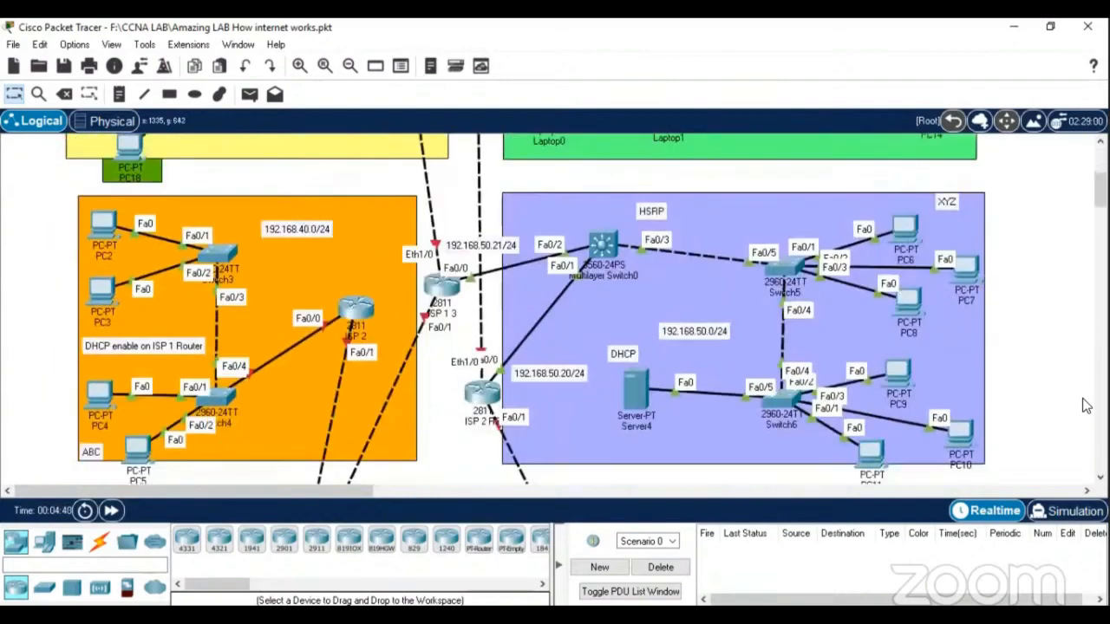
Examine the whole topology, from the company and society LANs through the ISP 1 and ISP 2 networks to the web server area
scroll(1087, 406, "down", 3)
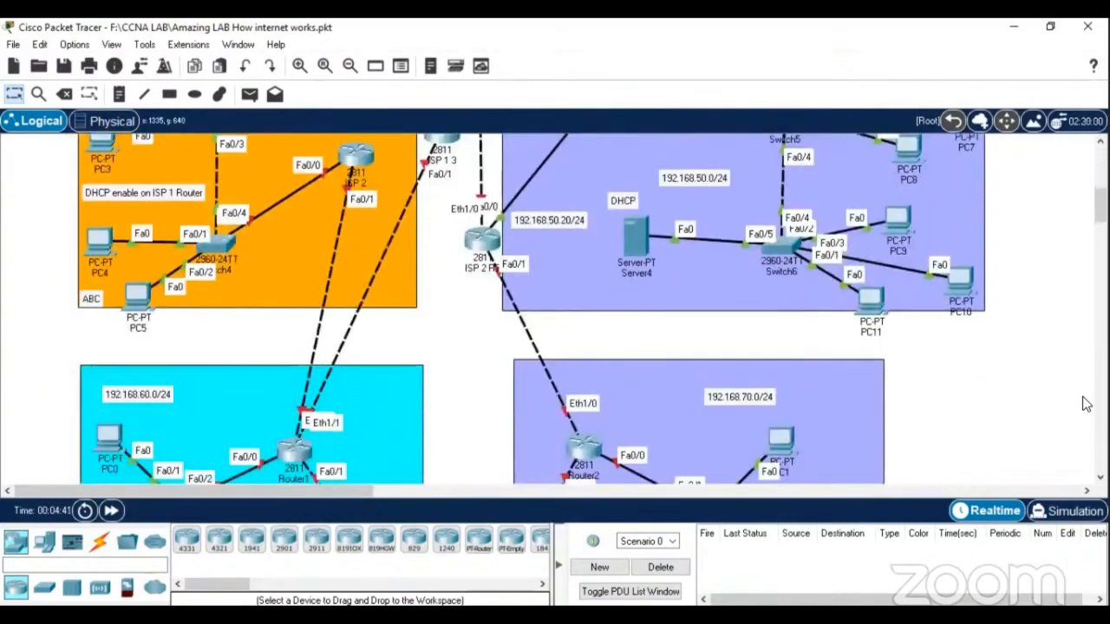
scroll(1082, 403, "down", 5)
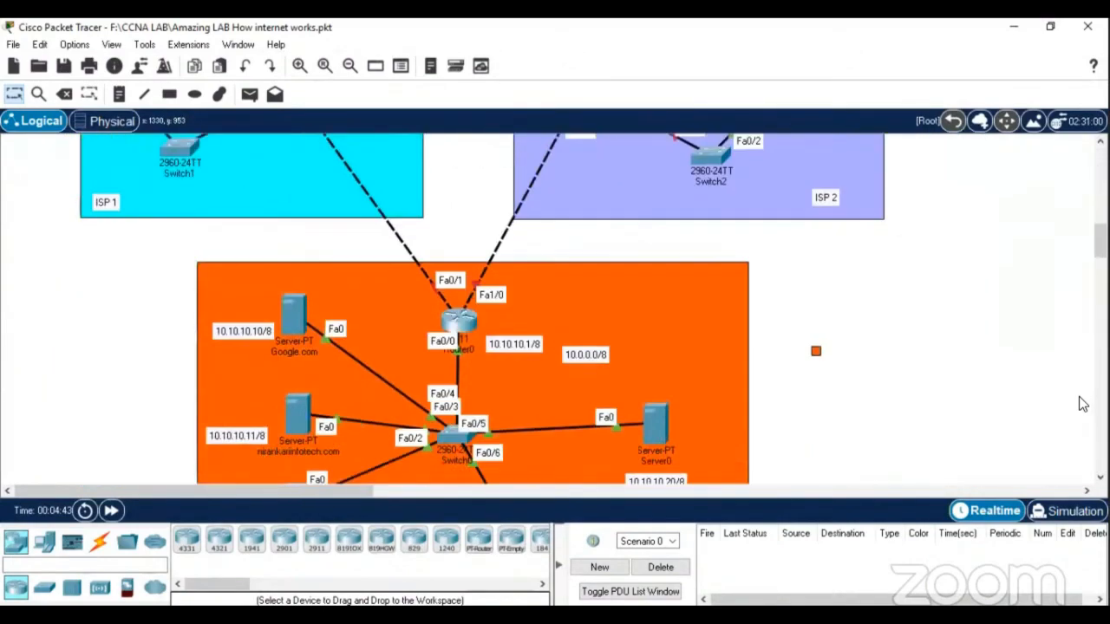
scroll(1083, 403, "down", 3)
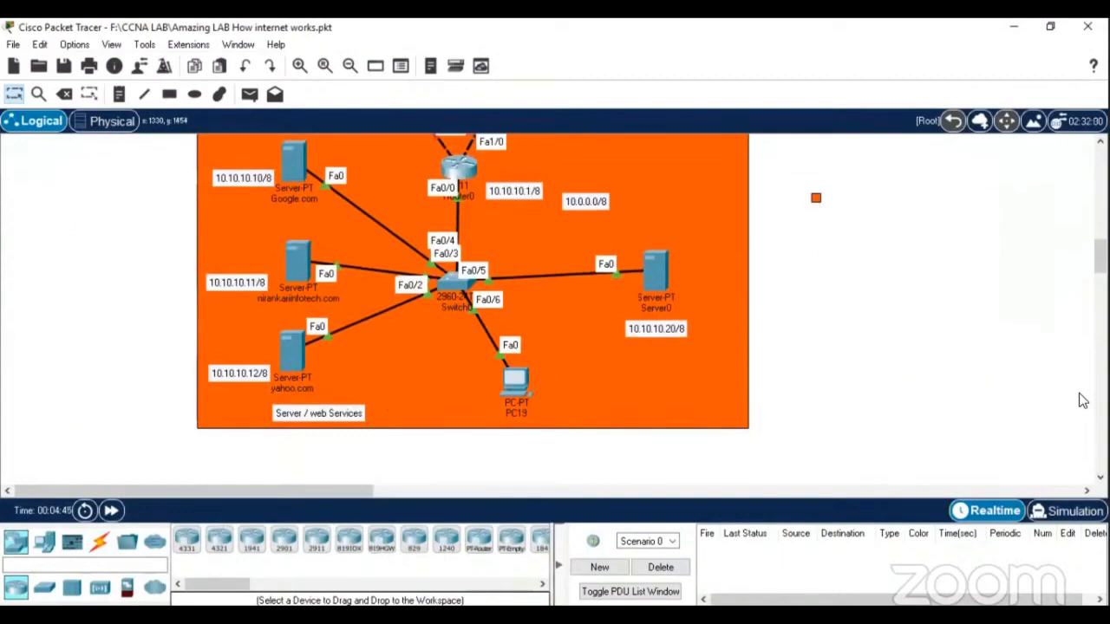
scroll(1082, 401, "up", 8)
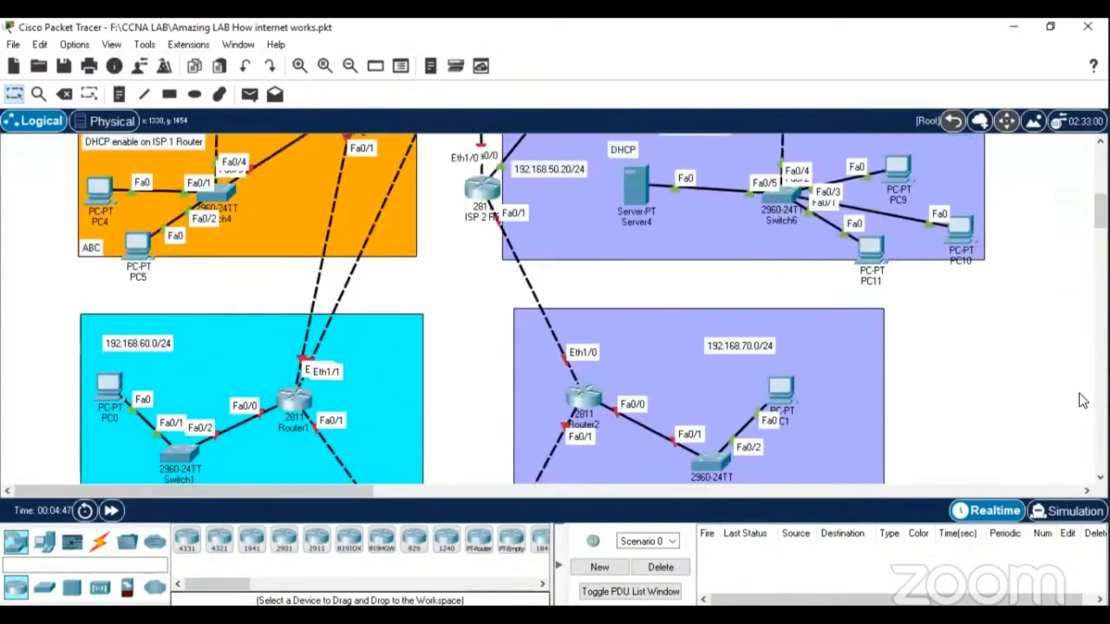
scroll(1082, 387, "up", 5)
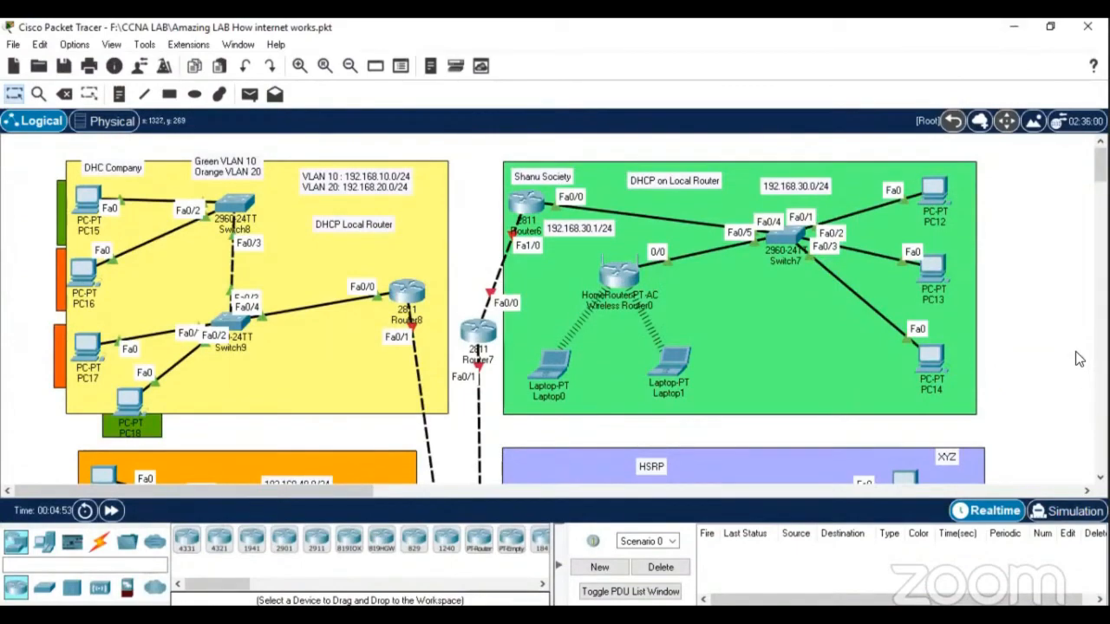
scroll(1082, 379, "down", 8)
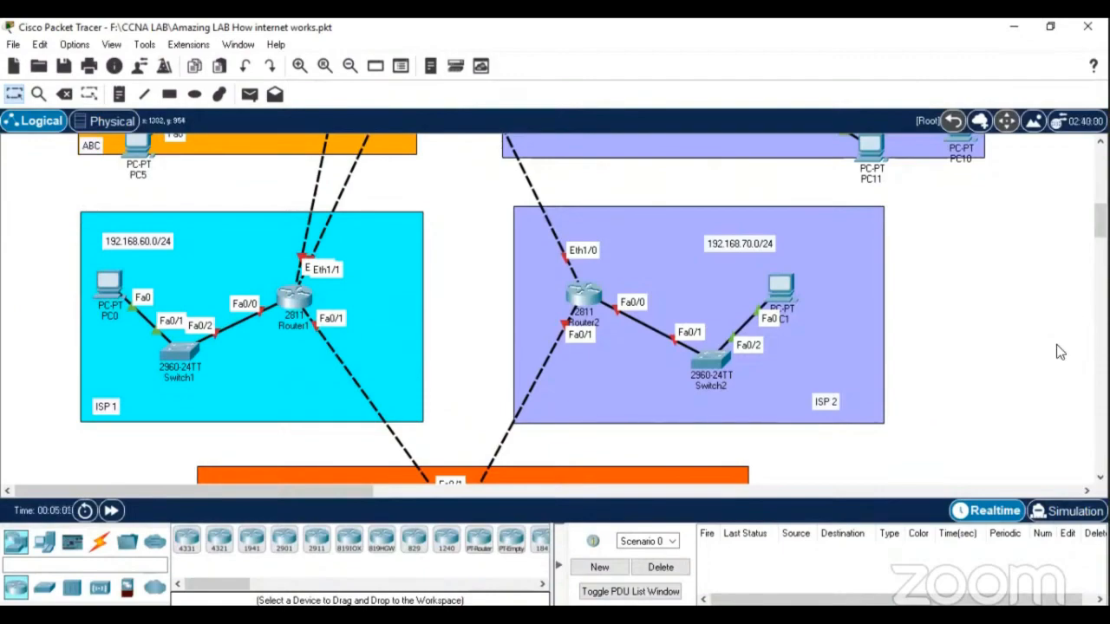
scroll(1058, 339, "up", 5)
scroll(1060, 329, "up", 8)
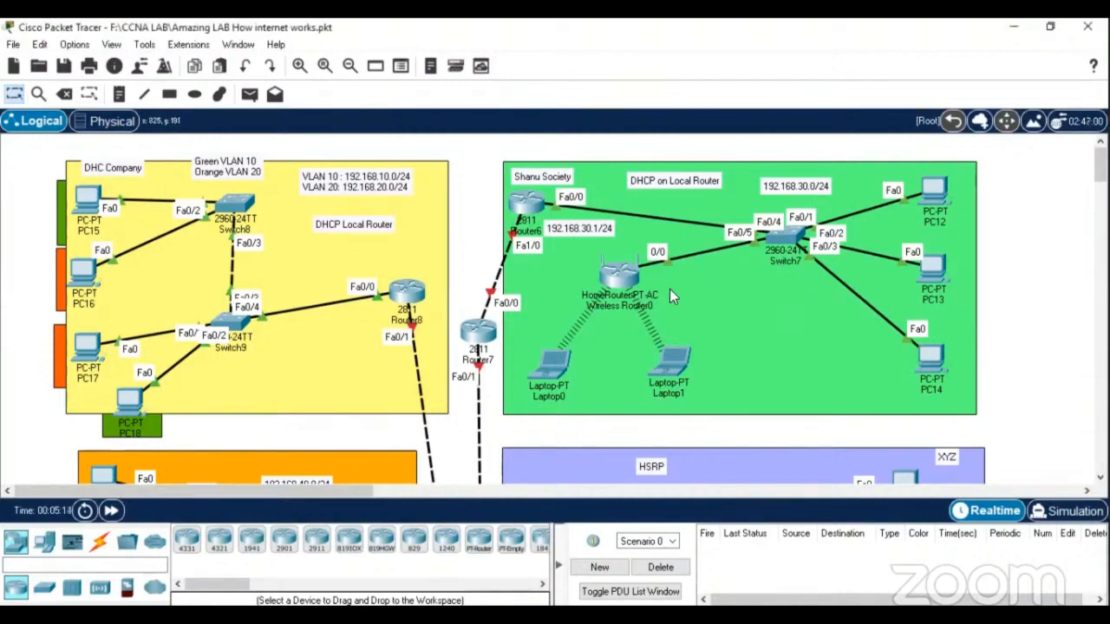
Check the IP configuration of Laptop0 in the Shanu Society network, and close its window
left_click(550, 364)
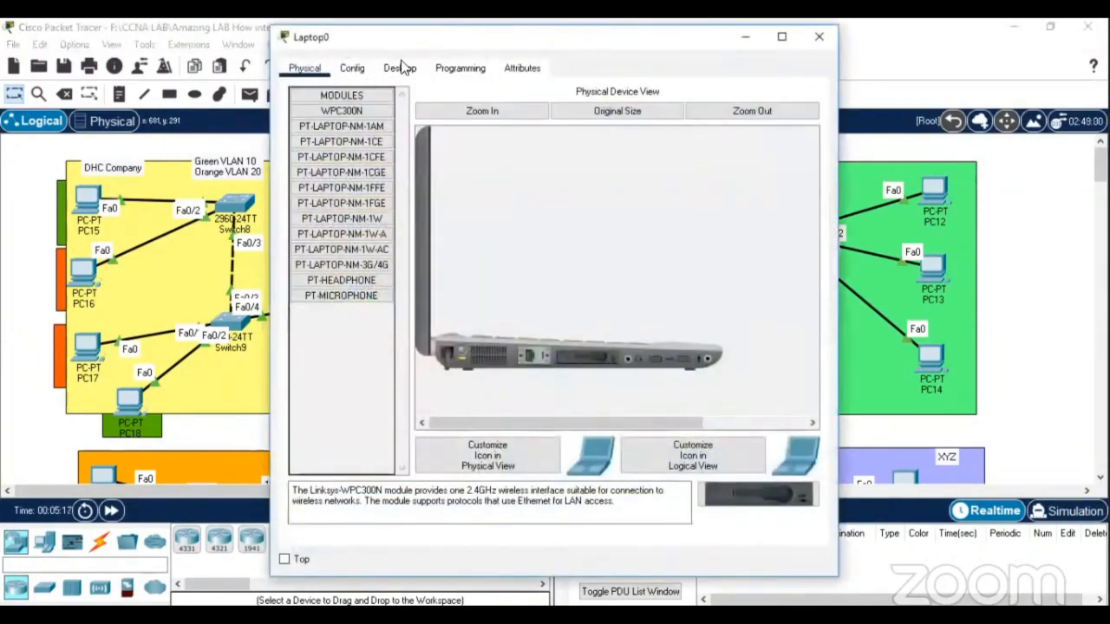
left_click(400, 67)
left_click(358, 124)
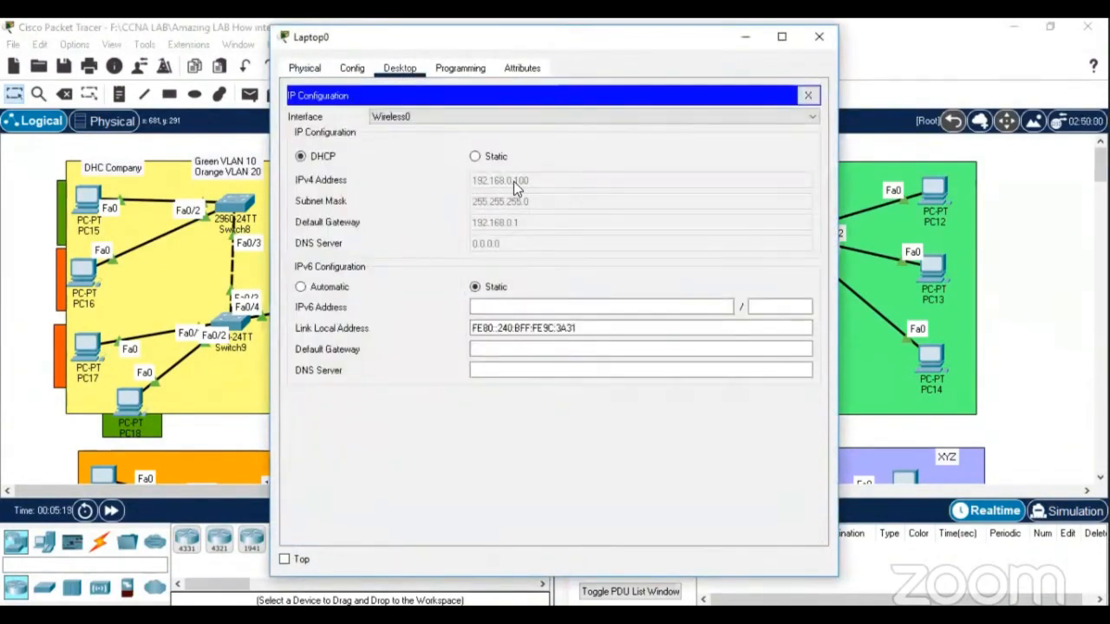
left_click(818, 36)
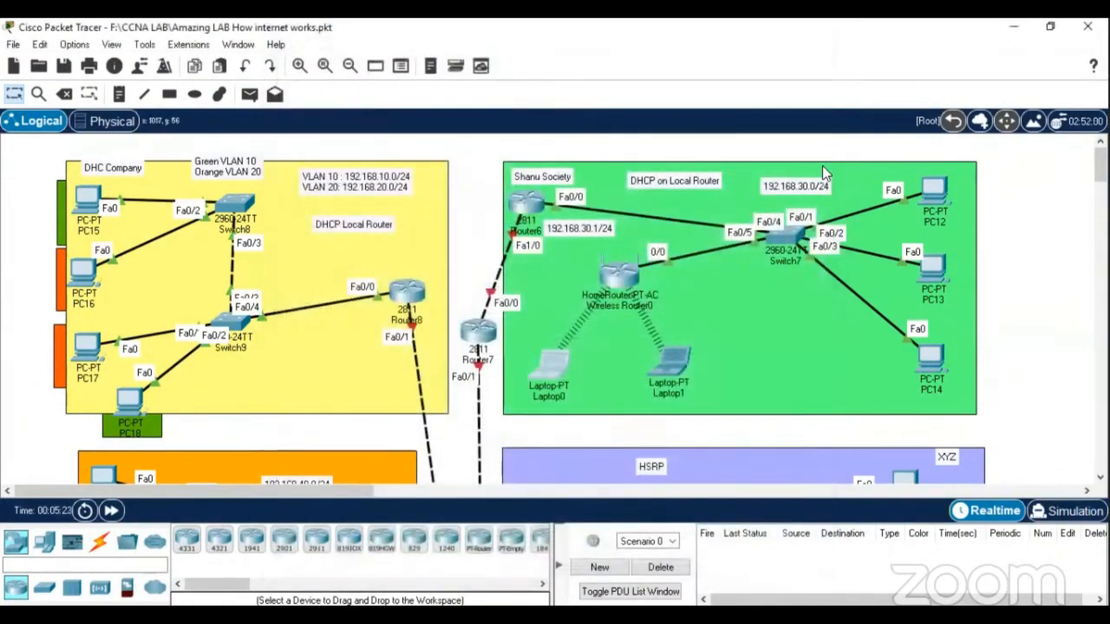
Check the IP configuration of PC12 in the Shanu Society network, and close its window
left_click(935, 189)
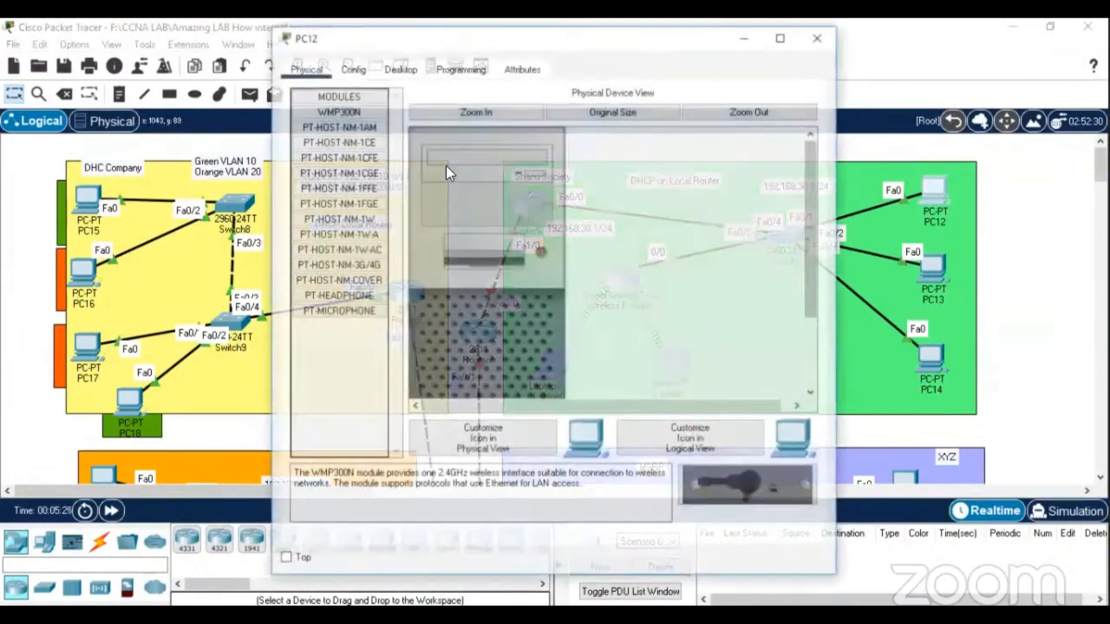
left_click(399, 68)
left_click(369, 162)
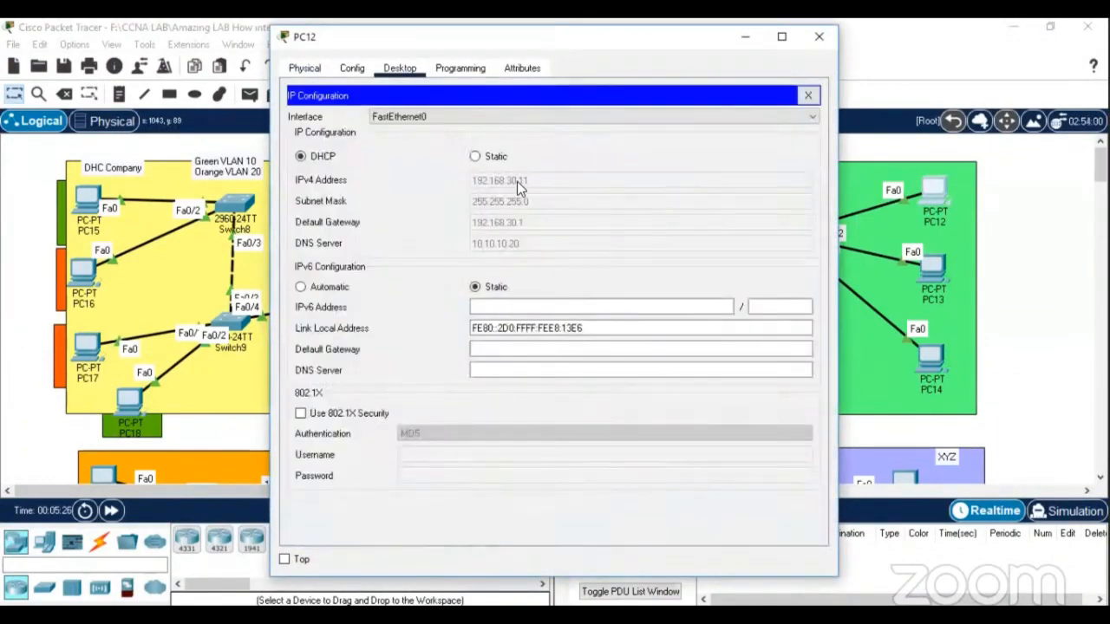
left_click(816, 40)
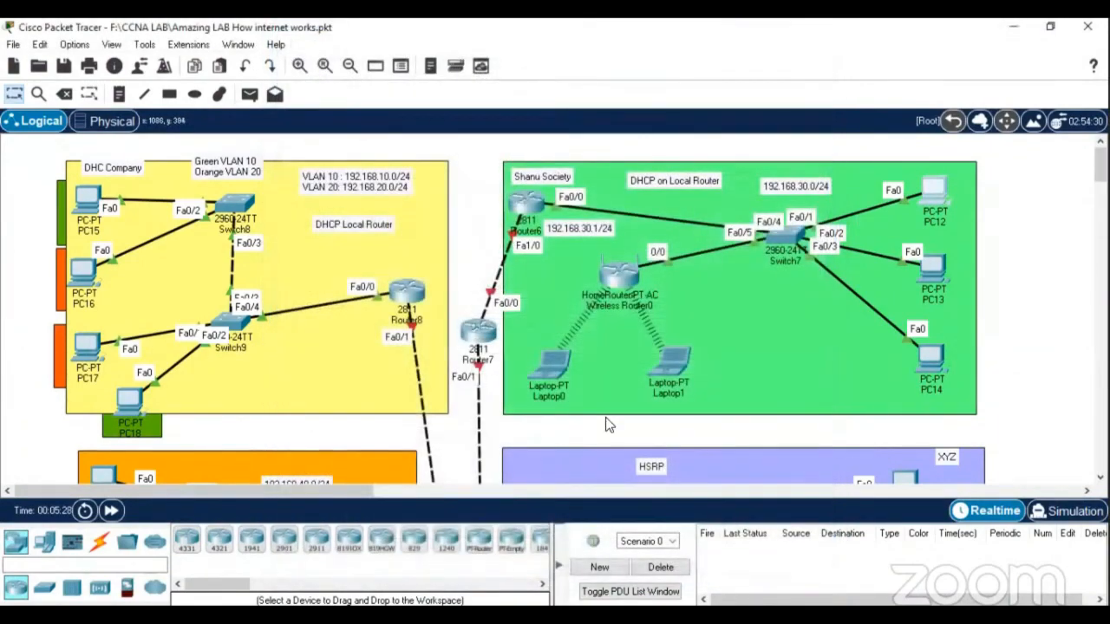
Review Laptop0's wireless IP settings again for comparison with PC12, and close its window
left_click(557, 374)
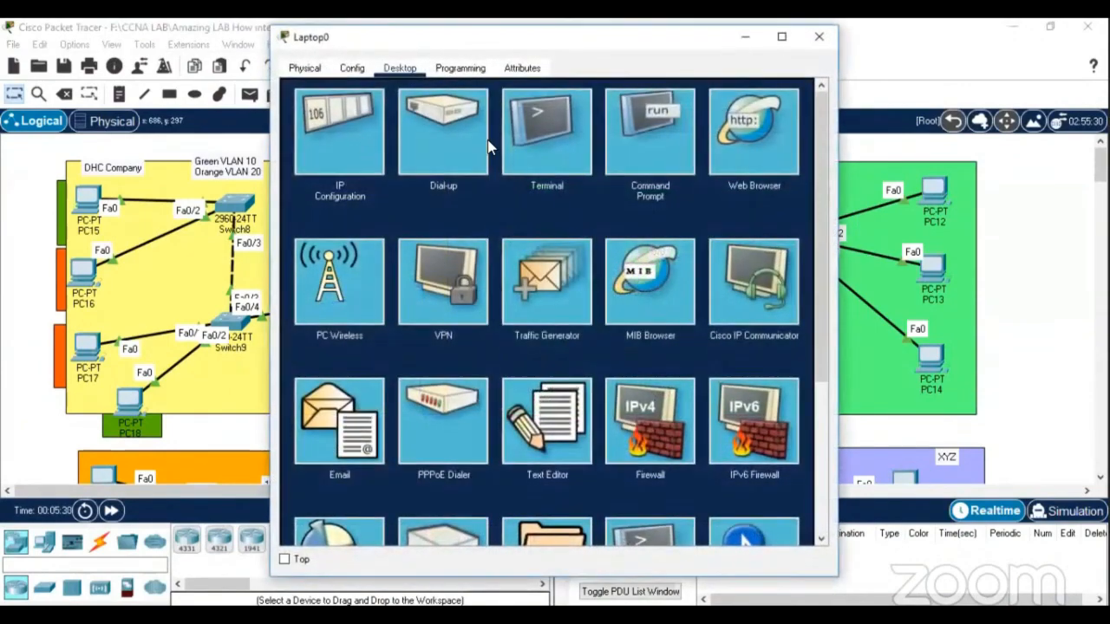
left_click(345, 143)
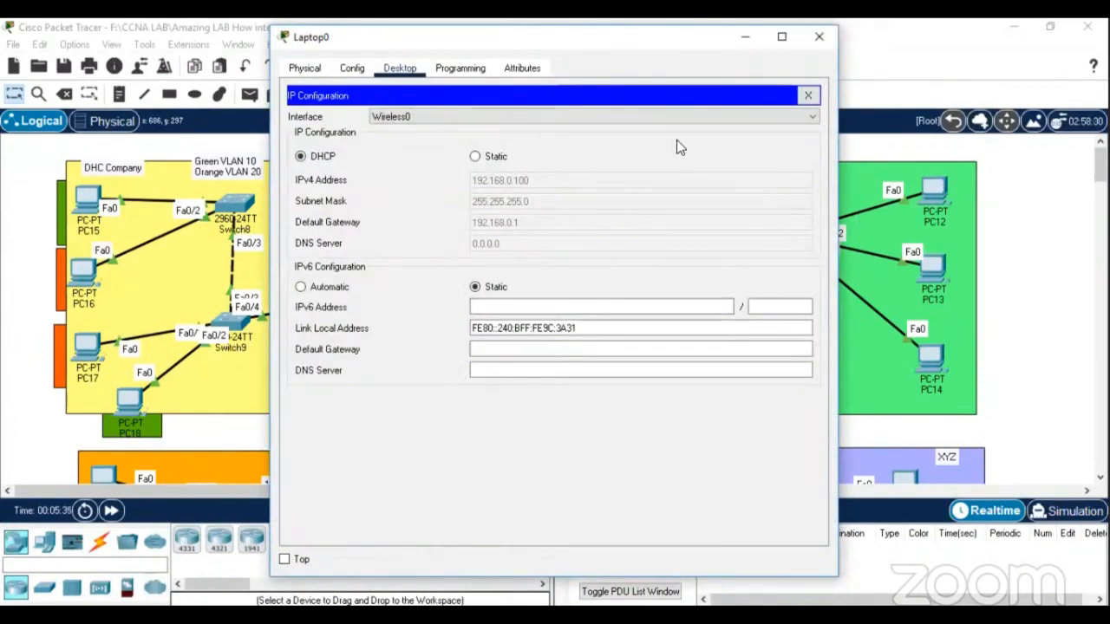
left_click(818, 36)
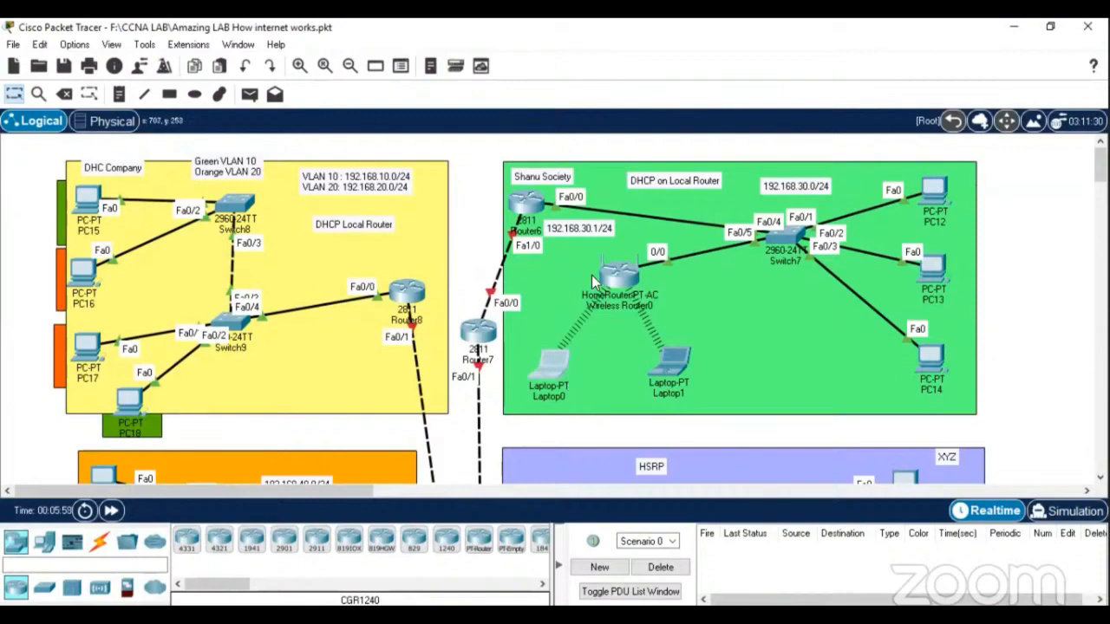
Add a text note reading OSPF inside the ISP 1 area, near Router1
scroll(775, 364, "down", 4)
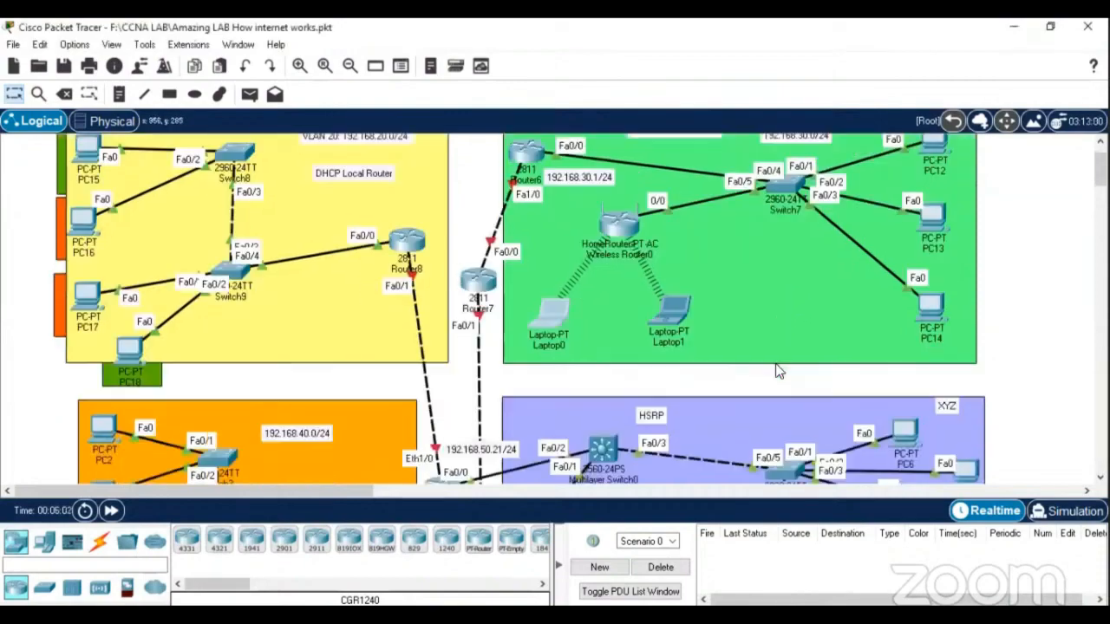
scroll(776, 363, "down", 4)
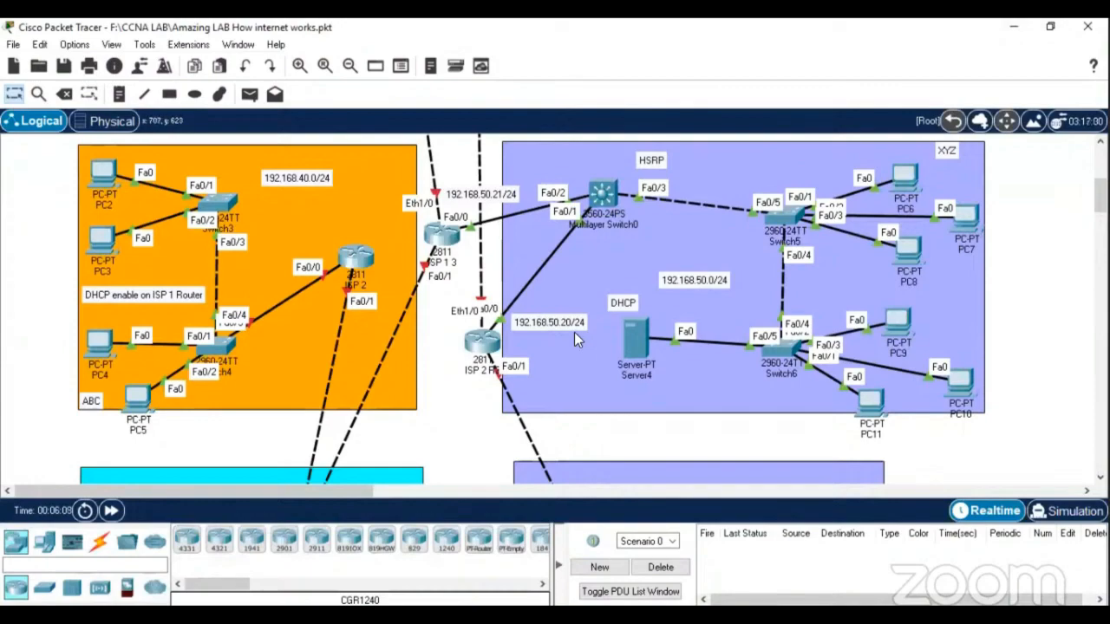
scroll(592, 320, "down", 5)
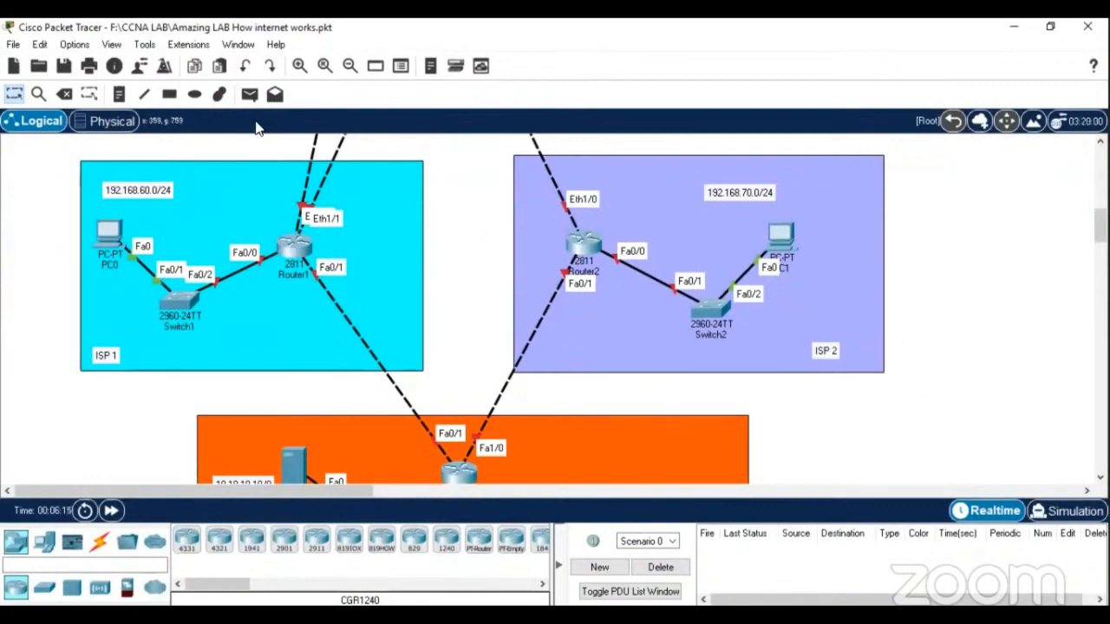
left_click(119, 95)
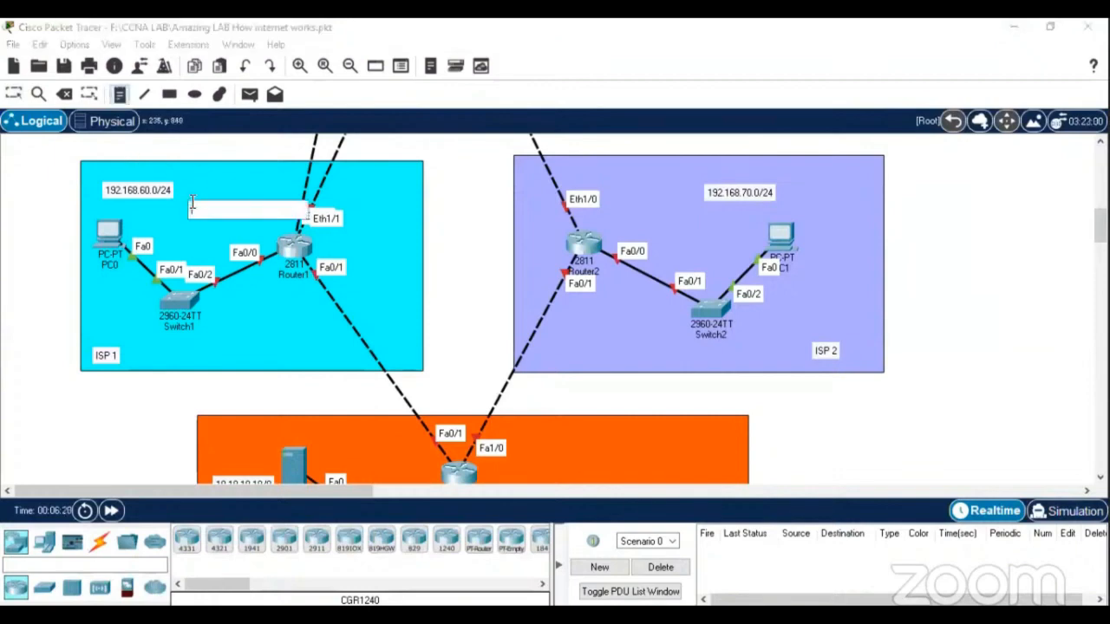
left_click(192, 205)
type("OSPF")
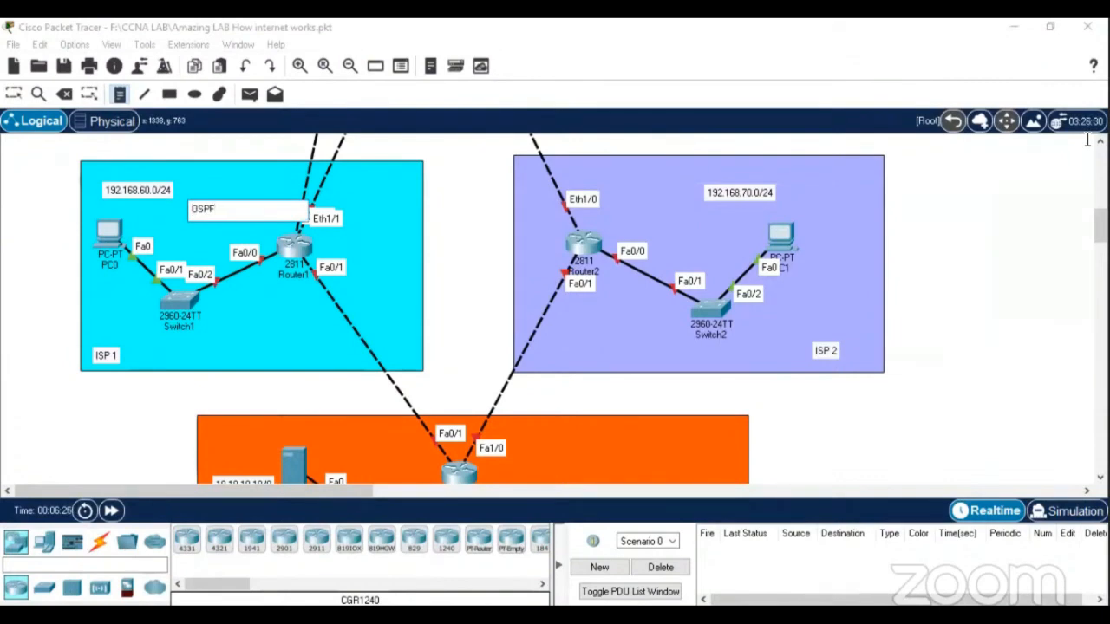
Add a text note reading EIGRP inside the ISP 2 area, above Router2
left_click(624, 167)
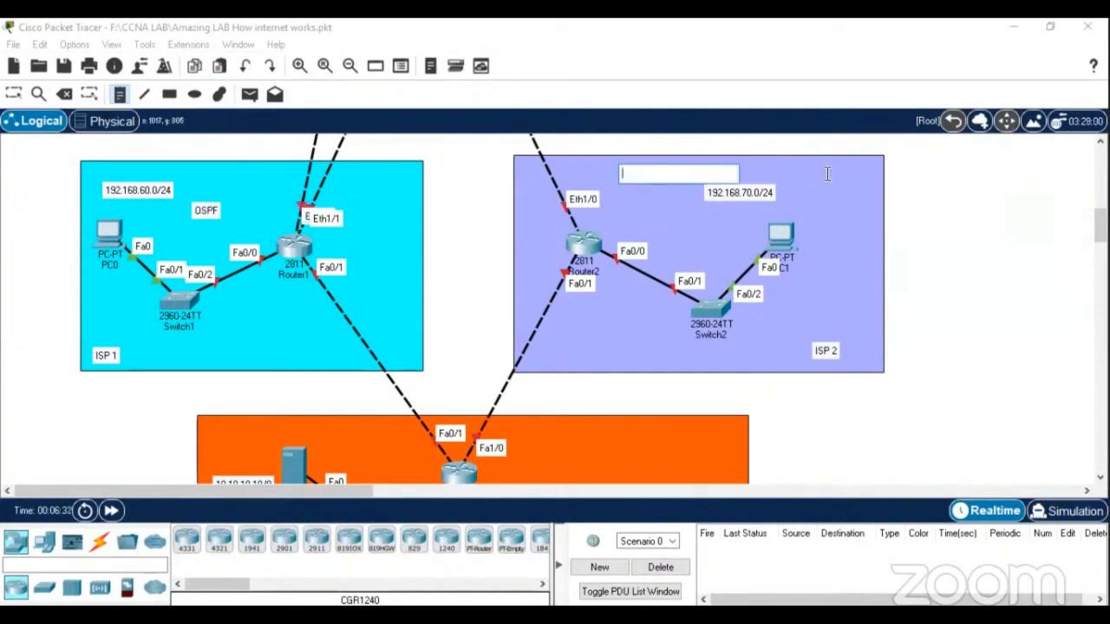
type("EIGRP")
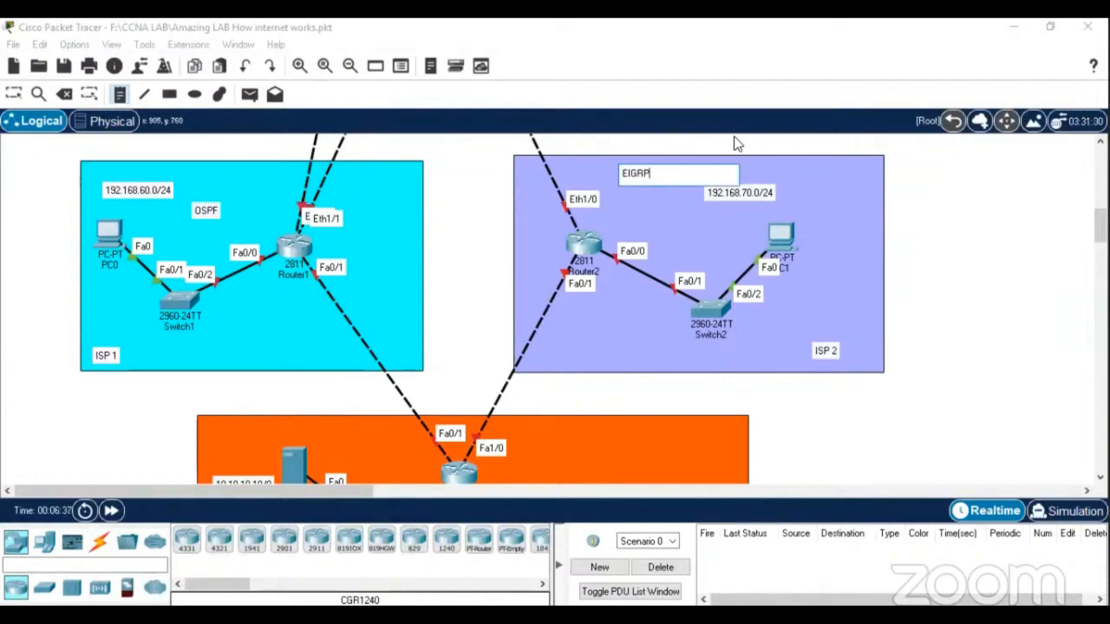
key("Return")
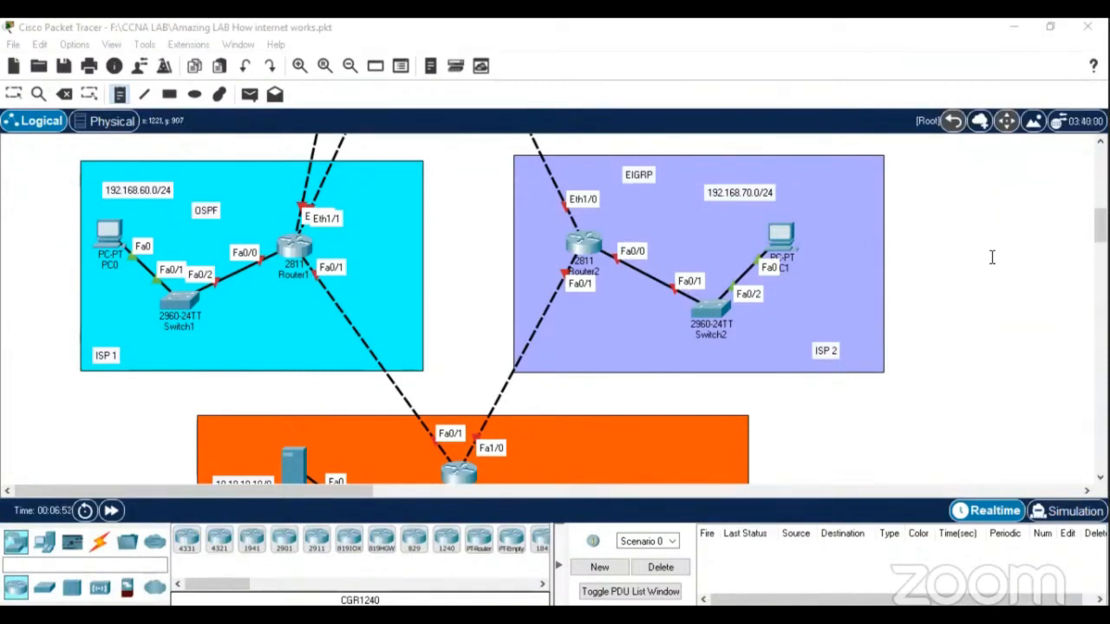
Review the customer networks above the ISP areas and the web server network below them
scroll(978, 250, "up", 5)
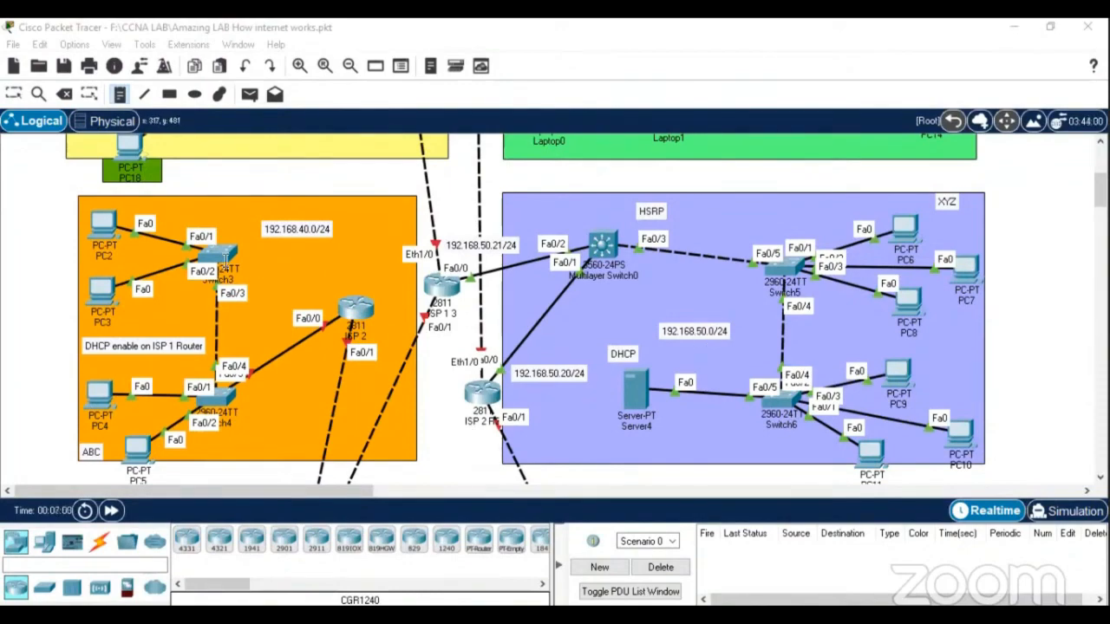
scroll(147, 291, "down", 3)
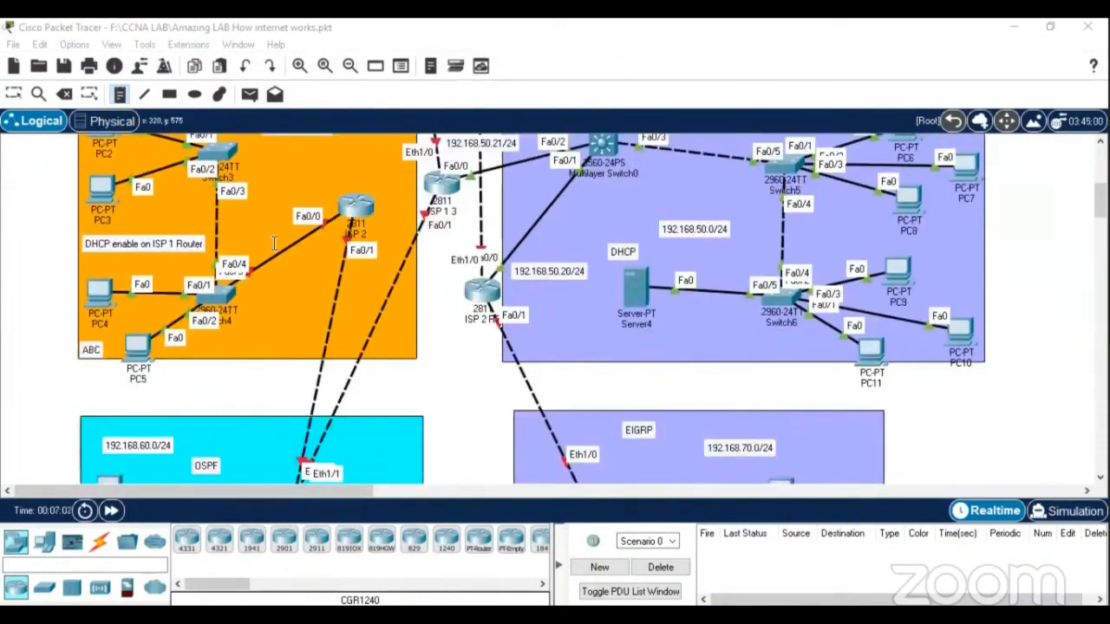
scroll(347, 247, "up", 9)
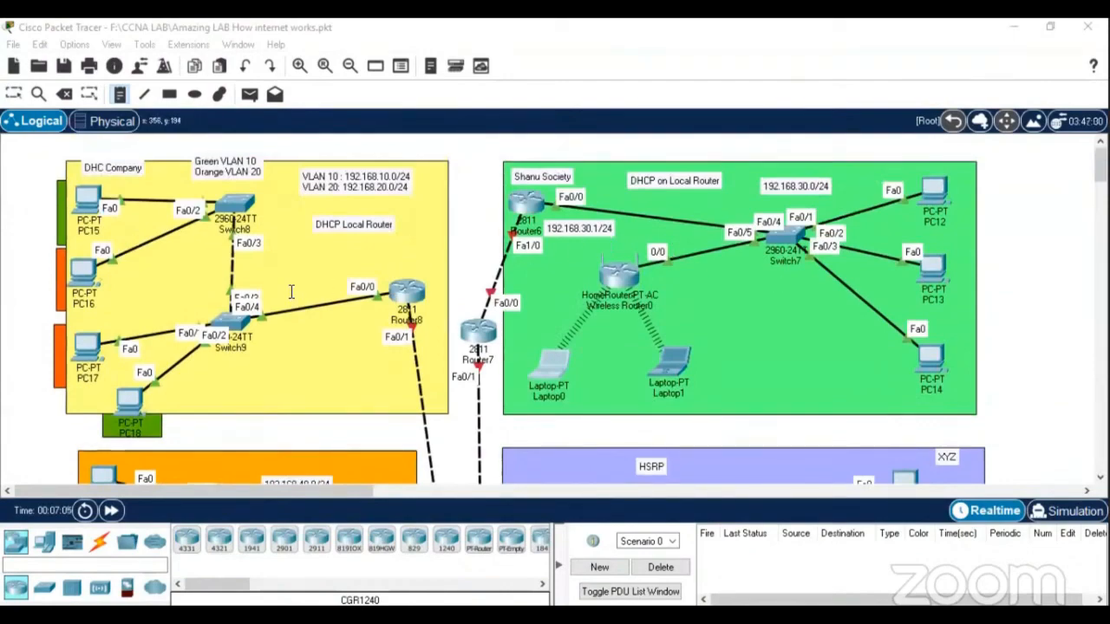
scroll(605, 311, "down", 20)
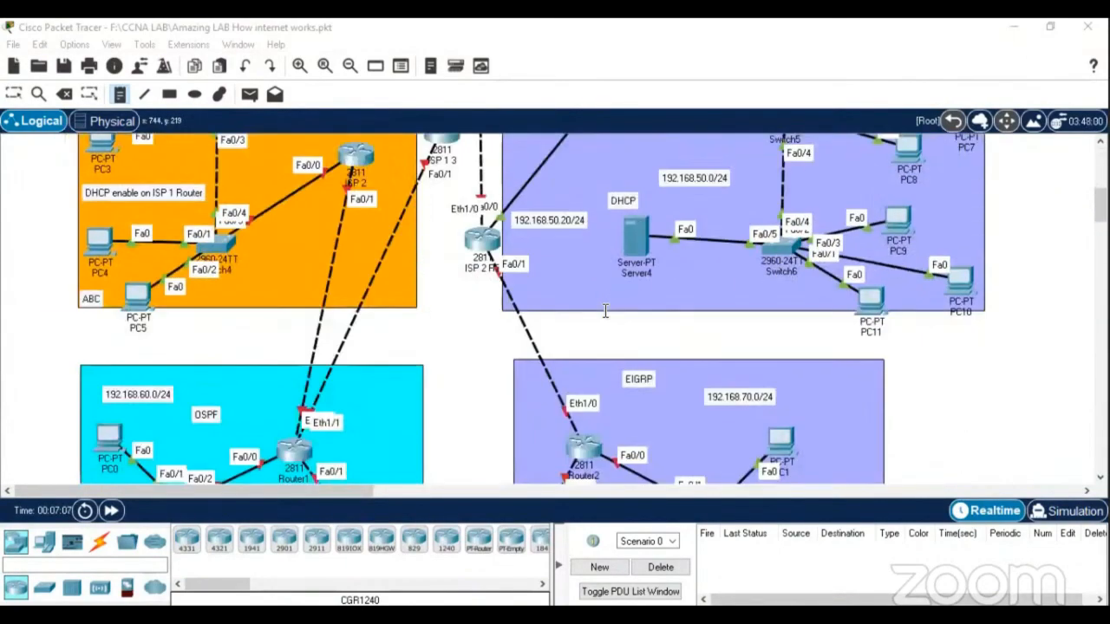
scroll(468, 358, "down", 4)
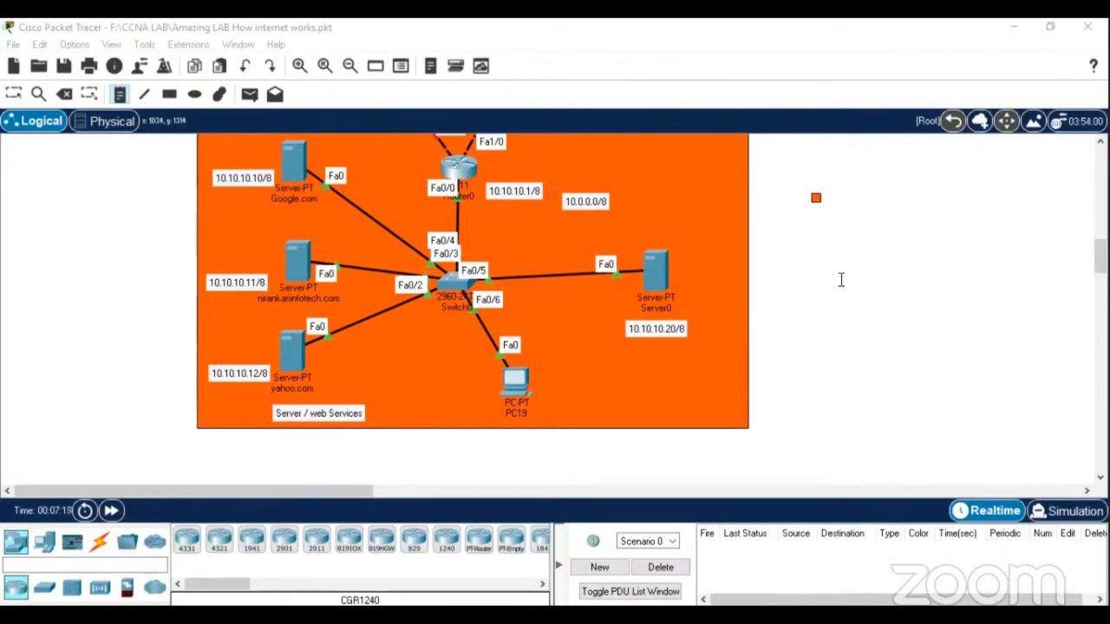
scroll(839, 285, "up", 6)
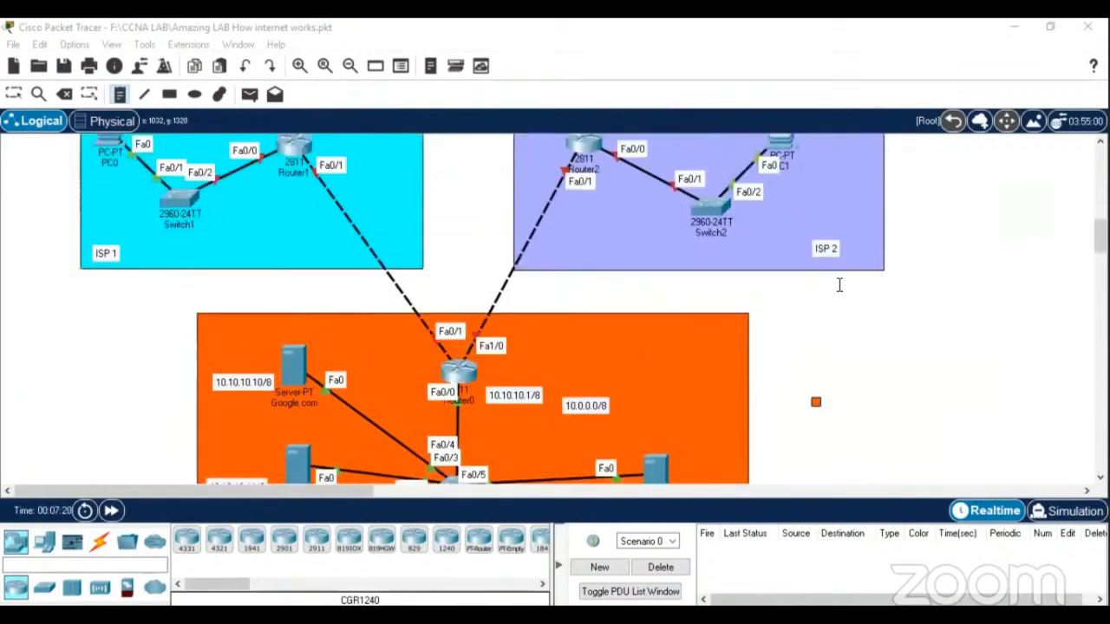
scroll(922, 376, "up", 2)
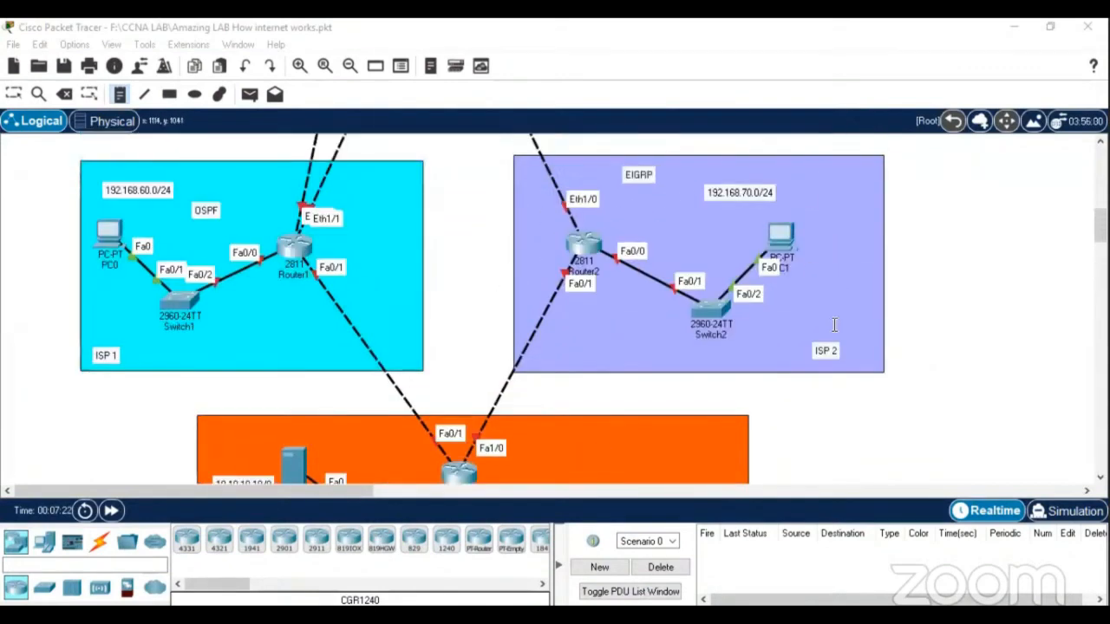
Leave note placement, open Router1's command-line interface, and move its window clear of the ISP 1 devices
left_click(119, 95)
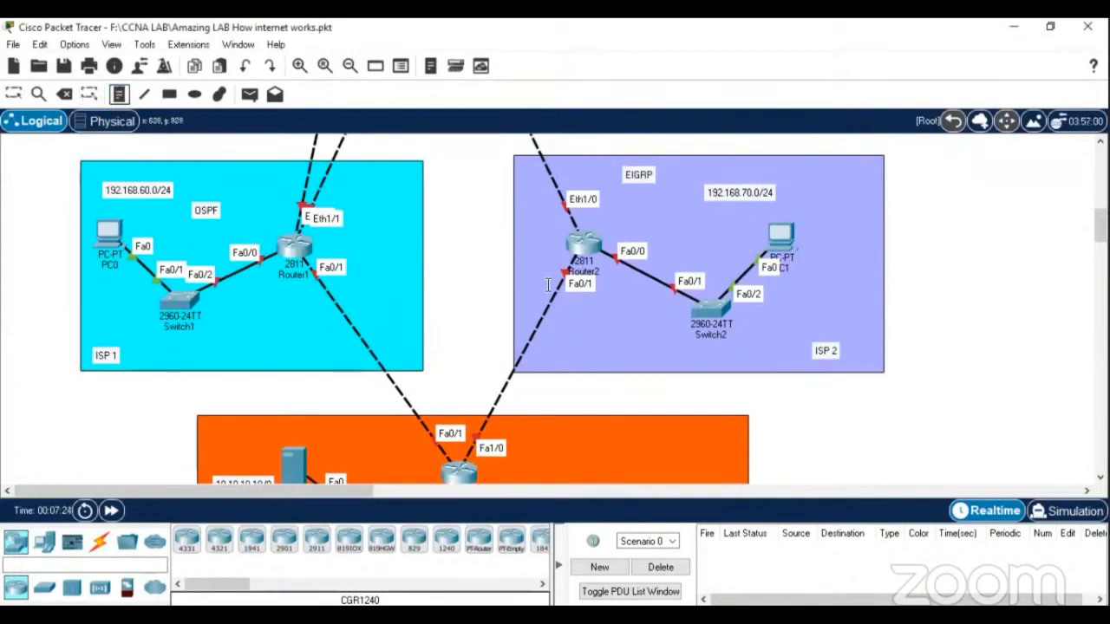
left_click(13, 94)
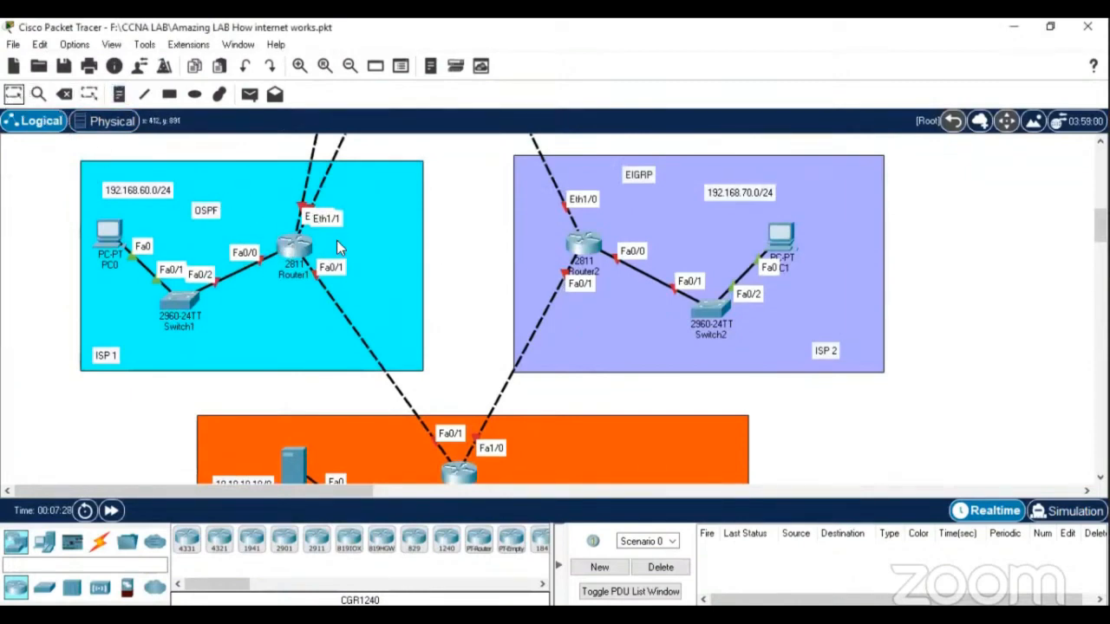
left_click(294, 247)
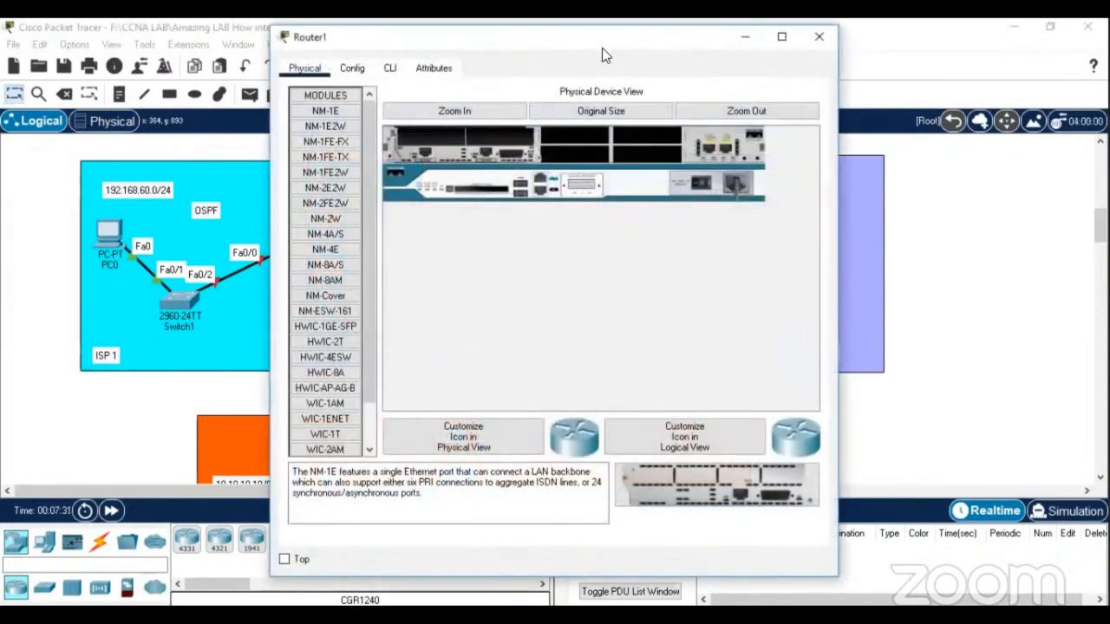
left_click_drag(602, 48, 760, 50)
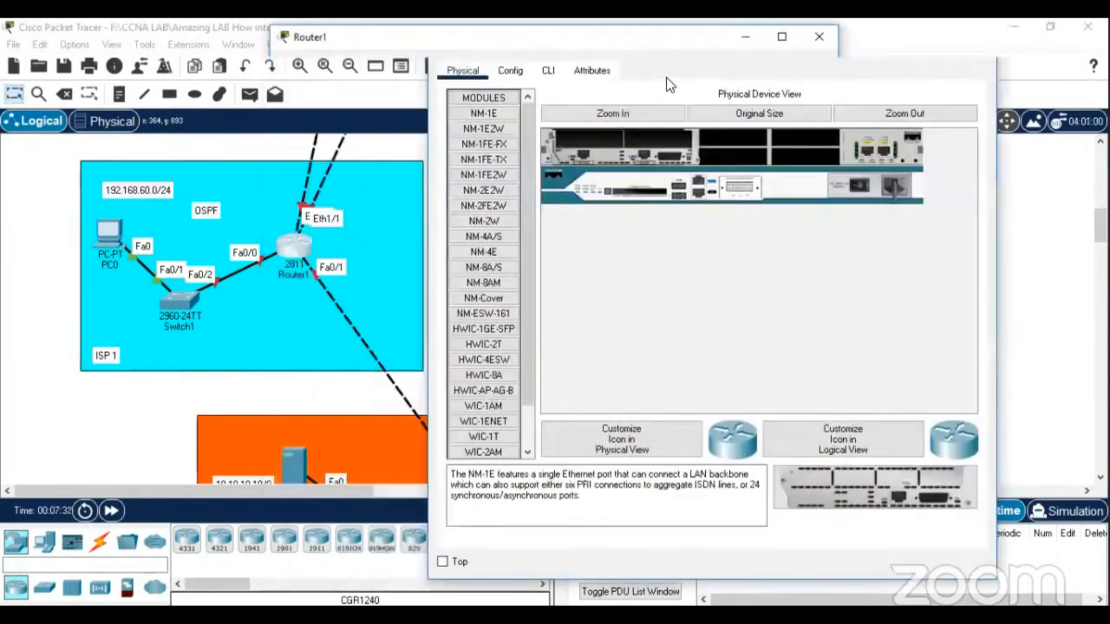
left_click(548, 70)
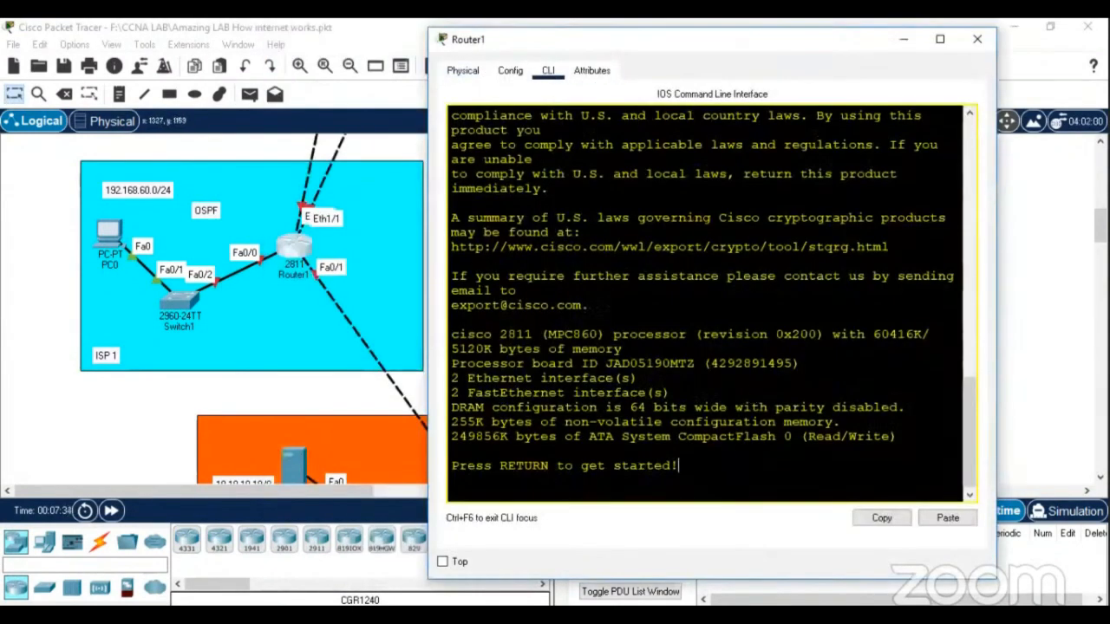
Start Router1's console session and enter privileged EXEC mode with en
key("Return")
key("Return")
key("Return")
key("Return")
key("Return")
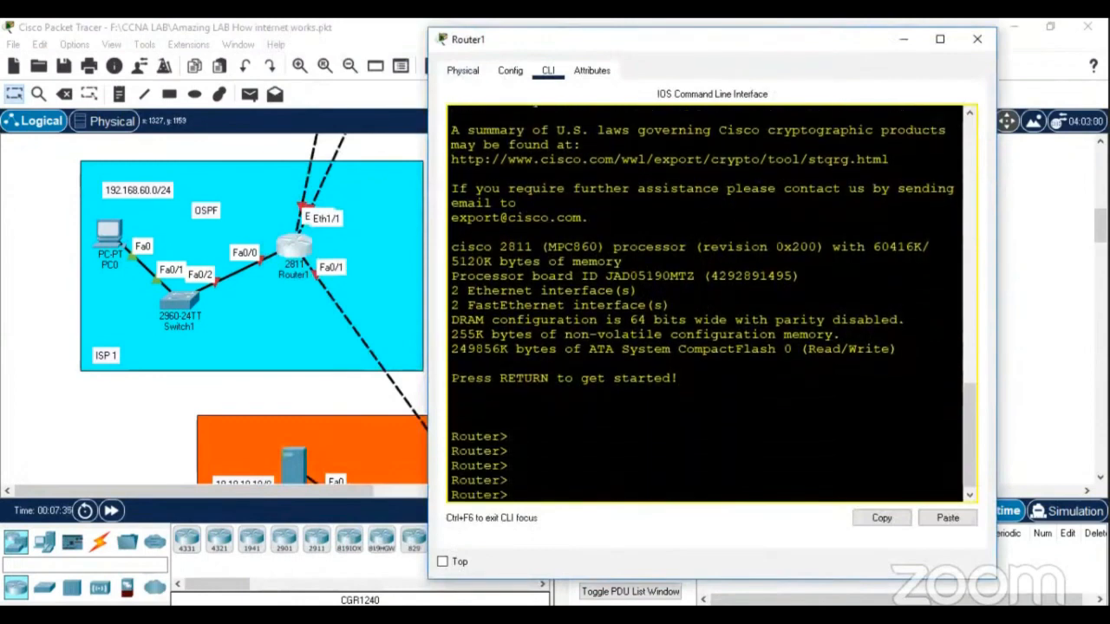
type("en")
key("Return")
key("Return")
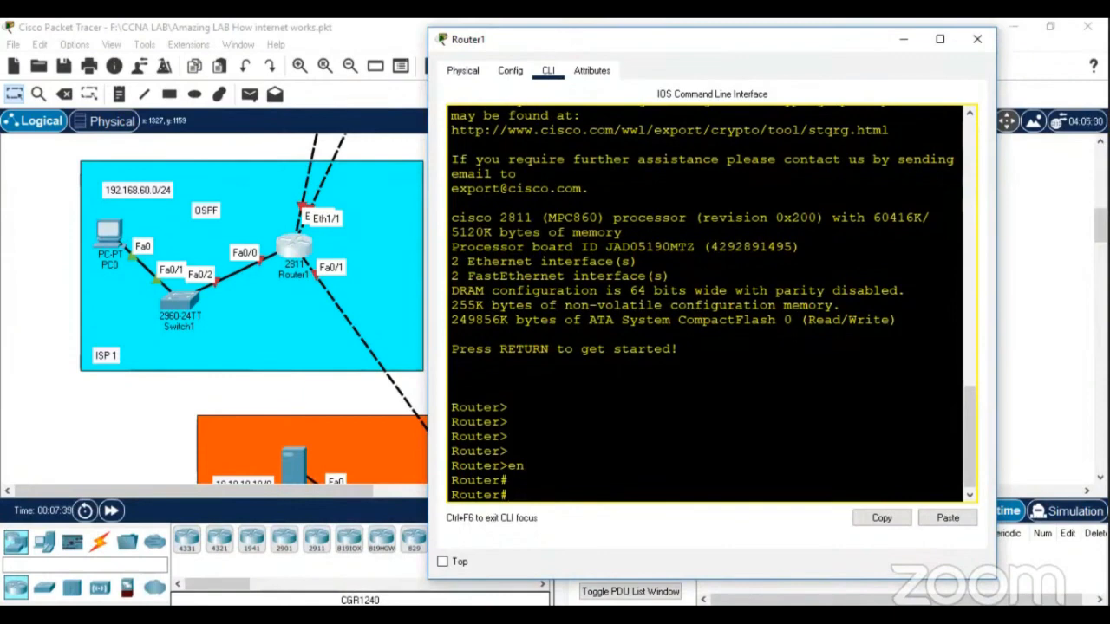
List the status of Router1's interfaces with show ip int br
type("c")
type("sahow")
key("BackSpace")
key("BackSpace")
type("how ip int br")
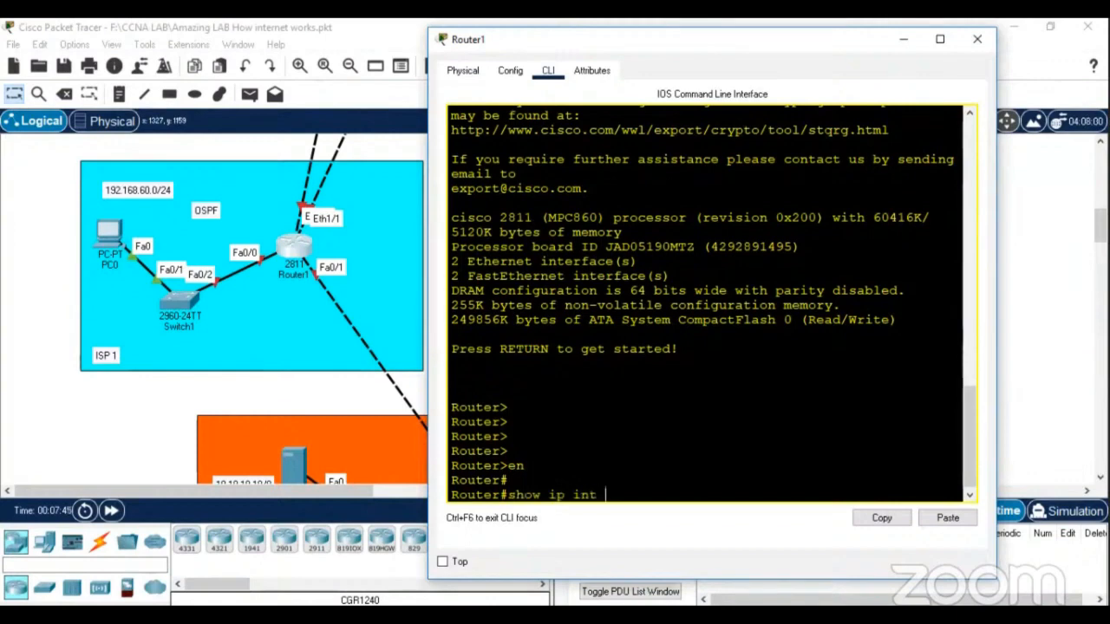
key("Return")
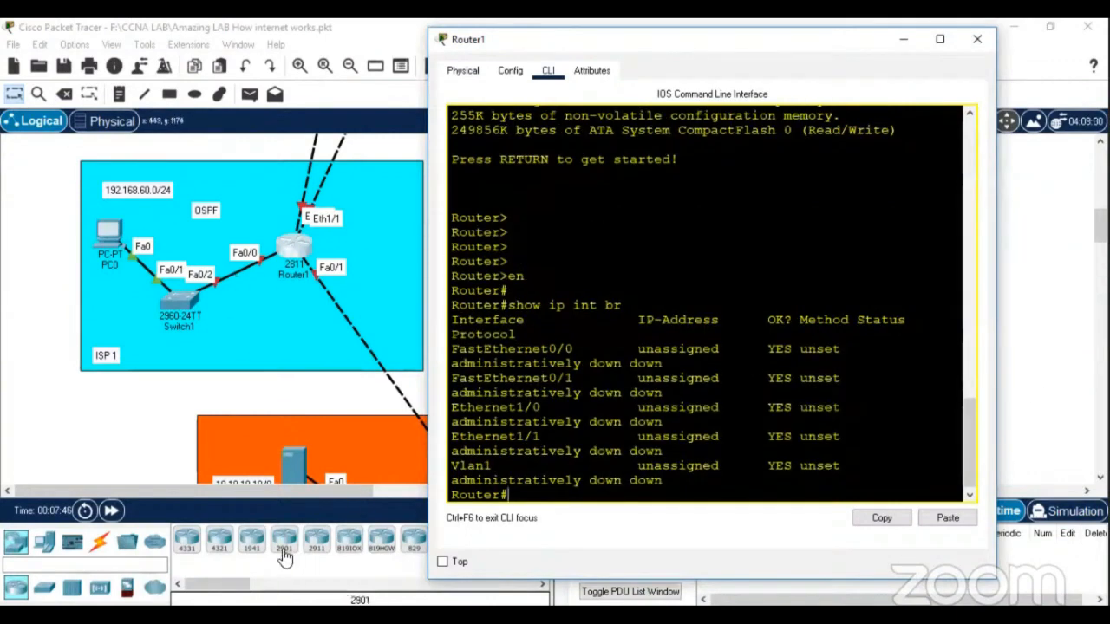
Shift the topology so Router1's links stay visible, and widen its console window so each interface entry fits on one line
left_click_drag(259, 491, 308, 495)
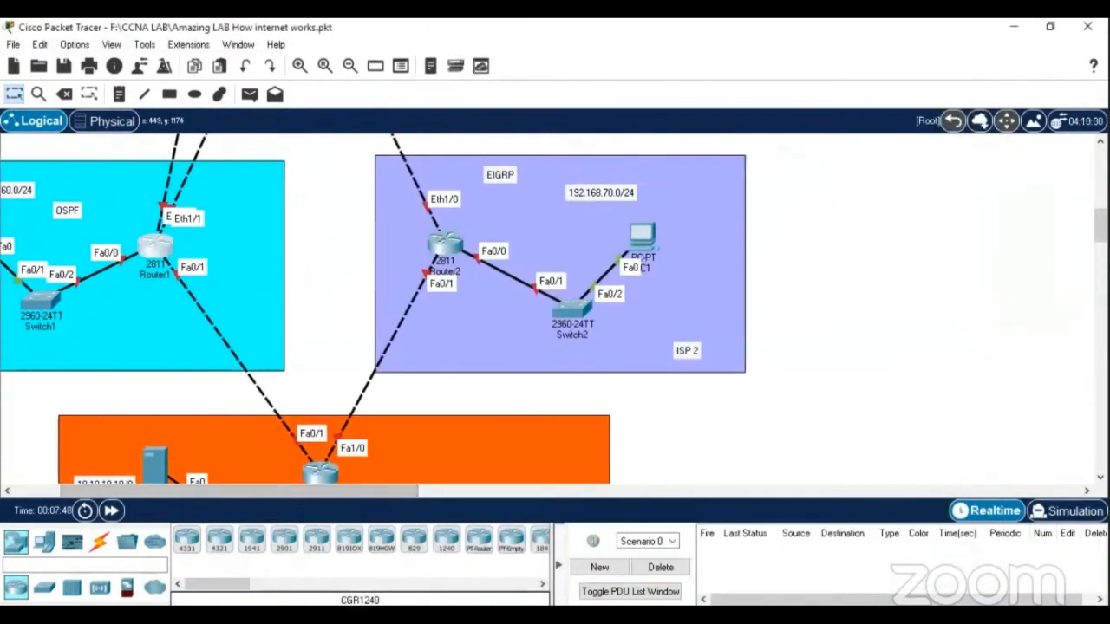
left_click(578, 619)
left_click(685, 511)
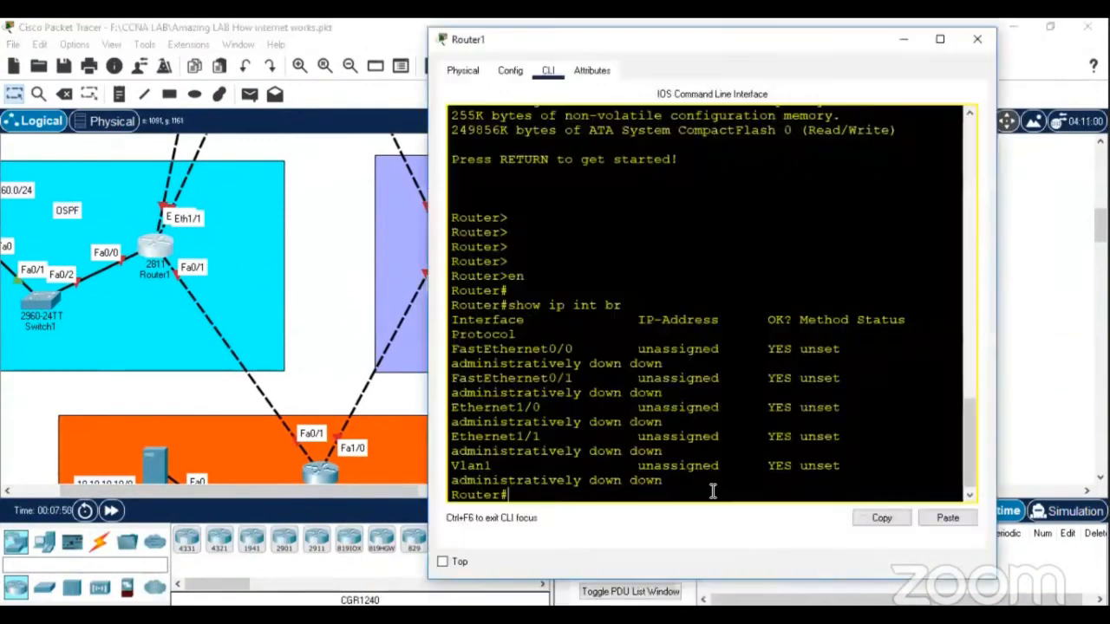
left_click_drag(996, 319, 1106, 322)
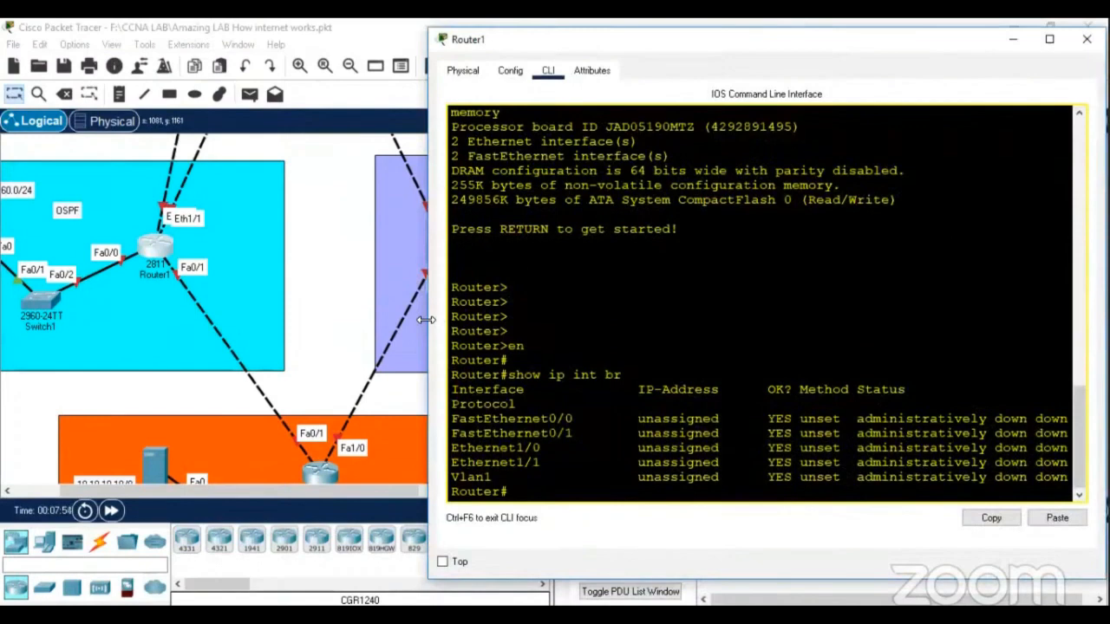
left_click_drag(426, 320, 215, 321)
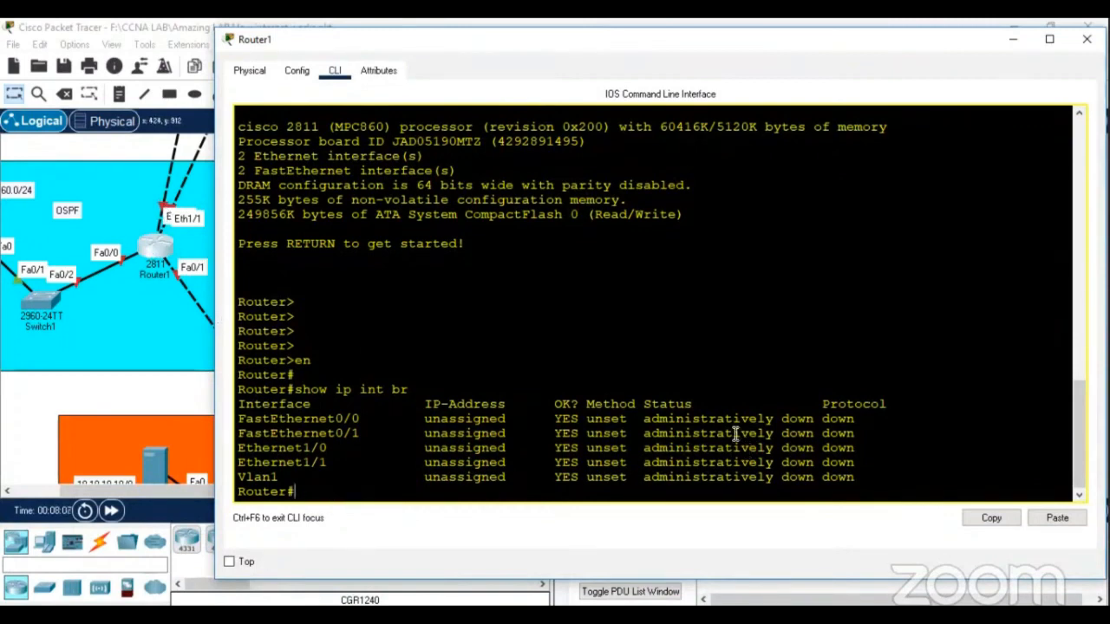
Enter Router1's global configuration mode with conf t and select interface f0/0 for configuration
type("conf t")
key("Return")
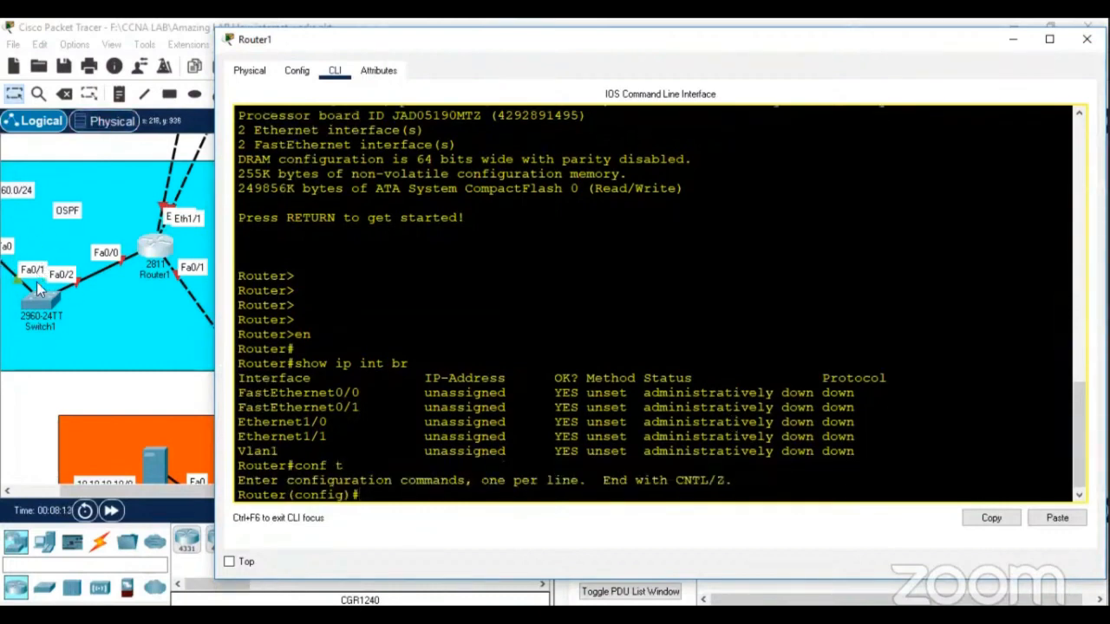
left_click_drag(99, 487, 90, 487)
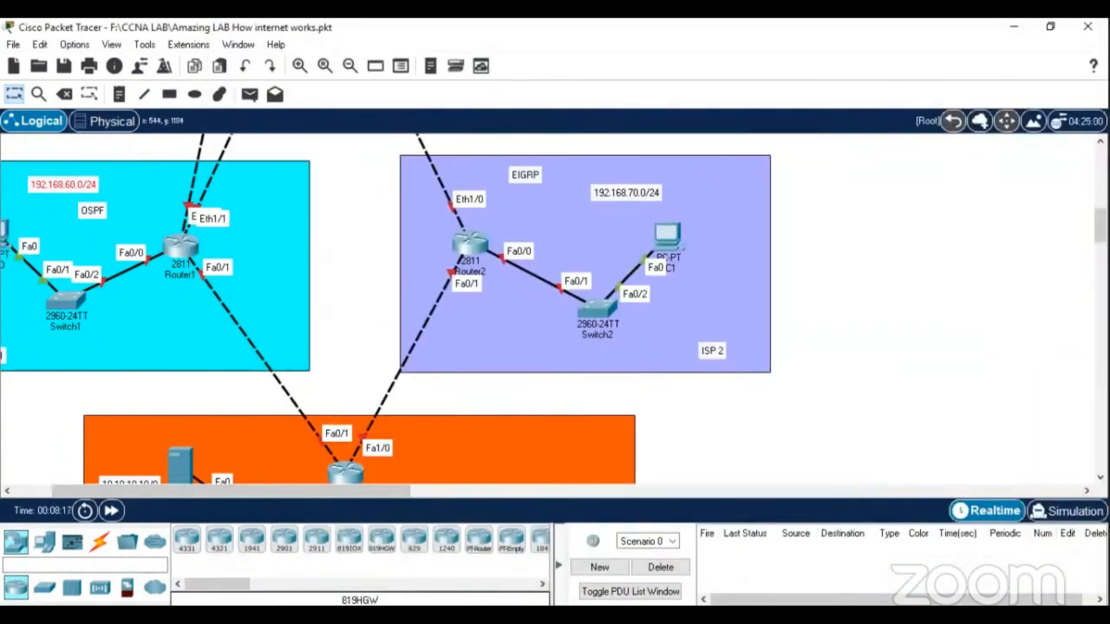
mouse_move(628, 570)
left_click(692, 542)
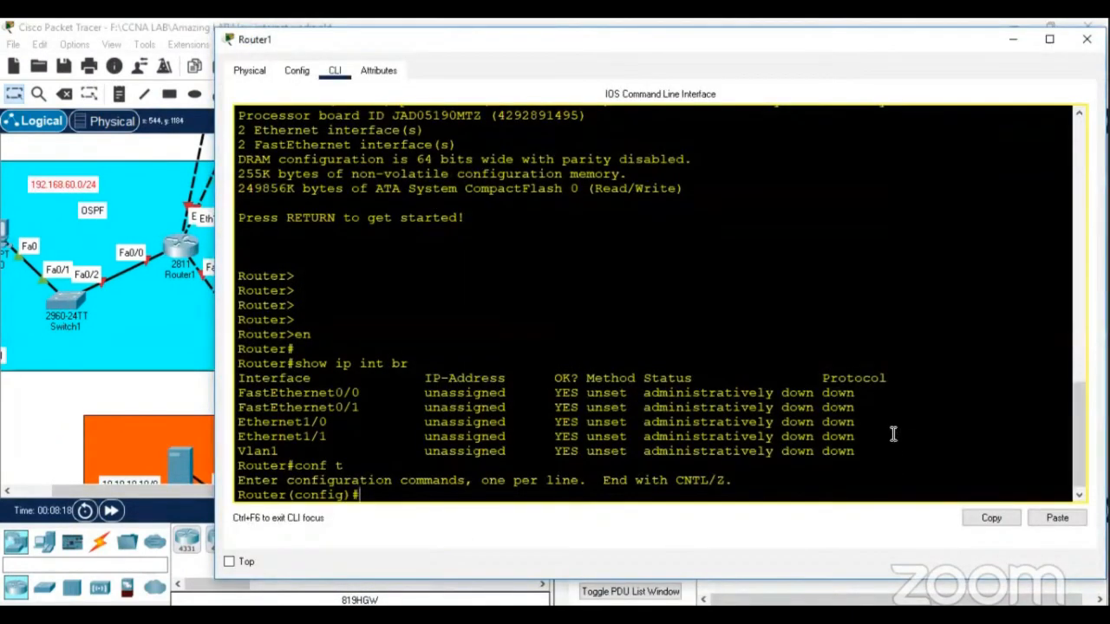
type("int f0/0")
key("Return")
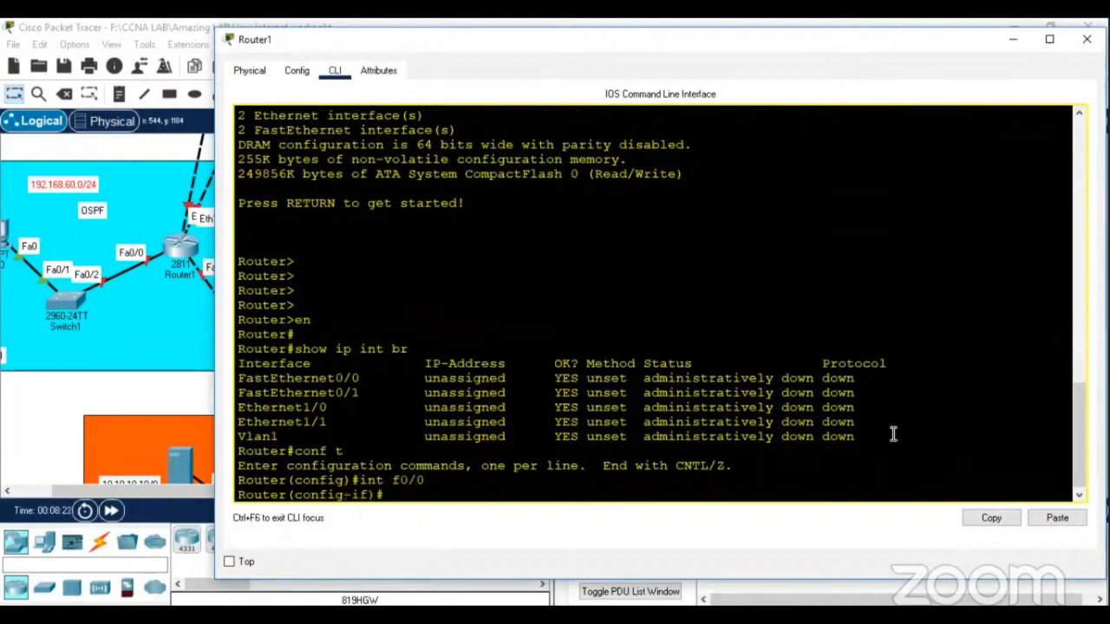
Assign interface f0/0 the IP address 192.168.60.1 with subnet mask 255.255.255.0
type("ip add")
key("Tab")
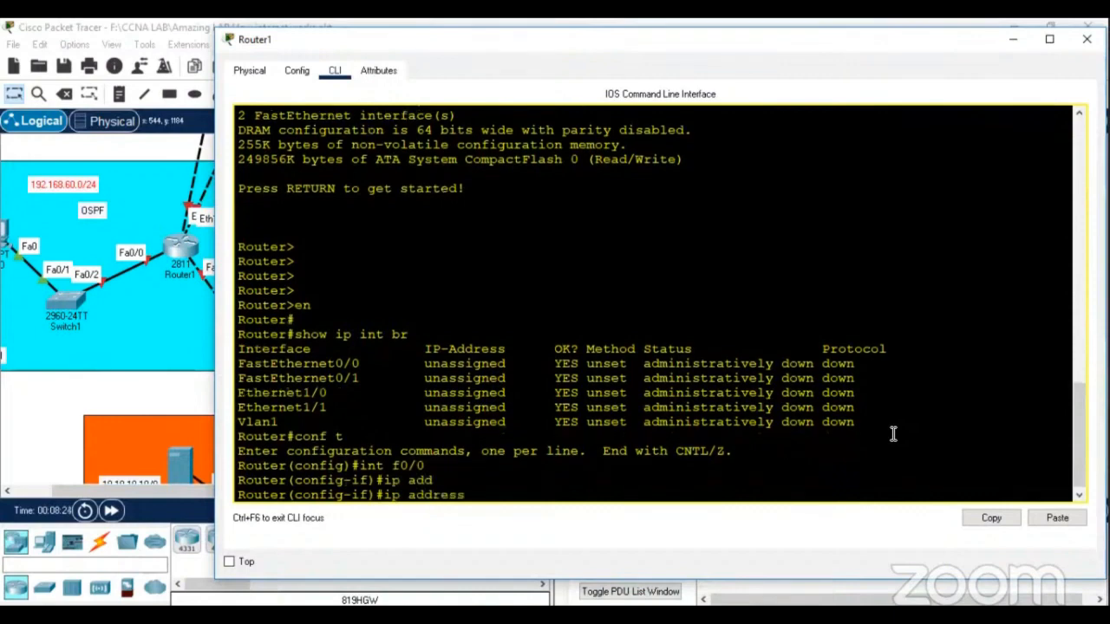
type("192.168.60.1 255.255.255")
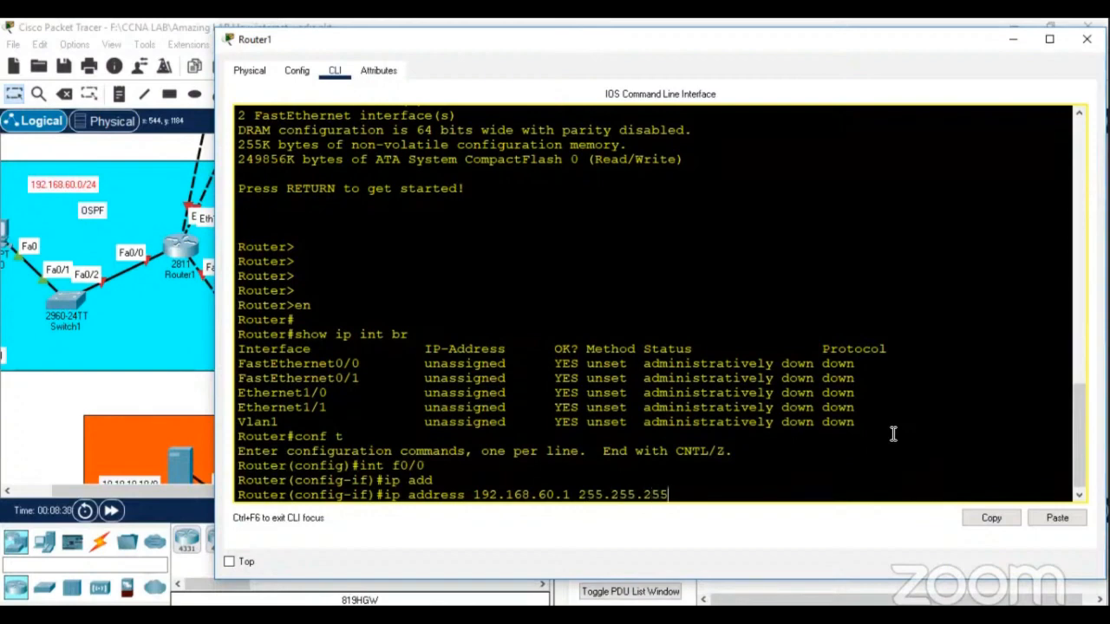
type(".0")
key("Return")
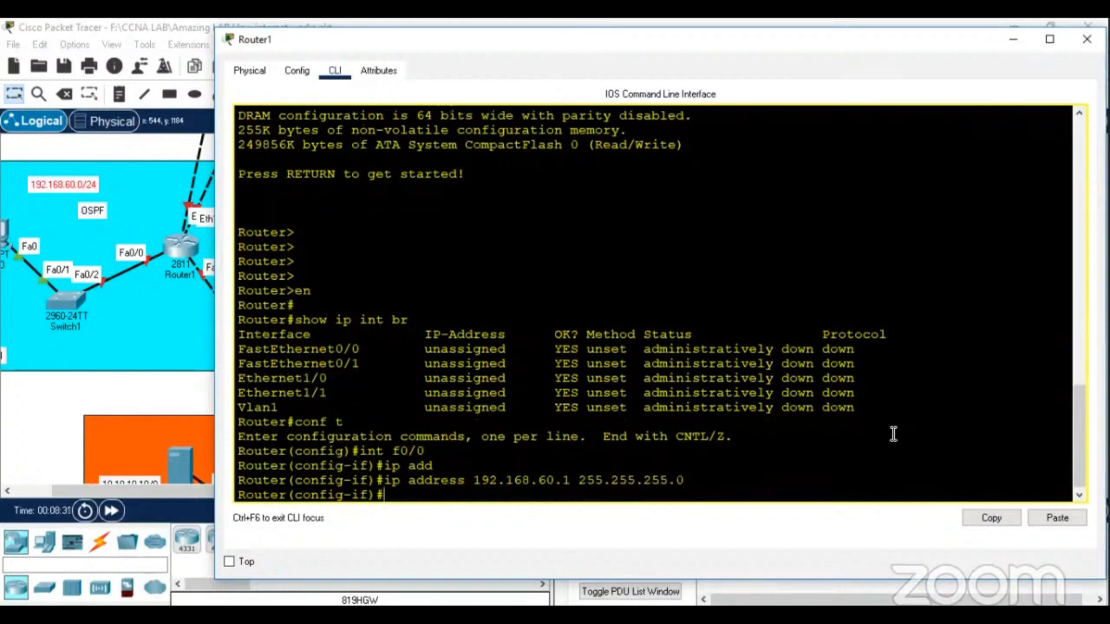
Enable interface f0/0 with no shutdown and close Router1's window
type("no sh")
key("Tab")
key("Return")
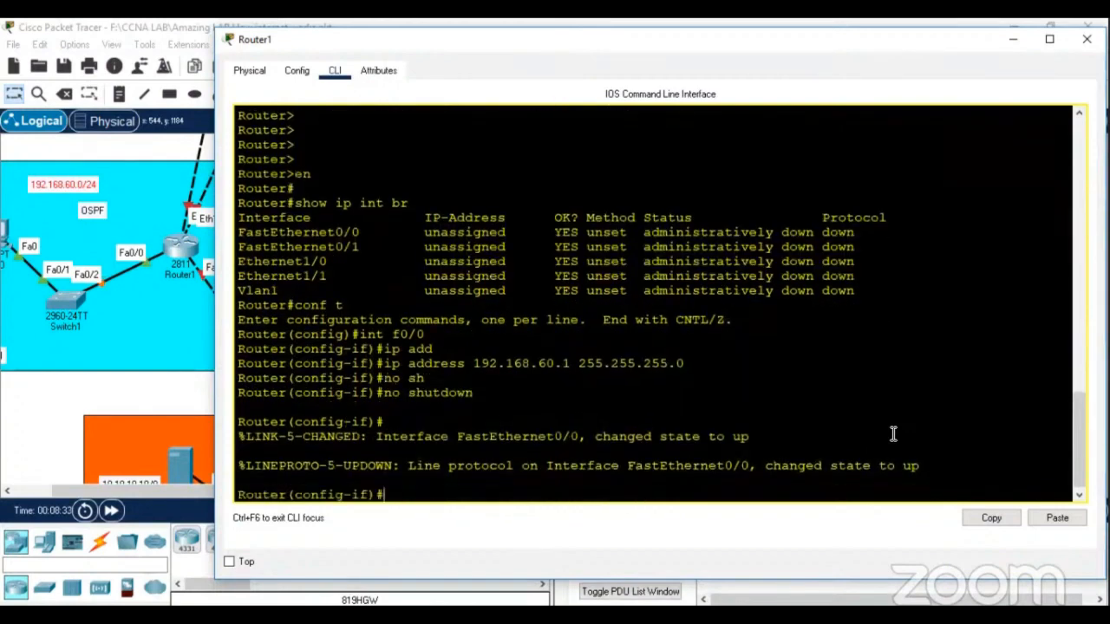
key("Return")
key("Return")
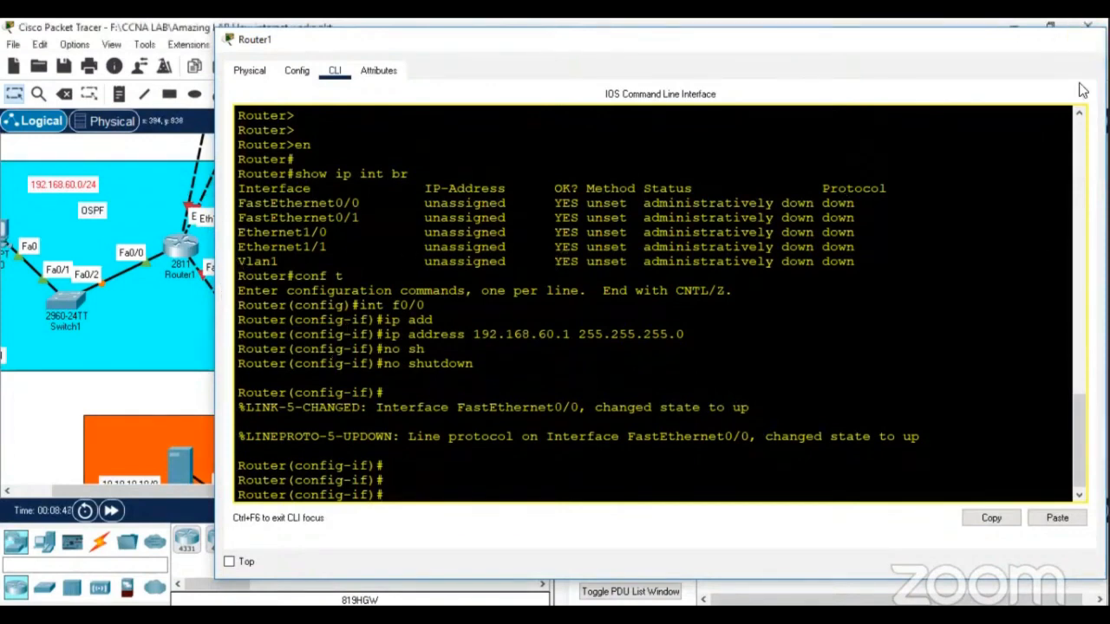
left_click(1087, 39)
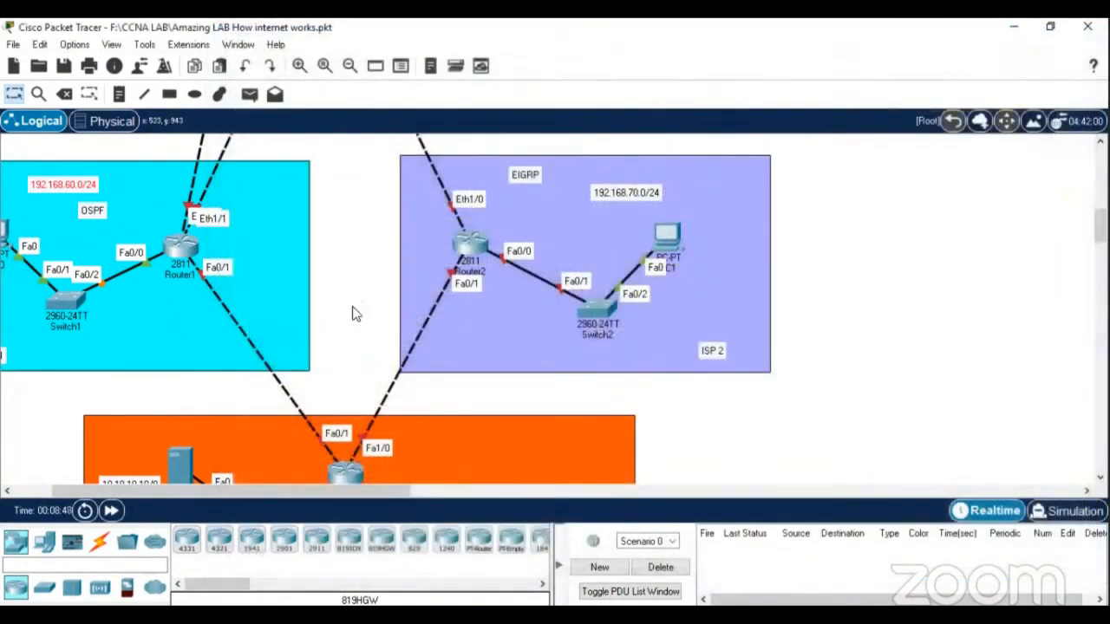
Reposition the ISP 2 router in the orange network directly above Router1 to separate the two links running into Router1
scroll(354, 312, "up", 1)
scroll(408, 402, "up", 2)
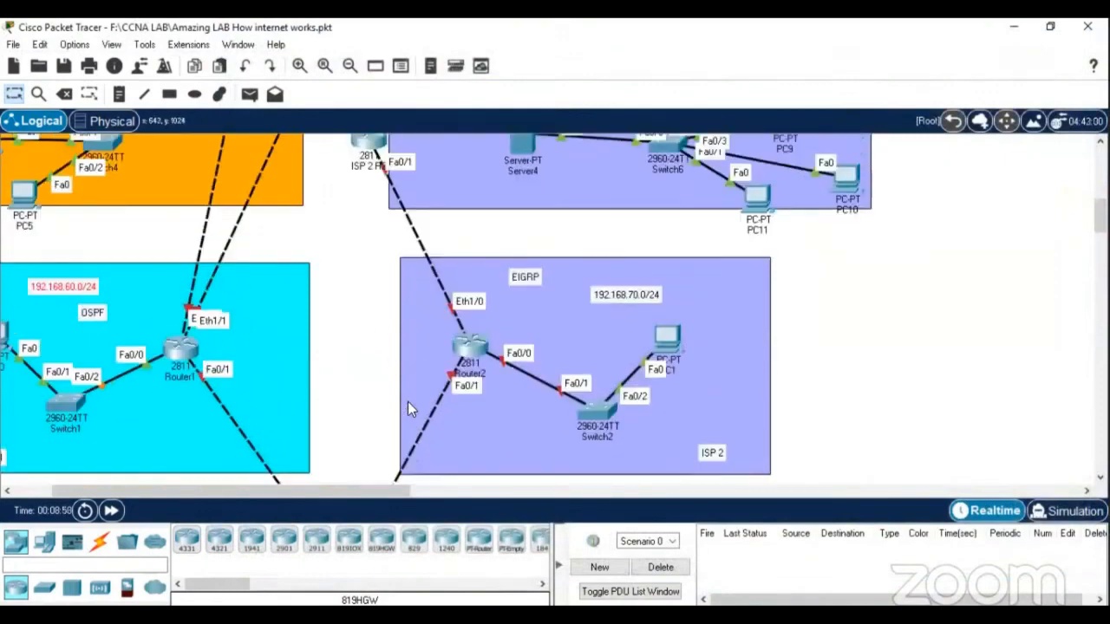
scroll(208, 419, "up", 2)
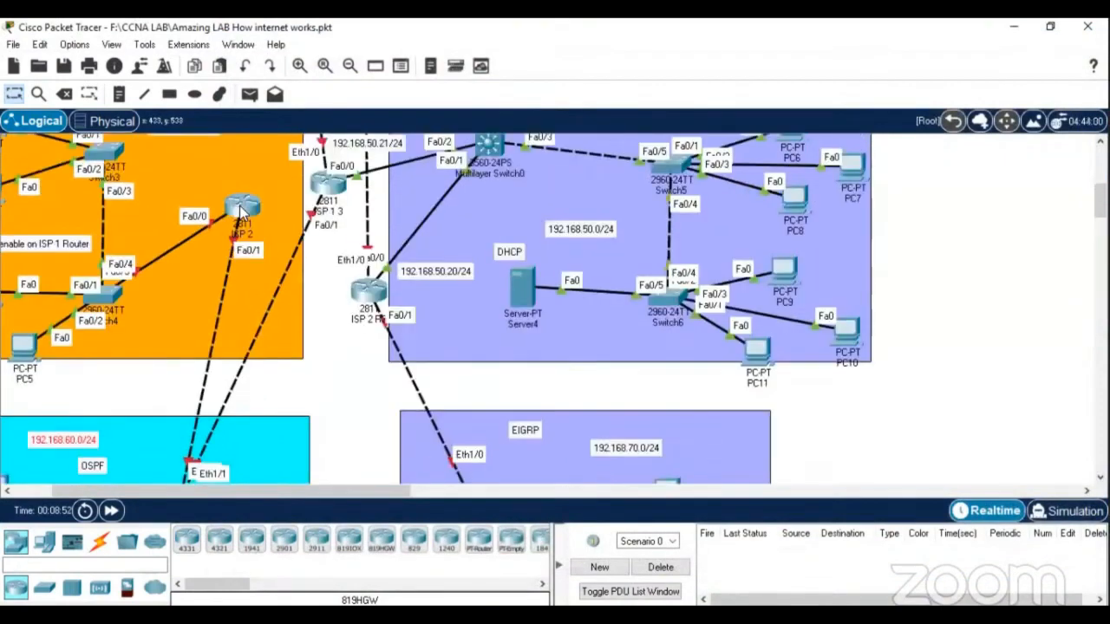
left_click_drag(243, 210, 182, 191)
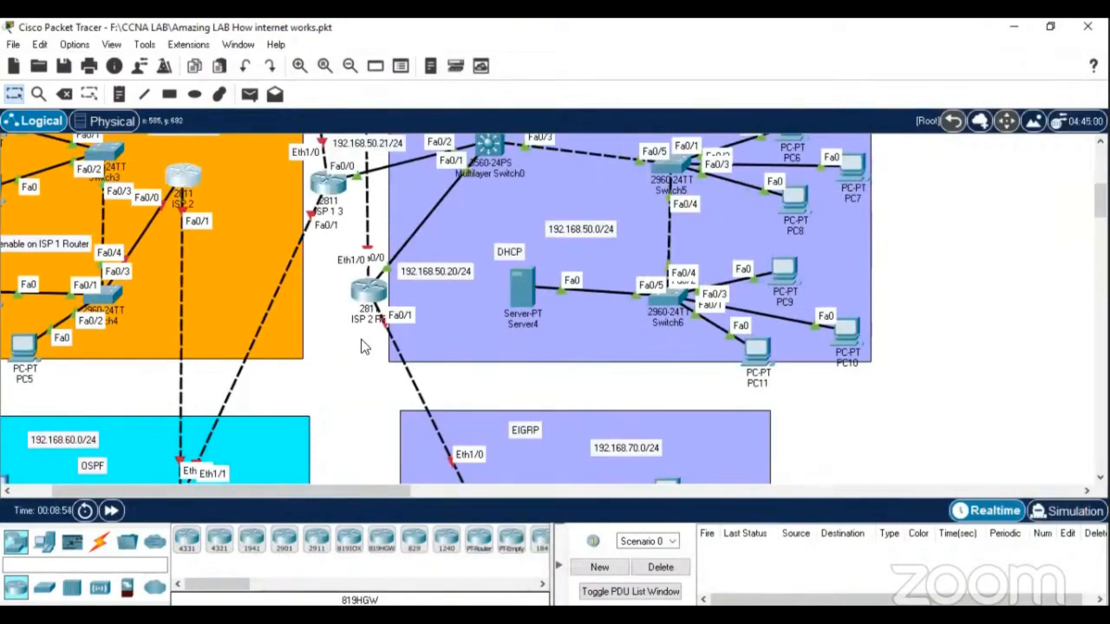
scroll(362, 345, "down", 3)
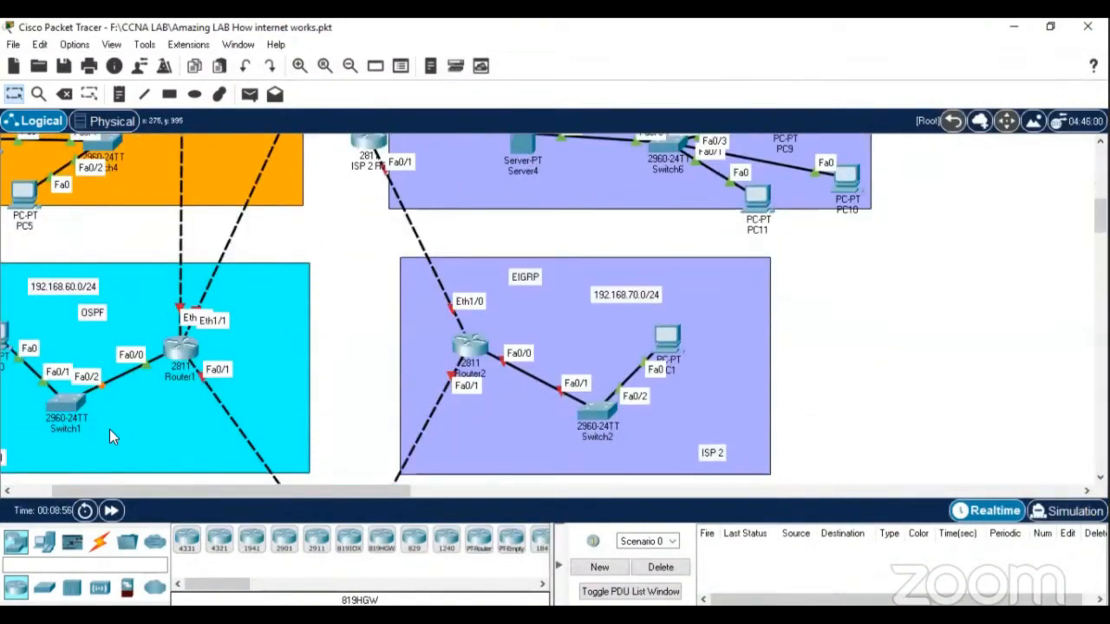
Add a text note reading CLASS A 10 inside the ISP 1 area, below the OSPF note
left_click(118, 93)
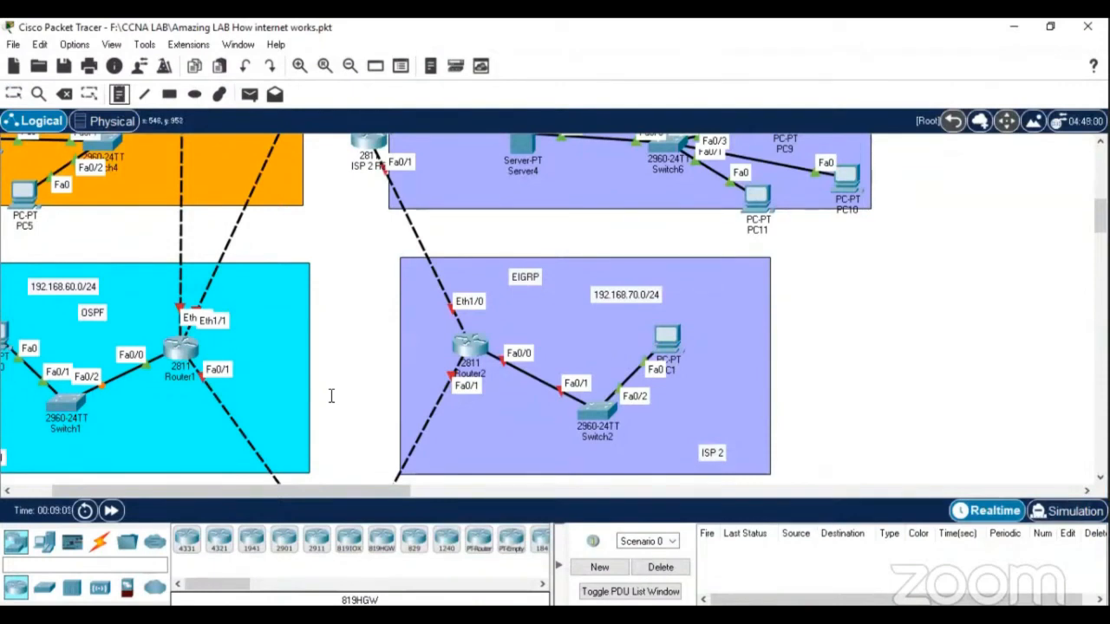
left_click(49, 328)
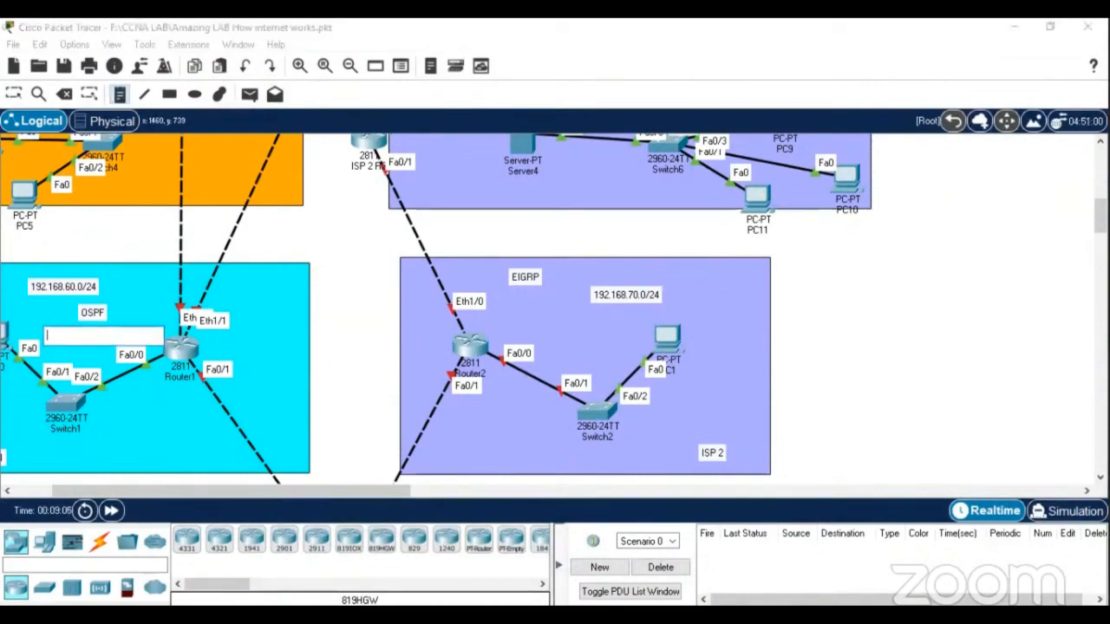
type("CLASS A 10")
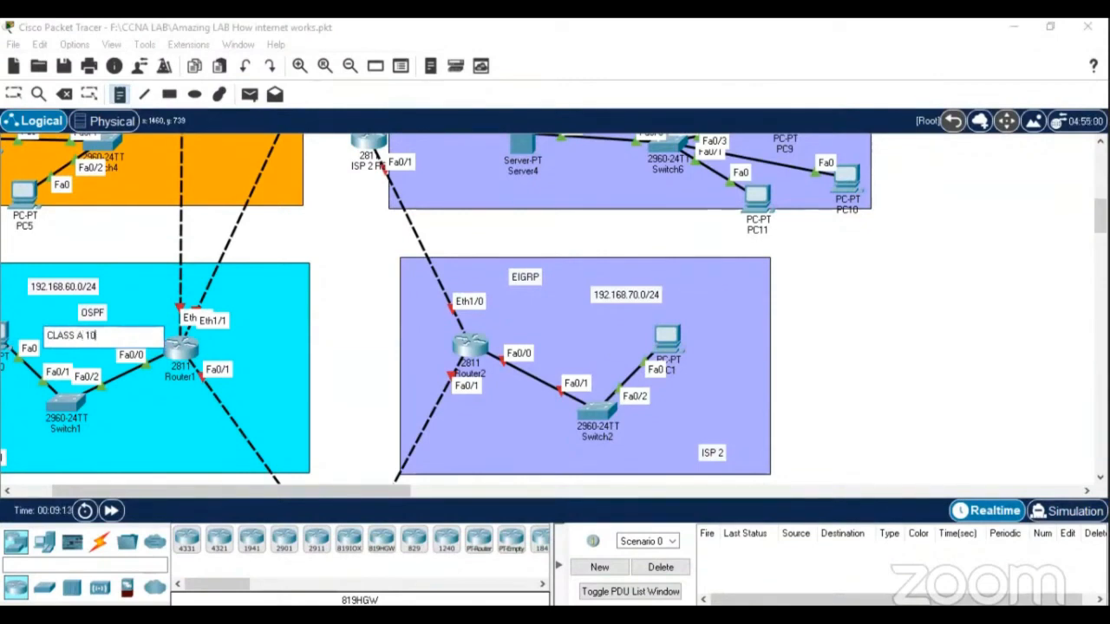
Add a text note reading CLASS B 172.15.0.0/16 at the upper corner of the ISP 2 area, beside the 192.168.70.0/24 label
left_click(711, 275)
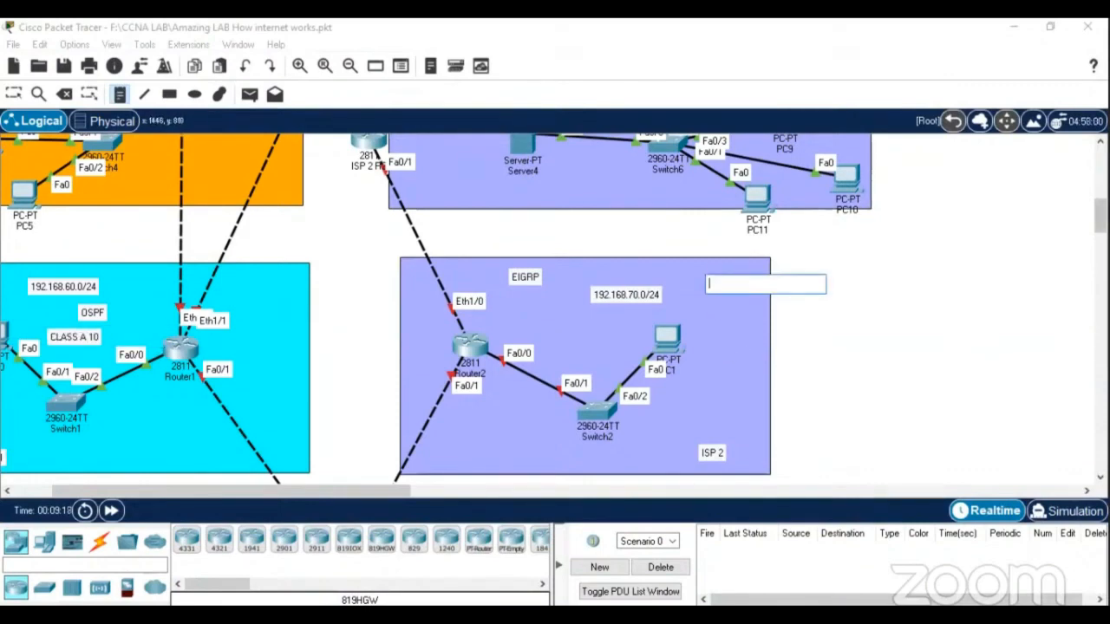
type("CLASS")
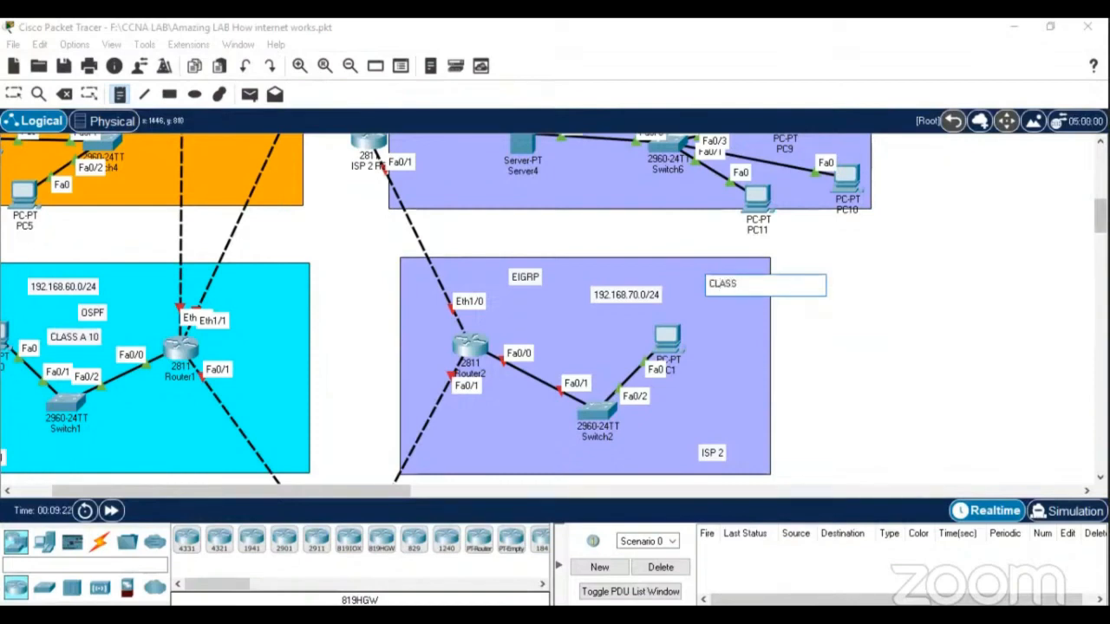
type(" B 17")
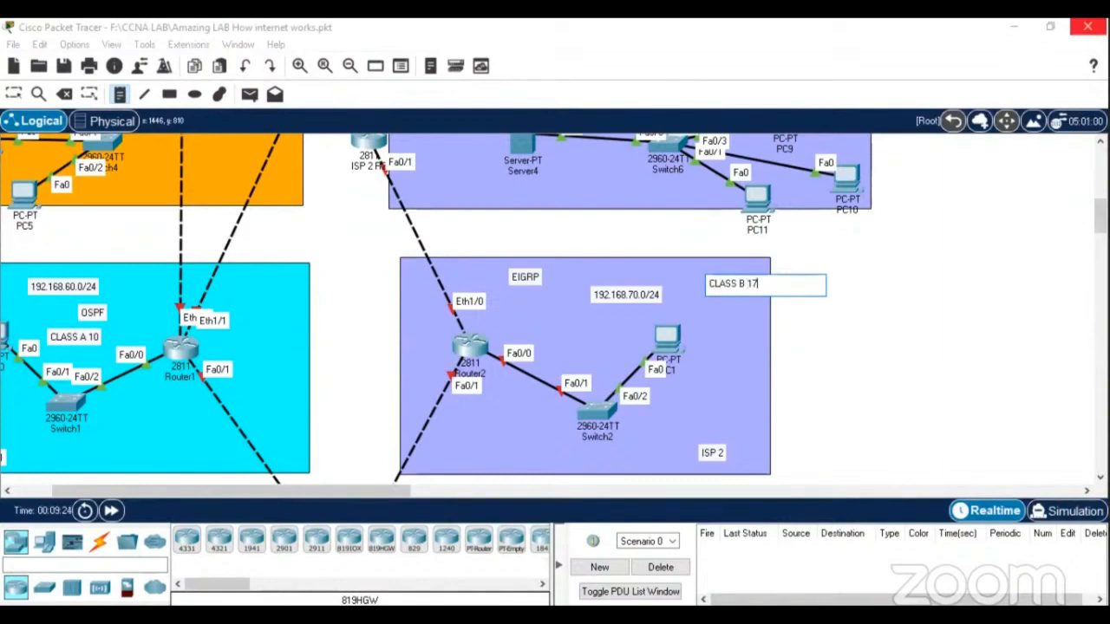
type("2.16.0.0/16")
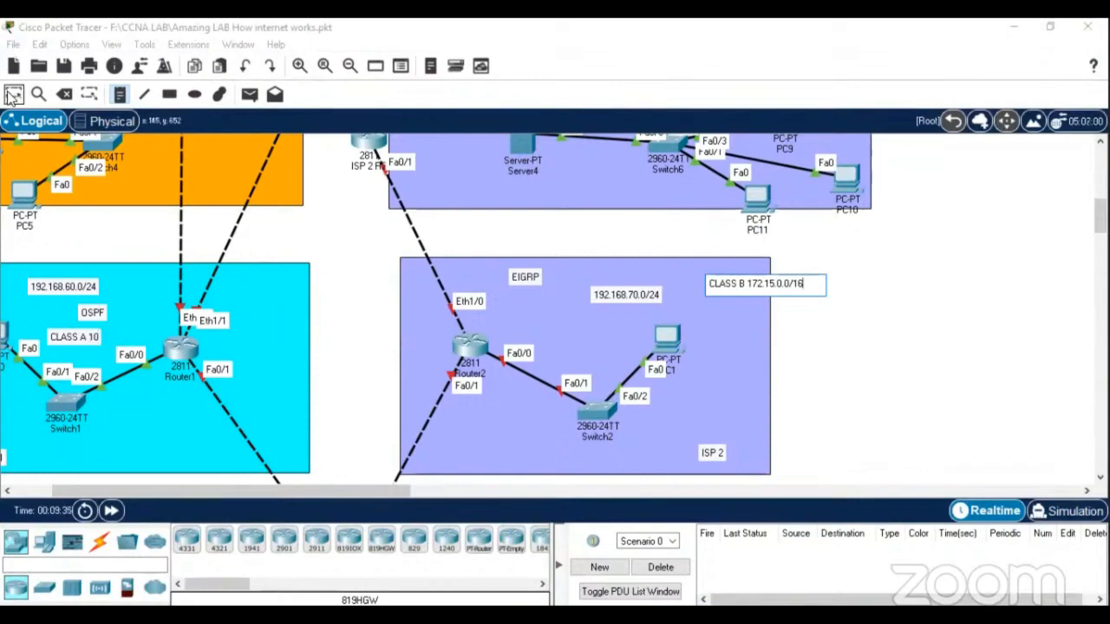
Edit the class note below OSPF in the ISP 1 area so it reads only CLASS A
left_click(93, 338)
double_click(90, 338)
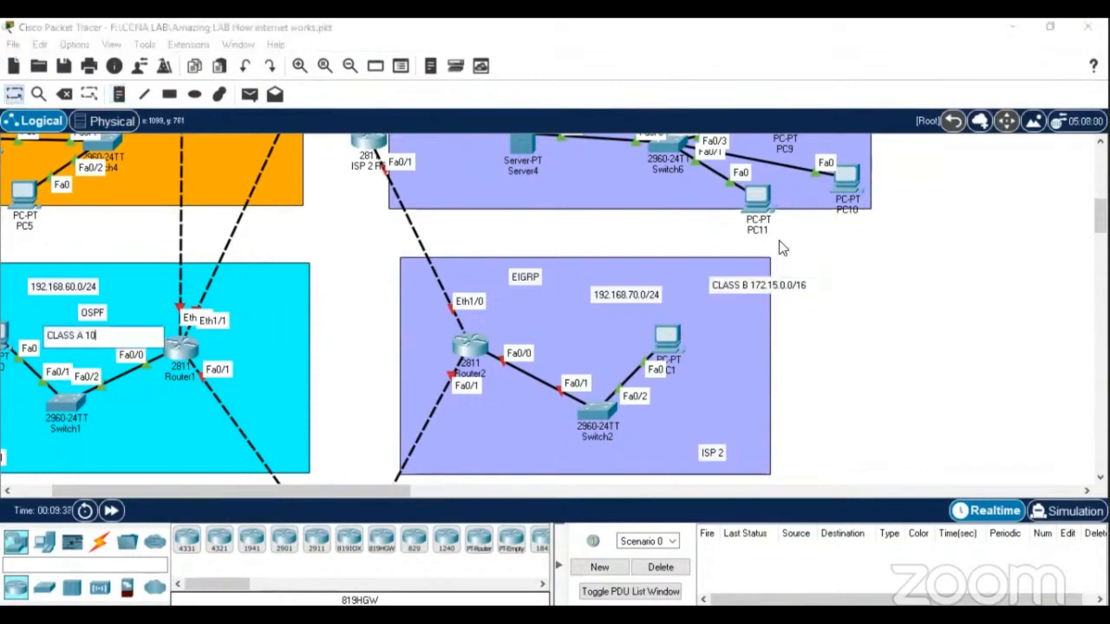
type(".0.0.0/8")
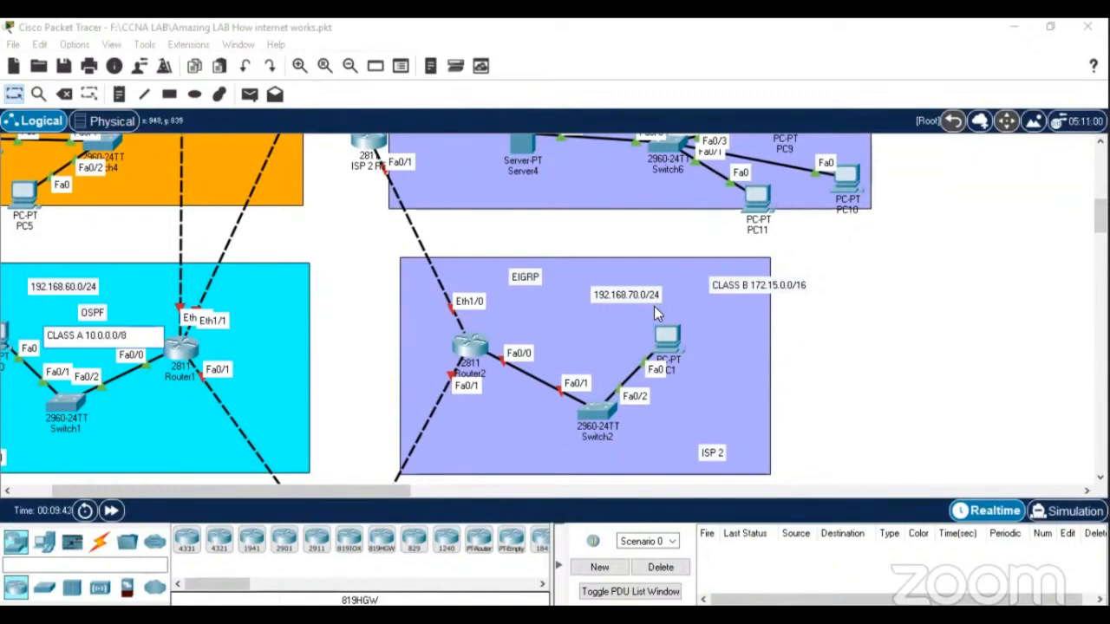
key("BackSpace")
key("BackSpace")
key("BackSpace")
key("BackSpace")
key("BackSpace")
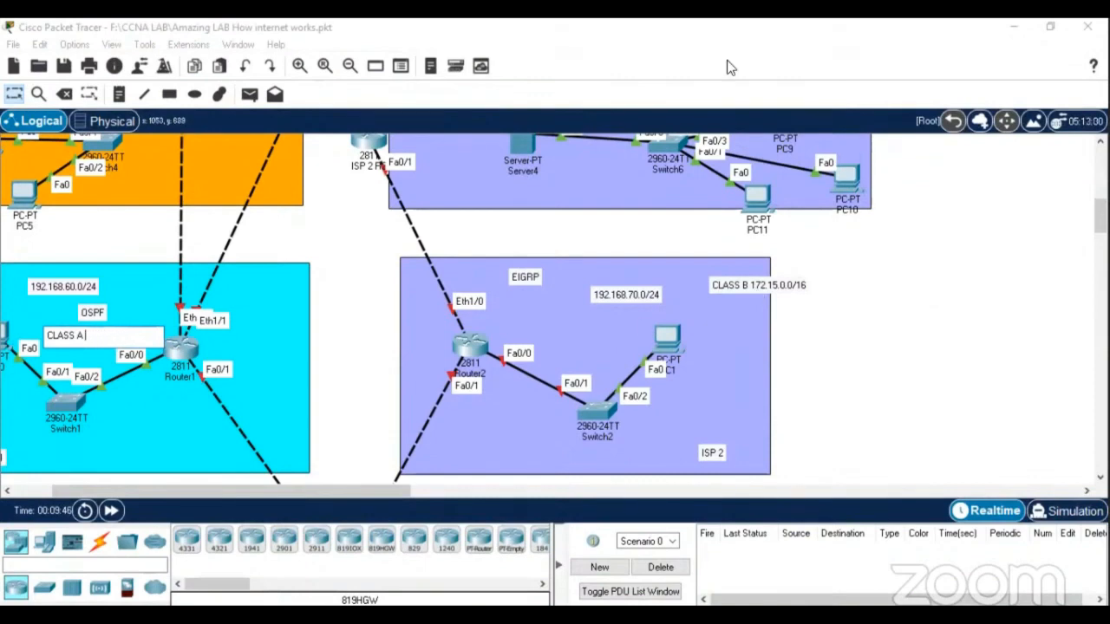
Remove the network address from the class note in the ISP 2 area so it reads only CLASS B
left_click(755, 286)
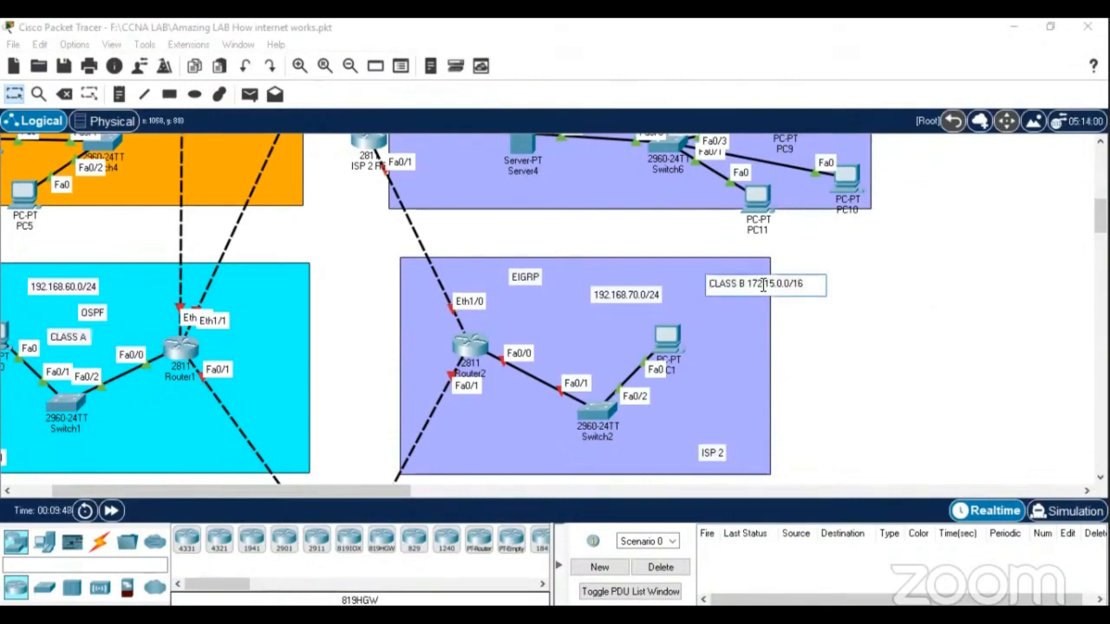
key("shift+Left")
key("shift+Left")
key("shift+Left")
key("shift+Left")
key("shift+Left")
key("shift+Left")
key("shift+Left")
key("shift+Left")
key("shift+Left")
key("shift+Left")
key("shift+Left")
key("shift+Left")
key("shift+Left")
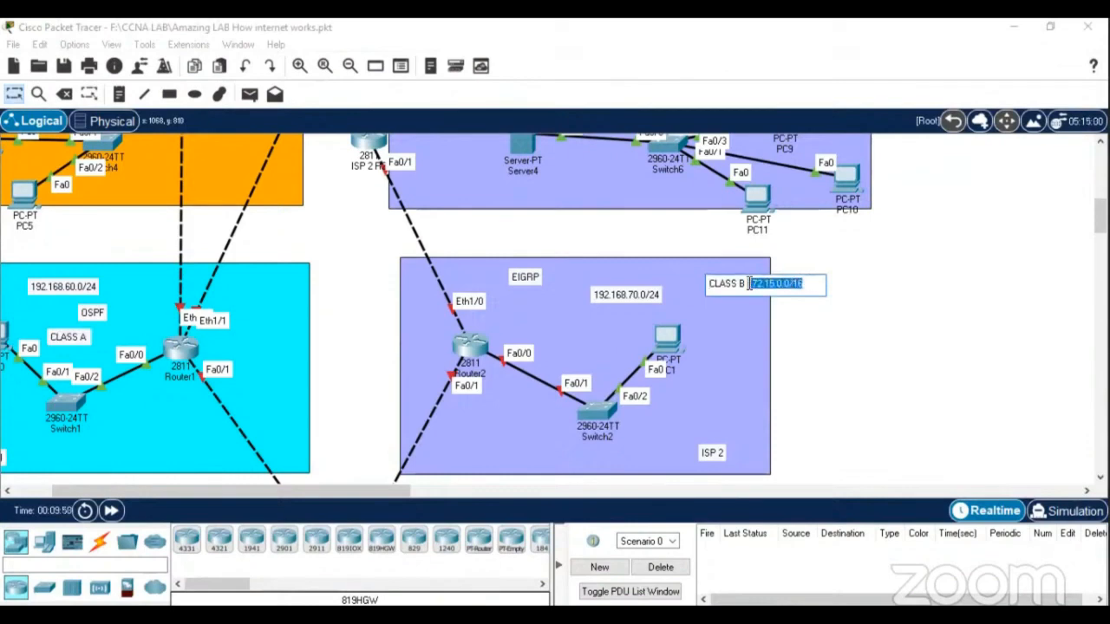
key("BackSpace")
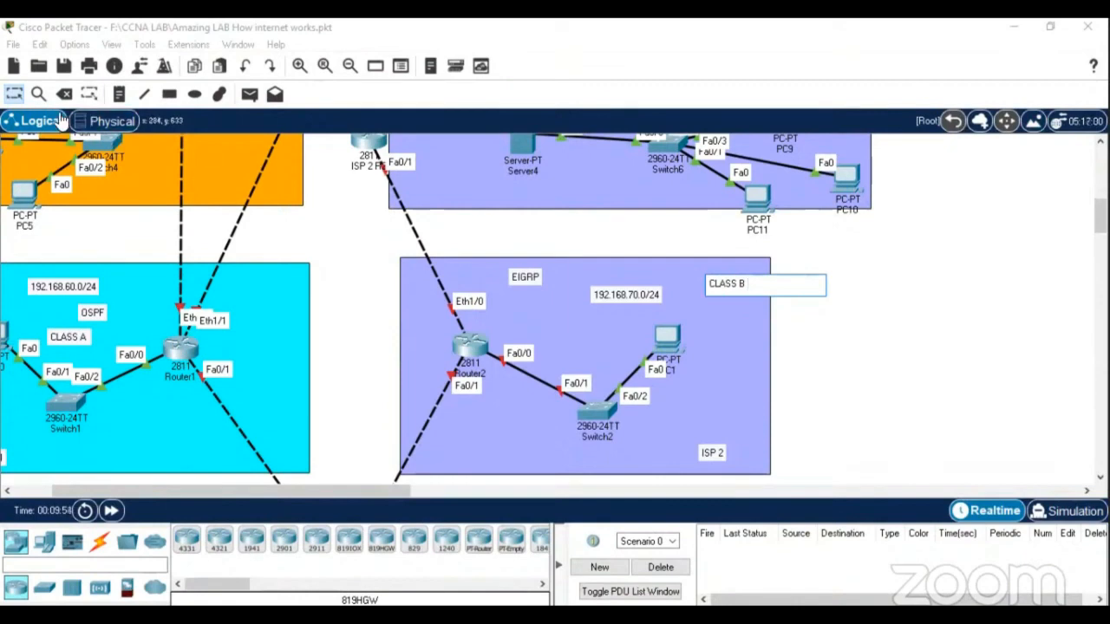
left_click(14, 94)
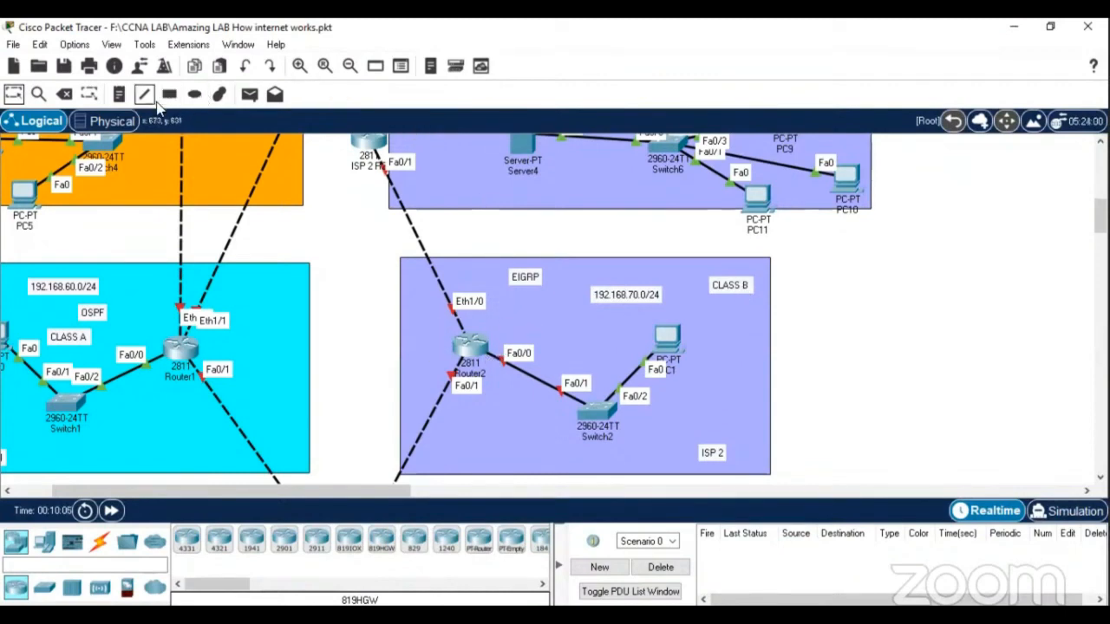
Add a text note reading 10.0.0.0/8 in the ISP 1 area, beside the link leaving Router1's Fa0/1 port
scroll(319, 351, "down", 3)
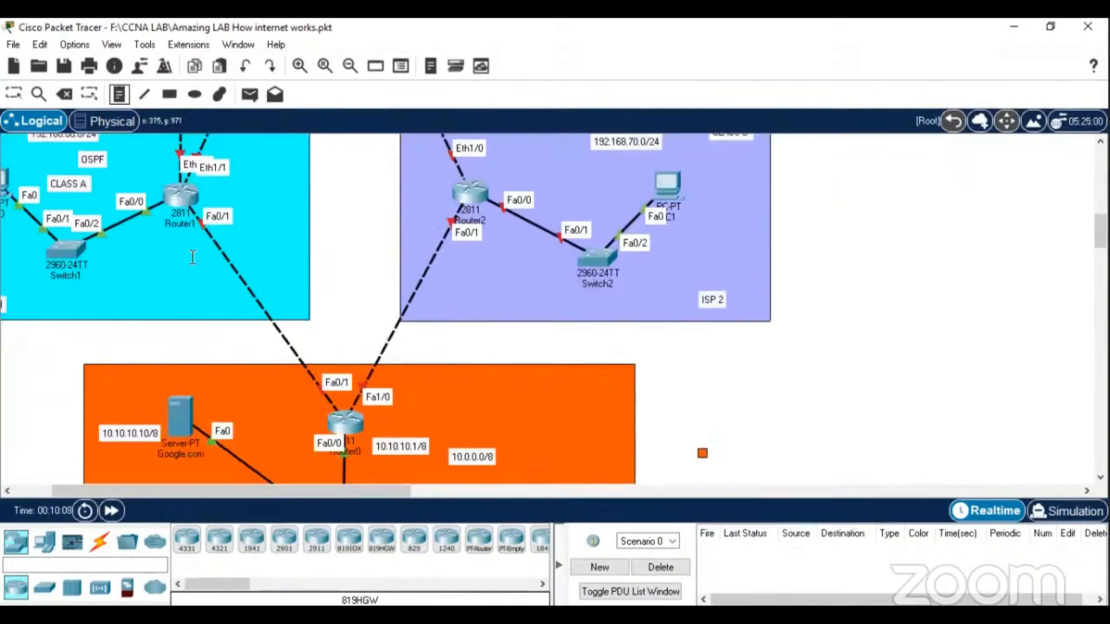
left_click(236, 238)
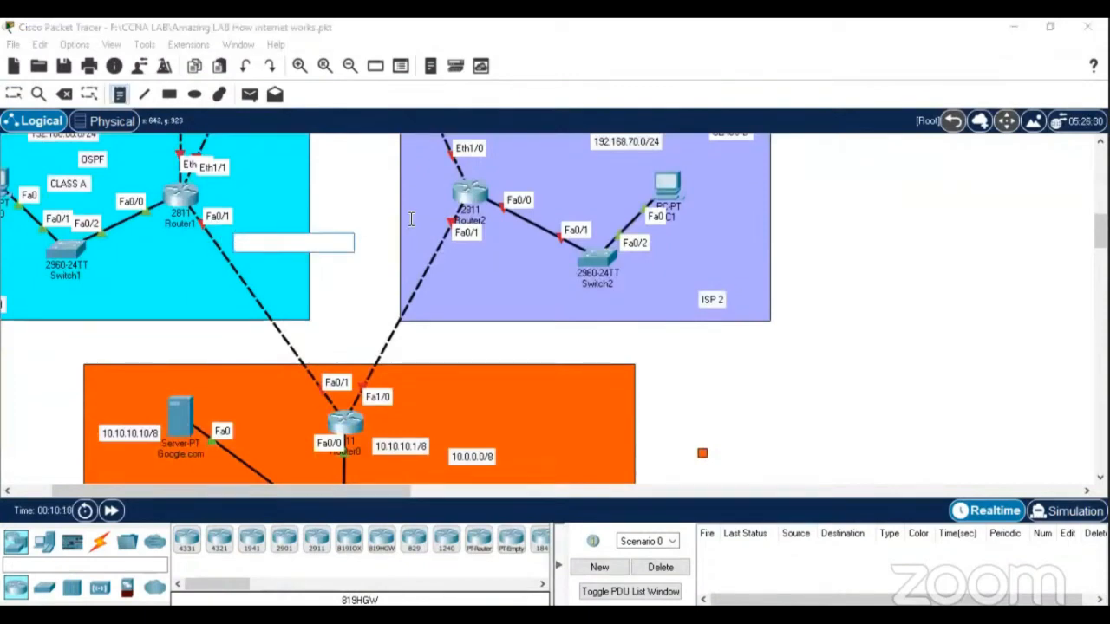
type("10.0")
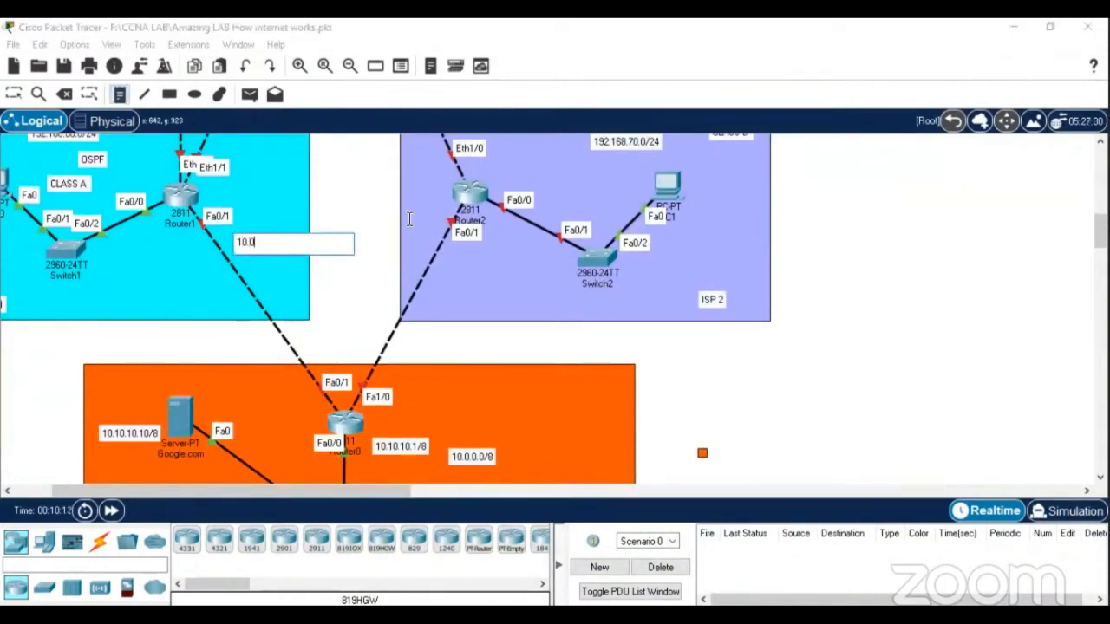
type(".0")
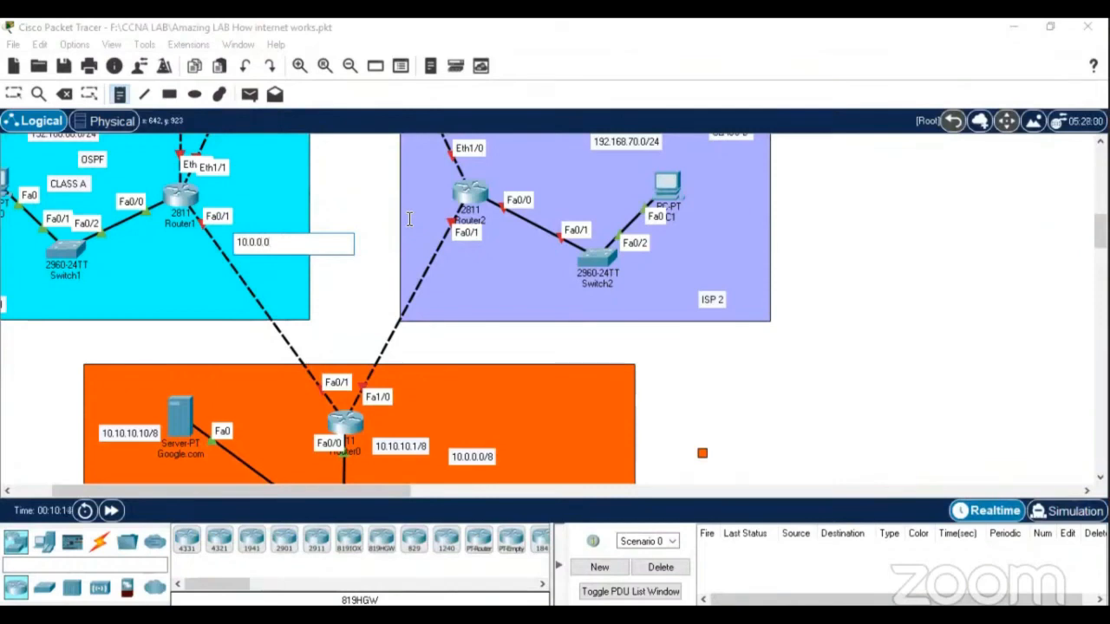
type(".0/")
key("BackSpace")
key("BackSpace")
left_click(431, 290)
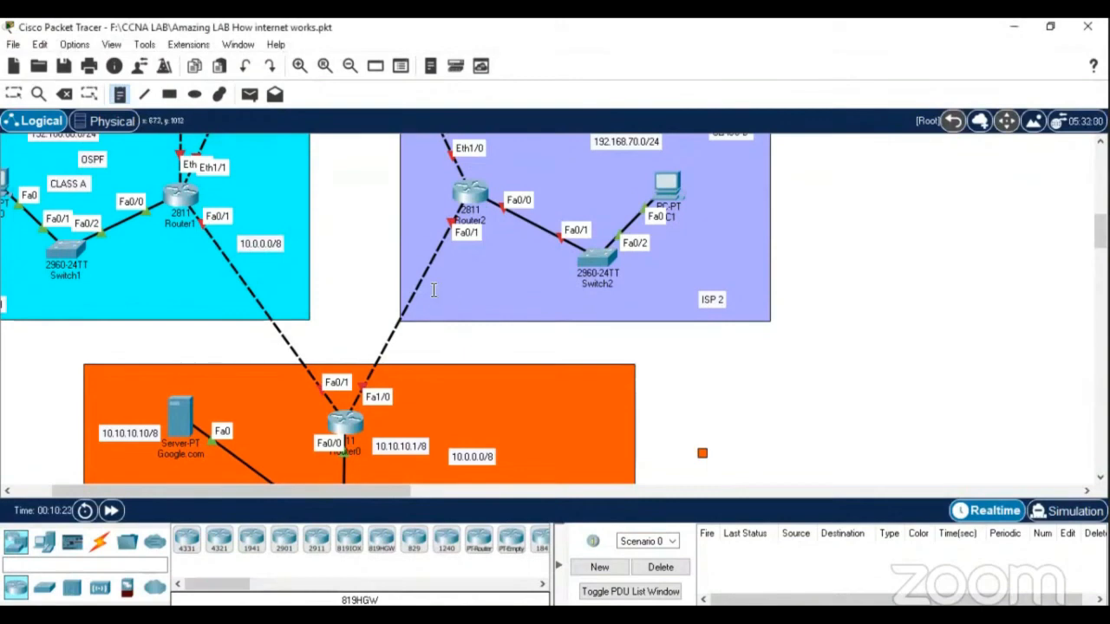
Add a text note reading 172.16.0.0/16 in the ISP 2 area, beside the link from Router2's Fa0/1 port to Router0
left_click(433, 290)
type("172.16")
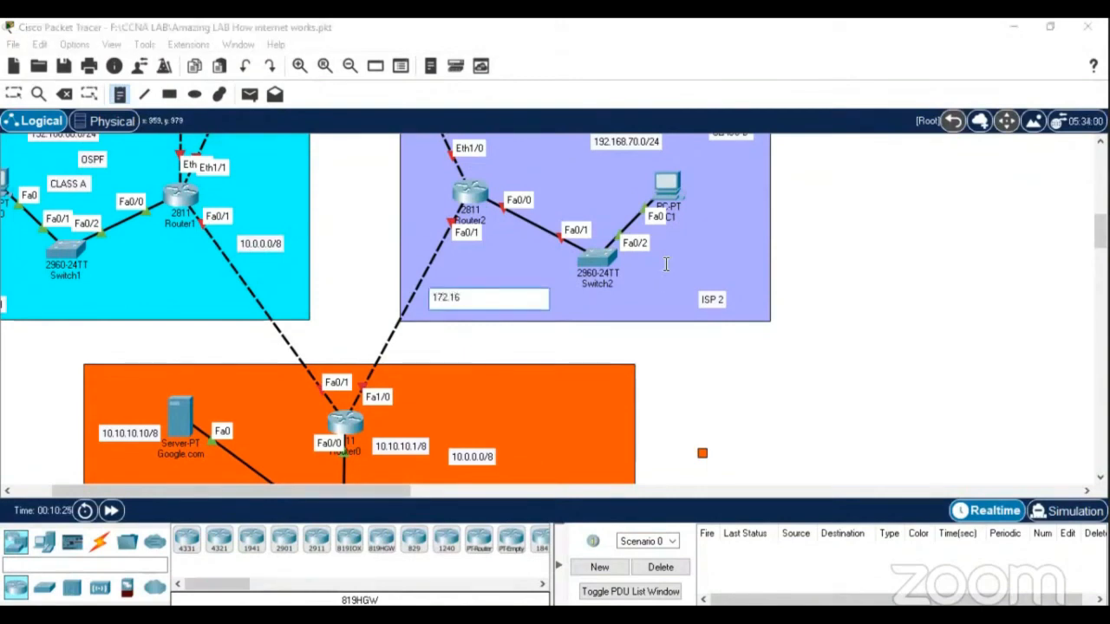
type(".0.0/16")
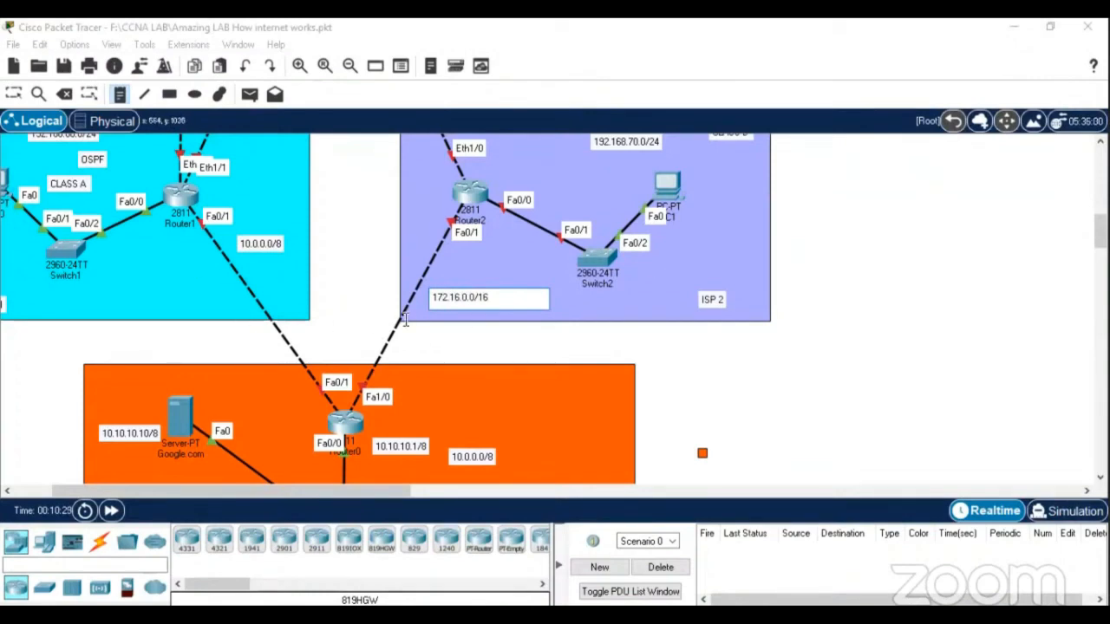
left_click(14, 94)
Add a text note reading 172.15.0.0/16 above the ISP 2 area, beside the link entering Router2's Eth1/0 port
scroll(637, 275, "up", 5)
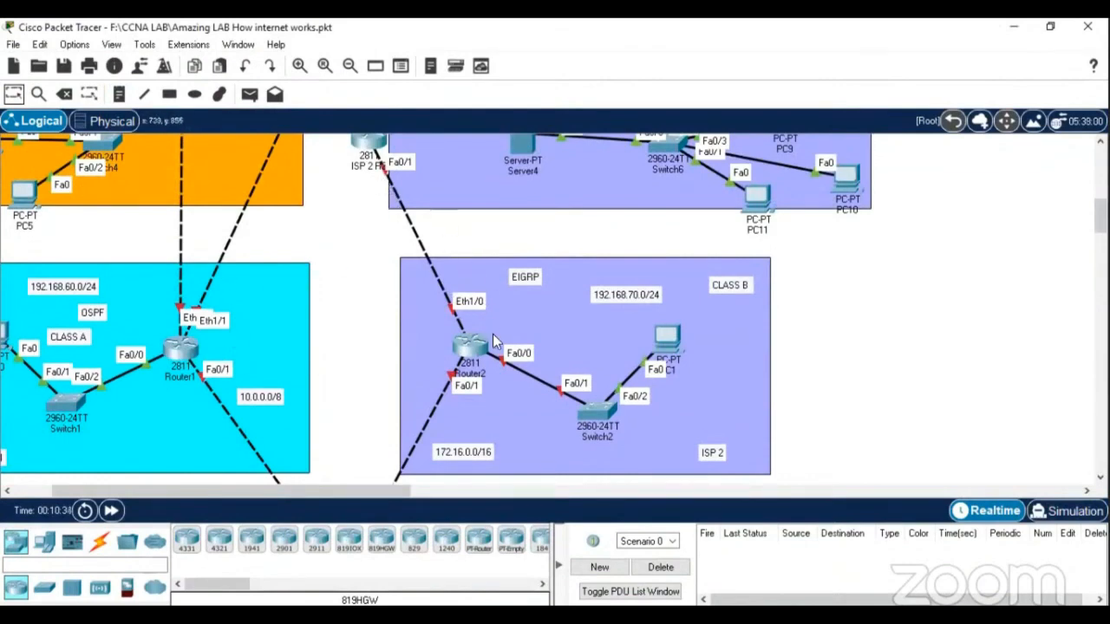
left_click(120, 94)
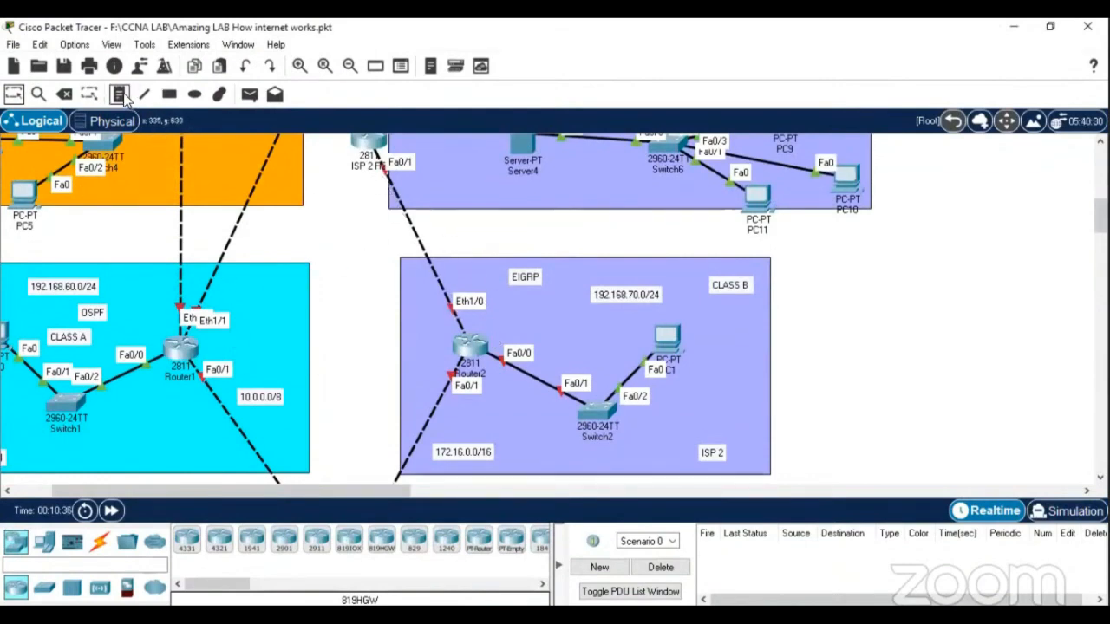
left_click(430, 237)
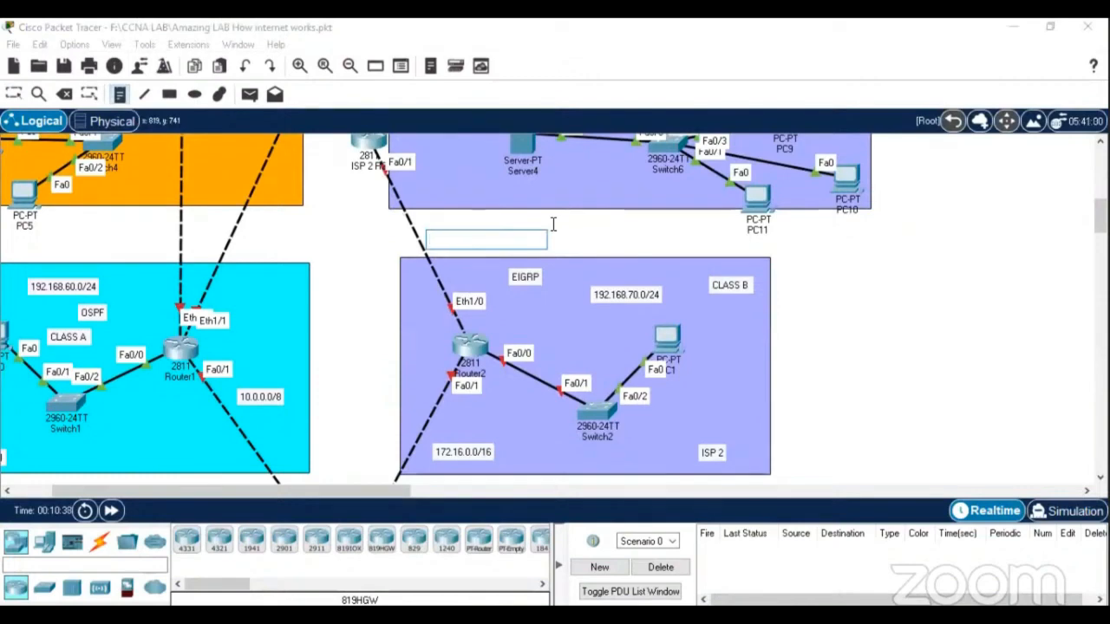
type("1")
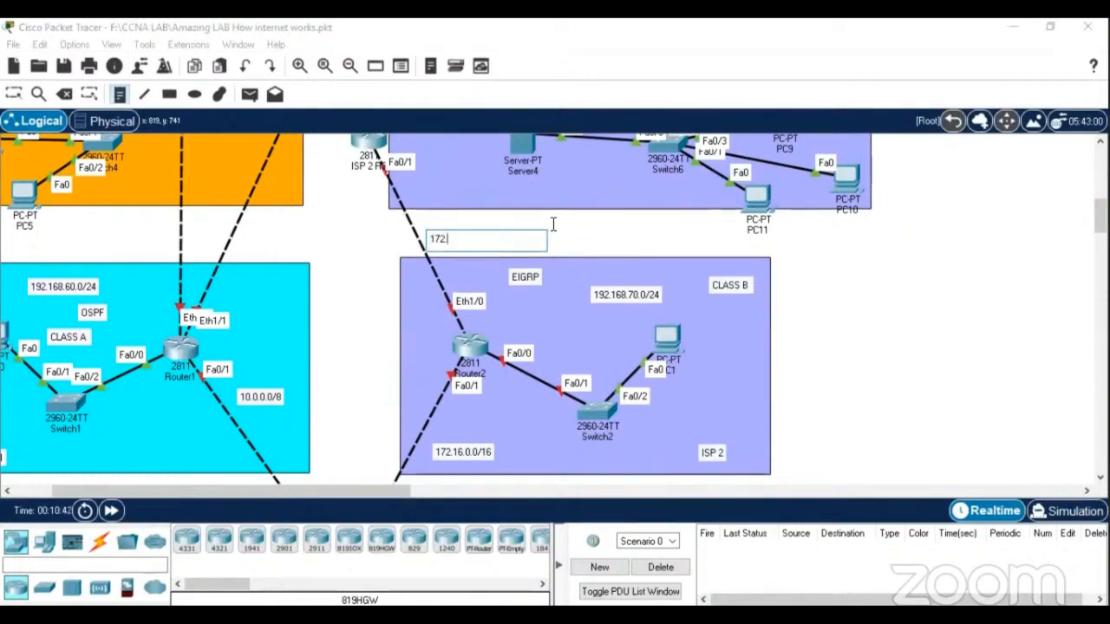
type("72.")
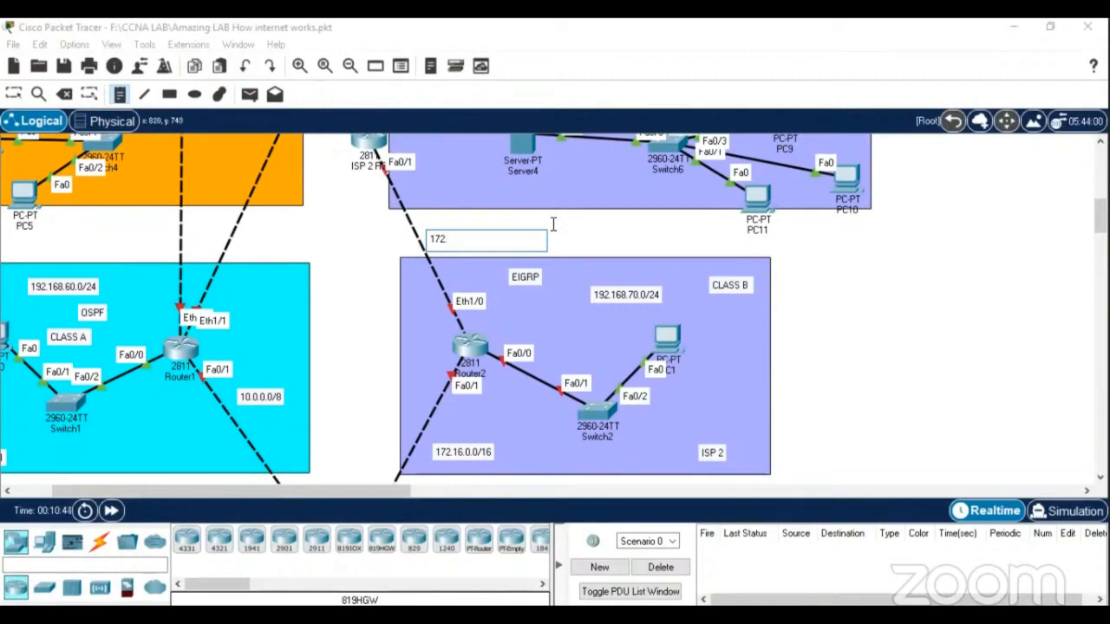
type("15.0.0/16")
left_click(423, 205)
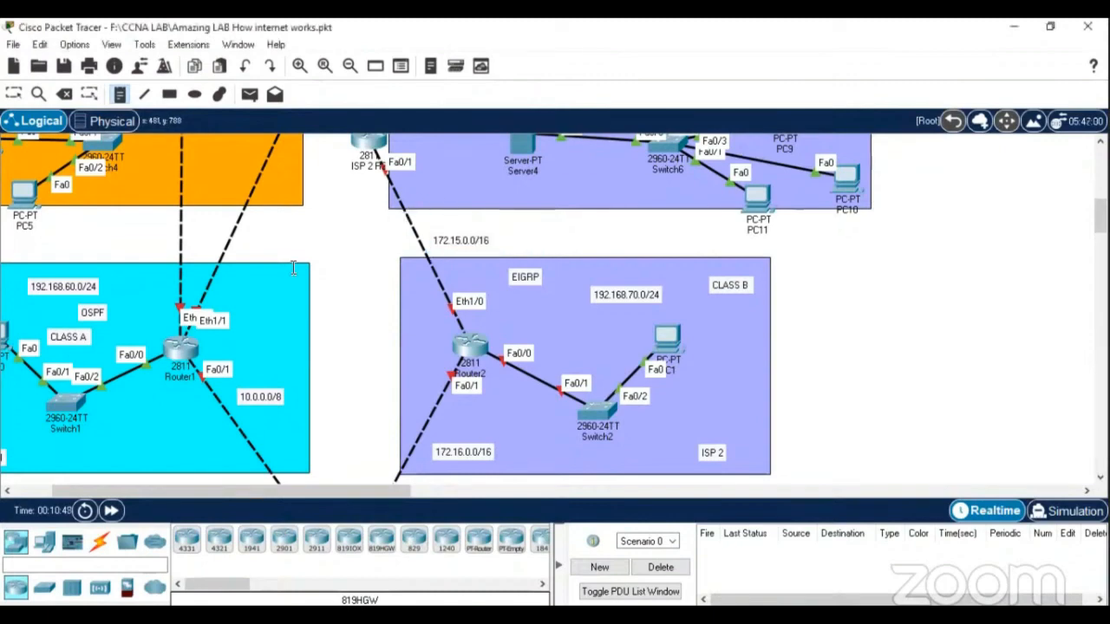
Add a text note reading 11.0.0.0/8 beside the link between the ISP 1 3 router and Router1's Eth1/1 port
scroll(293, 264, "up", 1)
scroll(266, 283, "up", 1)
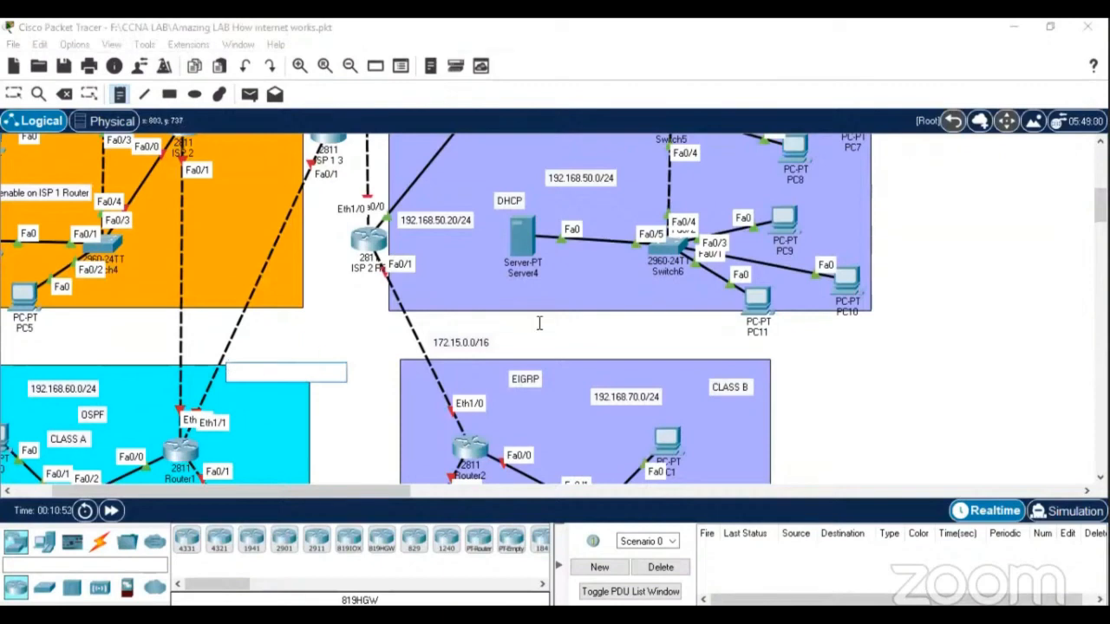
type("11.0.0.0/8")
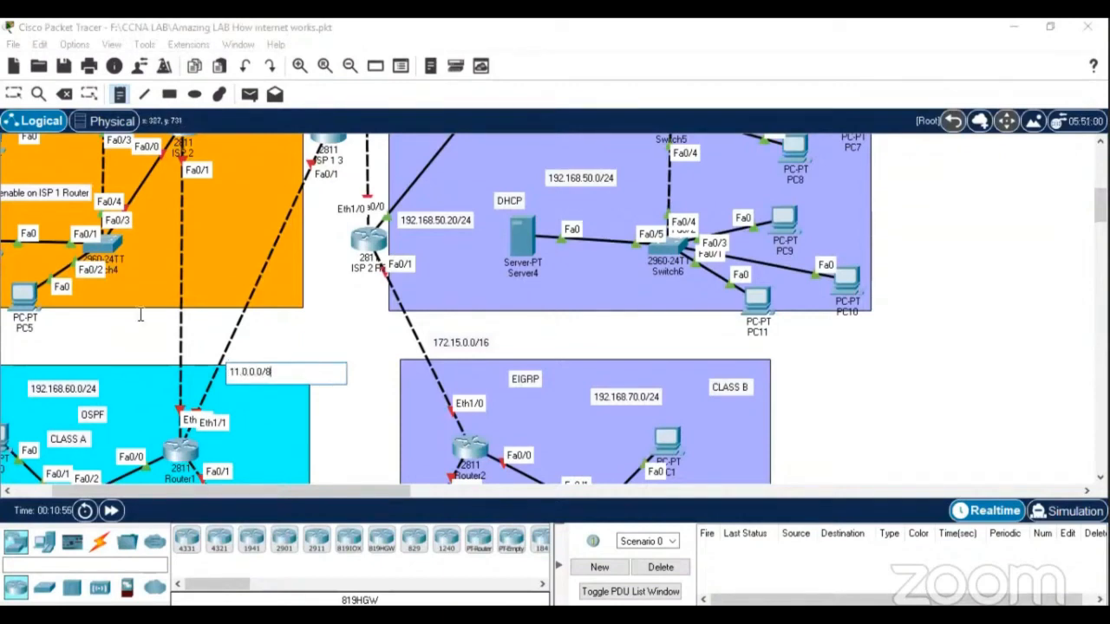
Add a text note reading 12.0.0.0/8 below the orange network, beside the link from the ISP 2 router to Router1
left_click(123, 314)
type("12.0.")
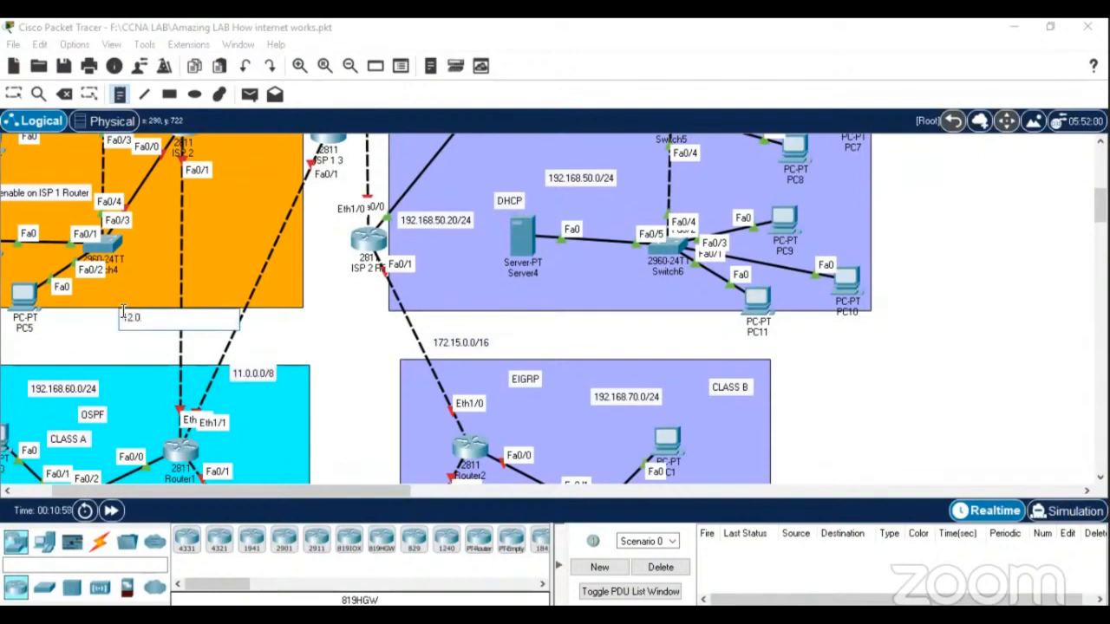
type("0.0/28")
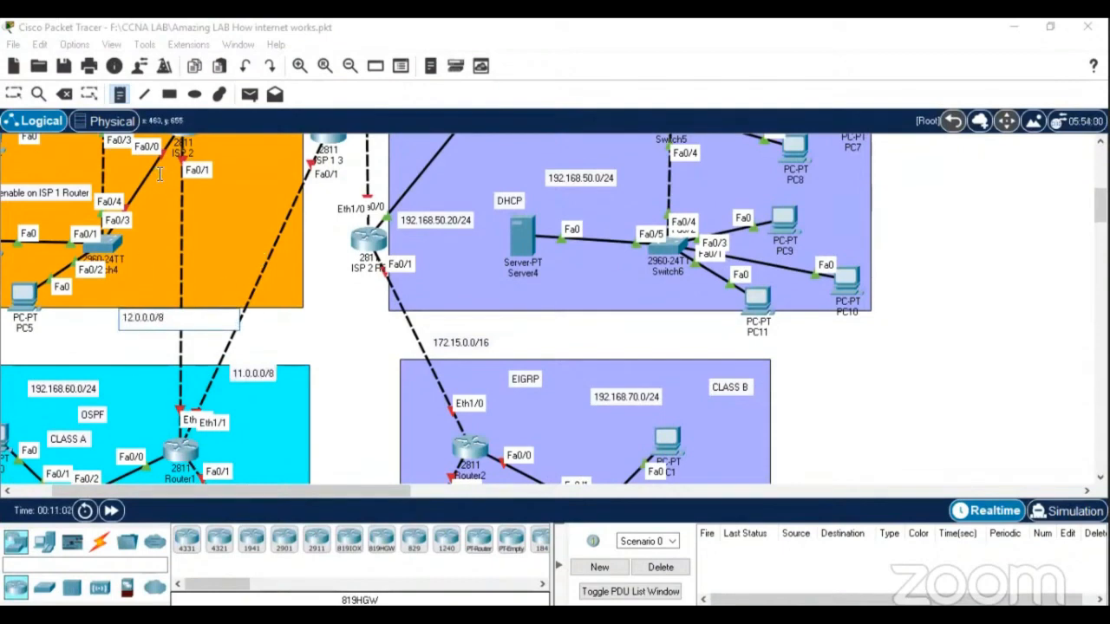
left_click(13, 93)
Move the 11.0.0.0/8 note off the cyan area's edge into the white gap above it, beside its link
scroll(665, 310, "up", 3)
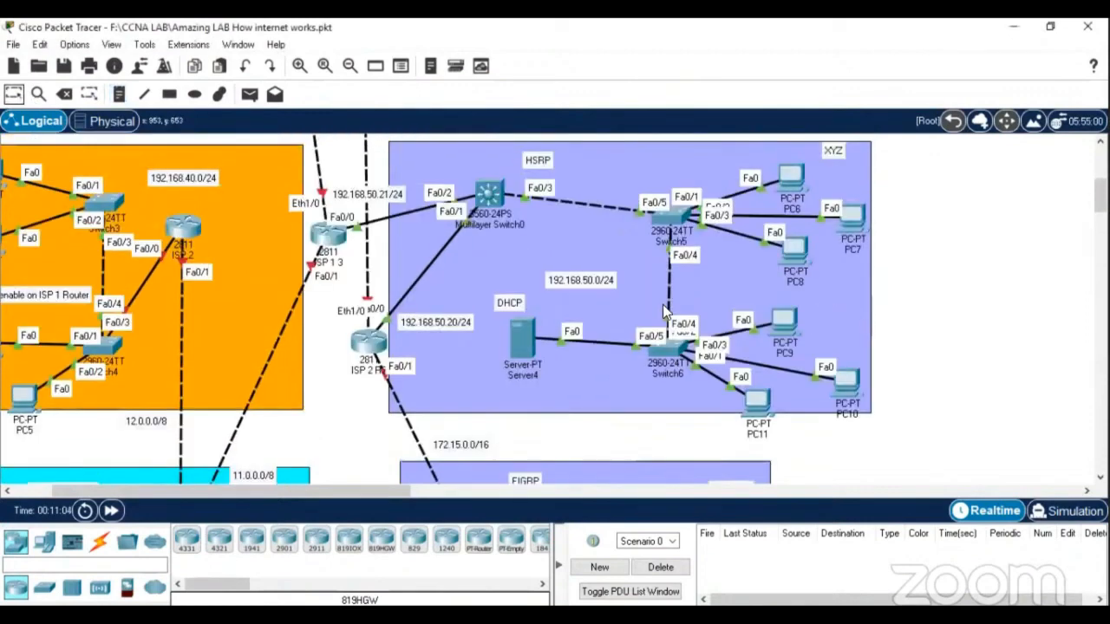
scroll(665, 310, "up", 2)
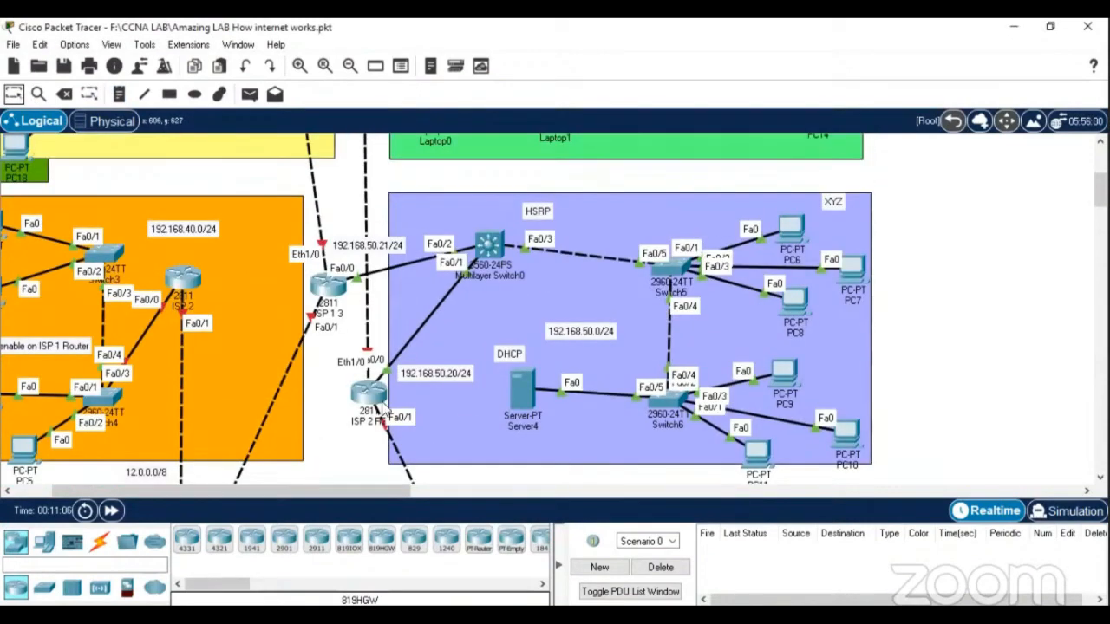
scroll(318, 365, "down", 2)
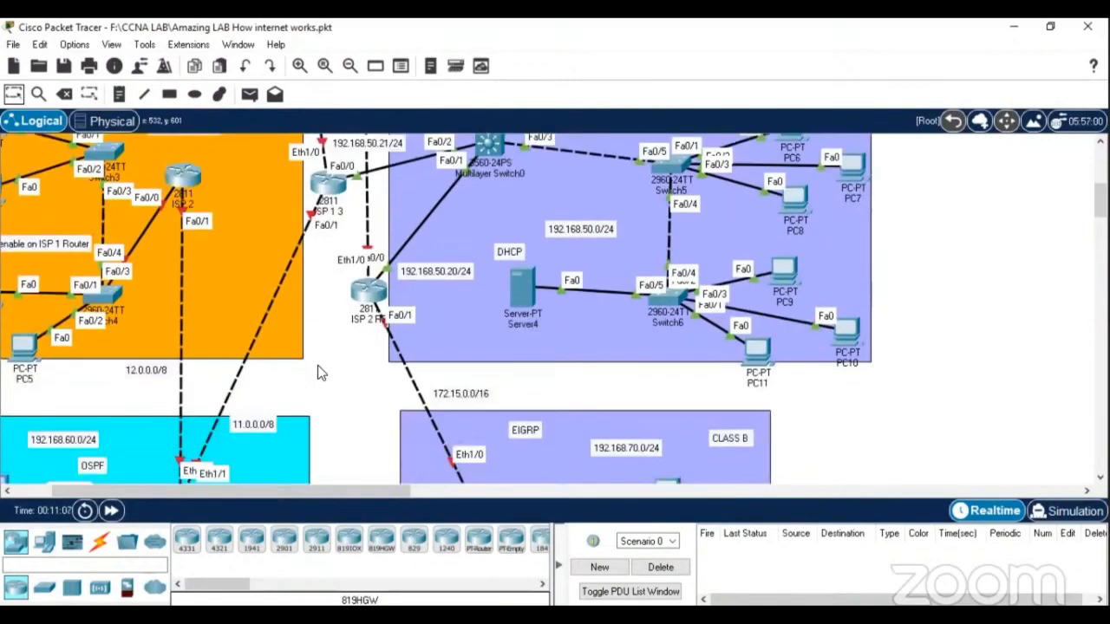
scroll(318, 365, "down", 2)
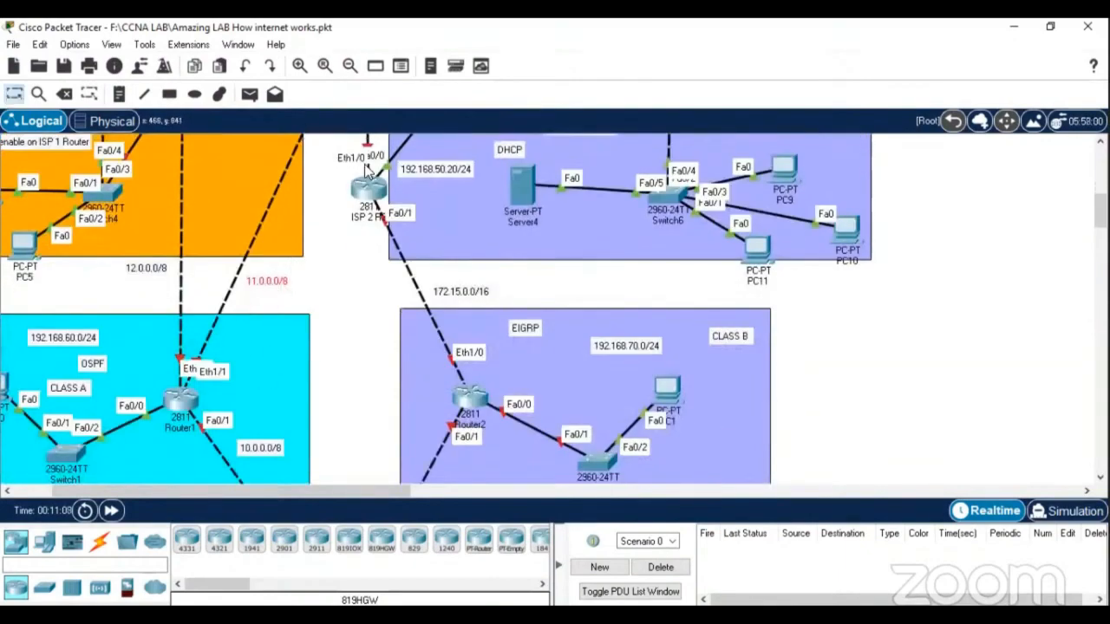
Shift the ISP 1 3 router slightly toward the orange network to separate its Router8 link from Router7's link
scroll(300, 322, "up", 7)
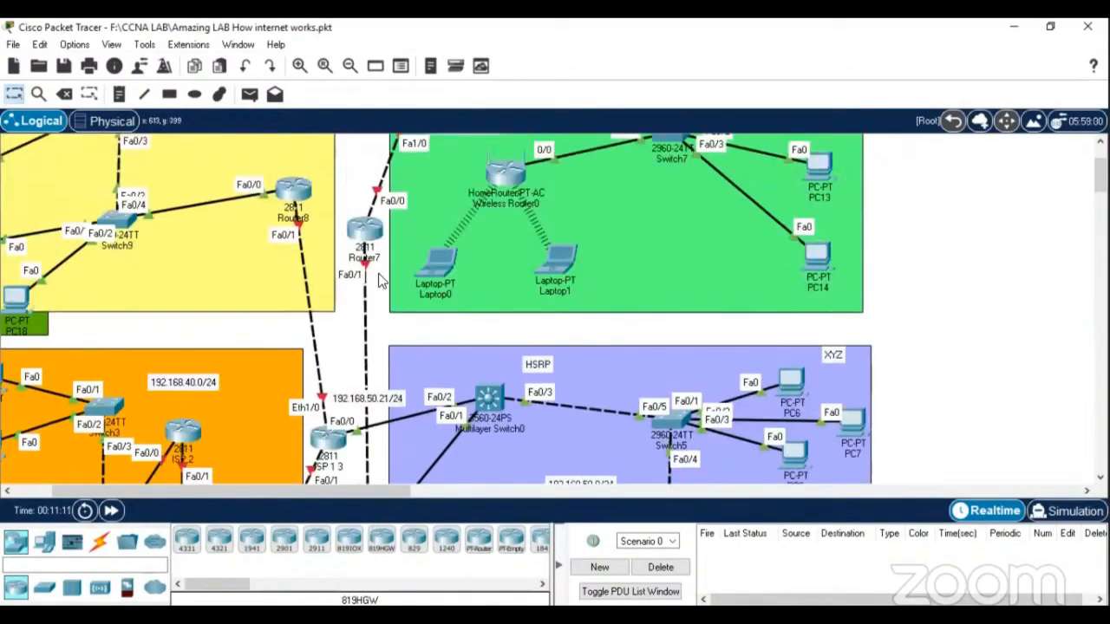
left_click_drag(331, 439, 308, 441)
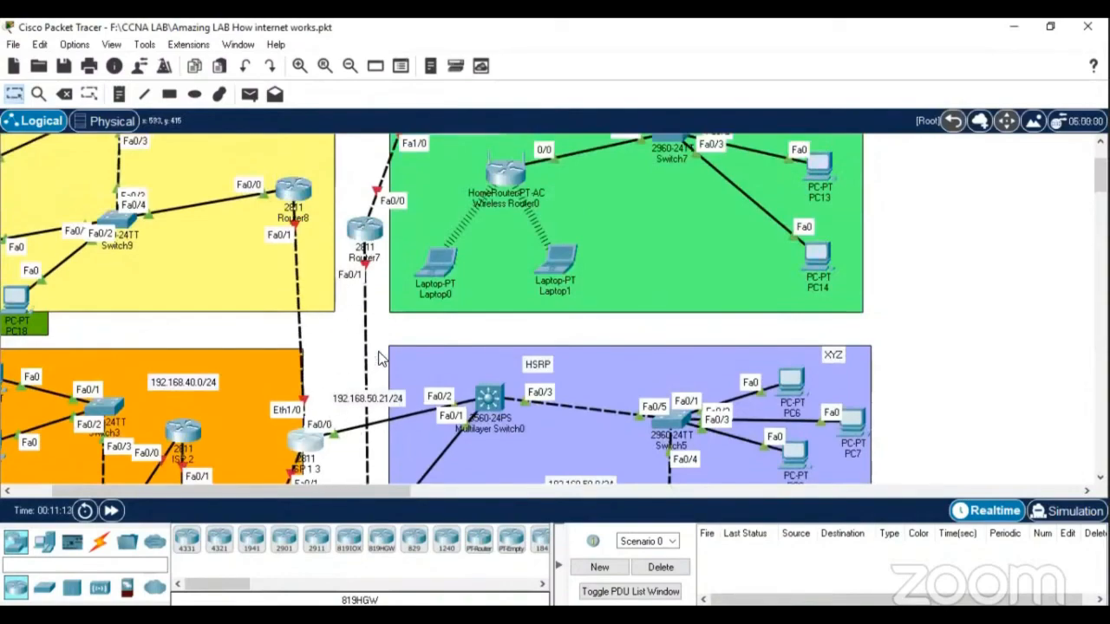
scroll(382, 359, "down", 3)
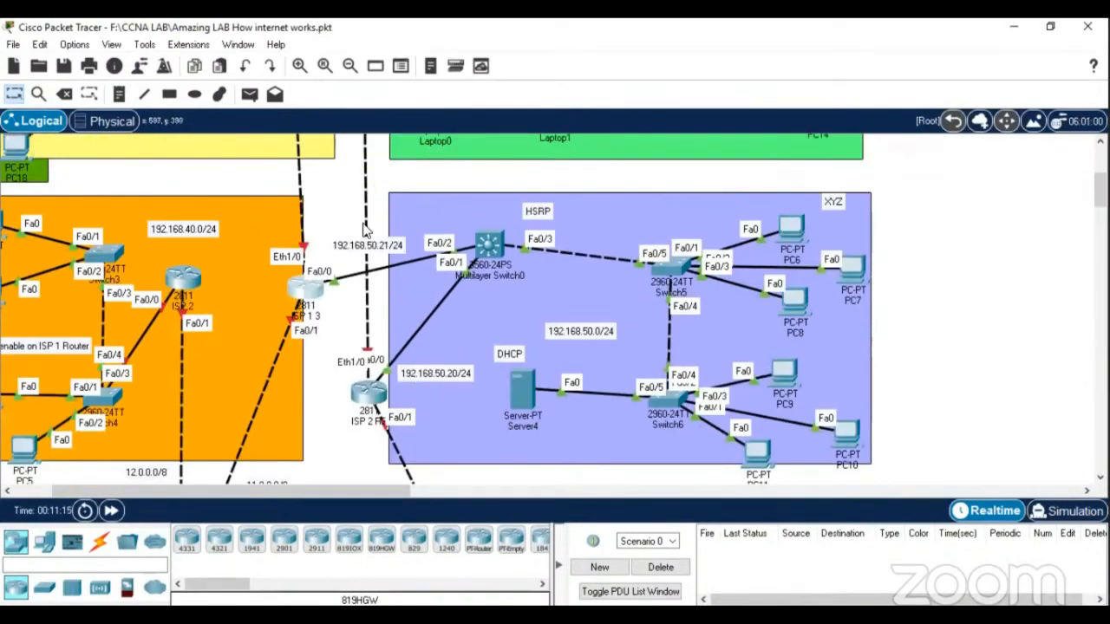
scroll(371, 312, "up", 3)
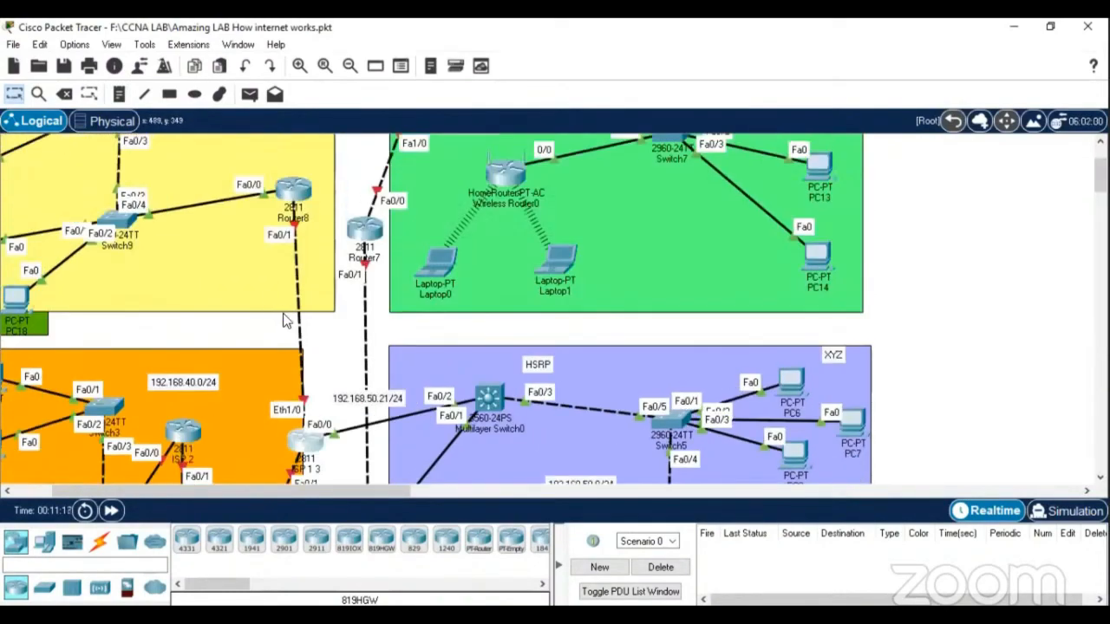
Add a text note reading 13.0.0.0/8 between the yellow and orange networks, beside the link from Router8 to ISP 1 3
scroll(418, 280, "up", 2)
scroll(418, 280, "down", 2)
left_click(118, 93)
scroll(306, 361, "down", 4)
scroll(306, 361, "down", 1)
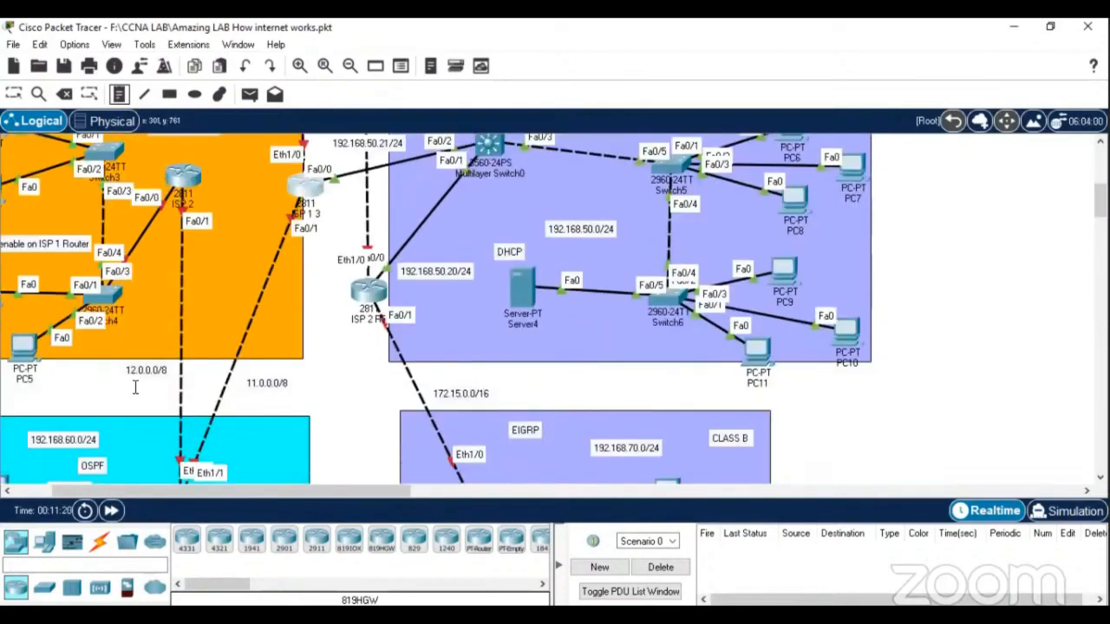
scroll(250, 381, "up", 5)
left_click(201, 320)
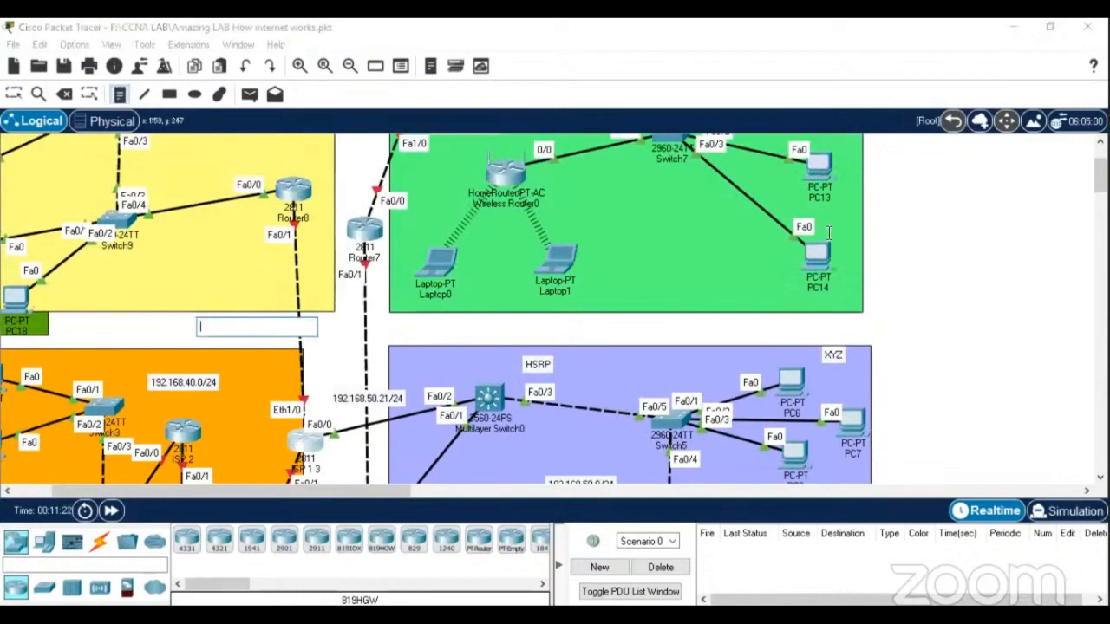
type("13.0.0.0/8")
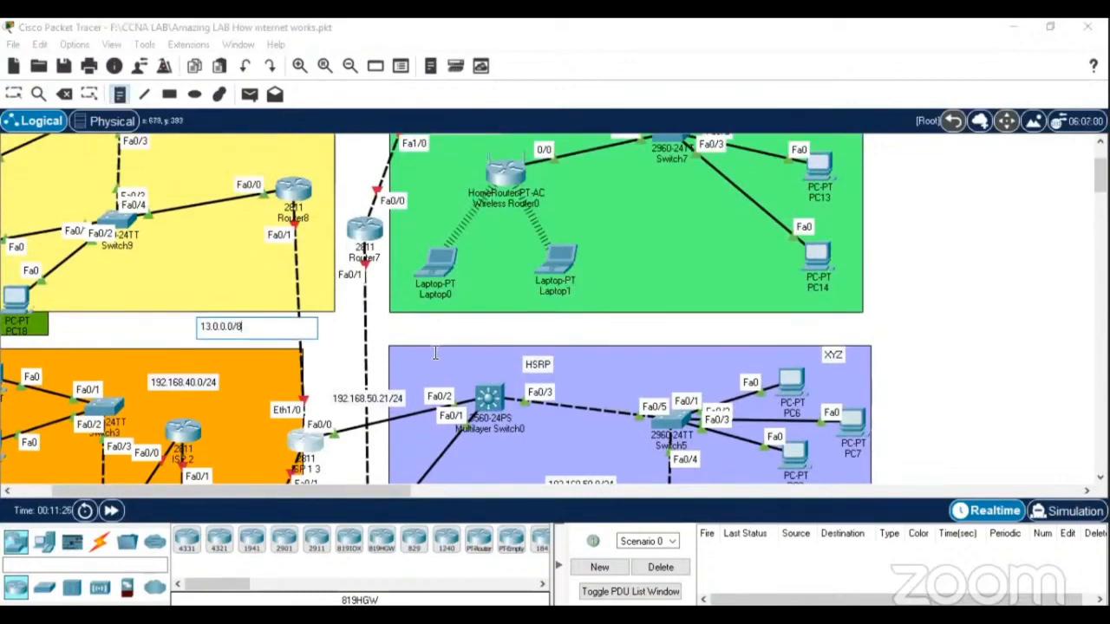
Add a text note reading 172.14.0.0/16 between the green and purple networks, beside Router7's Fa0/1 link
scroll(378, 295, "down", 1)
left_click(376, 288)
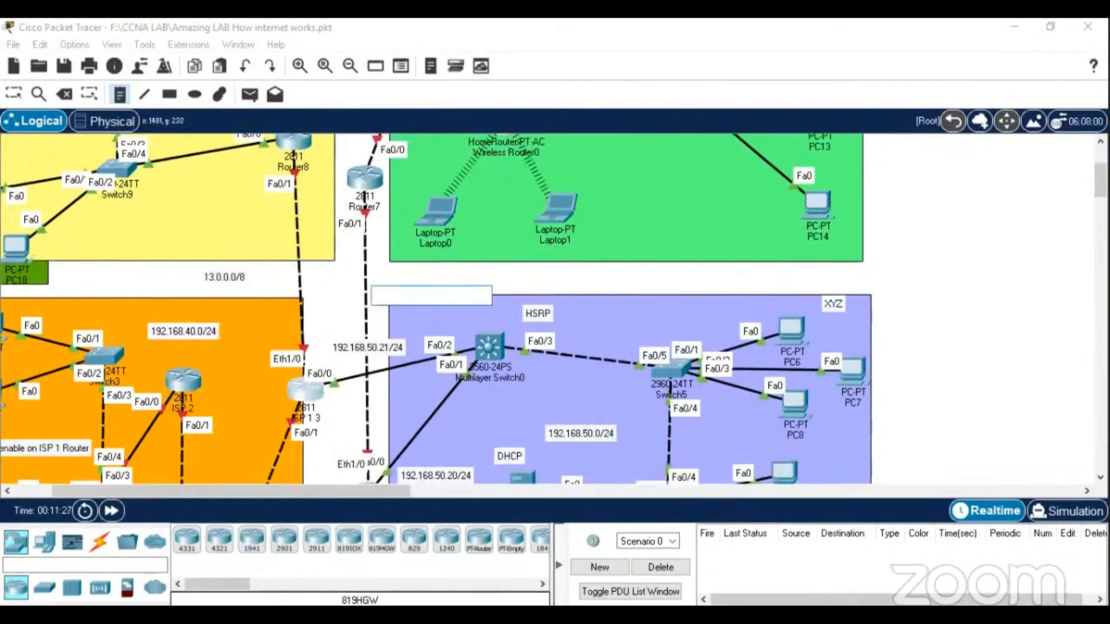
type("19")
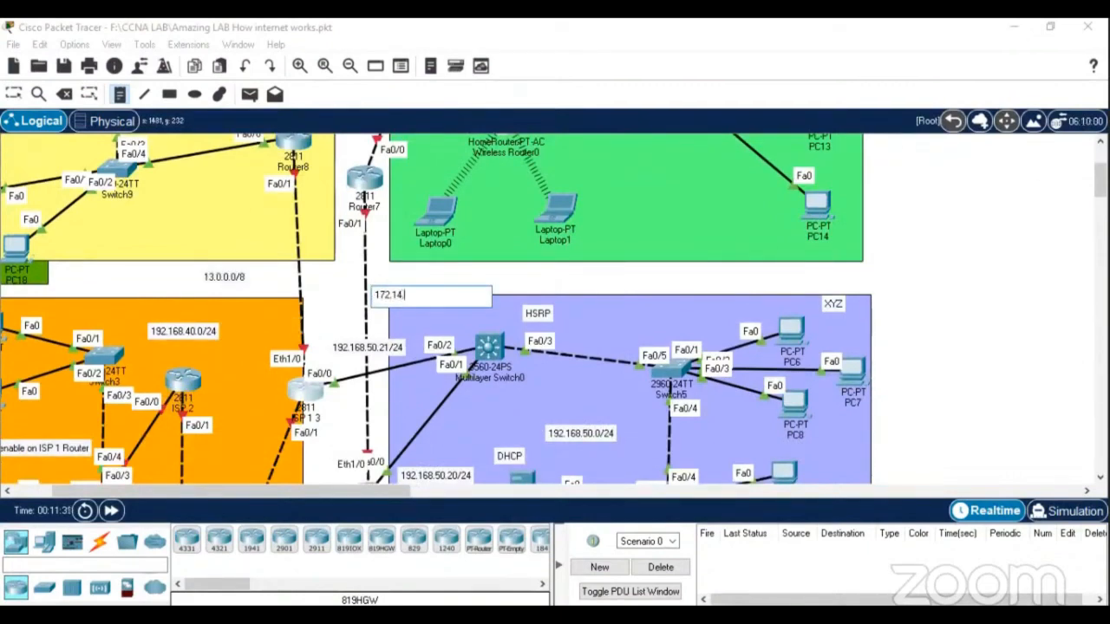
type("2.14.0.0/16")
left_click(14, 94)
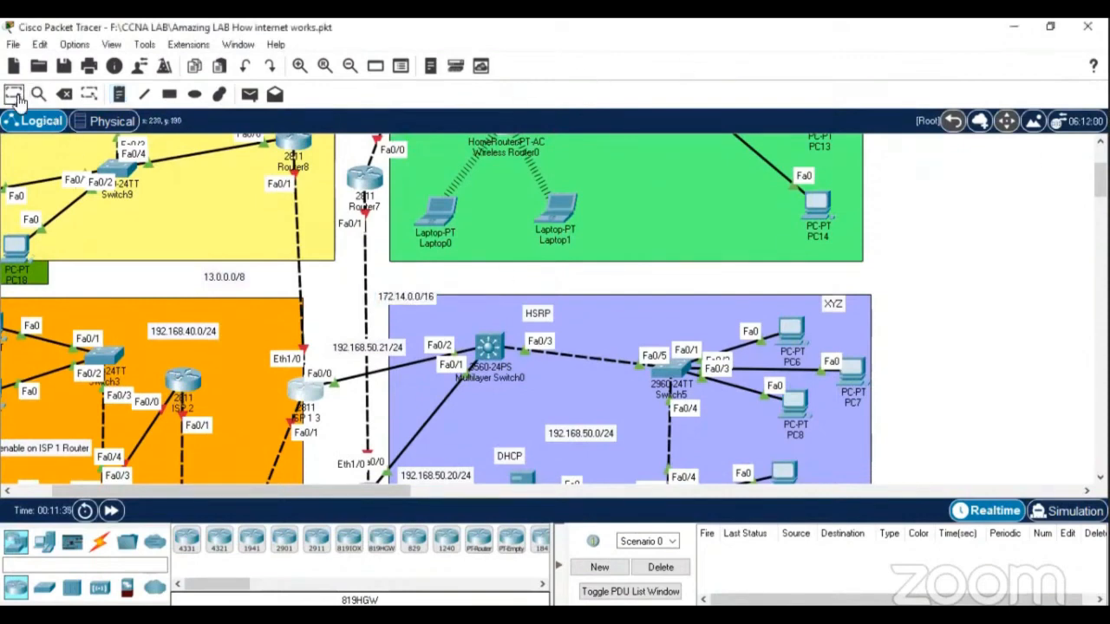
Add a text note reading 172.13.0.0/16 between the yellow and green networks, beside the link from Router6 to Router7
scroll(393, 302, "up", 3)
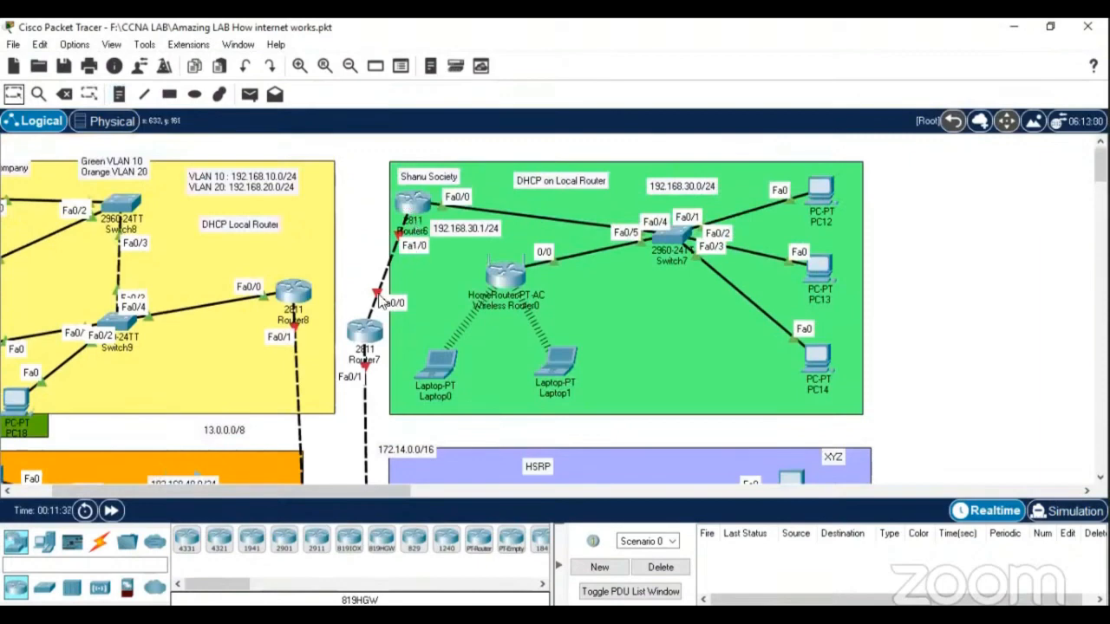
left_click(118, 93)
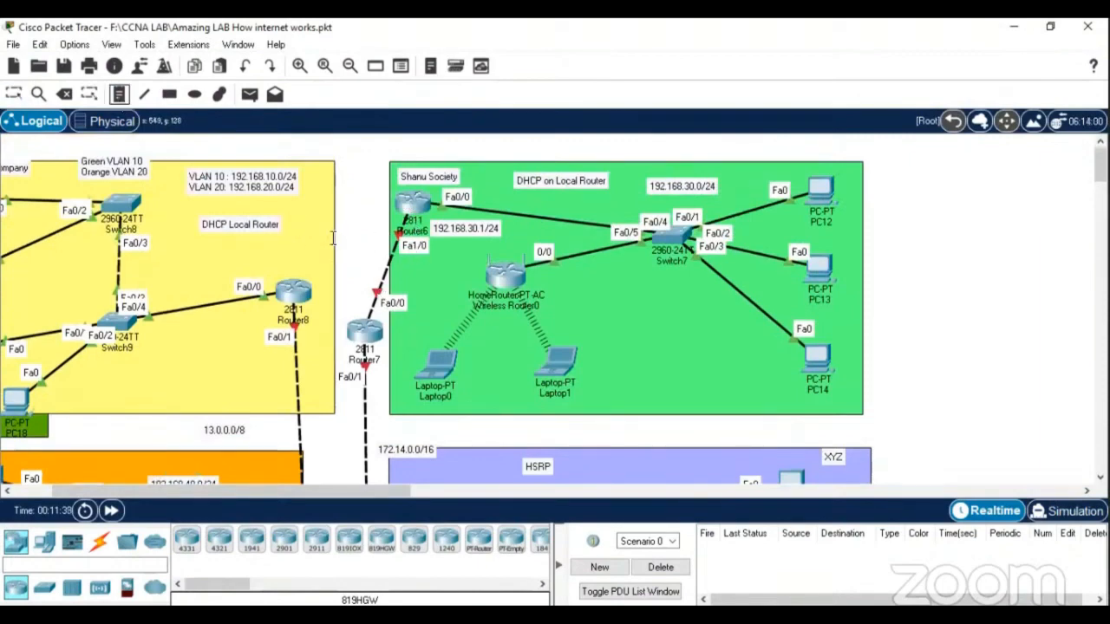
left_click(333, 239)
type("172")
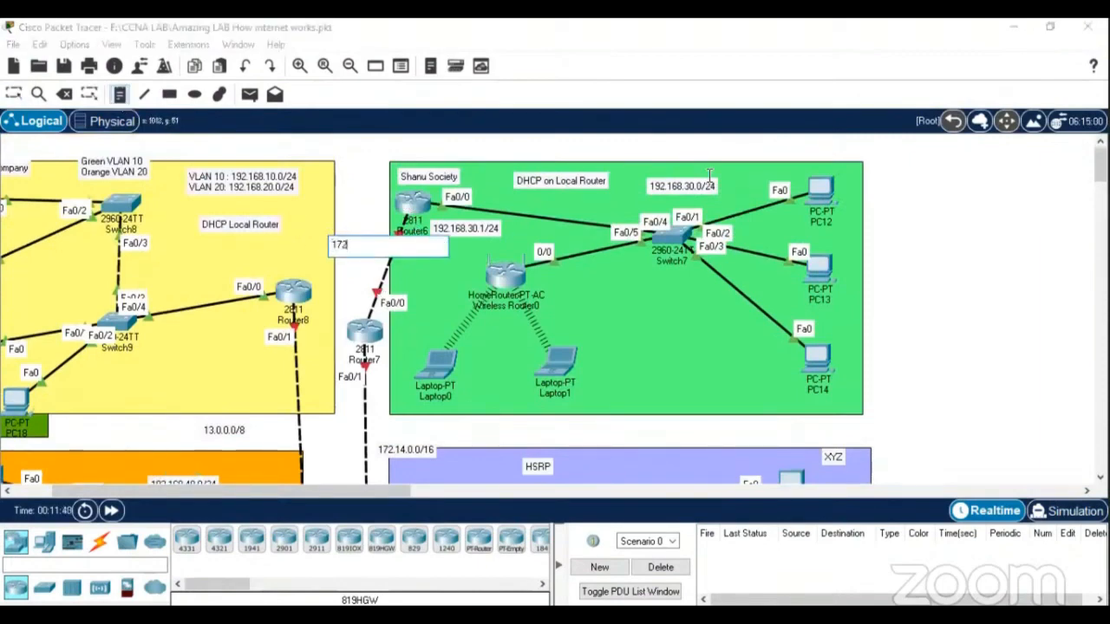
type(".13.0.0/16")
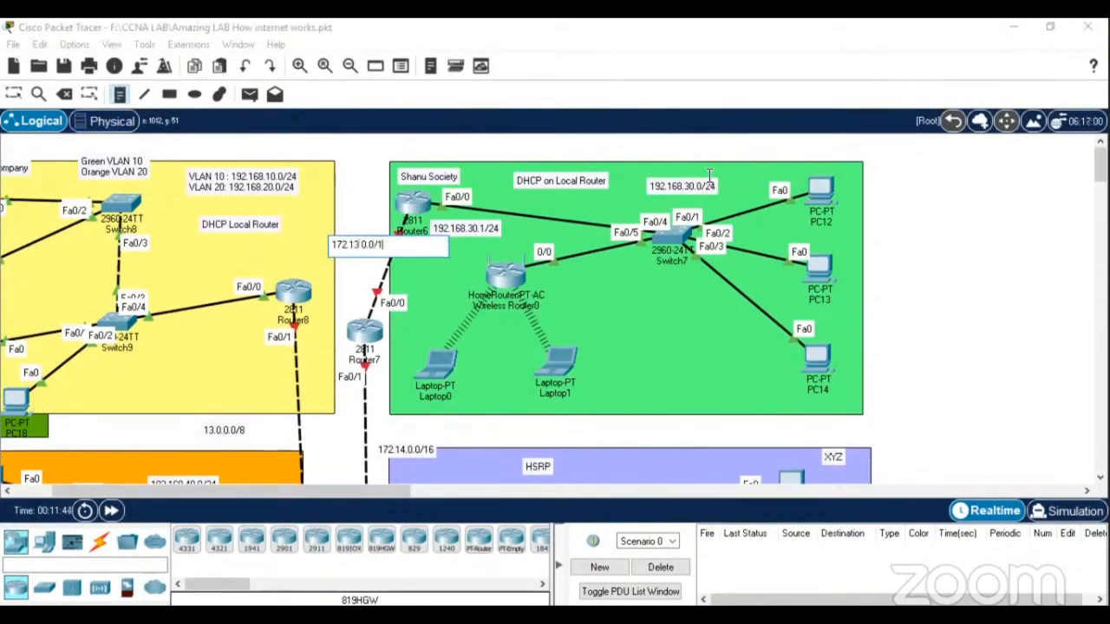
left_click(14, 98)
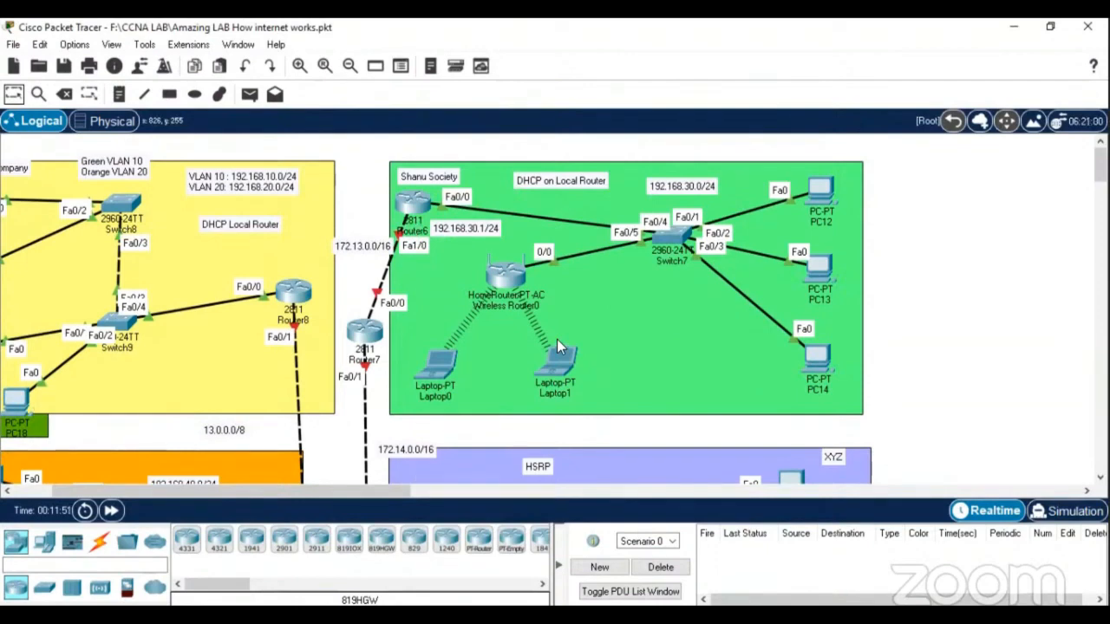
Open Router6's command line and enter global configuration mode
left_click(400, 219)
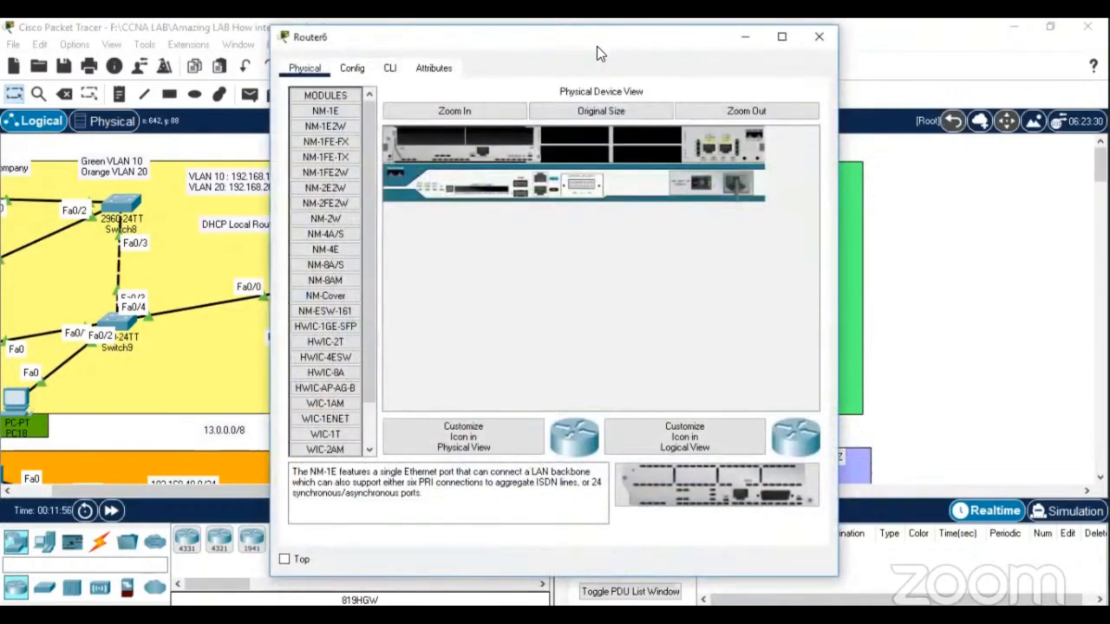
left_click_drag(596, 46, 835, 52)
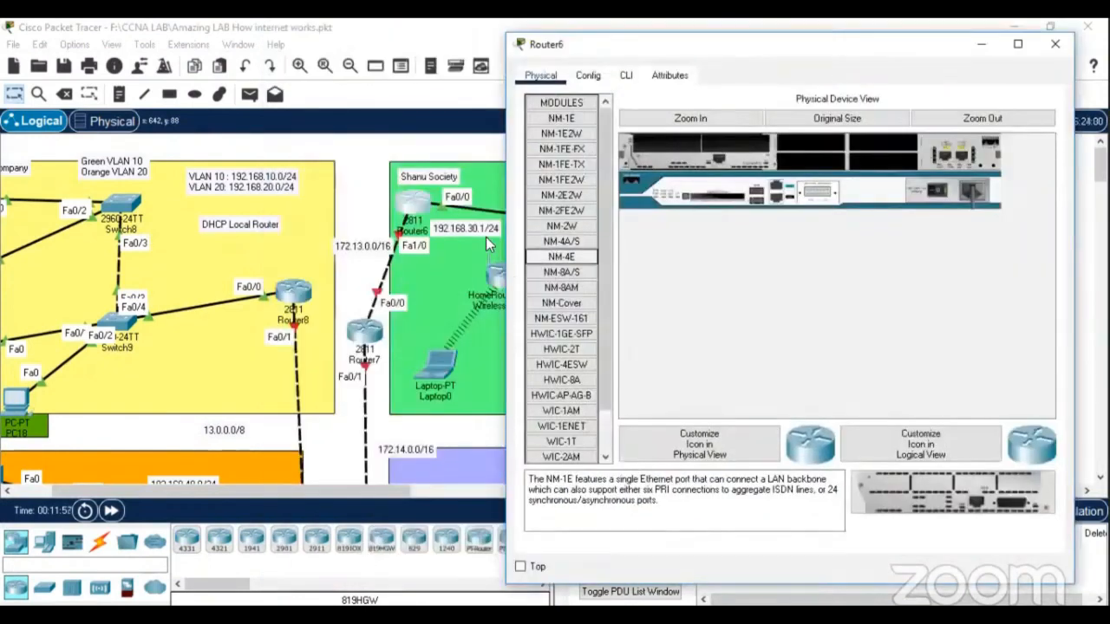
left_click(626, 76)
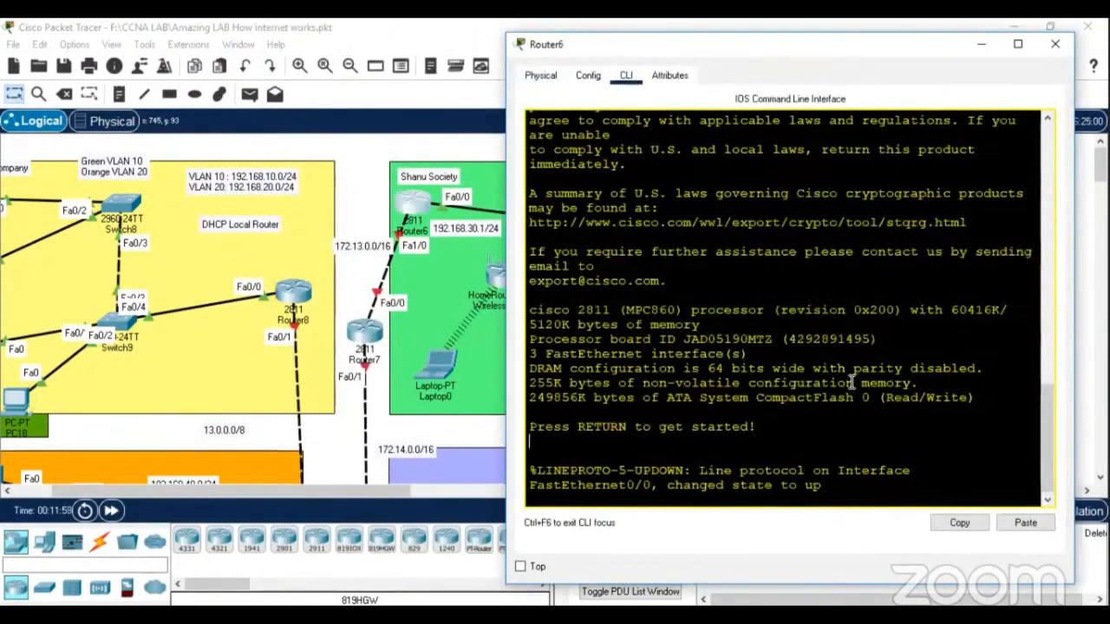
key("Return")
key("Return")
key("Return")
key("Return")
key("Return")
key("Return")
type("en")
key("Return")
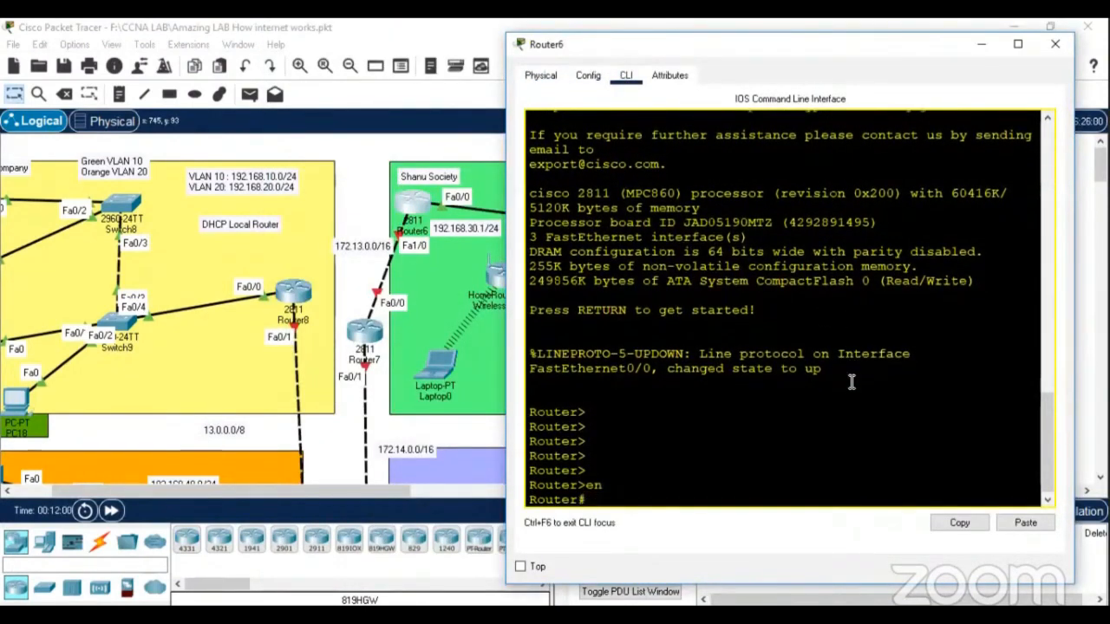
key("Return")
type("conf t")
key("Return")
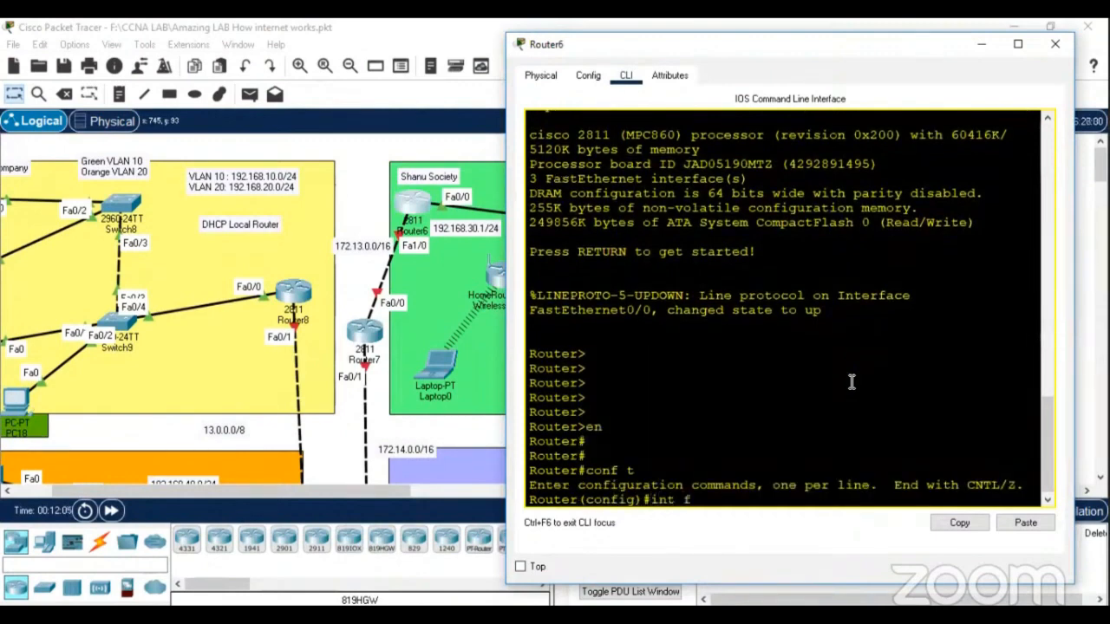
Assign IP address 172.13.0.1 with mask 255.255.0.0 to interface f1/0 on Router6
type("int f1/0")
key("Return")
type("i")
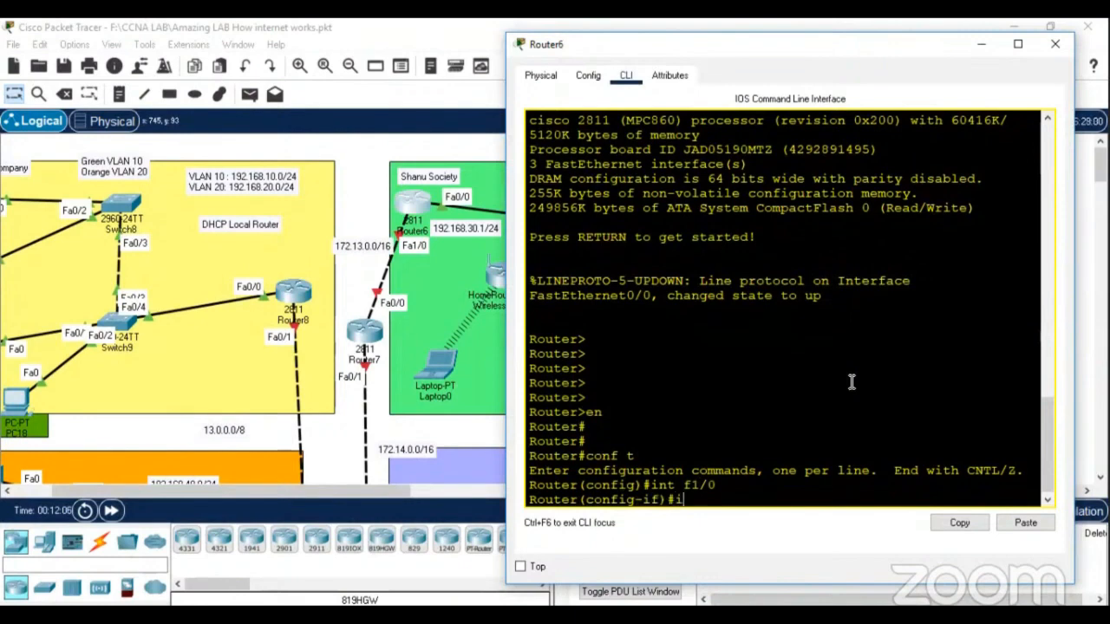
type("p add")
key("Tab")
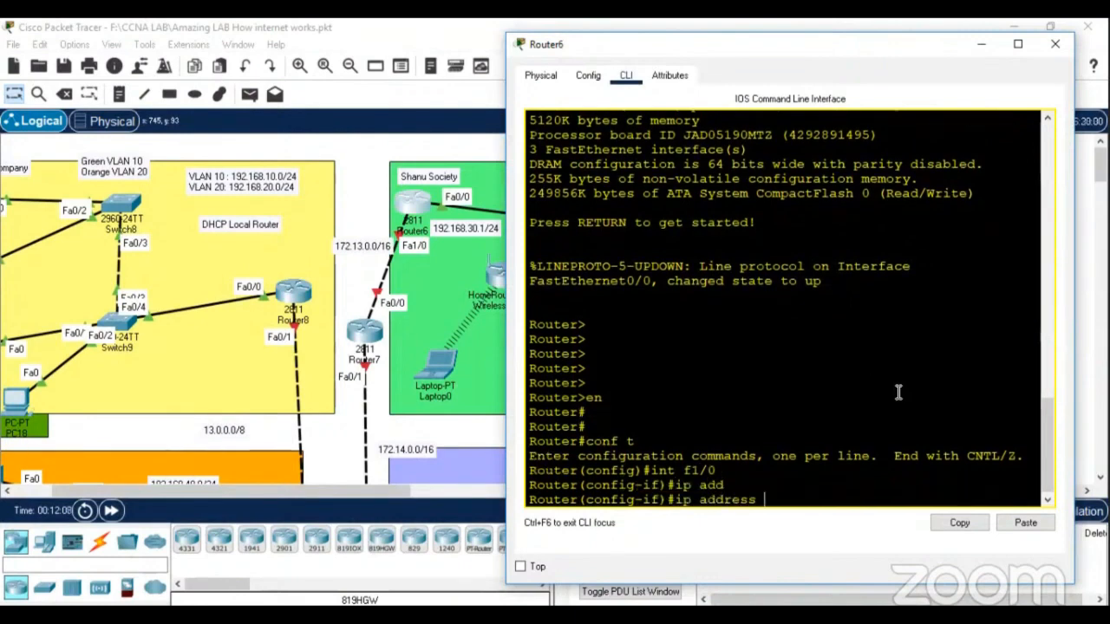
type("172.13.0.1 255")
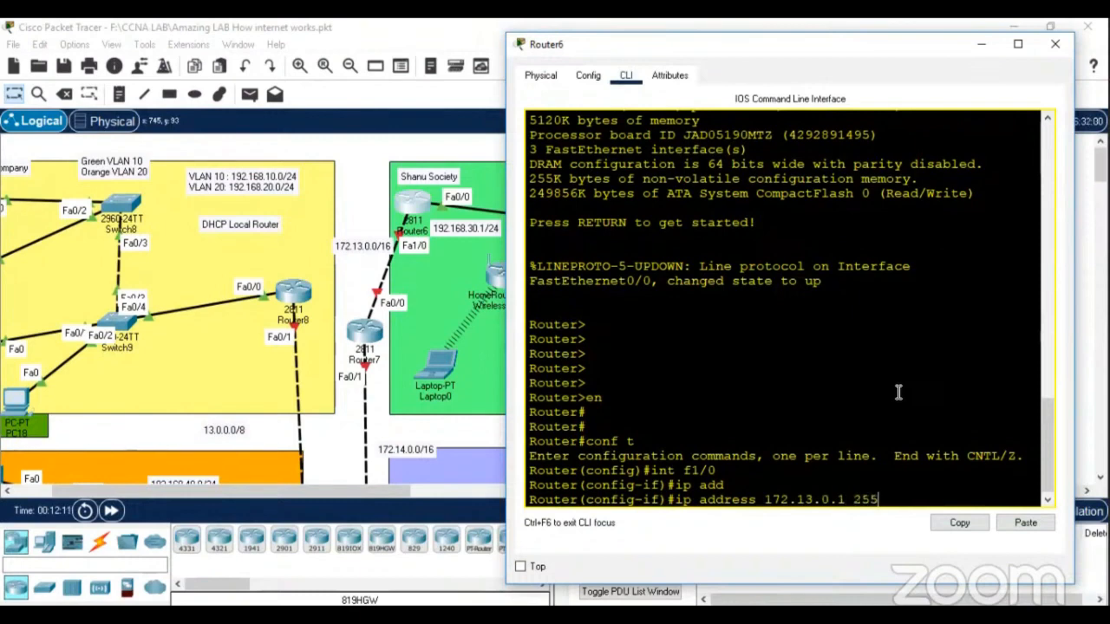
type(".255.0.0")
key("Return")
Enable Router6's f1/0 interface with no shutdown and close the router's window
type("no sh")
key("Tab")
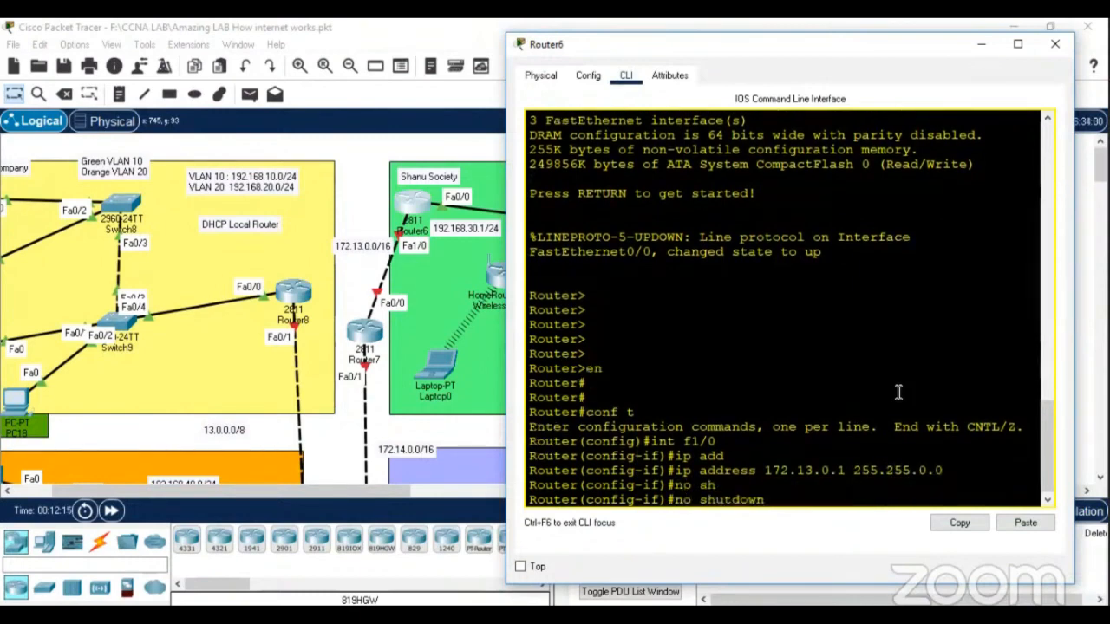
key("Return")
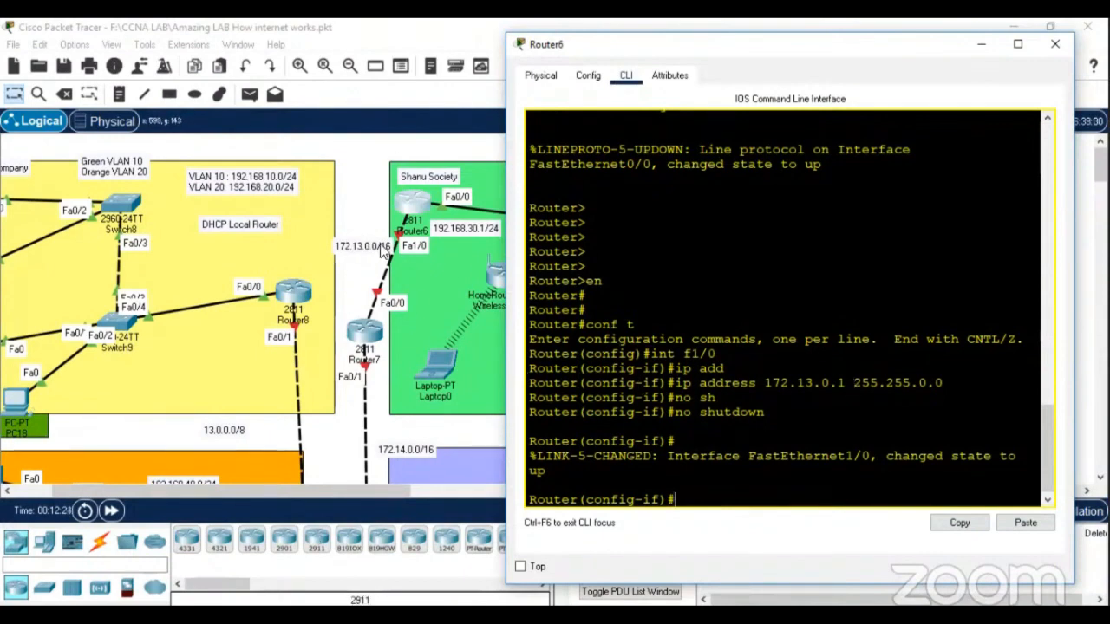
left_click(1058, 50)
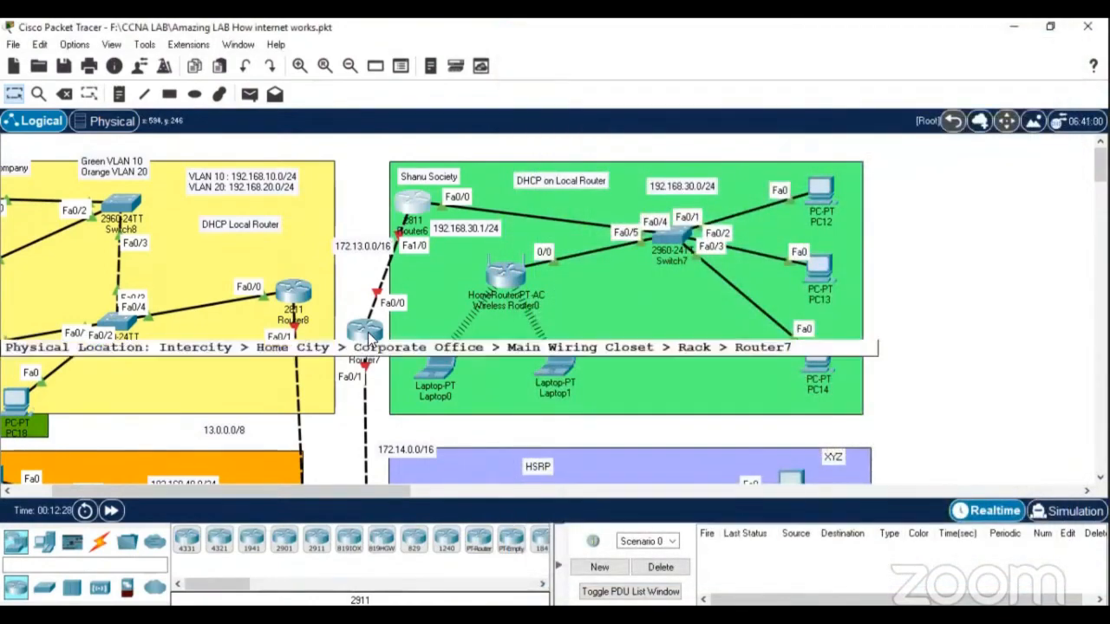
Open Router7's command line, with its window placed clear of the router links and their address notes
left_click(367, 336)
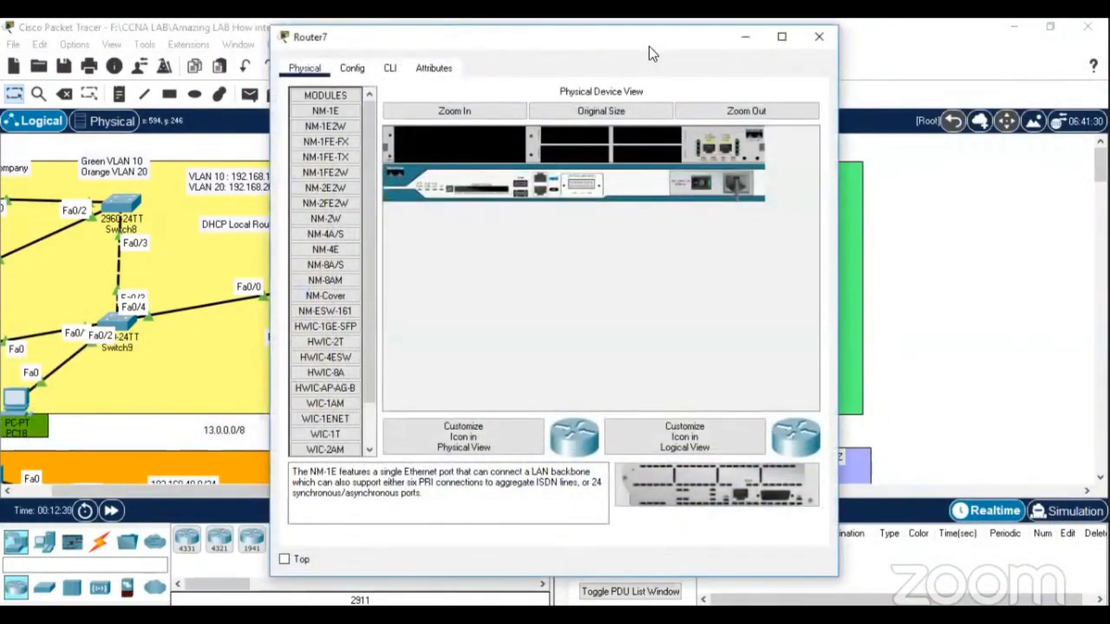
double_click(649, 46)
left_click(1050, 26)
left_click_drag(609, 47, 827, 52)
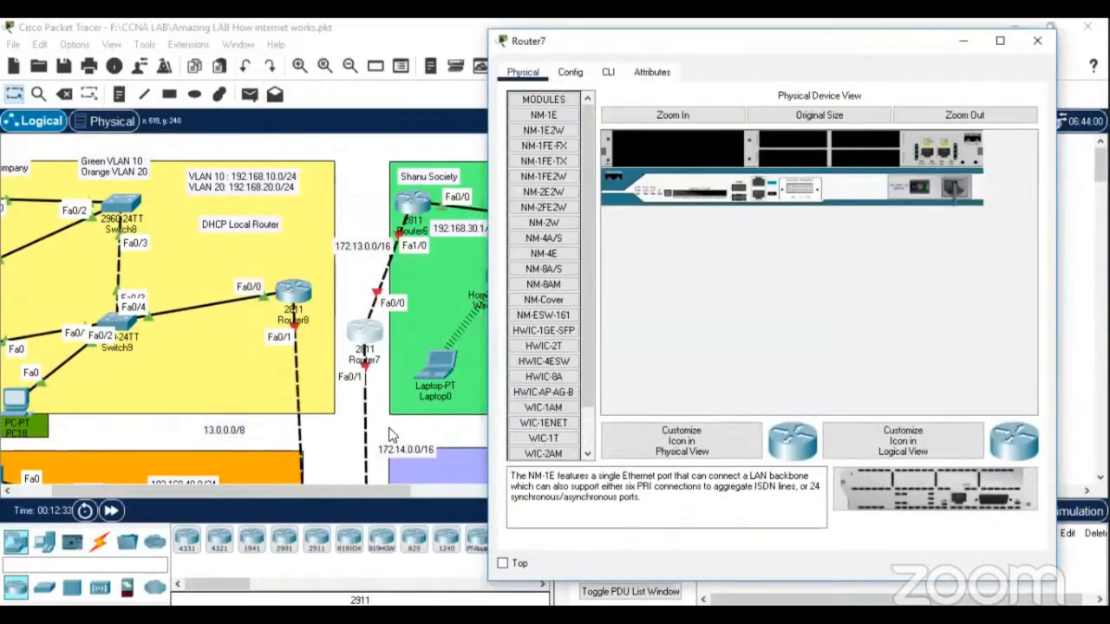
scroll(388, 429, "down", 3)
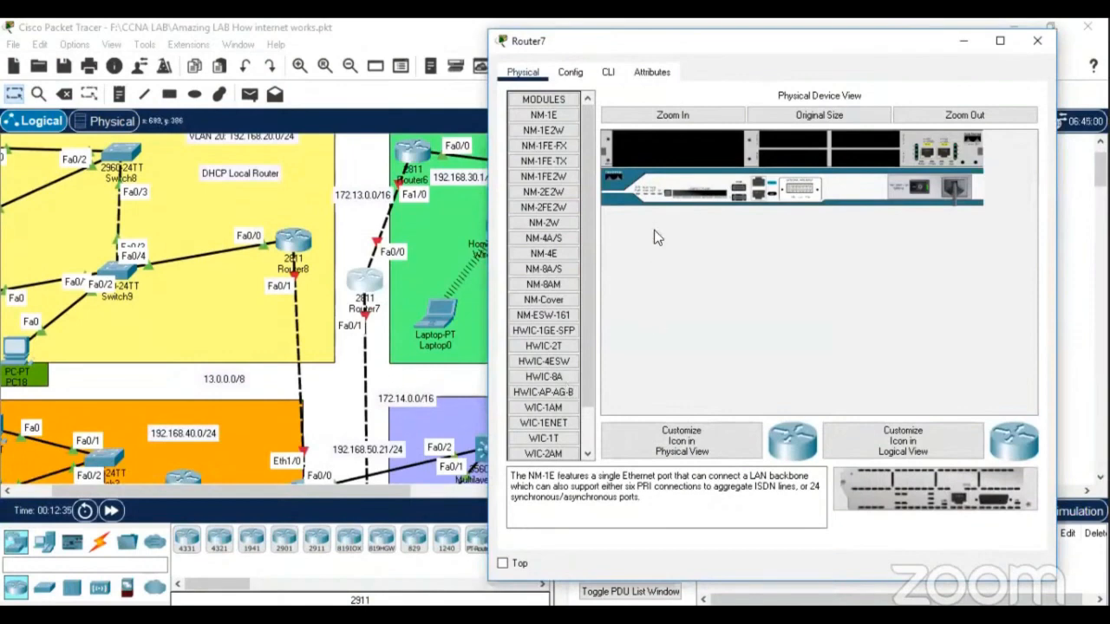
left_click(607, 72)
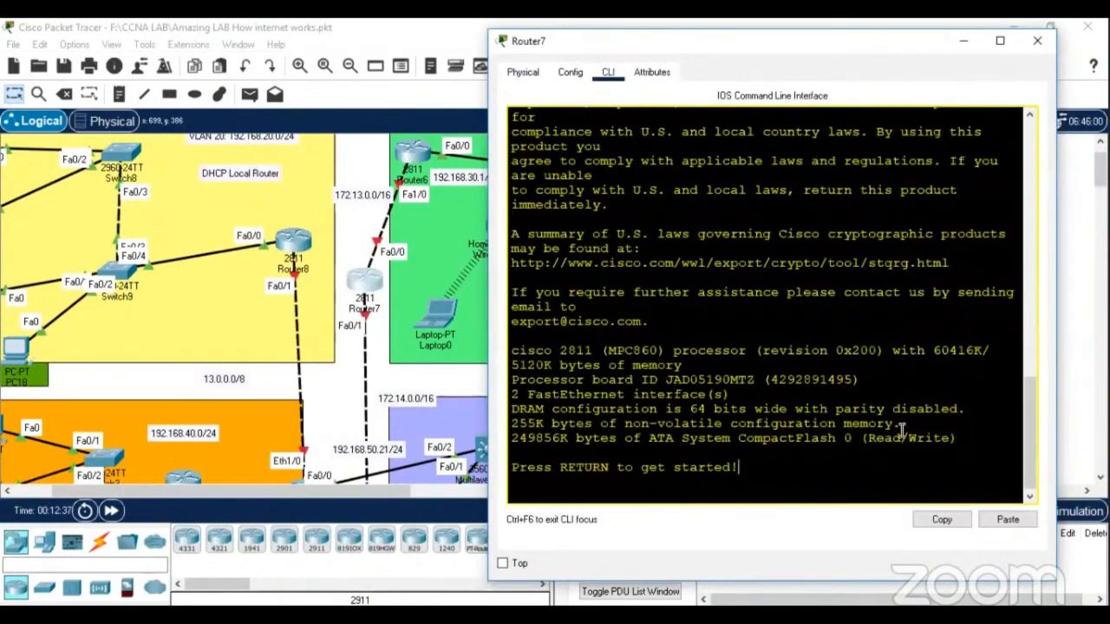
Enter privileged mode and global configuration mode on Router7
key("Return")
key("Return")
key("Return")
key("Return")
type("en")
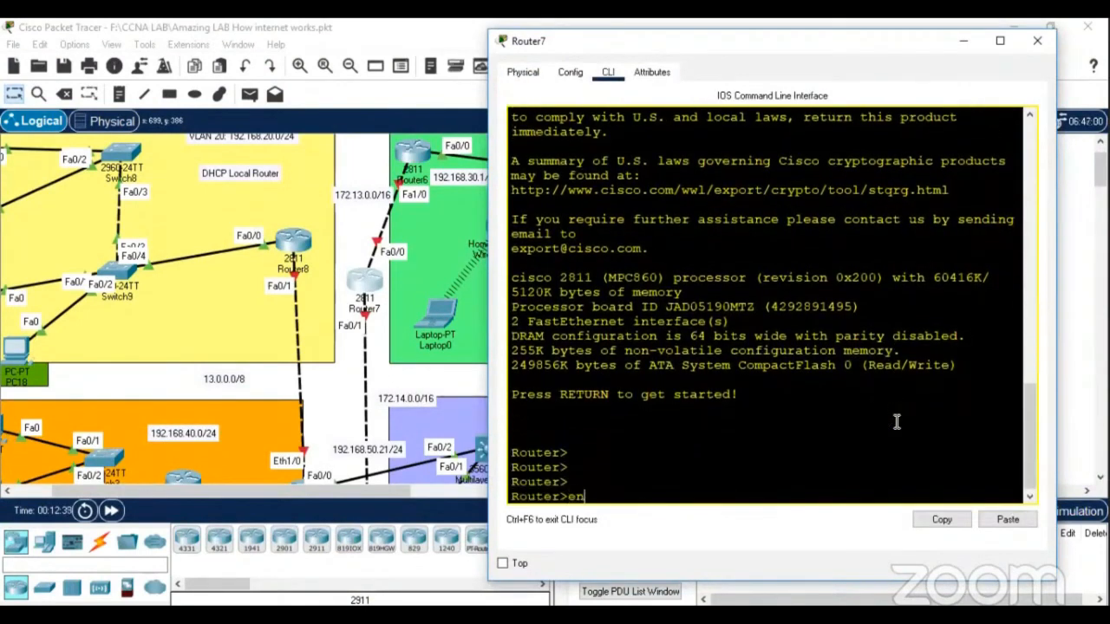
key("Return")
key("Return")
key("Return")
type("cinf")
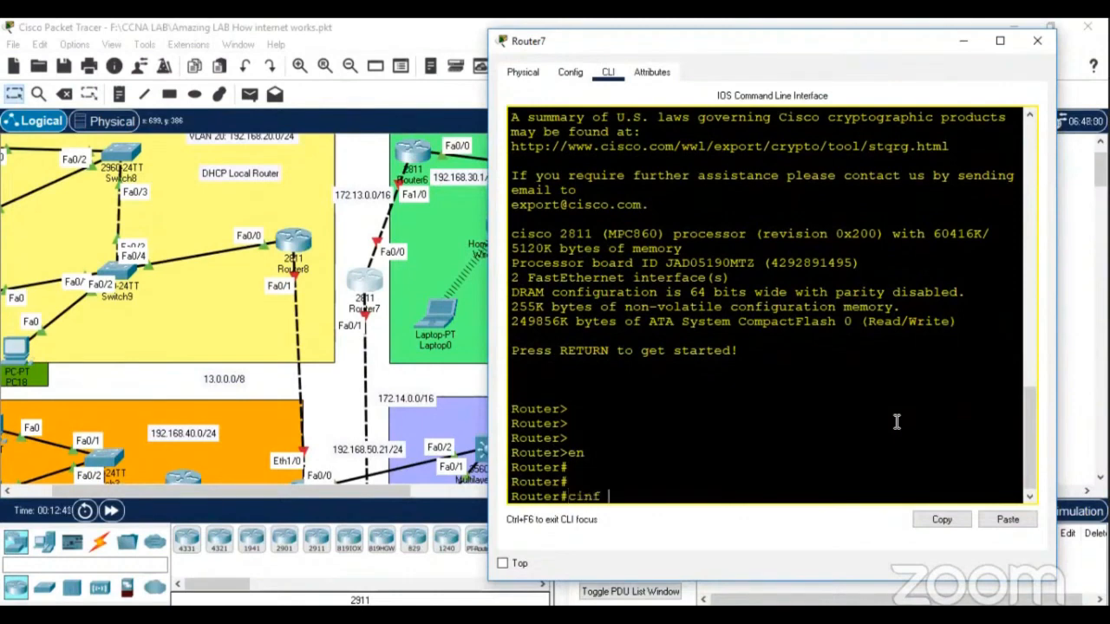
key("BackSpace")
key("BackSpace")
key("BackSpace")
key("BackSpace")
key("BackSpace")
type("conf t")
key("Return")
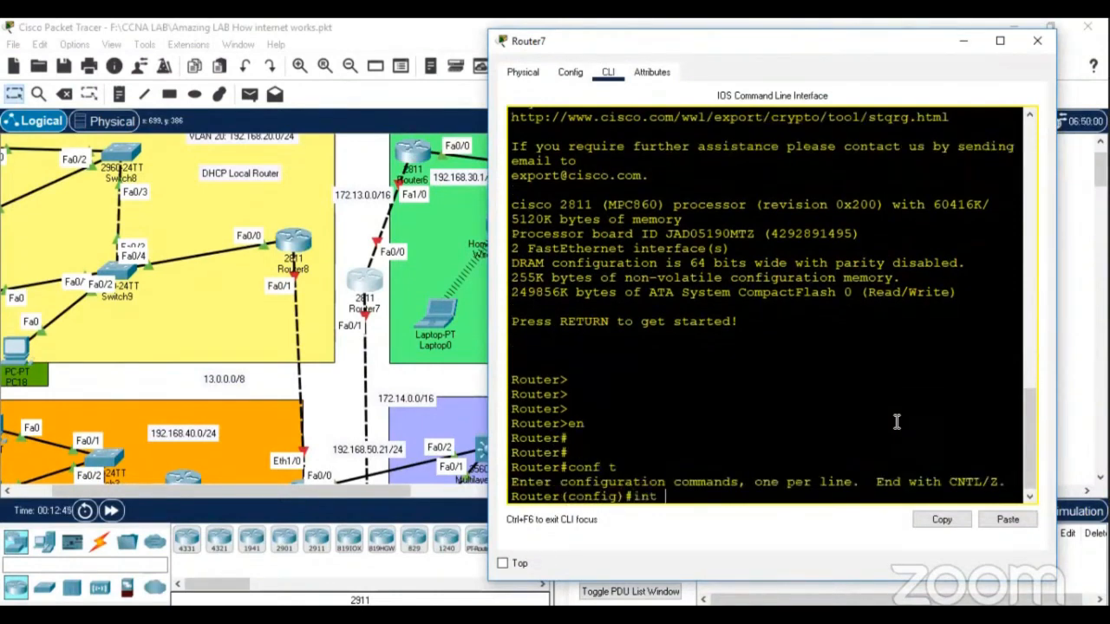
Assign IP address 172.13.0.2 with mask 255.255.0.0 to interface f0/0 on Router7
type("int f0/0")
key("Return")
type("ip")
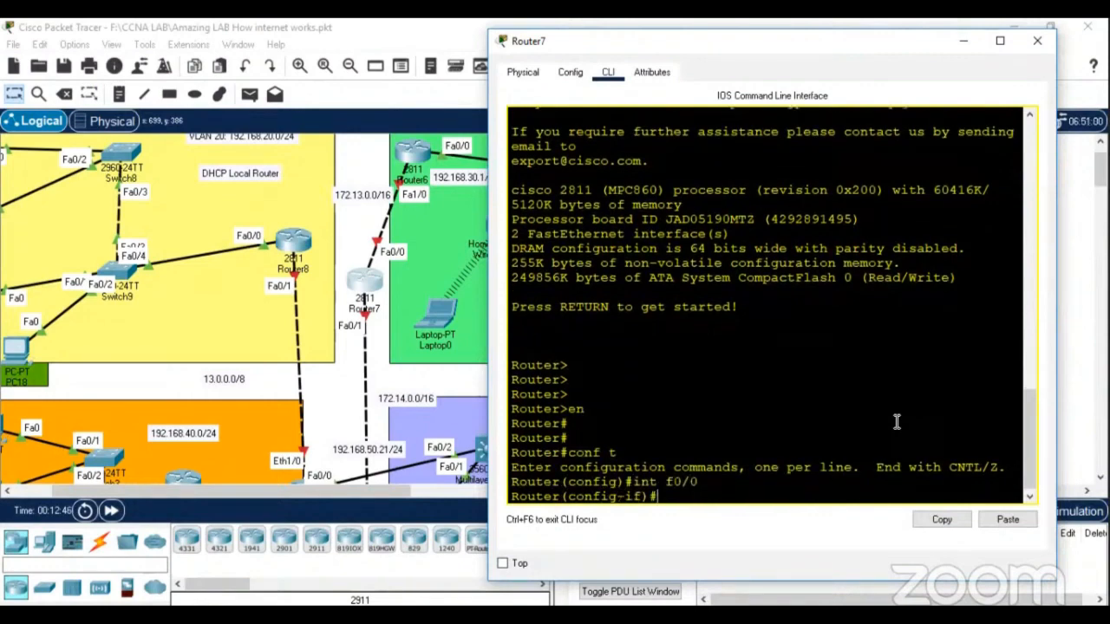
type(" add")
key("Tab")
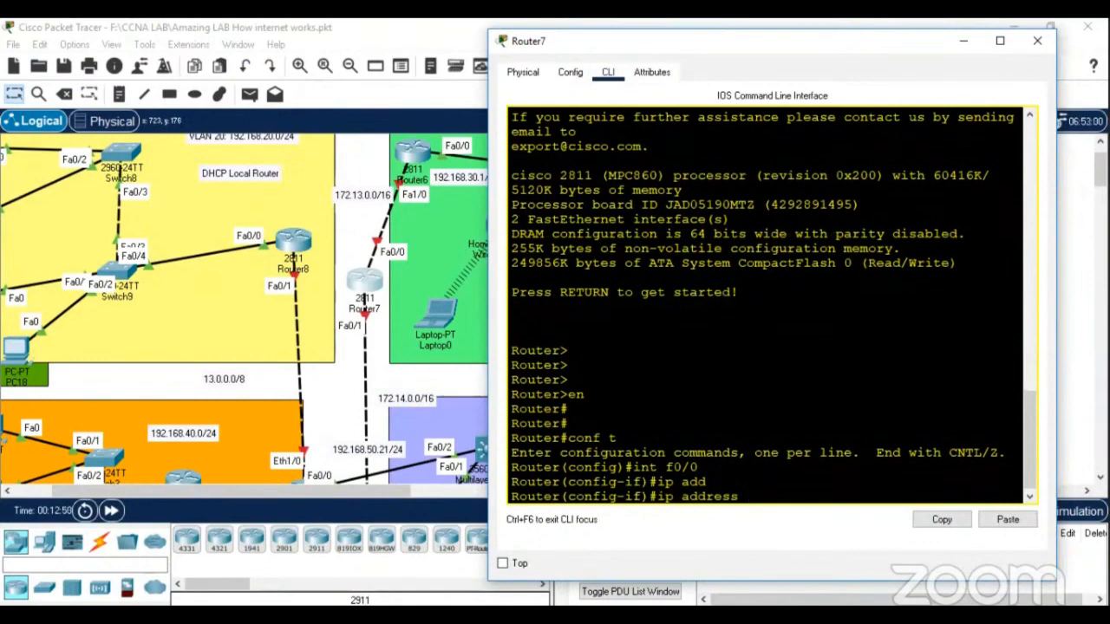
type("172.13.0.2 255.255.0.")
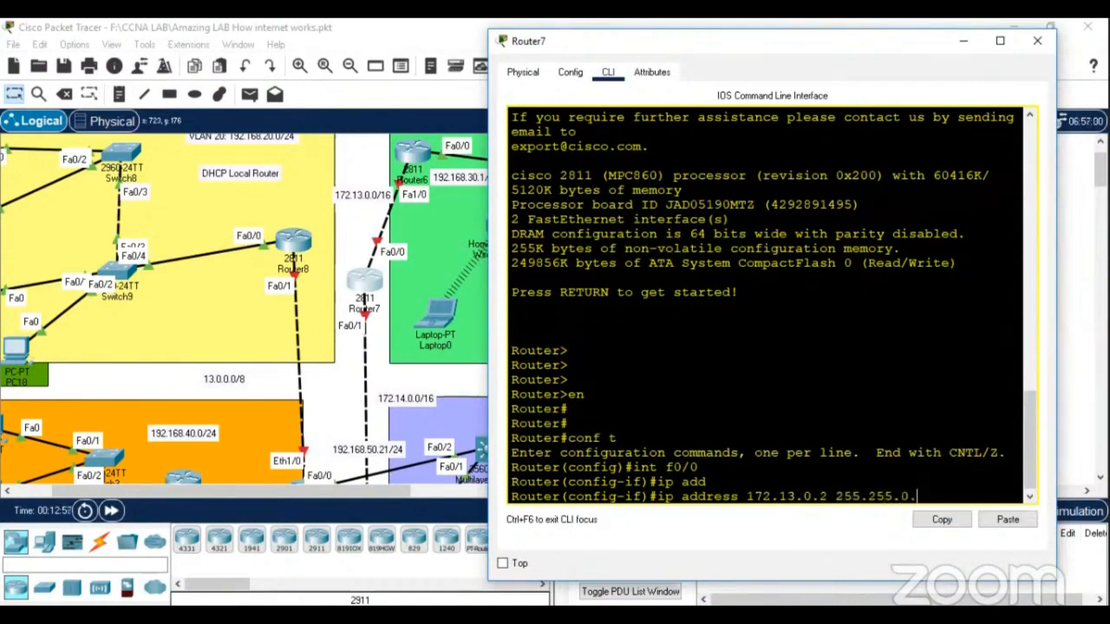
type("0")
key("Return")
Enable Router7's f0/0 interface with no shutdown
type("no sh")
key("Tab")
key("Return")
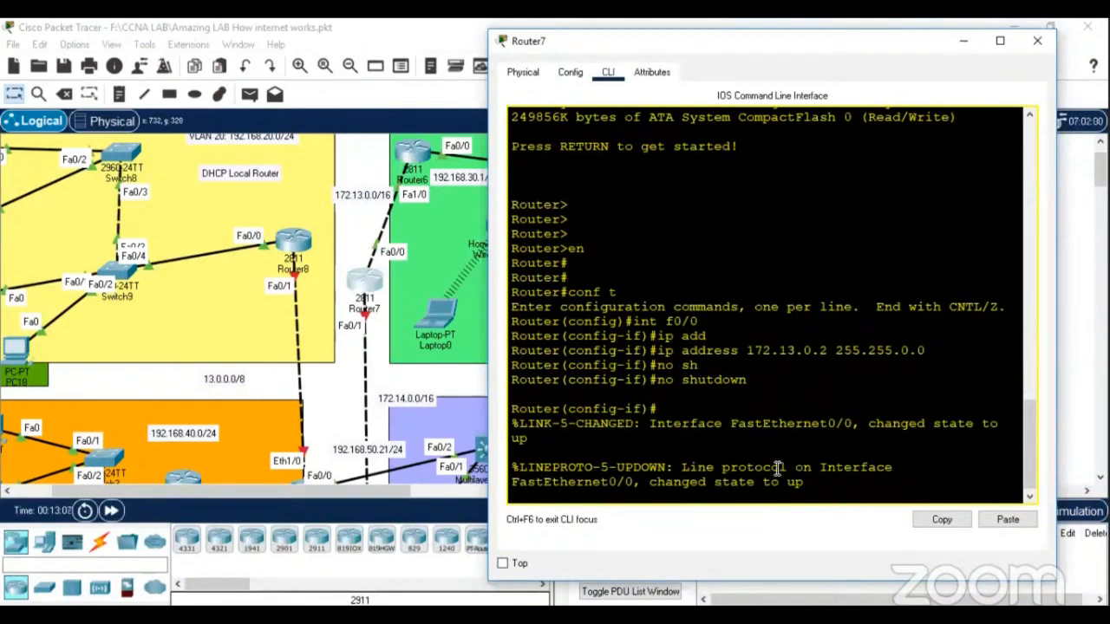
key("Return")
key("Return")
key("Return")
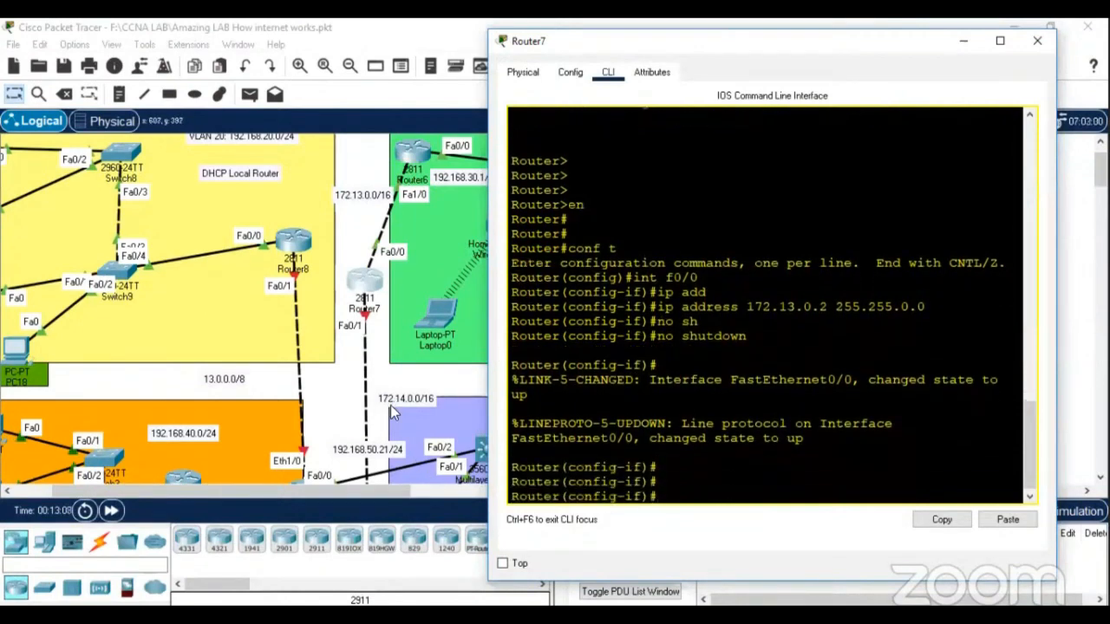
Assign IP address 172.14.0.1 with mask 255.255.0.0 to interface f0/1 on Router7
type("int f")
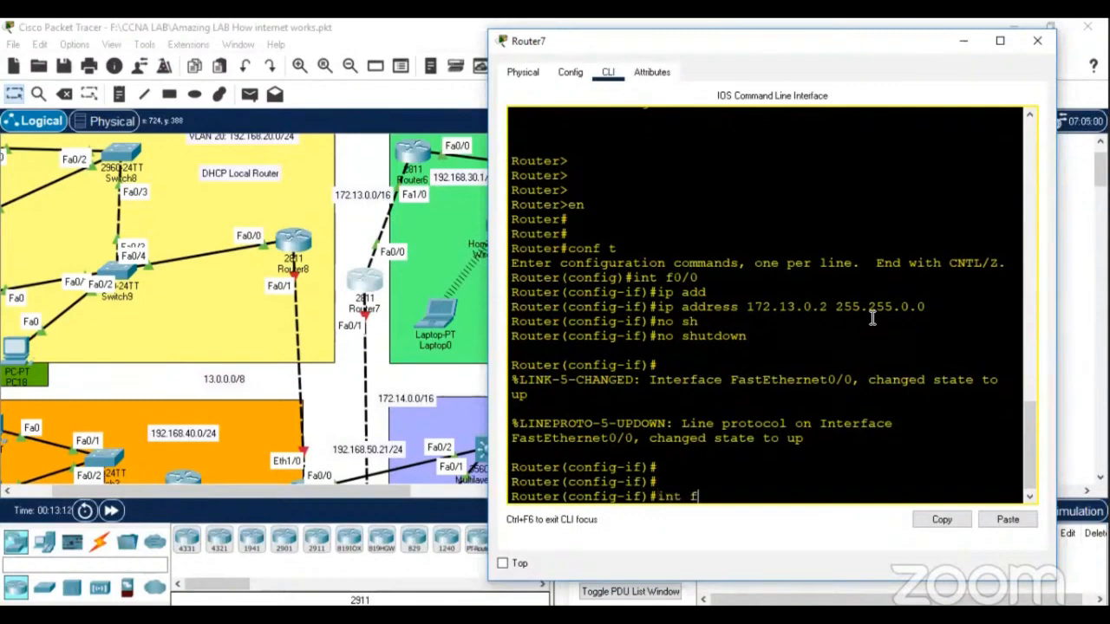
type("0/1")
key("Return")
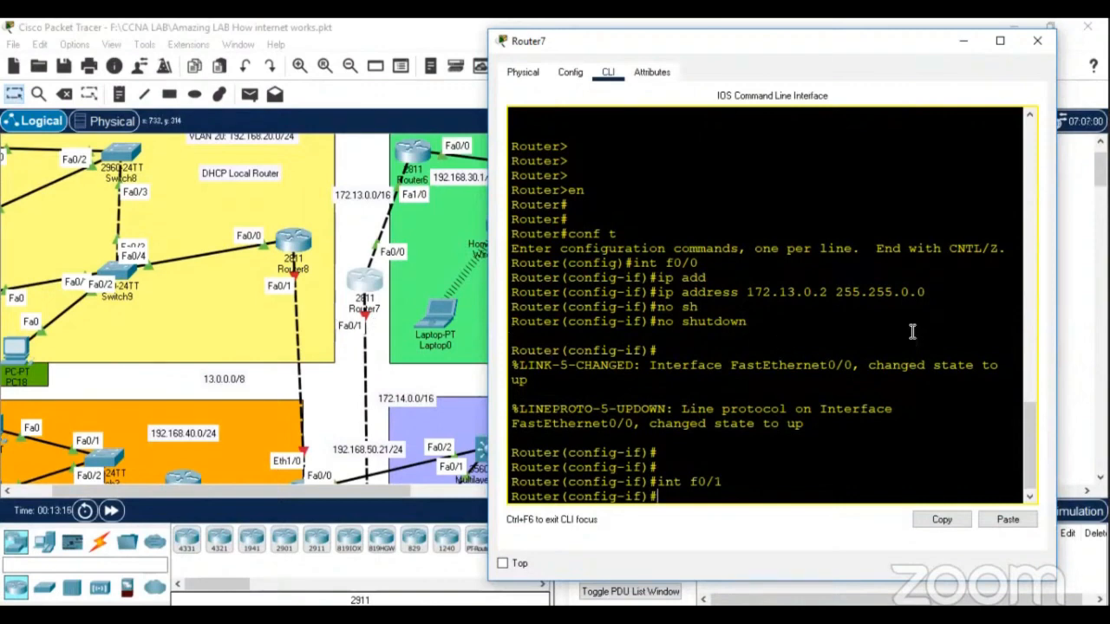
type("ip add")
key("Tab")
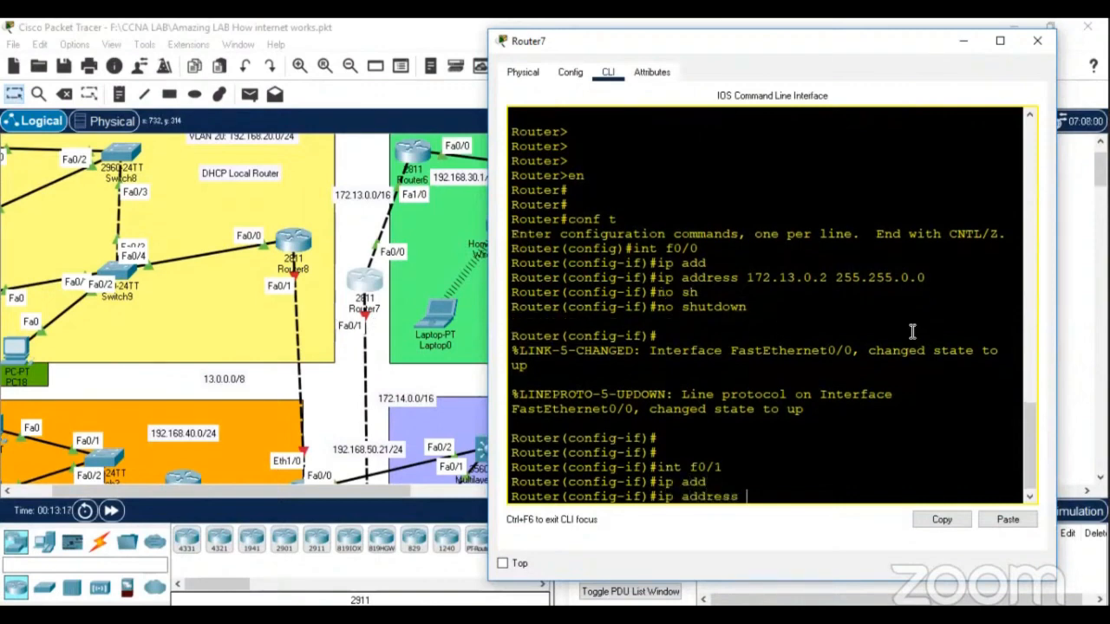
type("172.14.0.1 2")
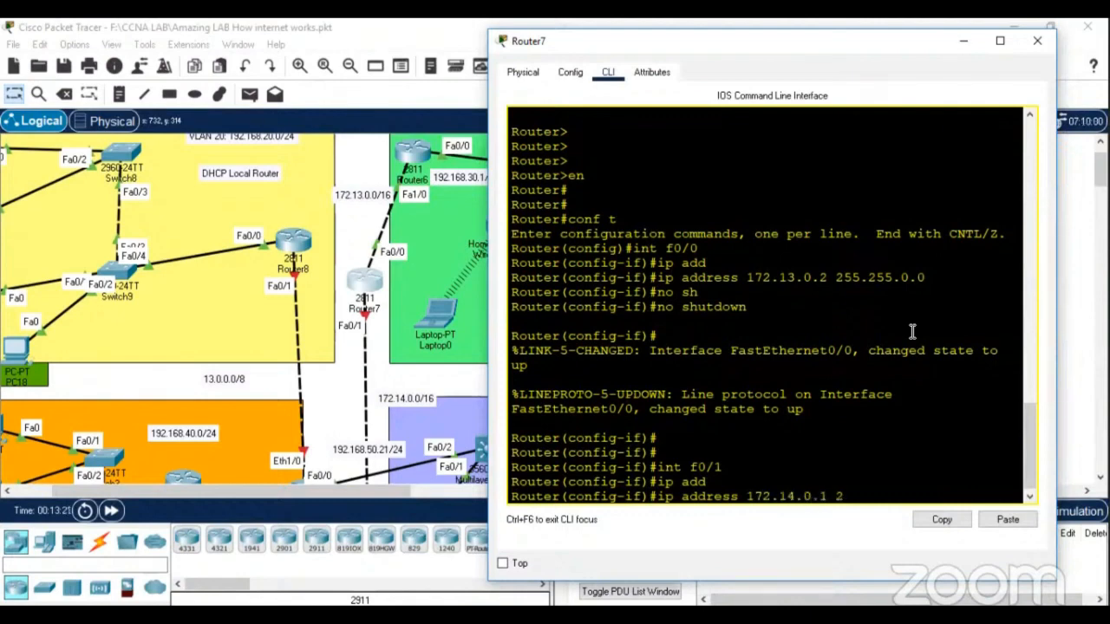
type("55.255.0.")
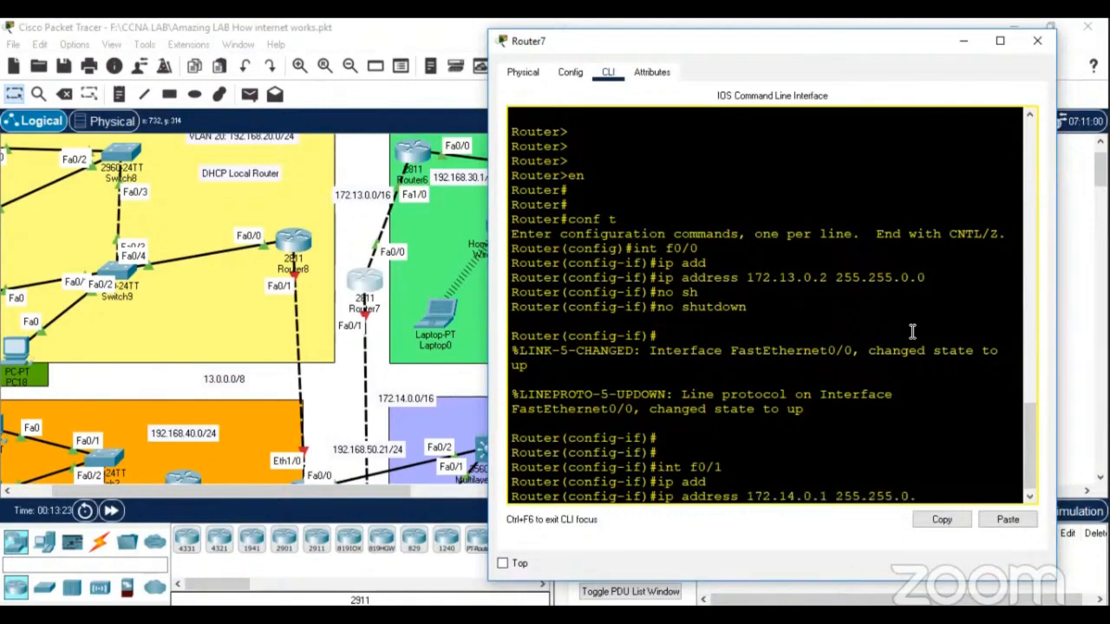
type("0")
key("Return")
Enable Router7's f0/1 interface with no shutdown
type("no sh")
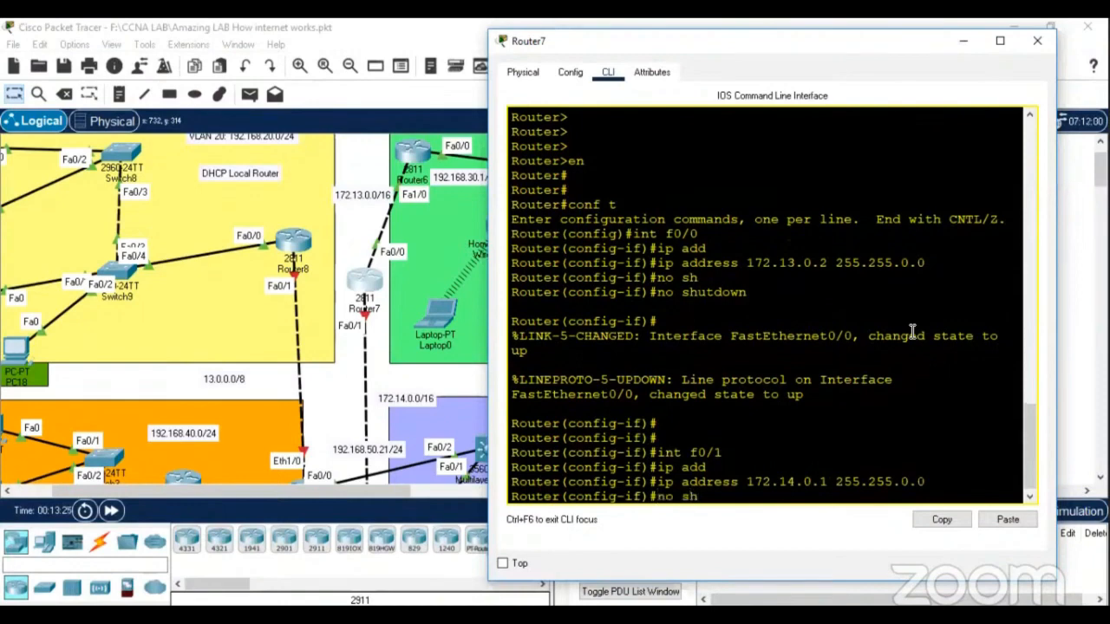
key("Tab")
key("Return")
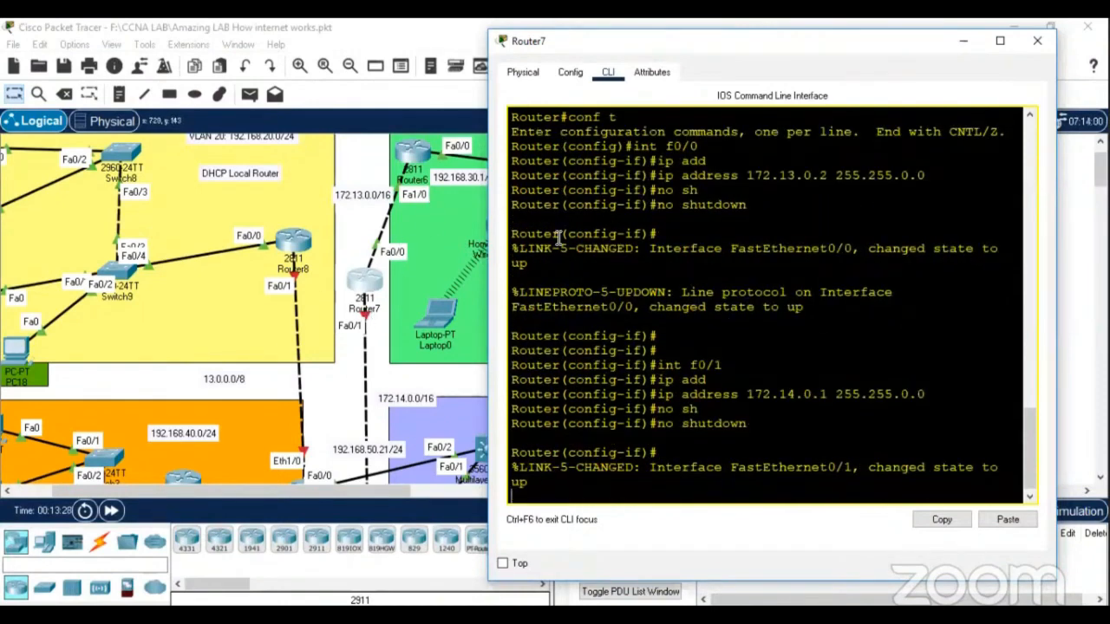
key("Return")
key("Return")
key("Return")
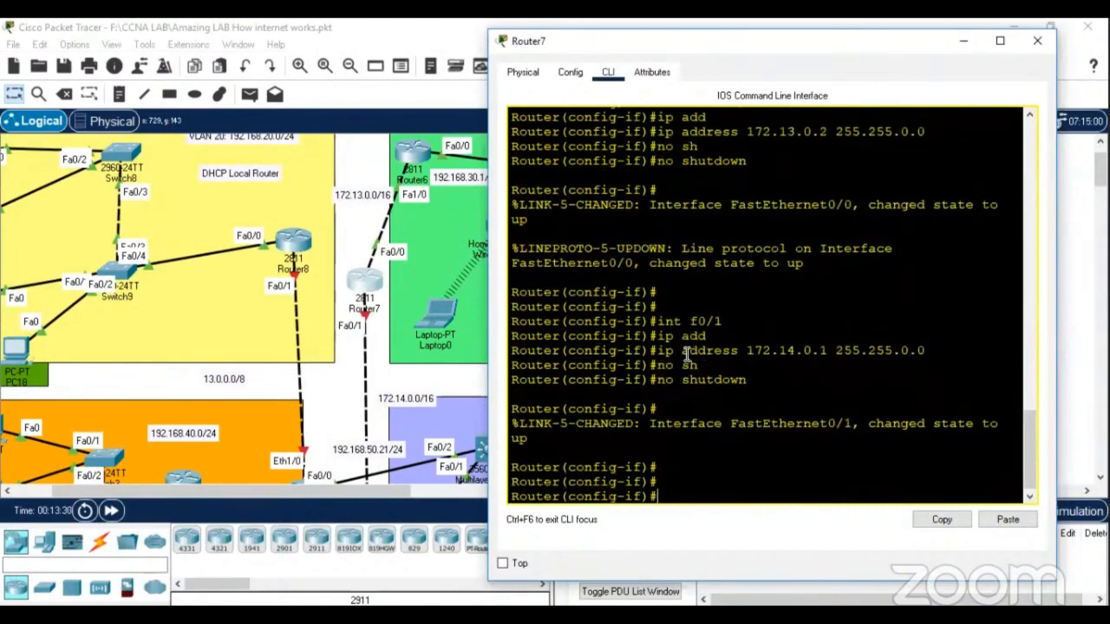
Exit configuration mode on Router7 and save its configuration with the write command
type("end")
key("Return")
key("Return")
type("wri")
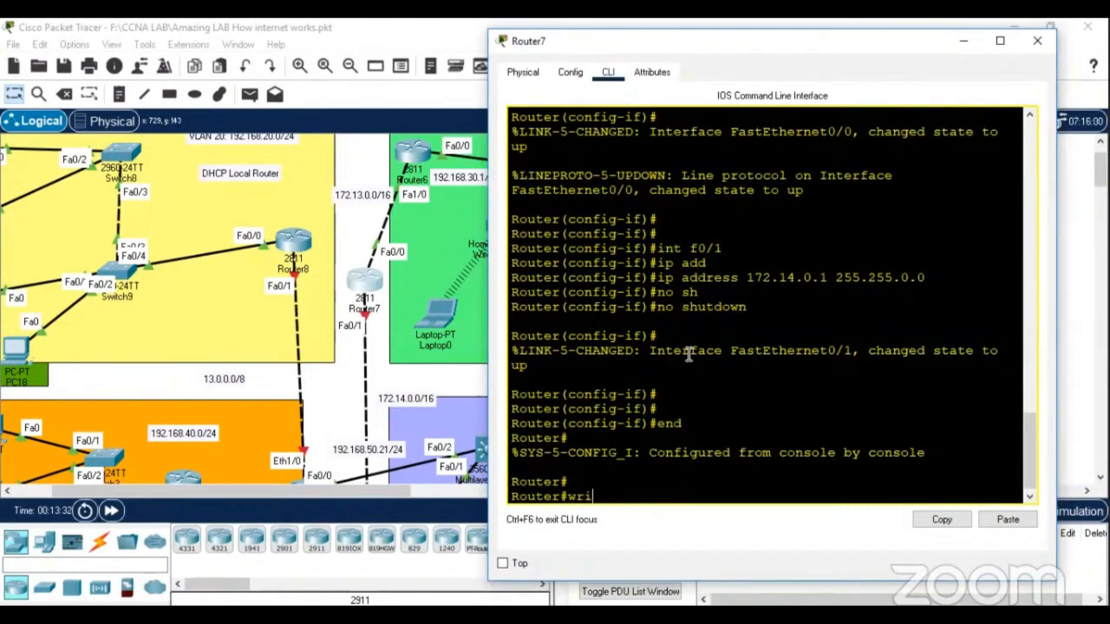
type("te")
key("Return")
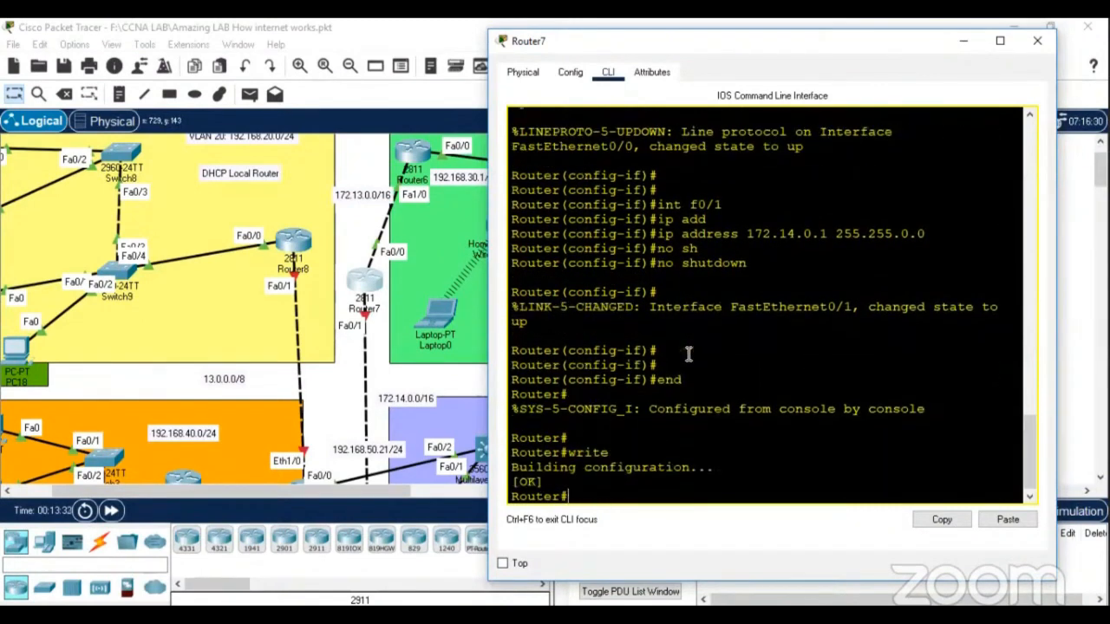
End configuration mode on Router6, save its configuration with write, and close its window
left_click(411, 154)
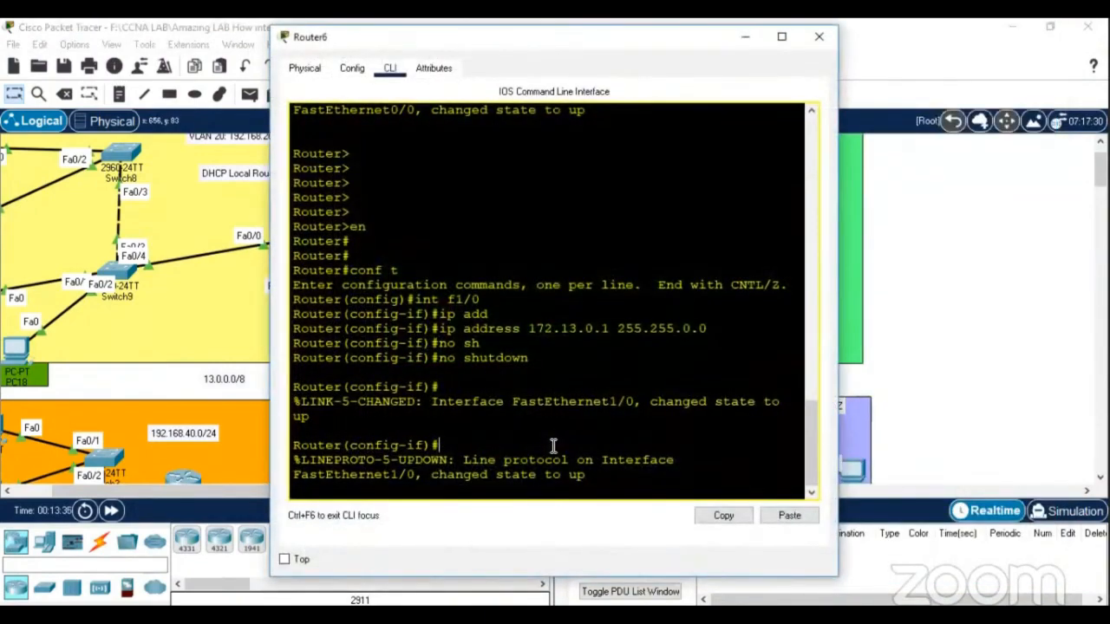
key("Return")
key("Return")
key("Return")
key("Return")
type("end")
key("Return")
key("Return")
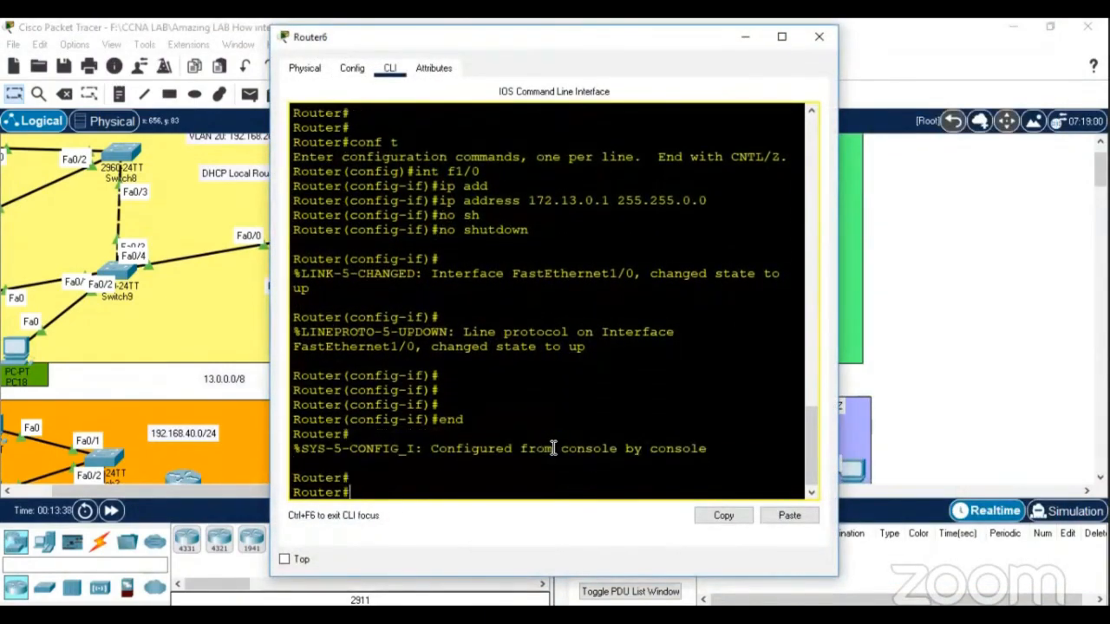
type("wri")
key("Tab")
key("Return")
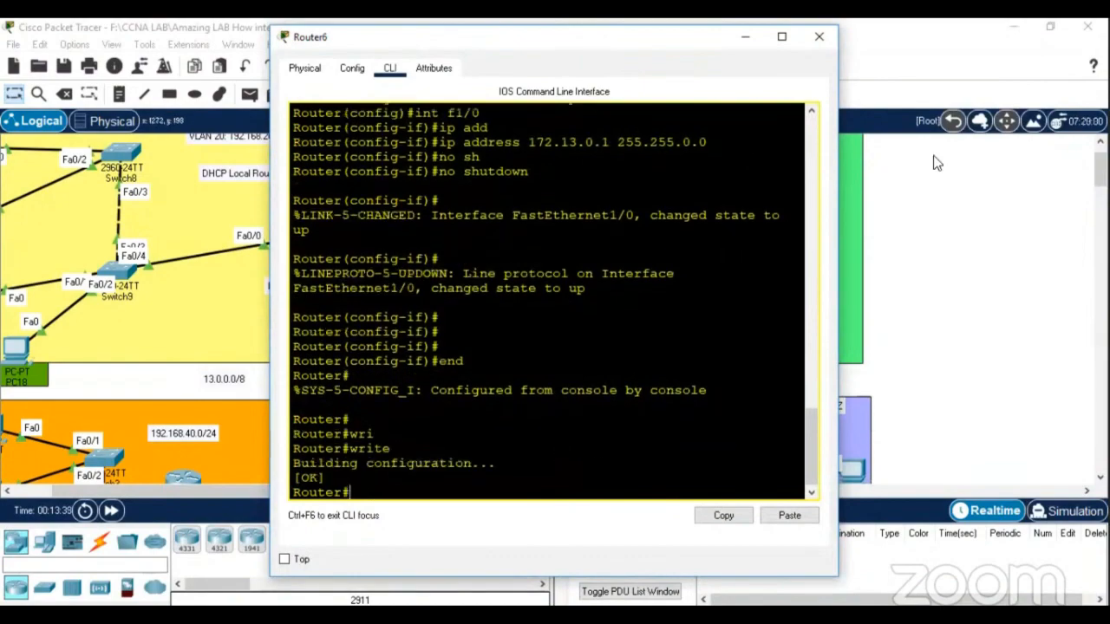
left_click(820, 36)
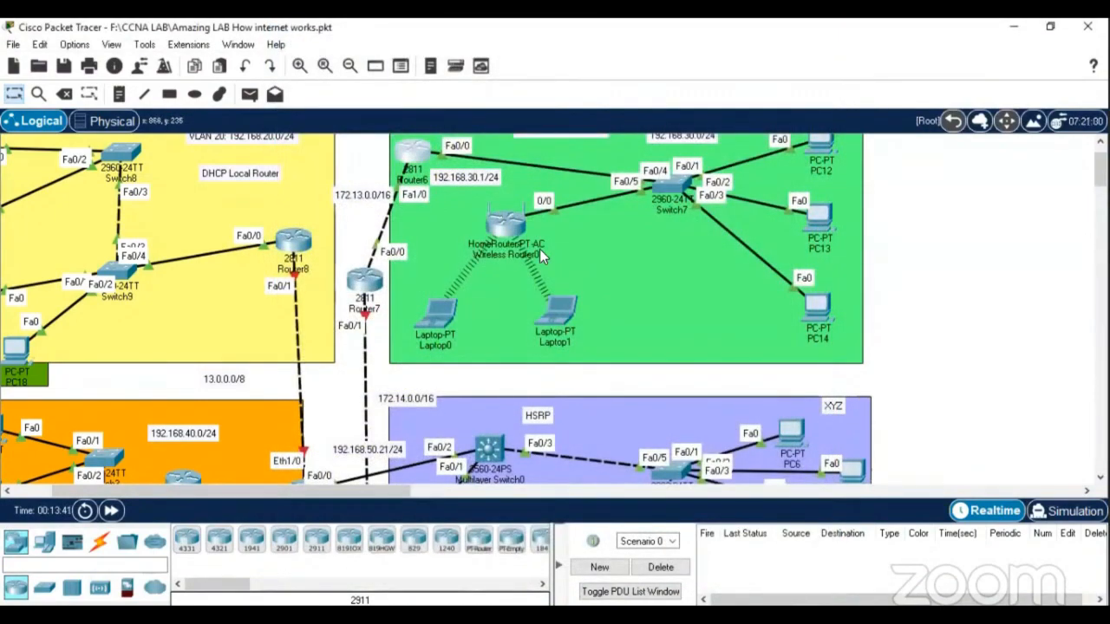
Nudge the 172.14.0.0/16 note slightly upward beside the link between Router7 and ISP 2 R2
scroll(607, 411, "down", 3)
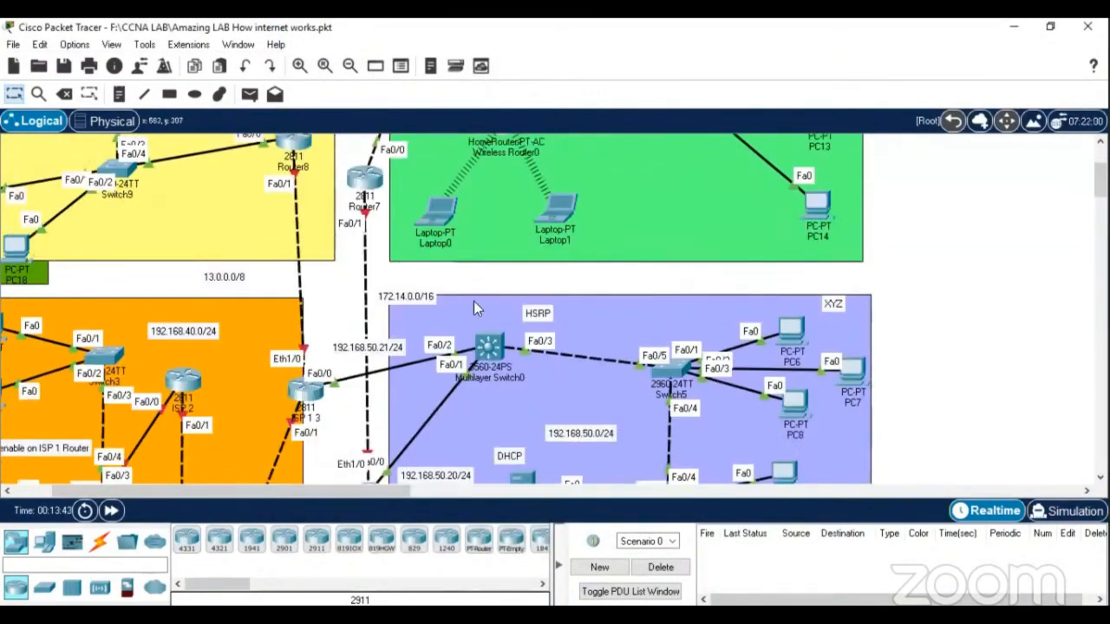
scroll(541, 314, "down", 3)
scroll(541, 320, "down", 1)
scroll(425, 330, "up", 1)
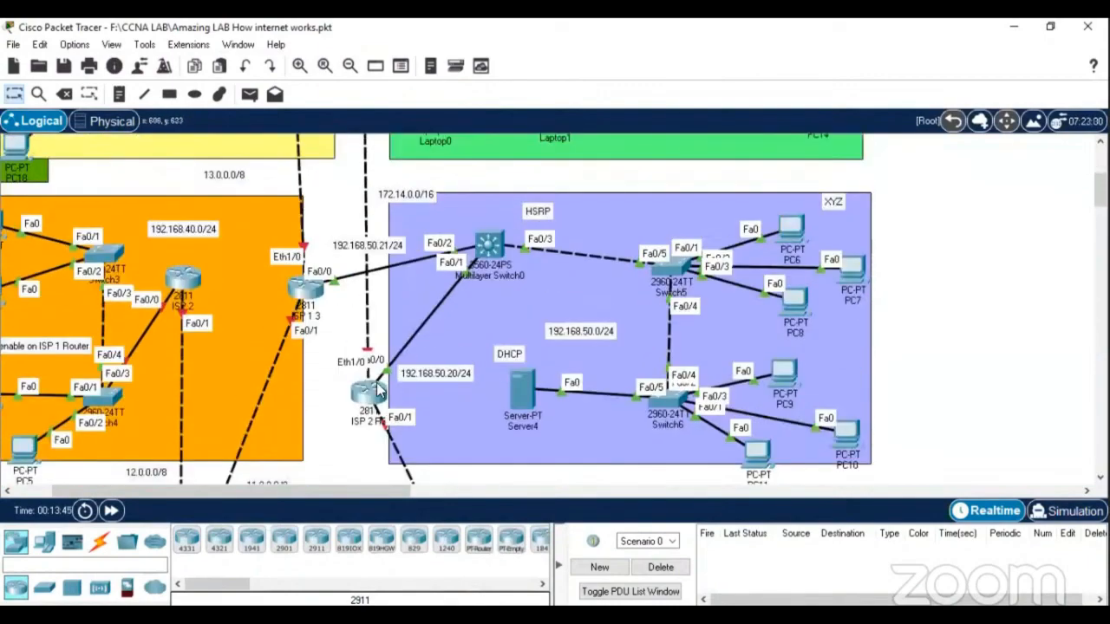
scroll(484, 424, "down", 1)
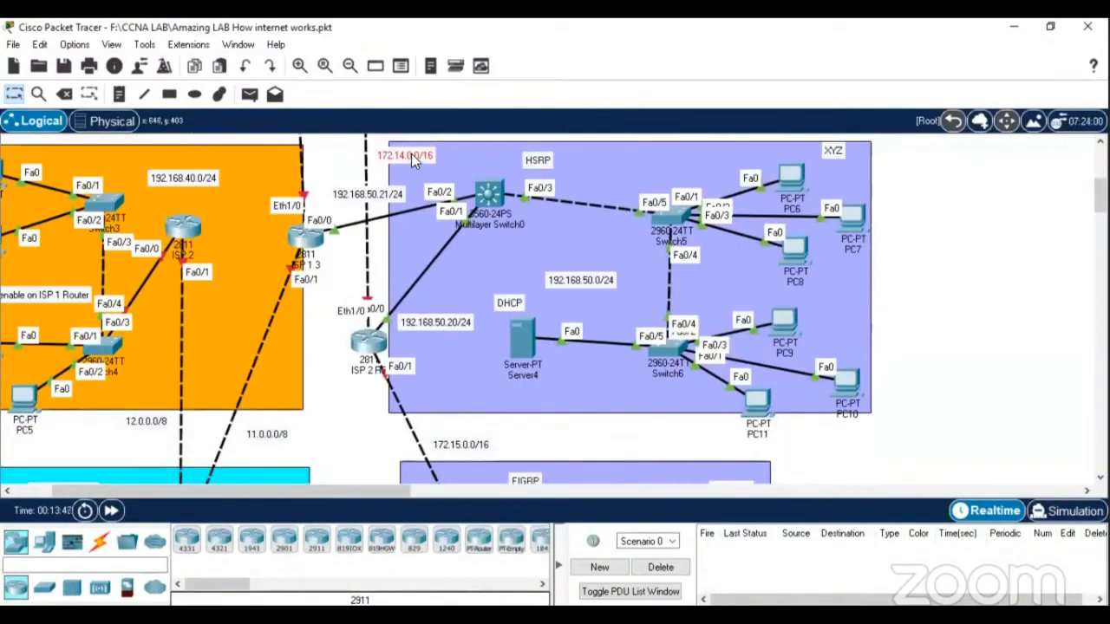
left_click_drag(411, 146, 411, 152)
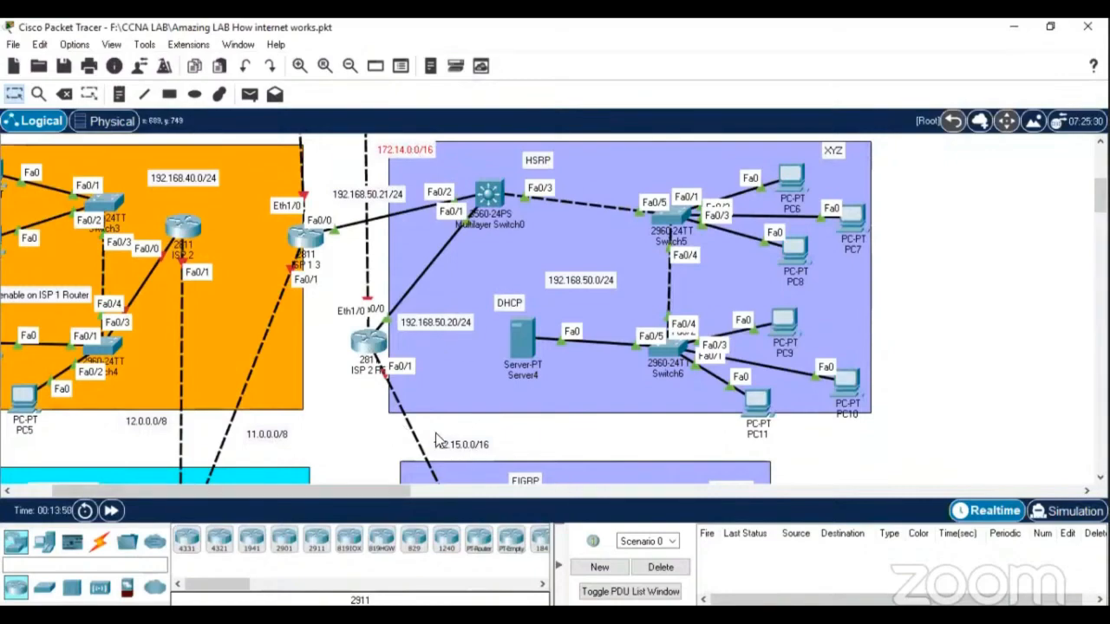
Place ISP 2 R2's device window clear of its links and shift the router slightly left to separate its port labels
left_click(369, 342)
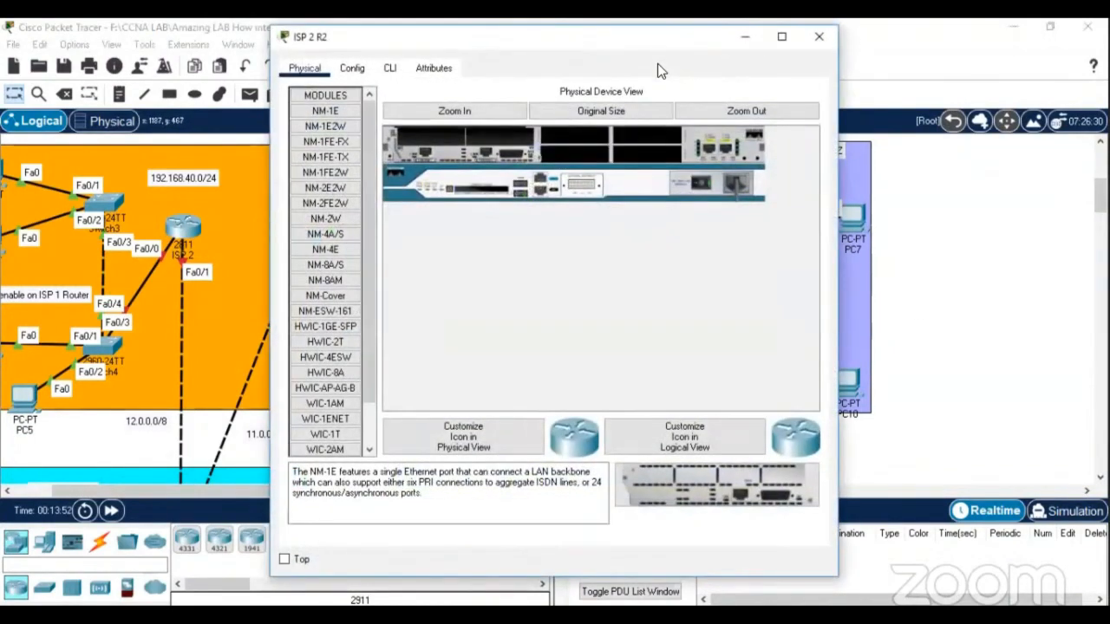
left_click_drag(657, 39, 893, 32)
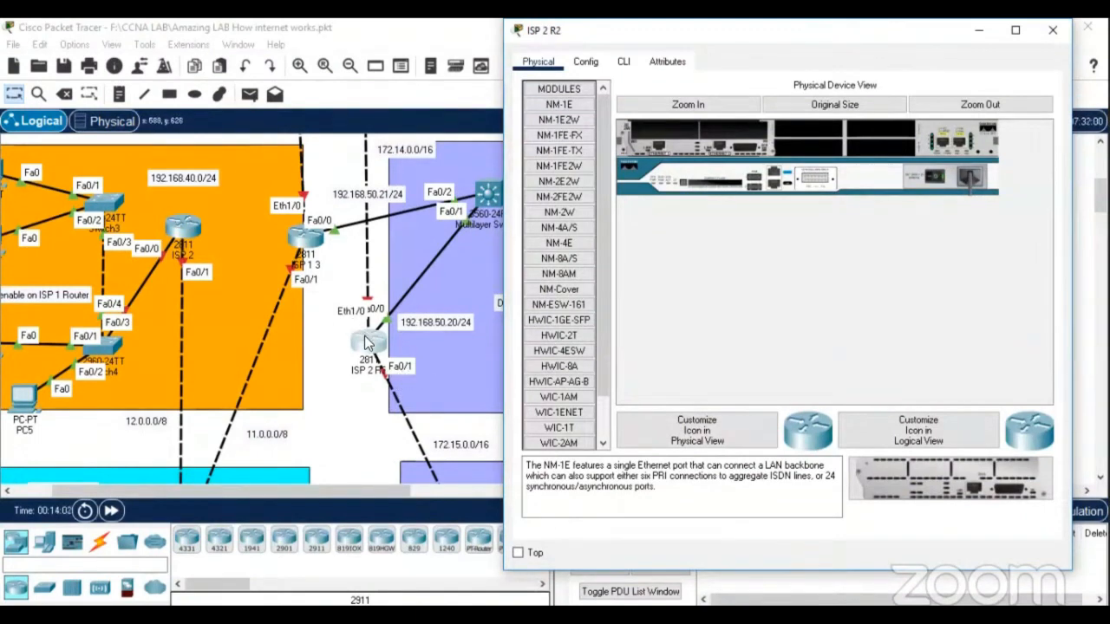
left_click_drag(362, 340, 352, 344)
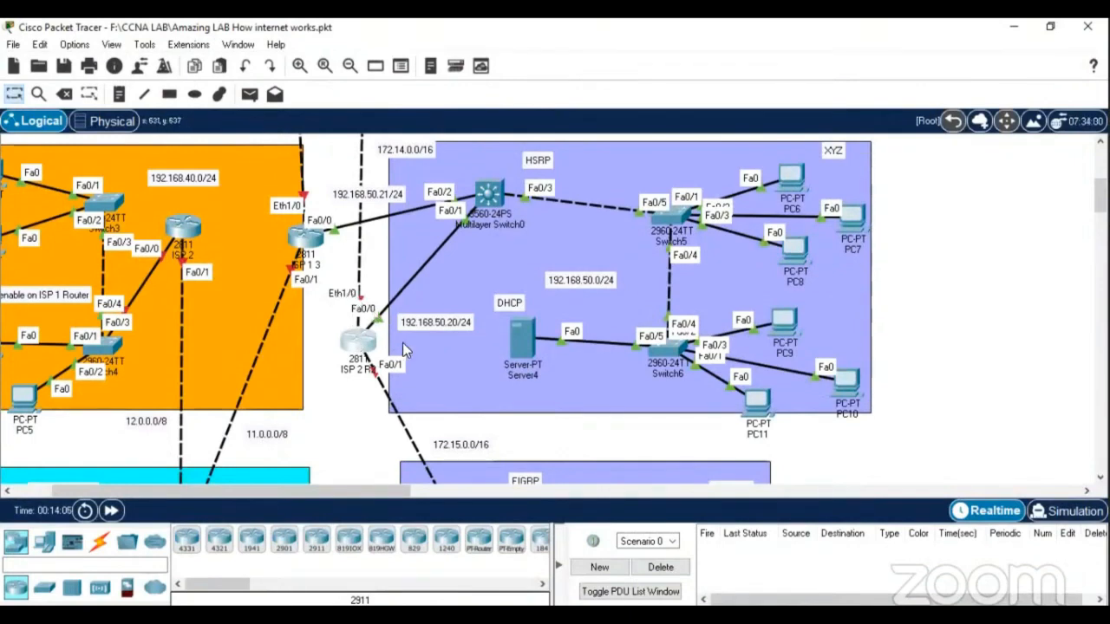
Open ISP 2 R2's command line and enter privileged mode
left_click(356, 345)
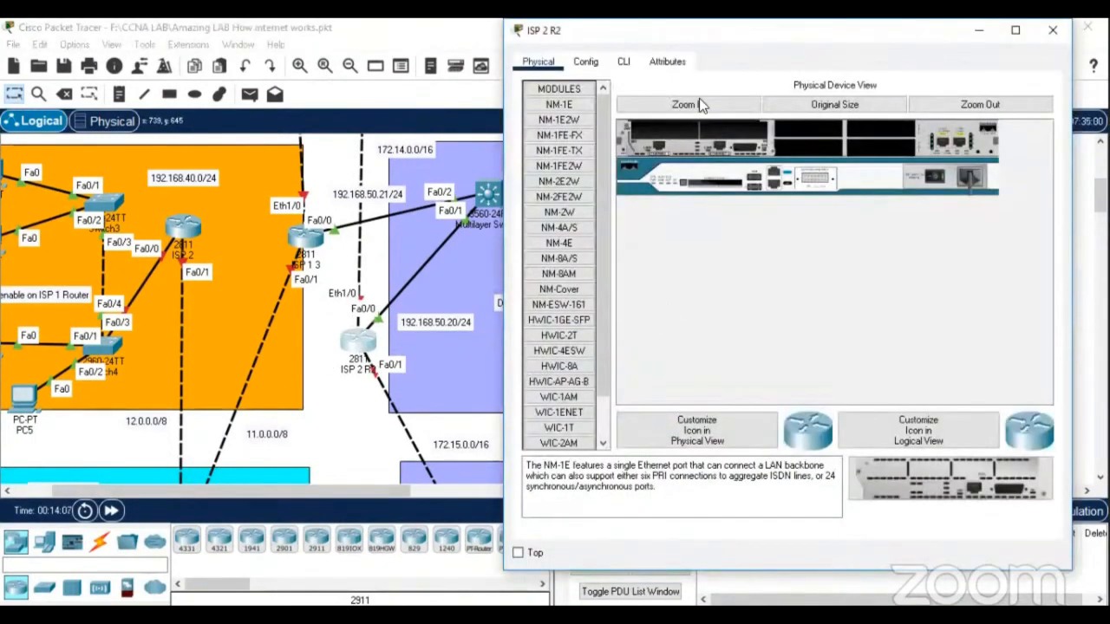
left_click(624, 62)
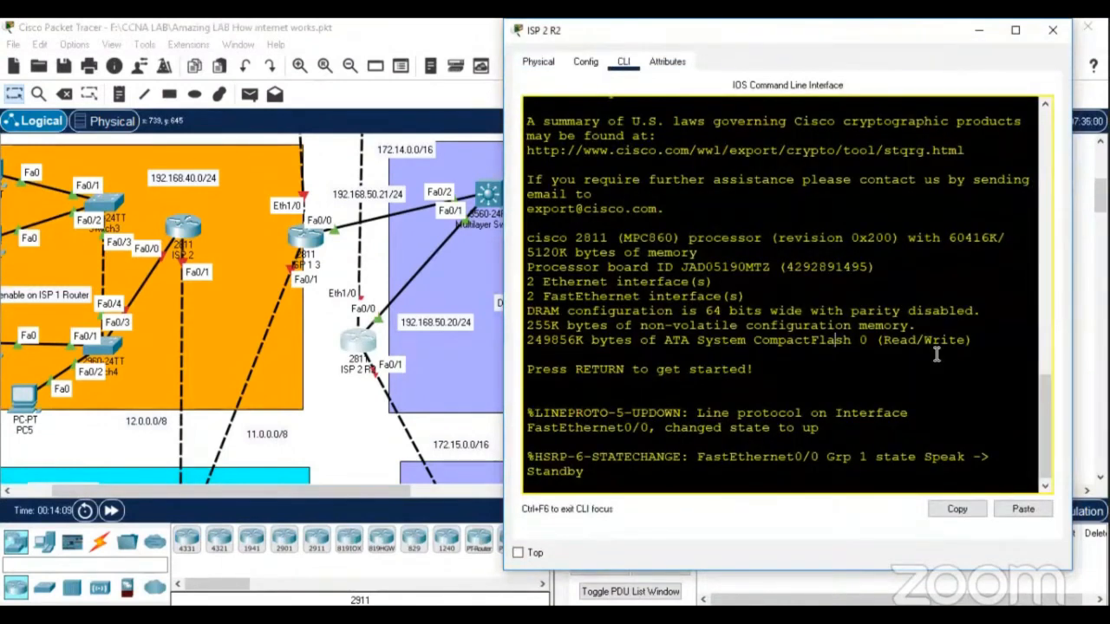
key("Return")
key("Return")
key("Return")
key("Return")
key("Return")
key("Return")
type("en")
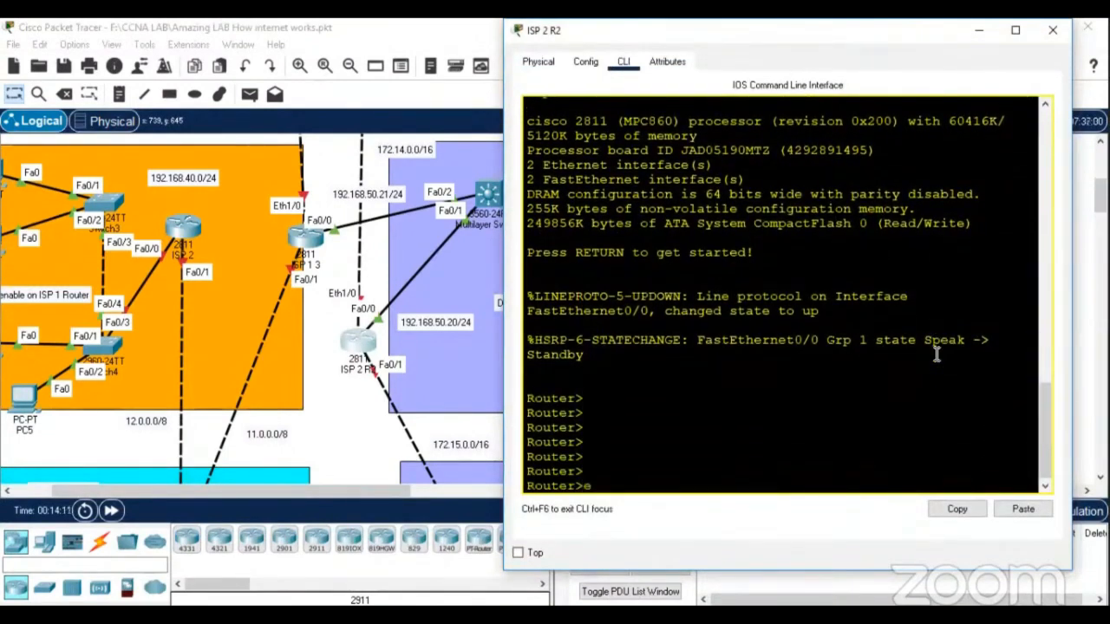
key("Return")
key("Return")
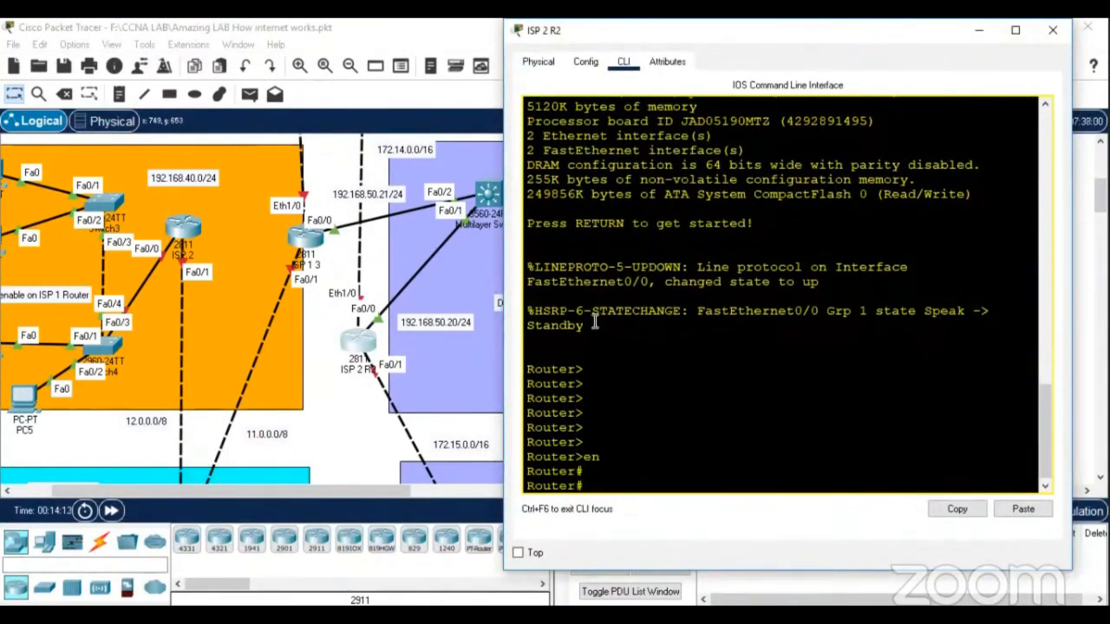
Highlight the HSRP state change message on ISP 2 R2, and enter global configuration mode
left_click_drag(598, 323, 525, 311)
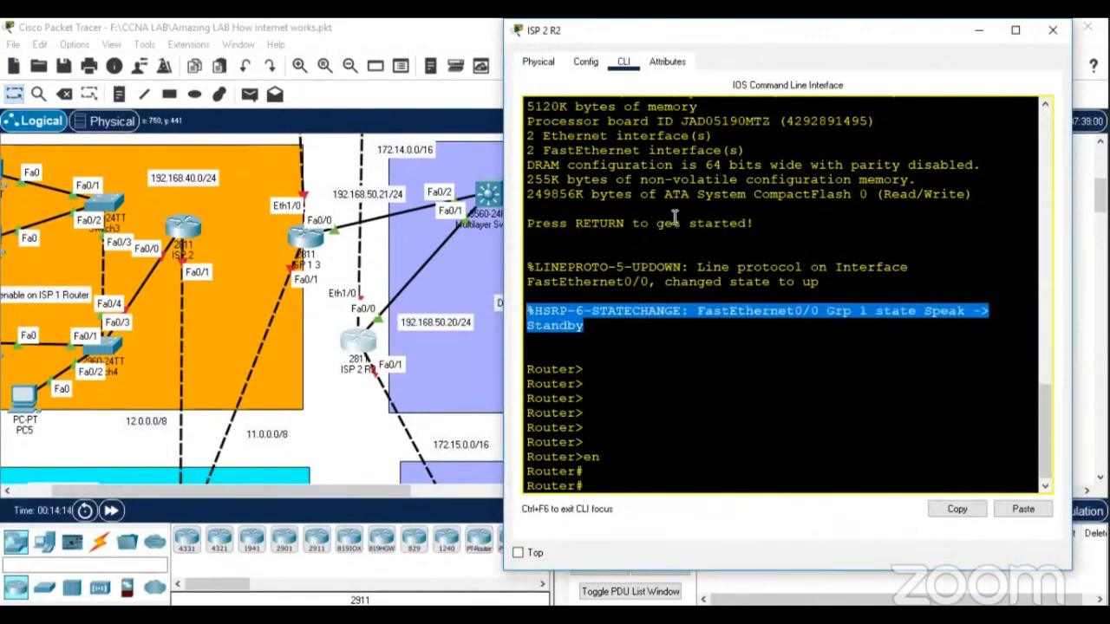
left_click(625, 478)
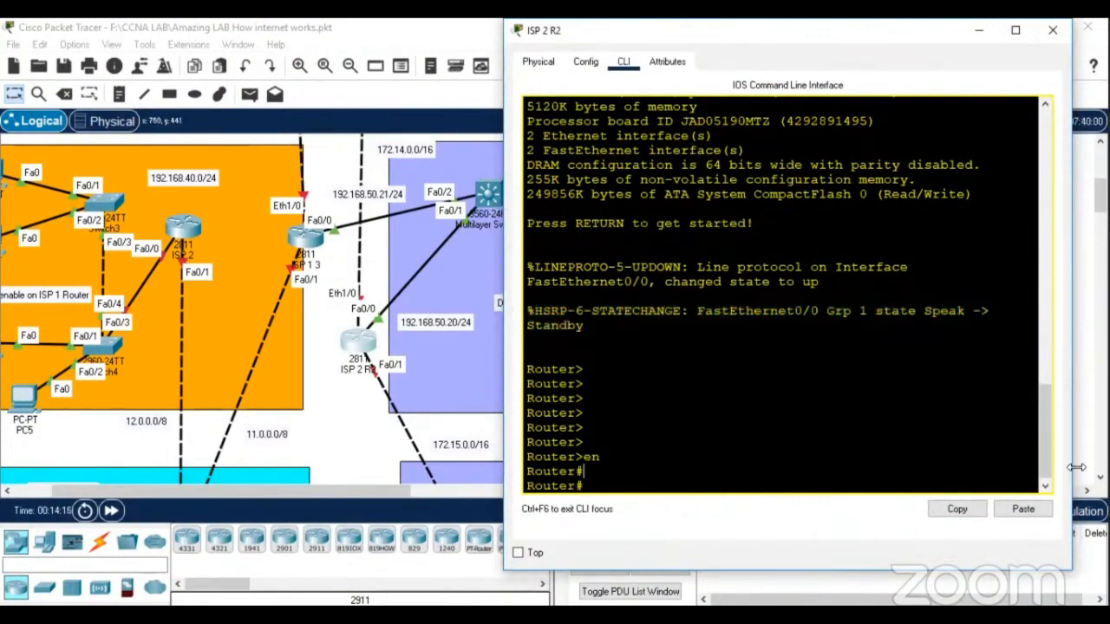
type("conf t")
key("Return")
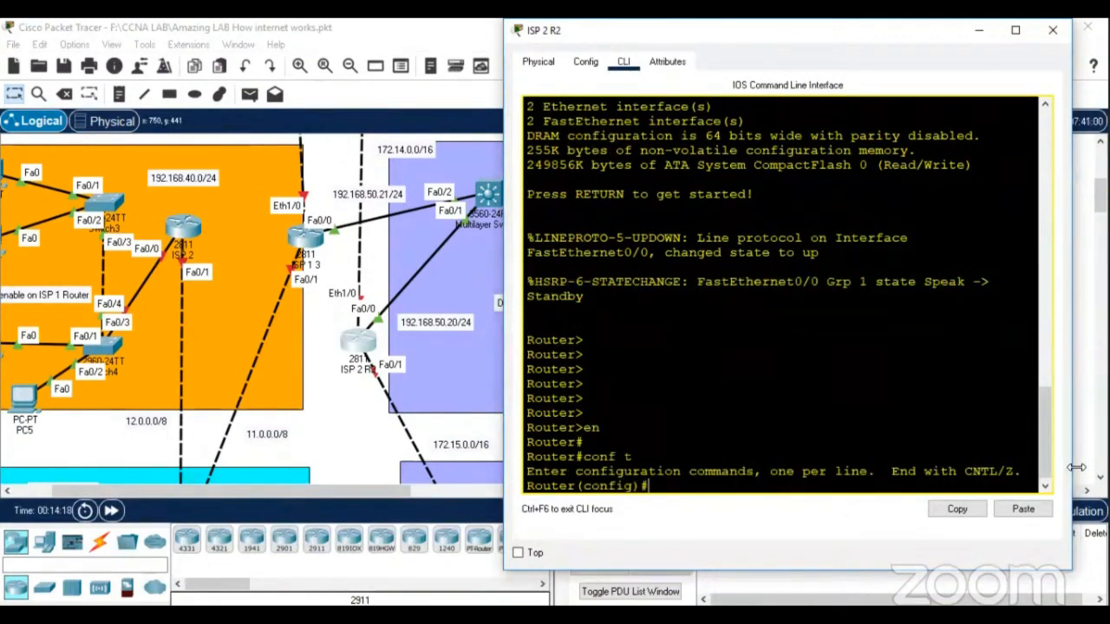
Try to assign IP address 172.14.2 with mask 255.255.0.0 to interface Ethernet 1/0 on ISP 2 R2
type("int e")
key("Tab")
type("1/0")
key("Return")
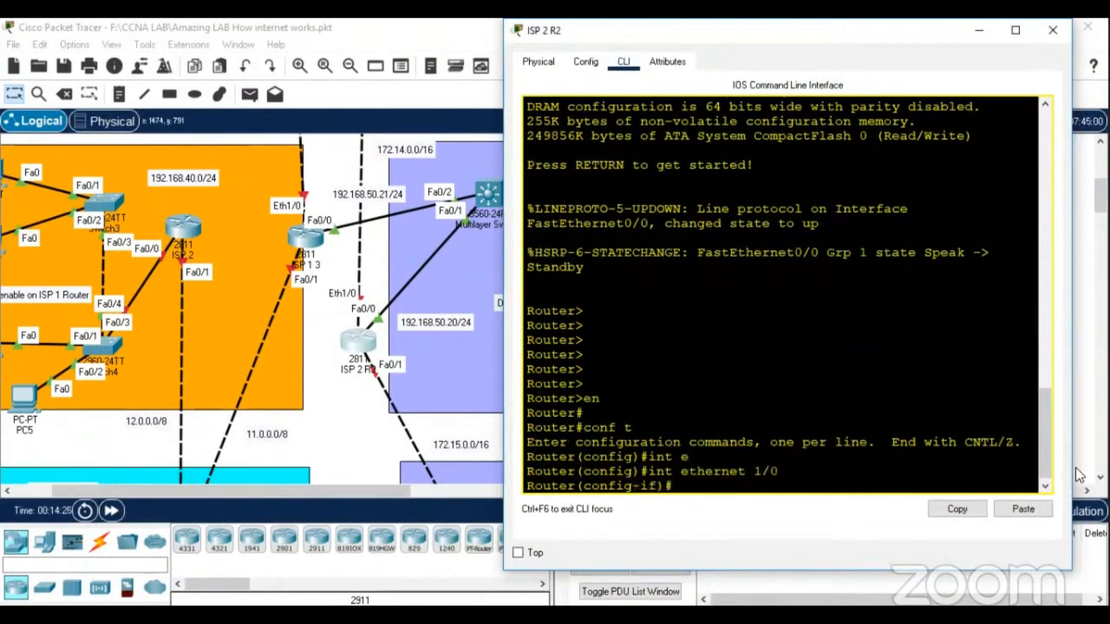
type("ip add")
key("Tab")
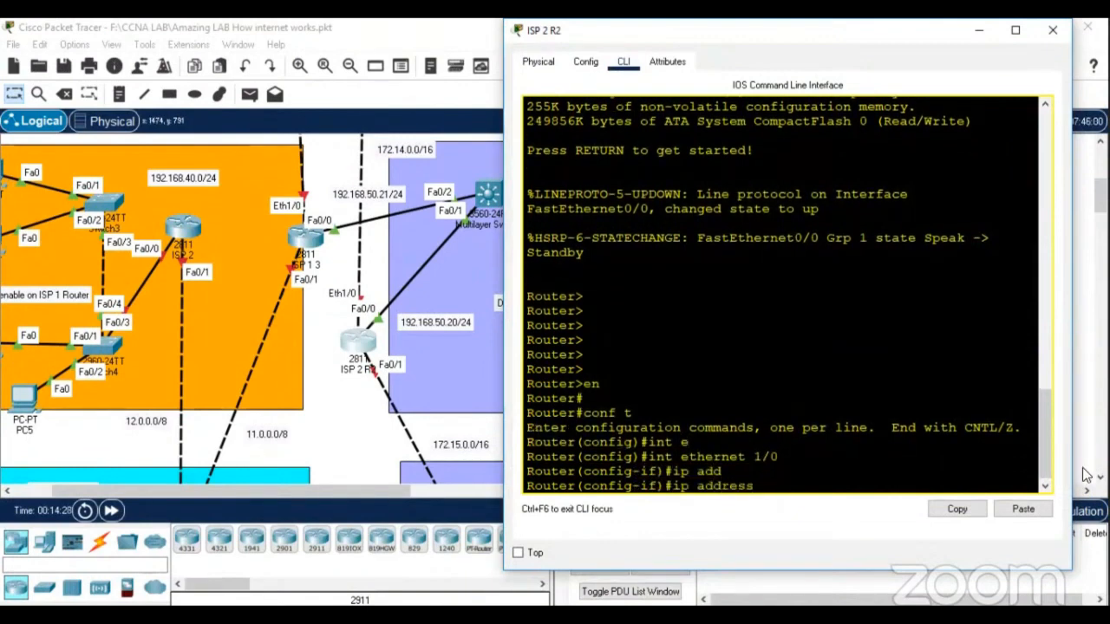
type("172.14.2 255.255.0.0")
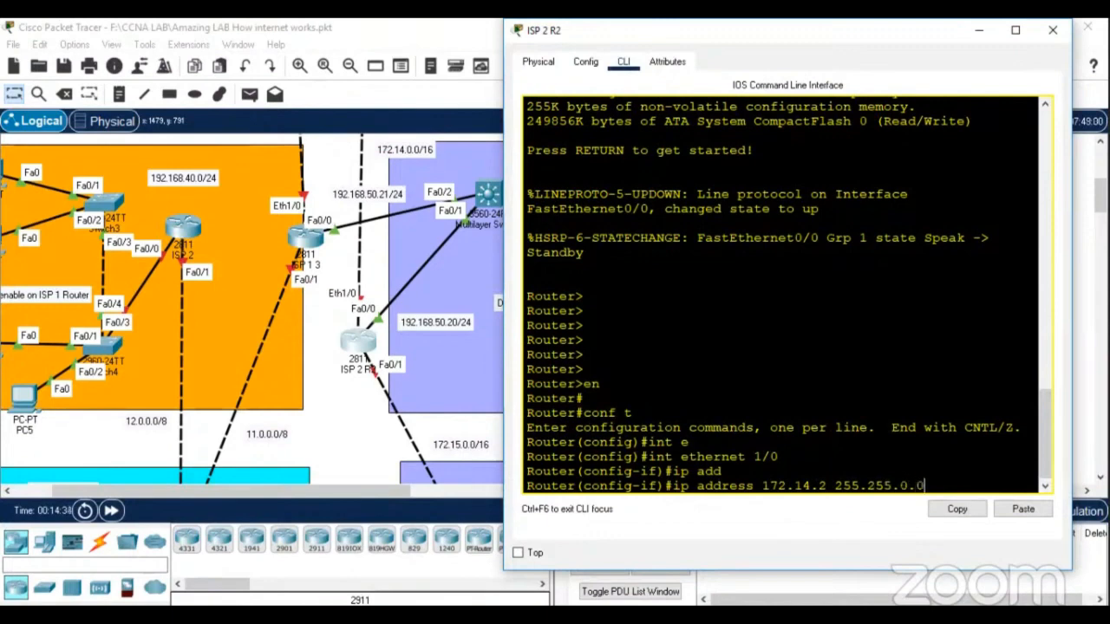
key("Return")
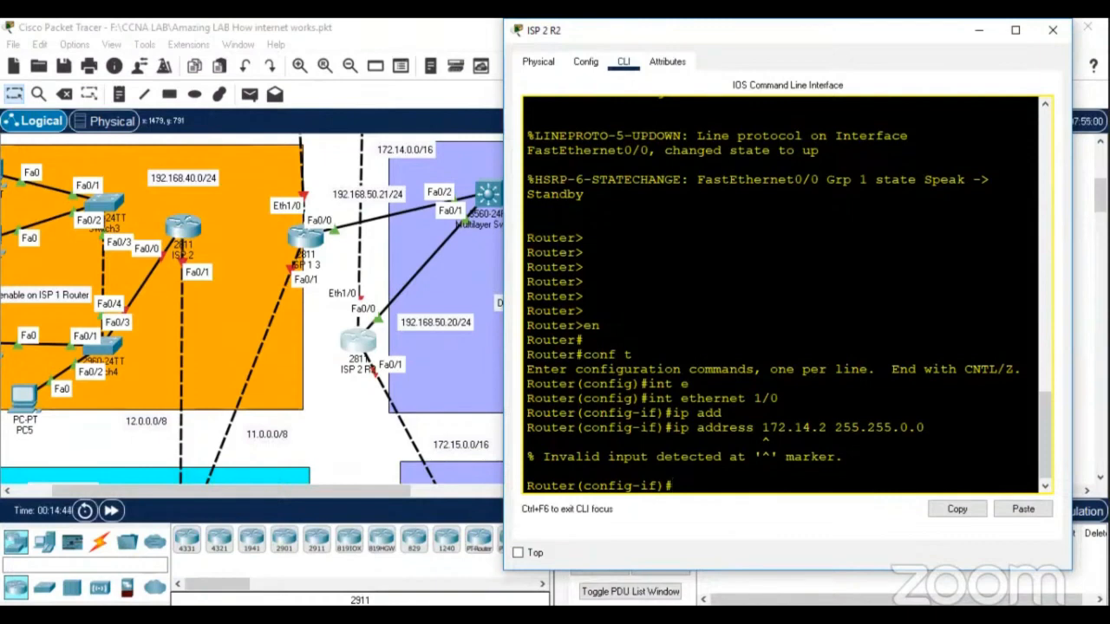
Assign IP address 172.15.0.1 with mask 255.255.0.0 to interface FastEthernet 0/1 on ISP 2 R2
type("int")
key("BackSpace")
key("BackSpace")
key("BackSpace")
key("BackSpace")
type("int")
type(" f")
type("0/0")
key("BackSpace")
type("1")
key("Return")
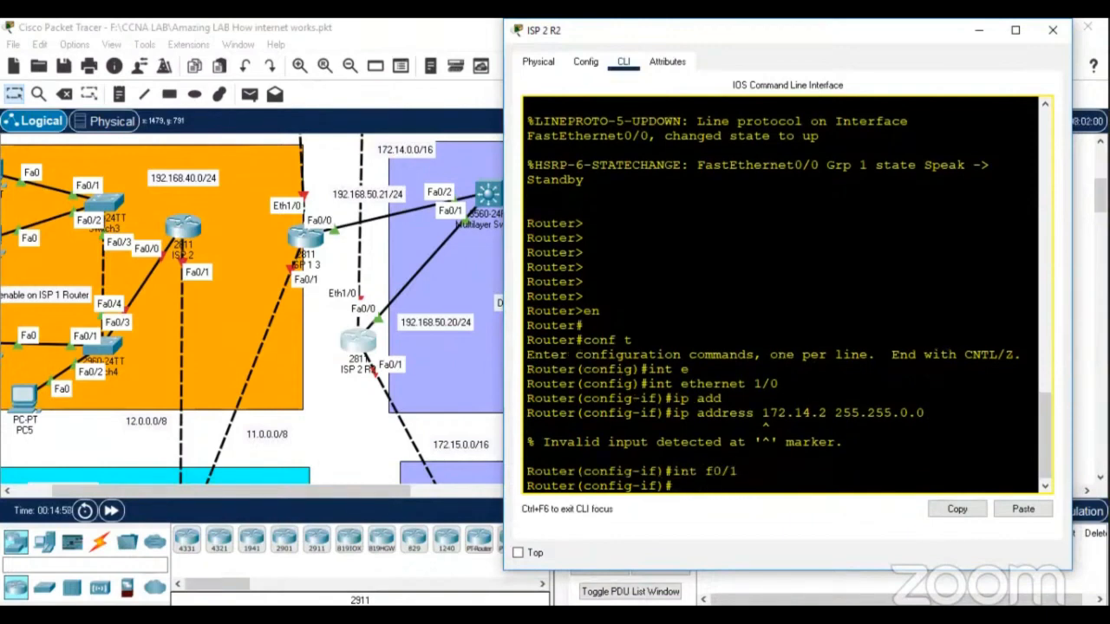
type("ip add")
key("Tab")
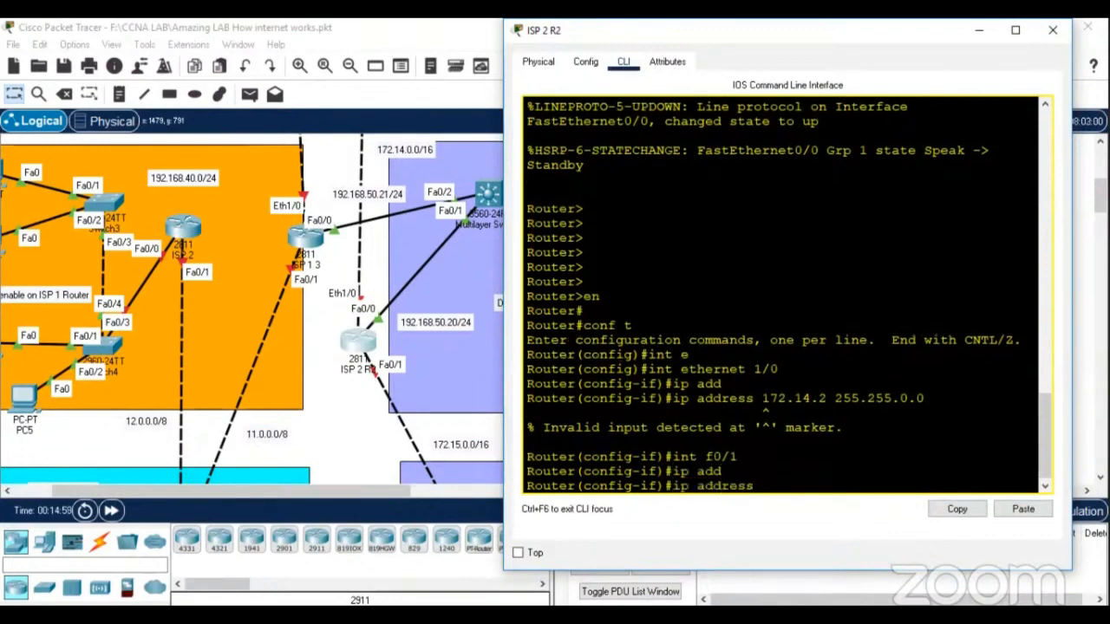
type("172.15.0.1 255.255.2")
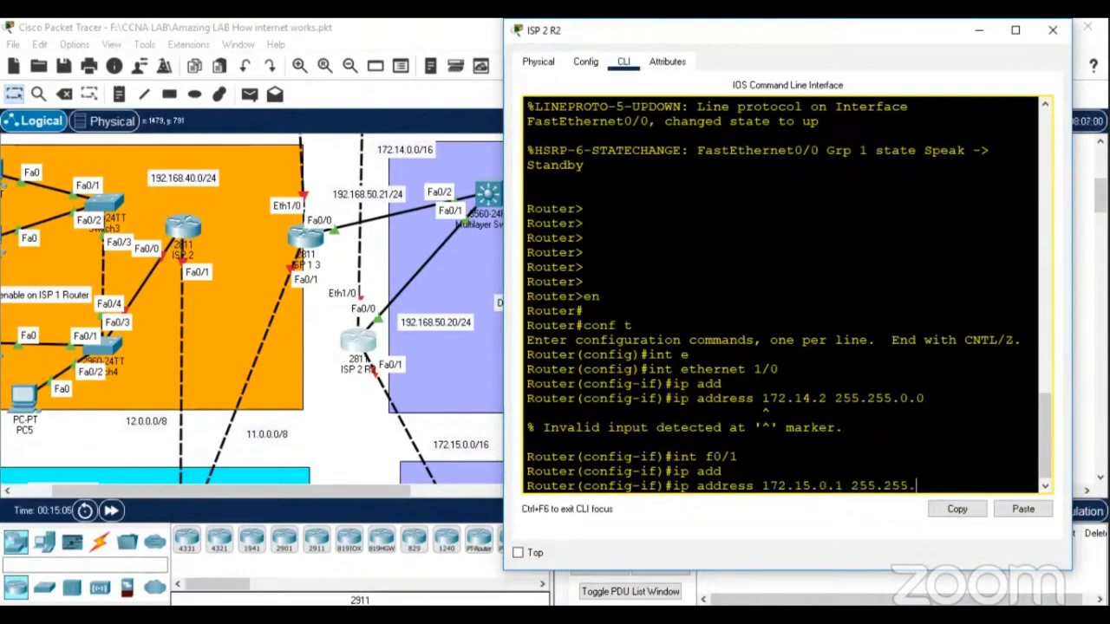
type("0.0")
key("Return")
Enable FastEthernet 0/1 on ISP 2 R2 and exit to global configuration mode
type("no sh")
key("Tab")
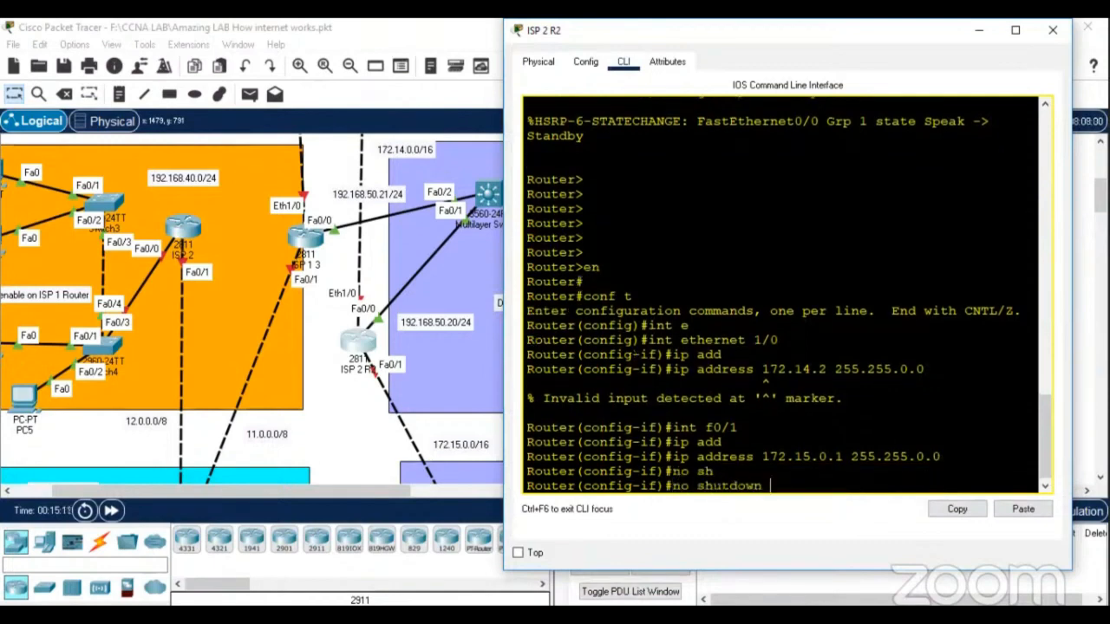
key("Return")
key("Return")
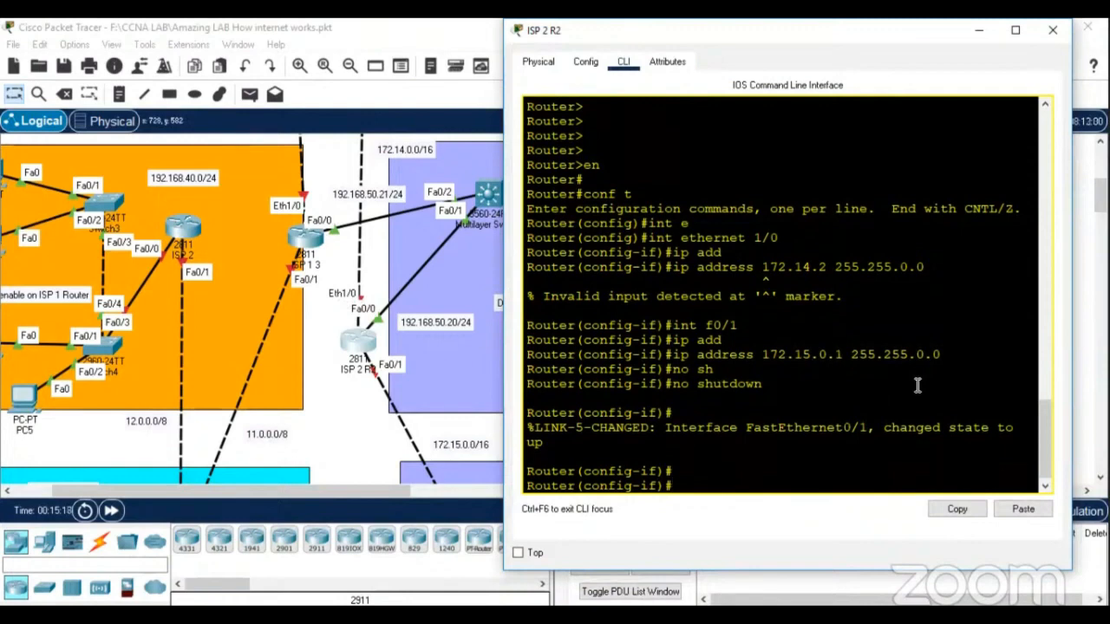
type("t")
key("Return")
key("Return")
key("Return")
Assign IP address 172.14.0.2 with mask 255.255.0.0 to interface Ethernet 1/0 on ISP 2 R2
type("int ")
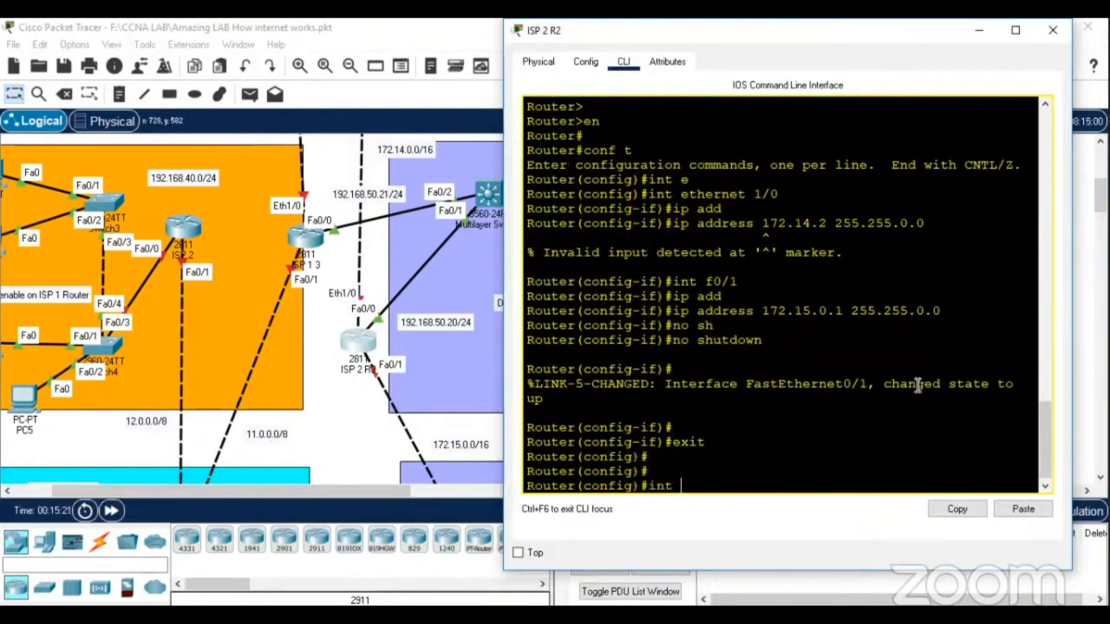
type("et")
key("Tab")
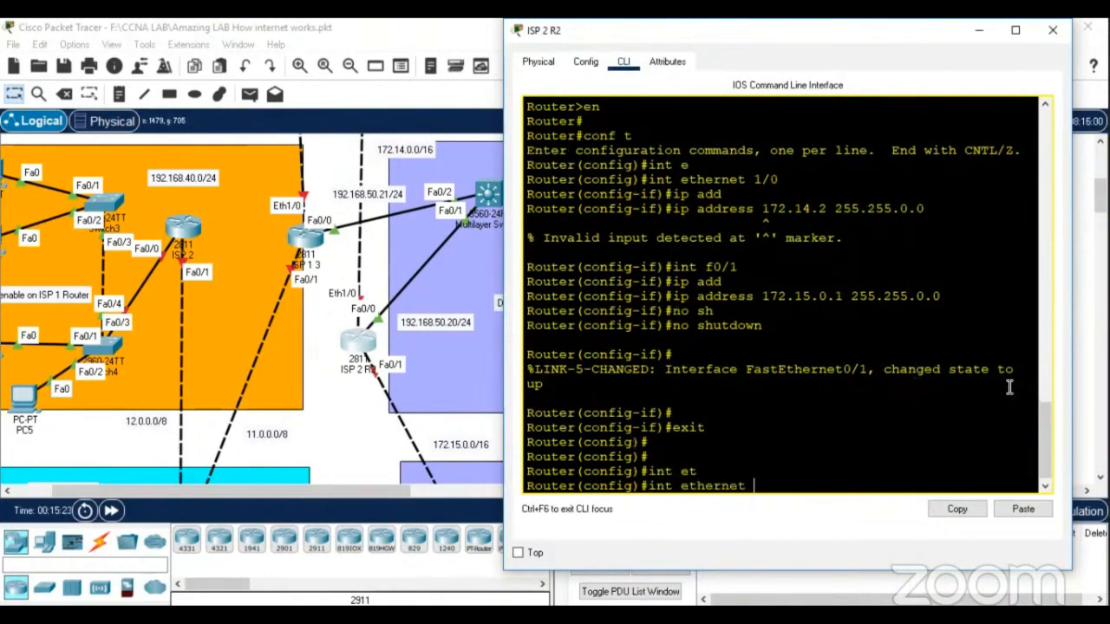
type("1/0")
key("Return")
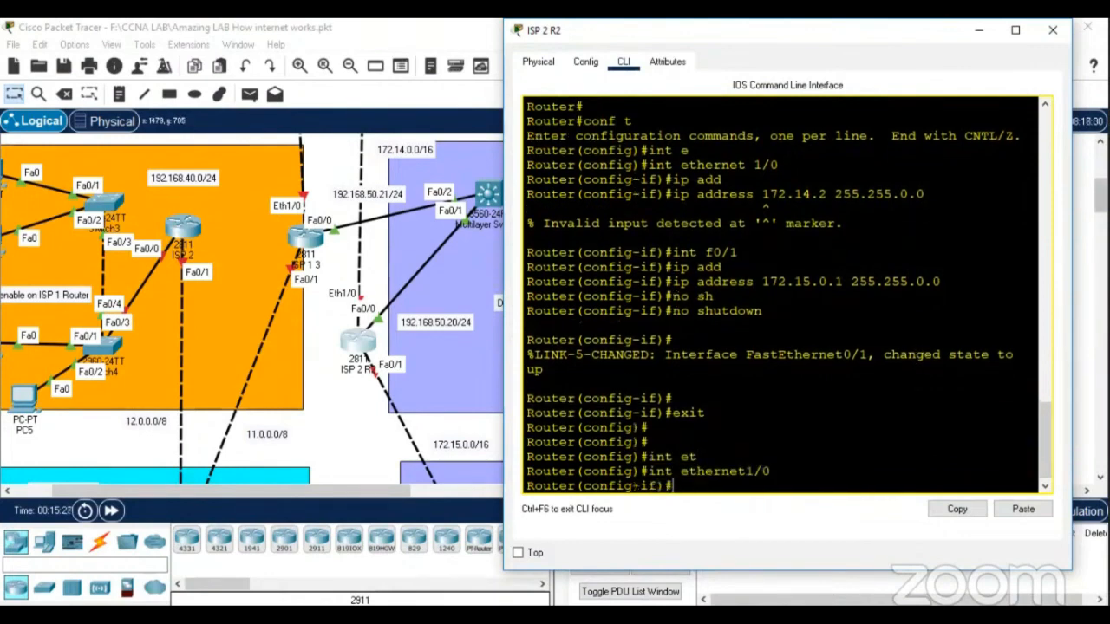
type("ip add")
key("Tab")
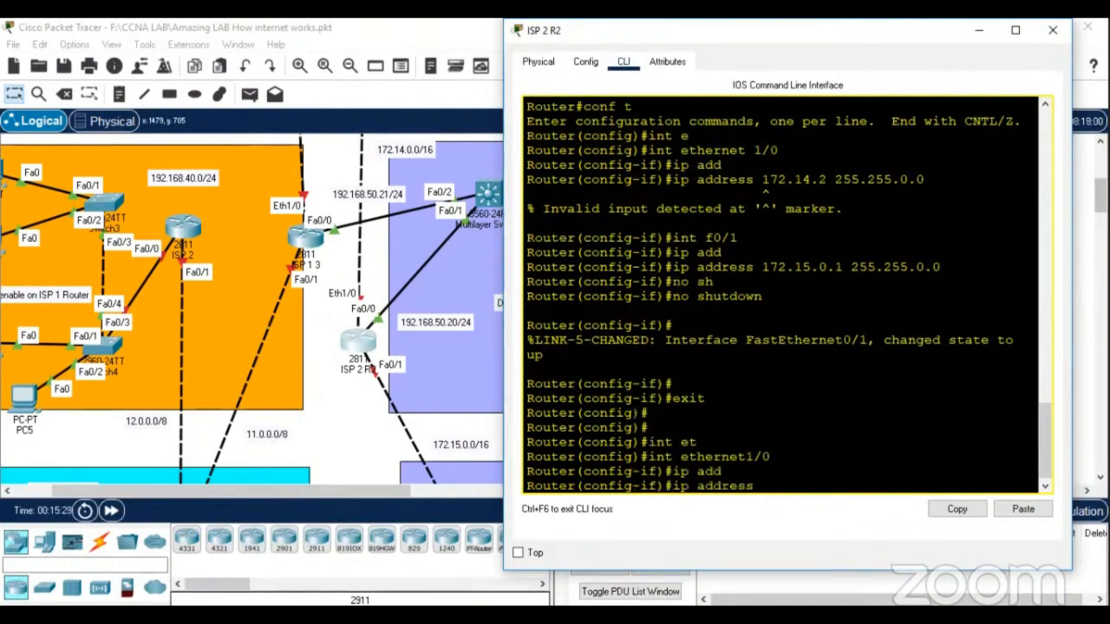
type("172.")
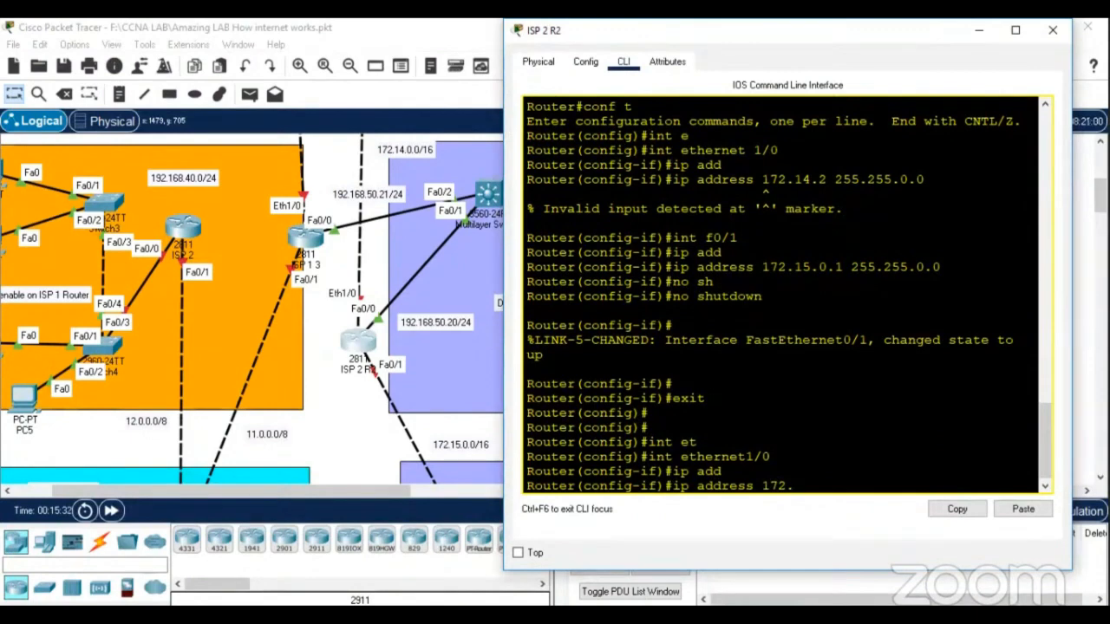
type("14.0.2 255.25")
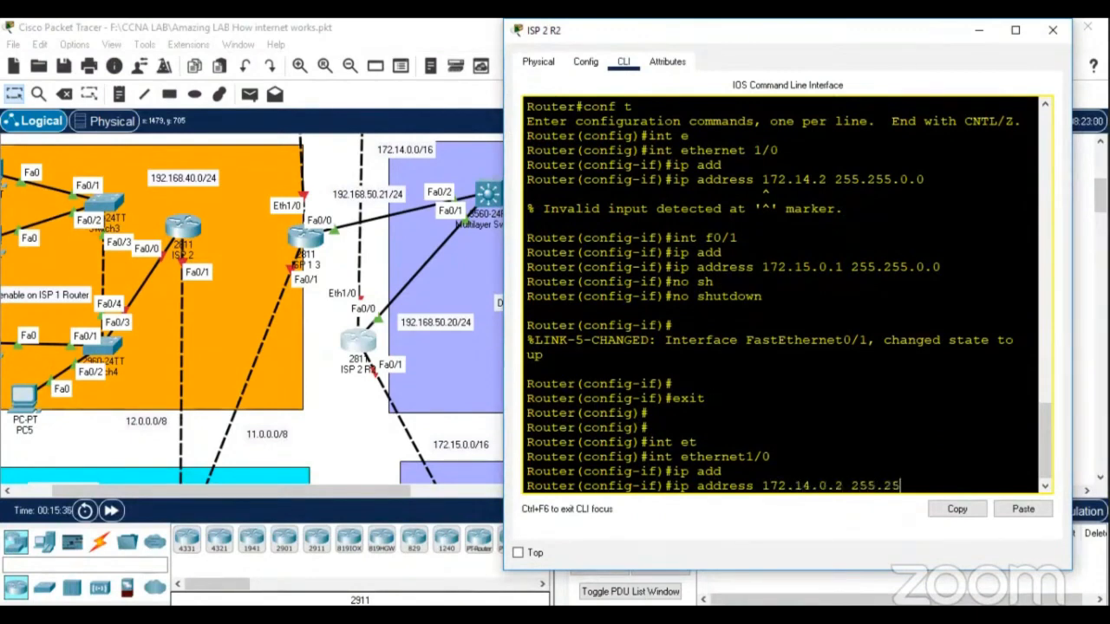
type("5.0.0")
key("Return")
Enable interface Ethernet 1/0 on ISP 2 R2
type("no sh")
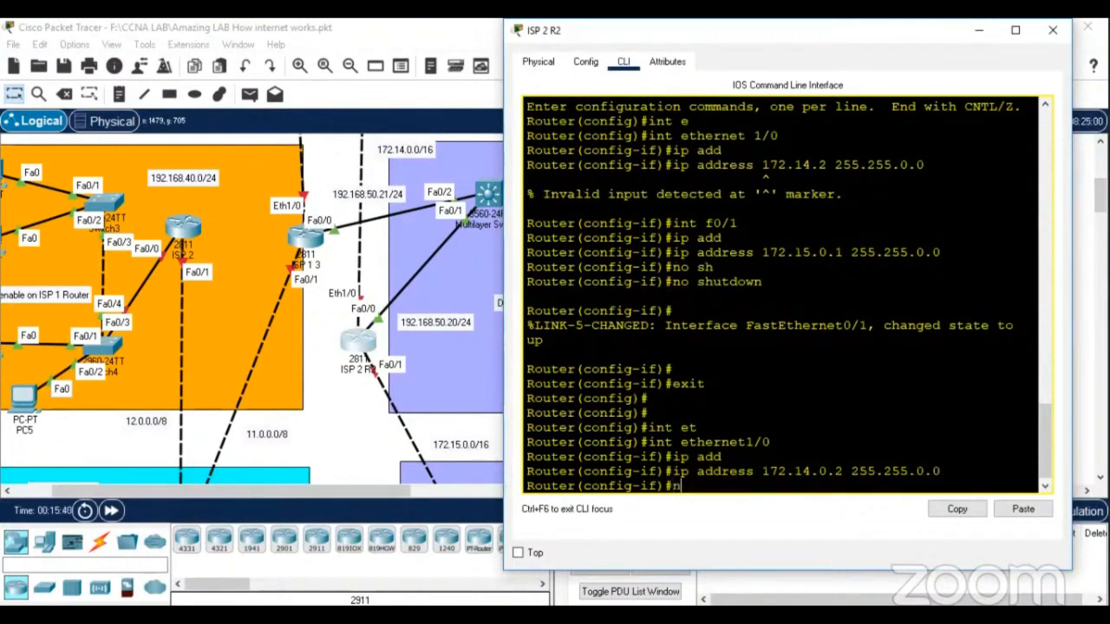
key("Tab")
key("Return")
key("Return")
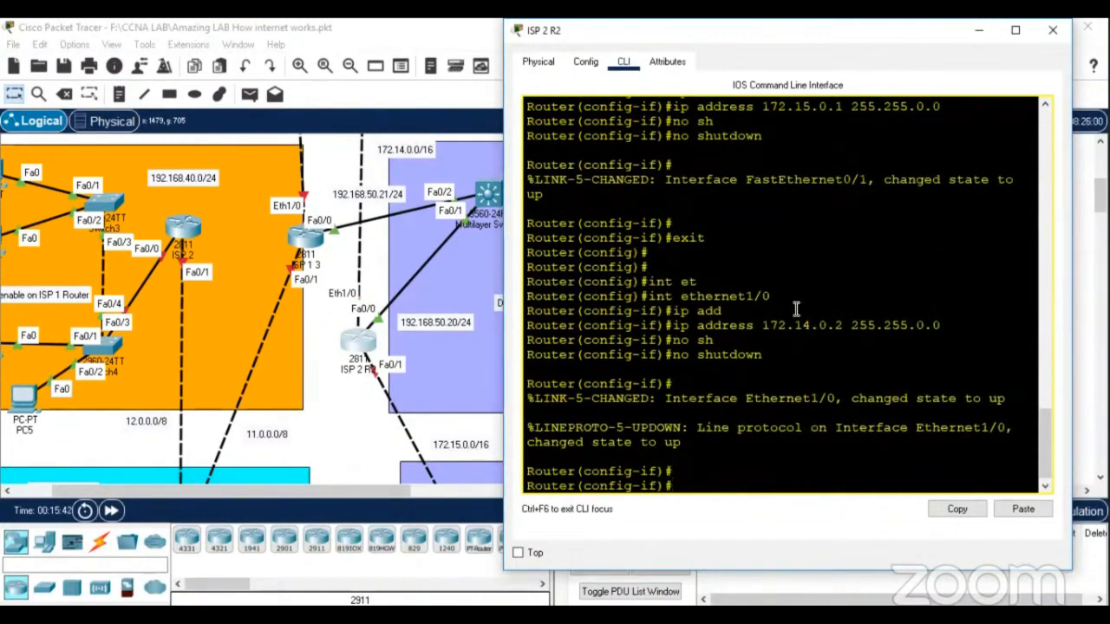
Review the rejected 172.14.2 address command earlier in ISP 2 R2's console output
scroll(789, 311, "up", 6)
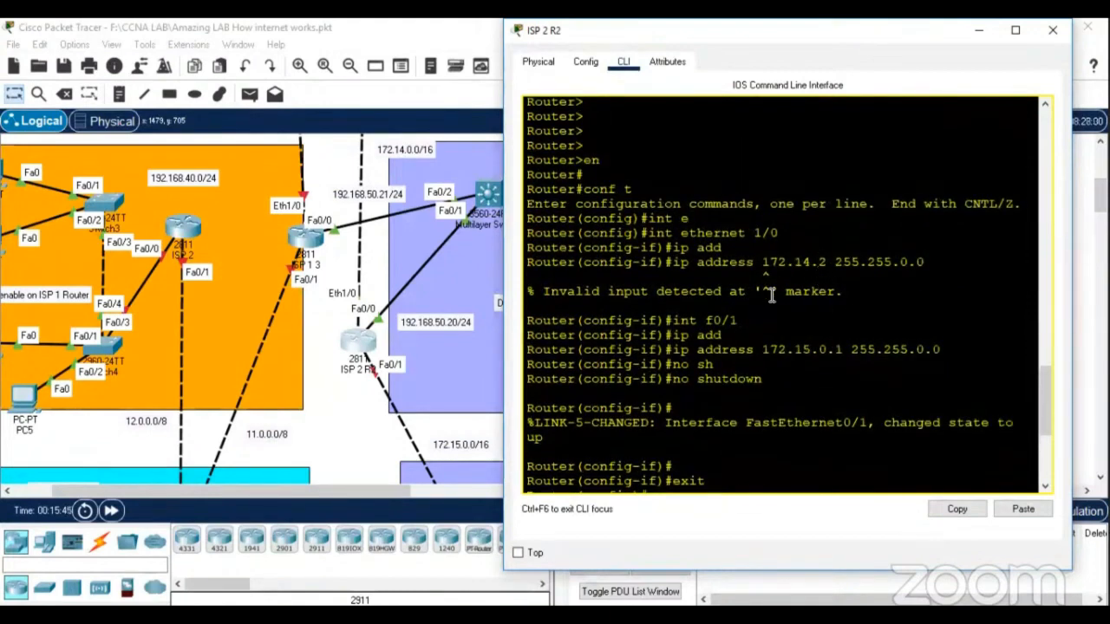
left_click_drag(762, 281, 795, 267)
left_click(842, 267)
scroll(850, 329, "down", 6)
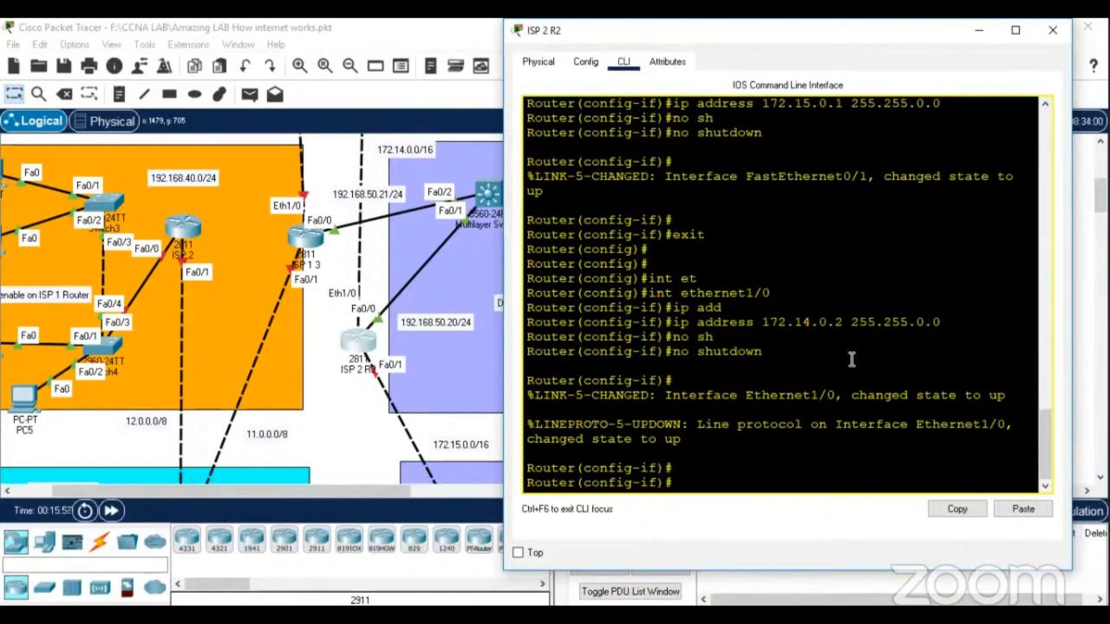
Return ISP 2 R2 to privileged mode, save its configuration and close its device window
key("Return")
key("Return")
key("Return")
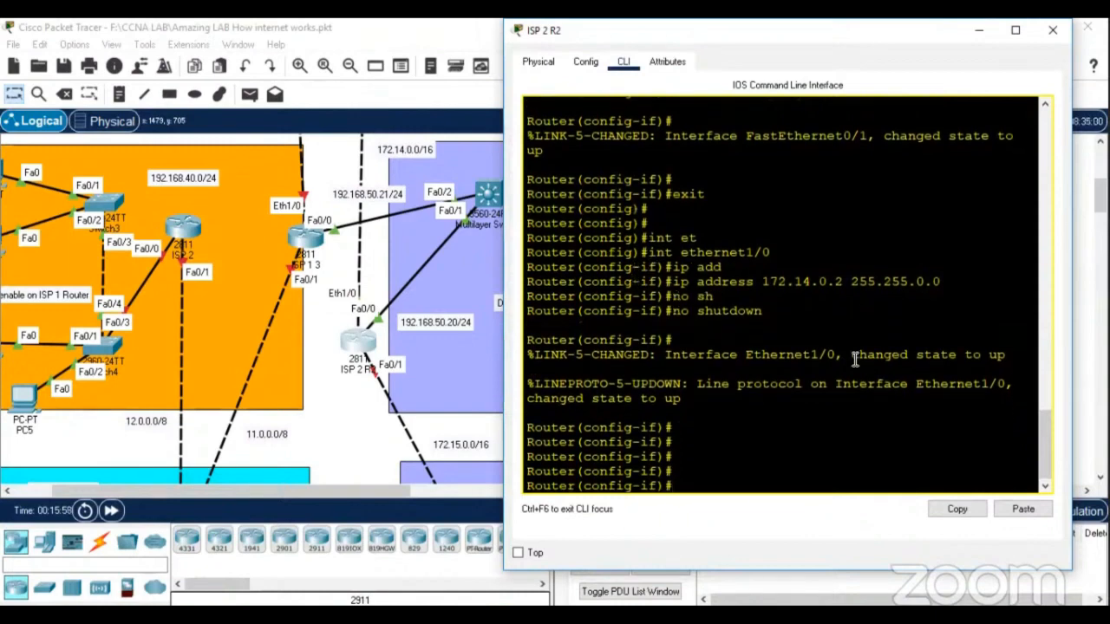
type("end")
key("Return")
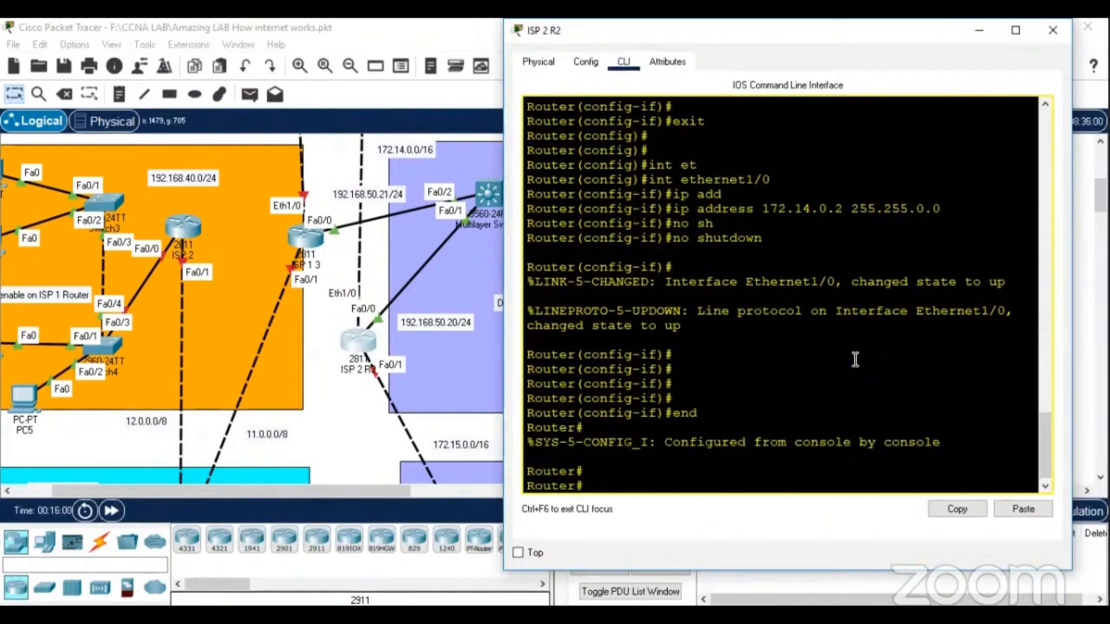
type("wri")
key("Tab")
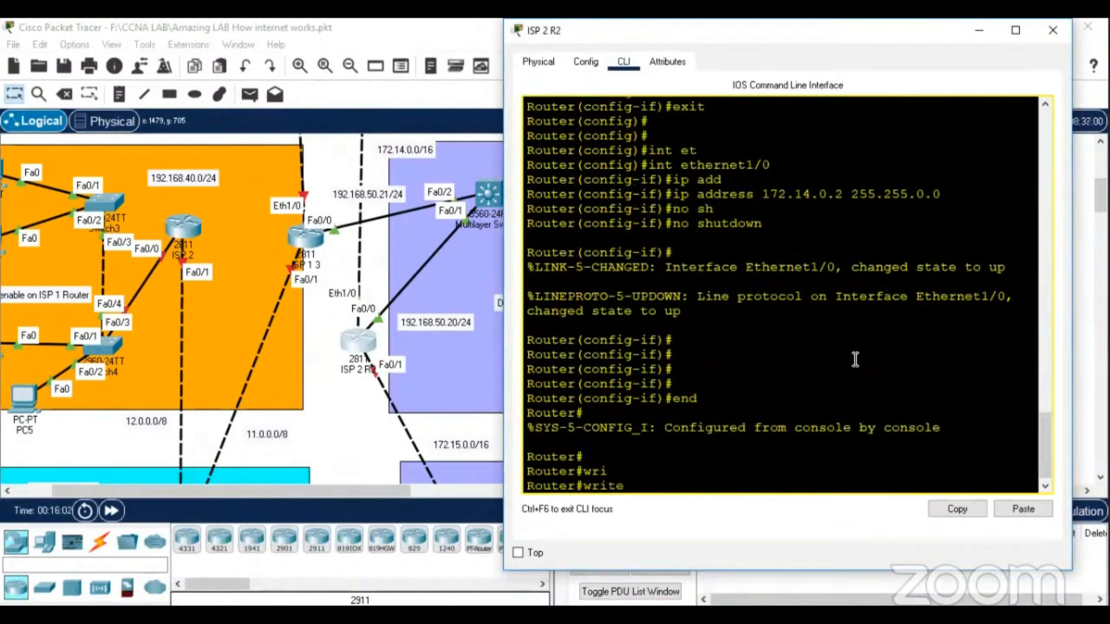
key("Return")
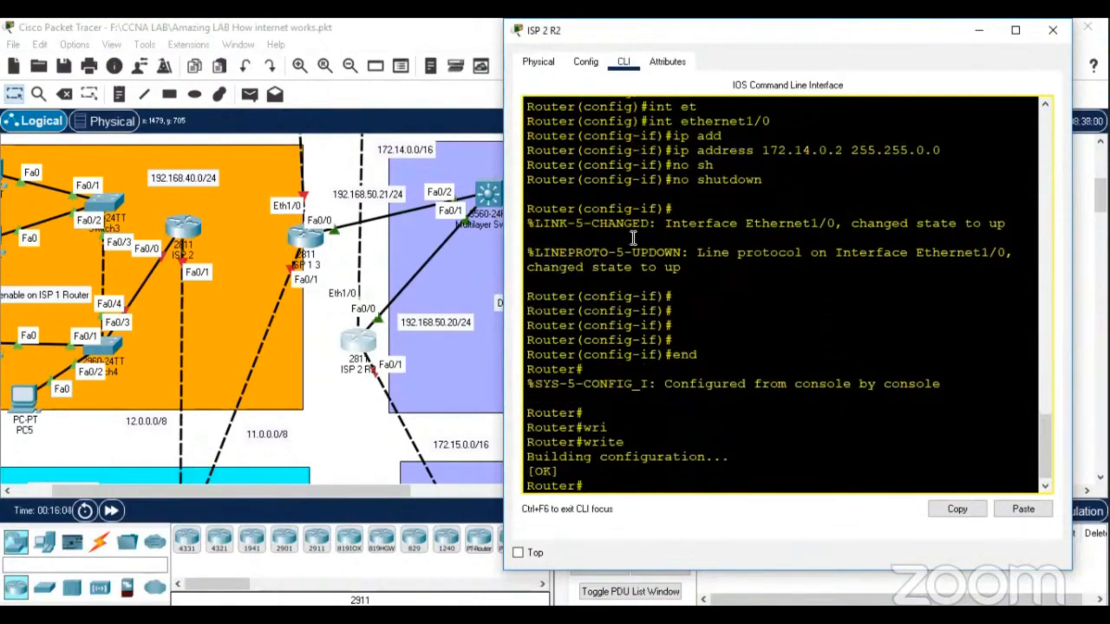
left_click(1052, 30)
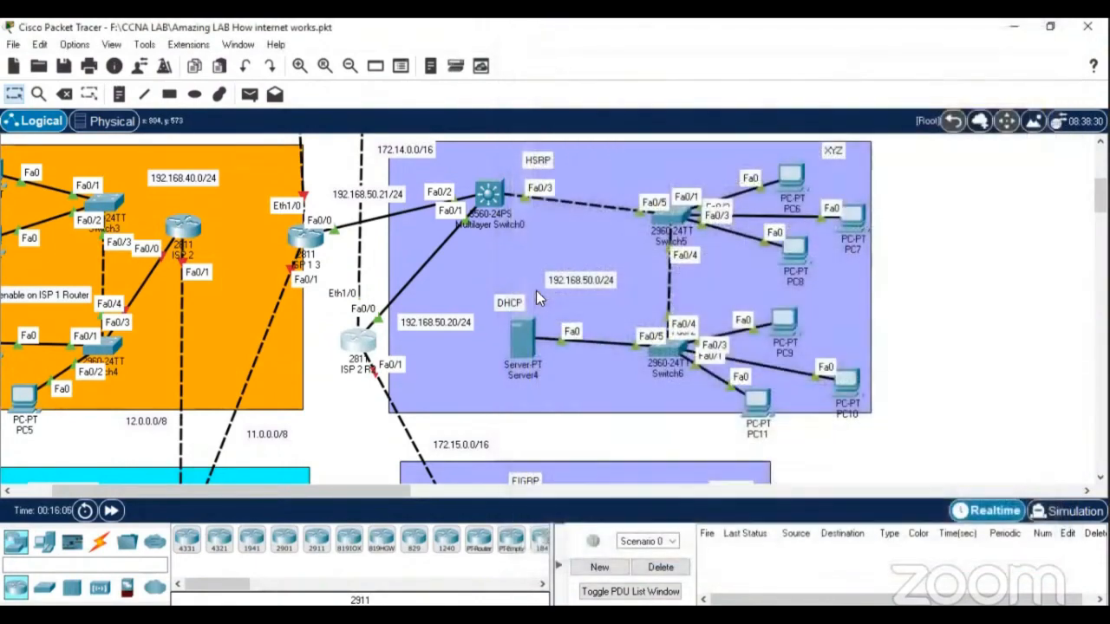
Open Router2's device window in the EIGRP site and move it clear of the router's links
scroll(536, 291, "down", 4)
scroll(571, 348, "down", 1)
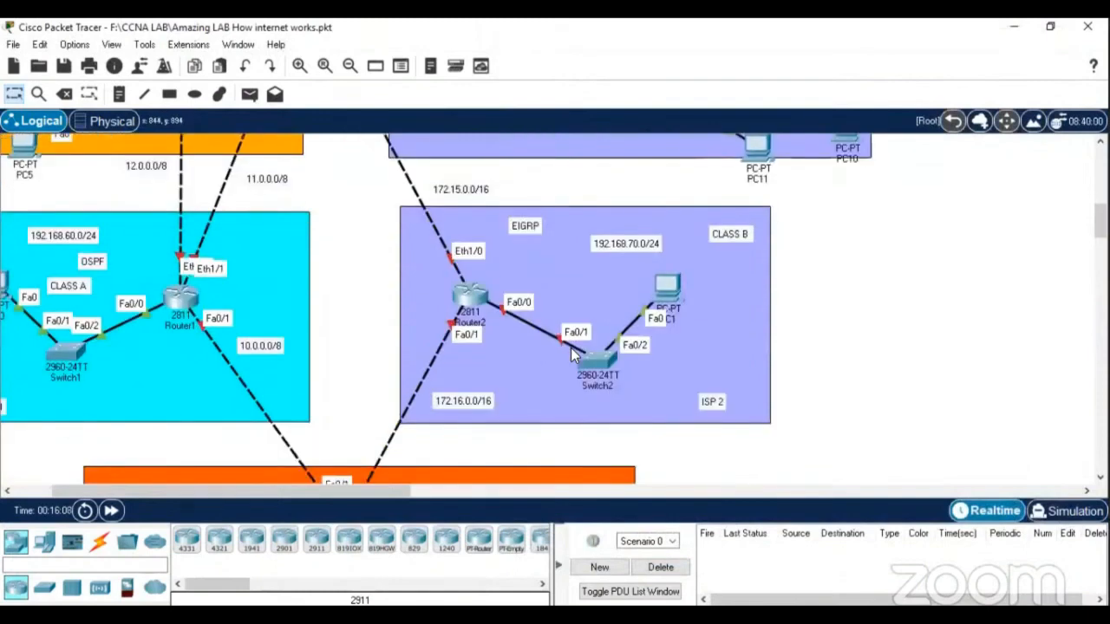
left_click(466, 305)
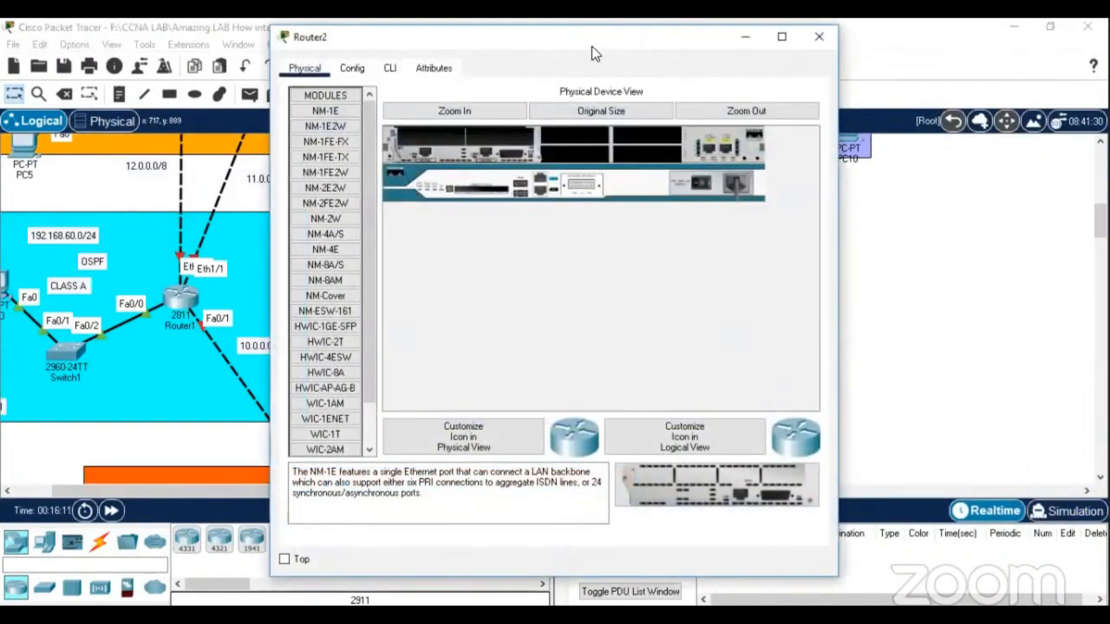
left_click_drag(591, 46, 853, 47)
left_click_drag(329, 491, 420, 489)
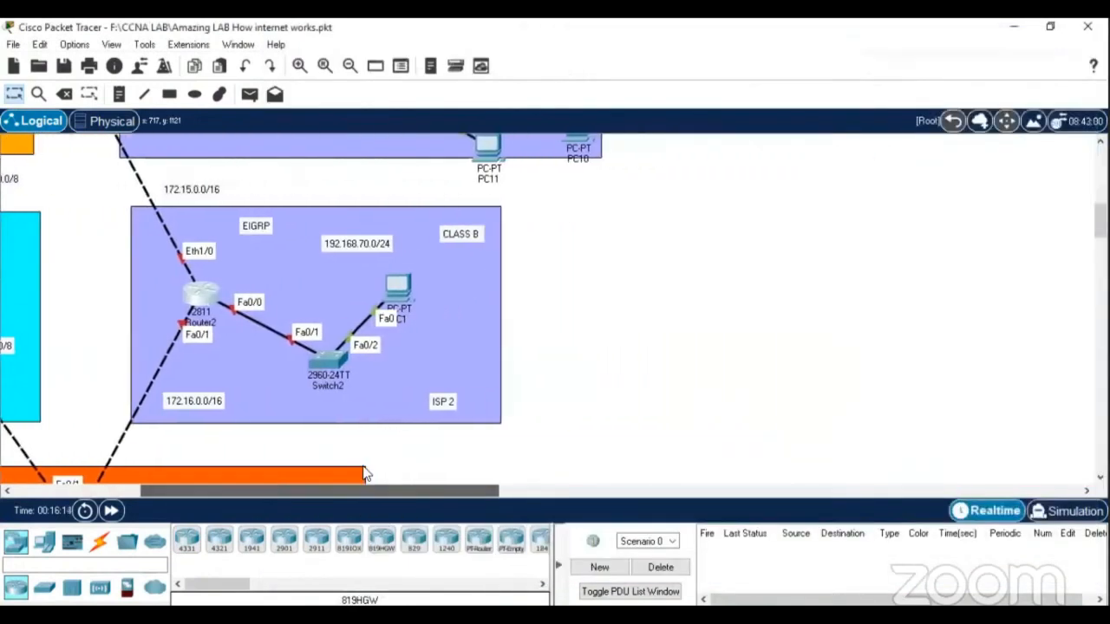
Bring up Router7's command line and enter global configuration mode
left_click(657, 542)
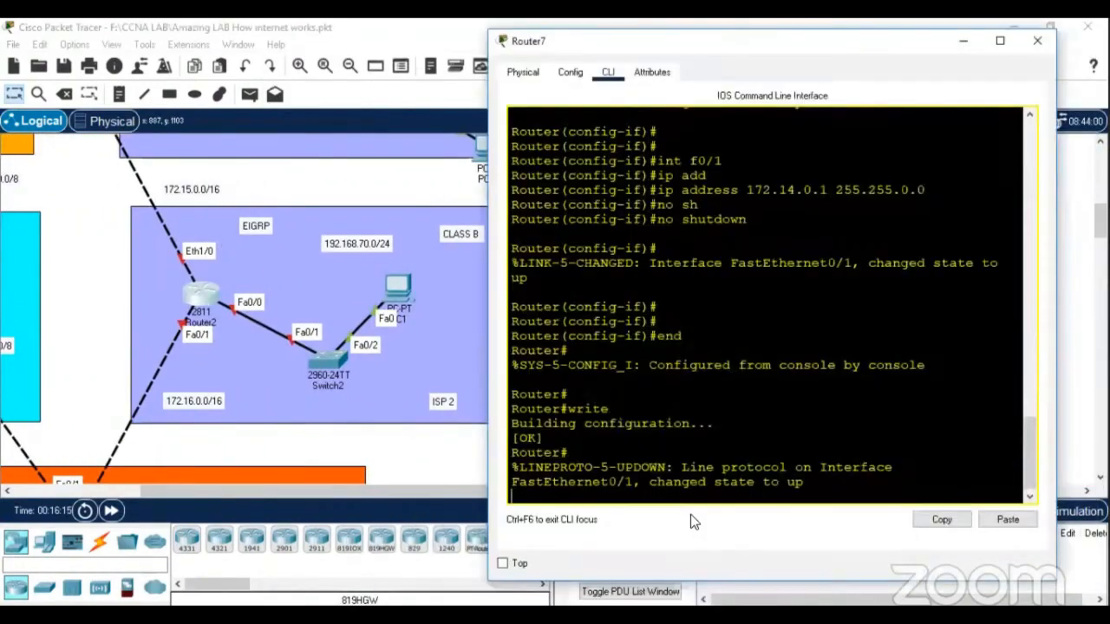
key("Return")
key("Return")
key("Return")
key("Return")
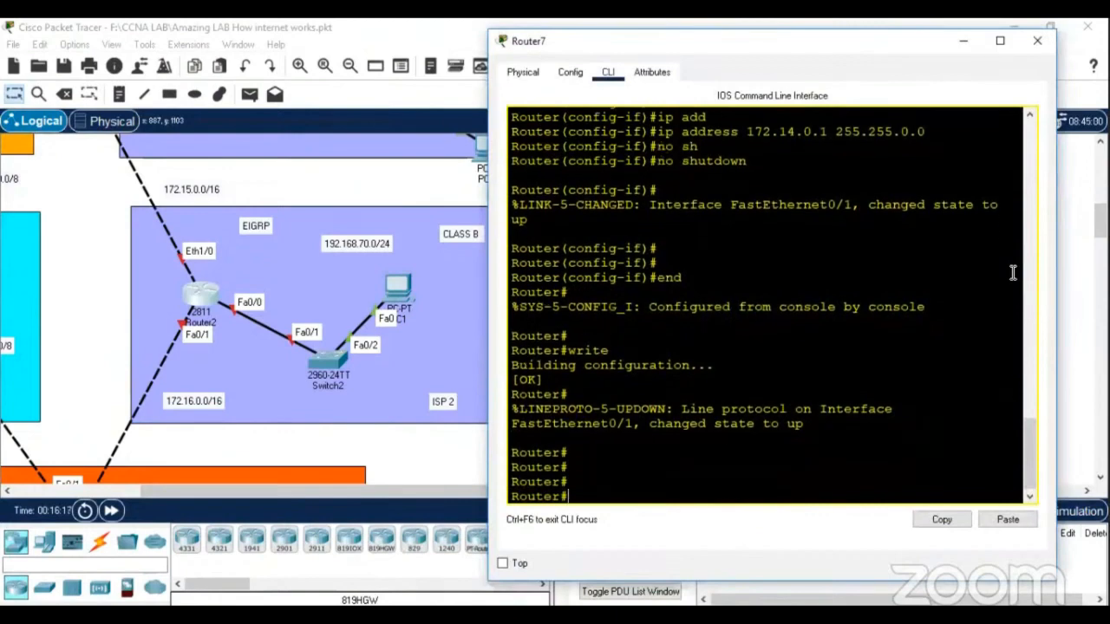
type("conf")
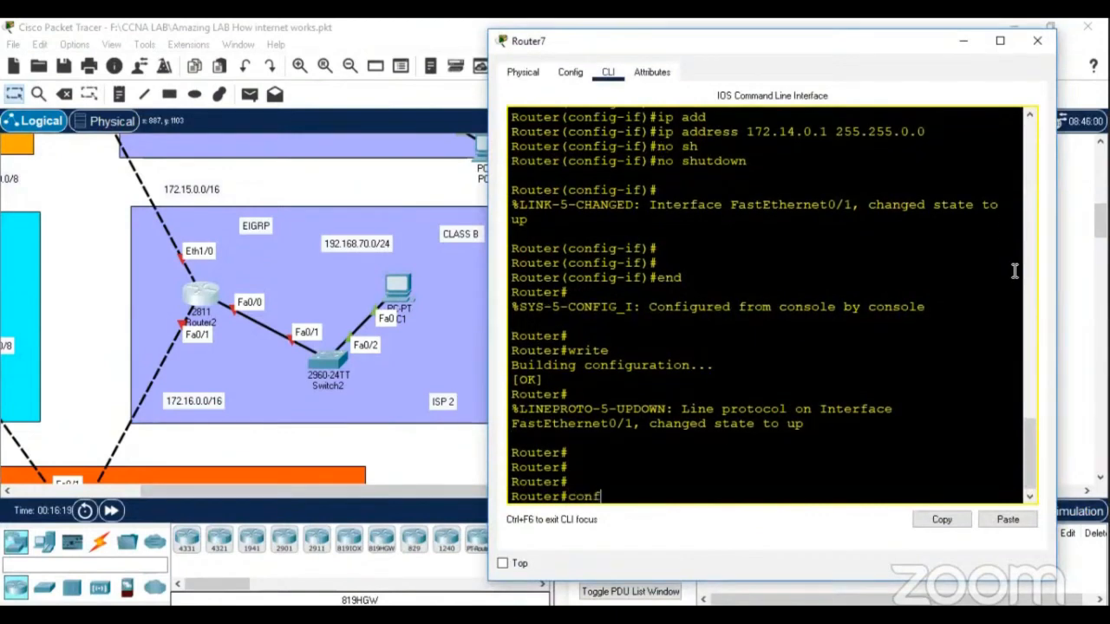
type(" t")
key("Return")
Try to select interface Ethernet 1/0 on Router7 and begin an IP address command
type("int")
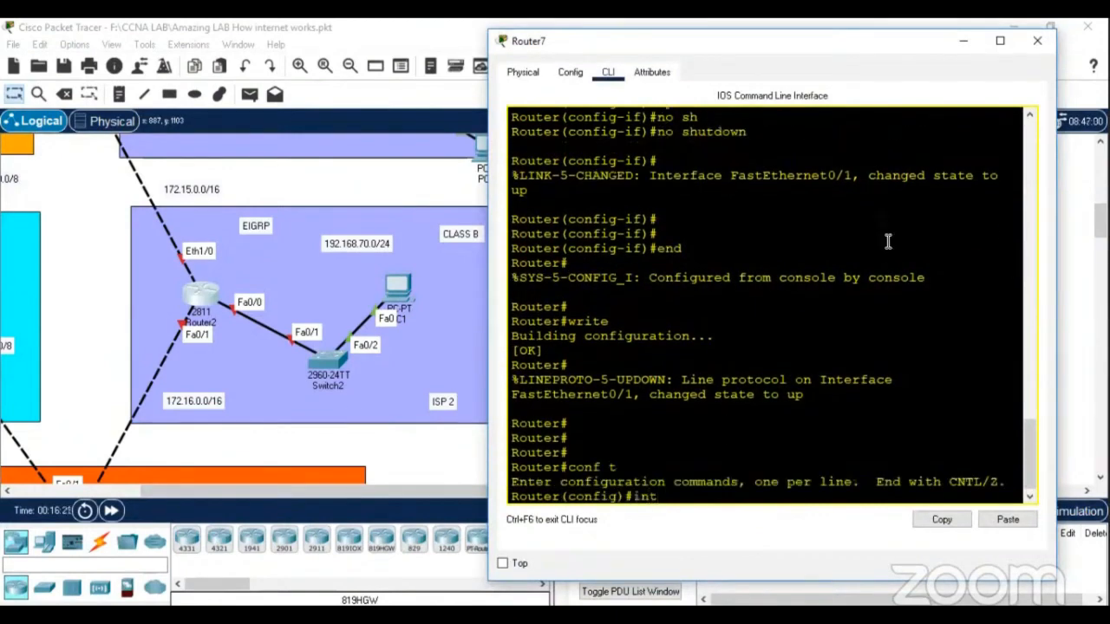
type(" e")
key("Tab")
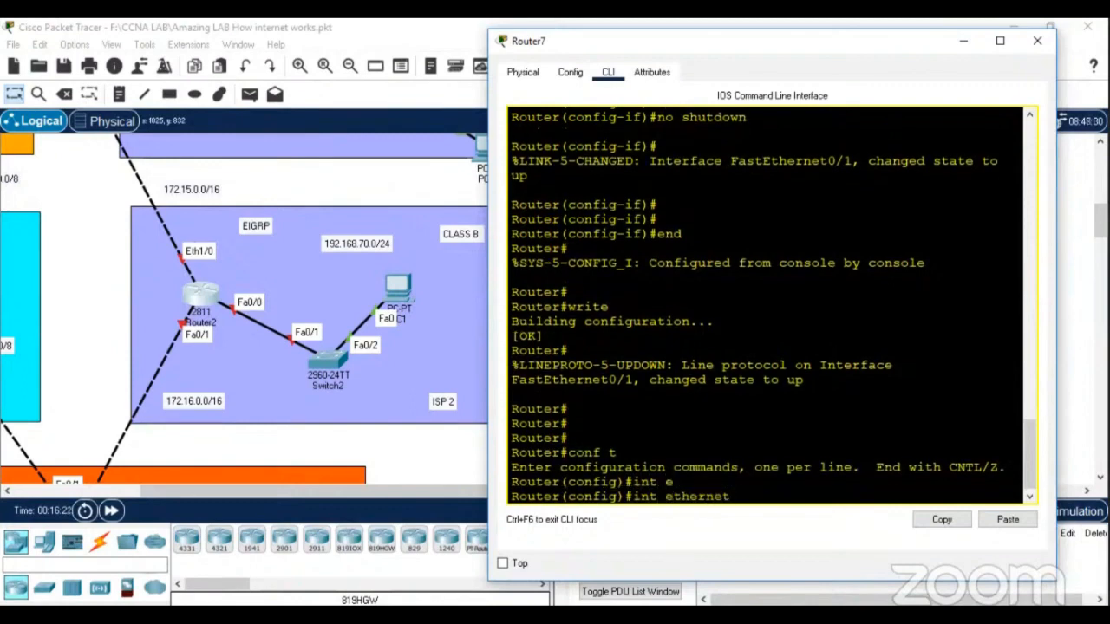
type("1/0")
key("Return")
type("ip")
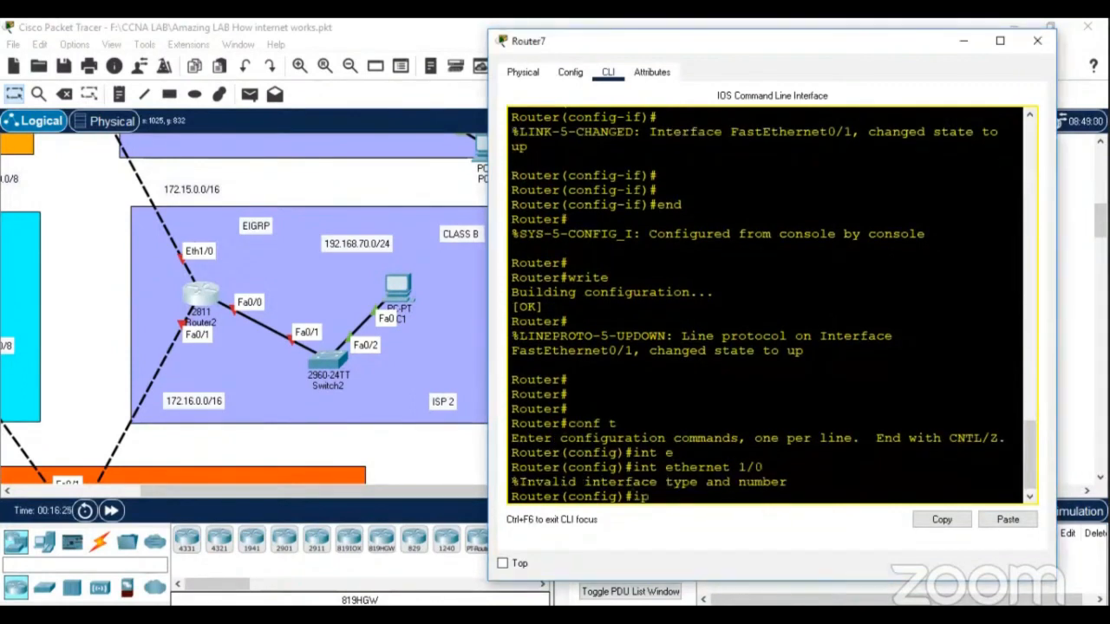
type(" add")
key("Tab")
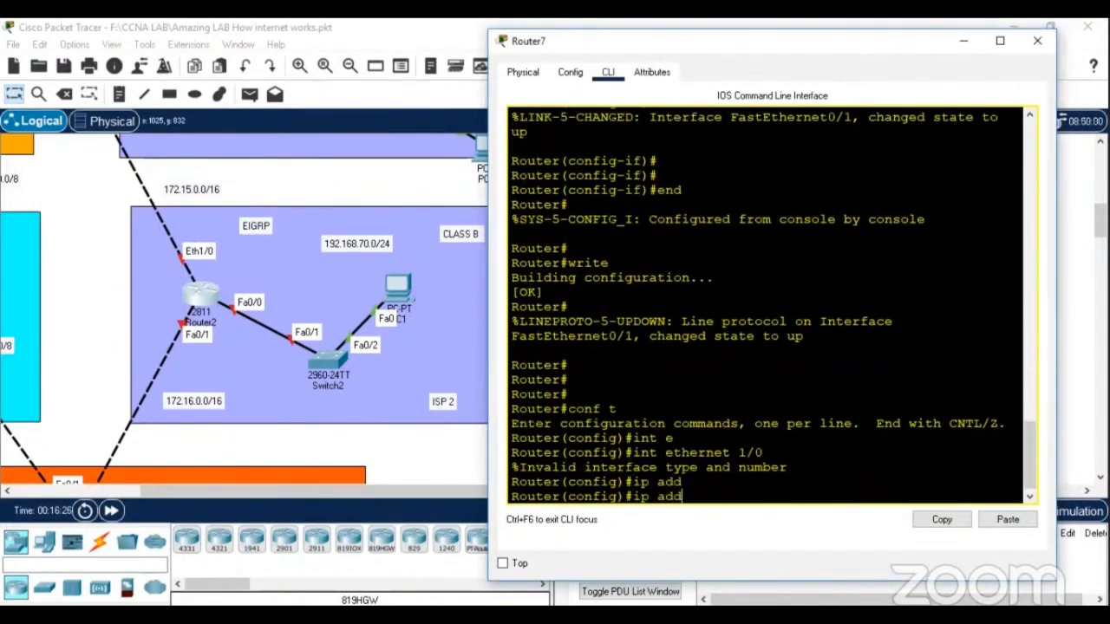
Clear the partial command and try to select the Ethernet interface on Router7 as e1/0
key("BackSpace")
key("BackSpace")
key("BackSpace")
key("BackSpace")
key("BackSpace")
type("int e1/0")
key("Return")
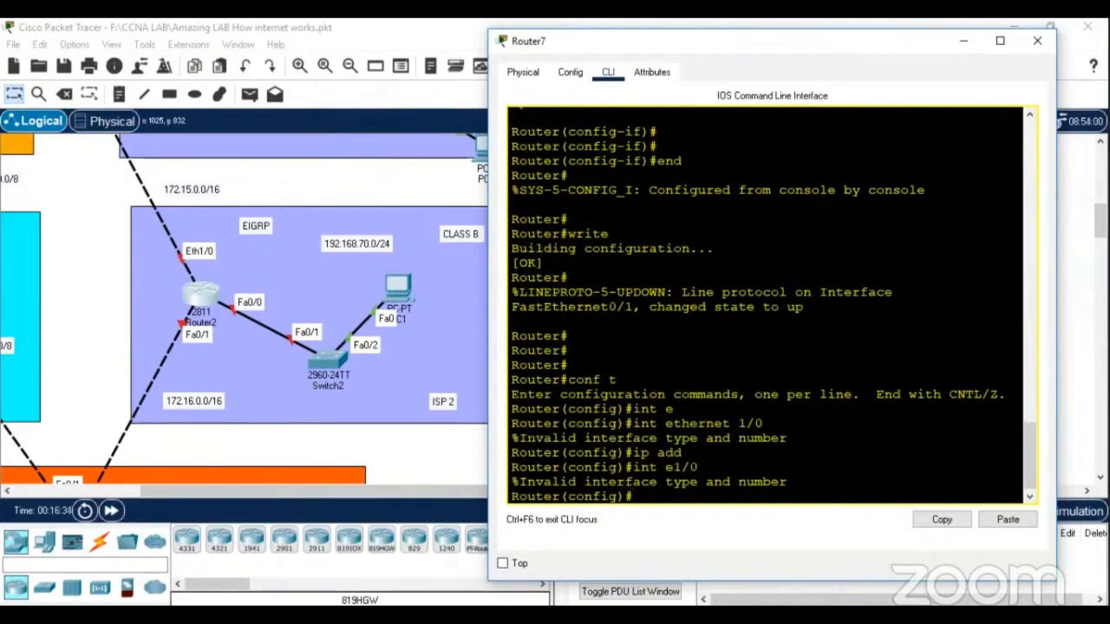
Try again to select the interface on Router7 under its full name, ethernet1/0
key("Up")
key("BackSpace")
key("BackSpace")
key("BackSpace")
key("Tab")
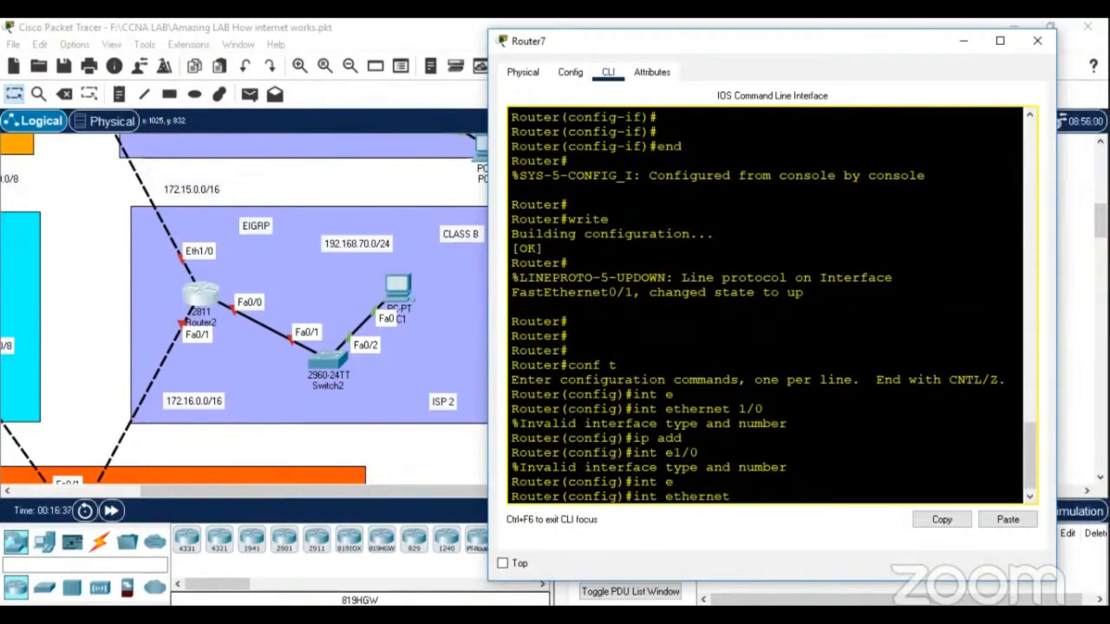
type("1/0")
key("Return")
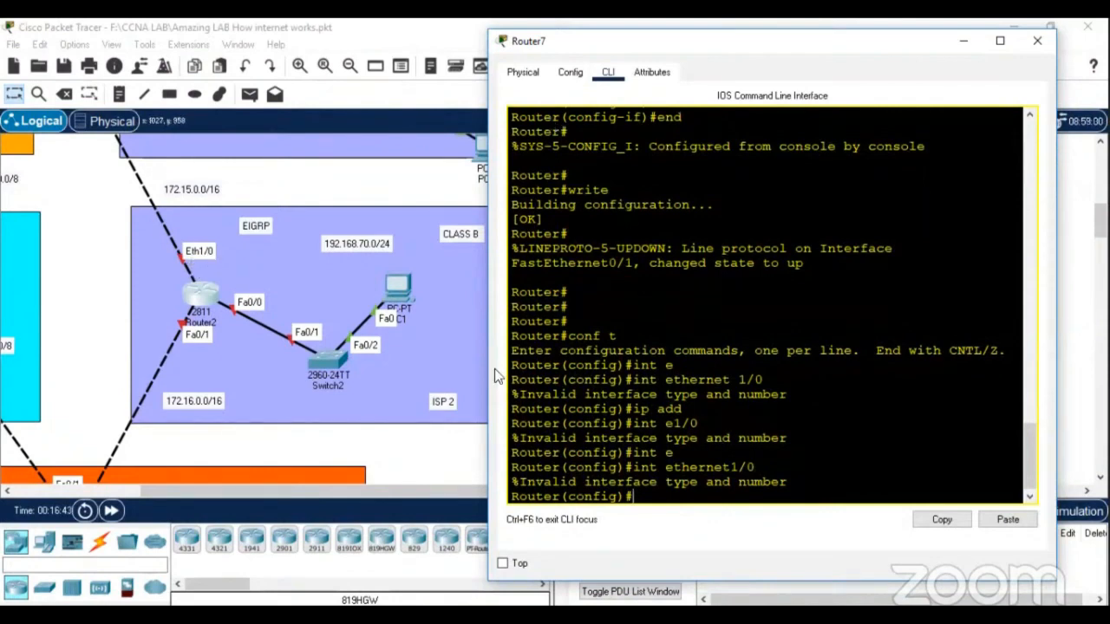
Highlight the last Ethernet 1/0 command on Router7 and exit global configuration mode
left_click_drag(665, 468, 819, 467)
left_click(824, 471)
left_click(733, 495)
type("exit")
key("Return")
key("Return")
key("Return")
key("Return")
key("Return")
Display Router7's brief IP interface summary to check which interfaces it has
type("sho")
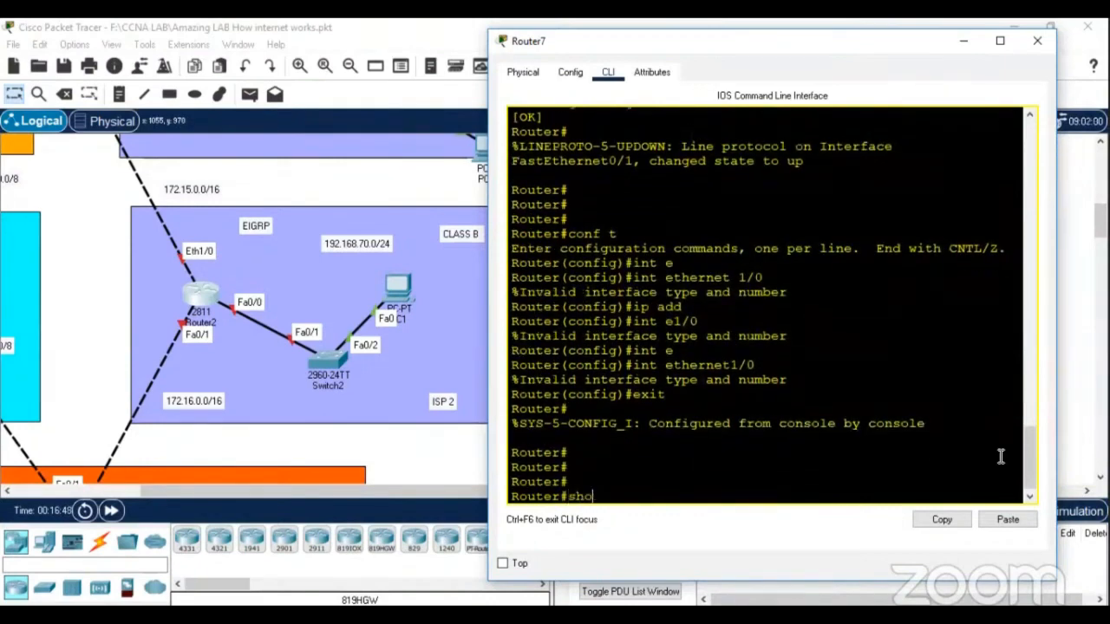
key("BackSpace")
key("BackSpace")
key("BackSpace")
type("sj")
key("BackSpace")
key("BackSpace")
type("show ip int br")
key("Return")
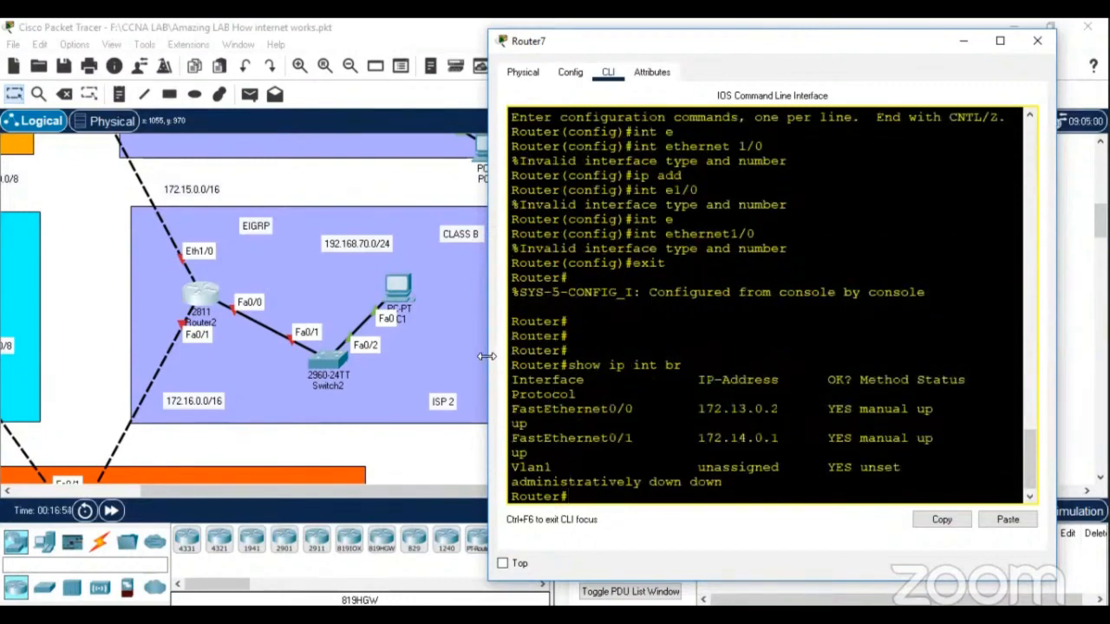
Open the command line of Router2 in the EIGRP area of ISP 2 and start its console session
left_click_drag(487, 355, 346, 464)
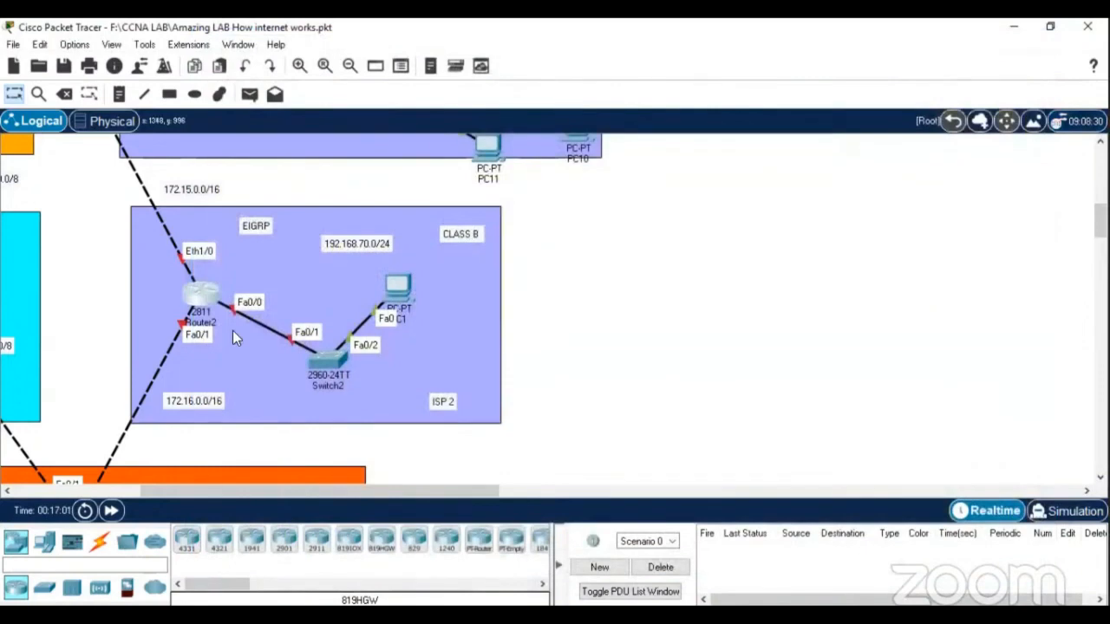
left_click(199, 295)
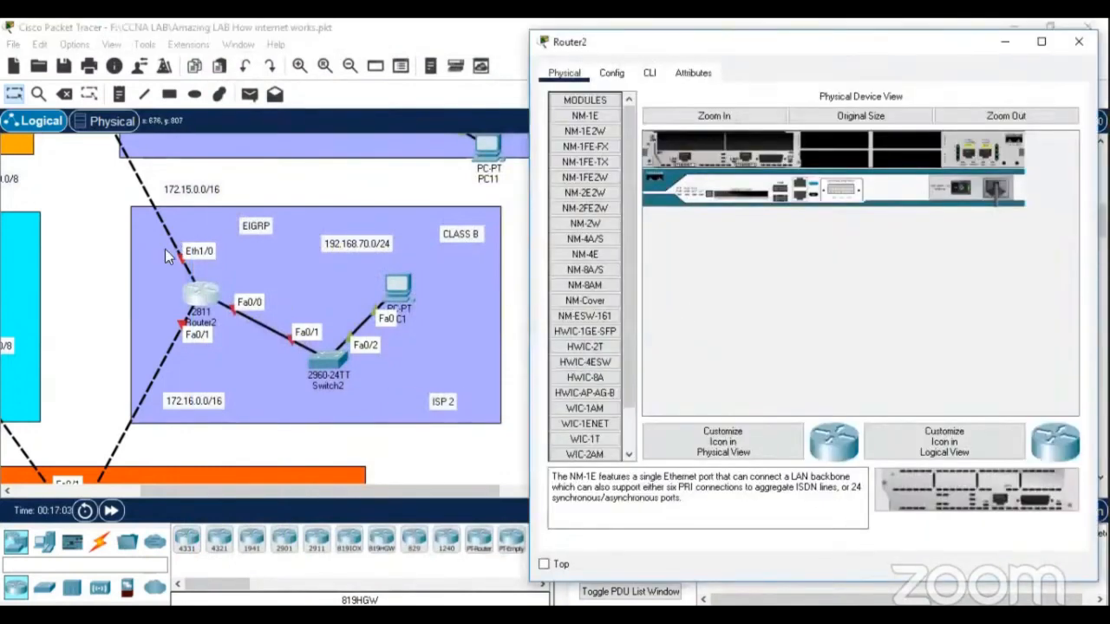
left_click(649, 73)
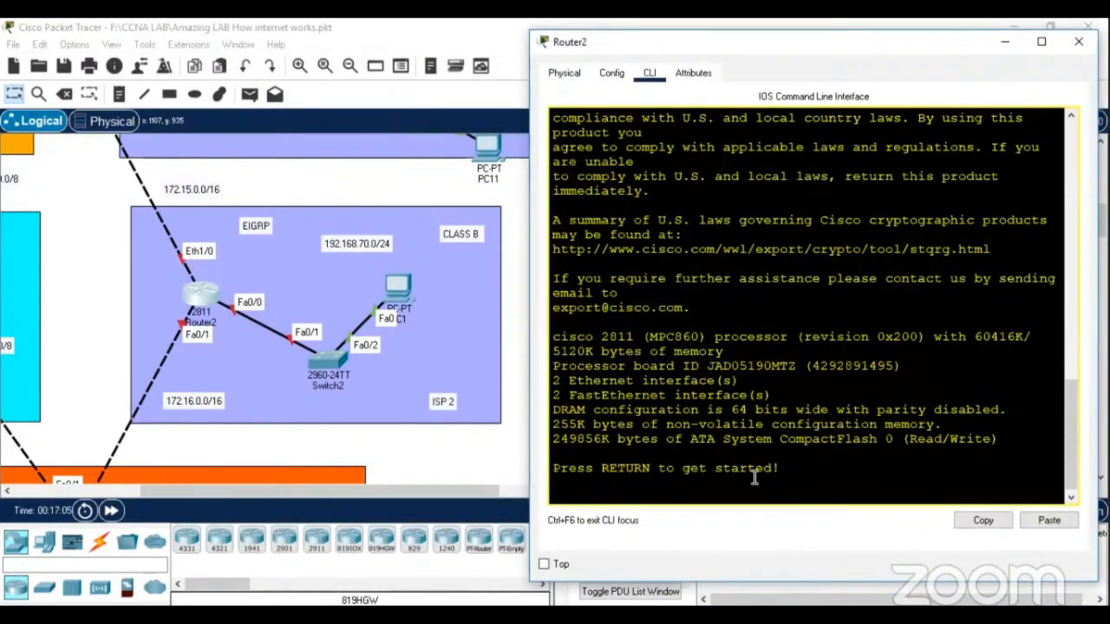
key("Return")
key("Return")
key("Return")
key("Return")
key("Return")
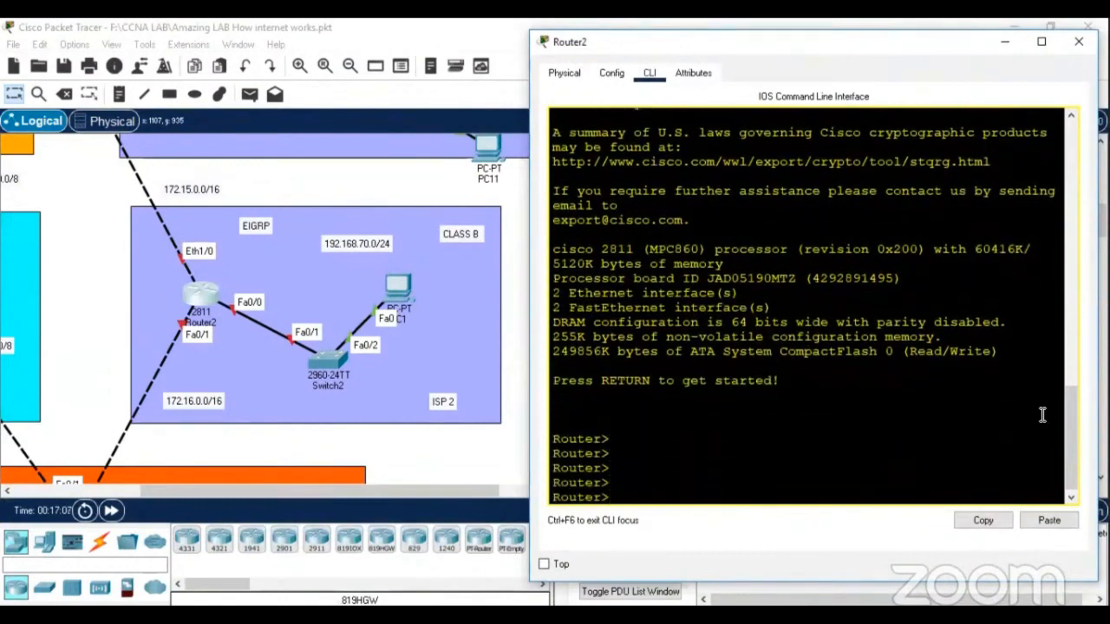
Enter privileged EXEC mode on Router2
type("en")
key("Return")
key("Return")
key("Return")
key("Return")
key("Return")
key("Return")
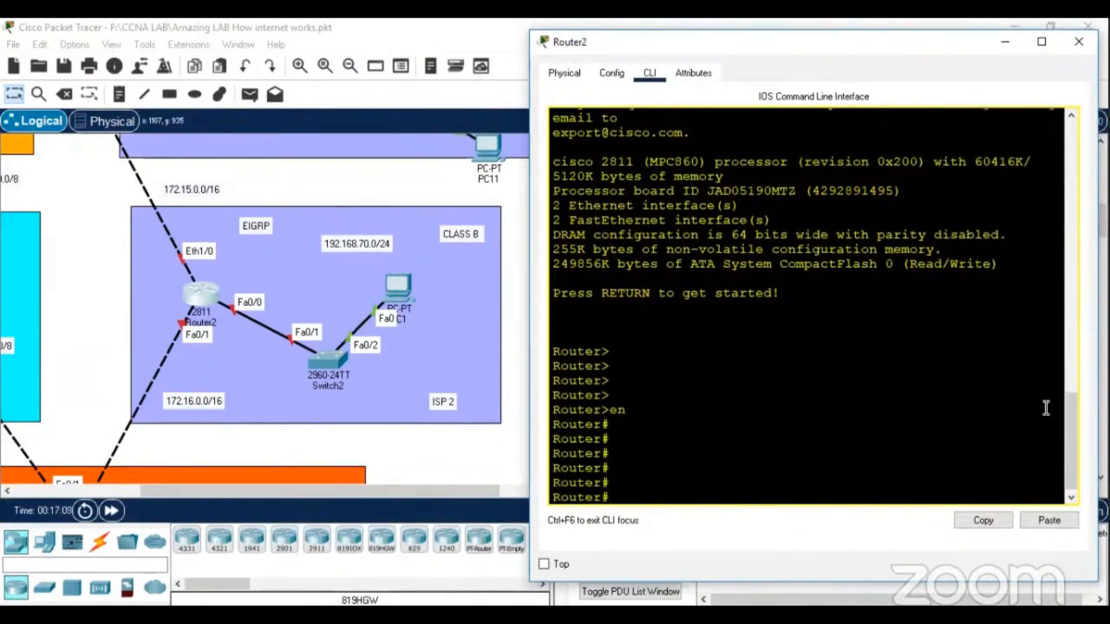
Display Router2's brief IP interface summary and examine its FastEthernet and Ethernet rows in a widened window
type("show ip int br")
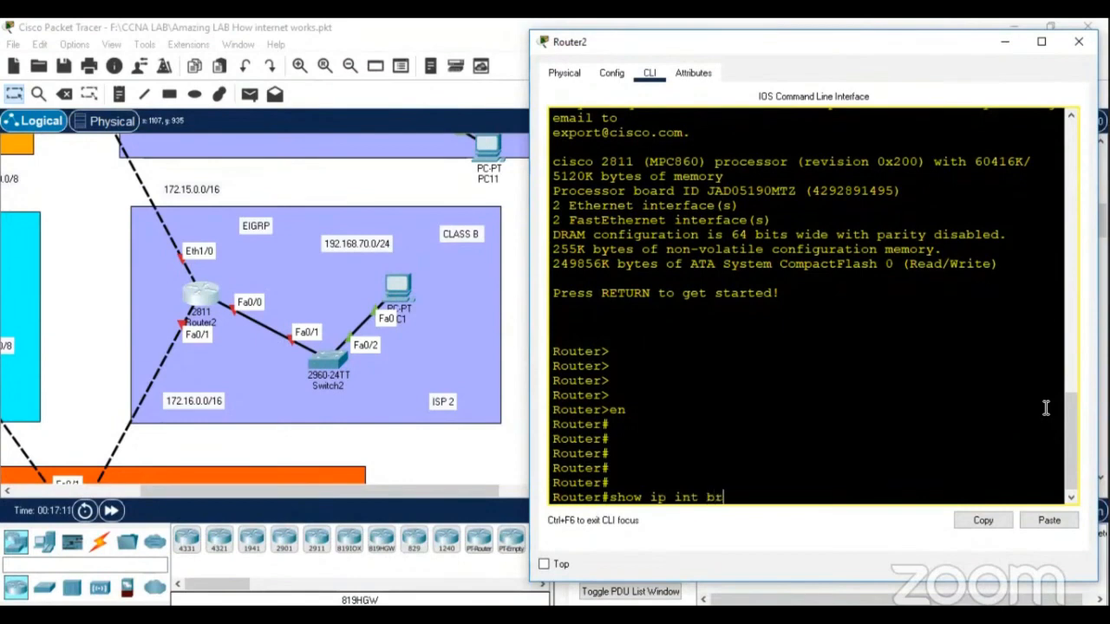
key("Return")
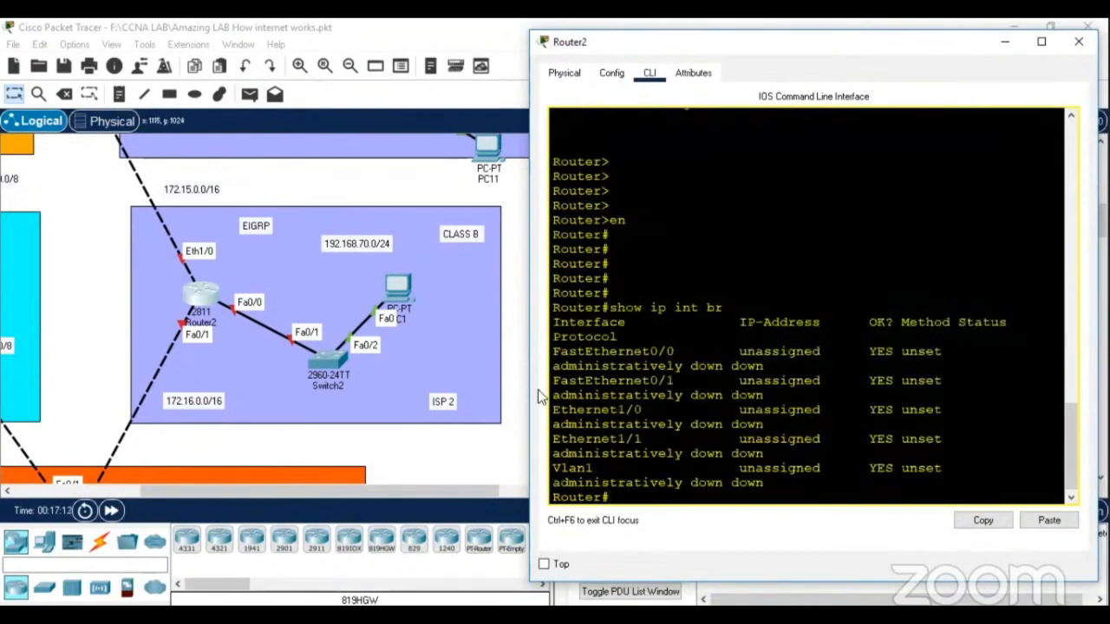
left_click_drag(530, 390, 77, 392)
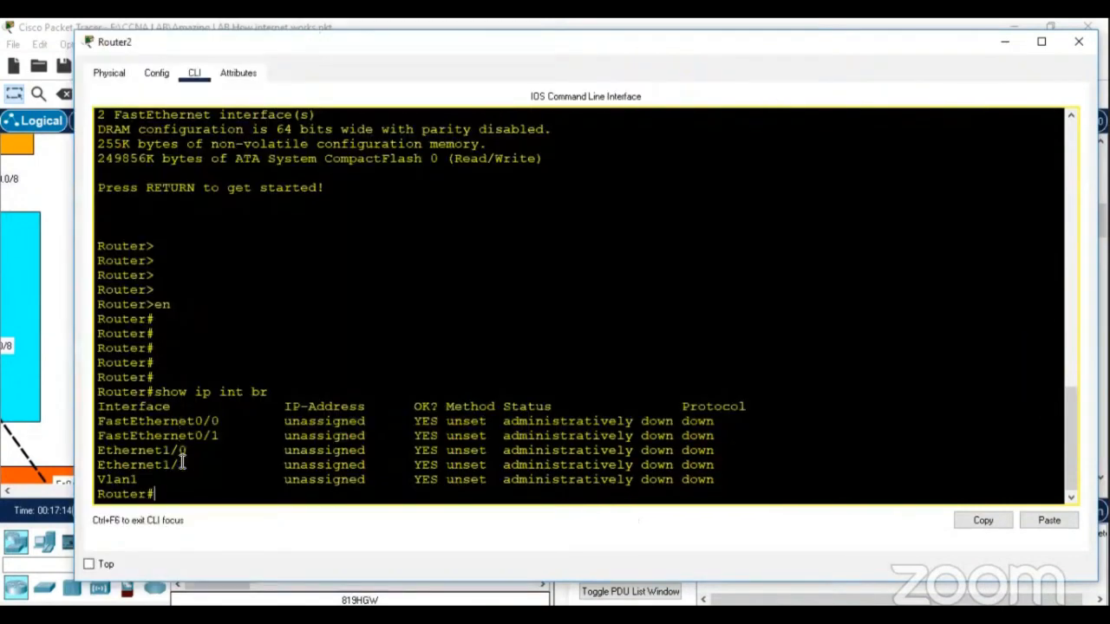
left_click_drag(99, 435, 716, 465)
left_click(420, 454)
left_click(1079, 42)
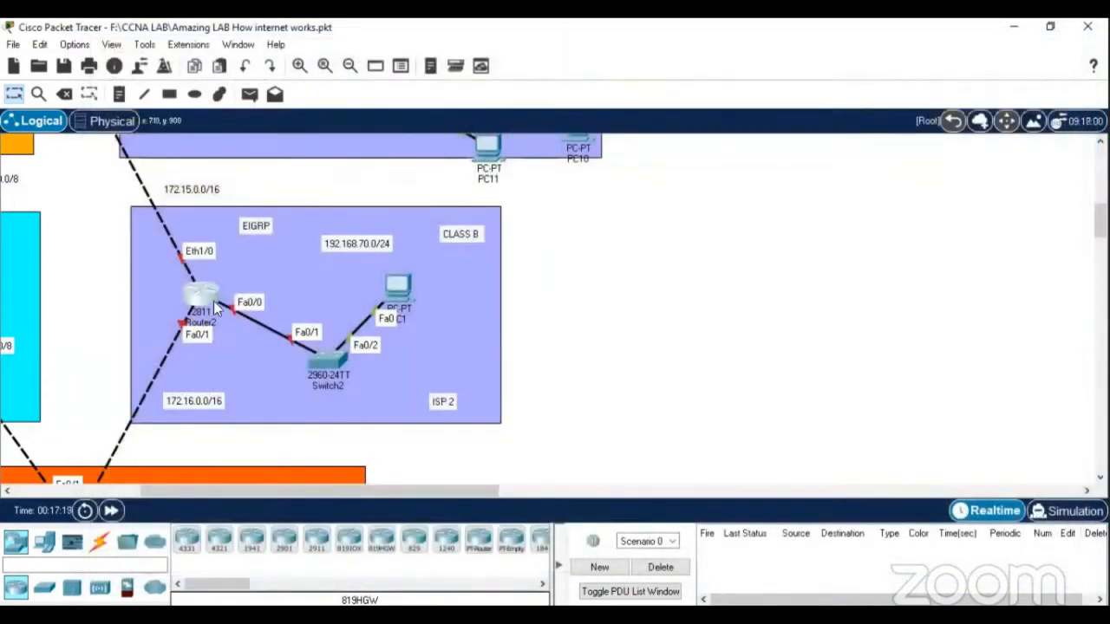
Reopen Router2's command line and place its window so the router's links and network labels stay visible
scroll(328, 287, "up", 4)
scroll(327, 286, "down", 2)
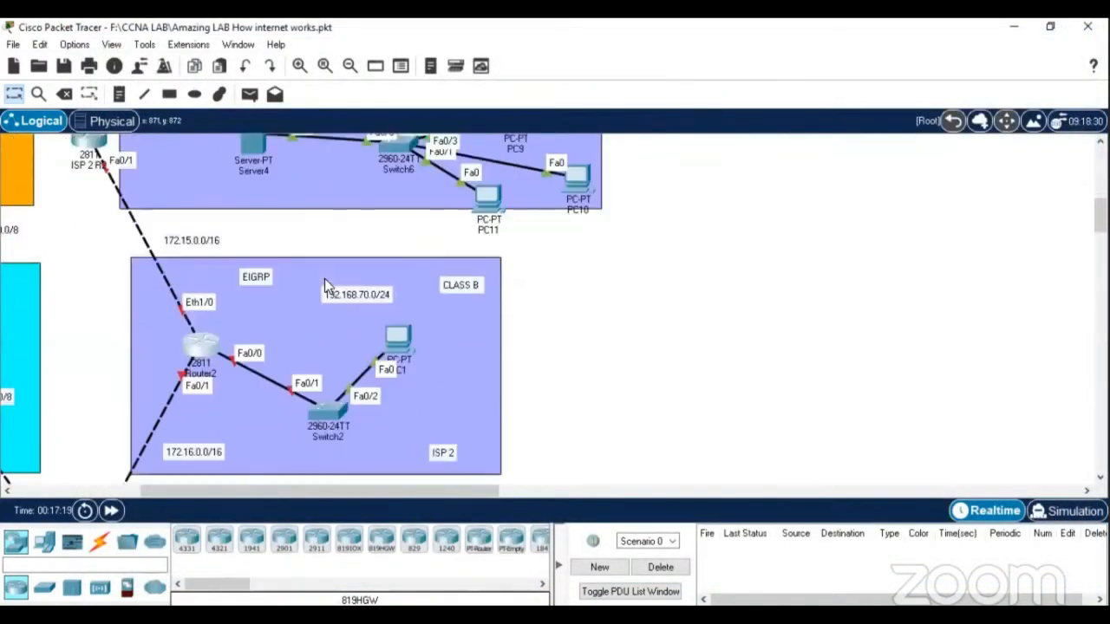
left_click(211, 354)
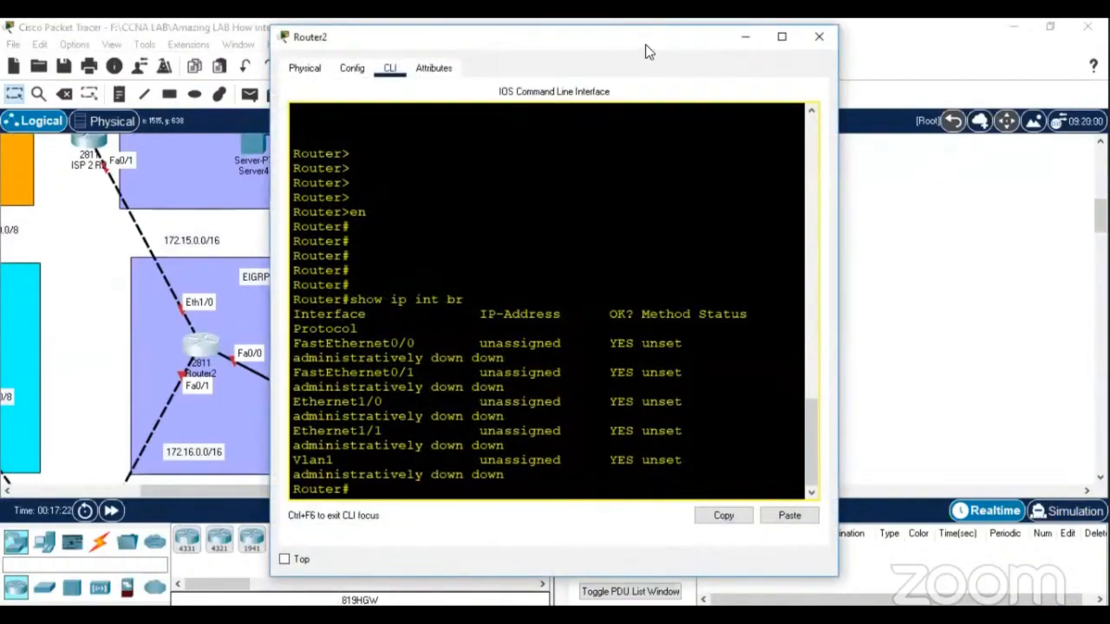
double_click(645, 44)
left_click(1049, 28)
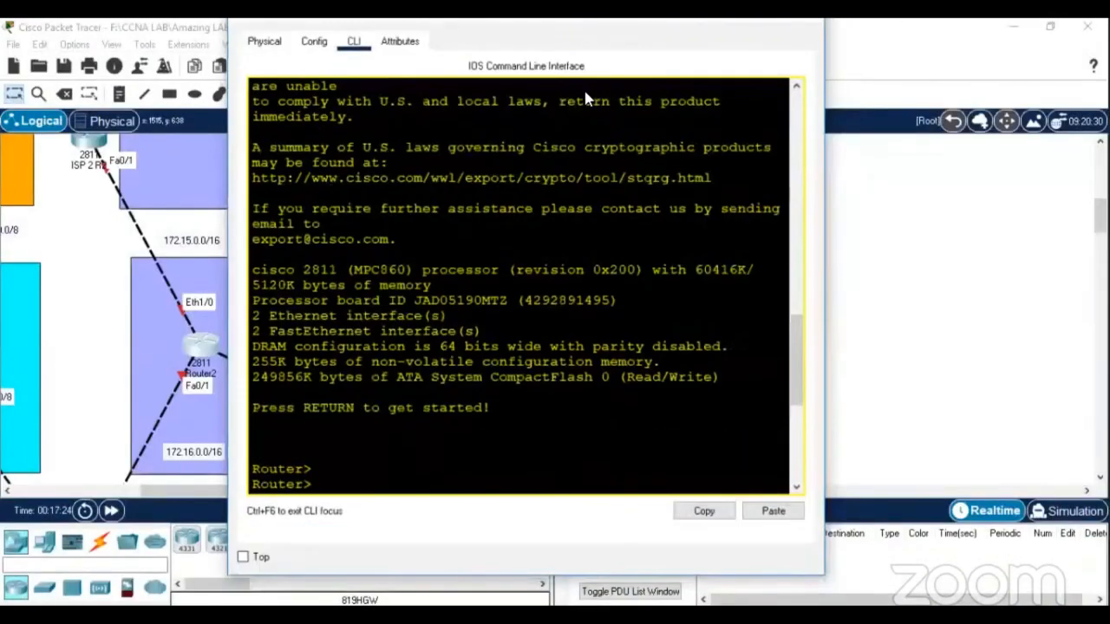
left_click_drag(622, 50, 791, 43)
left_click(681, 456)
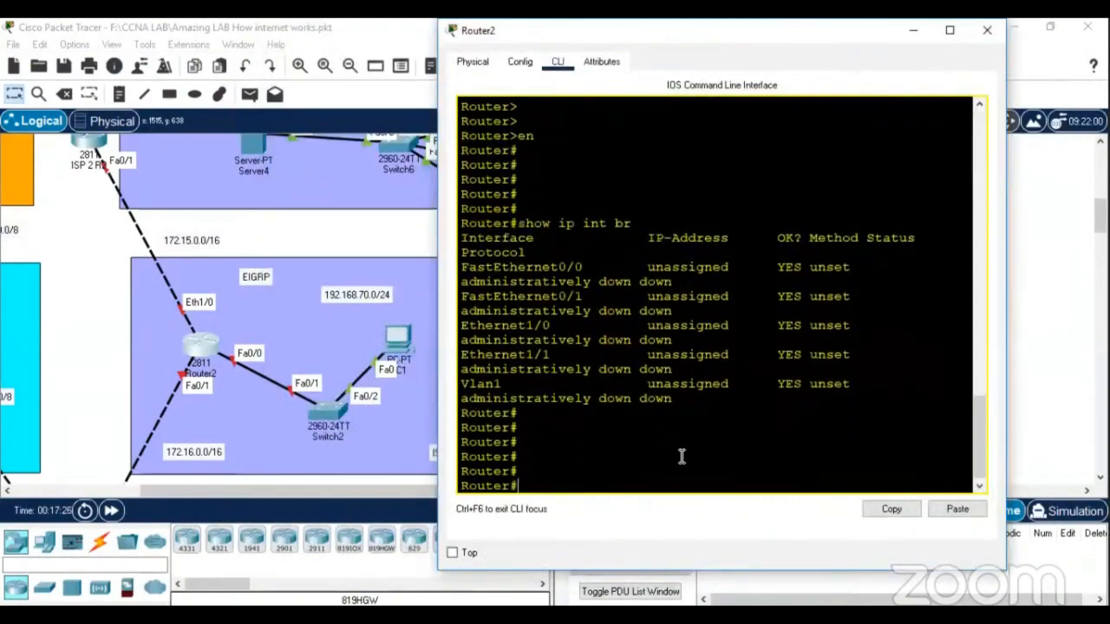
key("Return")
key("Return")
key("Return")
key("Return")
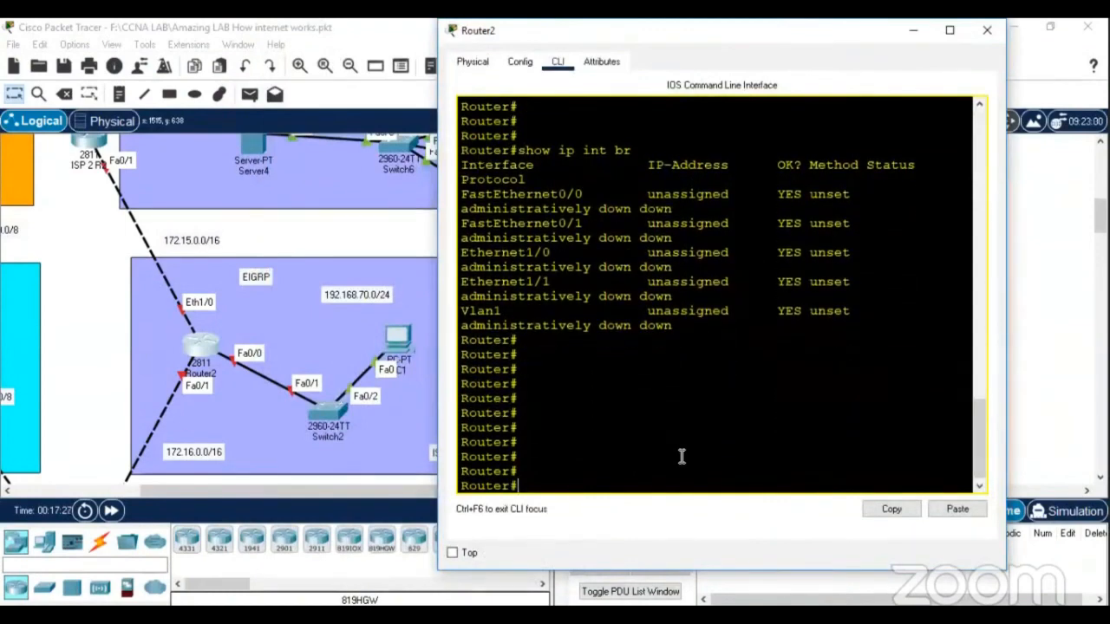
Enter global configuration mode on Router2 and select interface e1/0
type("conf t")
key("Return")
type("int ")
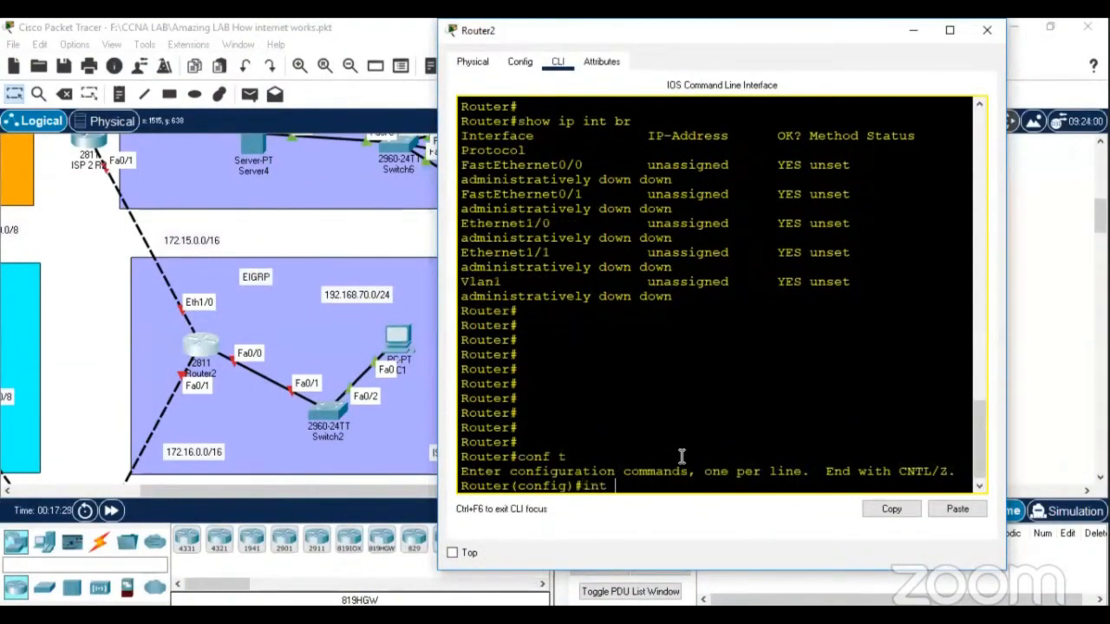
type("e1/0")
key("Return")
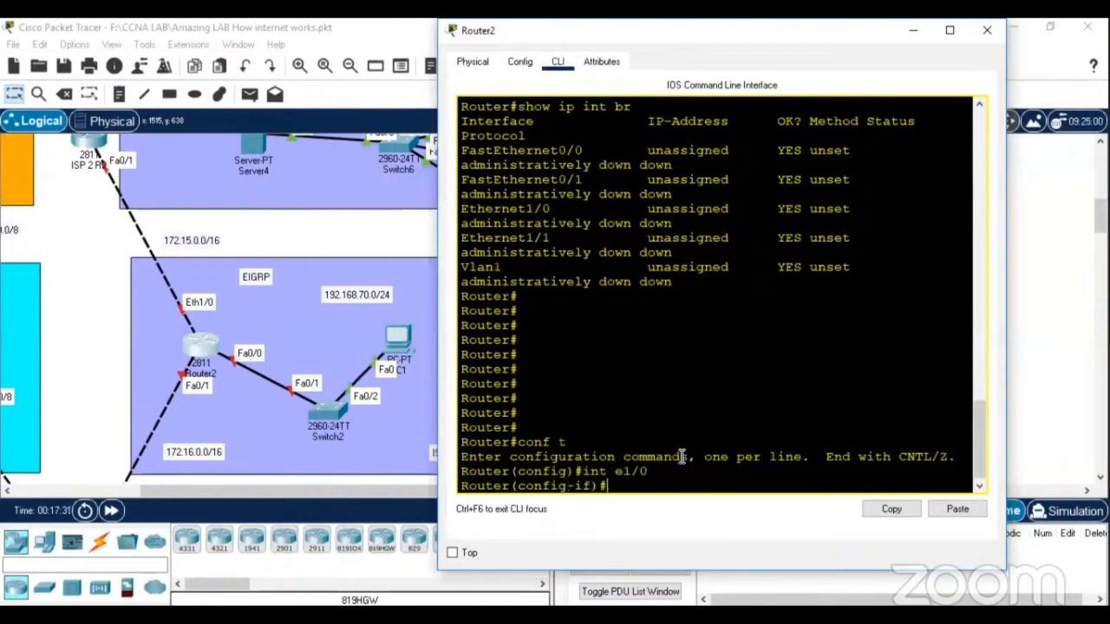
Assign IP address 172.15.0.2 with mask 255.255.0.0 to Router2's Ethernet 1/0 interface
type("ip add")
key("Tab")
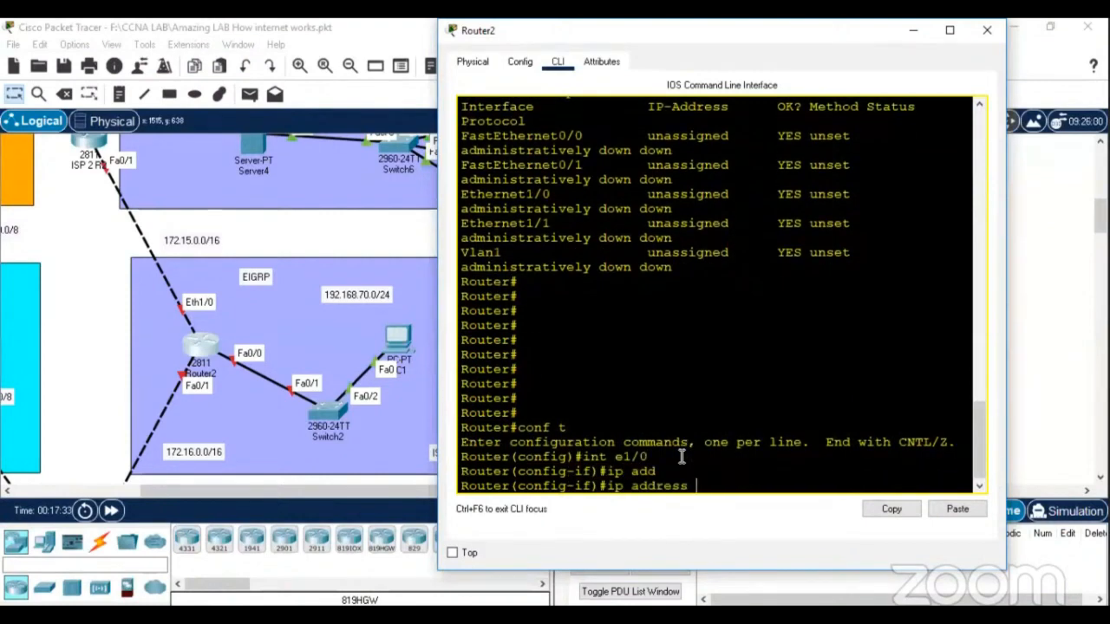
type("17")
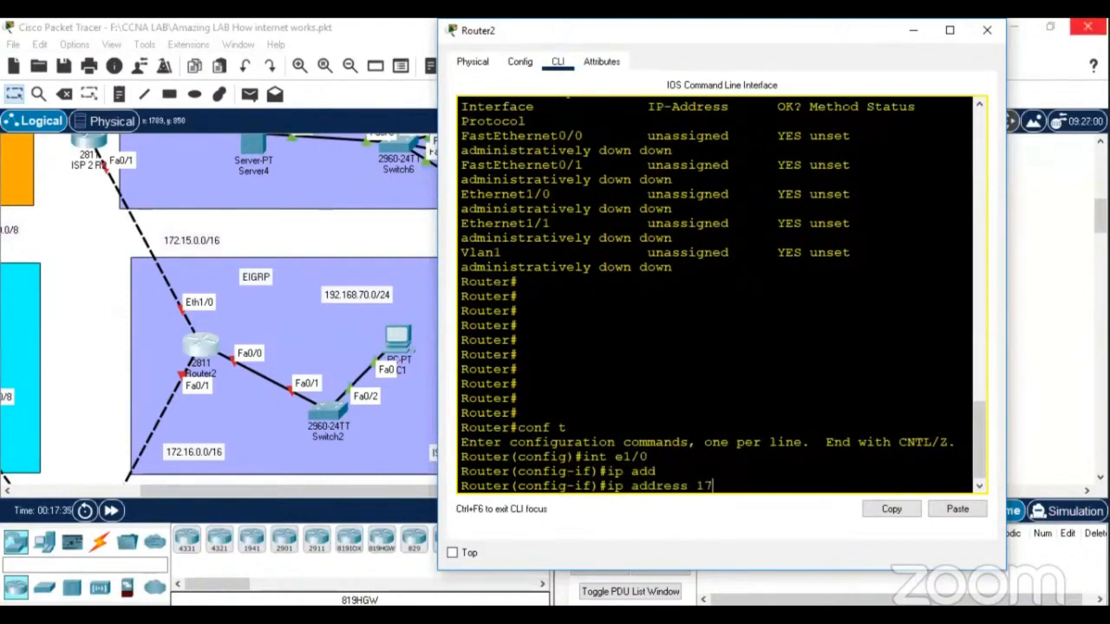
type("2.15.0.2 2")
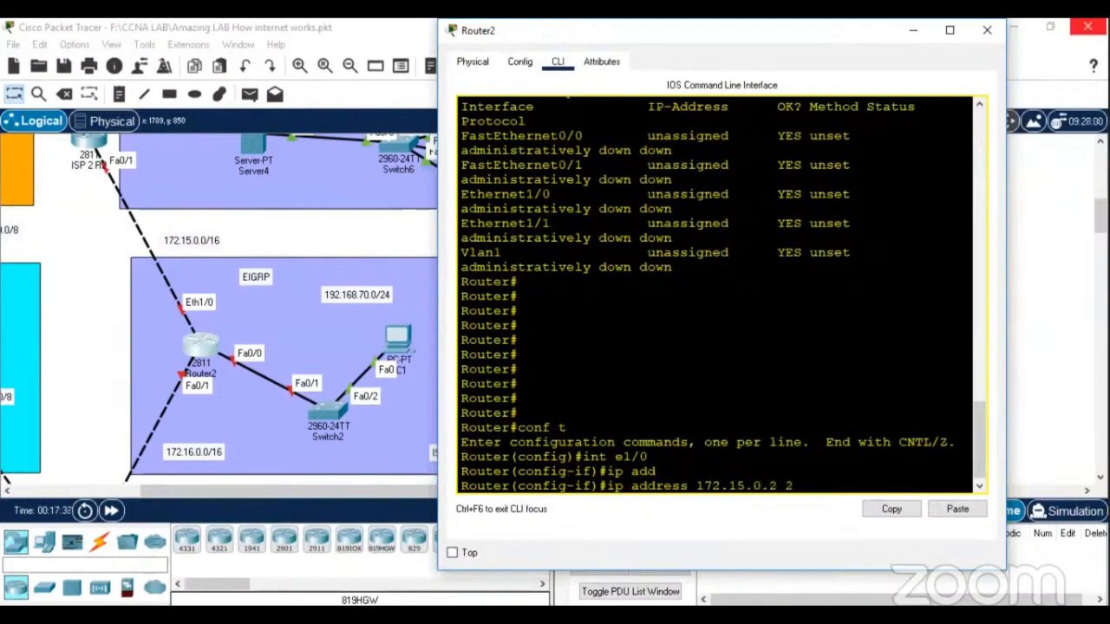
type("55.255.0")
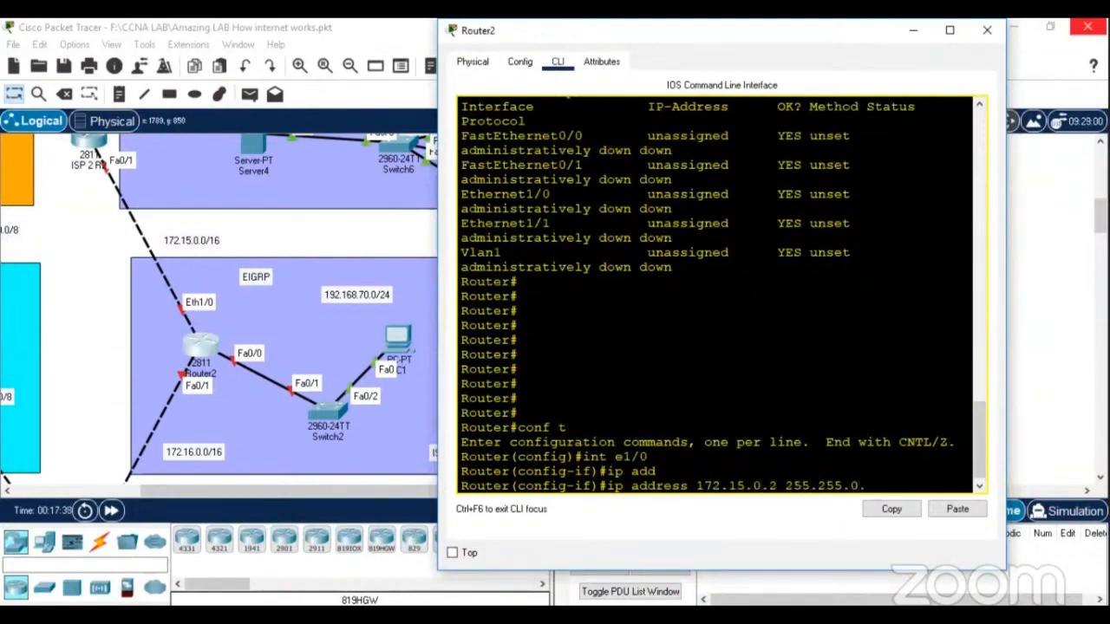
type(".0")
key("Return")
Enable Router2's Ethernet 1/0 interface with no shutdown
type("no sh")
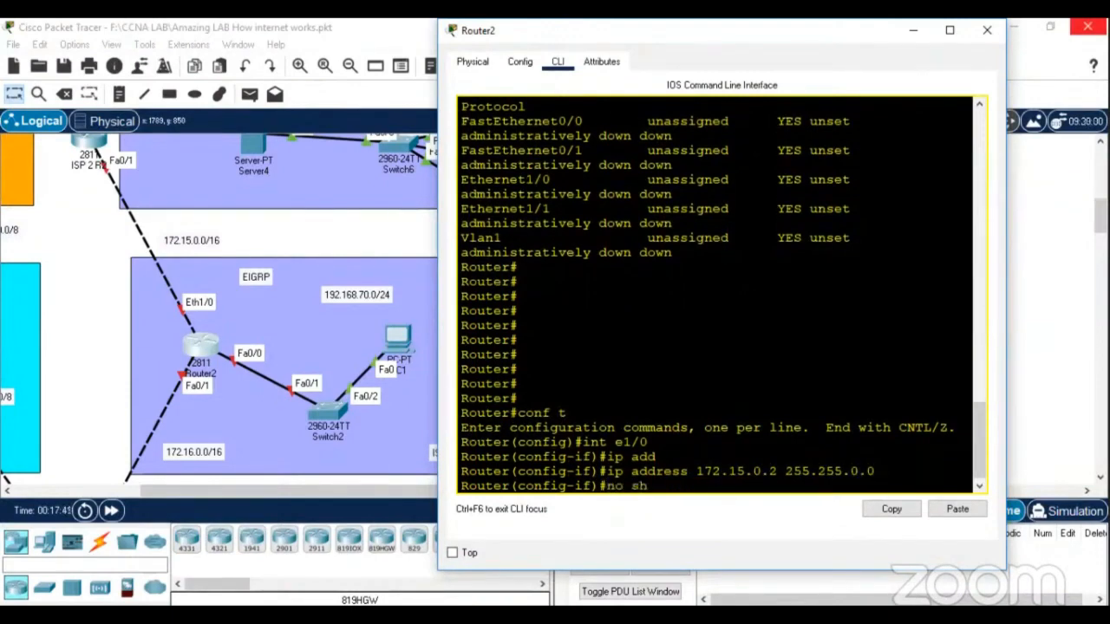
key("Tab")
key("Return")
key("Return")
key("Return")
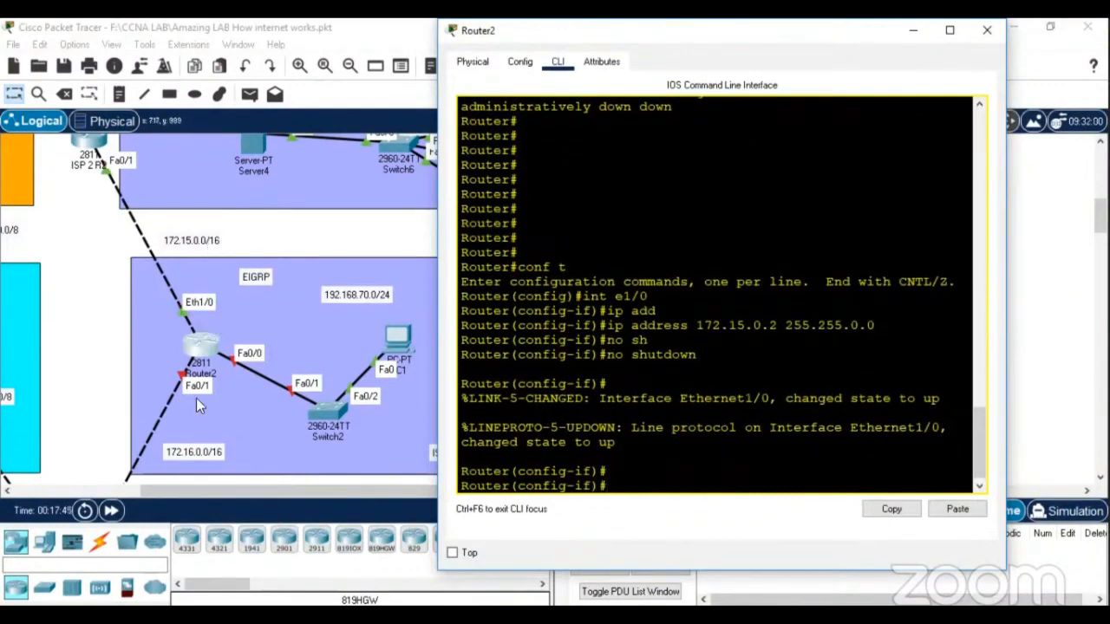
Select interface f0/1 on Router2 and assign it IP address 172.16.0.1 with mask 255.255.0.0
type("int")
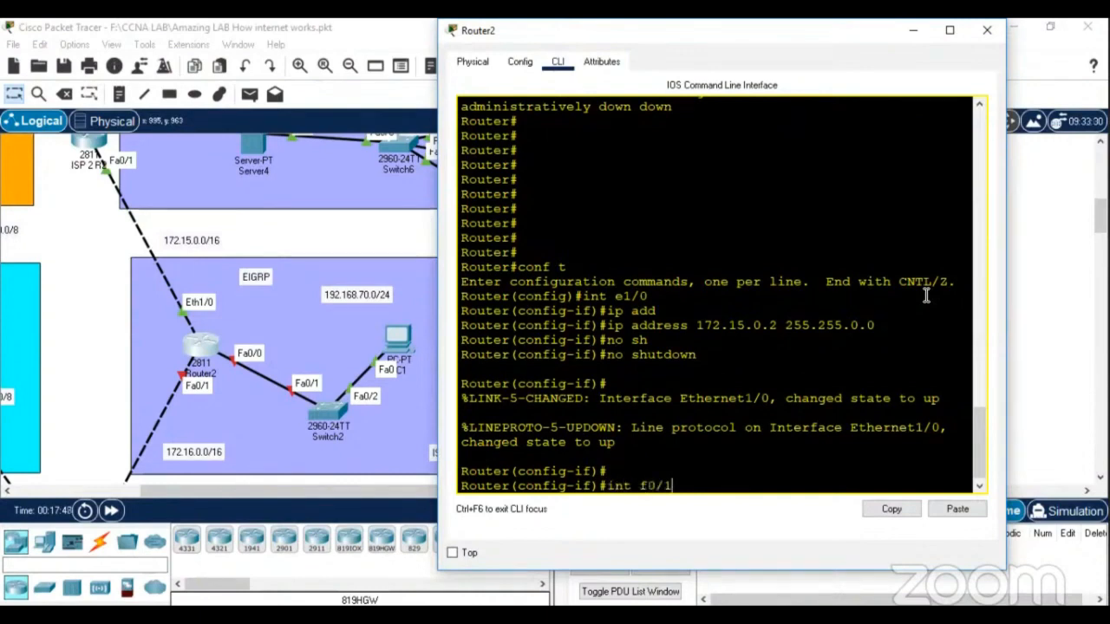
type(" f0/1")
key("Return")
type("ip add")
key("Tab")
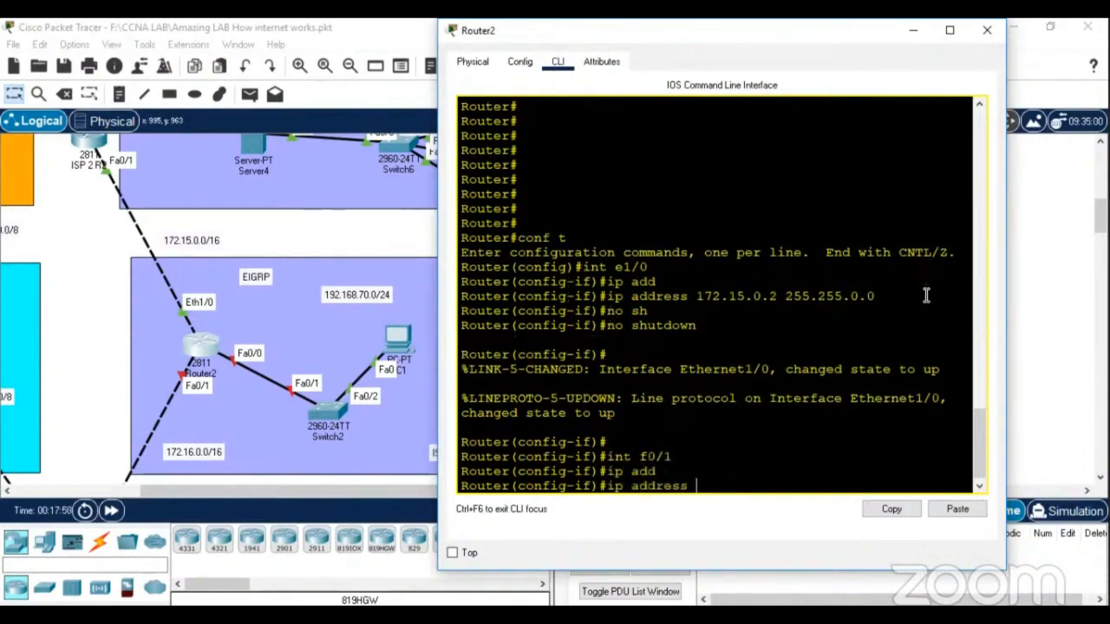
type("172.16.0.1 255.255.0.0")
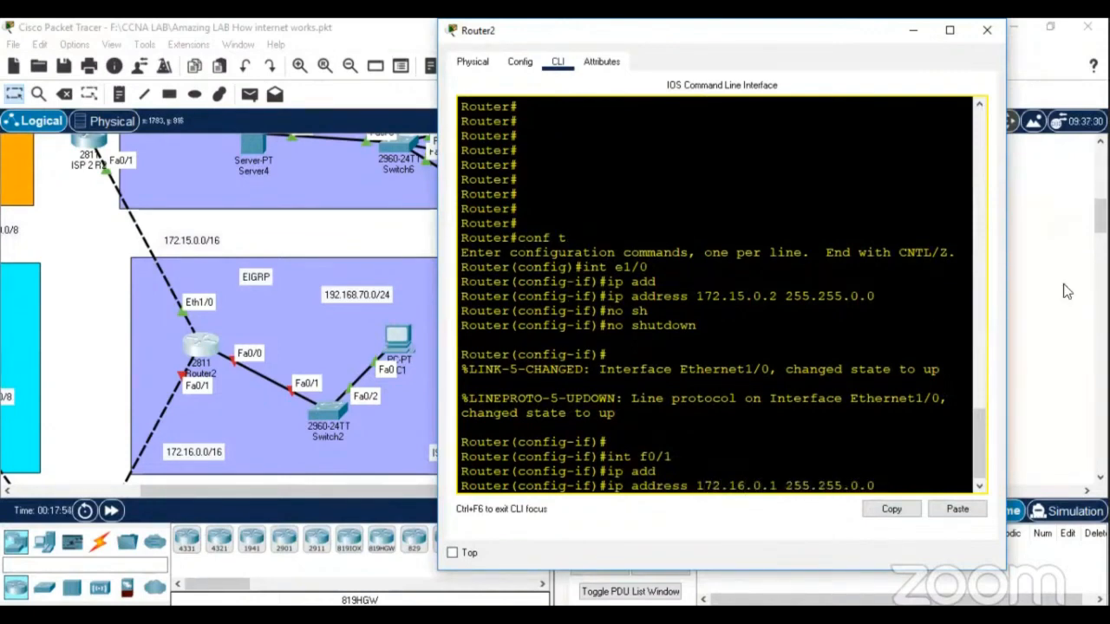
key("Return")
Enable Router2's FastEthernet 0/1 interface with no shutdown
type("no")
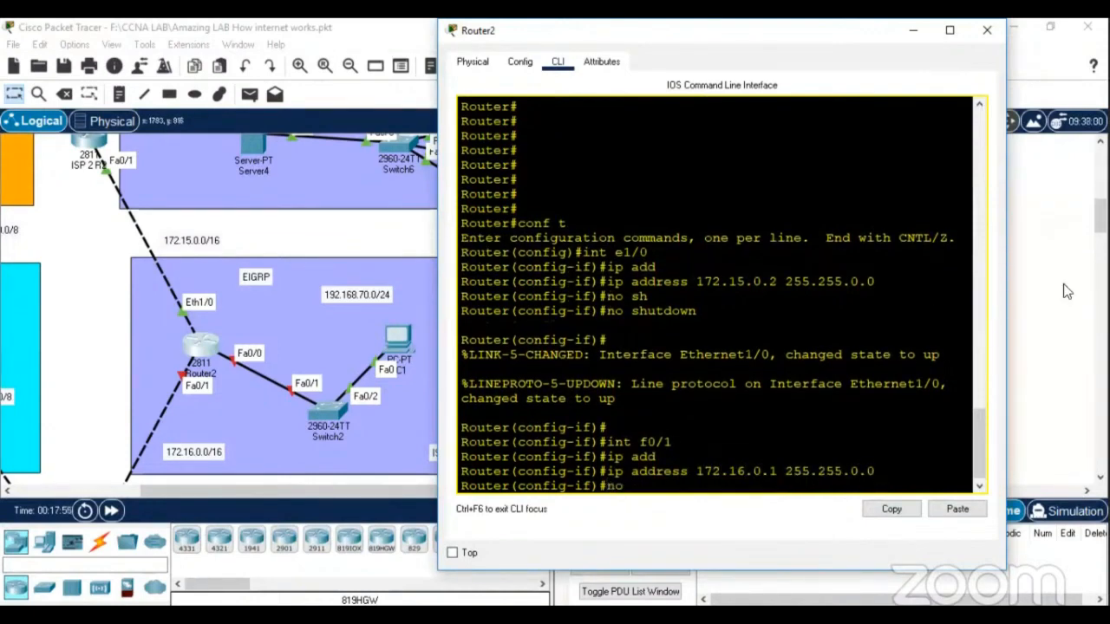
type(" sh")
key("Tab")
key("Return")
key("Return")
key("Return")
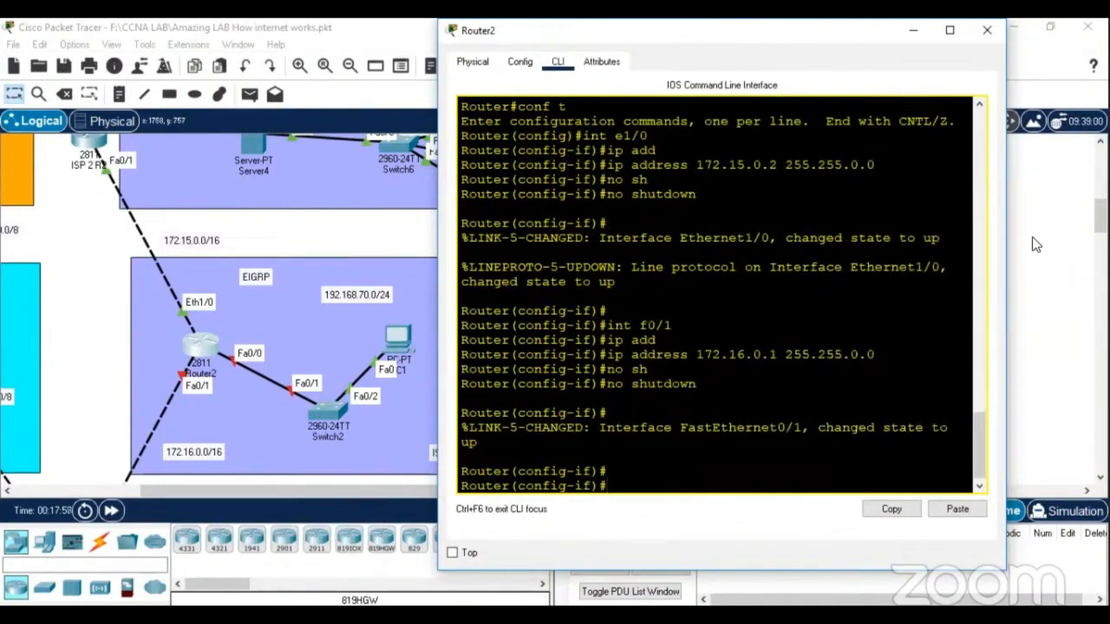
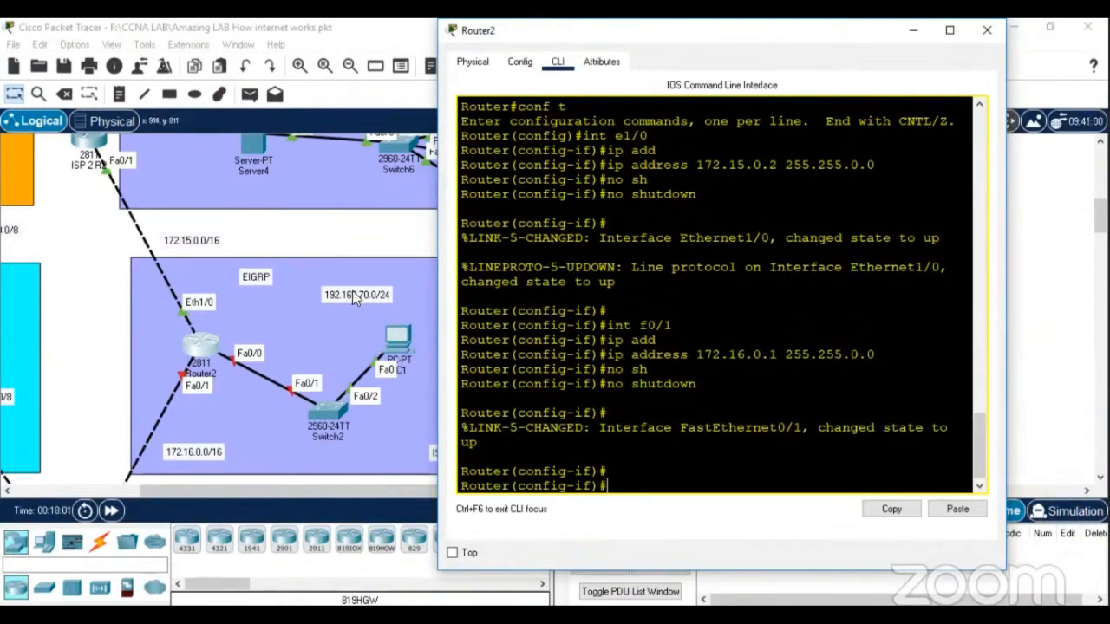
Select interface f0/0 on Router2 and assign it IP address 192.168.70.1 with mask 255.255.255.0
type("int ")
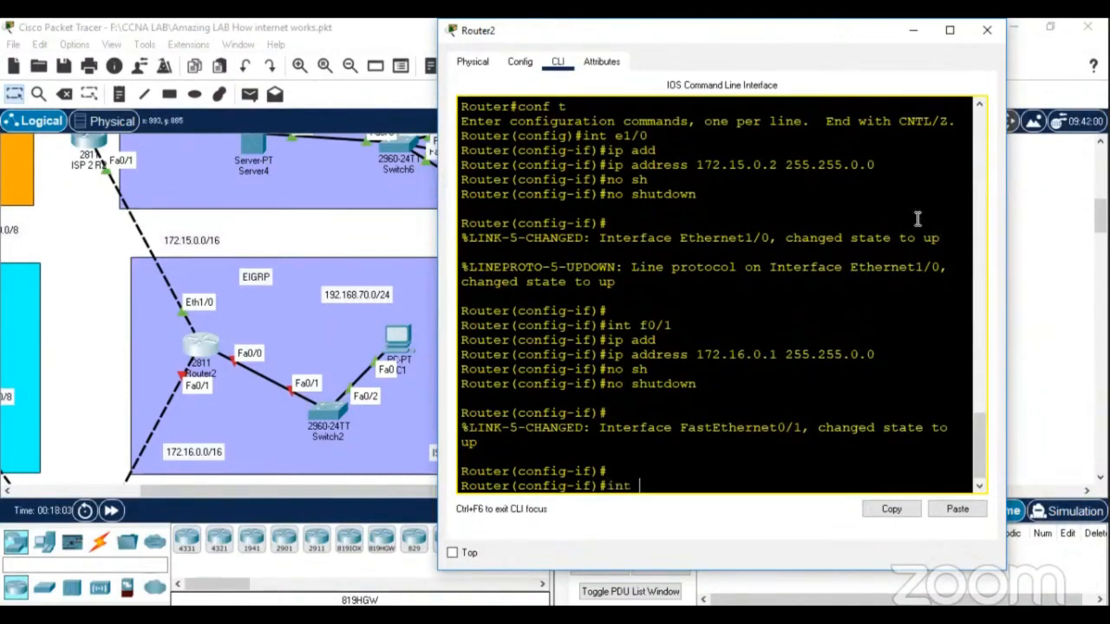
type("f0/0")
key("Return")
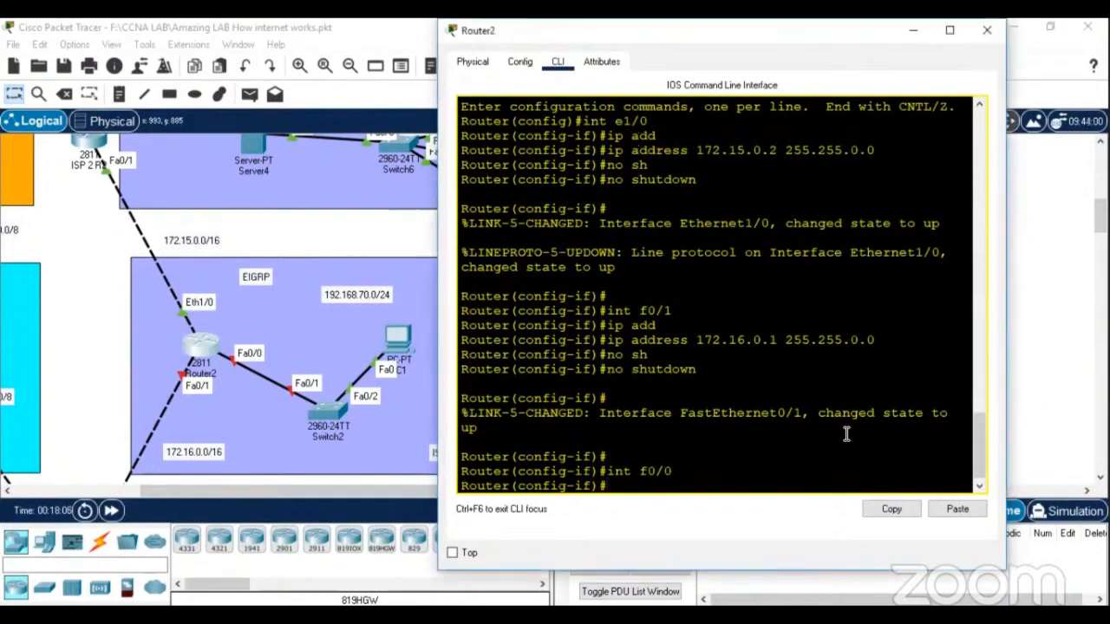
type("ip")
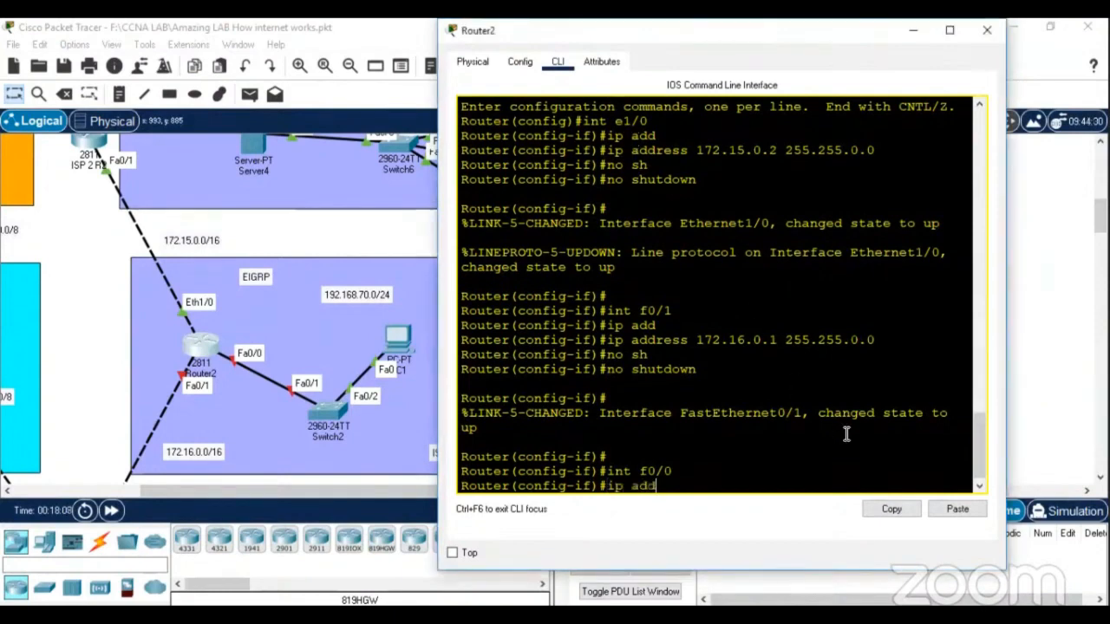
type(" add")
key("Tab")
type("19")
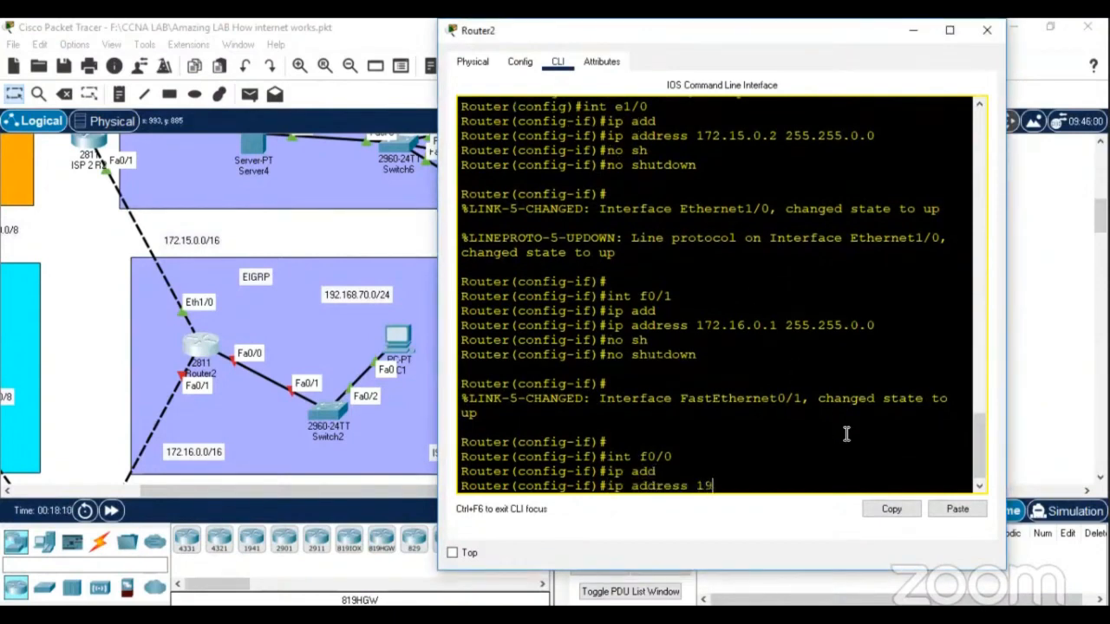
type("2.168.70.")
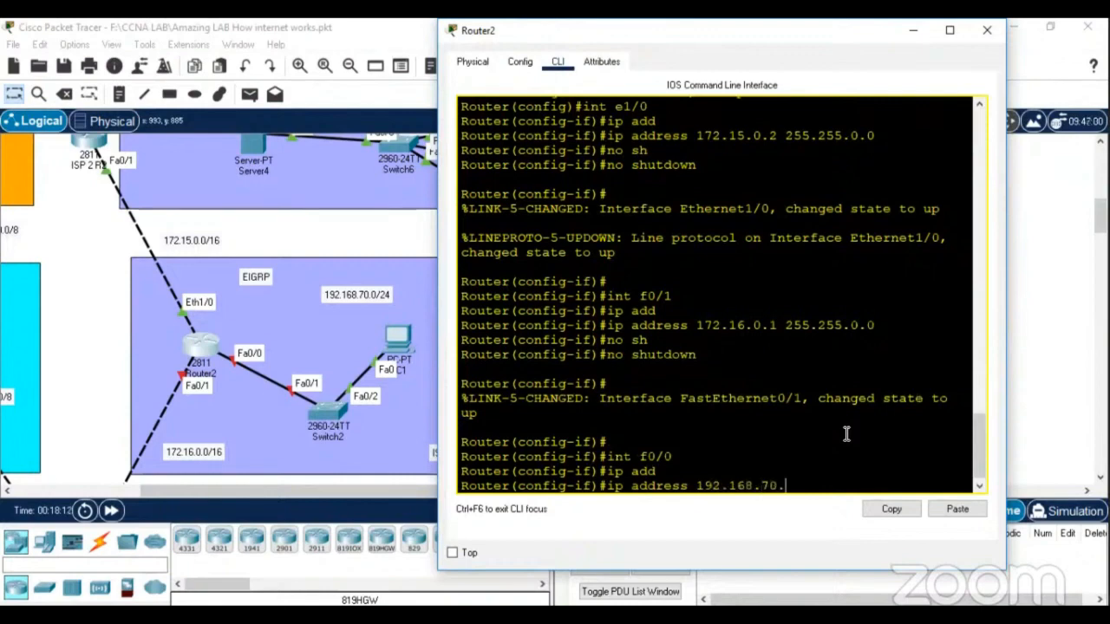
type("1 255.255.25")
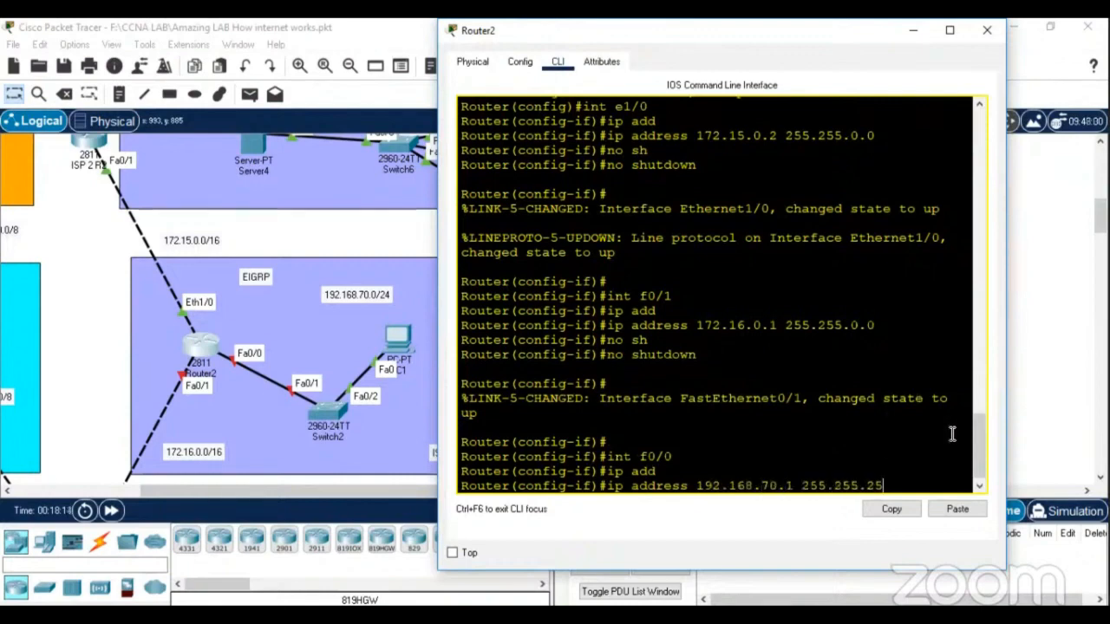
type("5.0")
key("Return")
Enable Router2's FastEthernet 0/0 interface with no shutdown and exit back to privileged mode
type("no sh")
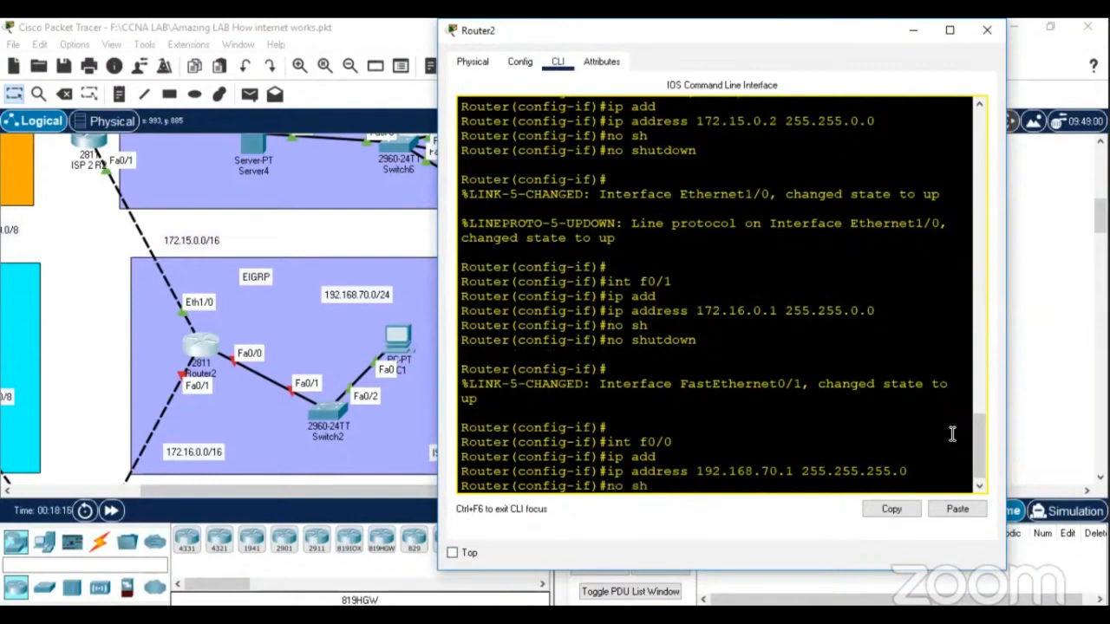
key("Return")
type("exit")
key("Return")
key("Return")
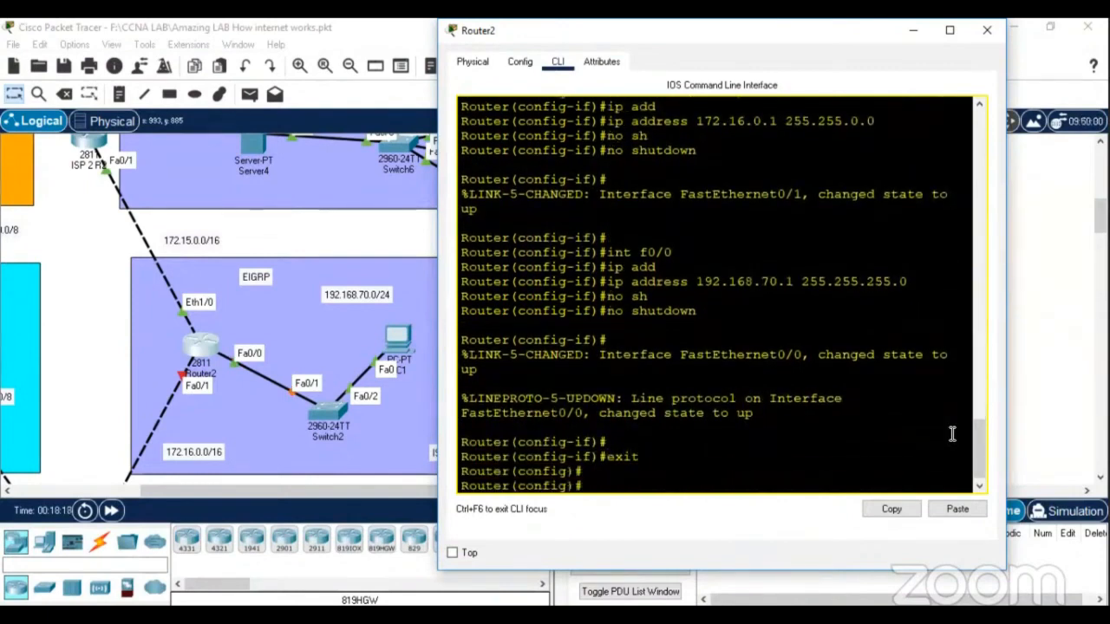
key("Return")
type("exit")
key("Return")
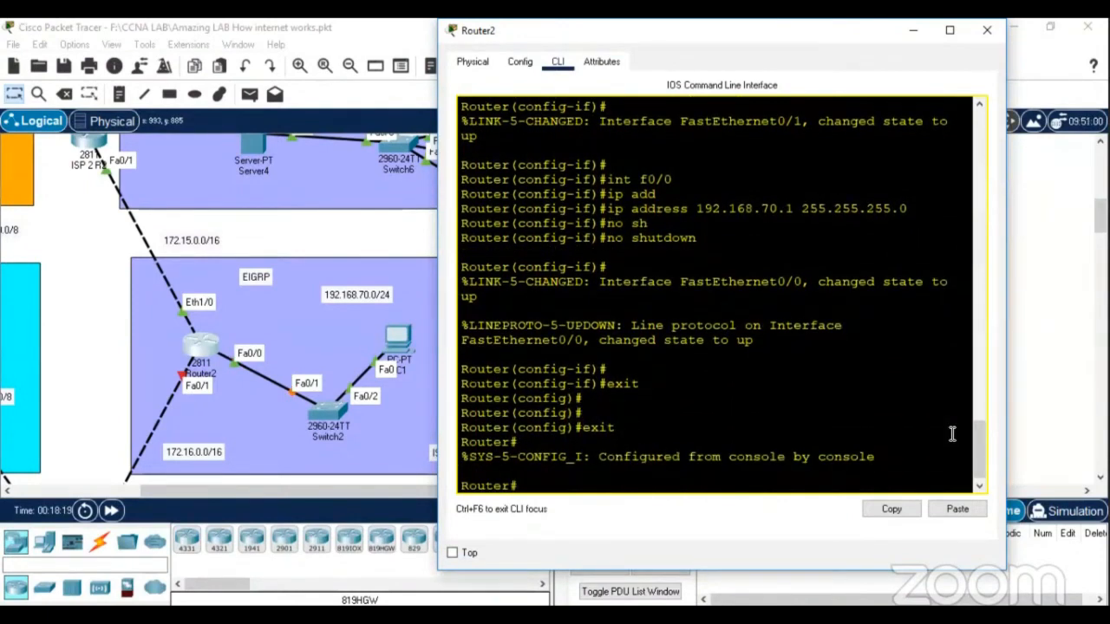
Save Router2's configuration with the write command and return to the topology
type("wri")
key("Tab")
key("Return")
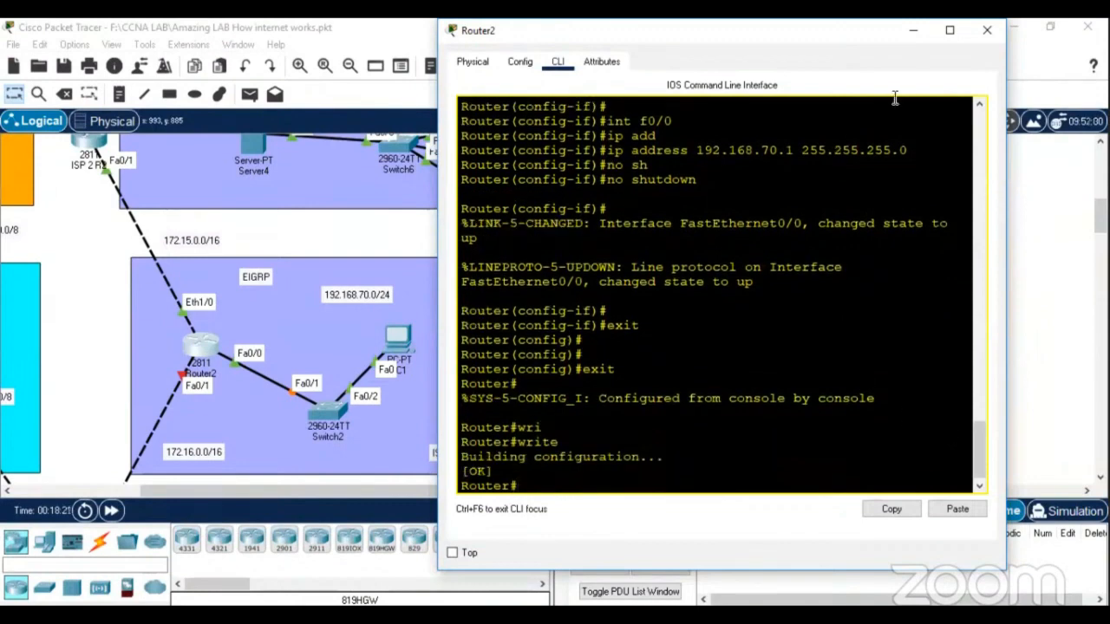
left_click(364, 433)
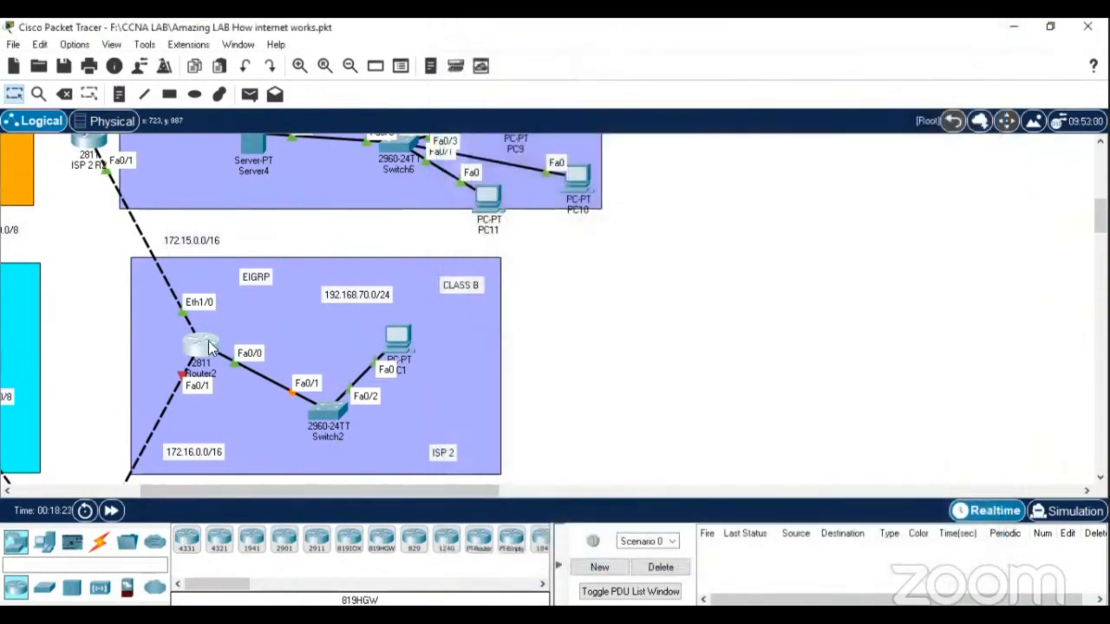
Open the command line of Router0 in the orange server site, keeping its link labels in view
left_click_drag(483, 494, 376, 491)
scroll(611, 382, "down", 3)
scroll(458, 309, "down", 3)
scroll(565, 342, "up", 2)
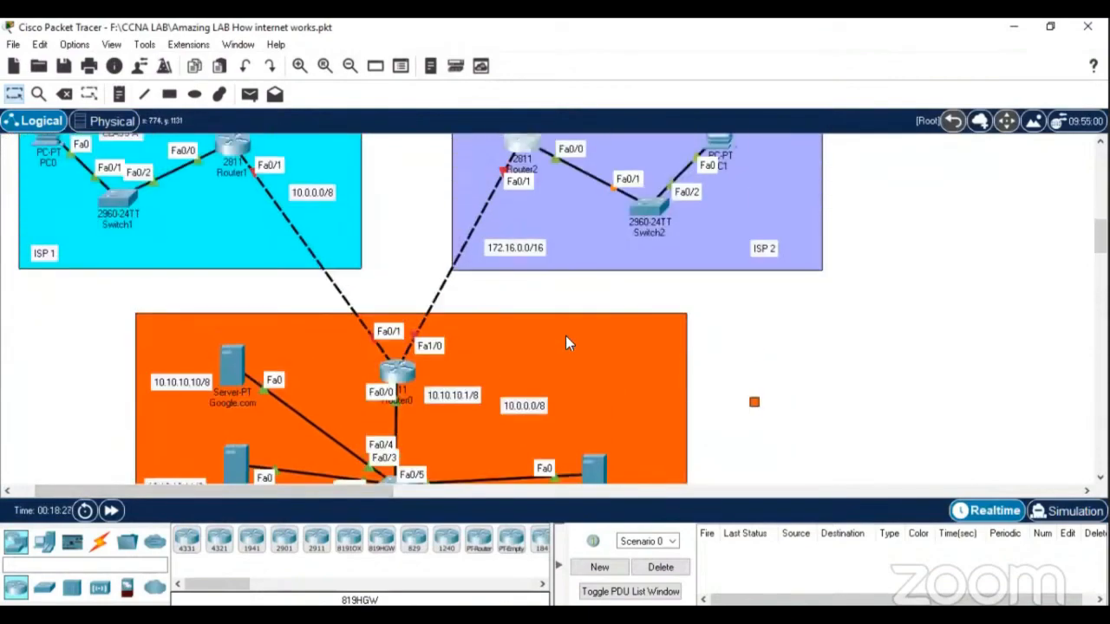
left_click(400, 377)
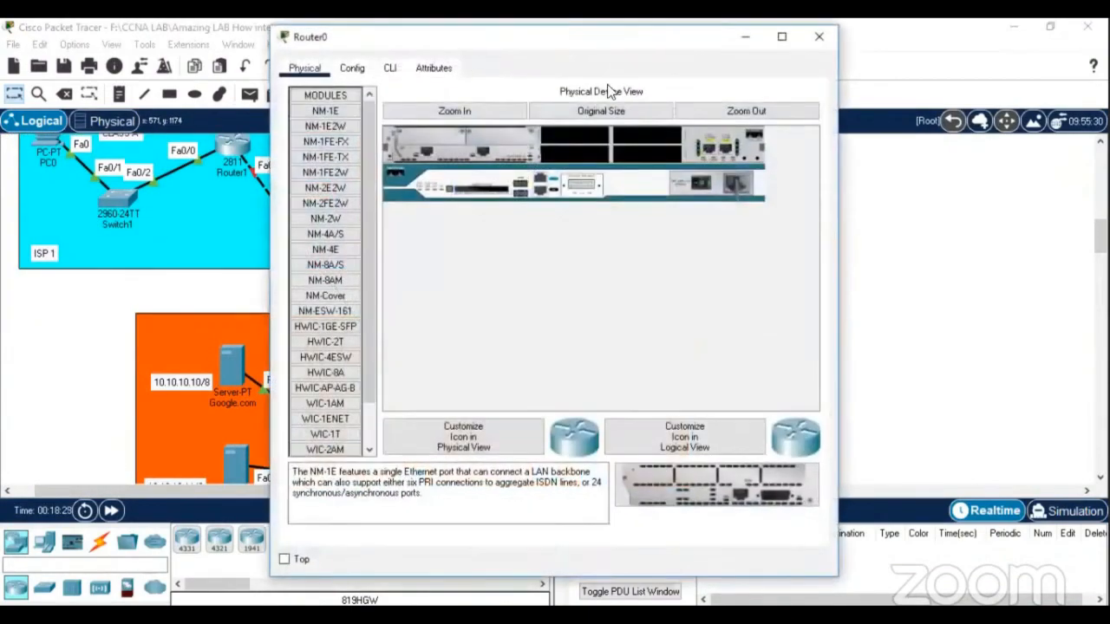
left_click_drag(591, 46, 902, 48)
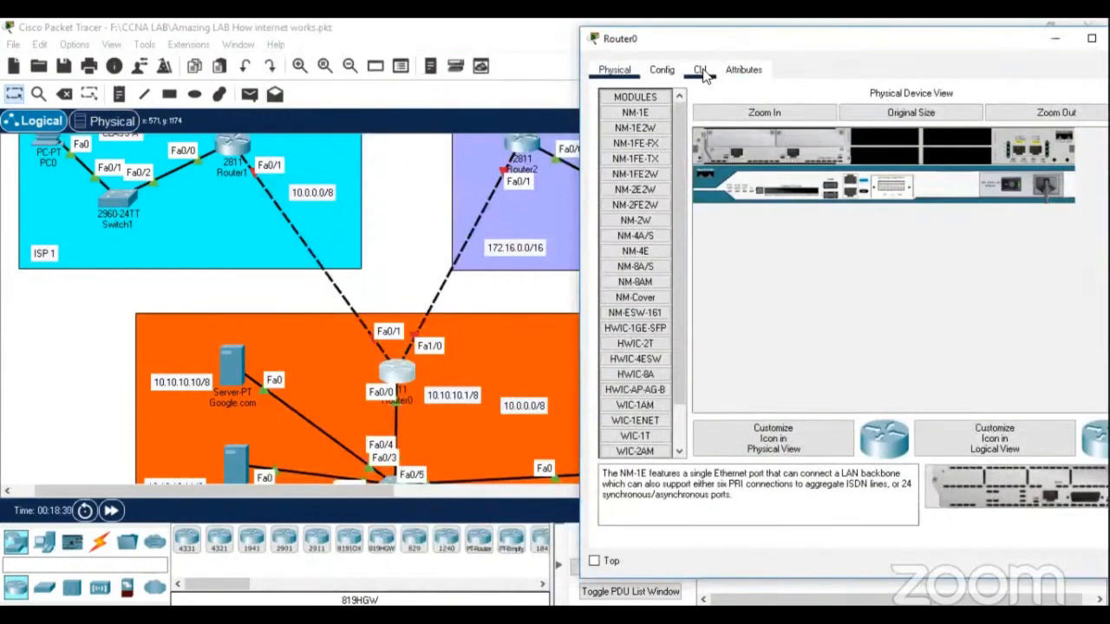
left_click(700, 70)
key("Return")
key("Return")
key("Return")
key("Return")
key("Return")
key("Return")
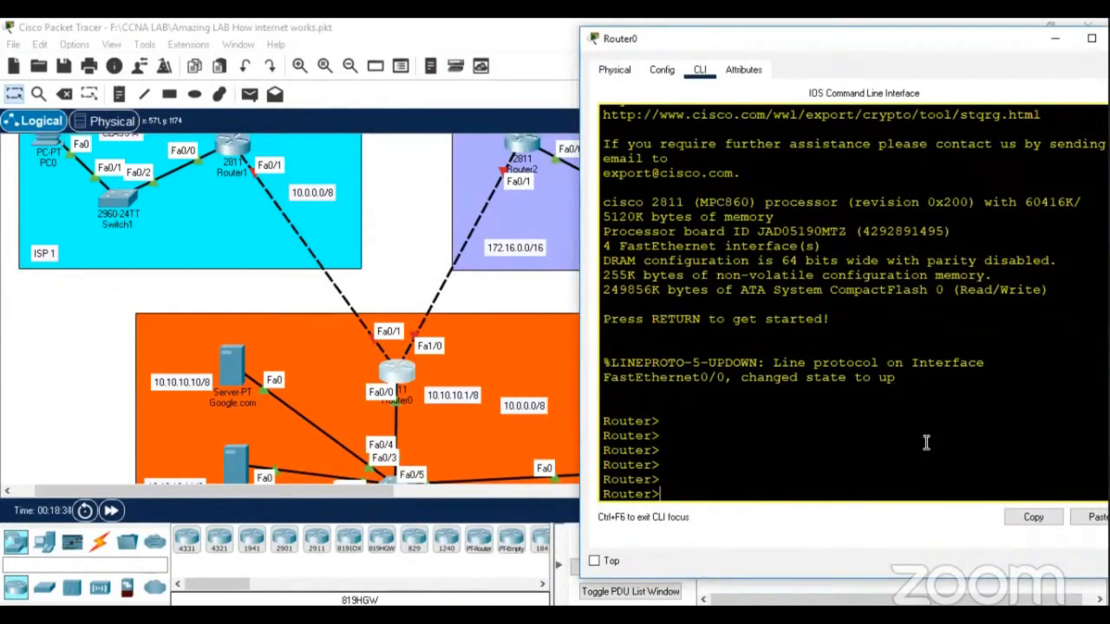
Enter privileged mode and global configuration mode on Router0
type("en")
key("Return")
key("Return")
key("Return")
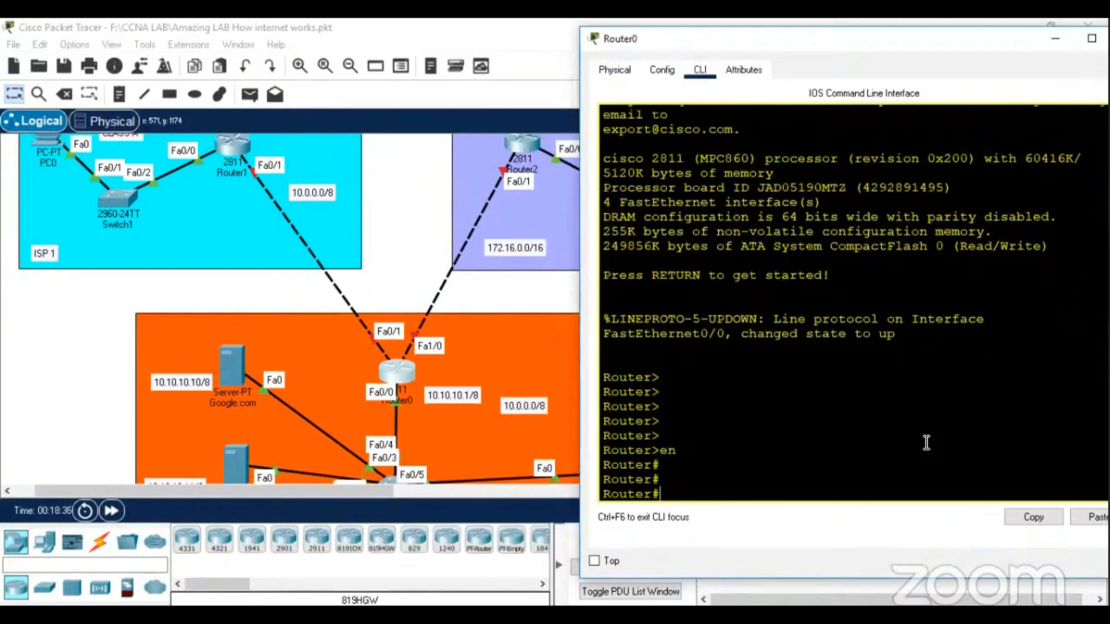
type("conf t")
key("Return")
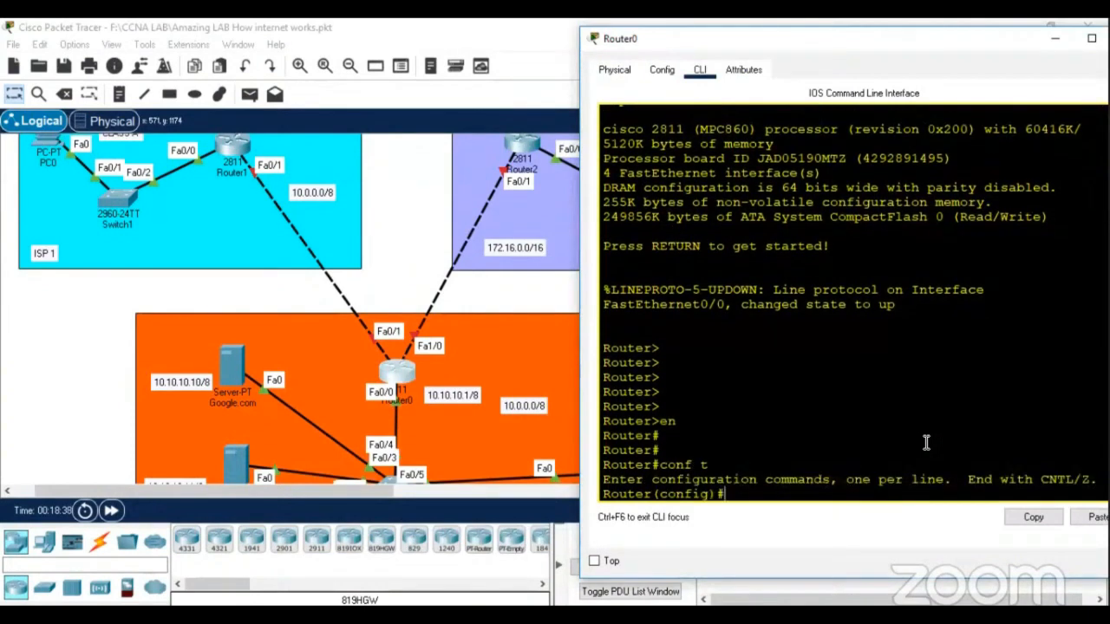
Select interface f1/0 on Router0 and assign it IP address 172.16.0.2 with mask 255.255.0.0
type("int f1/0")
key("Return")
type("ip")
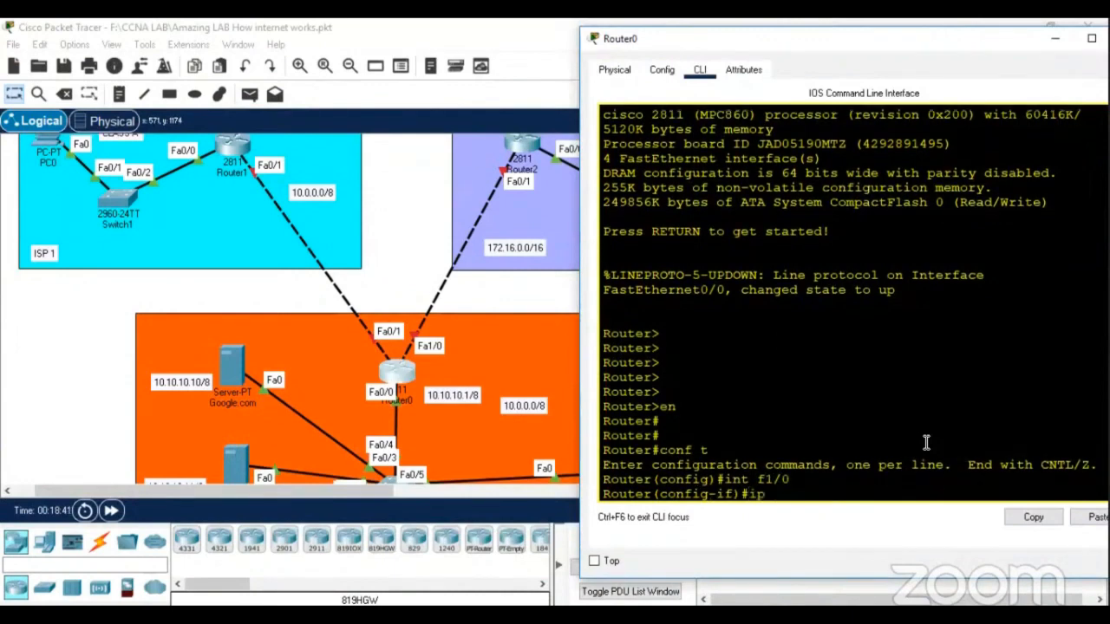
type(" add")
key("Tab")
type("192.168.")
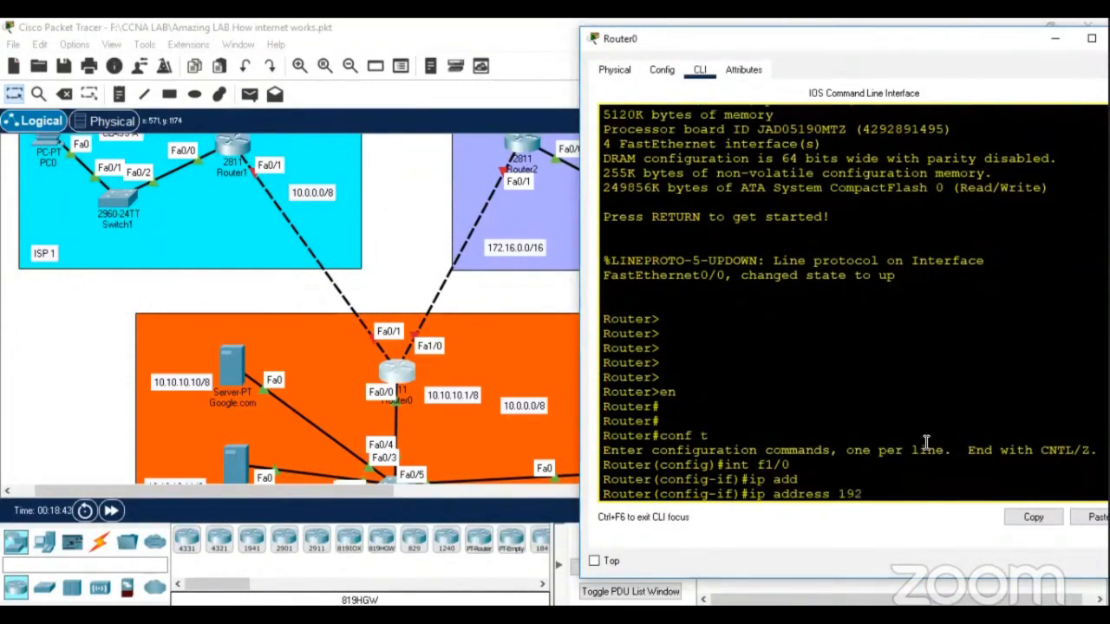
key("BackSpace")
key("BackSpace")
key("BackSpace")
type("72.16.0.2 255.255.0.0")
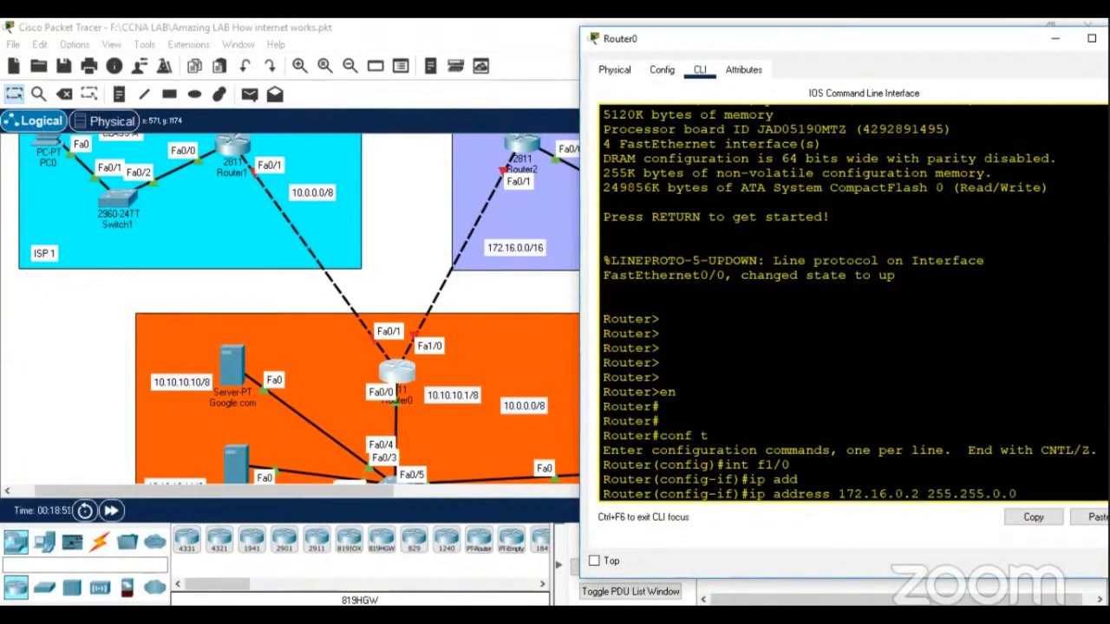
key("Return")
Enable Router0's FastEthernet 1/0 interface with no shutdown
type("no sh")
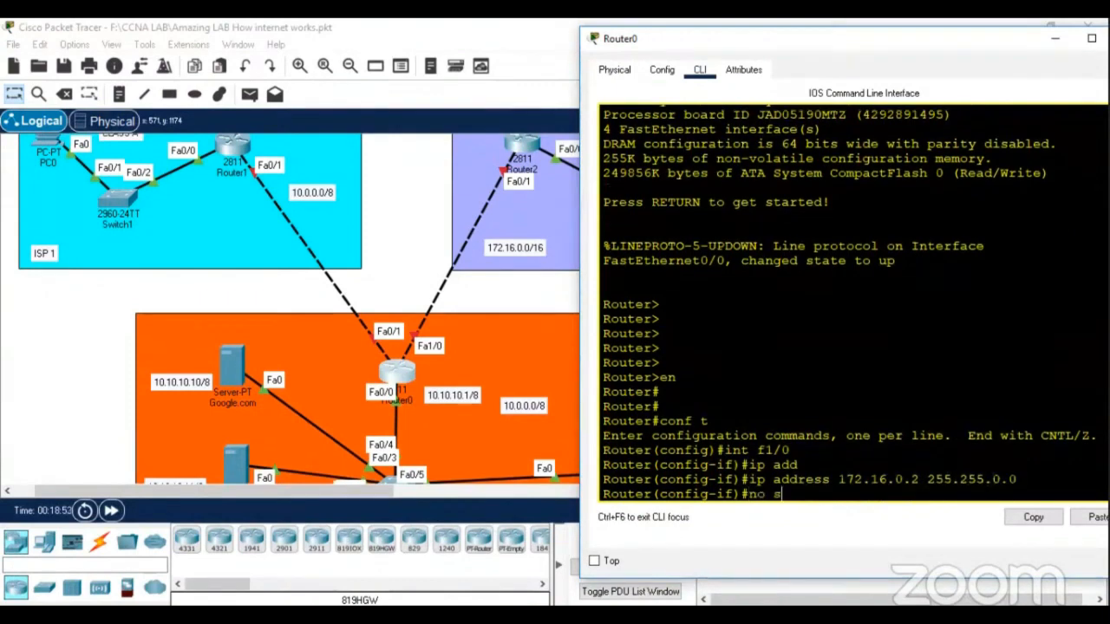
key("Tab")
key("Return")
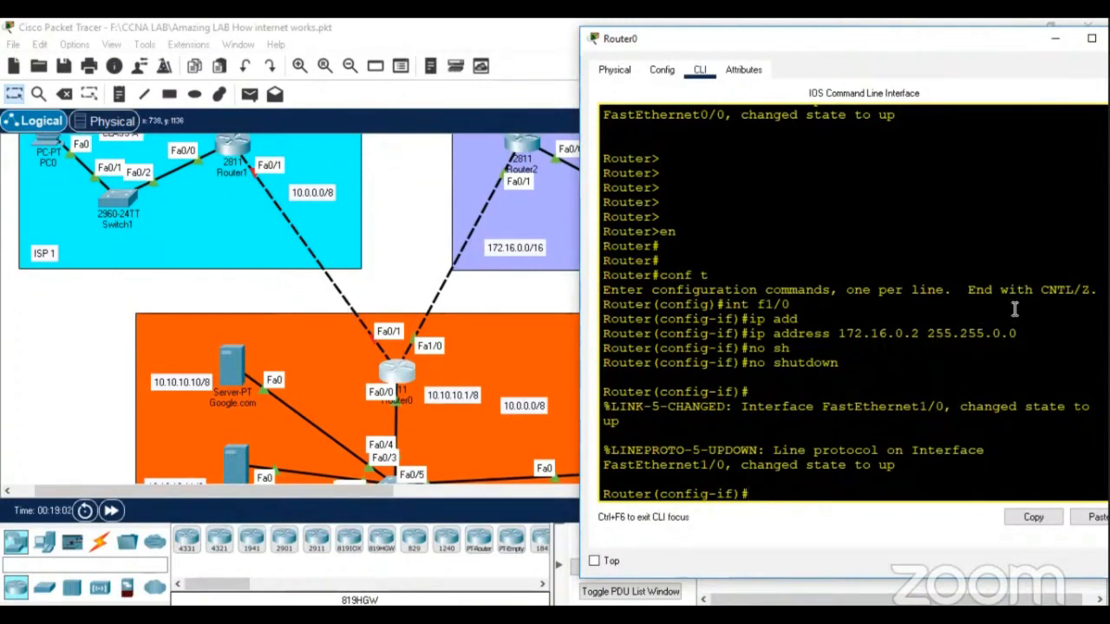
Select interface f0/1 on Router0 and try to assign it IP address 10.0.0.2 with mask 255.0.0.0
type("int f0/1")
key("Return")
type("ip")
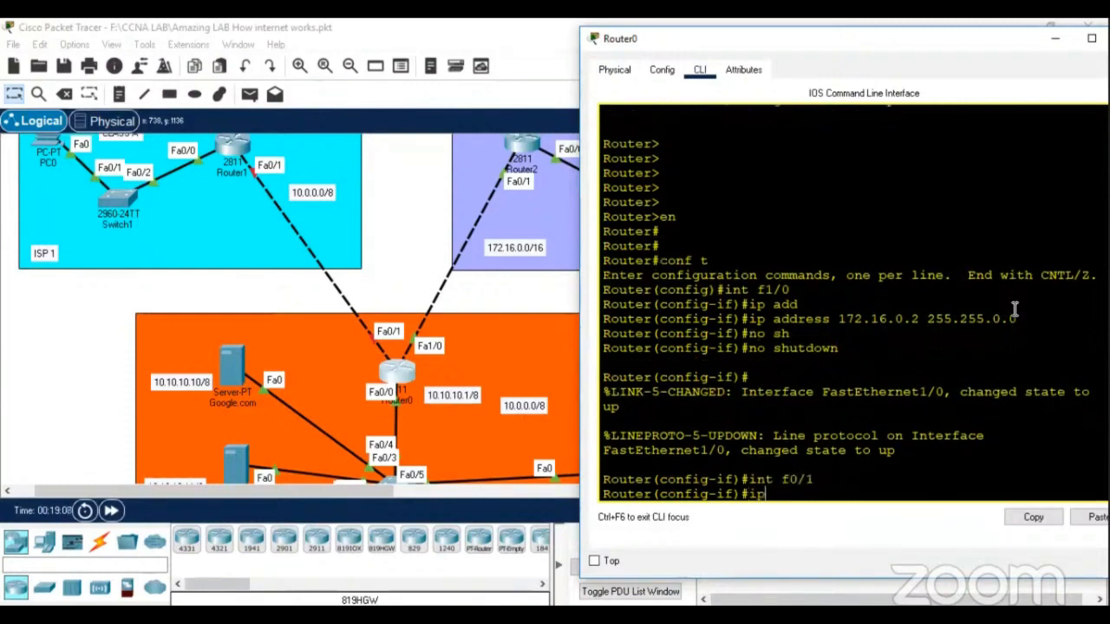
type(" add")
key("Tab")
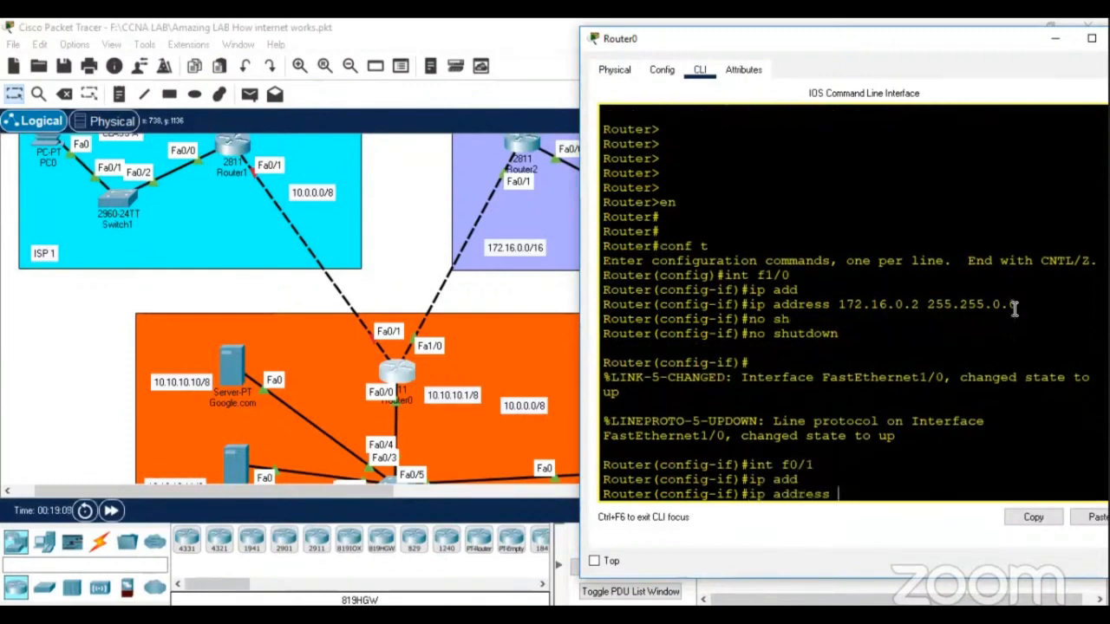
type("10.0.0.2 255.255")
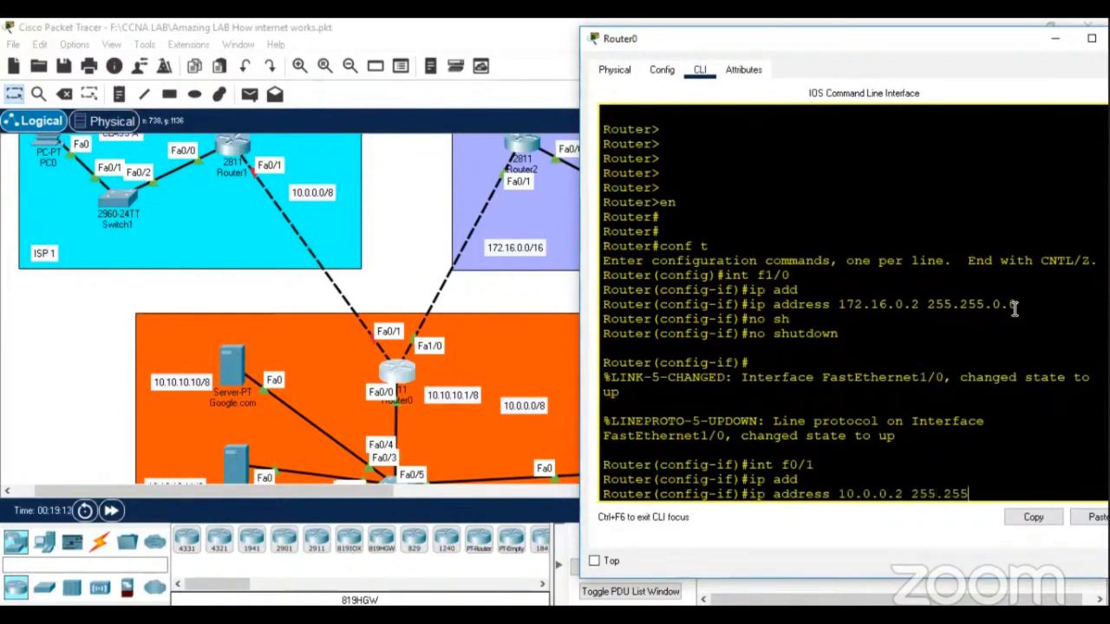
key("BackSpace")
key("BackSpace")
key("BackSpace")
type("0.0.0")
key("Return")
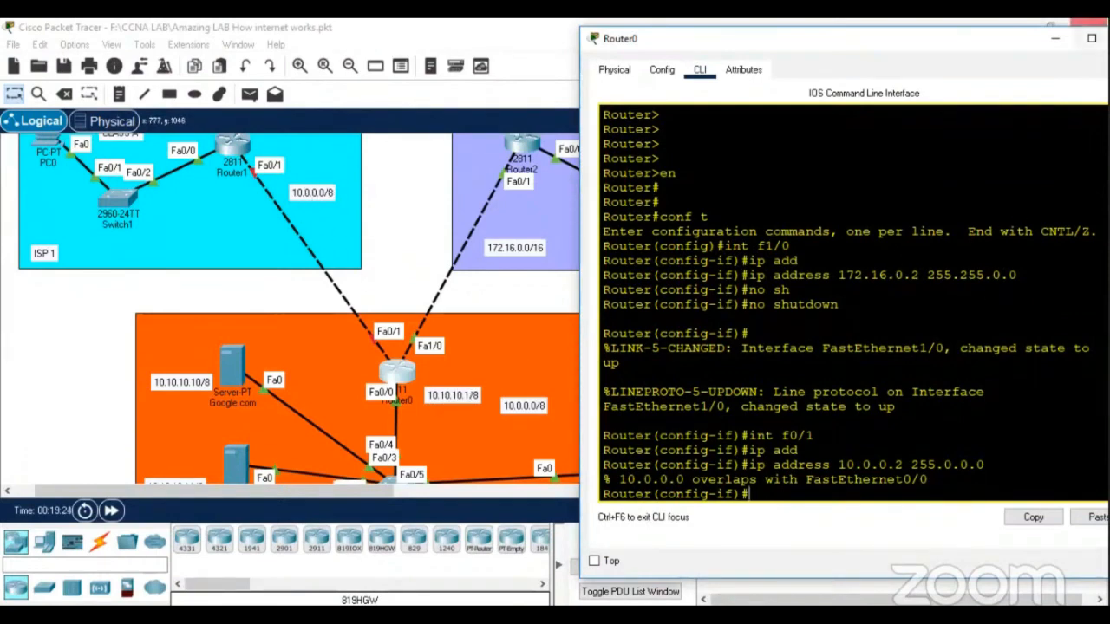
Change the network label on the link between Router1 and Router0 to 14.0.0.0/8
left_click_drag(962, 44, 913, 34)
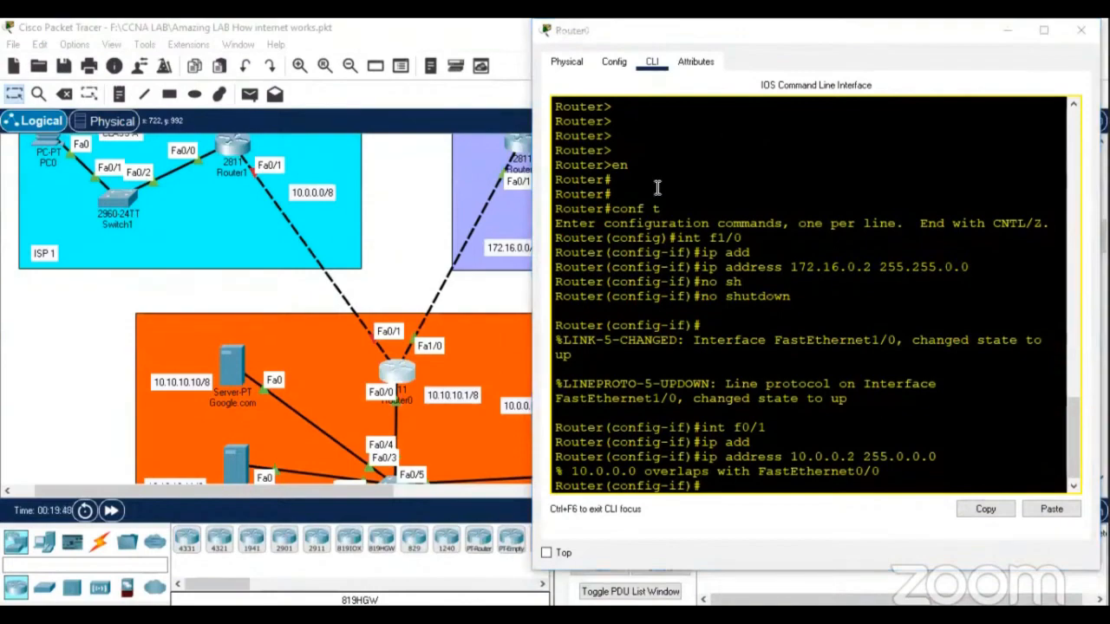
left_click(1005, 30)
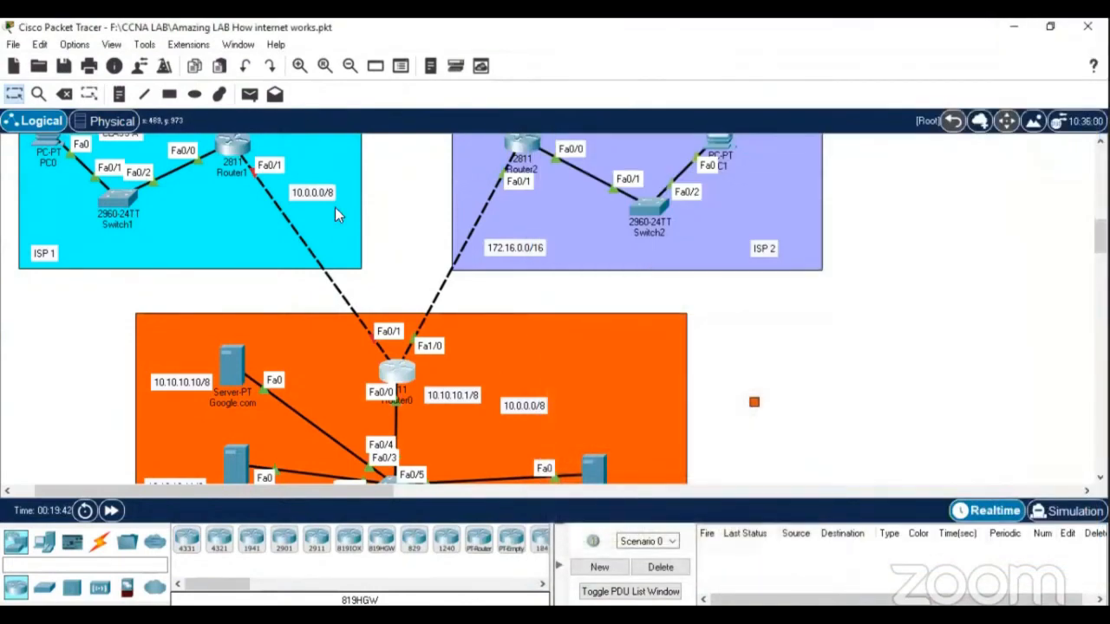
scroll(335, 207, "up", 2)
scroll(317, 277, "up", 10)
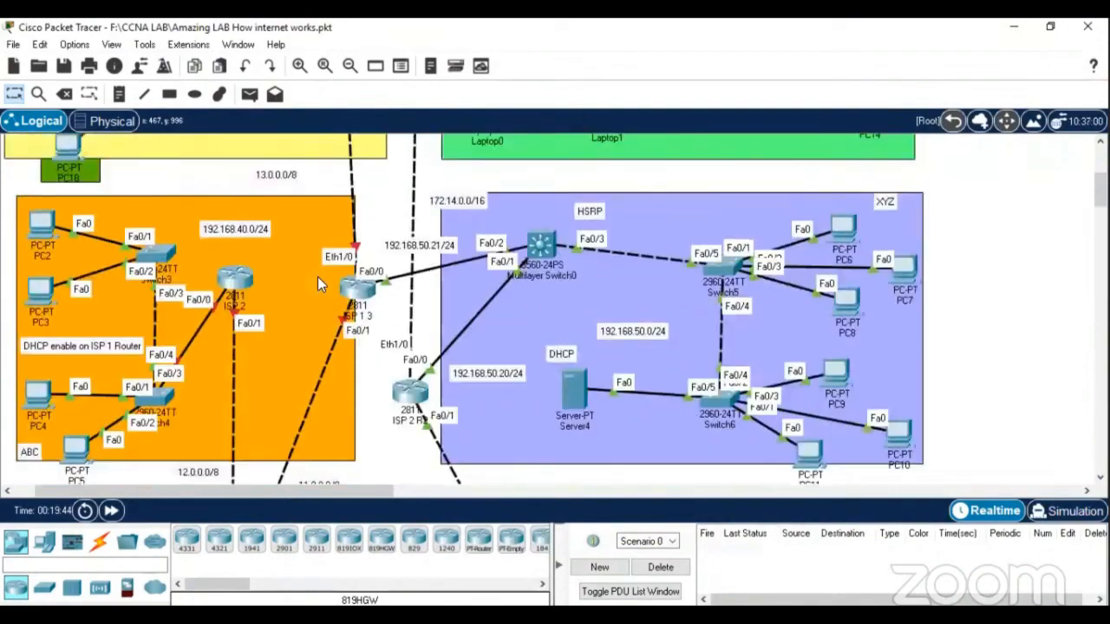
scroll(303, 260, "down", 10)
double_click(299, 244)
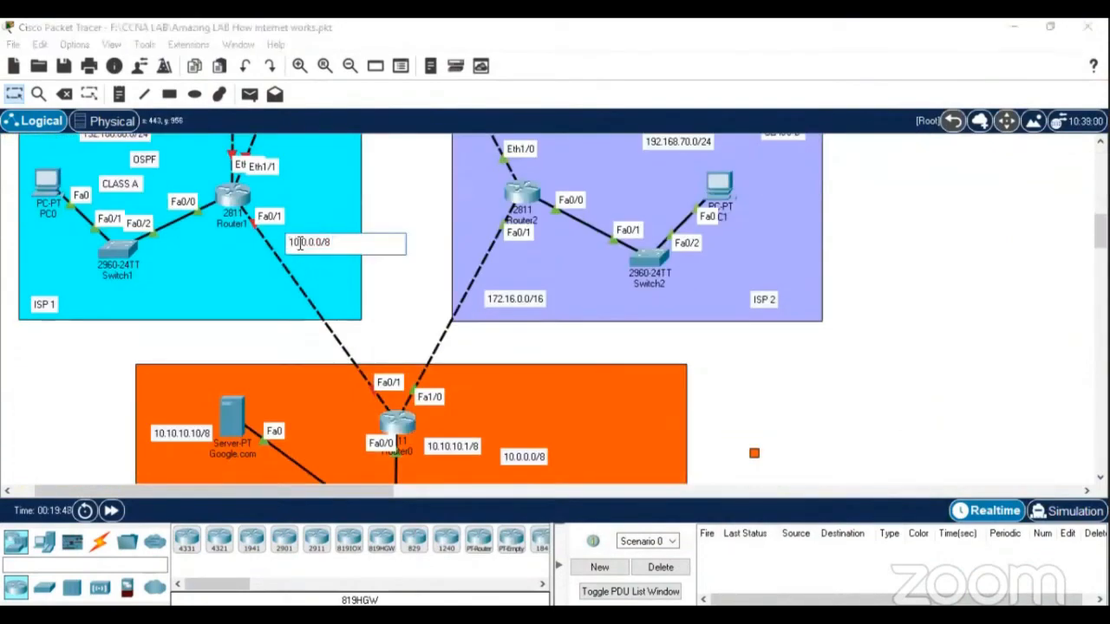
key("BackSpace")
type("4")
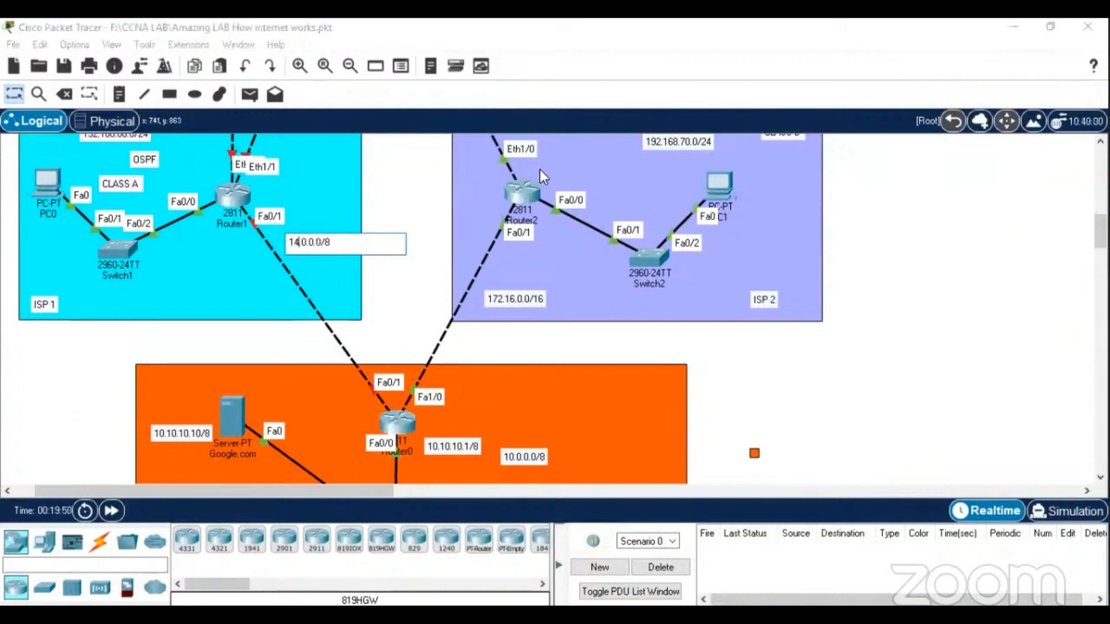
left_click(855, 338)
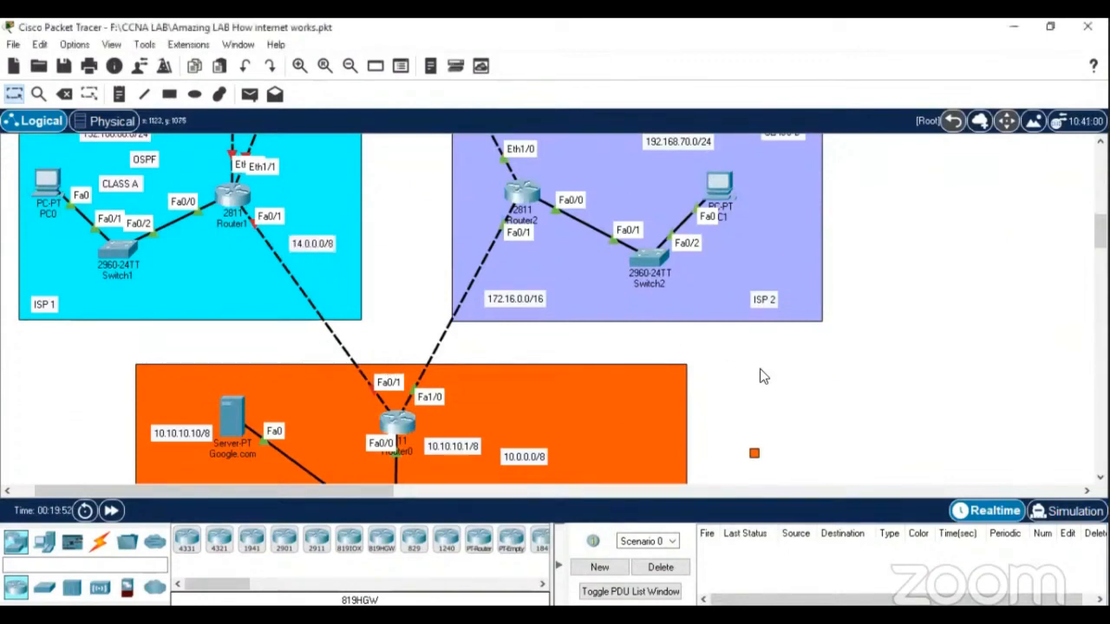
Assign IP address 14.0.0.2 with mask 255.0.0.0 to interface f0/1 on Router0
left_click(404, 438)
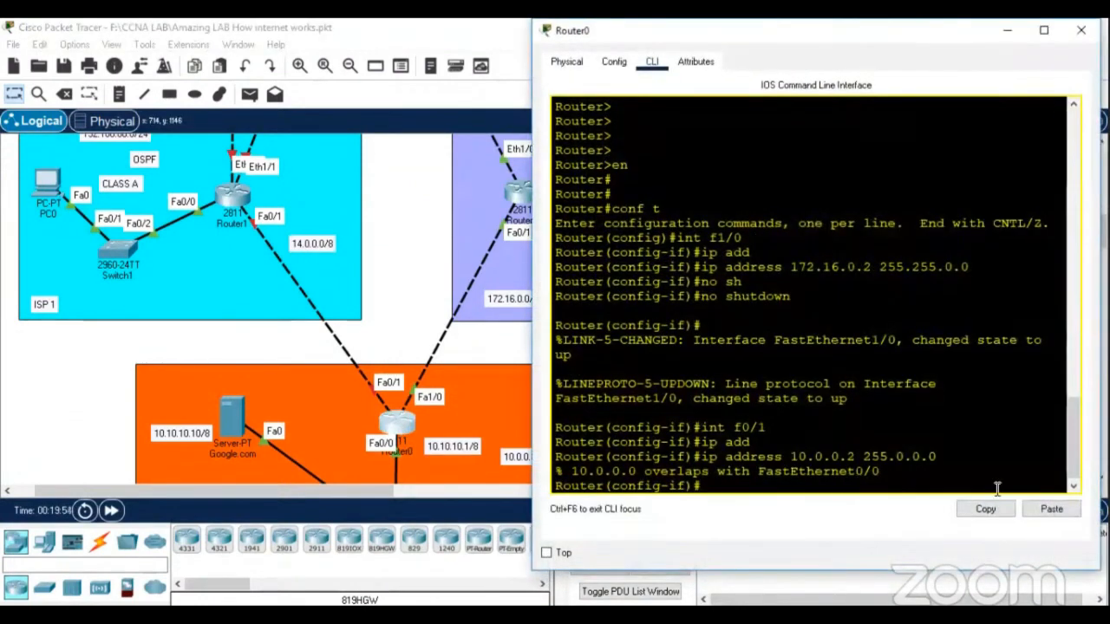
key("Return")
key("Return")
key("Return")
type("i")
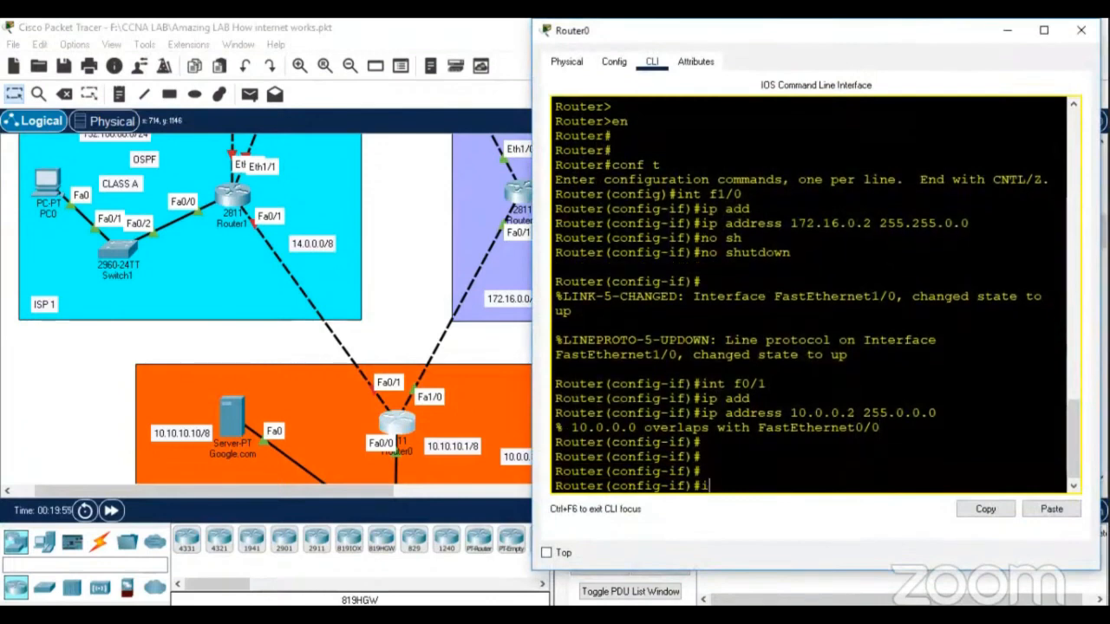
type("p add")
key("Tab")
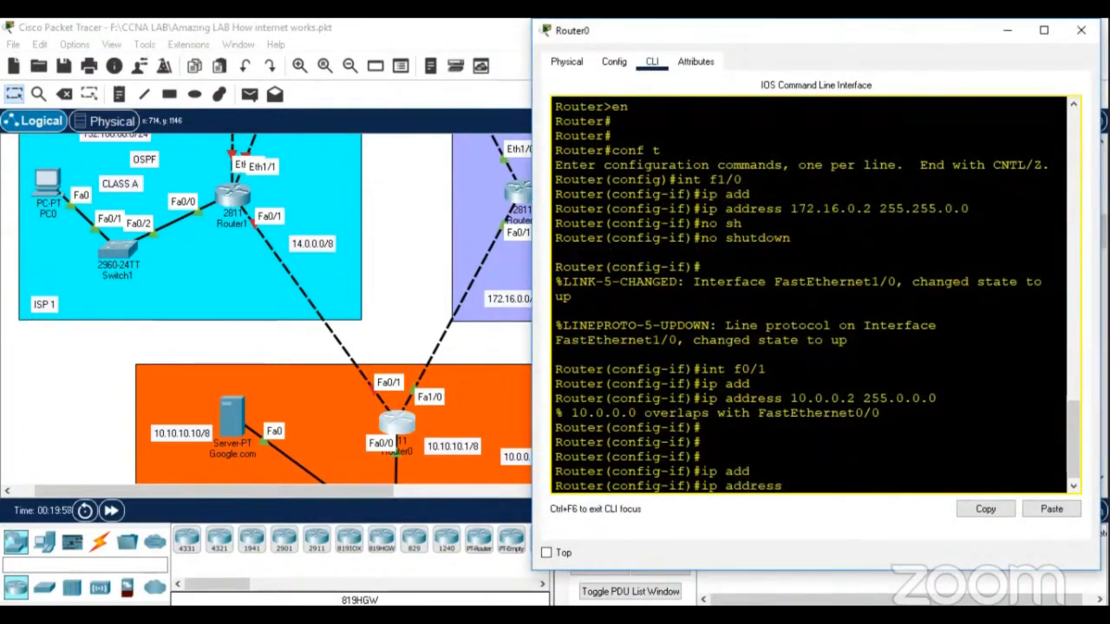
type("10.0.0")
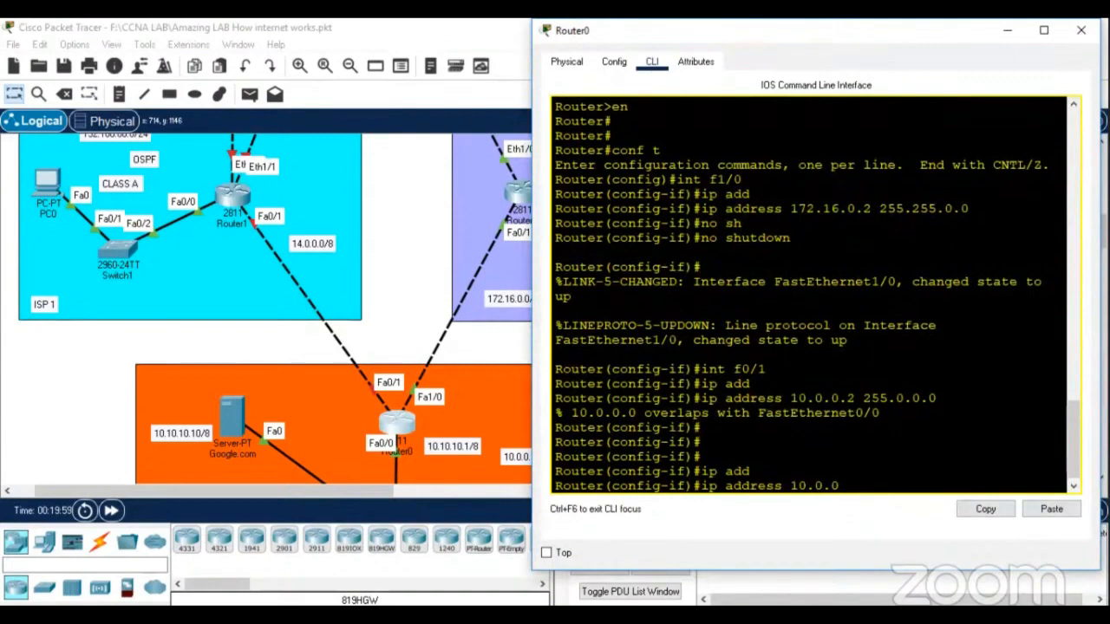
key("BackSpace")
key("BackSpace")
key("BackSpace")
key("BackSpace")
key("BackSpace")
type("4.0")
key("BackSpace")
type(".2 255.00.")
key("BackSpace")
key("BackSpace")
key("BackSpace")
key("Return")
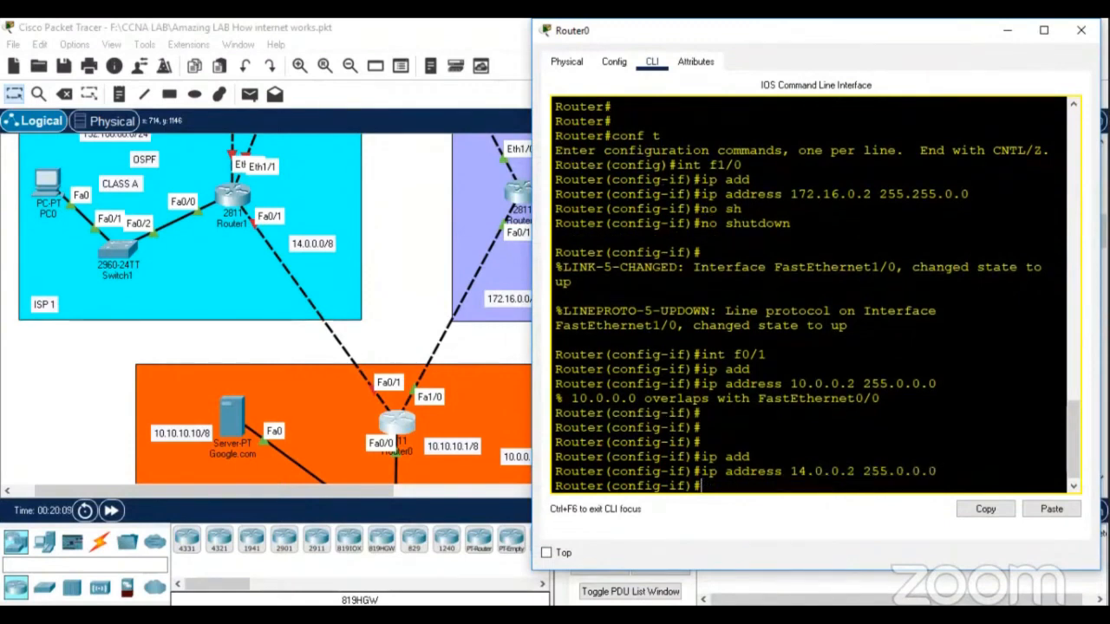
Enable Router0's FastEthernet 0/1 interface with no shutdown
type("no sh")
key("Tab")
key("Return")
key("Return")
key("Return")
key("Return")
key("Return")
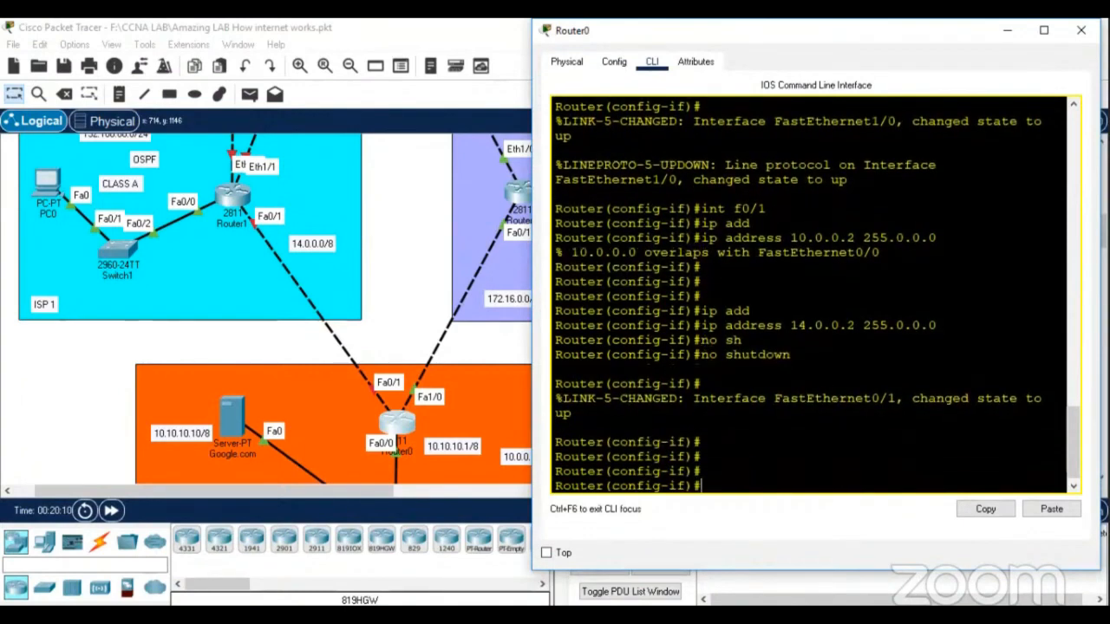
Leave configuration mode on Router0, save its configuration with write and close its window
type("exit")
key("Return")
type("exit")
key("Return")
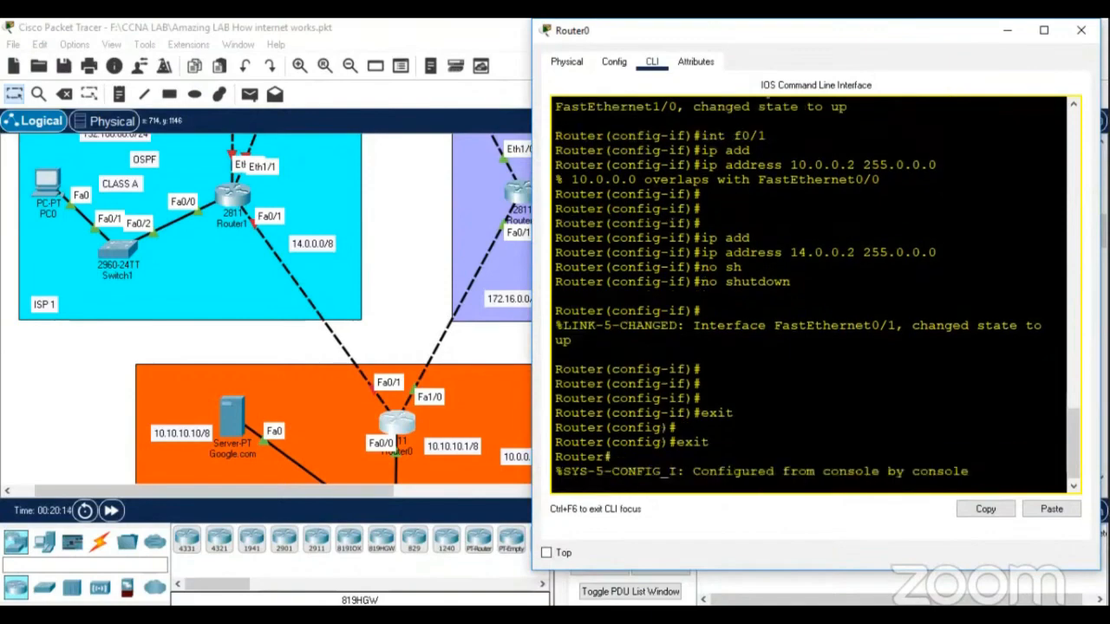
type("wri")
key("Tab")
key("Return")
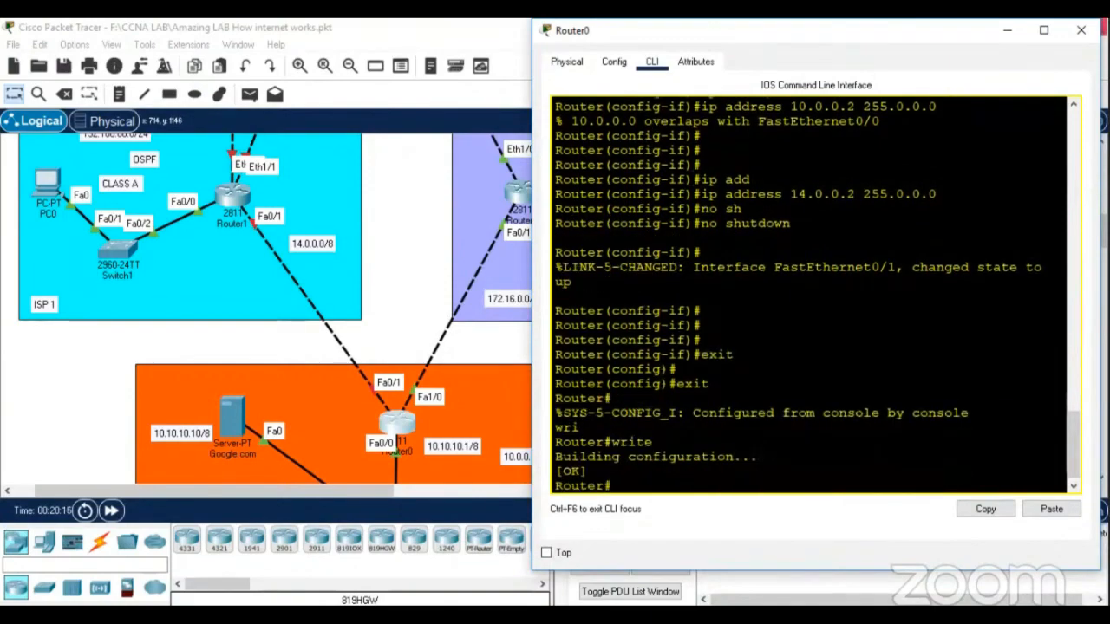
left_click(1082, 29)
Open the command line of Router1 in ISP 1 and place its window beside the router's links in the topology
scroll(397, 331, "up", 3)
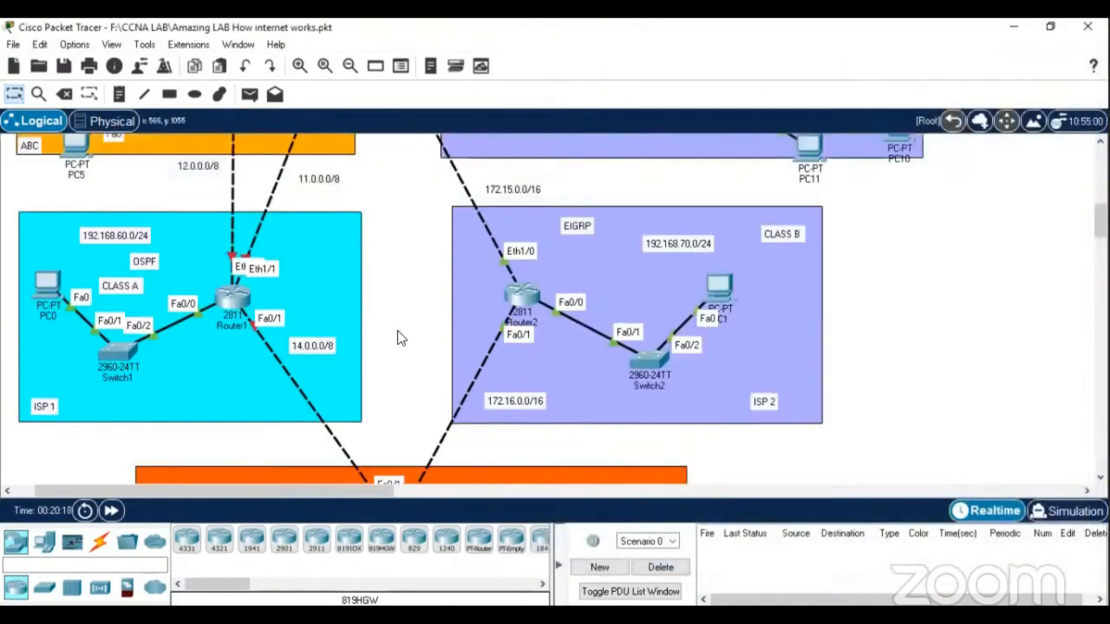
left_click(235, 303)
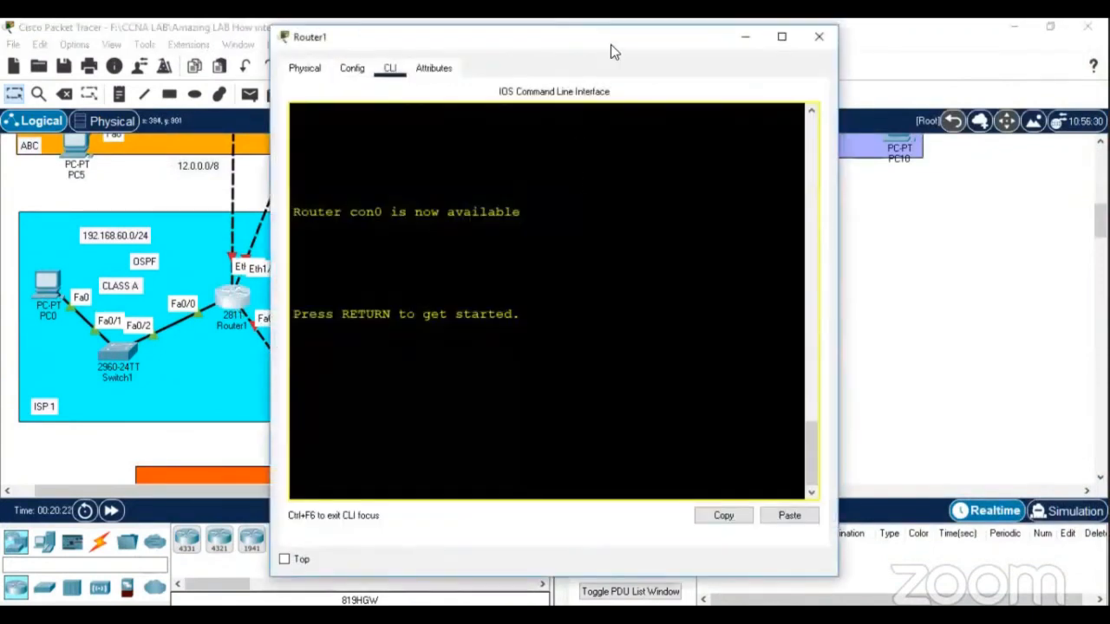
double_click(611, 44)
left_click(1050, 28)
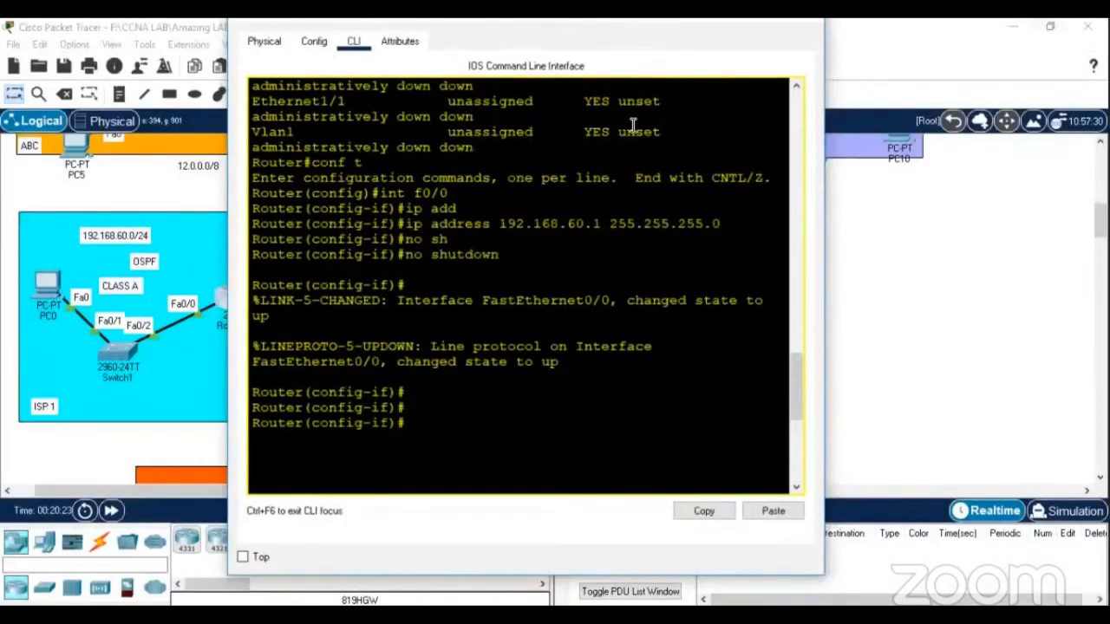
left_click_drag(603, 45, 830, 52)
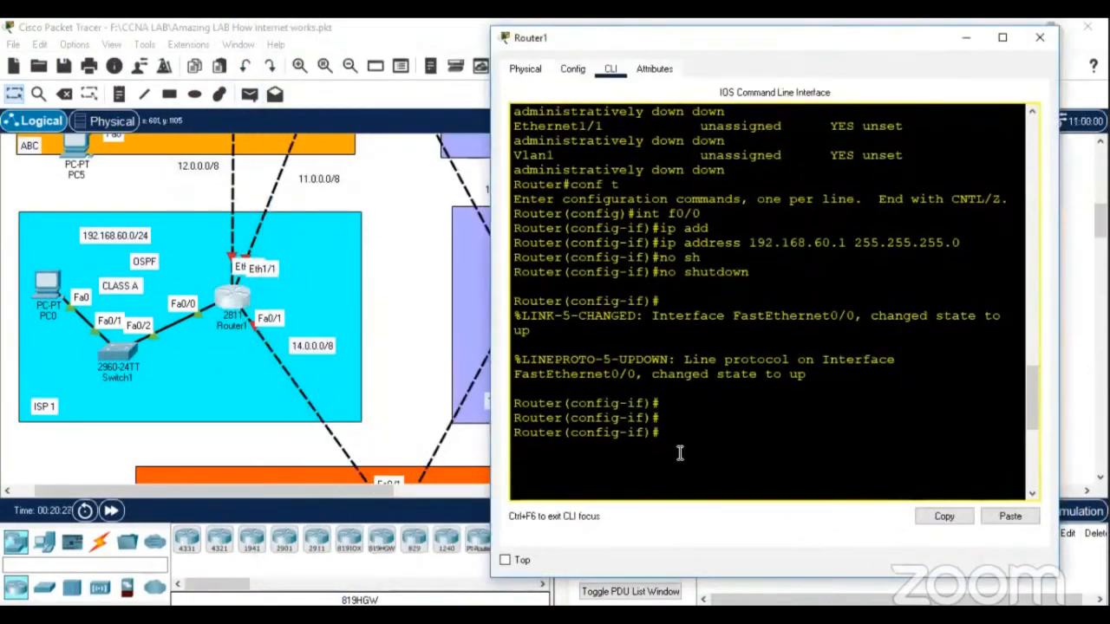
Enter privileged mode and global configuration mode on Router1
key("Return")
key("Return")
key("Return")
key("Return")
key("Return")
key("Return")
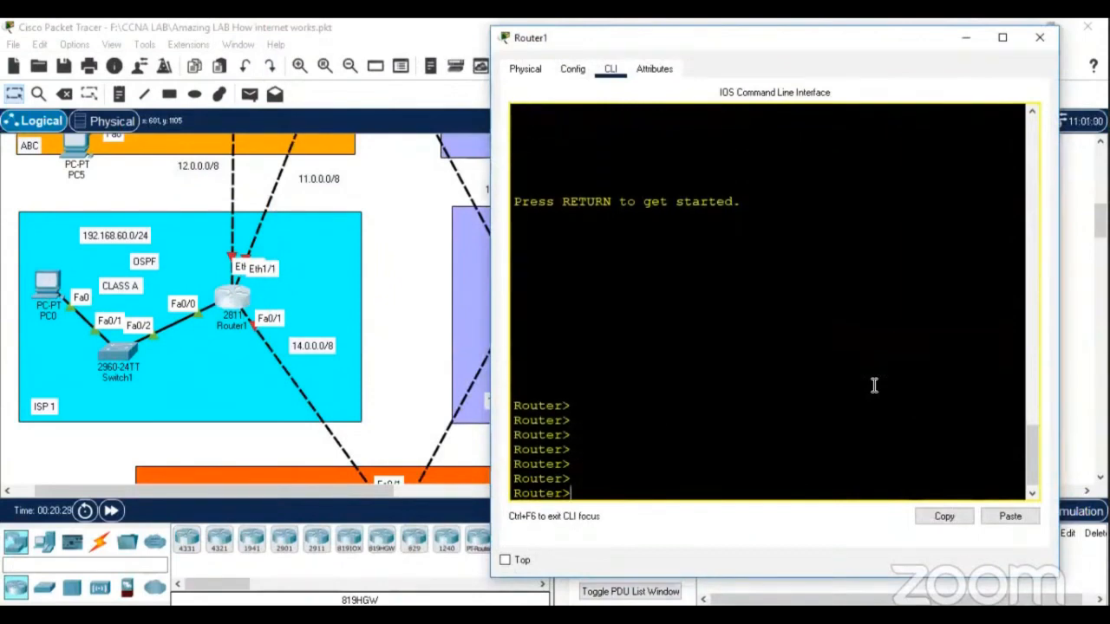
type("en")
key("Return")
key("Return")
type("conf t")
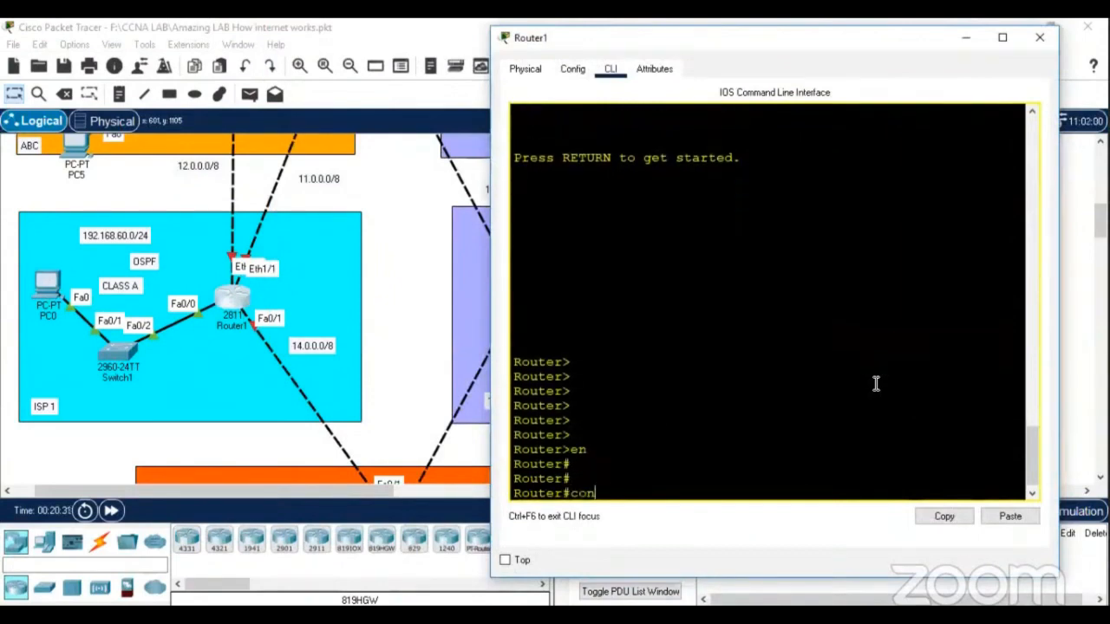
key("Return")
Select interface f0/1 on Router1 and assign it IP address 14.0.0.1 with mask 255.0.0.0
type("int")
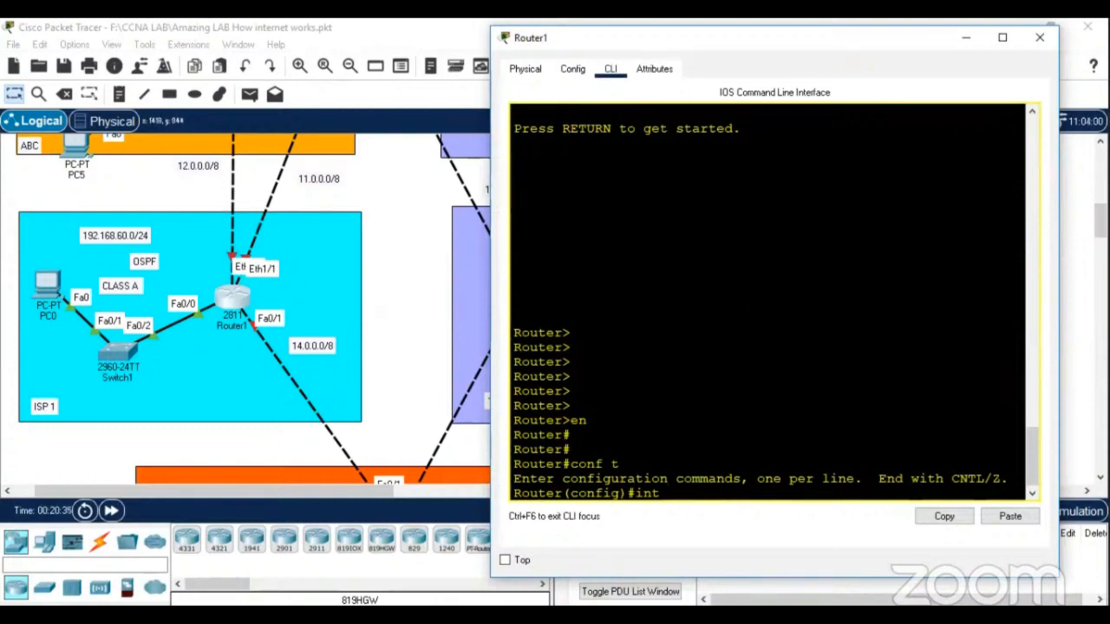
type(" f0/1")
key("Return")
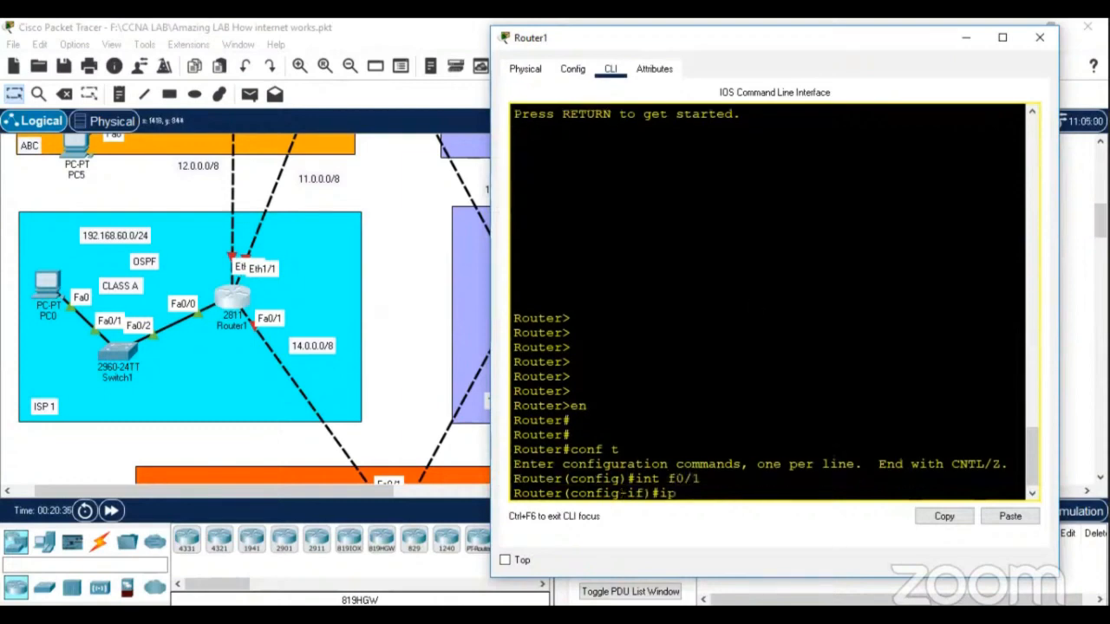
type("ip add")
key("Tab")
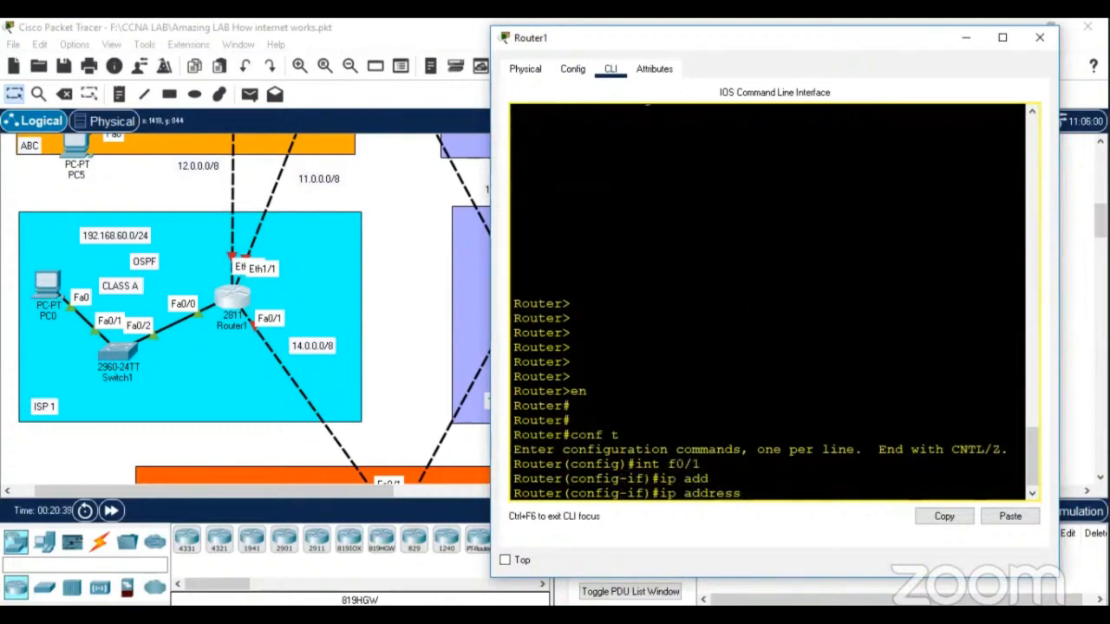
type("14.0.0.12255.25")
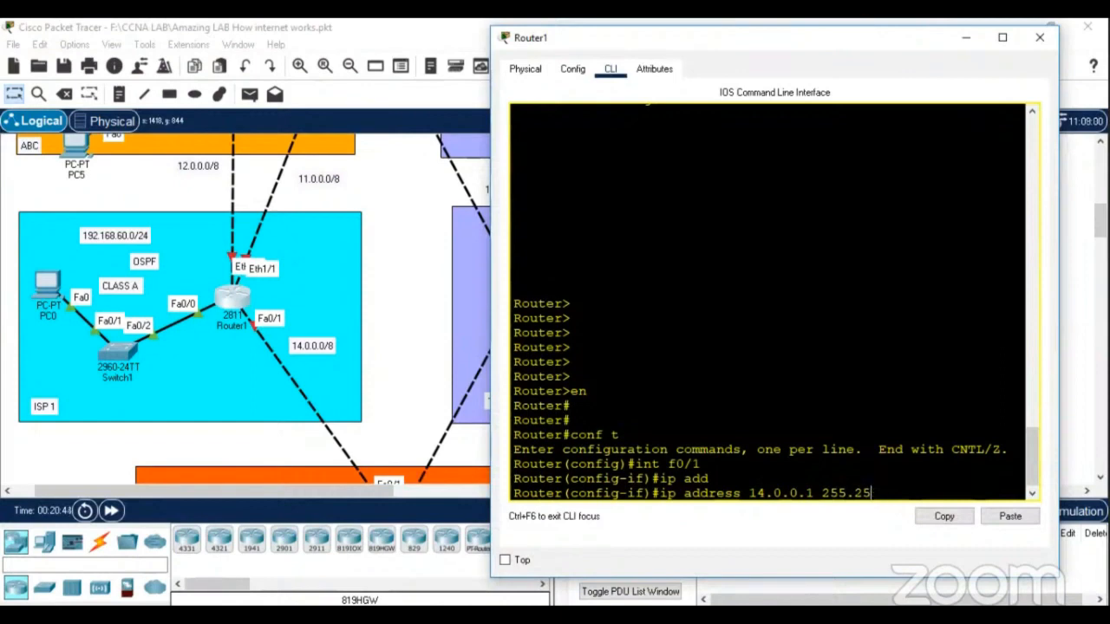
key("BackSpace")
key("BackSpace")
type("0.0.0")
key("Return")
Enable Router1's FastEthernet 0/1 interface with no shutdown
type("no sh")
key("Tab")
key("Return")
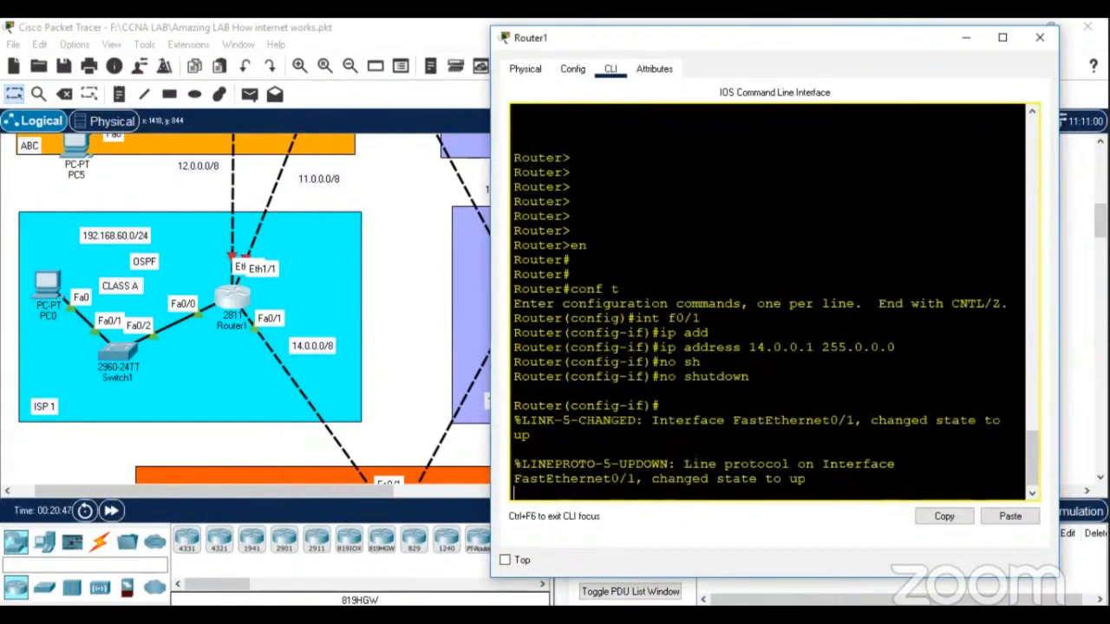
Select interface e1/1 on Router1 and assign it IP address 11.0.0.2 with mask 255.0.0.0
type("int")
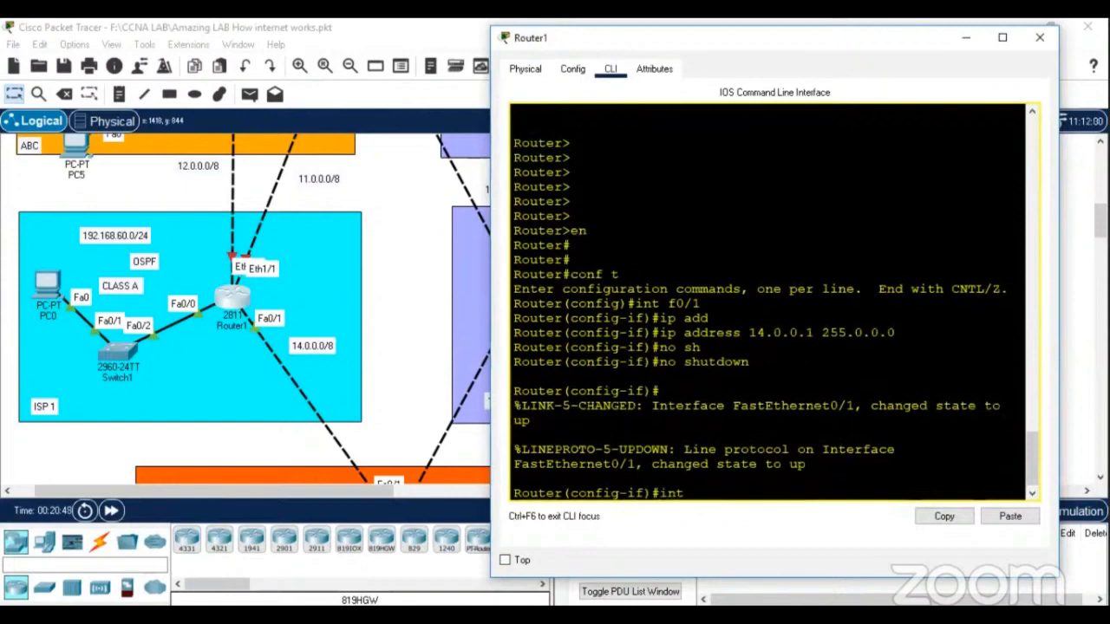
scroll(449, 240, "up", 3)
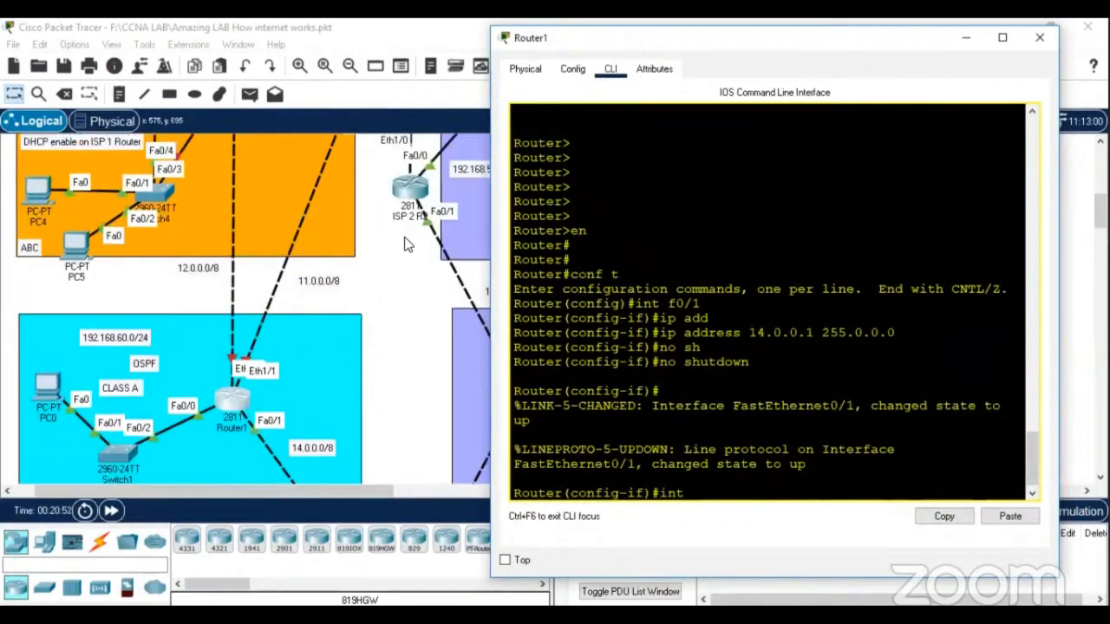
scroll(404, 237, "up", 1)
mouse_move(359, 145)
left_mouse_down()
mouse_move(381, 152)
mouse_move(352, 141)
left_mouse_up()
scroll(352, 393, "down", 1)
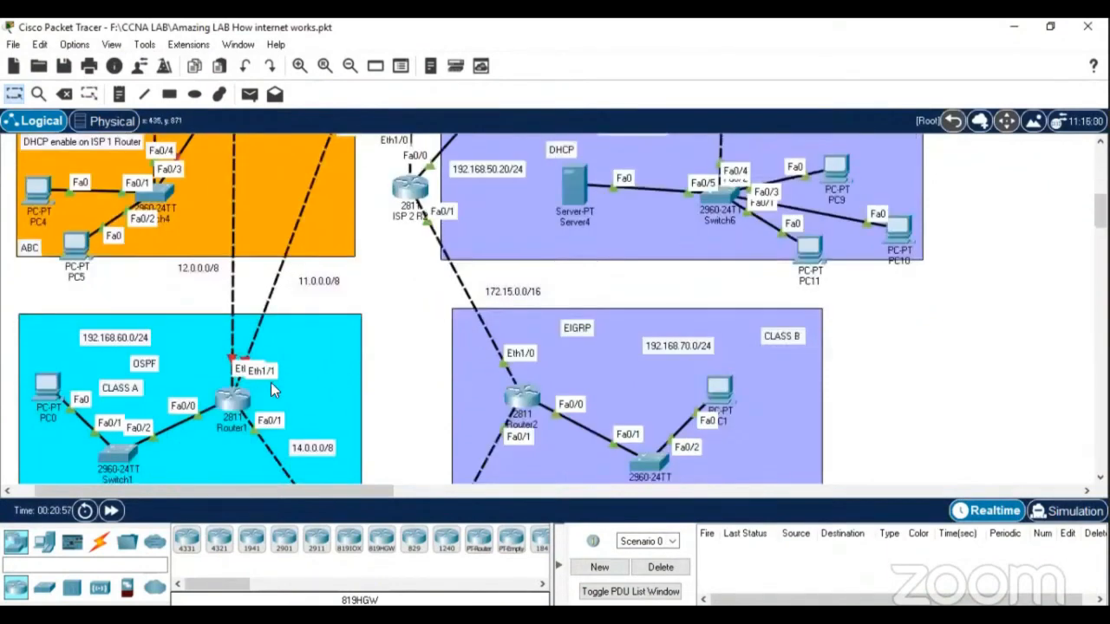
left_click(246, 400)
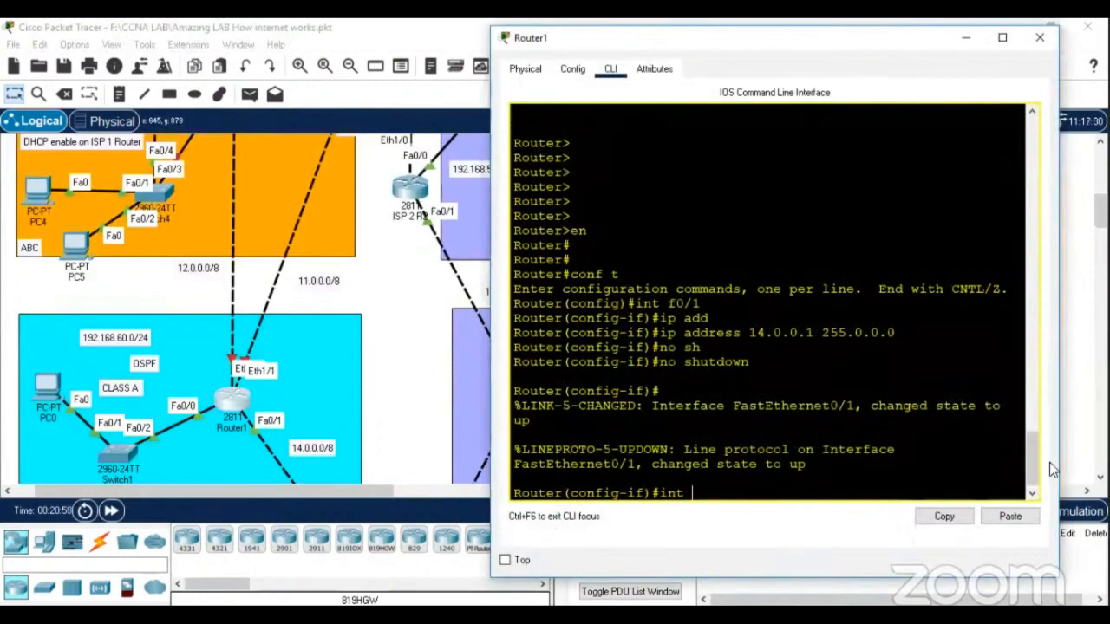
type("int e1/")
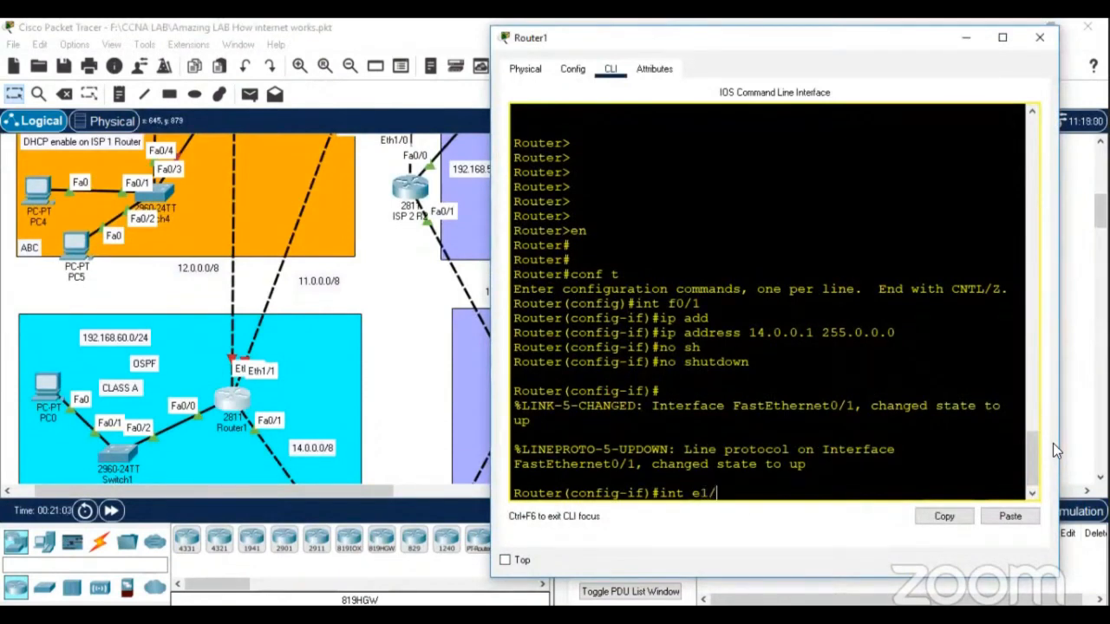
type("1")
key("Return")
type("ip add")
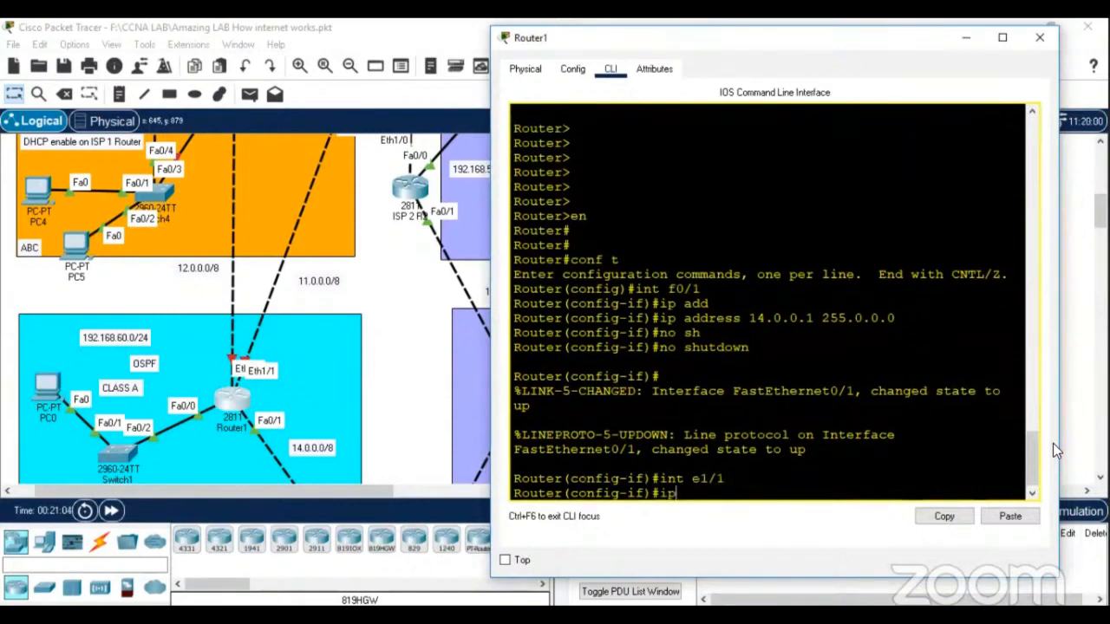
key("Tab")
type("11.0.0.")
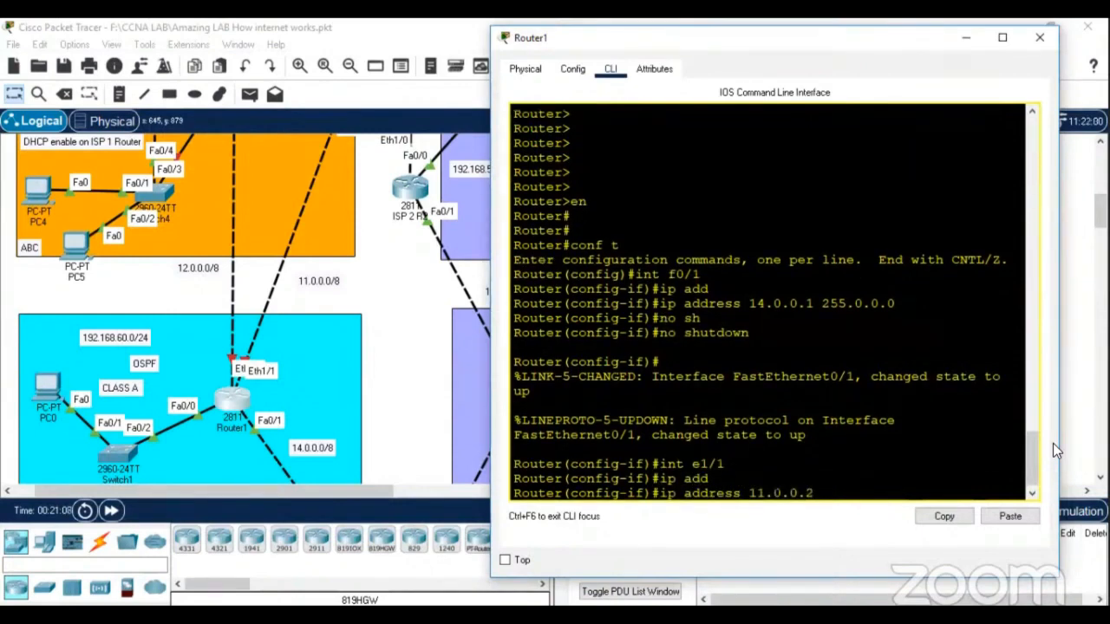
type("2 255.0.0.0")
key("Return")
Enable Router1's Ethernet 1/1 interface with no shutdown
type("no sh")
key("Tab")
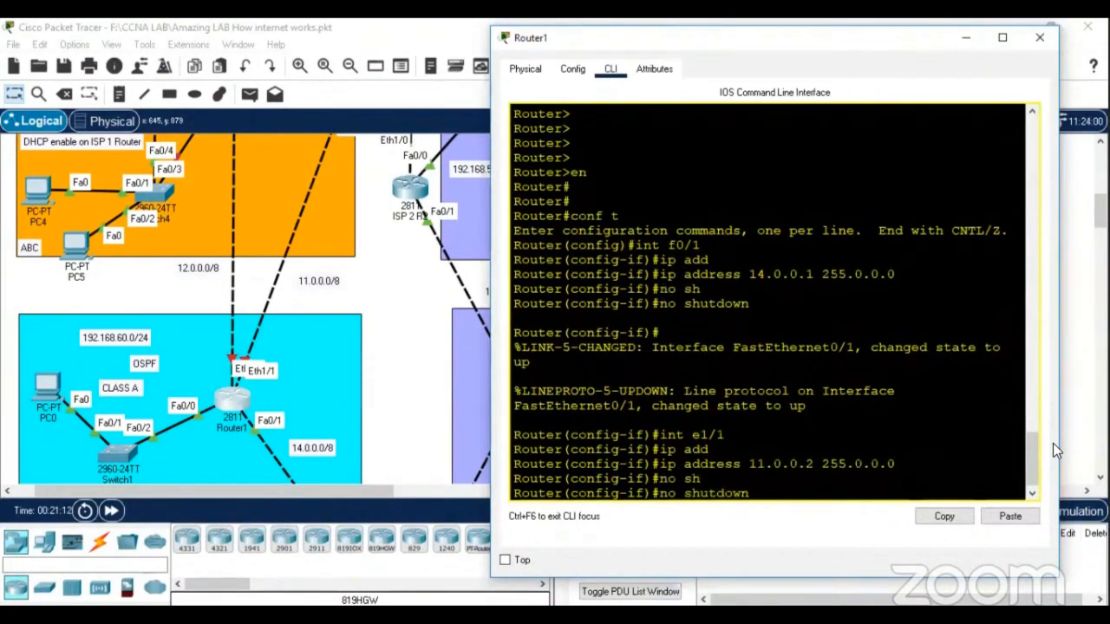
key("Return")
key("Return")
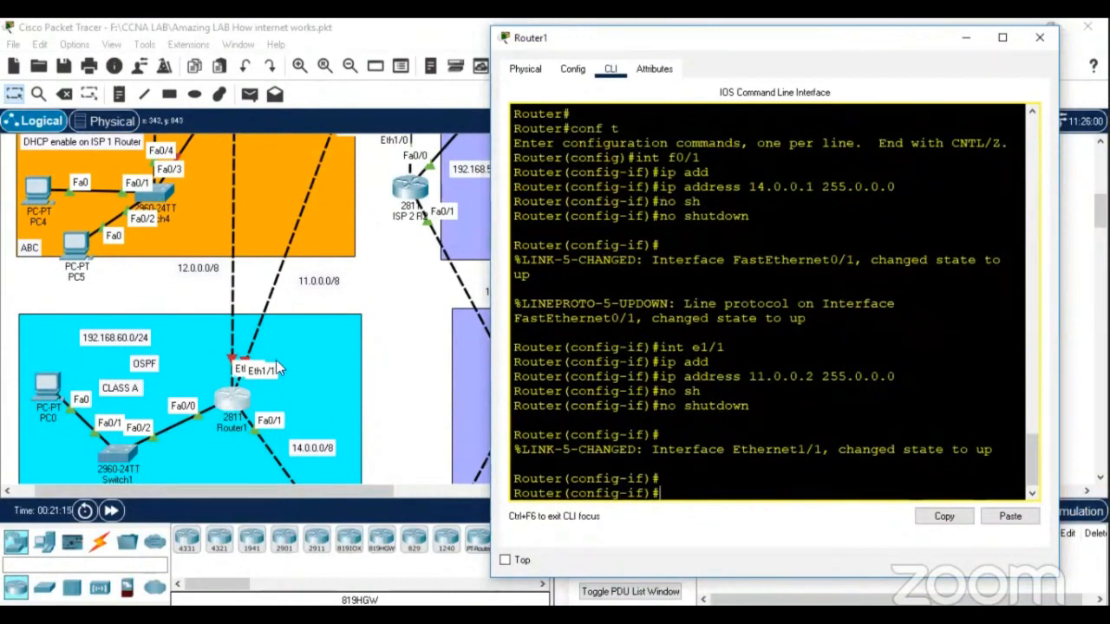
Select interface e1/0 on Router1 and assign it IP address 12.0.0.2 with mask 255.0.0.0
type("int e1/0")
key("Return")
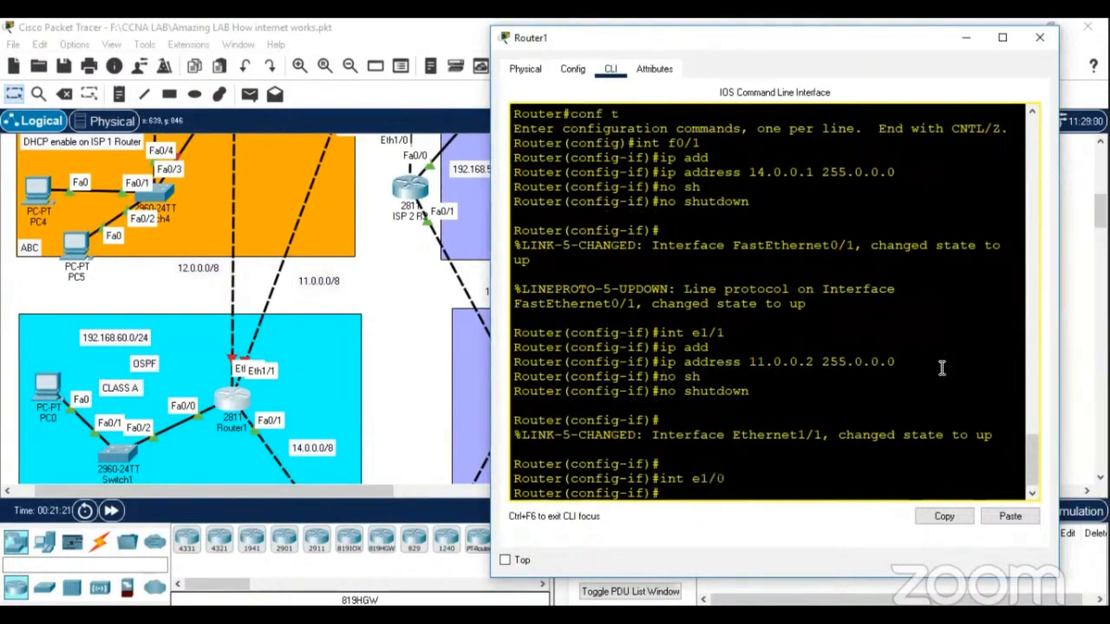
type("ip add")
key("Tab")
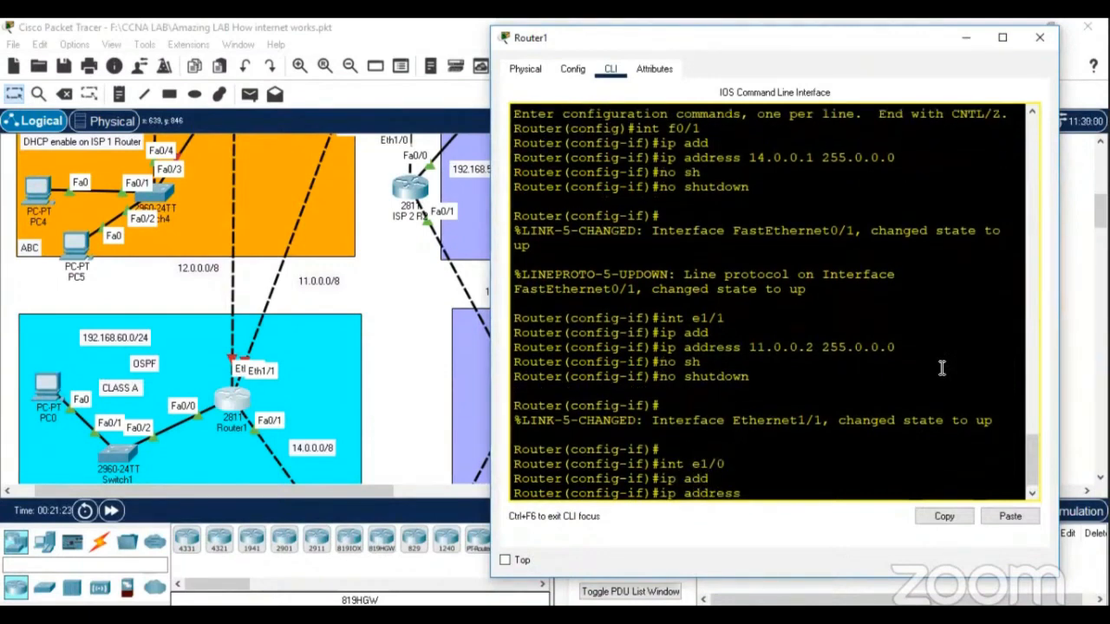
type("12.0.0.2")
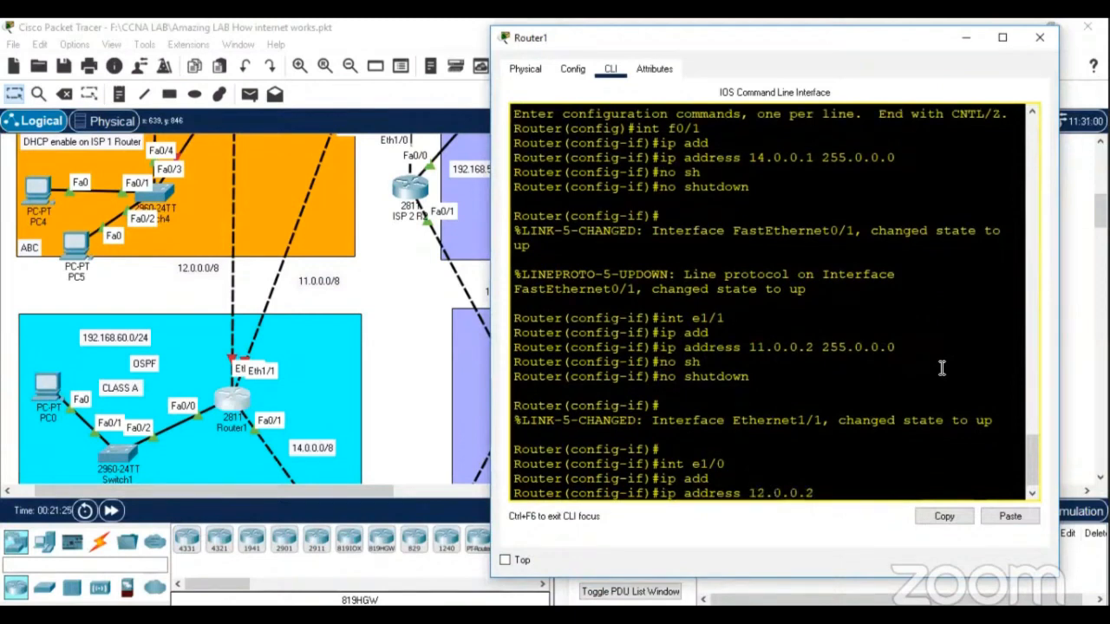
type(" 255.255")
key("BackSpace")
key("BackSpace")
type("0.0.0")
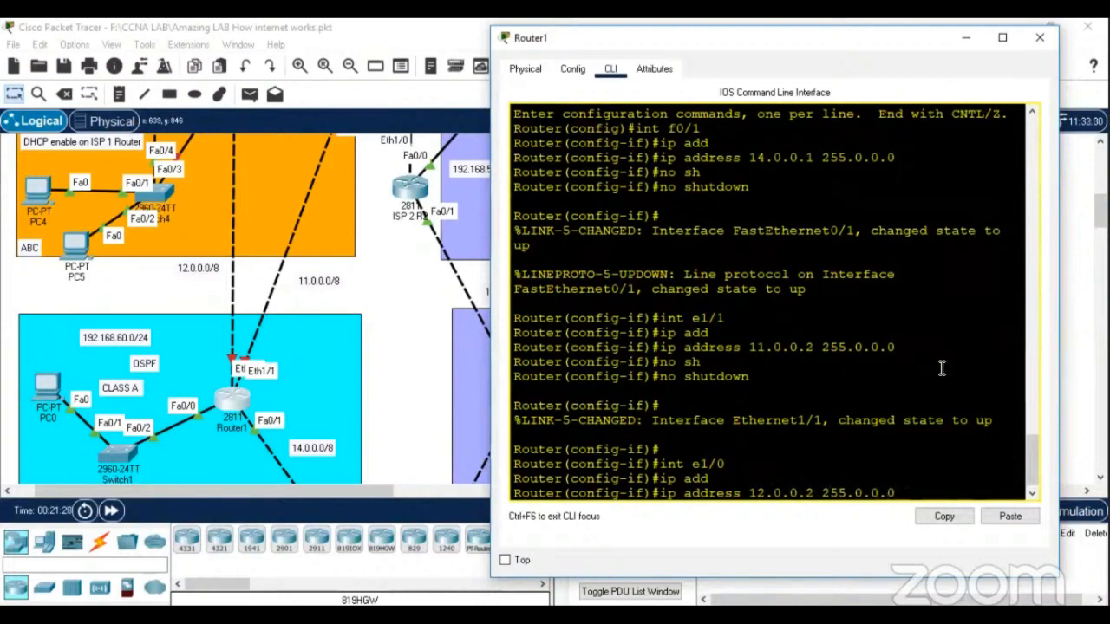
key("Return")
Enable Router1's Ethernet 1/0 interface with no shutdown
type("no sh")
key("Tab")
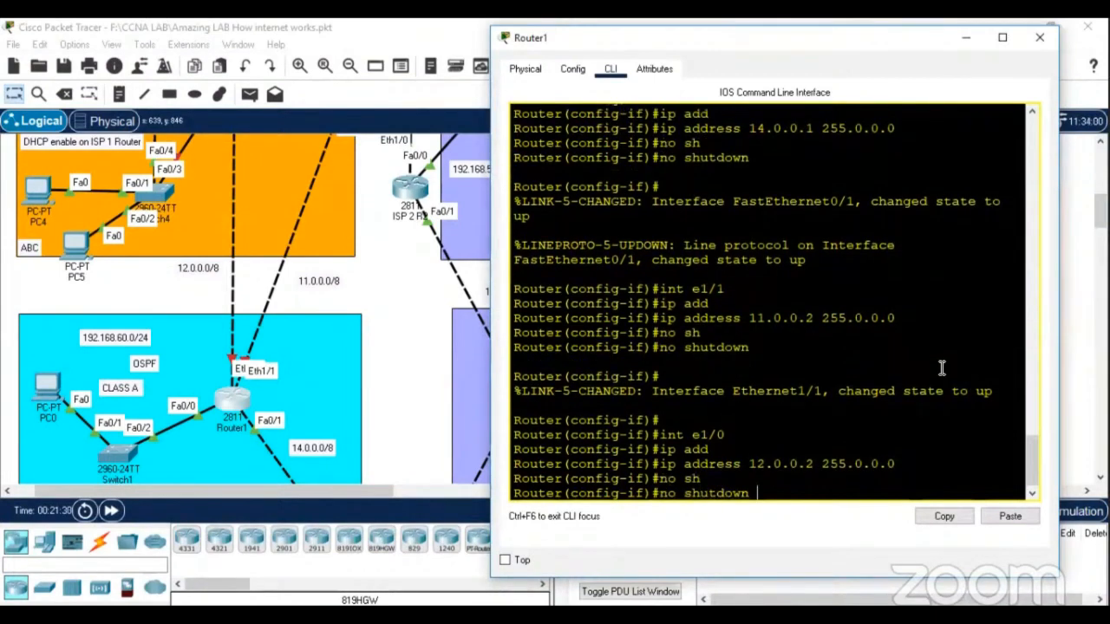
key("Return")
key("Return")
key("Return")
key("Return")
key("Return")
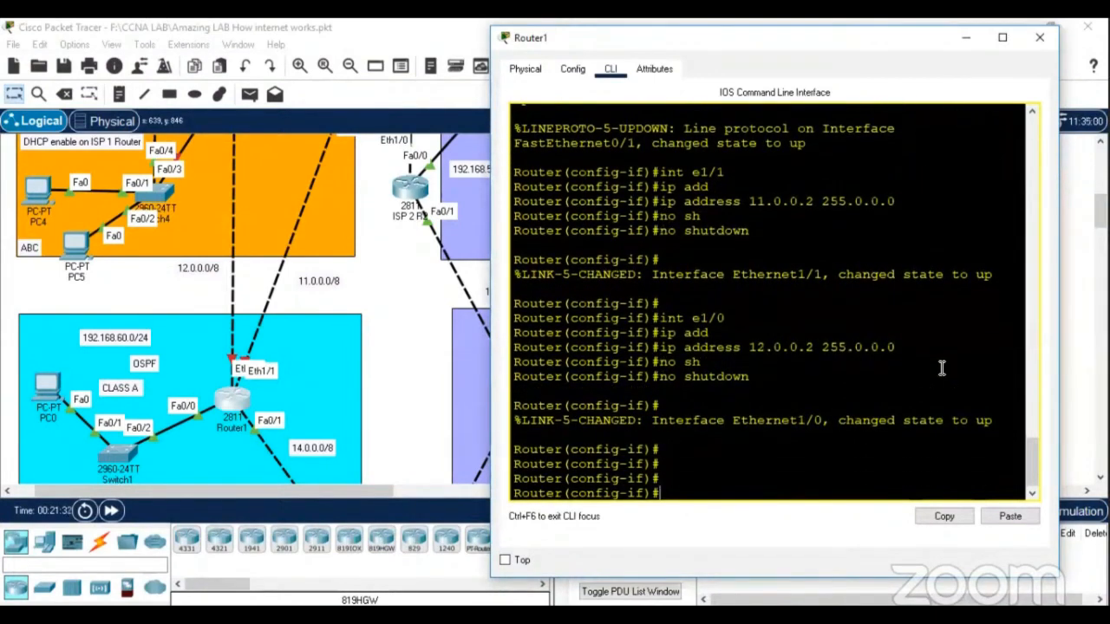
End configuration mode on Router1 and save its configuration with write
type("end")
key("Return")
type("wri")
key("Tab")
key("Return")
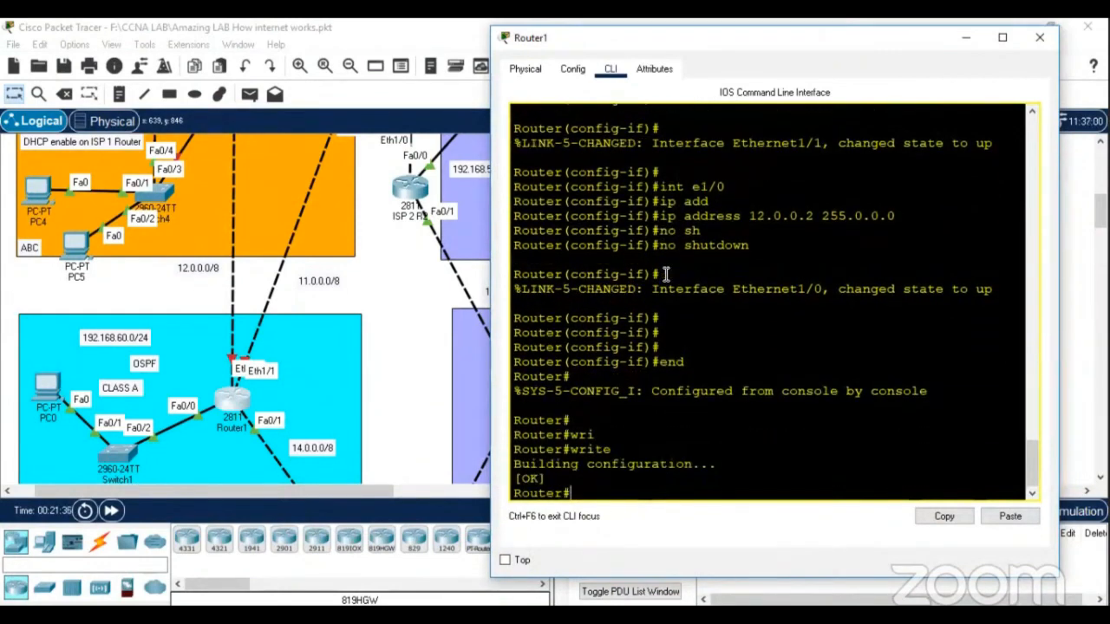
Close Router1's window and move the 192.168.40.0/24 label slightly up and to the left above router ISP 2
left_click(1038, 38)
scroll(443, 368, "up", 3)
scroll(432, 374, "up", 2)
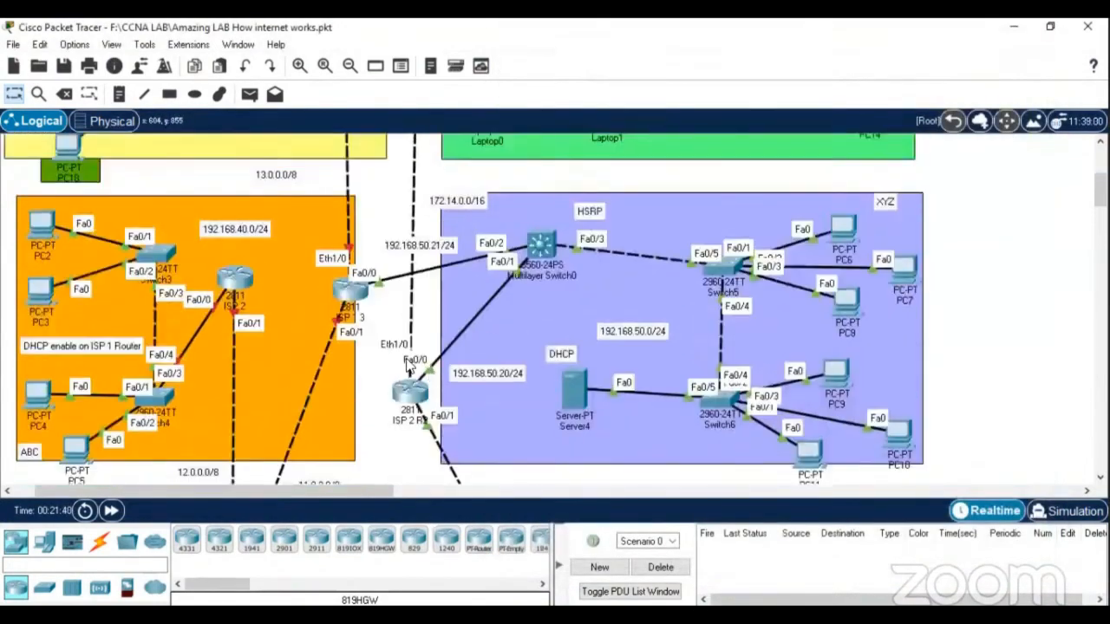
scroll(338, 299, "down", 1)
left_click(236, 227)
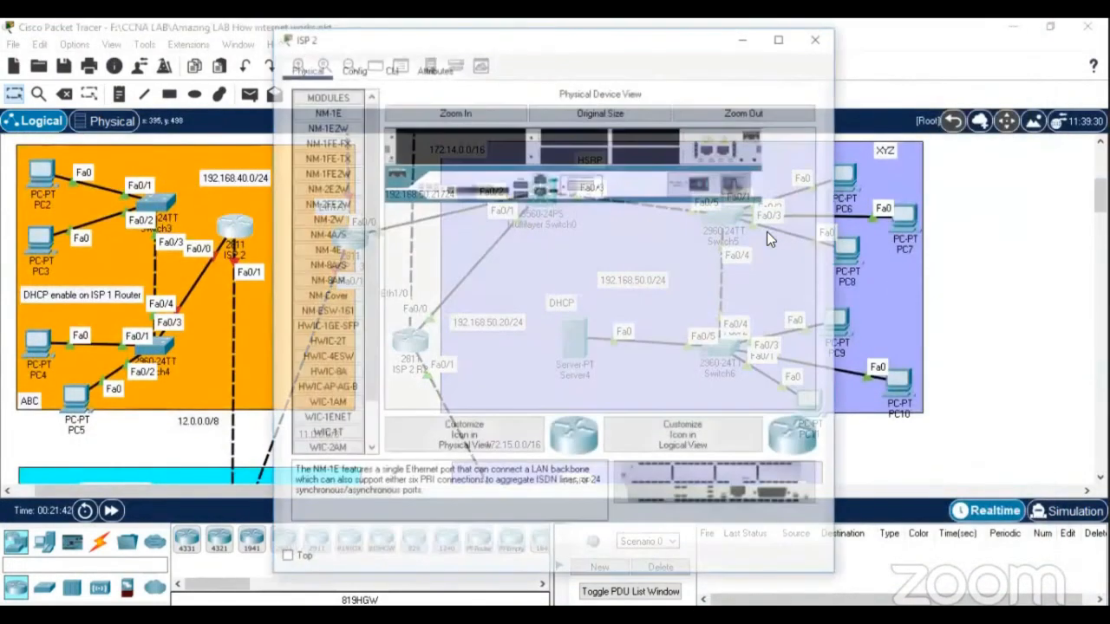
left_click_drag(650, 54, 869, 48)
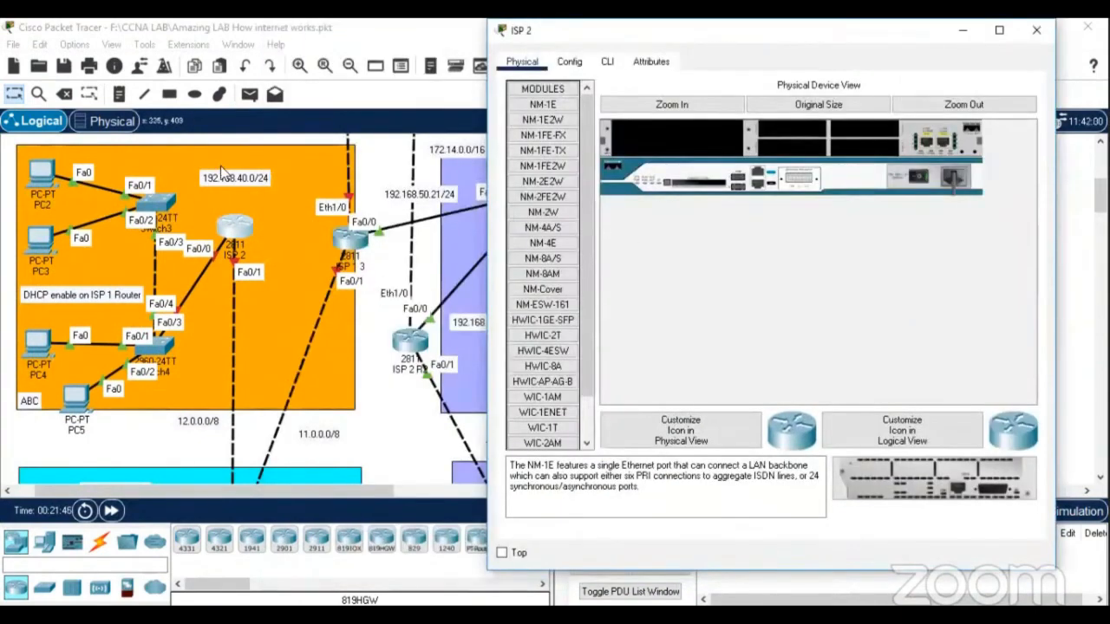
left_click_drag(236, 176, 214, 166)
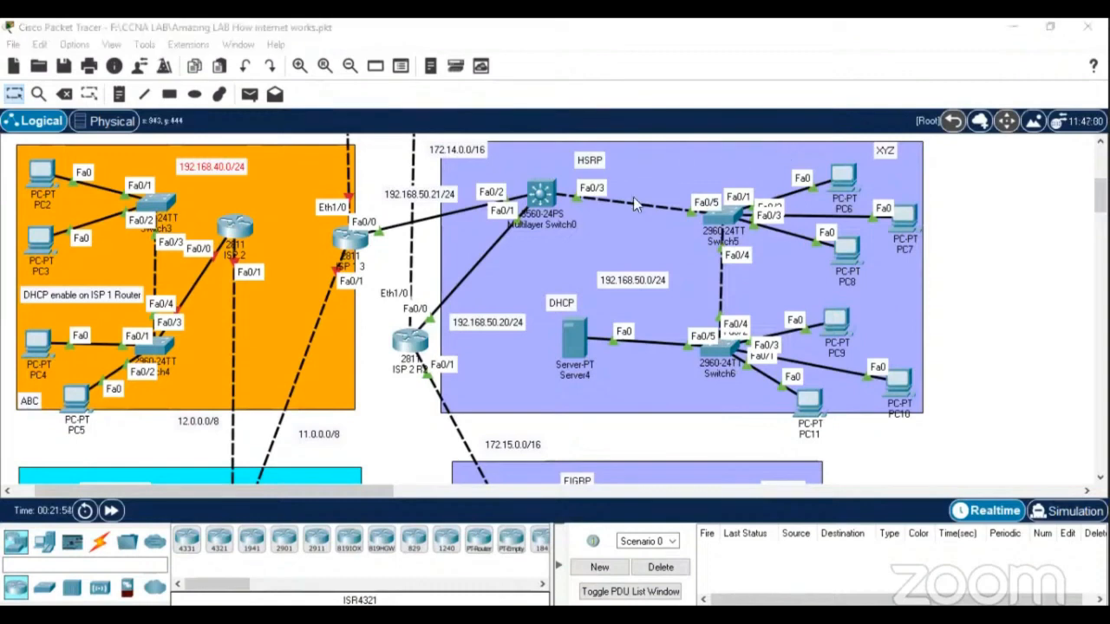
Open the command line of router ISP 2 and enter global configuration mode with en and conf t
left_click(233, 229)
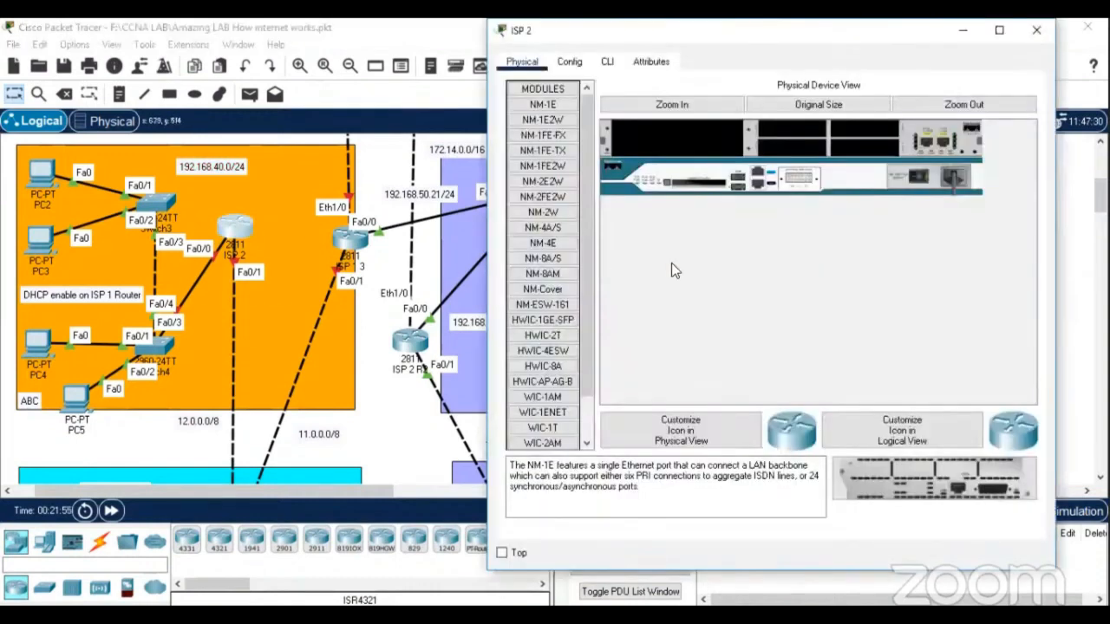
left_click(607, 61)
key("Return")
key("Return")
key("Return")
key("Return")
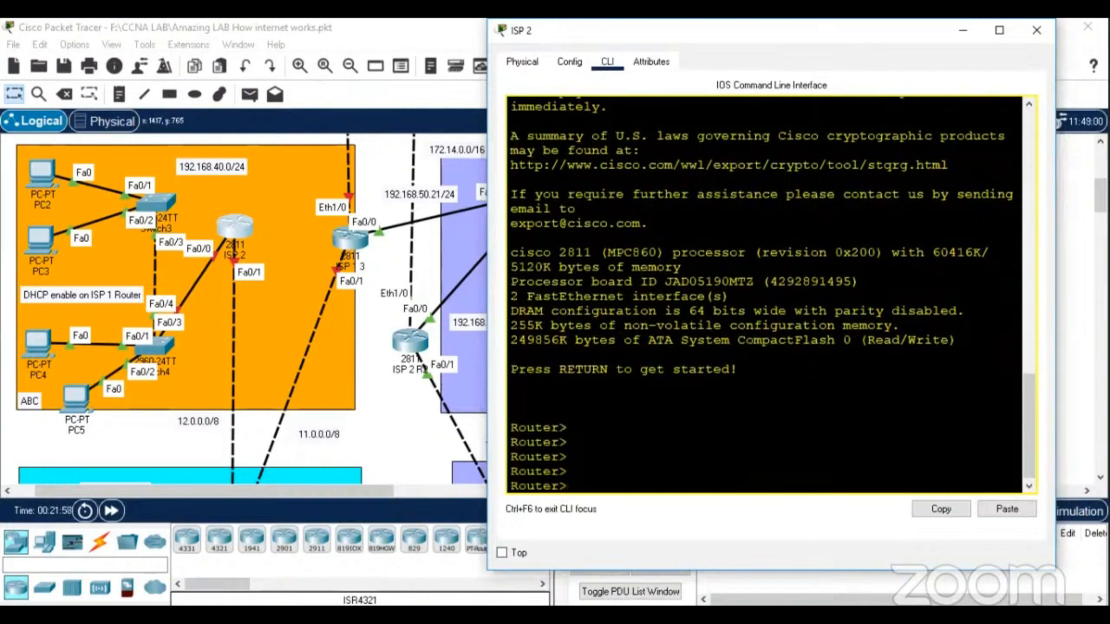
type("en")
key("Return")
key("Return")
key("Return")
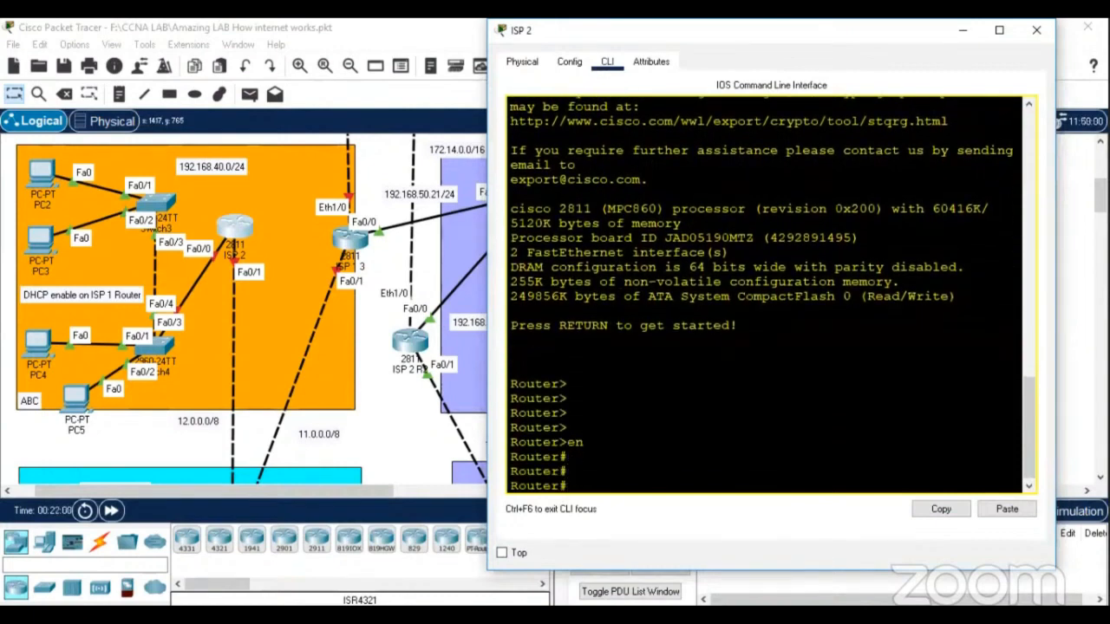
type("conf t")
key("Return")
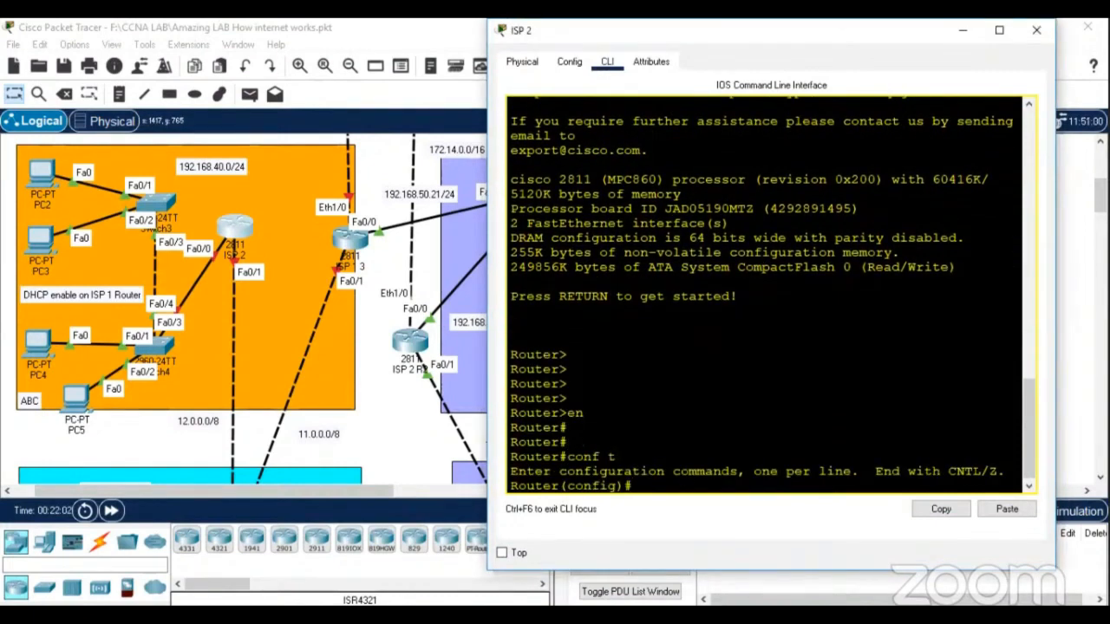
Select interface f0/1 on ISP 2 and assign it IP address 12.0.0.1 with mask 255.0.0.0
type("int f0/1")
key("Return")
type("ip add")
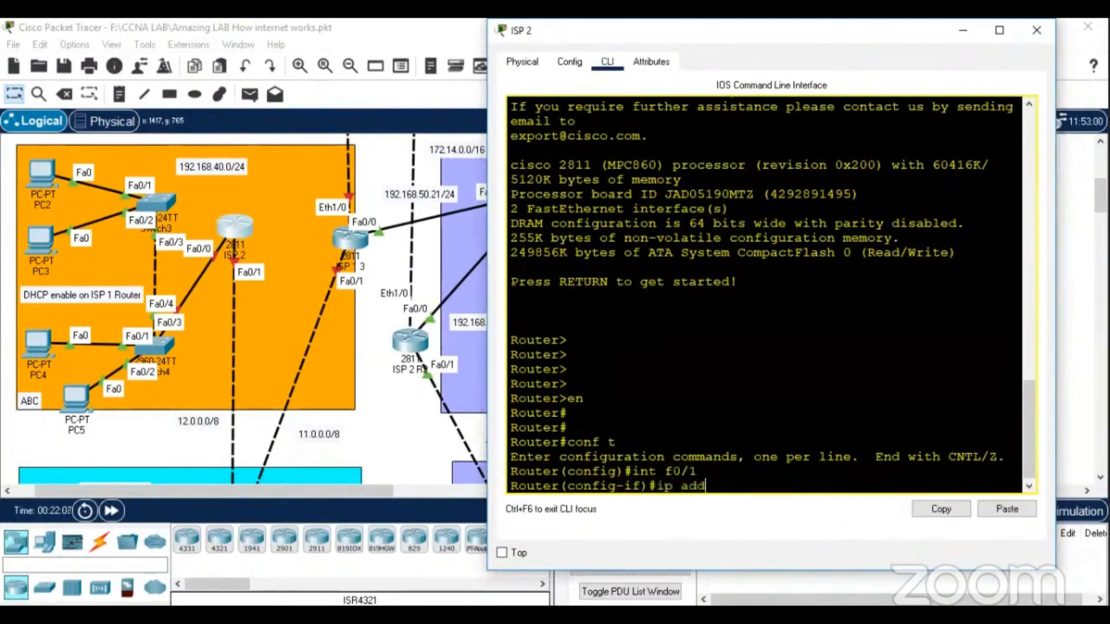
key("Tab")
type("1")
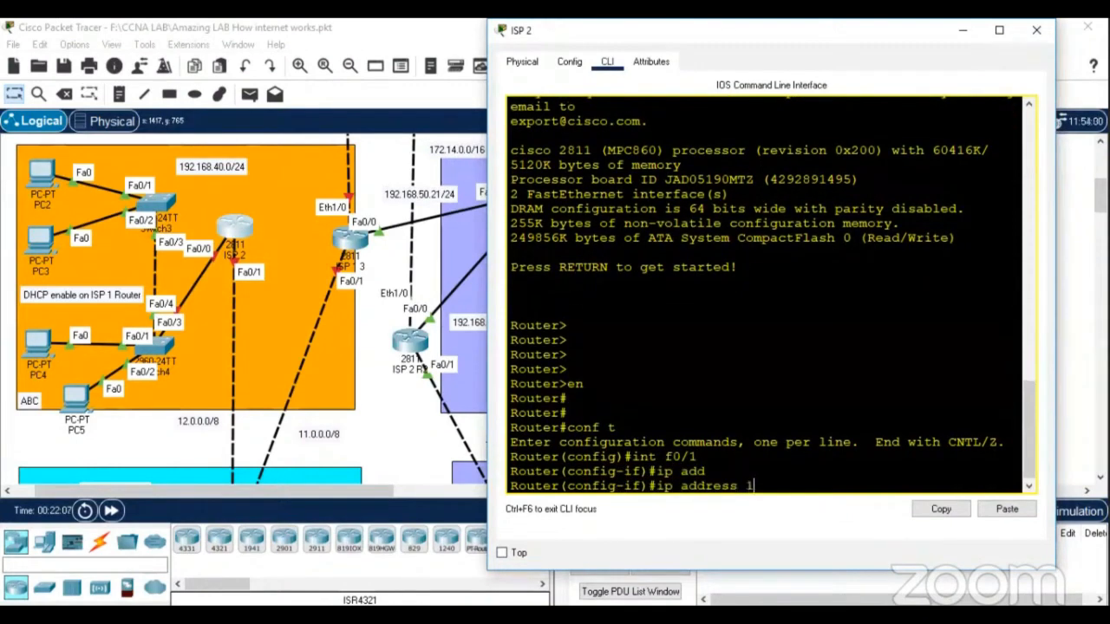
type("2.0.0.2")
type("1 25")
type("5.0.0.0")
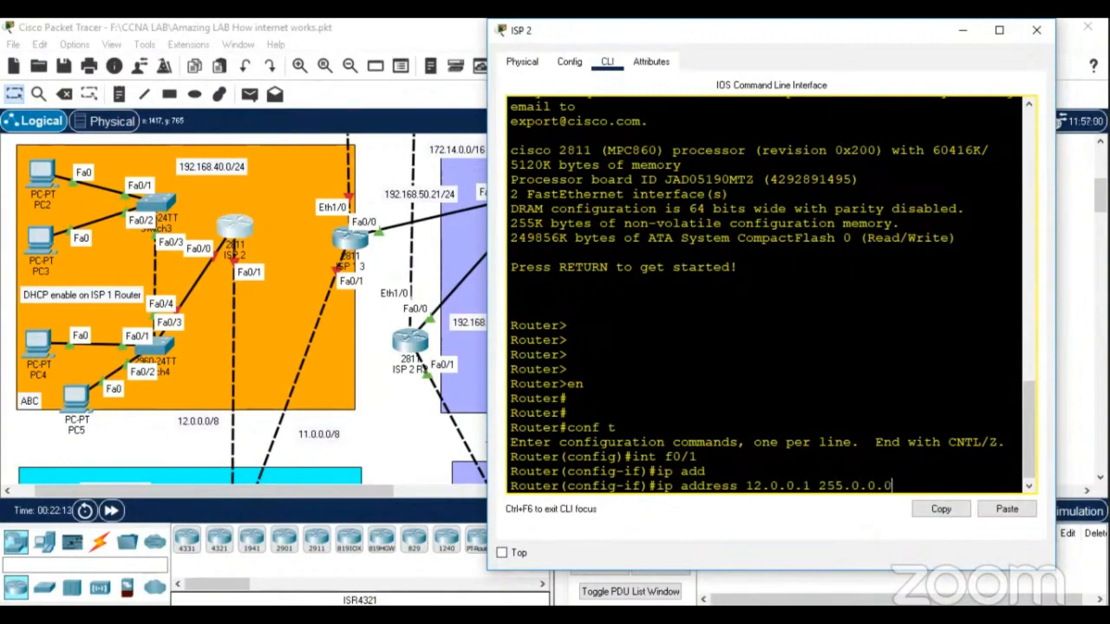
key("Return")
Enable ISP 2's FastEthernet 0/1 interface with no shutdown
type("no sh")
key("Tab")
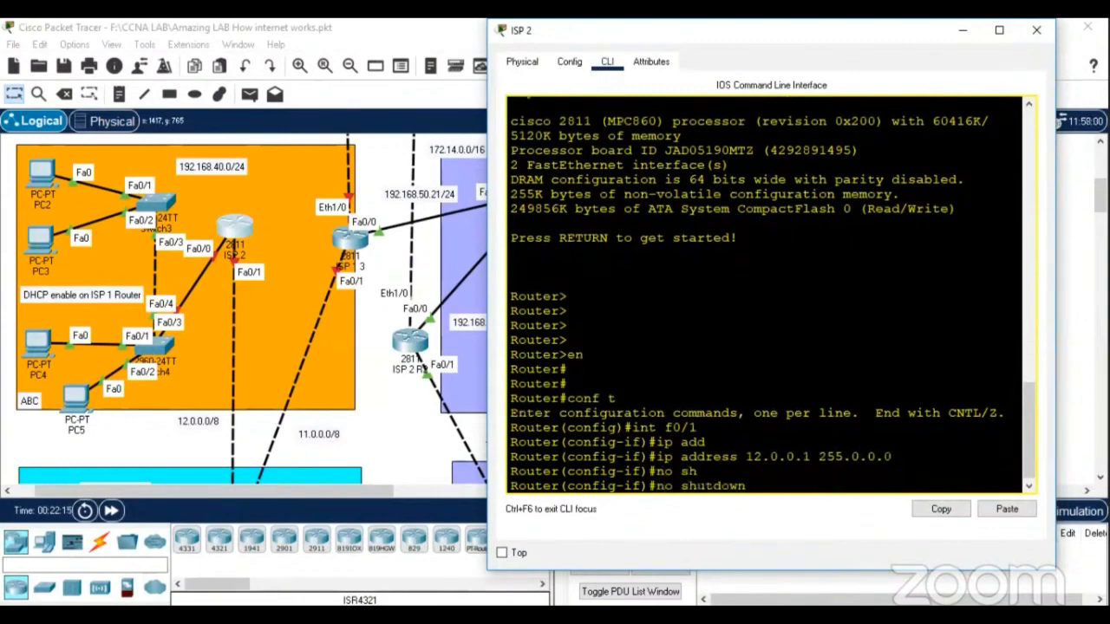
key("Return")
key("Return")
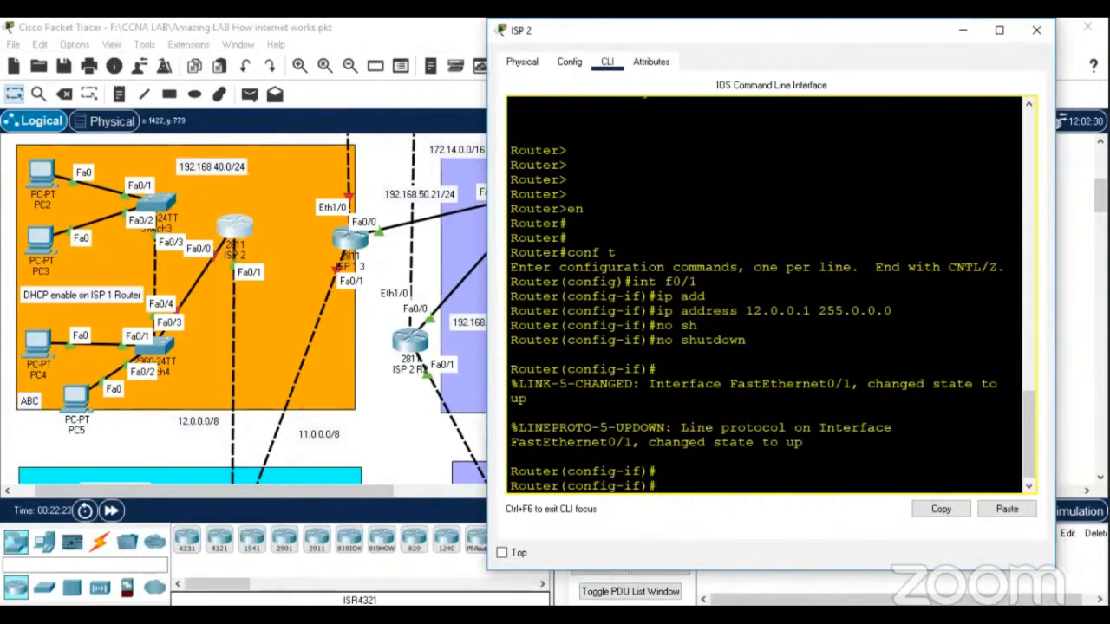
Select interface f0/0 on ISP 2 and begin its ip address command
type("int f0/0")
key("Return")
type("ip ")
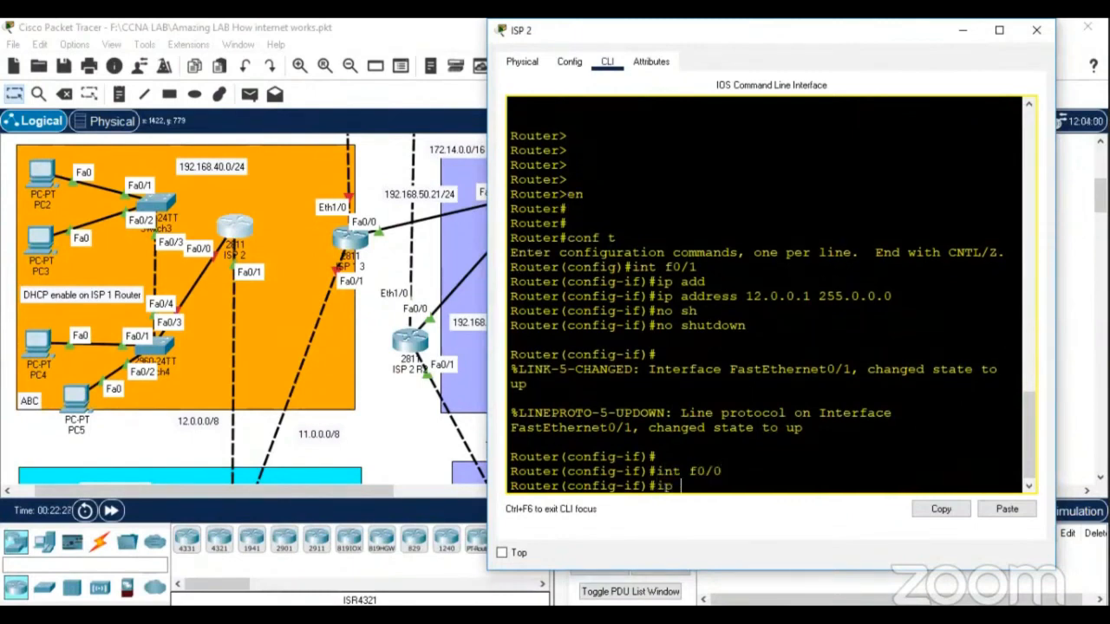
type("add")
key("Tab")
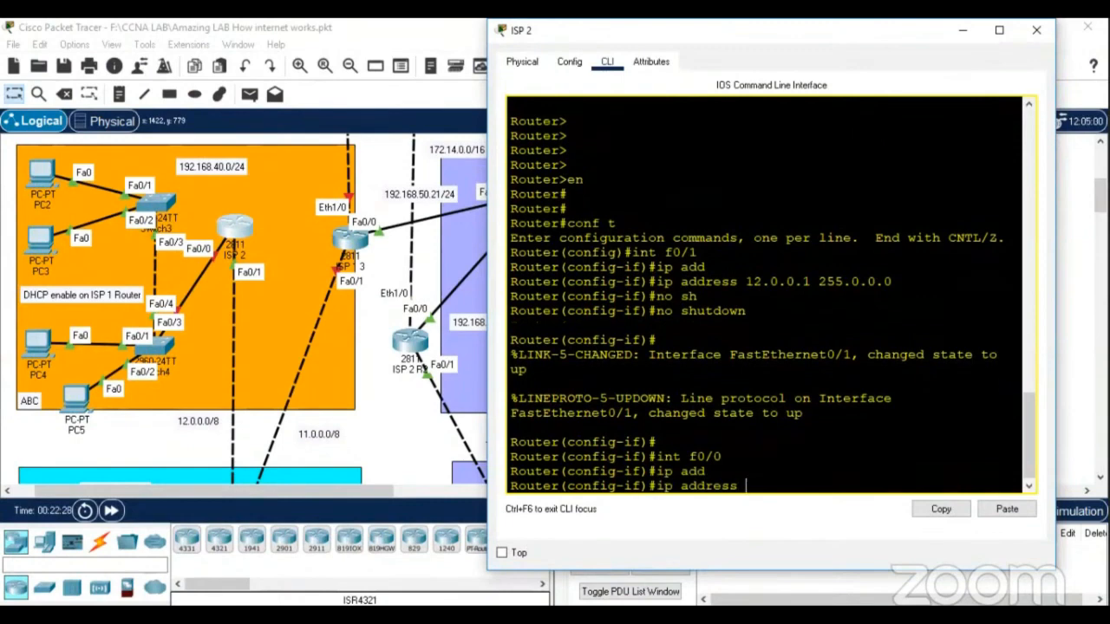
Assign IP address 192.168.40.1 with mask 255.255.255.0 to the f0/0 interface of ISP 2 and enable it
type("192.168.40.01 2")
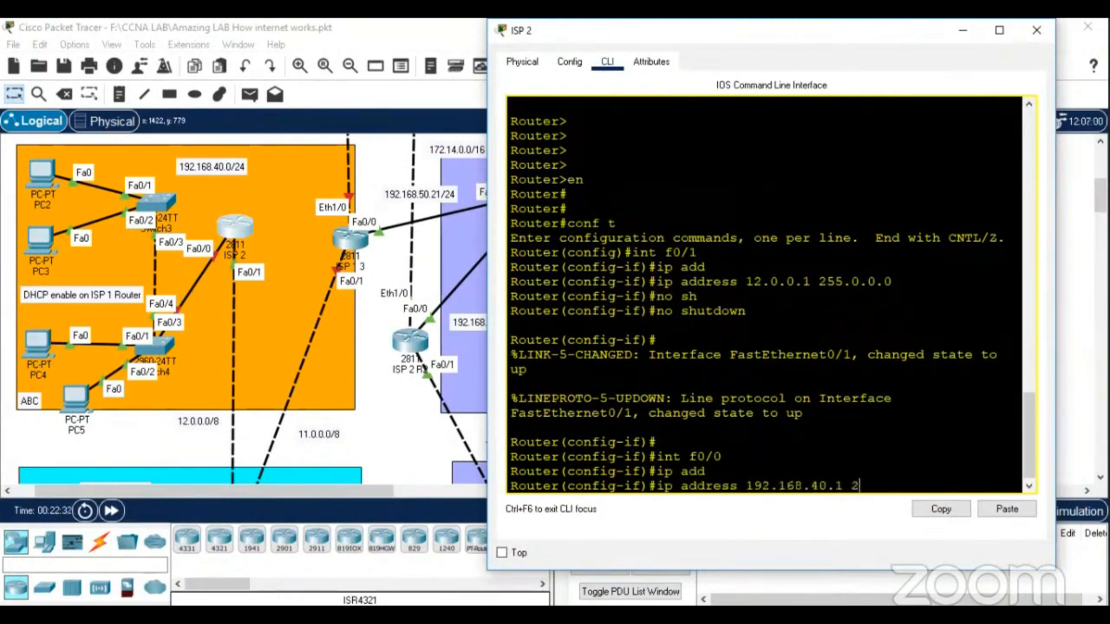
type("55.255.255.0")
key("Return")
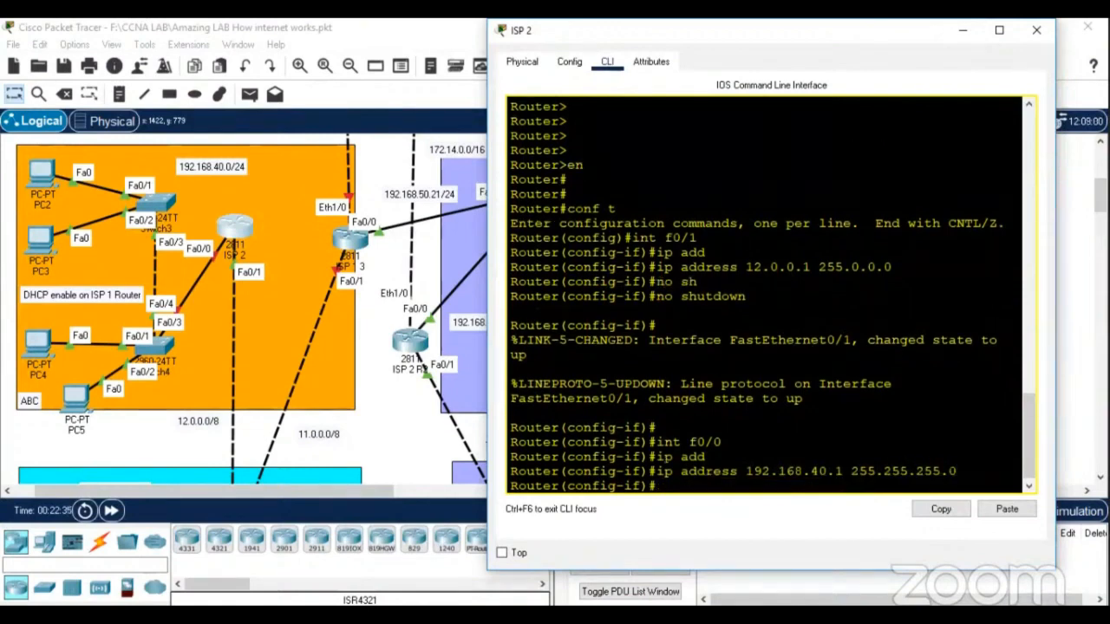
type("no sh")
key("Tab")
key("Return")
key("Return")
key("Return")
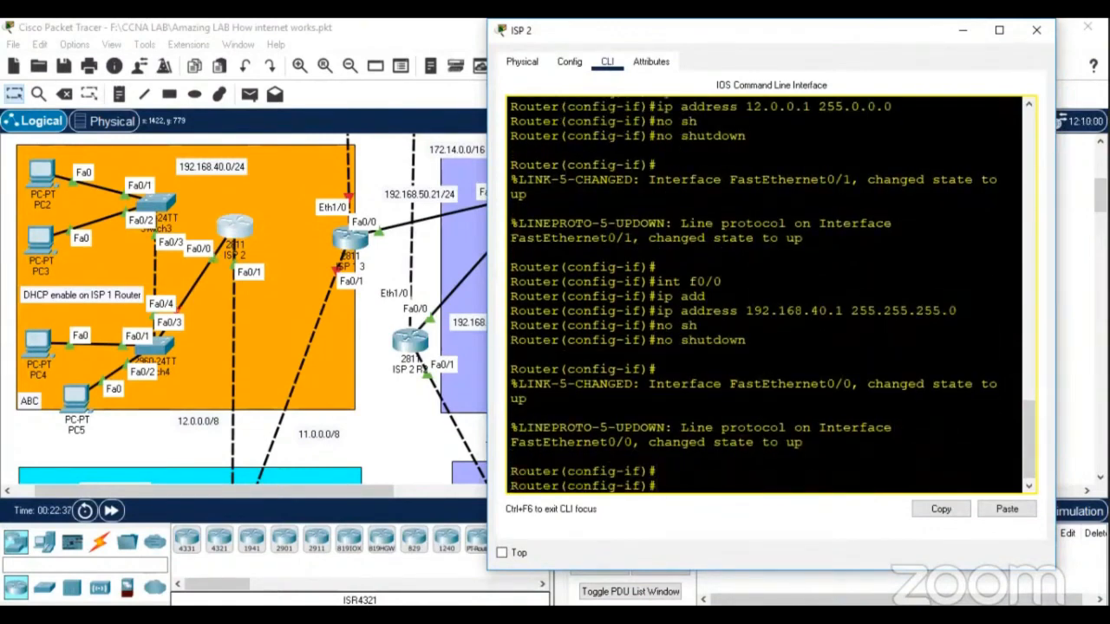
End configuration mode on ISP 2, write the configuration to memory and close the router's window
type("end")
key("Return")
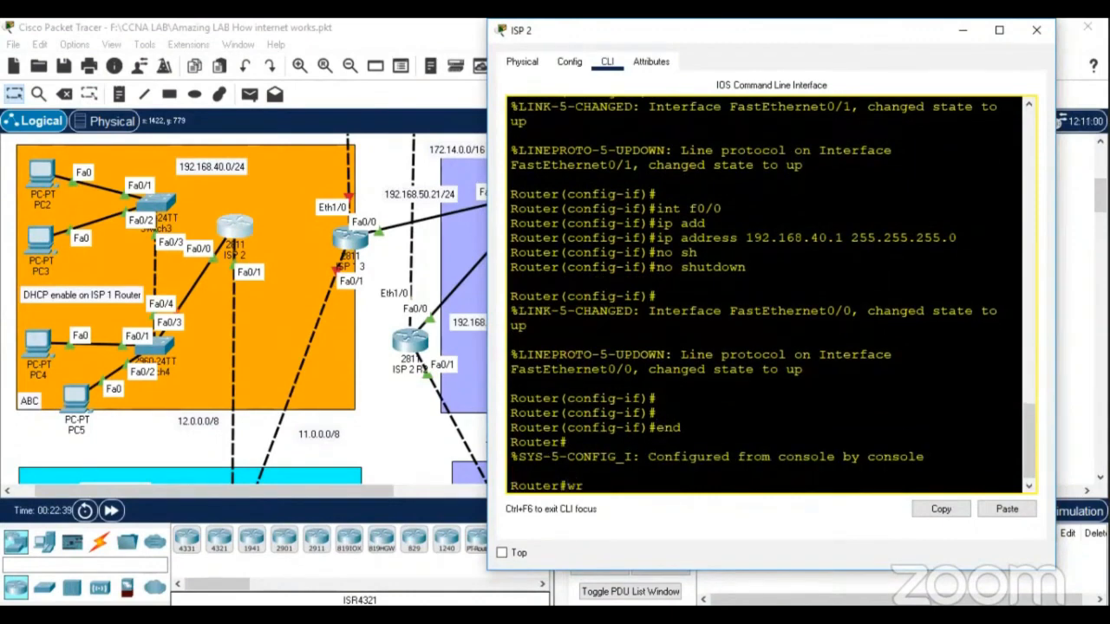
type("wr")
key("Tab")
key("Return")
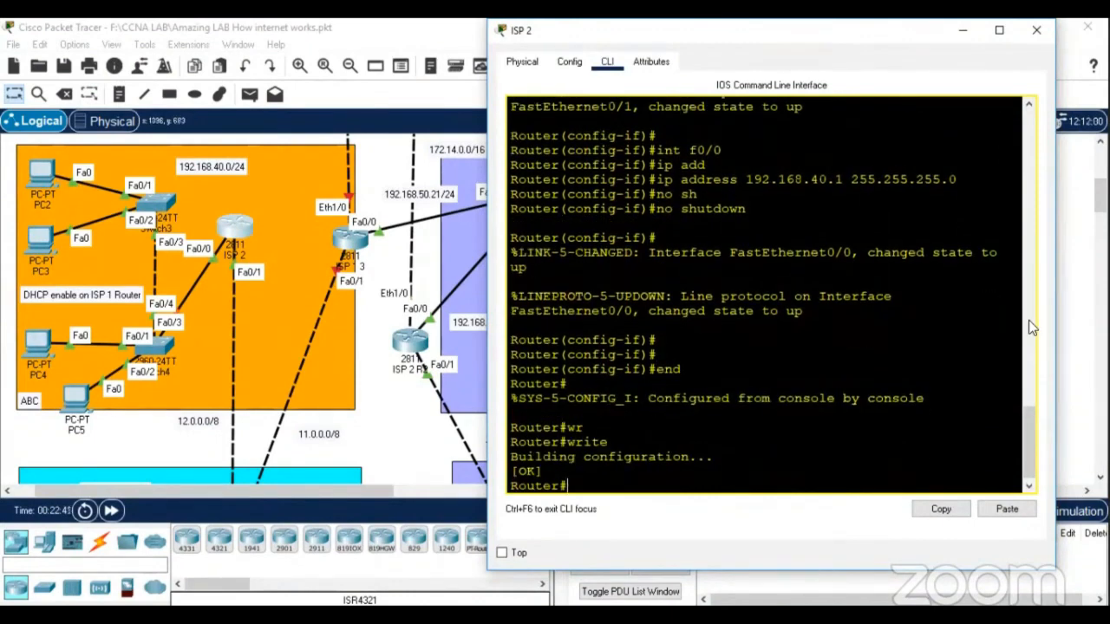
left_click(1038, 32)
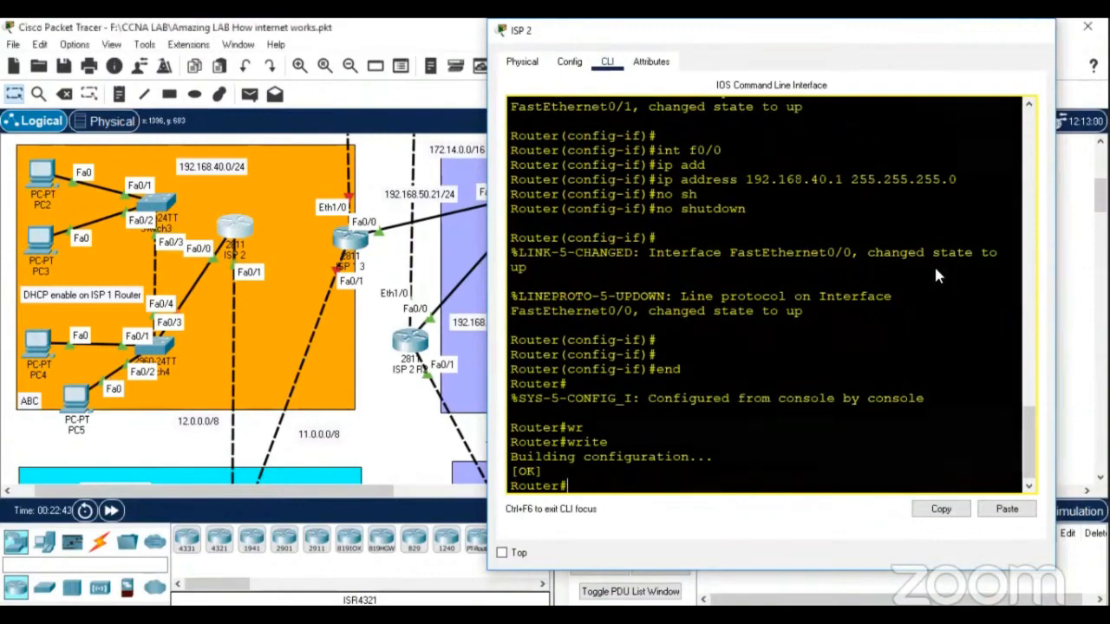
Move the 11.0.0.0/8 label up beside the dashed Fa0/1 link of router ISP 1 3
scroll(557, 469, "up", 1)
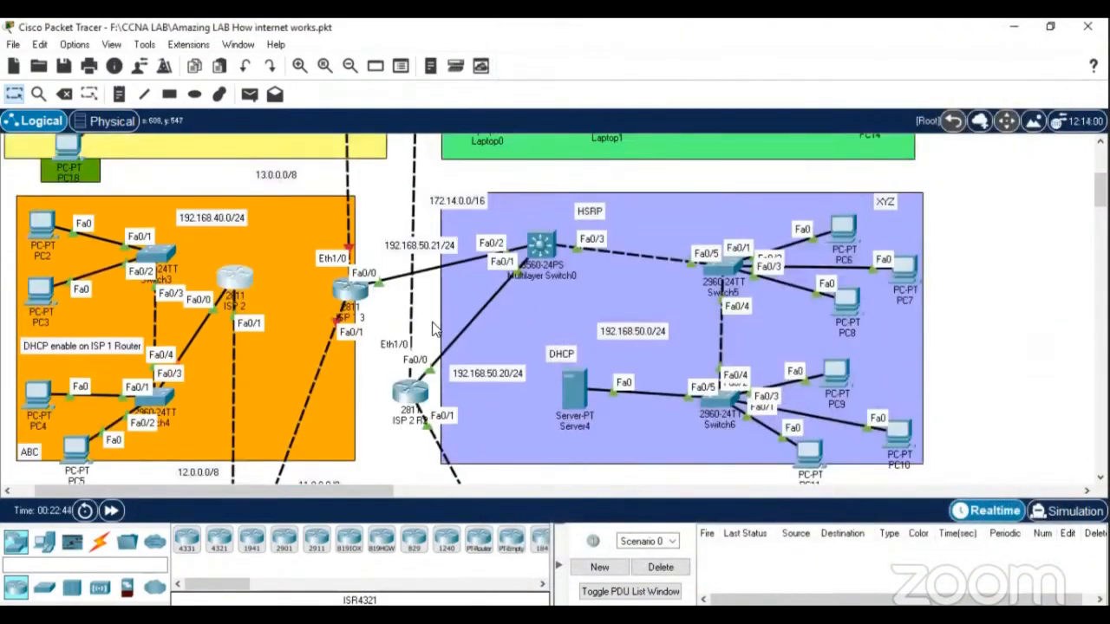
scroll(366, 264, "down", 1)
scroll(366, 265, "up", 1)
left_click_drag(326, 482, 326, 457)
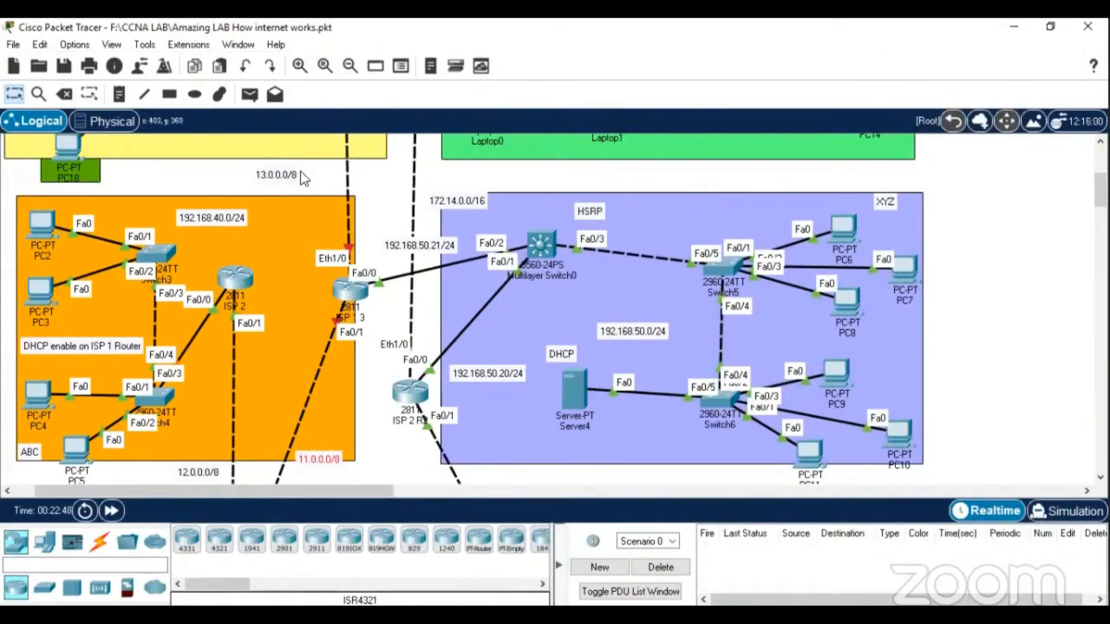
Open the command line of router ISP 1 3 and bring up its user prompt
left_click(353, 298)
left_click(354, 297)
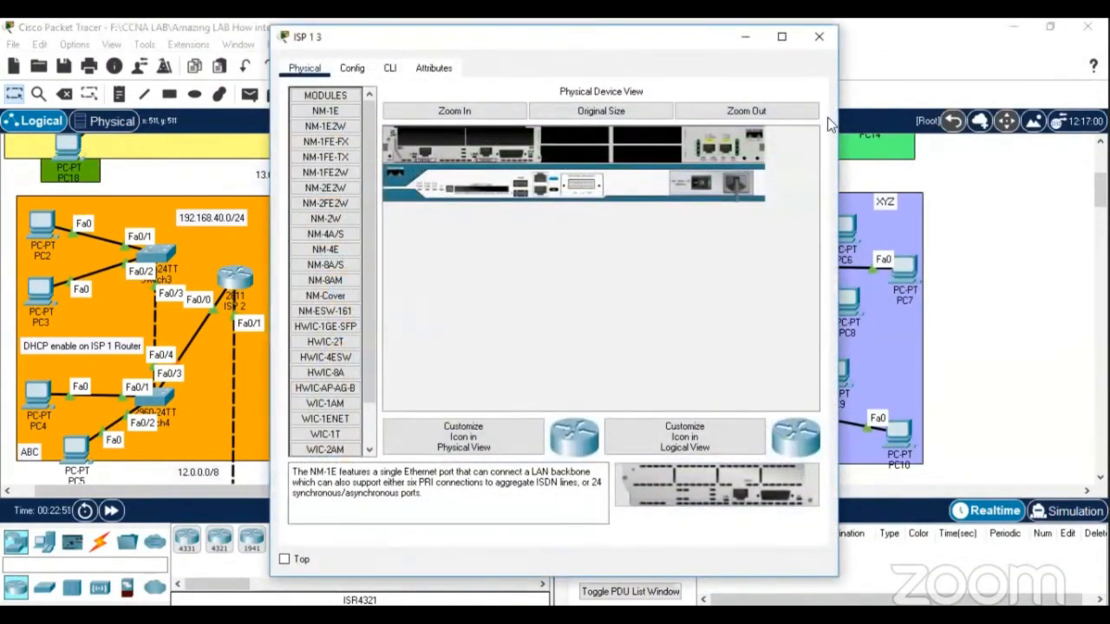
left_click_drag(619, 46, 908, 45)
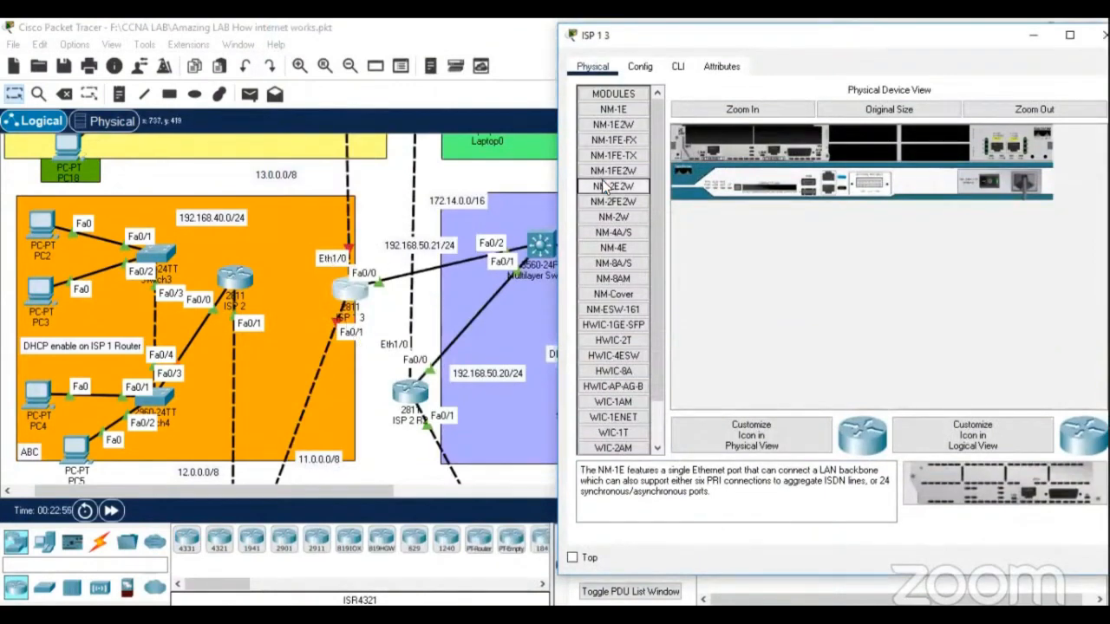
left_click(678, 70)
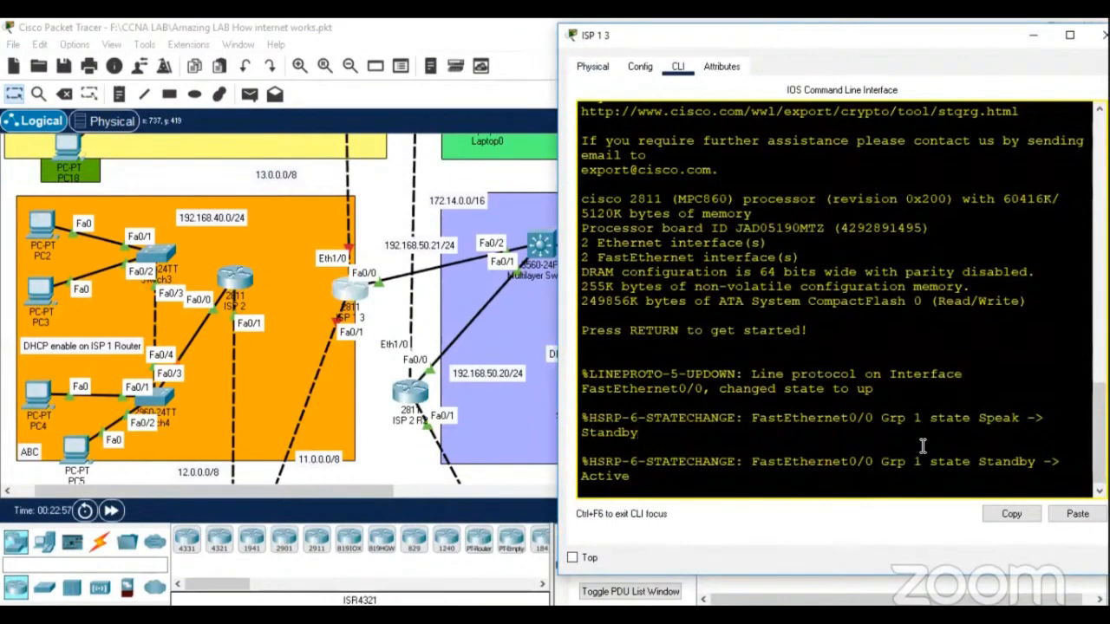
key("Return")
key("Return")
key("Return")
key("Return")
key("Return")
key("Return")
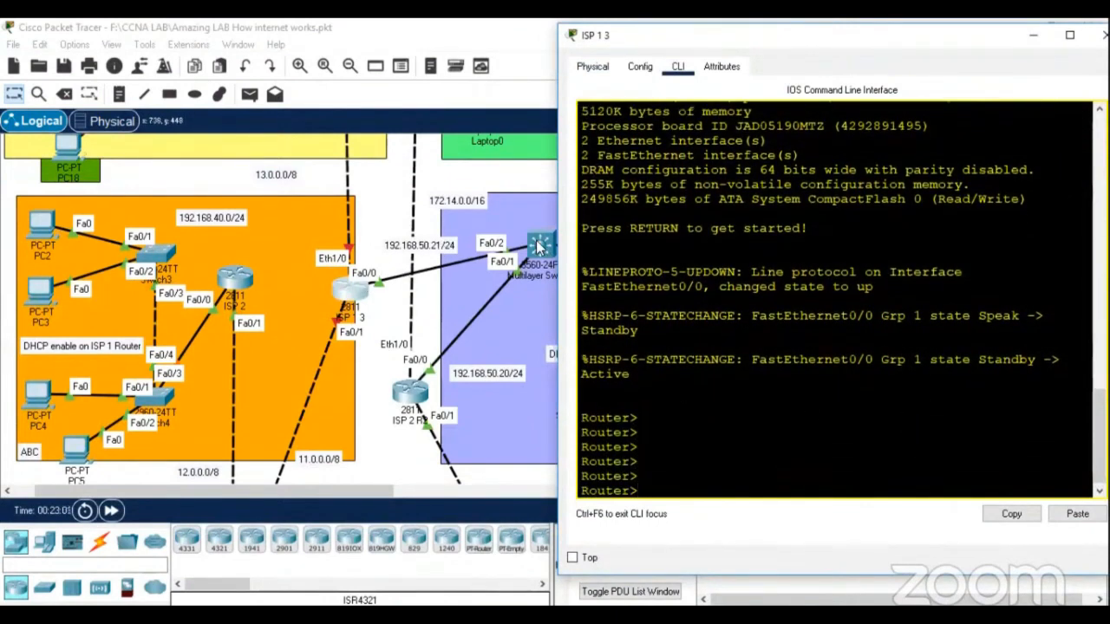
Move the 192.168.50.21/24 label closer to router ISP 1 3's Fa0/0 port and return to the router's console
left_click_drag(418, 241, 398, 254)
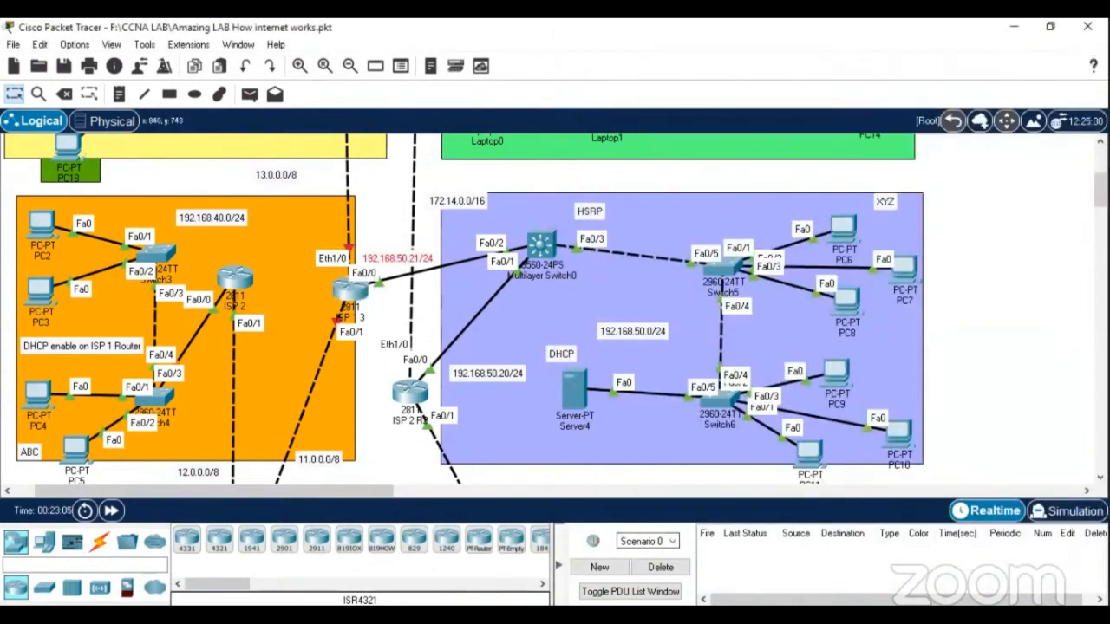
mouse_move(581, 612)
left_click(655, 555)
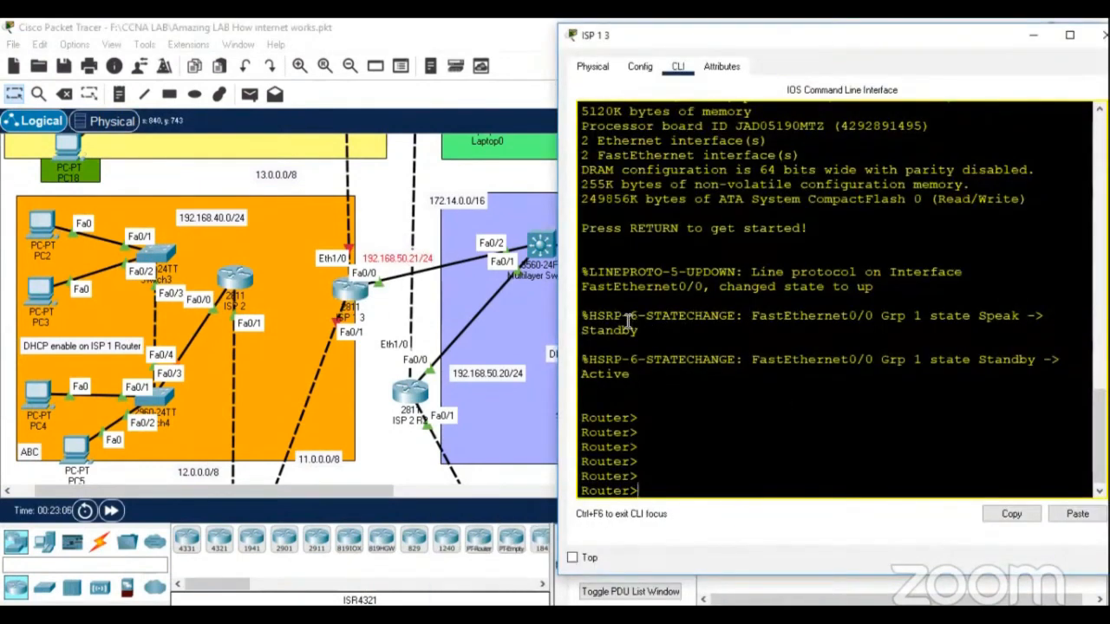
Examine the HSRP state-change messages for FastEthernet0/0 in ISP 1 3's console
left_click_drag(631, 321, 580, 318)
left_click_drag(640, 373, 582, 371)
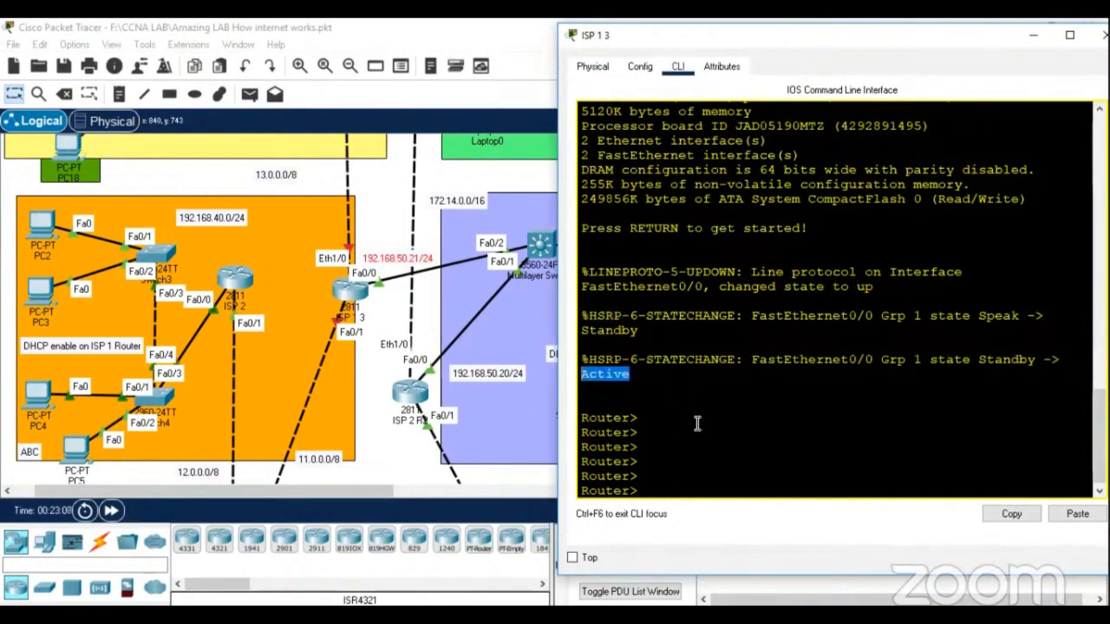
left_click(681, 481)
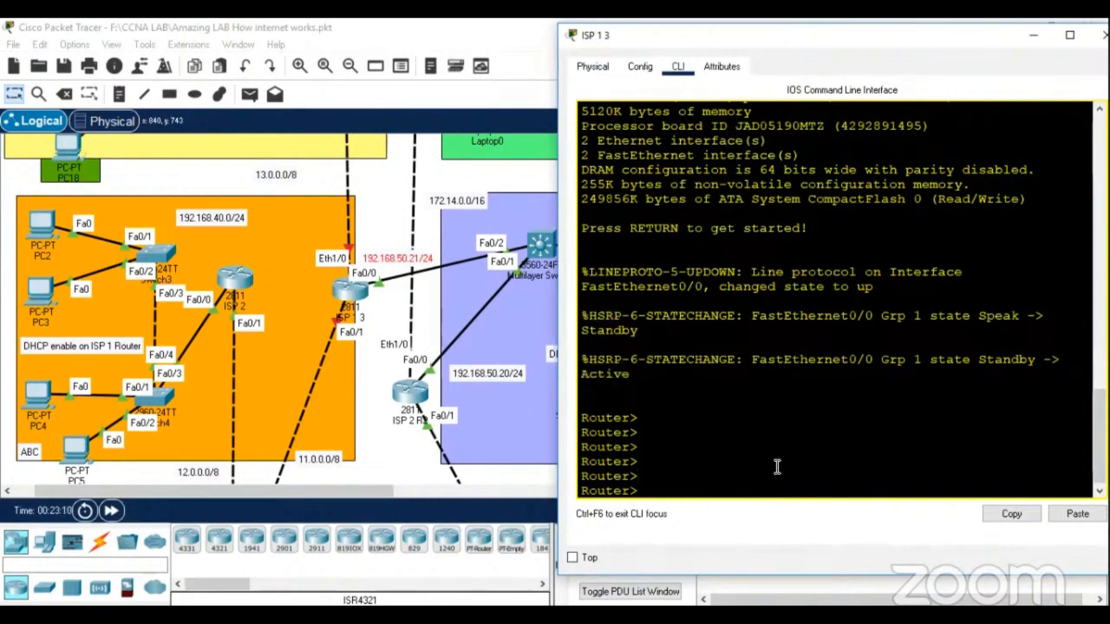
Enter privileged mode and global configuration mode on ISP 1 3
key("Return")
key("Return")
key("Return")
key("Return")
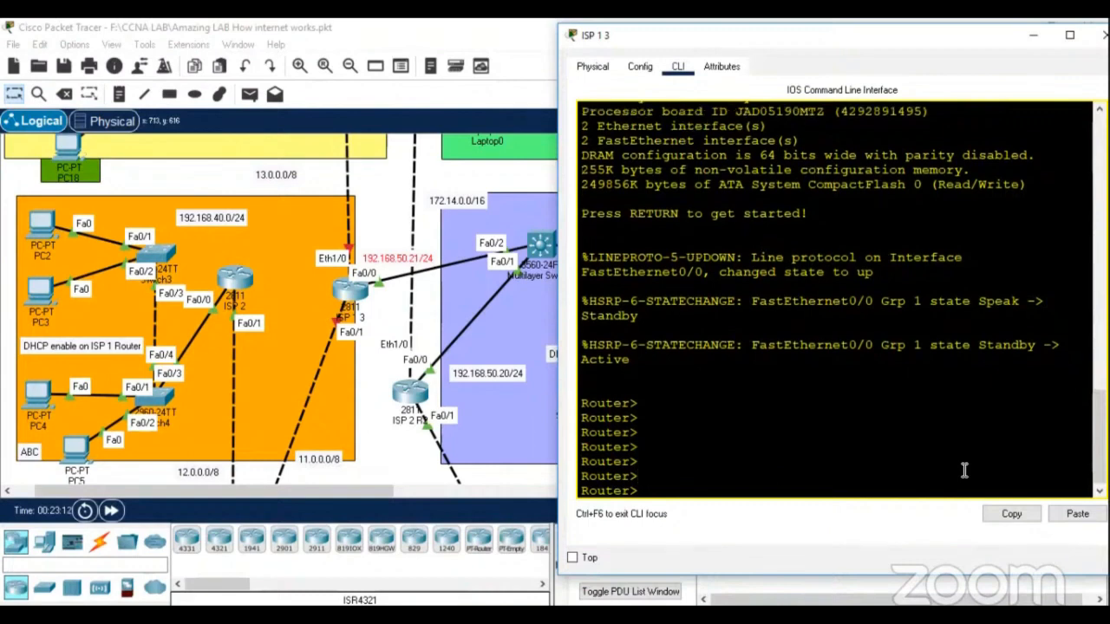
type("en")
key("Return")
key("Return")
key("Return")
key("Return")
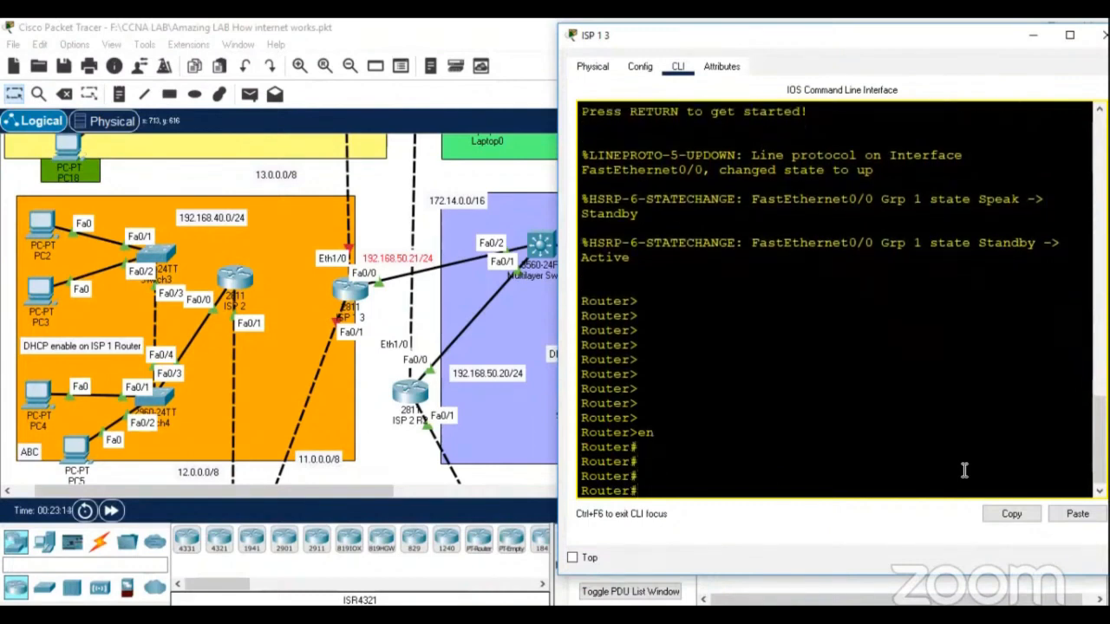
type("conf t")
key("Return")
Assign IP address 11.0.0.1 with mask 255.0.0.0 to interface f0/1 of ISP 1 3
type("int ")
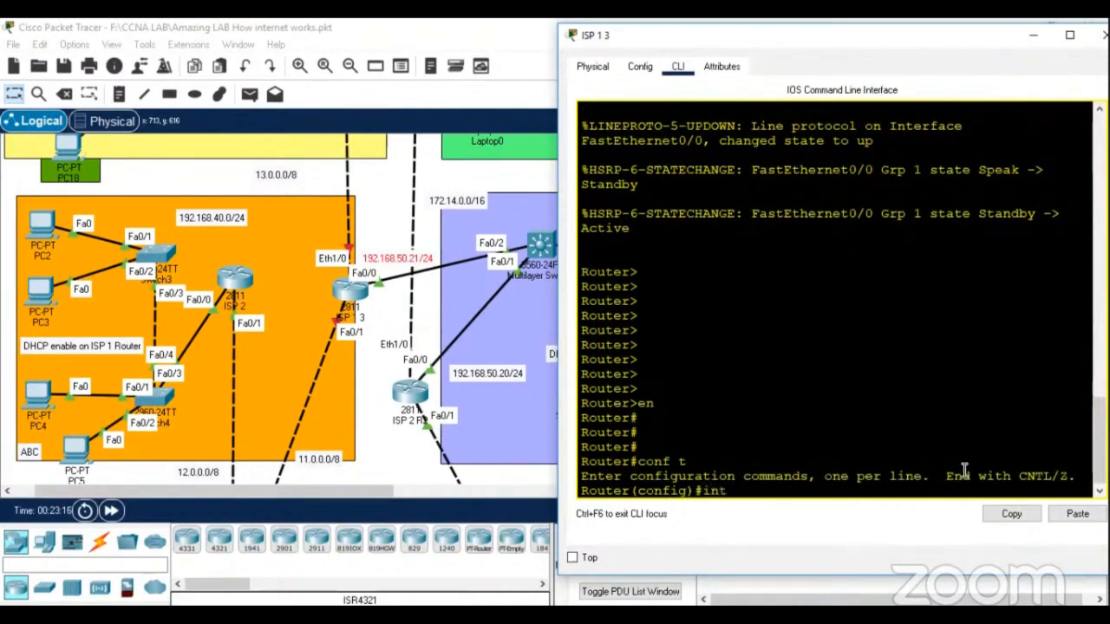
type("f0/1")
key("Return")
type("ip add")
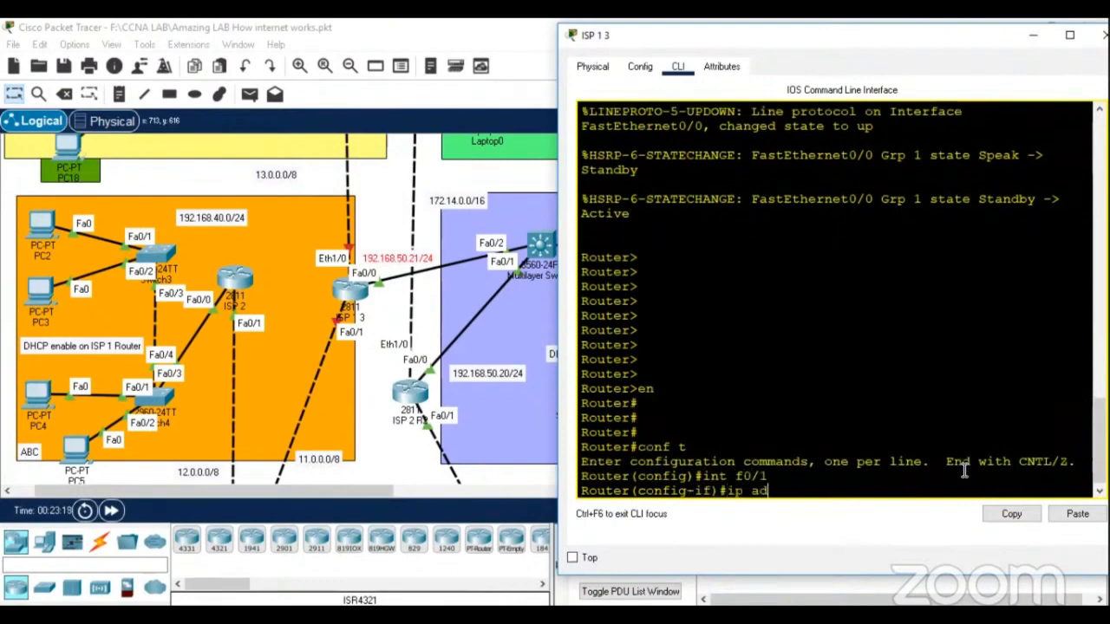
key("Tab")
type("11.0.0")
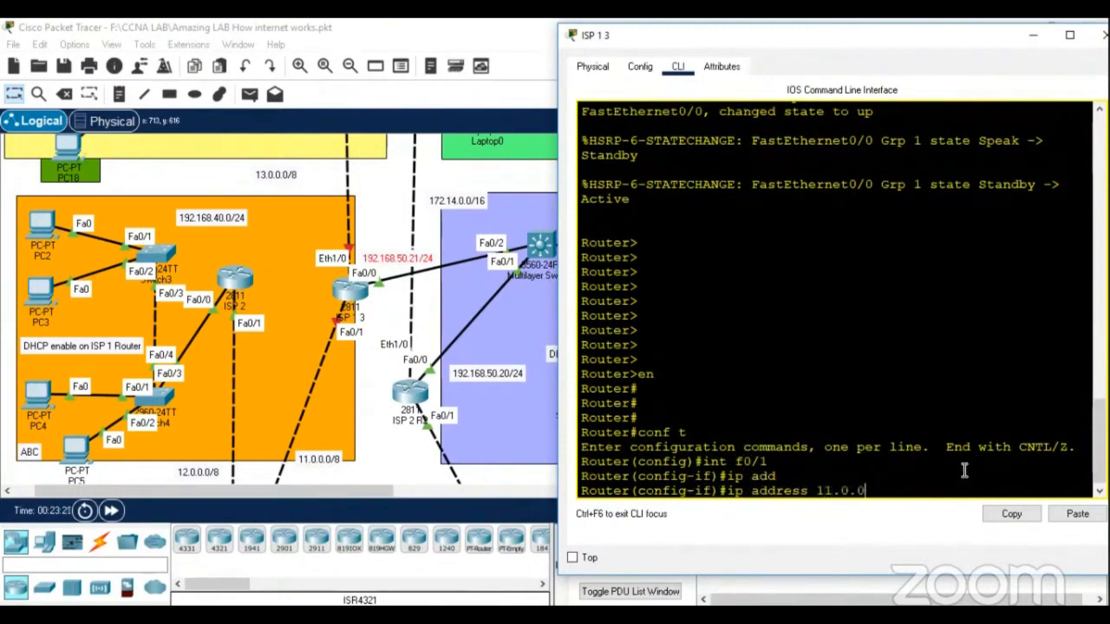
type(".1 255.0.0.0")
key("Return")
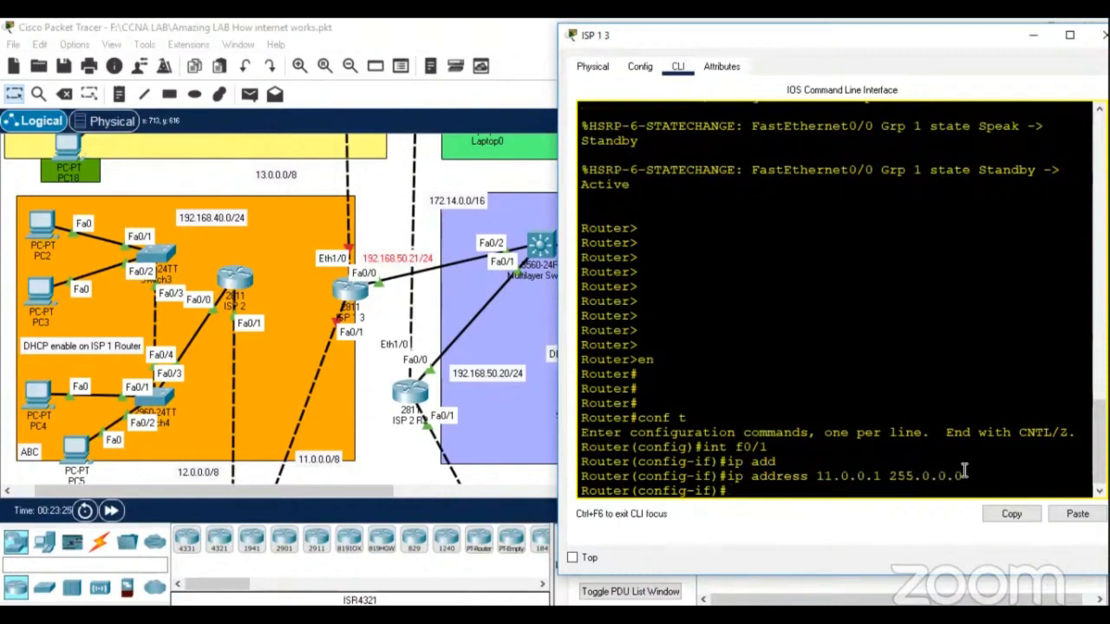
Enable the f0/1 interface of ISP 1 3 with no shutdown
type("no sh")
key("Tab")
key("Return")
key("Return")
key("Return")
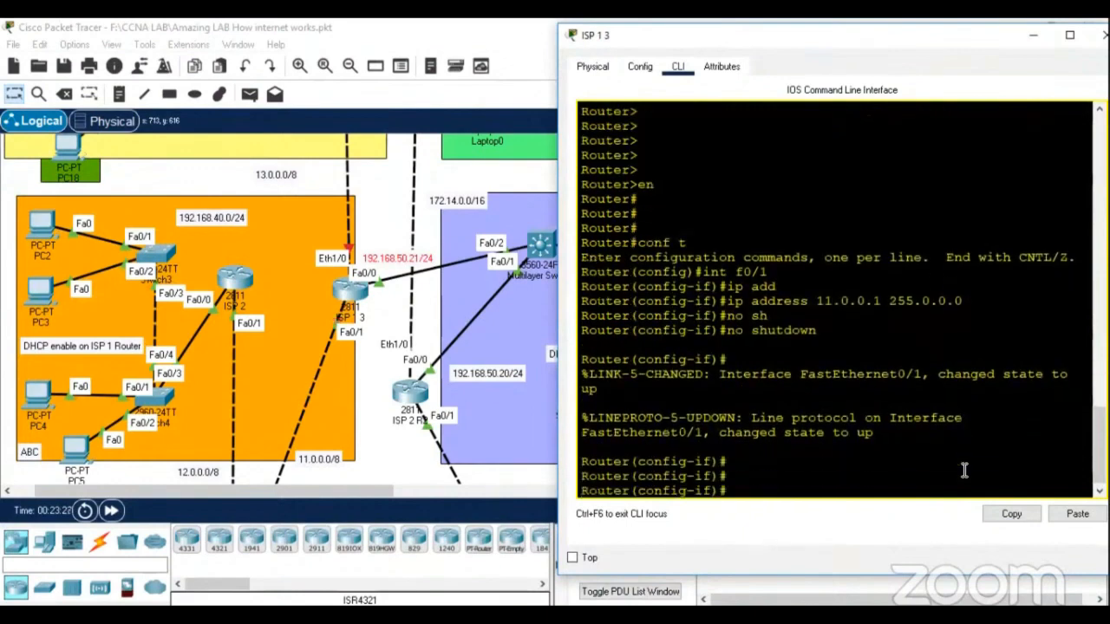
Assign IP address 13.0.0.2 with mask 255.0.0.0 to interface e1/0 of ISP 1 3
type("int ")
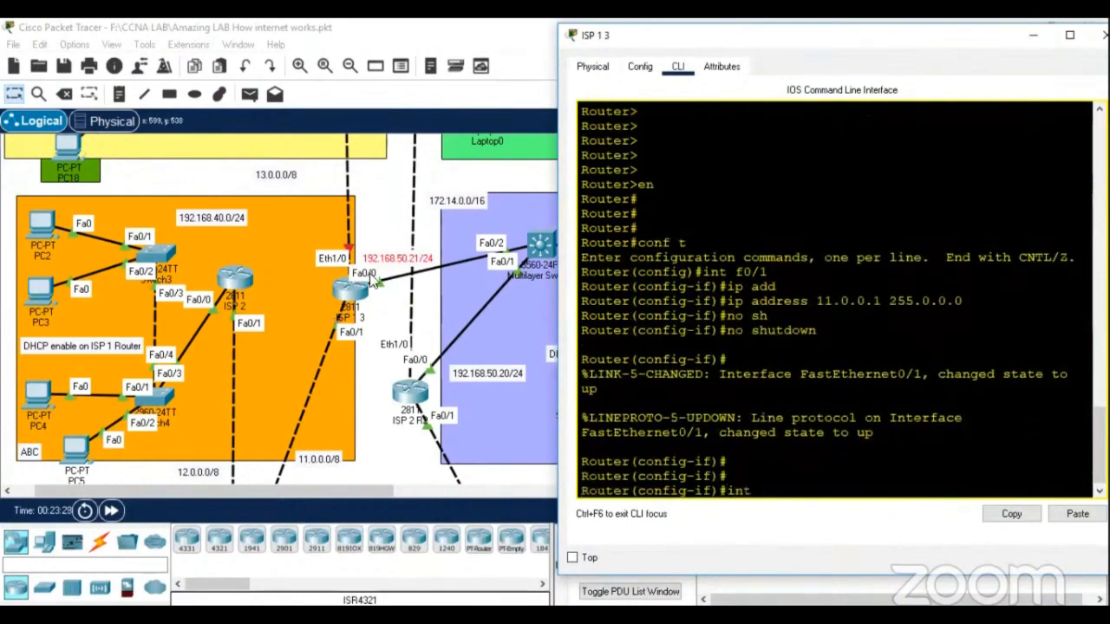
type("et")
key("Tab")
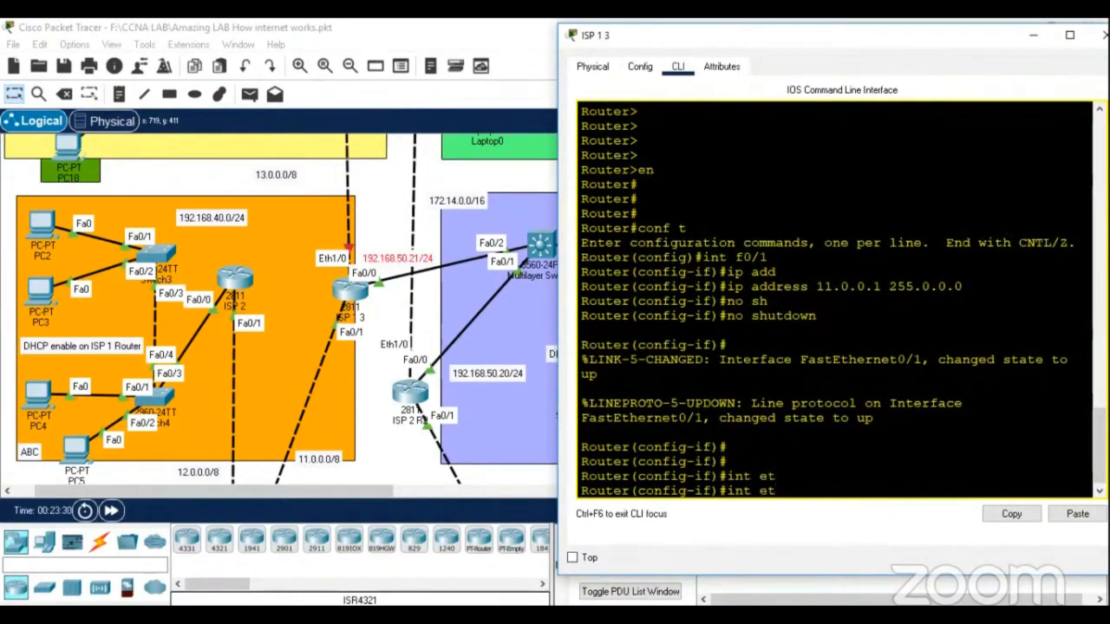
key("Tab")
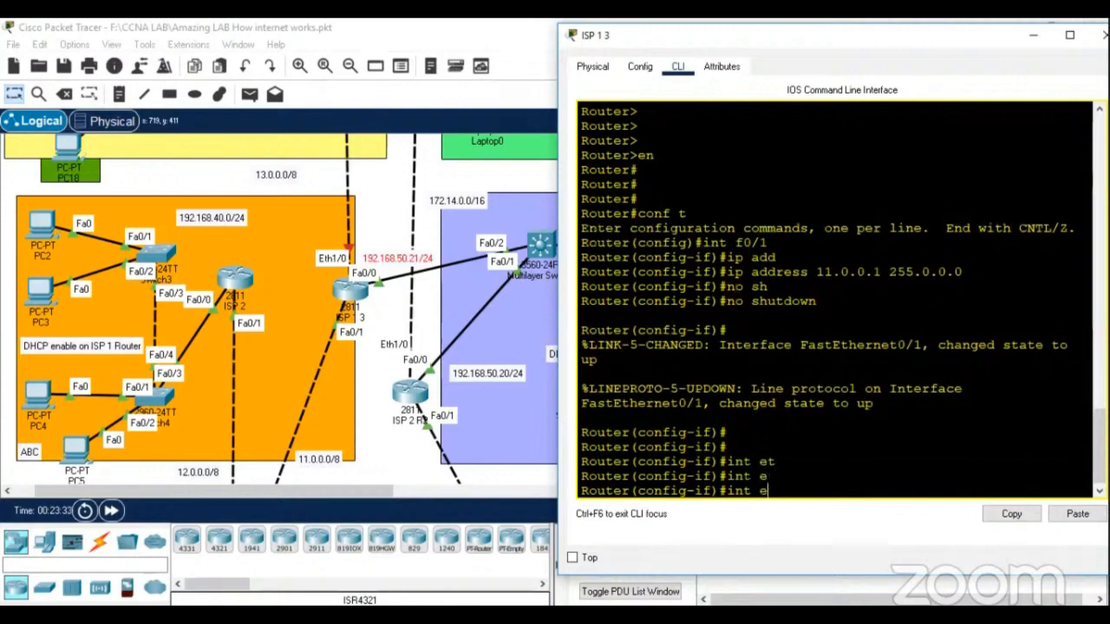
type("1/0")
key("Return")
type("ip add")
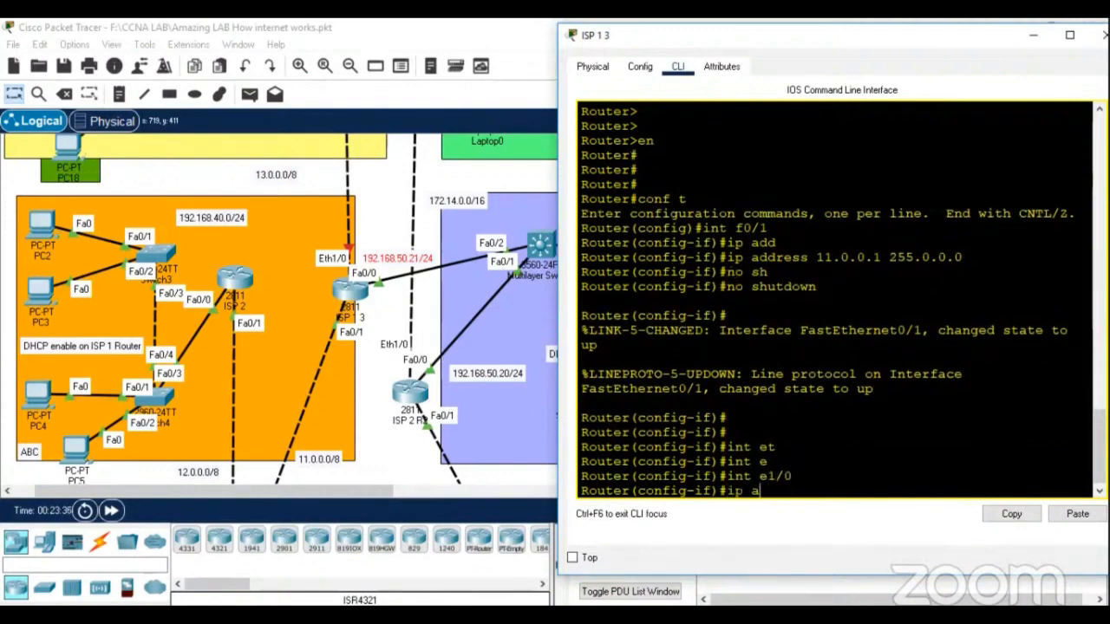
key("Tab")
type("13")
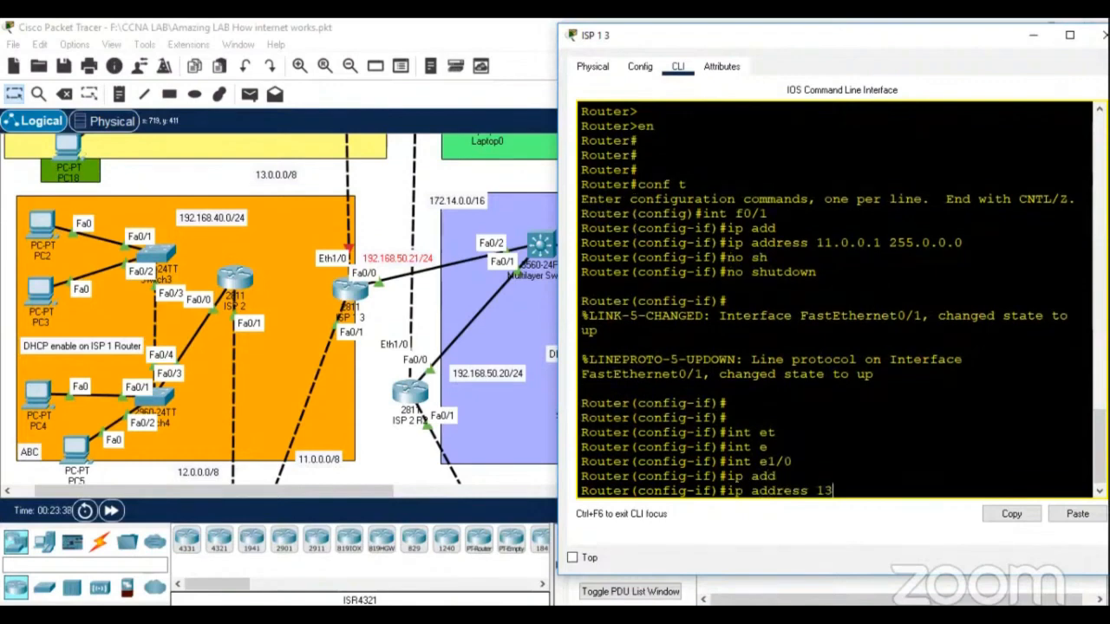
type(".0.0.2 255.0.0.0")
key("Return")
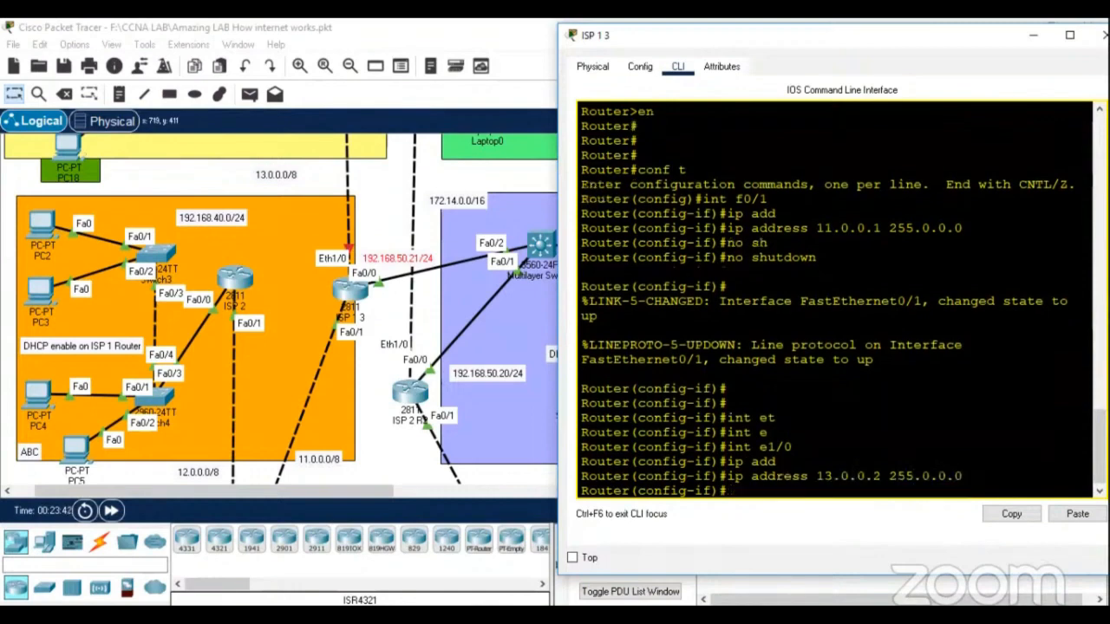
Enable the e1/0 interface of ISP 1 3 with no shutdown
type("no sh")
key("Tab")
key("Return")
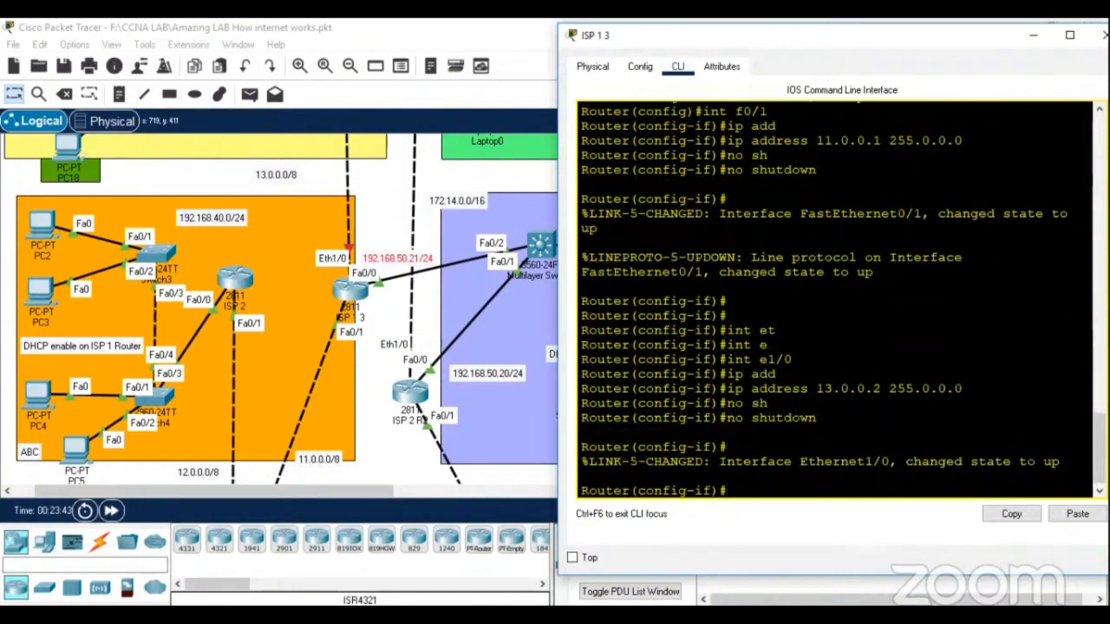
End configuration mode on ISP 1 3 and write the configuration to memory
type("end")
key("Return")
key("Return")
type("wr")
key("Tab")
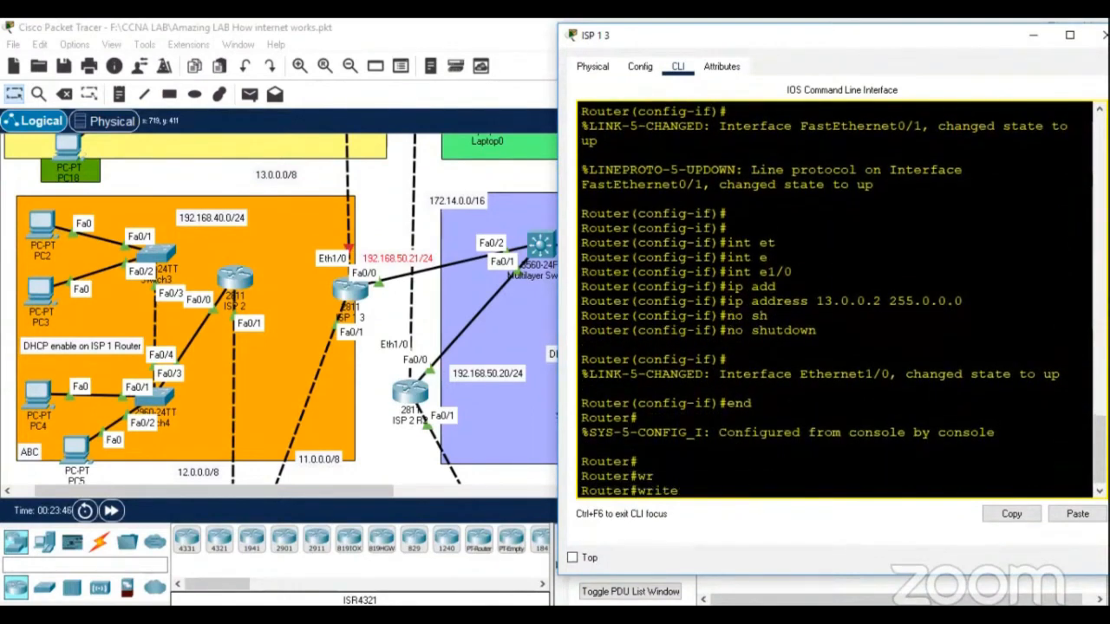
key("Return")
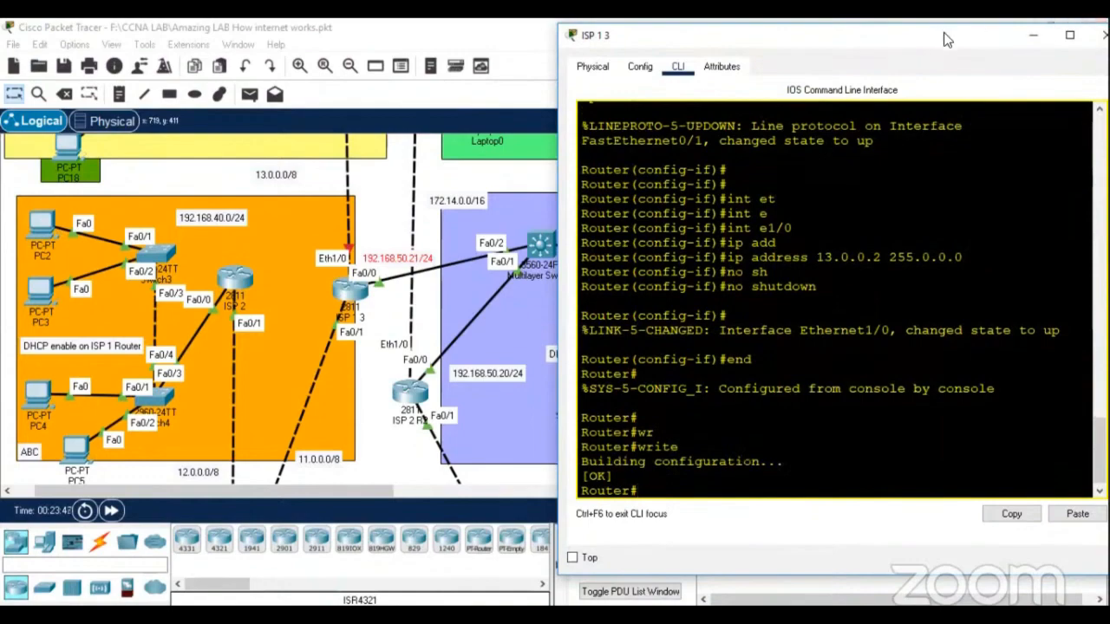
Leave the ISP 1 3 window and move the 13.0.0.0/8 label beside Router8's Fa0/1 link
left_click_drag(945, 34, 965, 79)
left_click(952, 79)
scroll(560, 279, "up", 5)
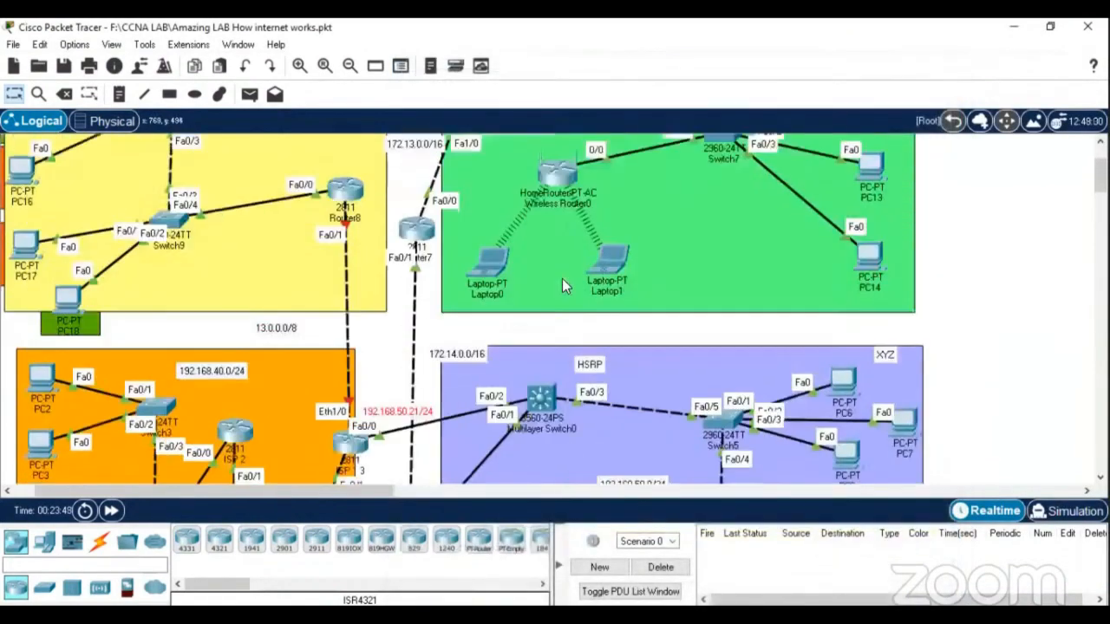
left_click(296, 374)
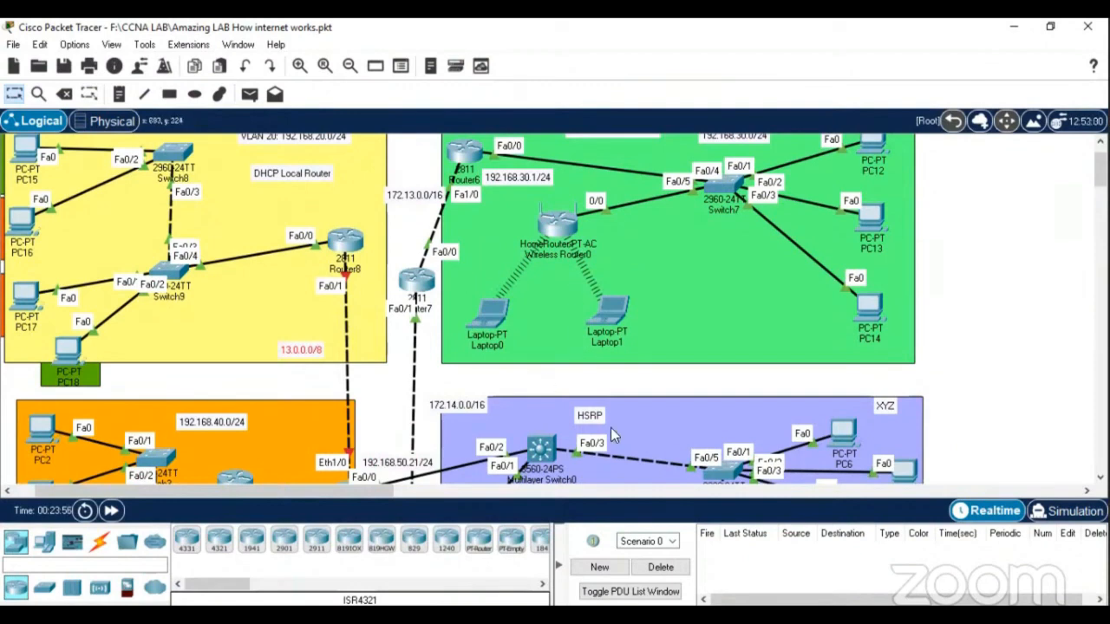
Open the command-line interface of Router8 in the DHC Company network
mouse_move(621, 316)
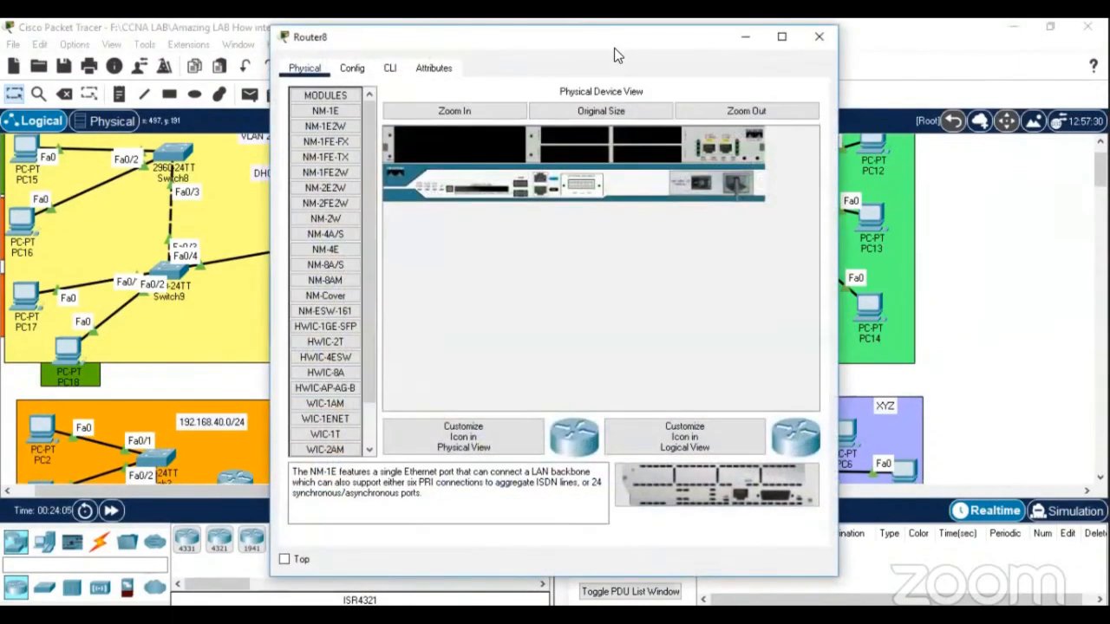
double_click(614, 48)
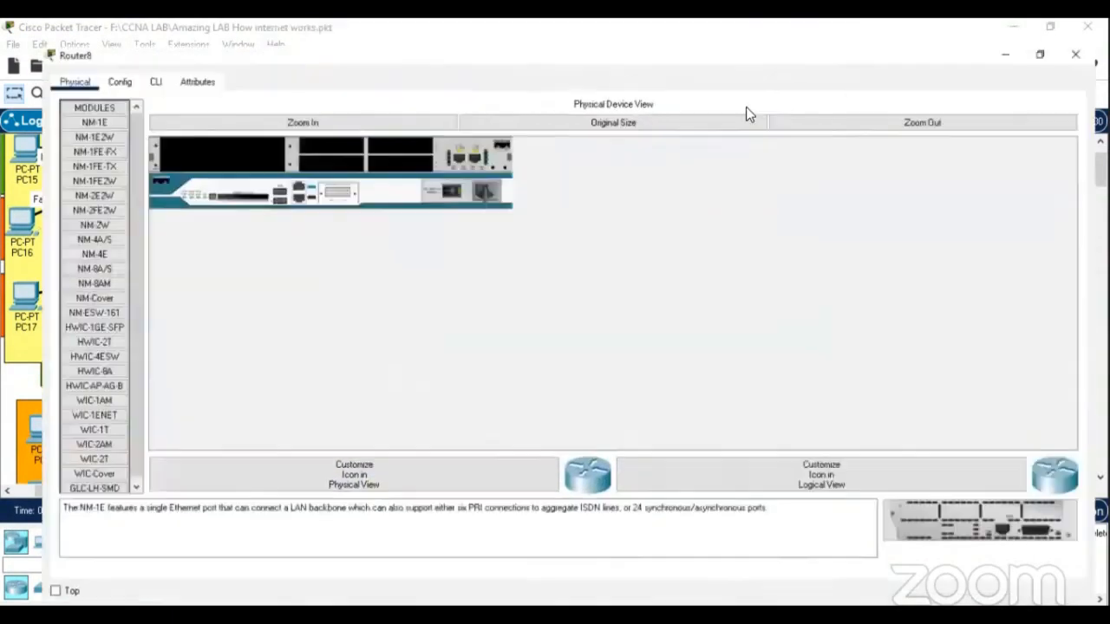
left_click(1051, 26)
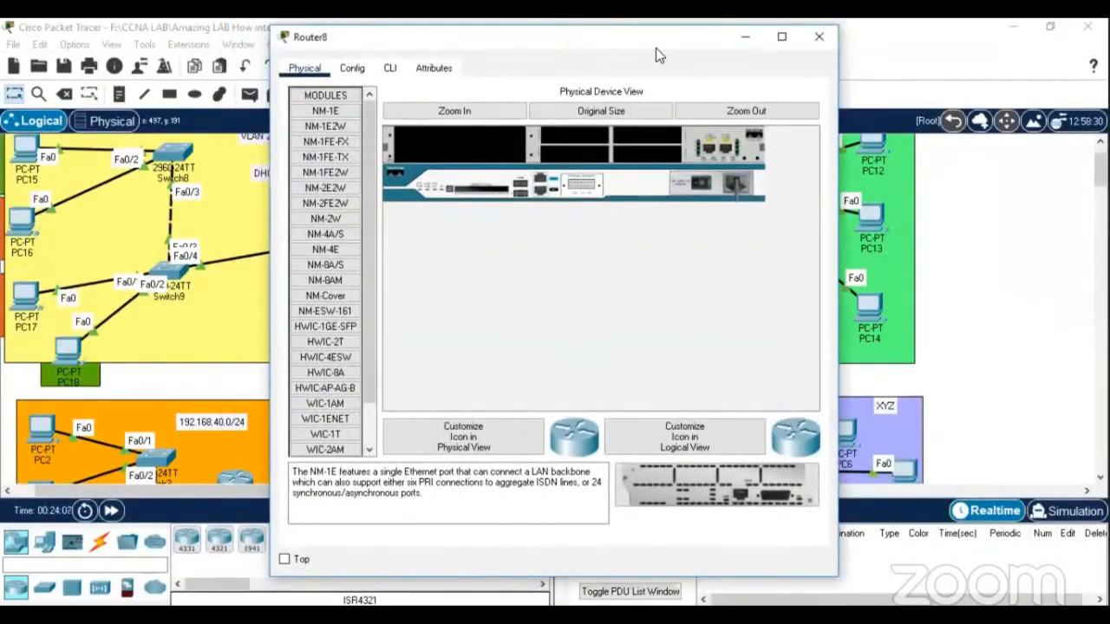
left_click_drag(656, 48, 827, 55)
left_click(568, 75)
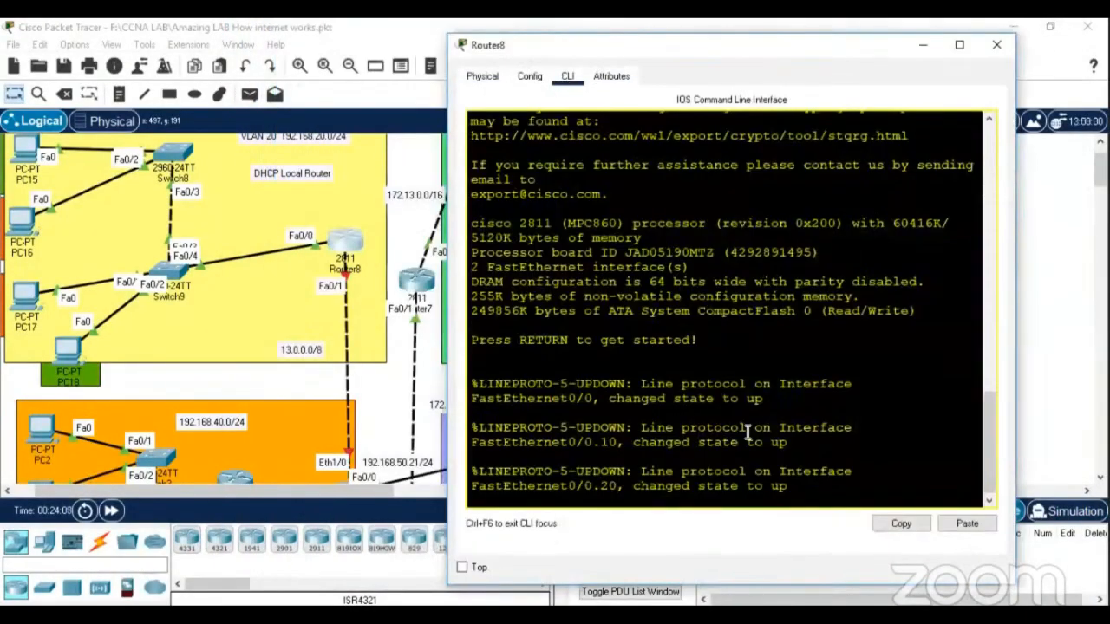
Enter privileged mode and global configuration mode on Router8
key("Return")
key("Return")
key("Return")
key("Return")
type("en")
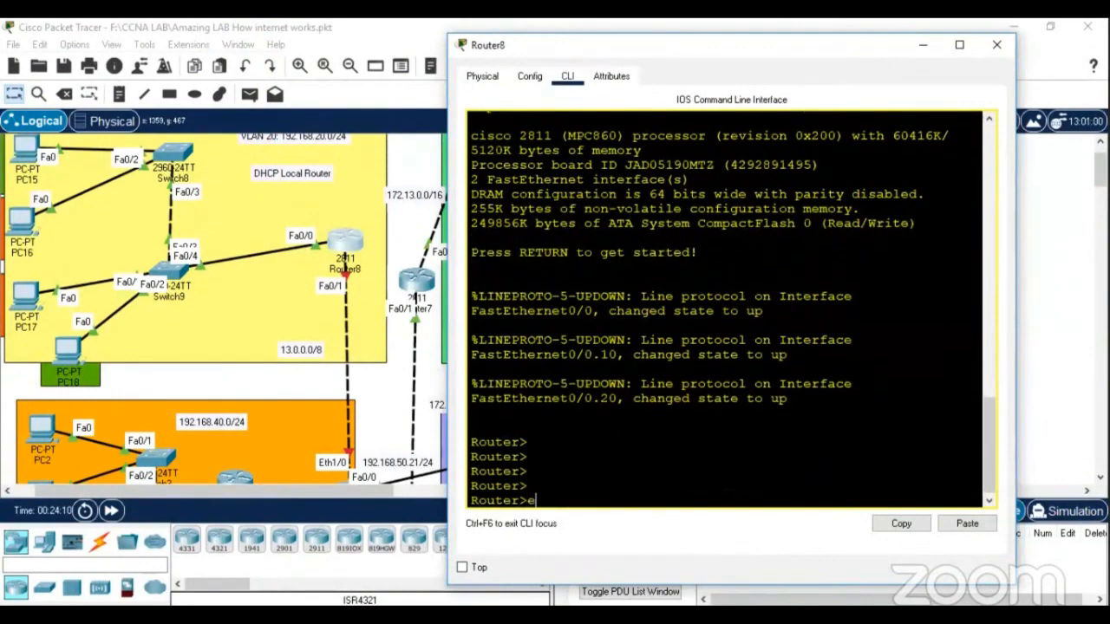
key("Return")
key("Return")
key("Return")
type("conf t")
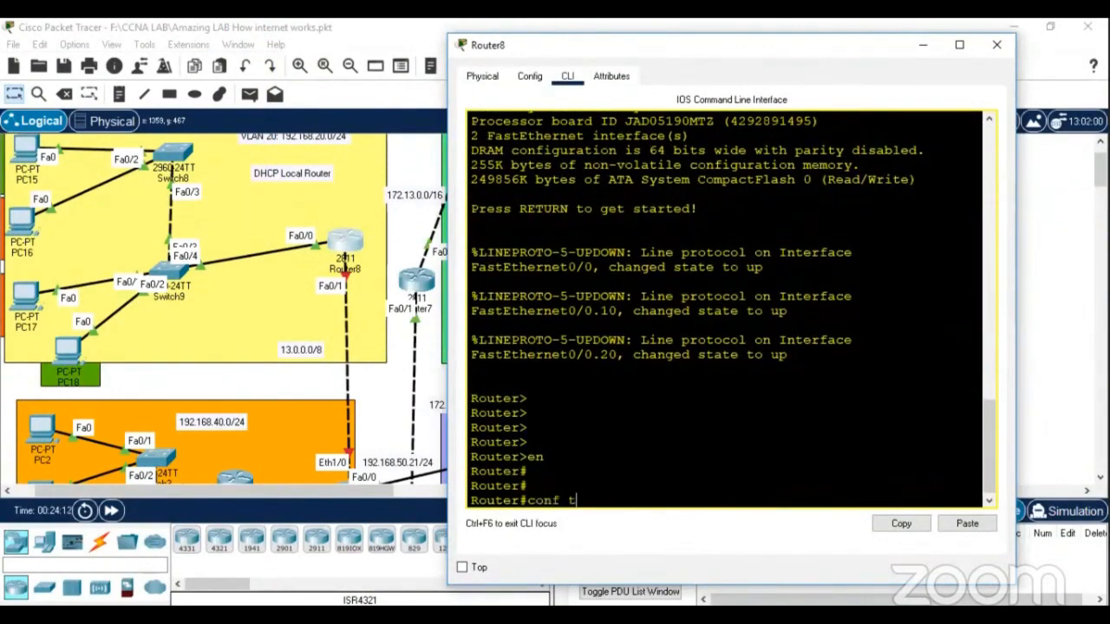
key("Return")
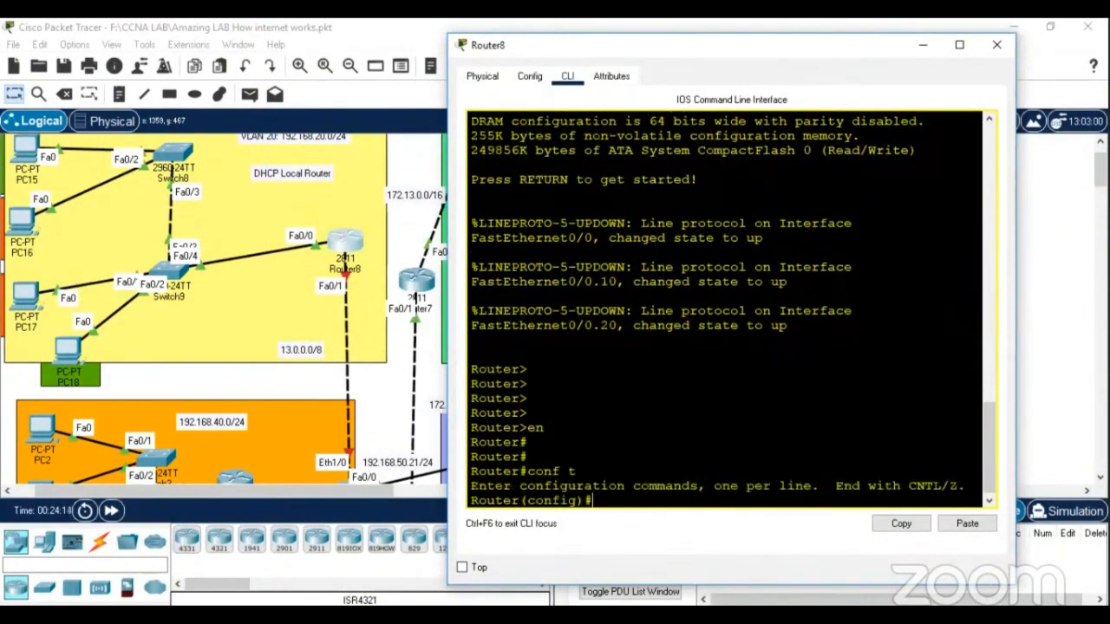
Assign IP address 13.0.0.1 with mask 255.0.0.0 to interface f0/1 of Router8
type("int f0/1")
key("Return")
type("ip")
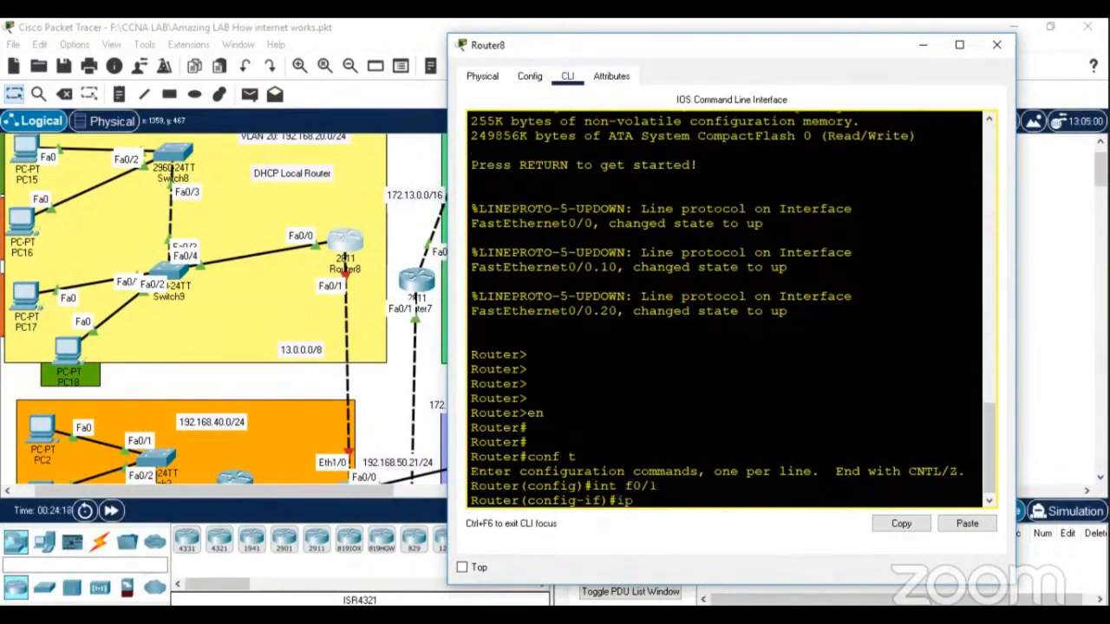
type(" add")
key("Tab")
type("130")
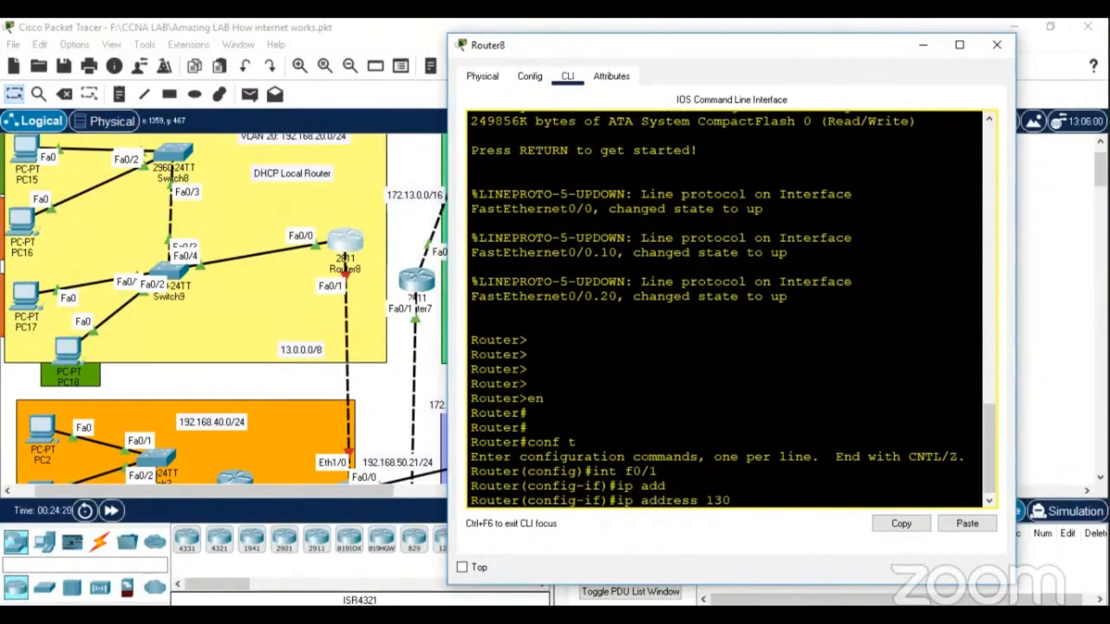
key("BackSpace")
key("BackSpace")
key("BackSpace")
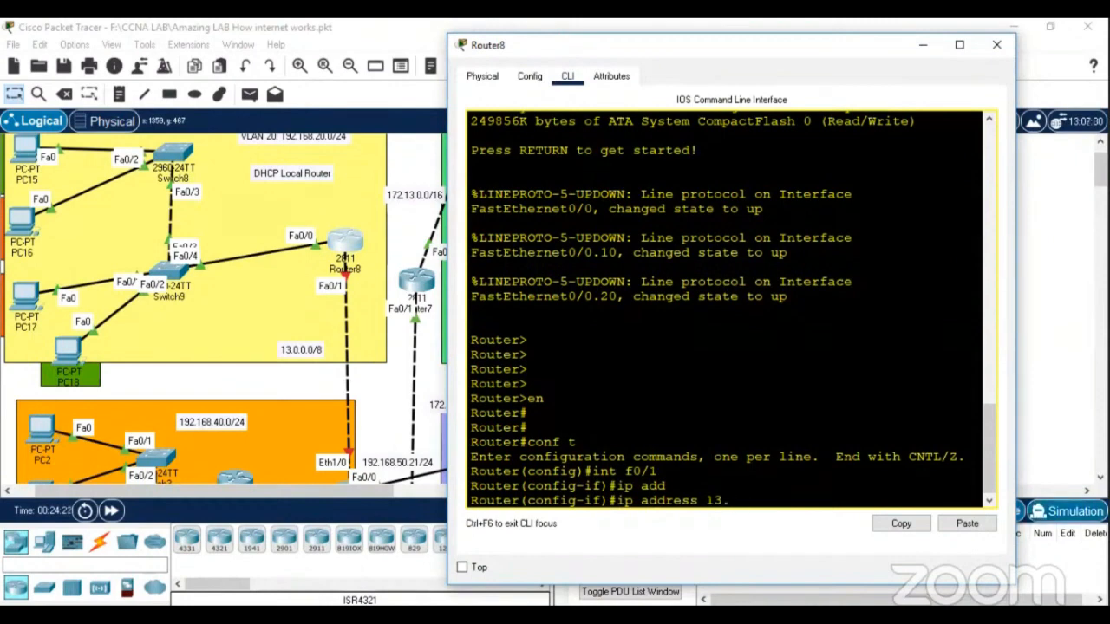
type(".0.0.1 255.0.0.0")
key("Return")
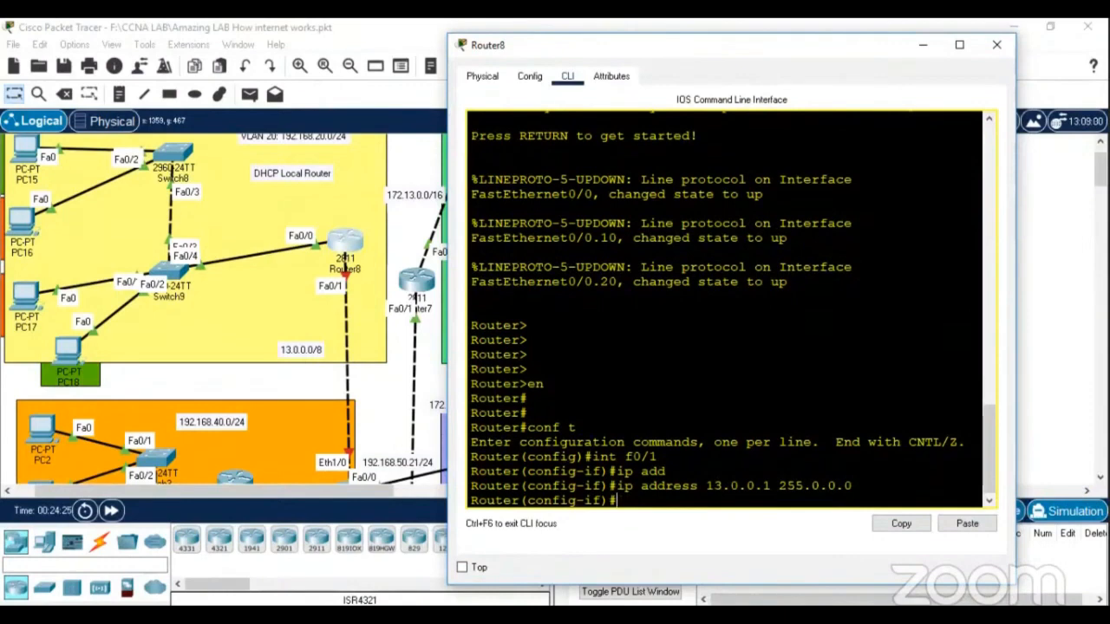
Enable Router8's f0/1 interface with no shutdown
type("no sh")
key("Tab")
key("Return")
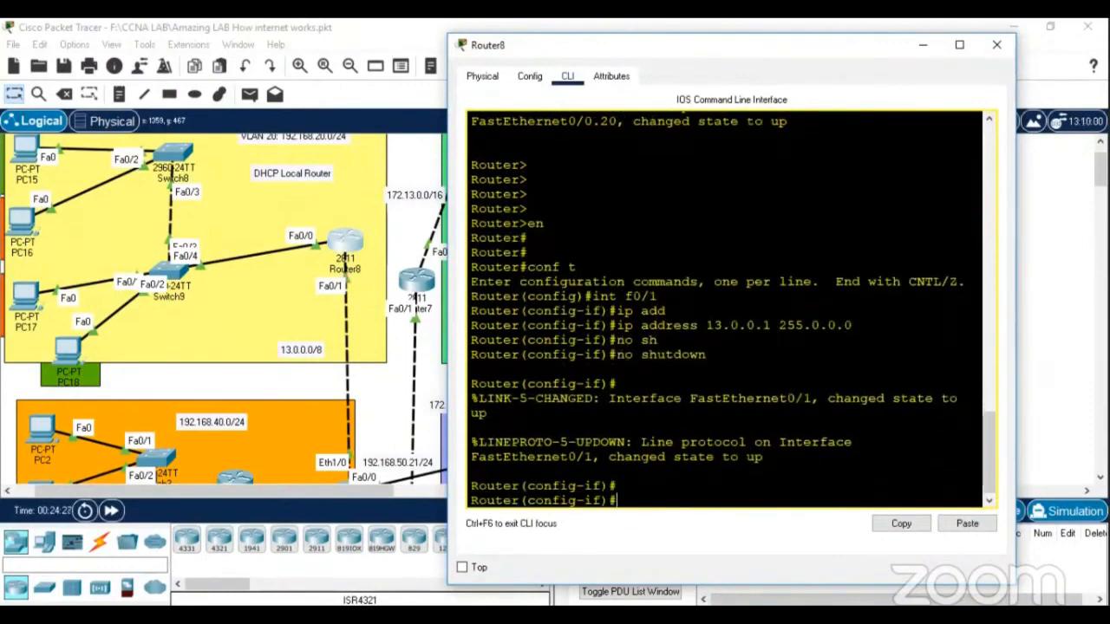
End configuration mode on Router8, write the configuration to memory, and close the router window
scroll(287, 247, "up", 2)
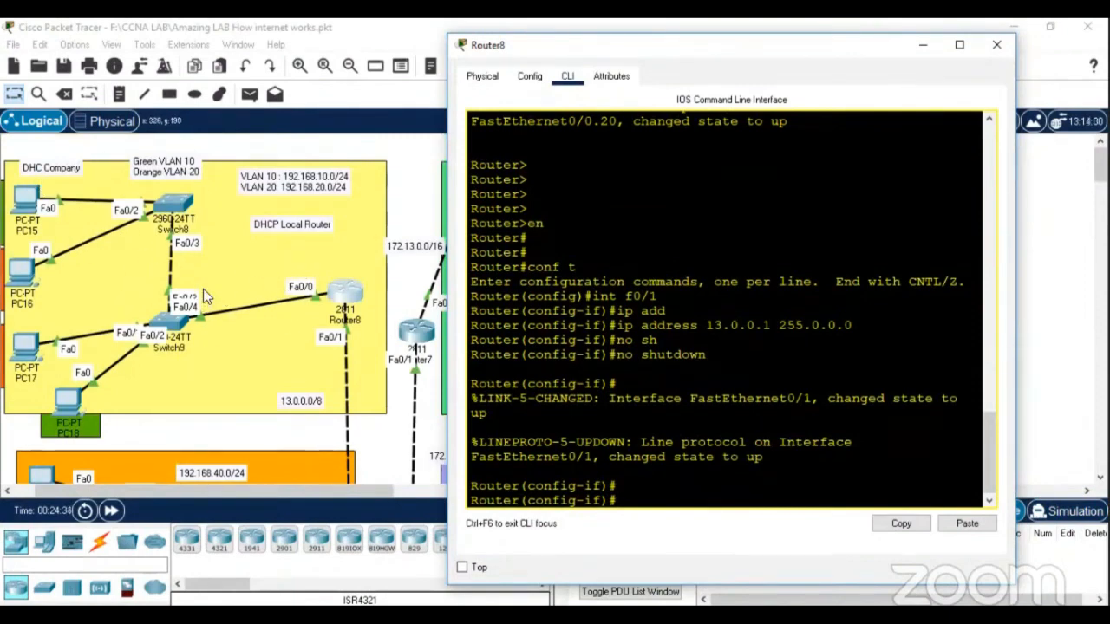
type("end")
key("Return")
type("wr")
key("Tab")
key("Return")
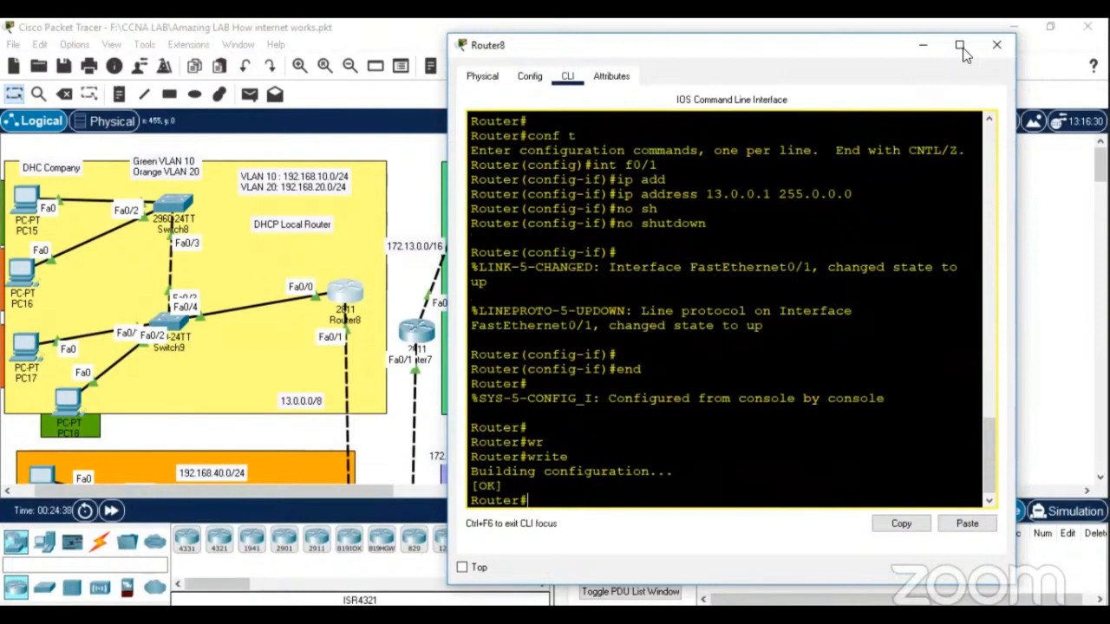
left_click(996, 44)
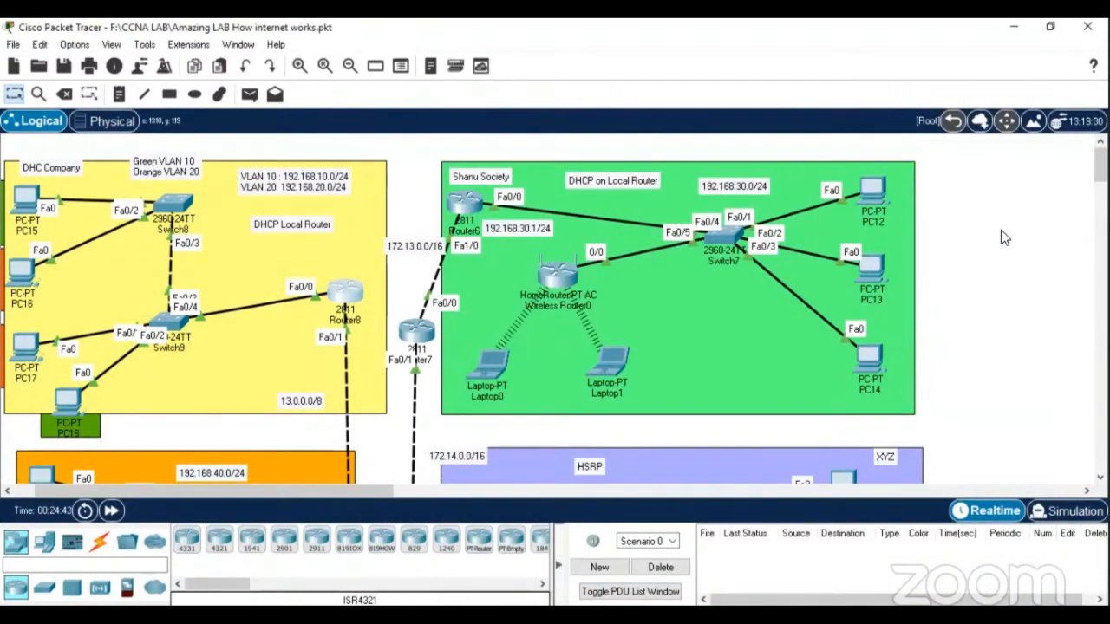
Check the IP configuration of Laptop0 in the Shanu Society network
scroll(778, 306, "down", 10)
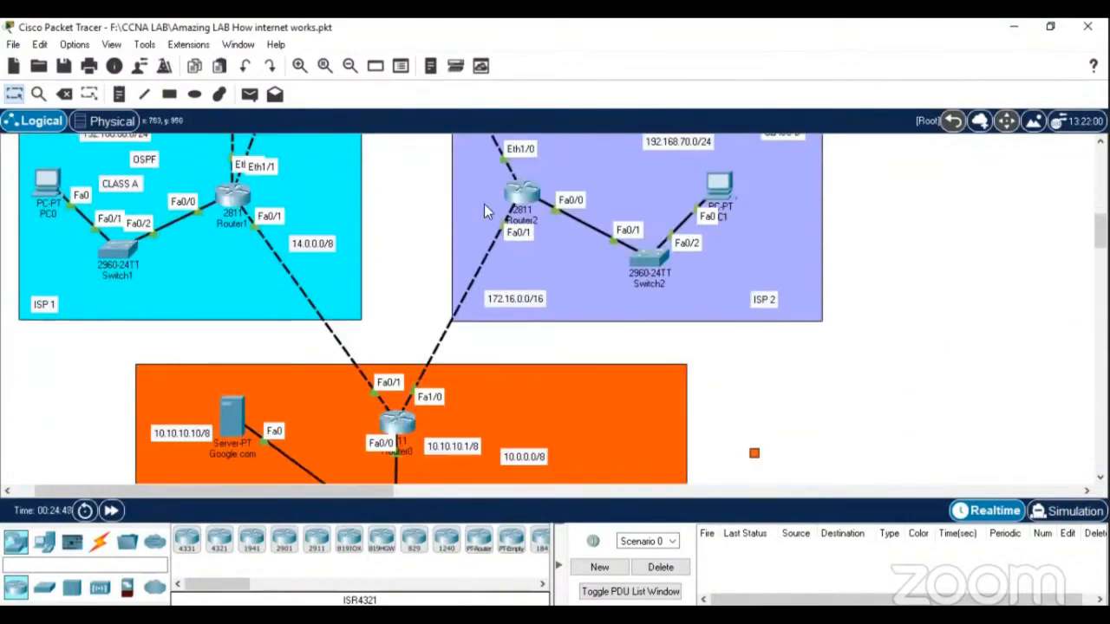
scroll(580, 438, "up", 5)
scroll(579, 433, "up", 15)
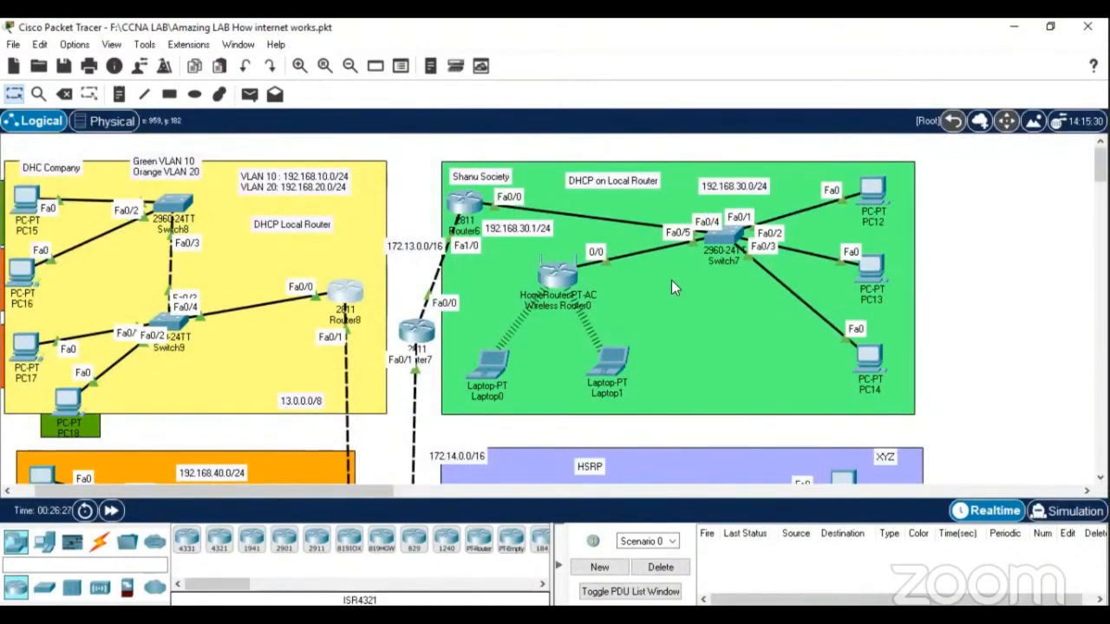
left_click(491, 365)
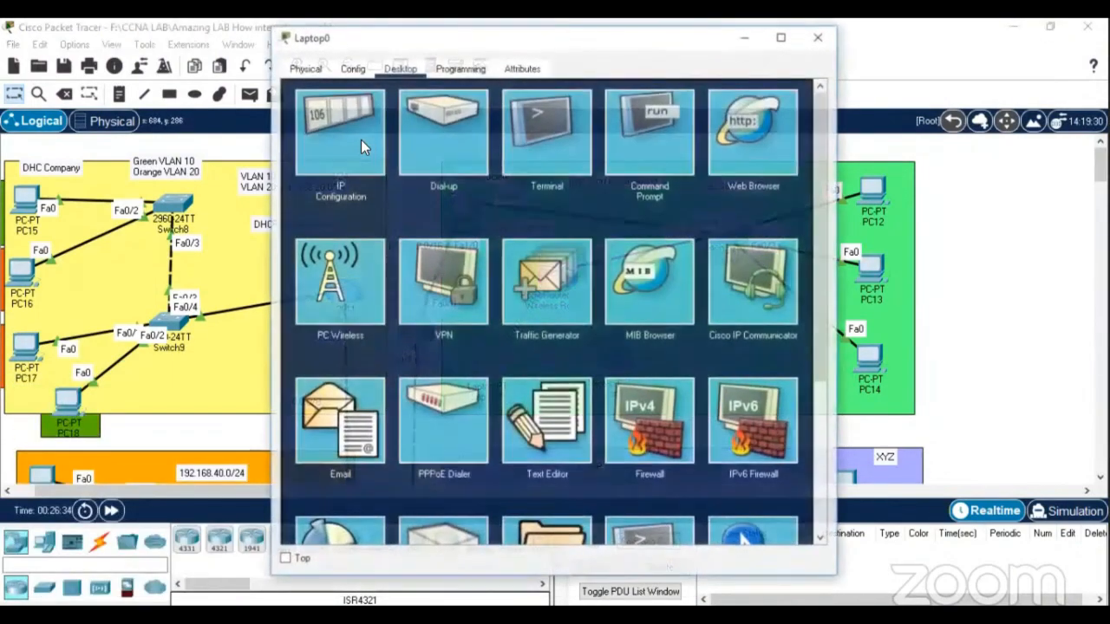
left_click(361, 139)
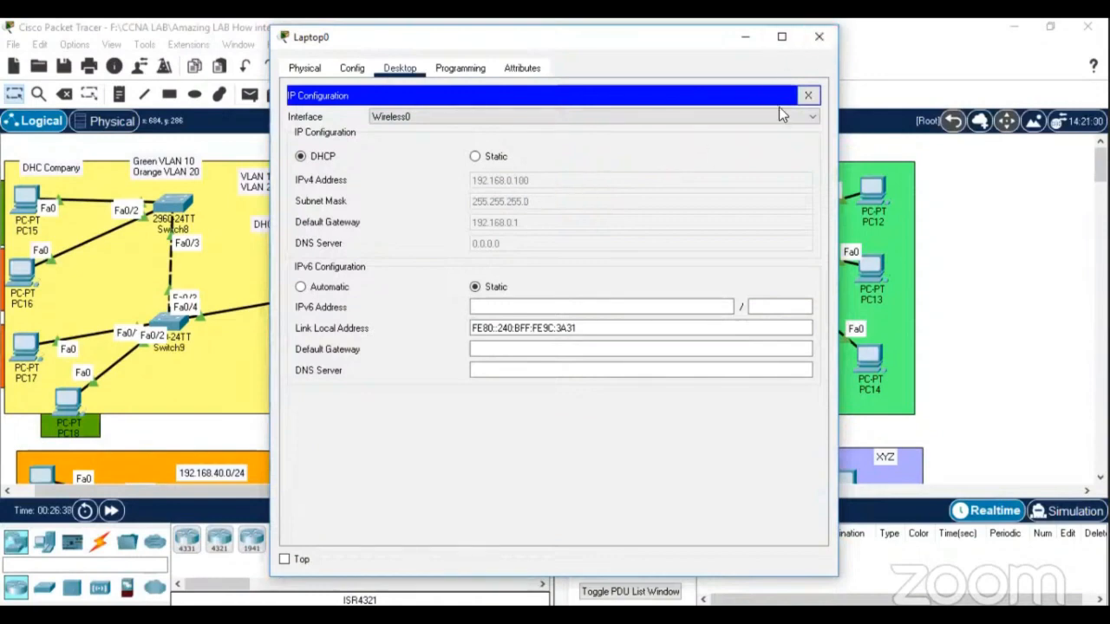
left_click(819, 37)
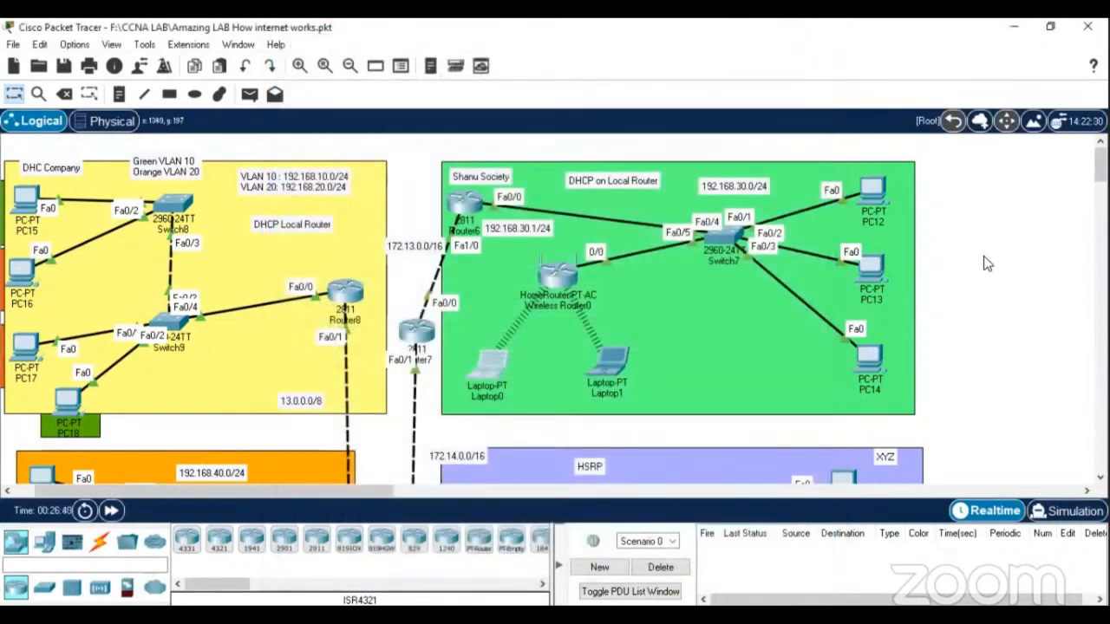
Check the IP configuration of PC12 in the Shanu Society network
left_click(873, 192)
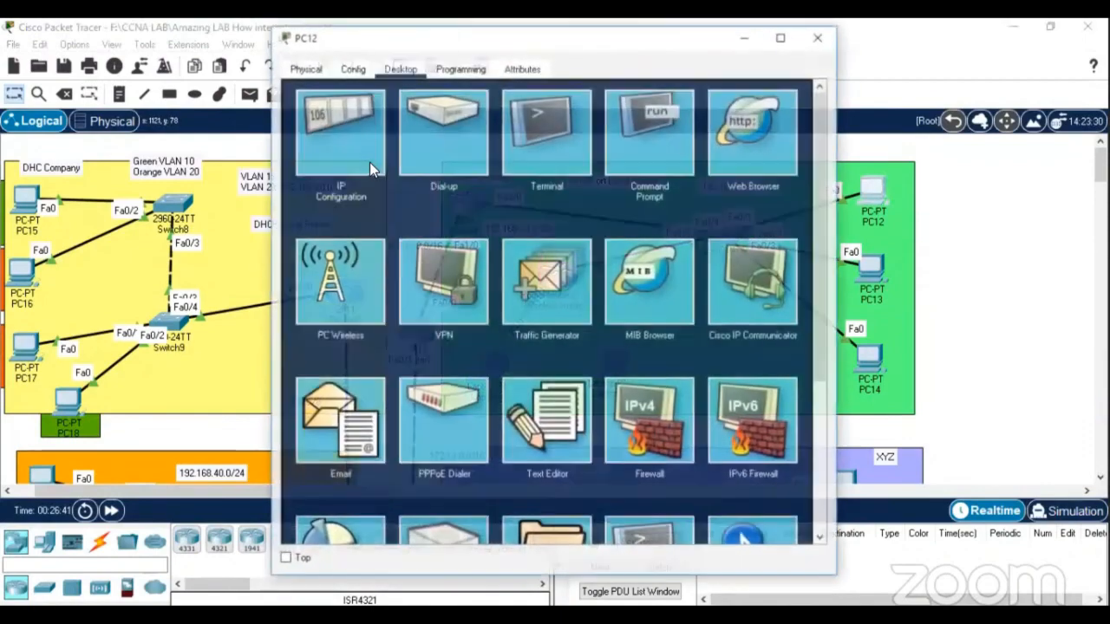
left_click(370, 169)
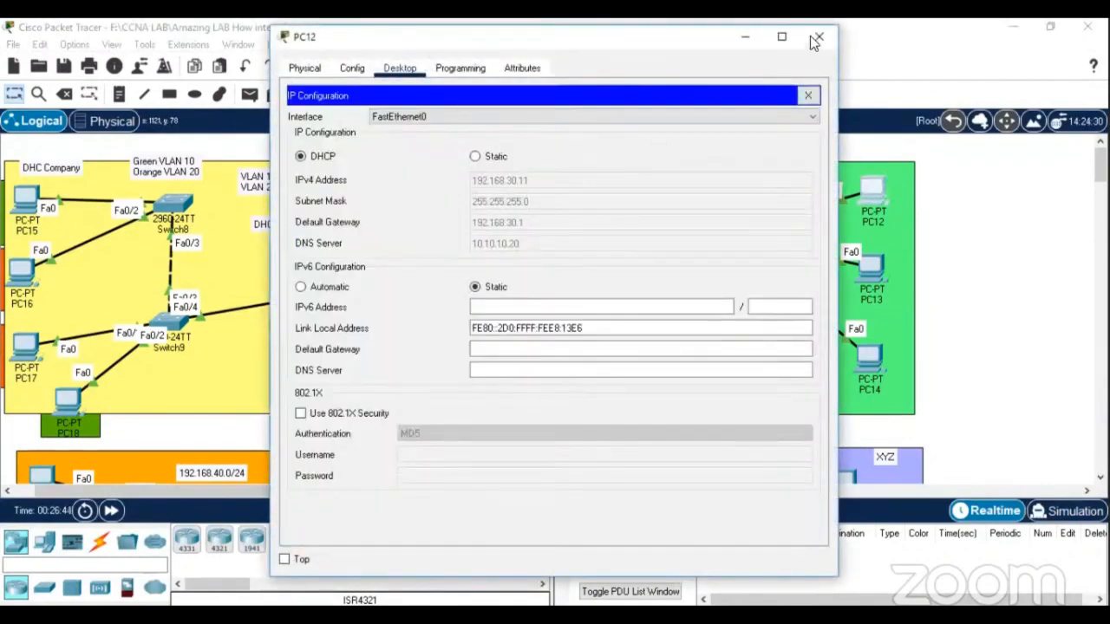
left_click(817, 37)
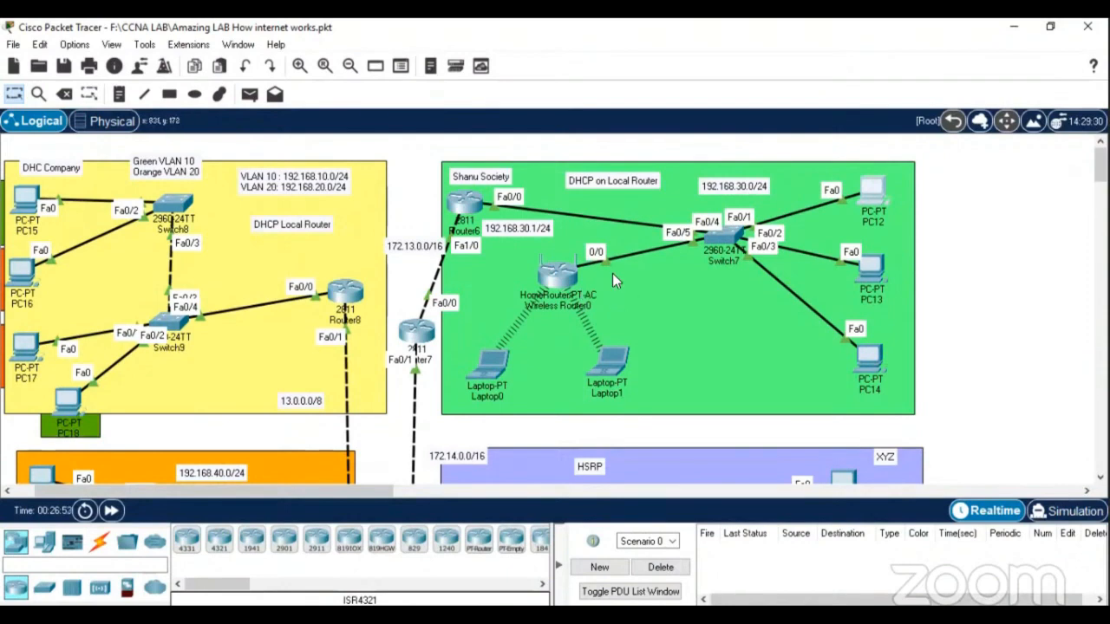
Disable the DHCP server in Wireless Router0's network setup, save the settings, and close the device window
left_click(557, 274)
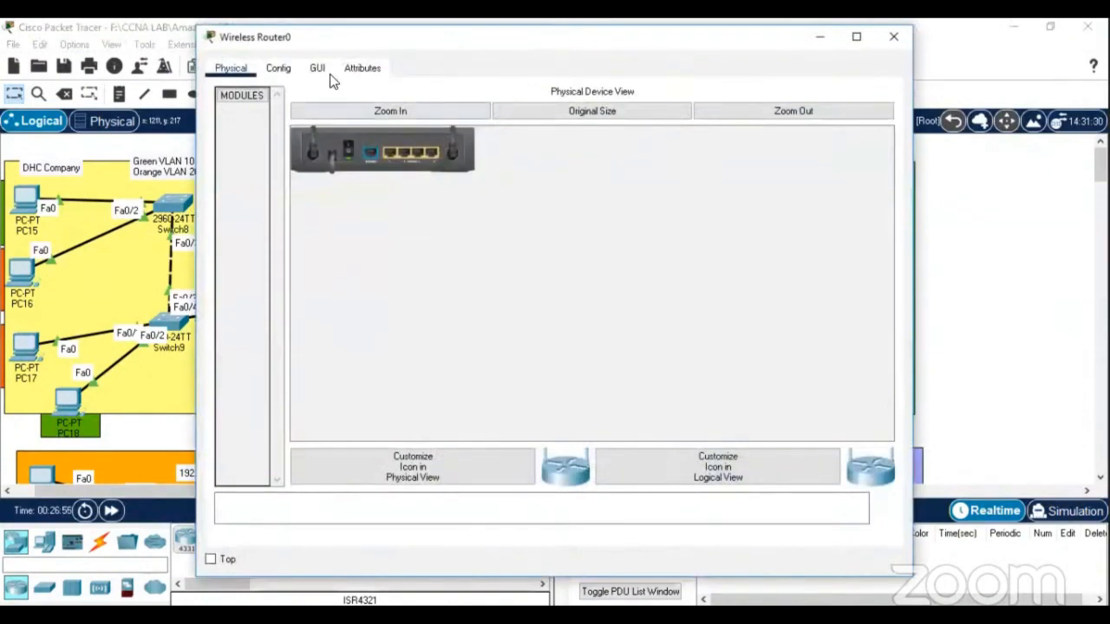
left_click(316, 68)
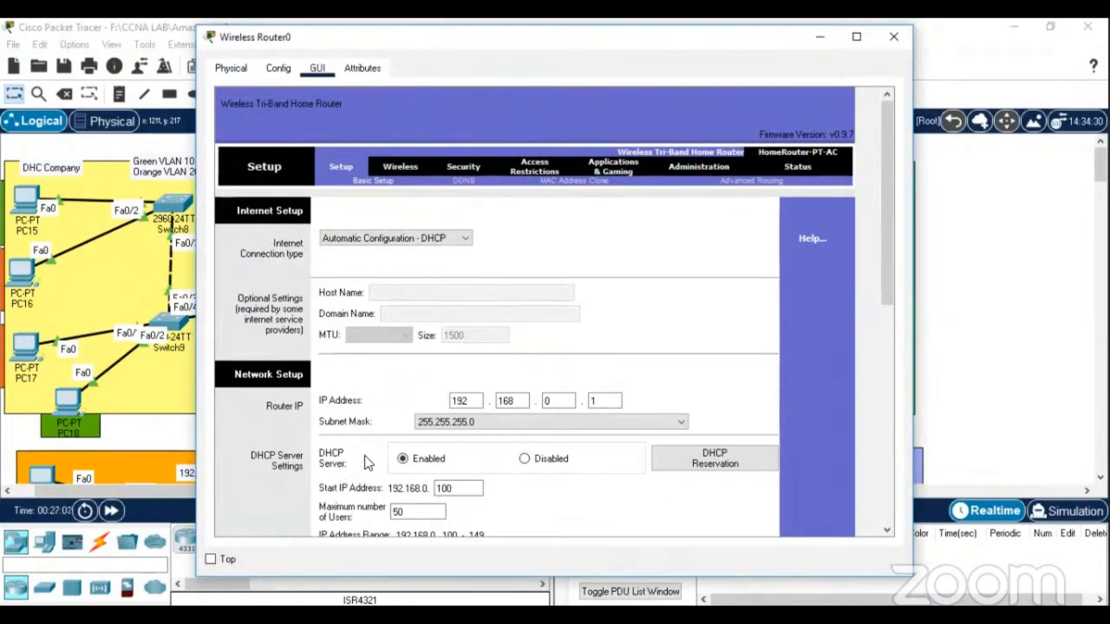
left_click(553, 460)
scroll(775, 379, "down", 10)
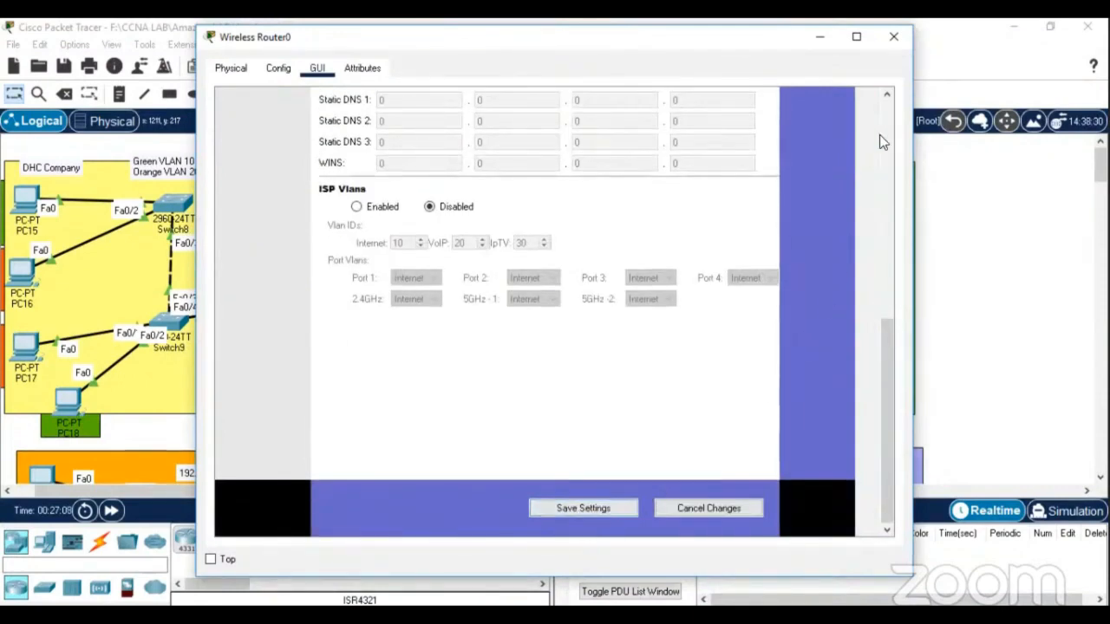
left_click(893, 39)
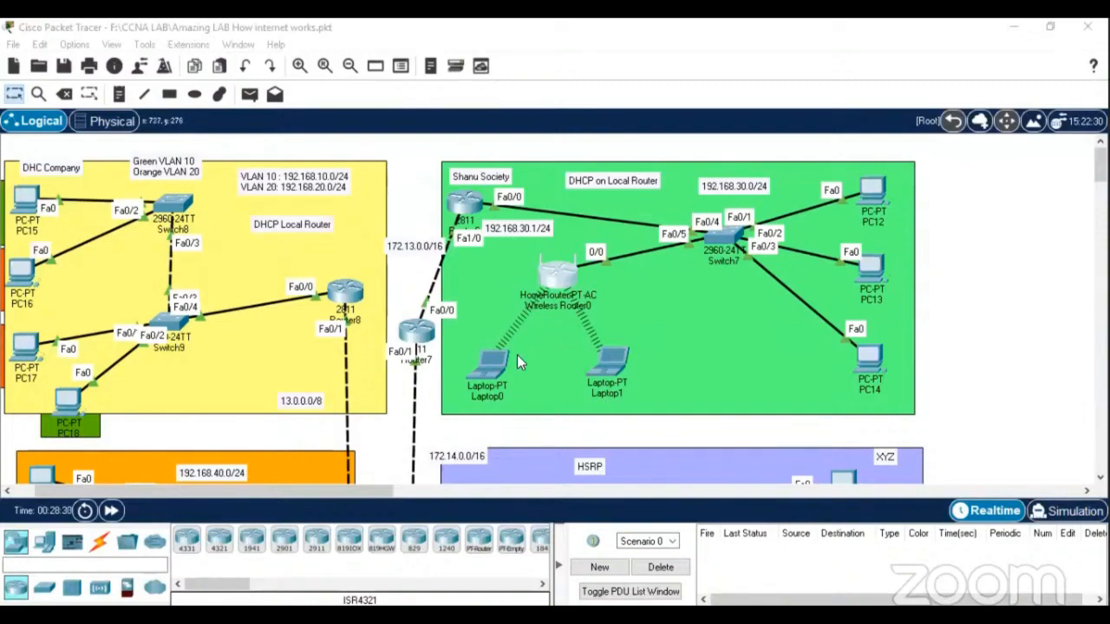
Switch Laptop0's IPv4 configuration to static and back to DHCP to request a new address
left_click(493, 364)
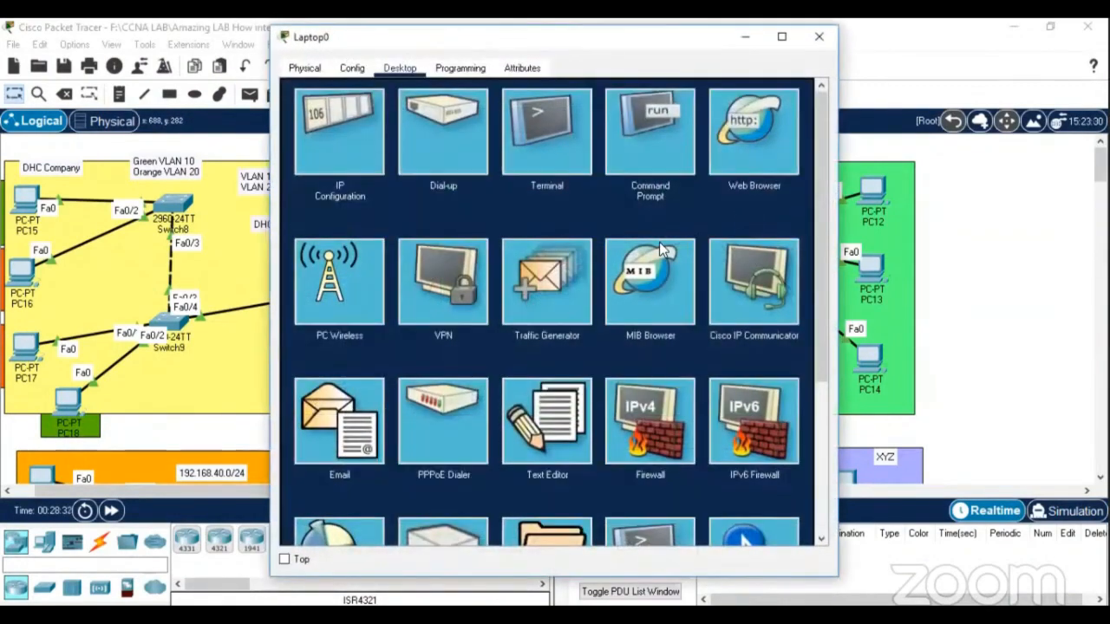
left_click_drag(599, 38, 430, 110)
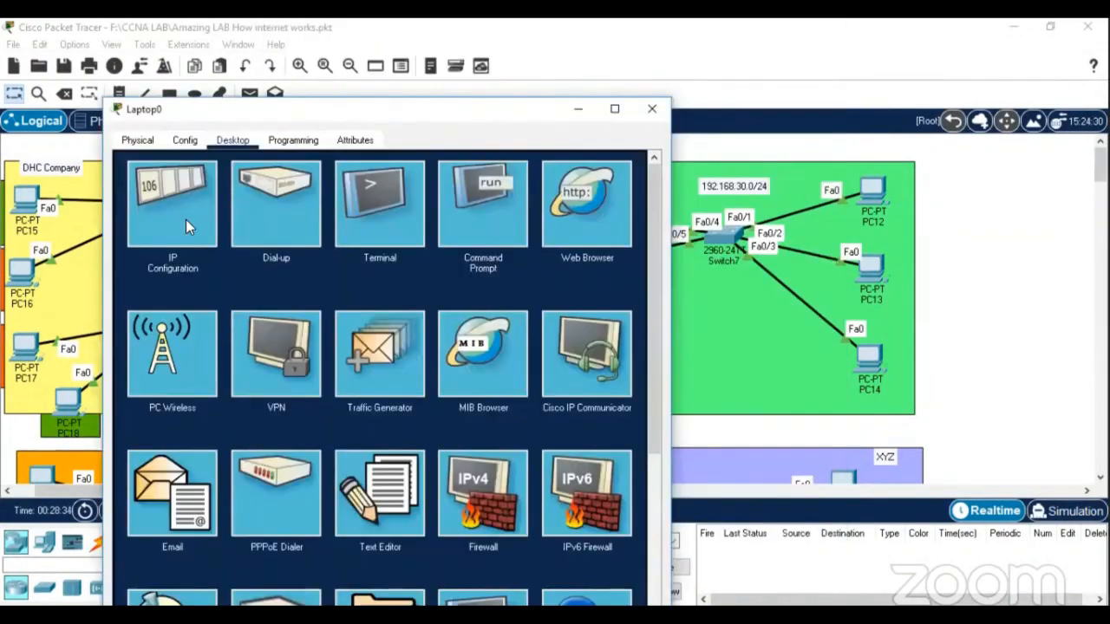
left_click(186, 224)
left_click(309, 228)
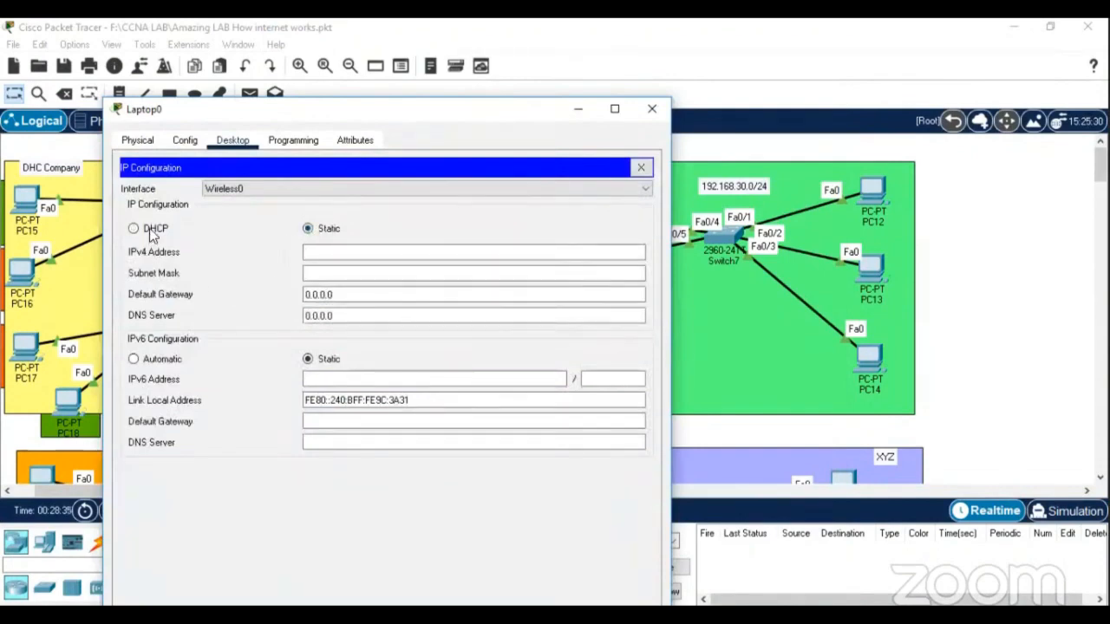
left_click(151, 230)
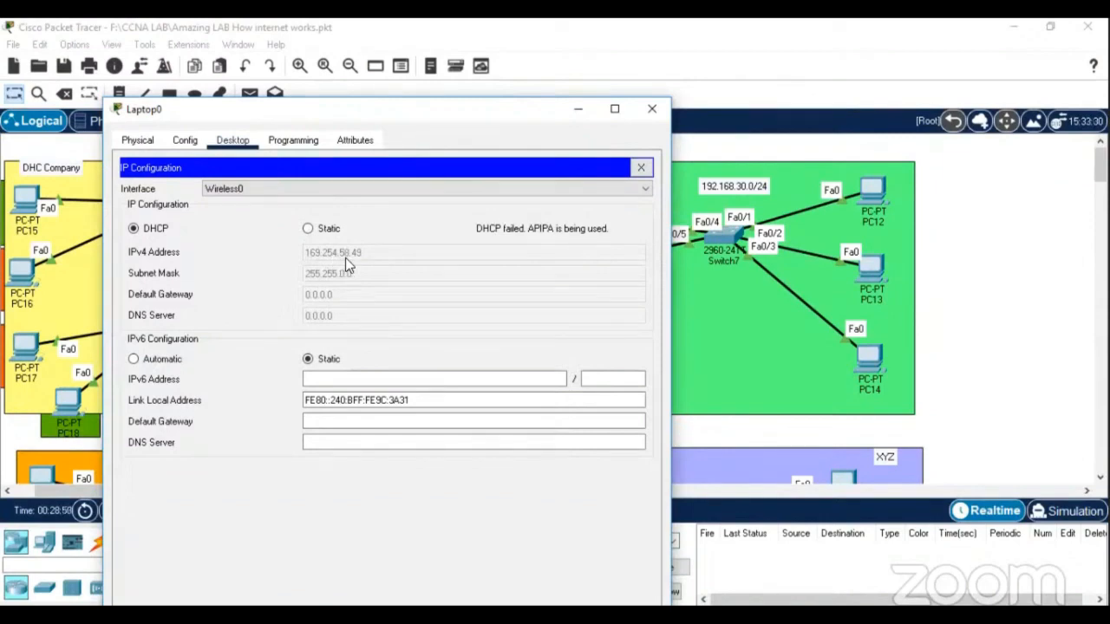
left_click(653, 109)
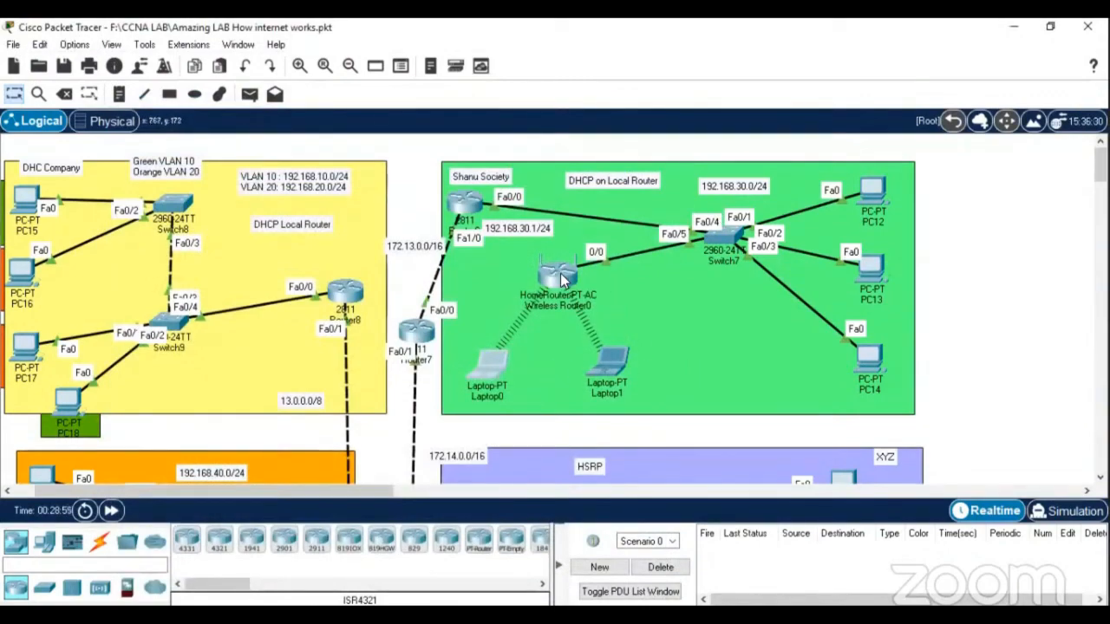
Set Wireless Router0's internet connection type to Wireless AP, save the settings, and close the device window
left_click(561, 278)
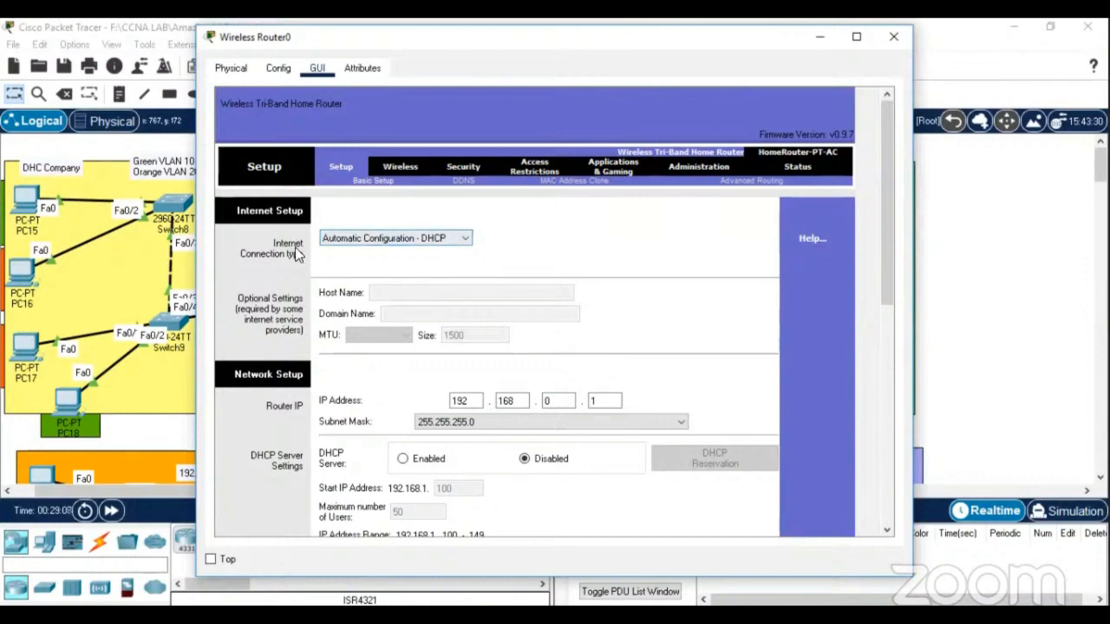
left_click(462, 241)
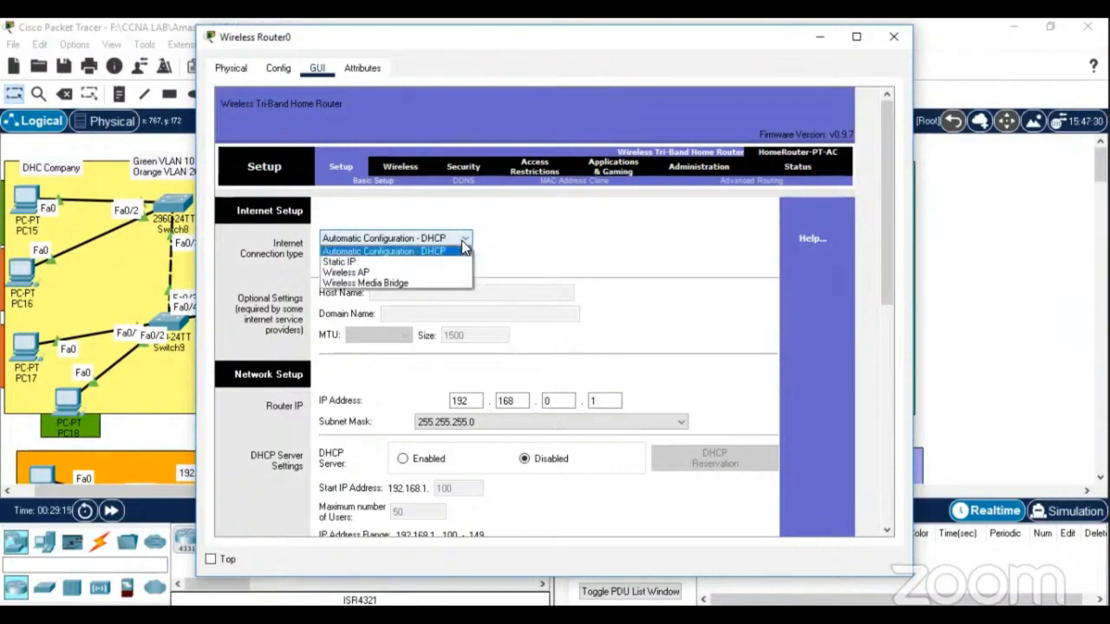
left_click(384, 274)
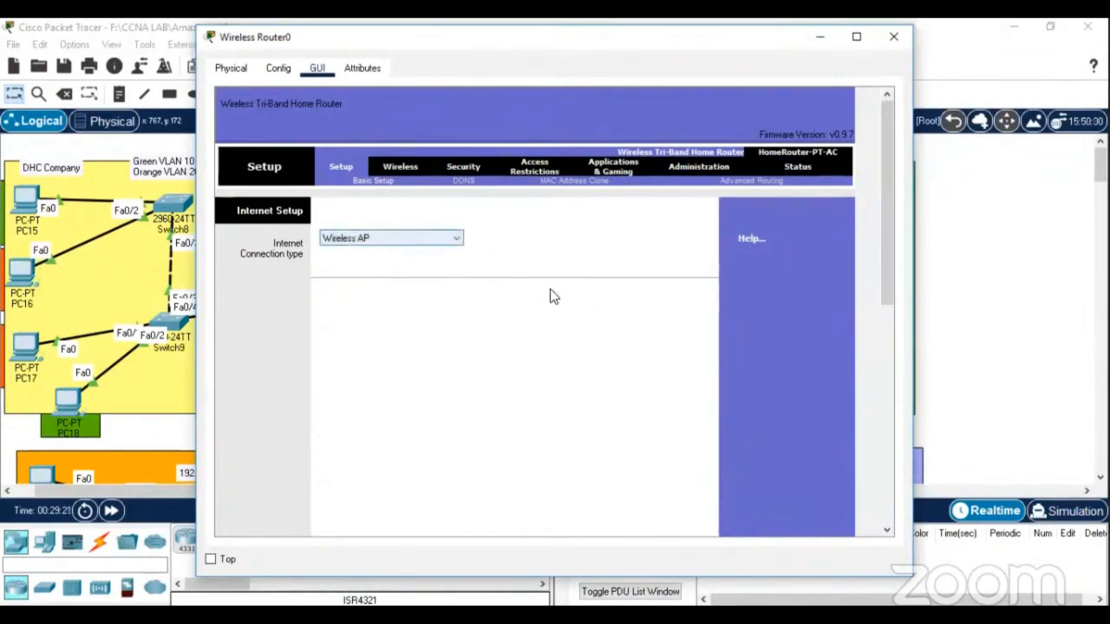
scroll(572, 308, "down", 10)
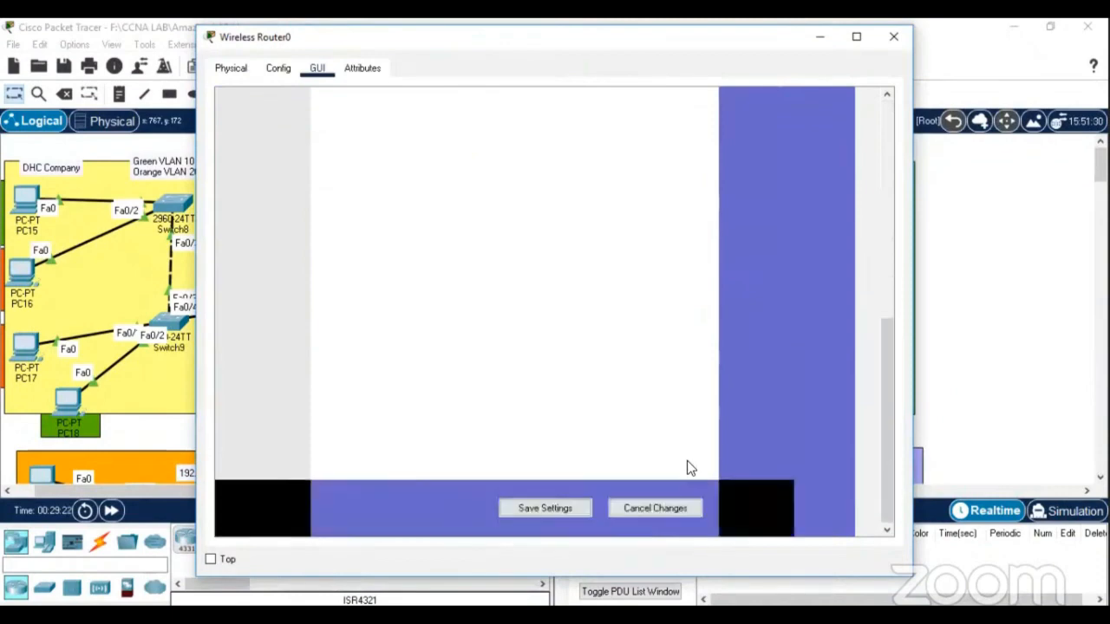
left_click(553, 513)
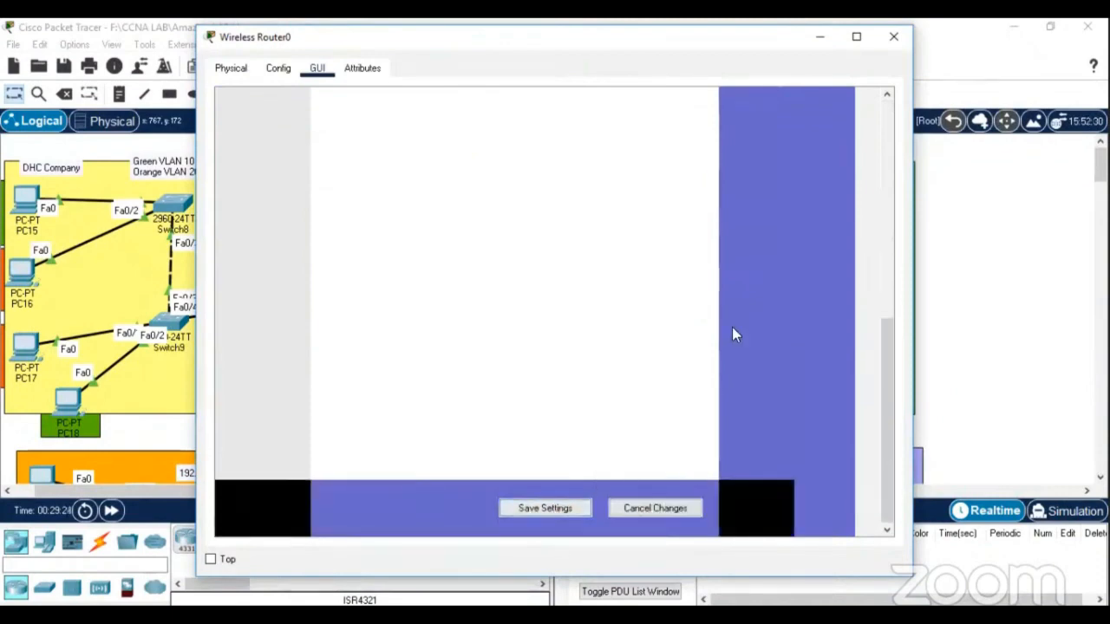
left_click(893, 36)
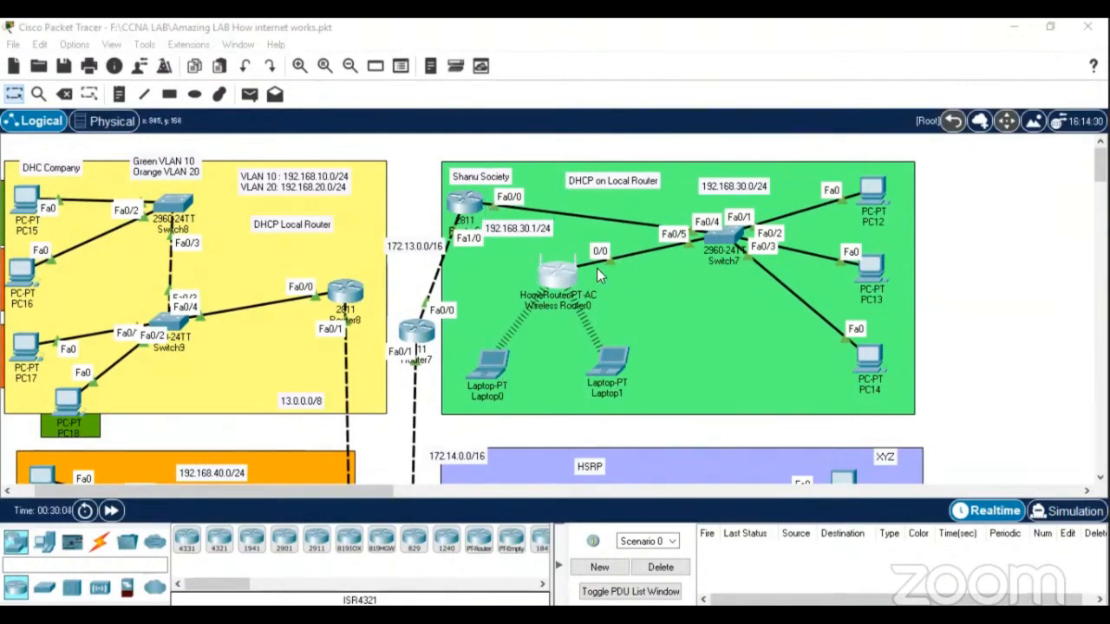
Renew Laptop0's IPv4 address by switching its configuration to static and back to DHCP, and close the device window
left_click(497, 368)
left_click(342, 151)
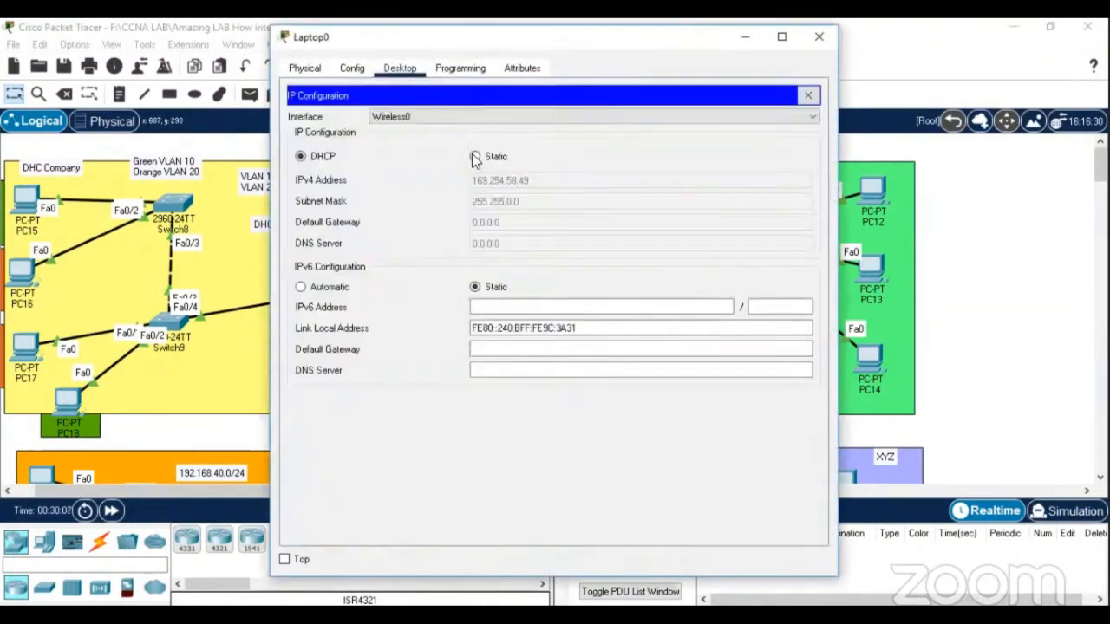
left_click(476, 157)
left_click(301, 156)
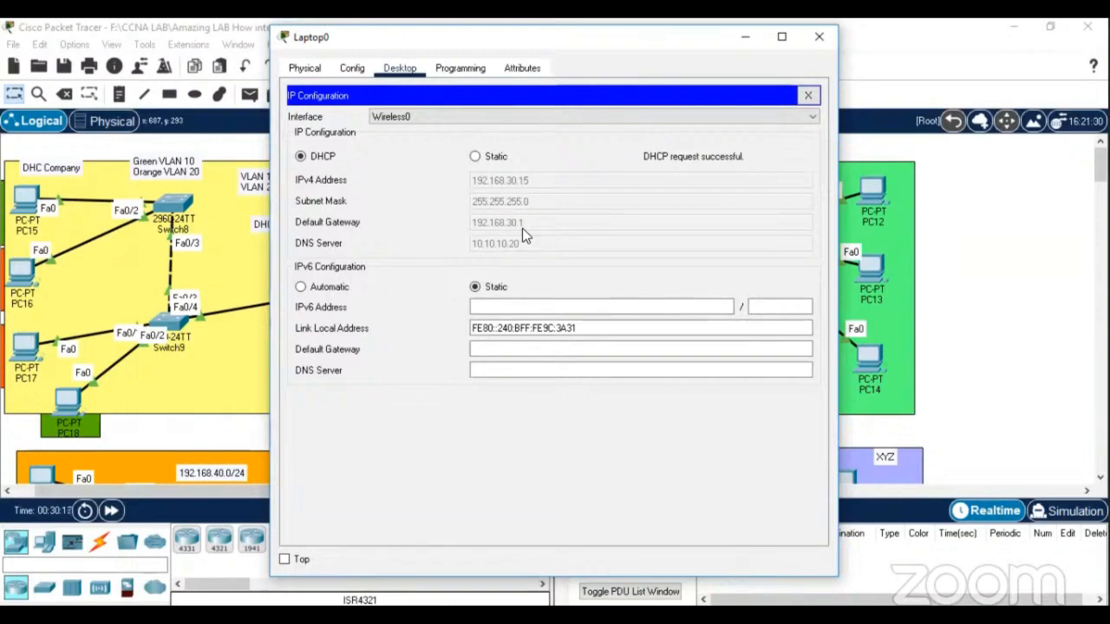
left_click(819, 37)
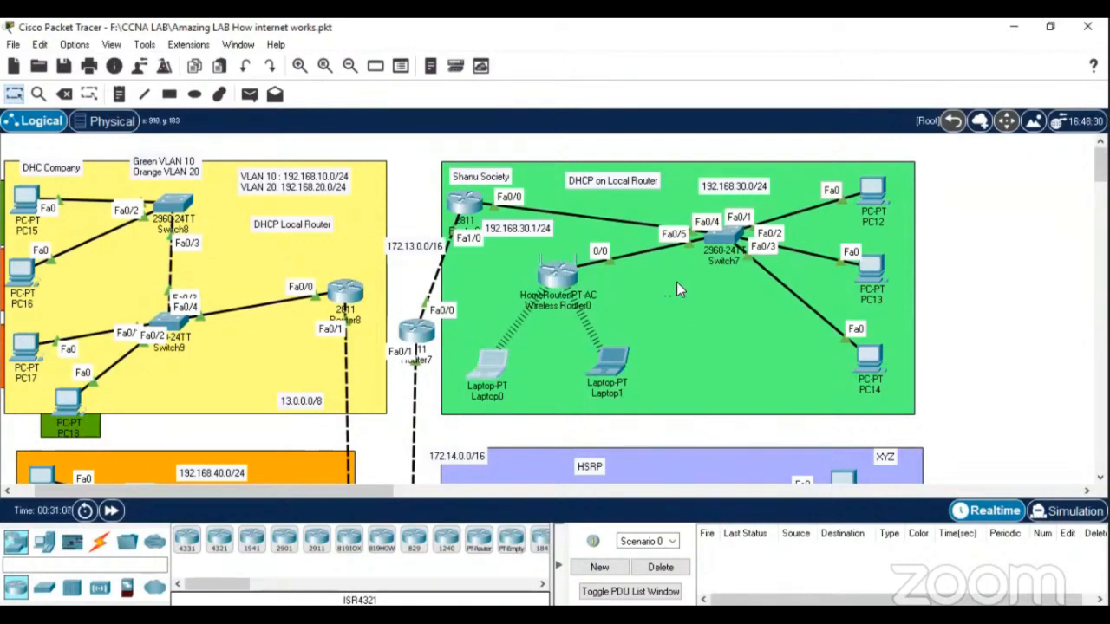
Renew Laptop1's IPv4 address by switching its configuration to static and back to DHCP, and close the device window
left_click(614, 360)
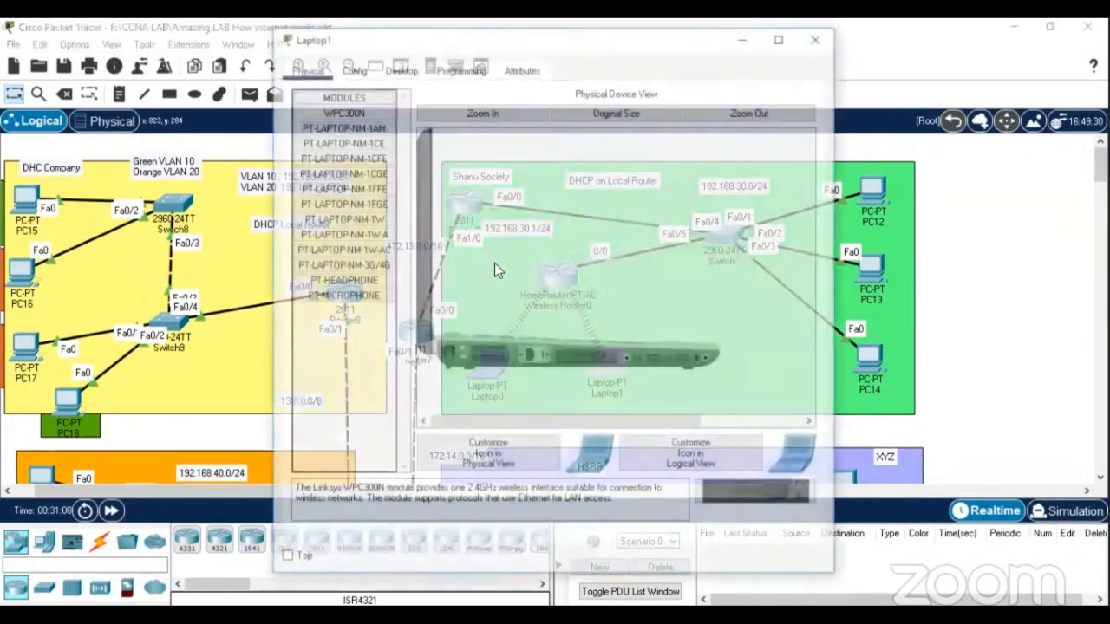
left_click(401, 71)
left_click(341, 182)
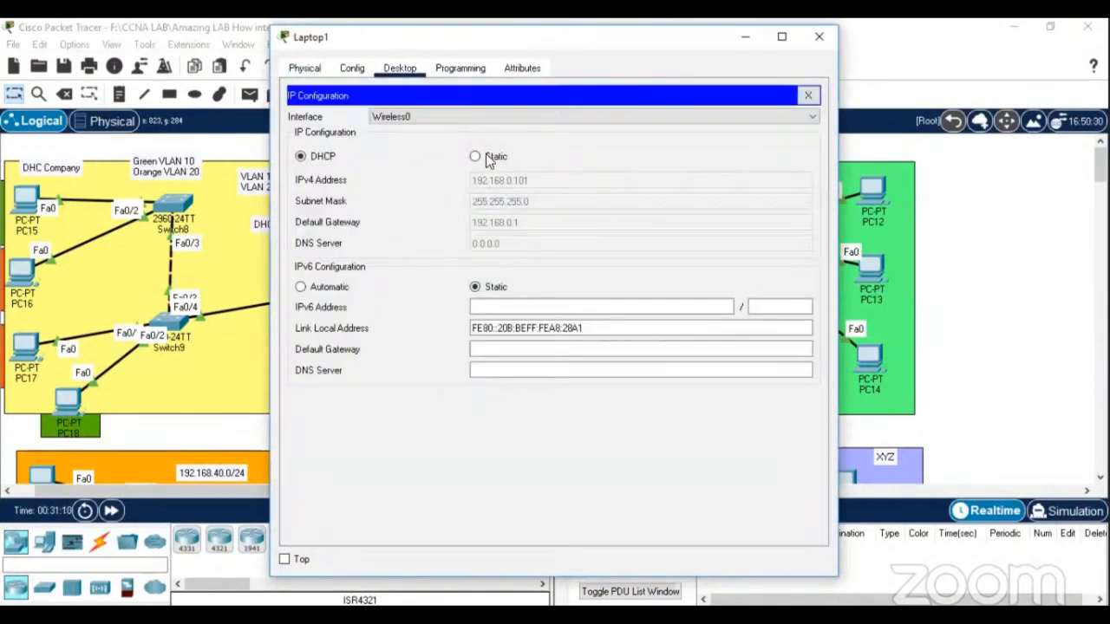
left_click(486, 156)
left_click(319, 158)
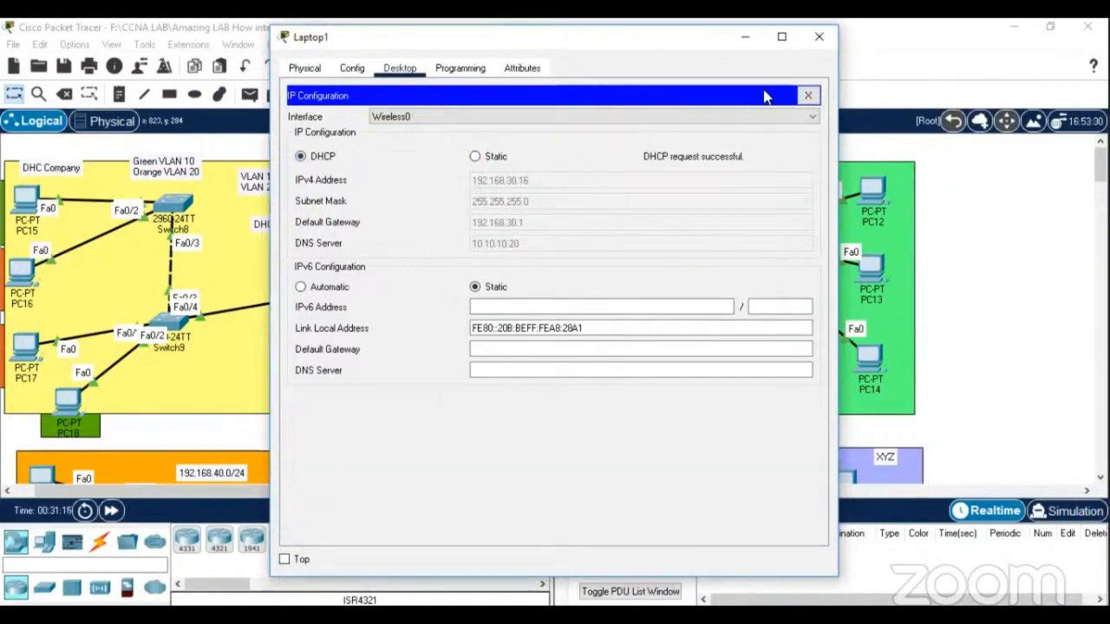
left_click(819, 37)
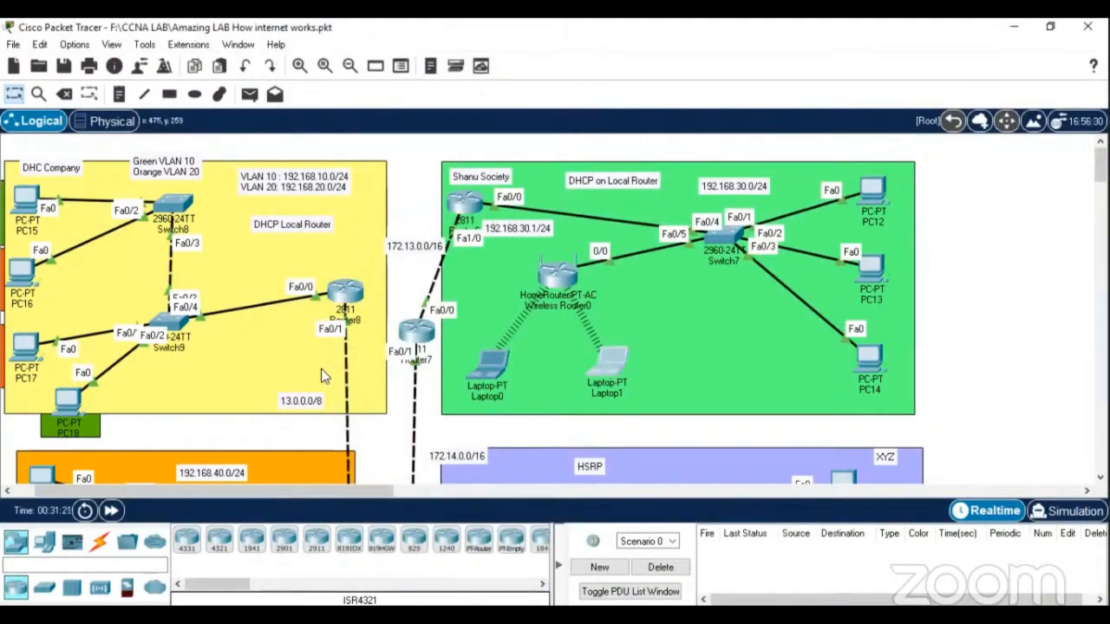
Open the command line of Router1 in ISP 1 and widen its window beside the router's links in the topology
scroll(728, 327, "down", 8)
scroll(735, 334, "down", 7)
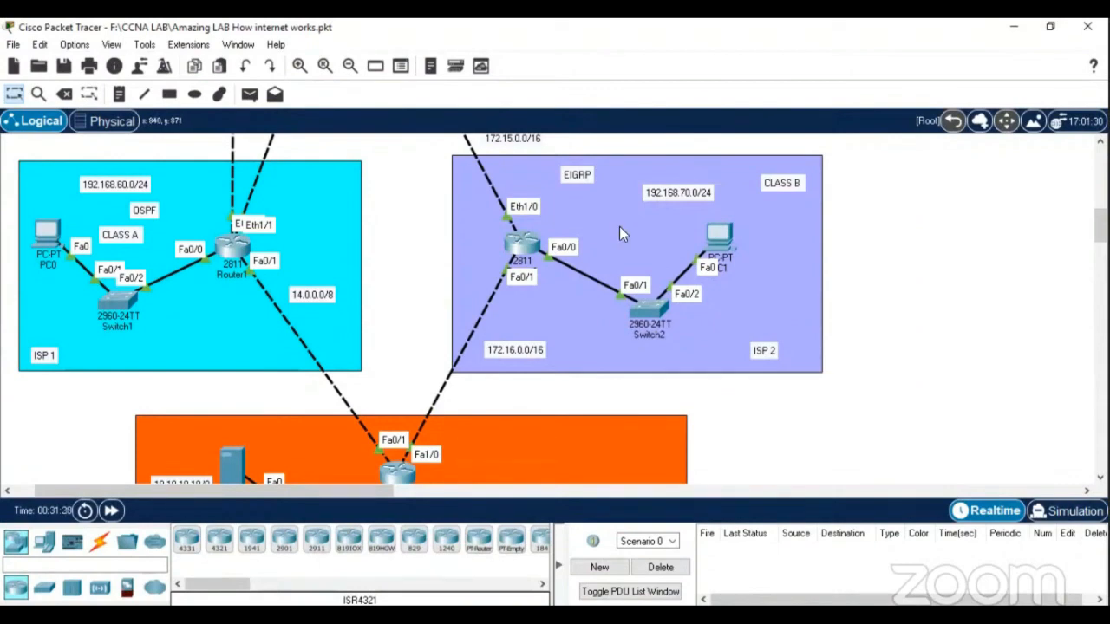
left_click(234, 247)
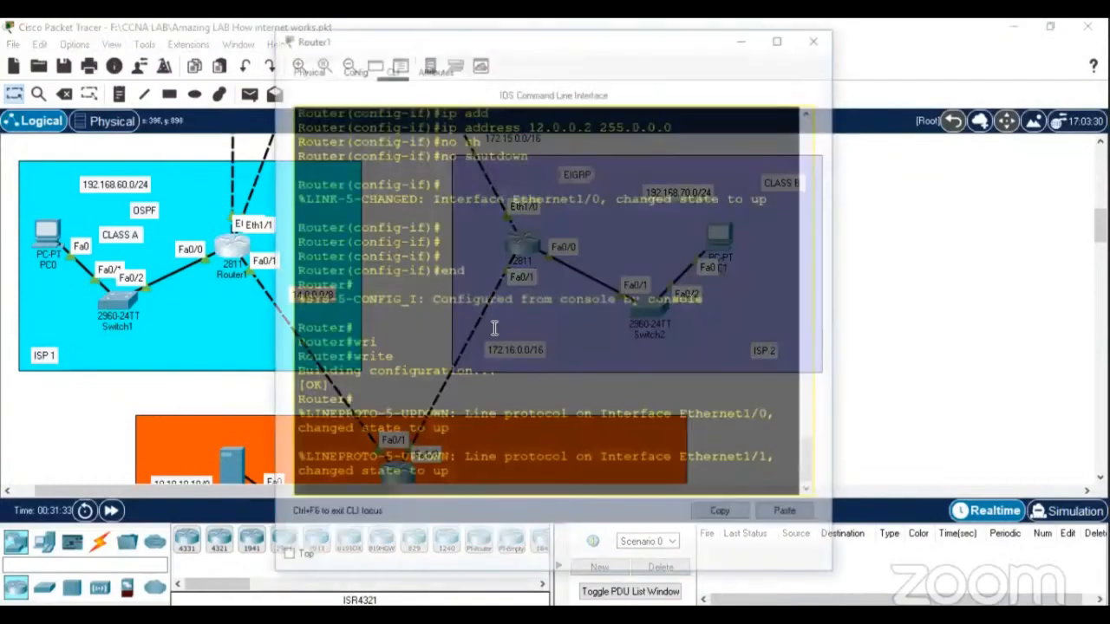
key("Return")
key("Return")
key("Return")
key("Return")
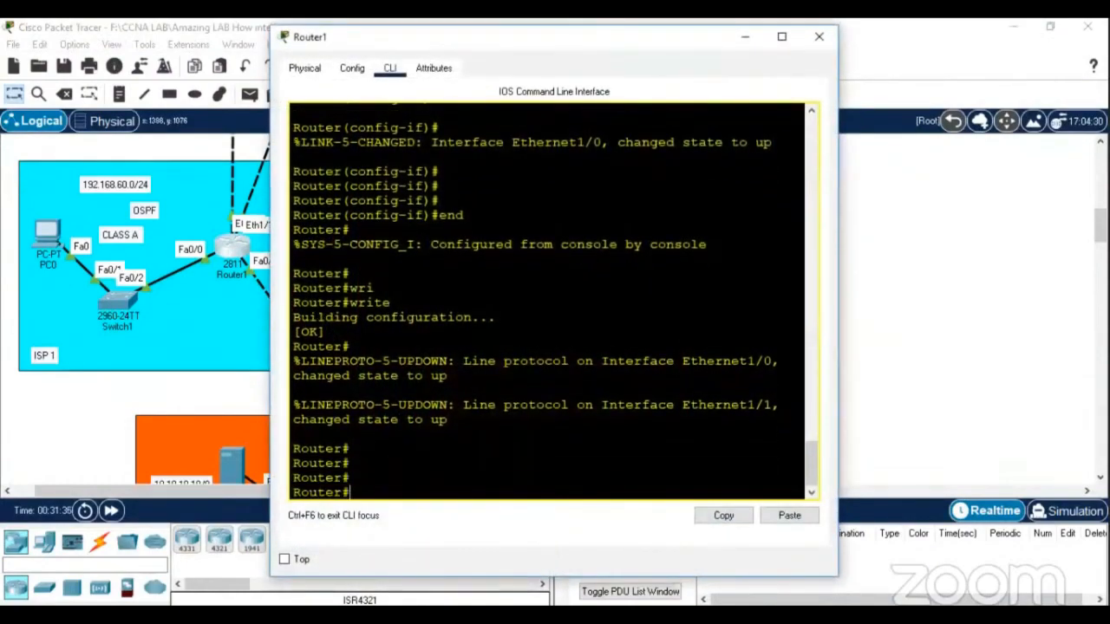
left_click_drag(618, 46, 879, 40)
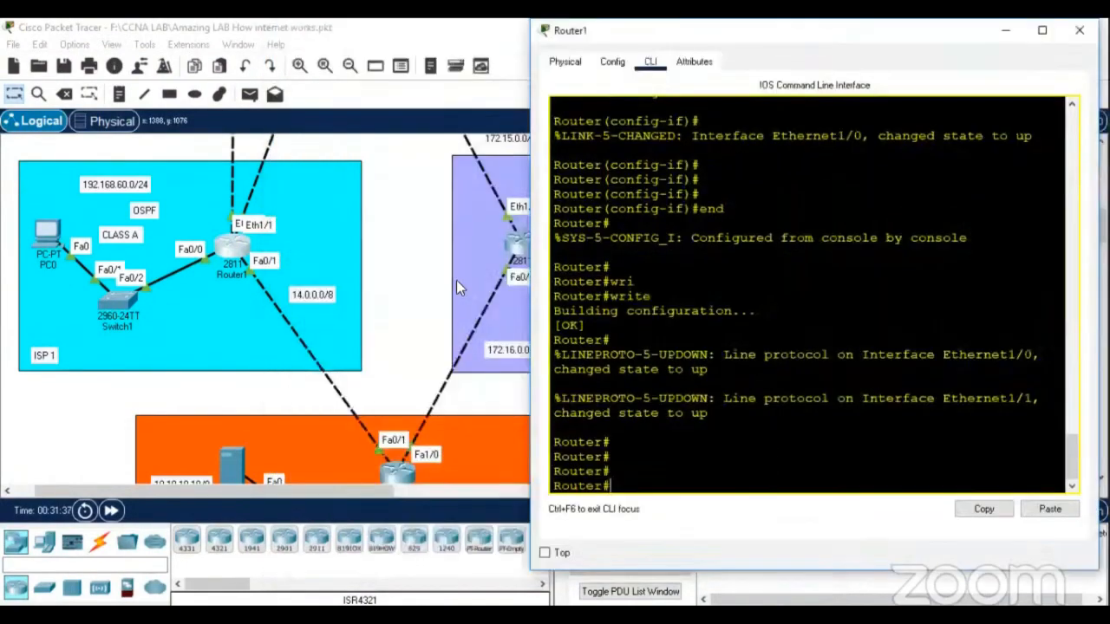
left_click_drag(303, 492, 317, 492)
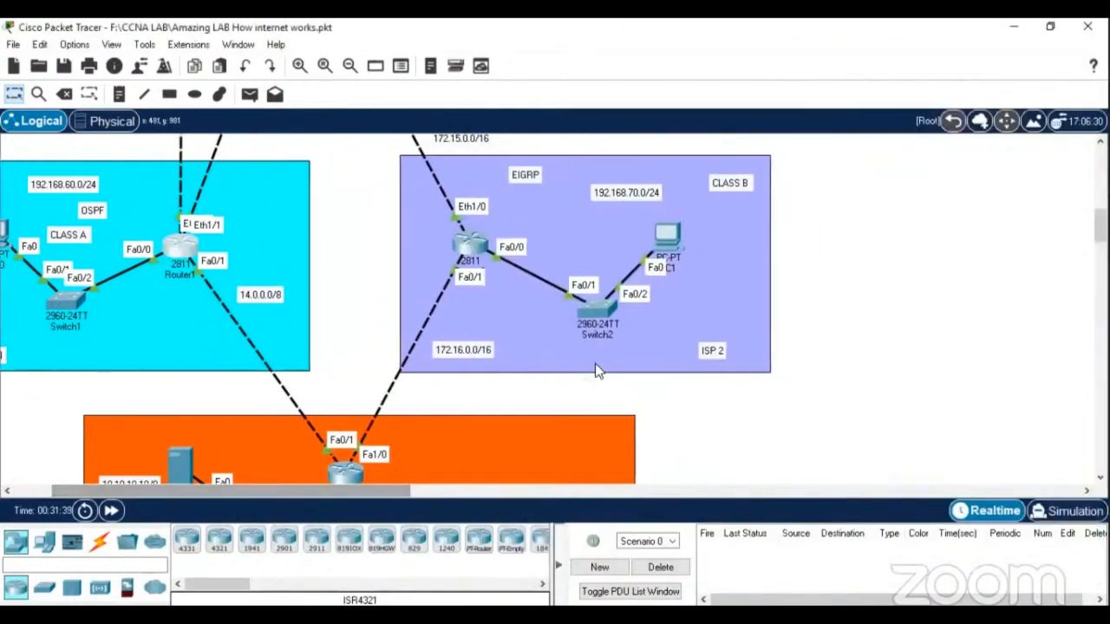
left_click_drag(1100, 227, 1101, 215)
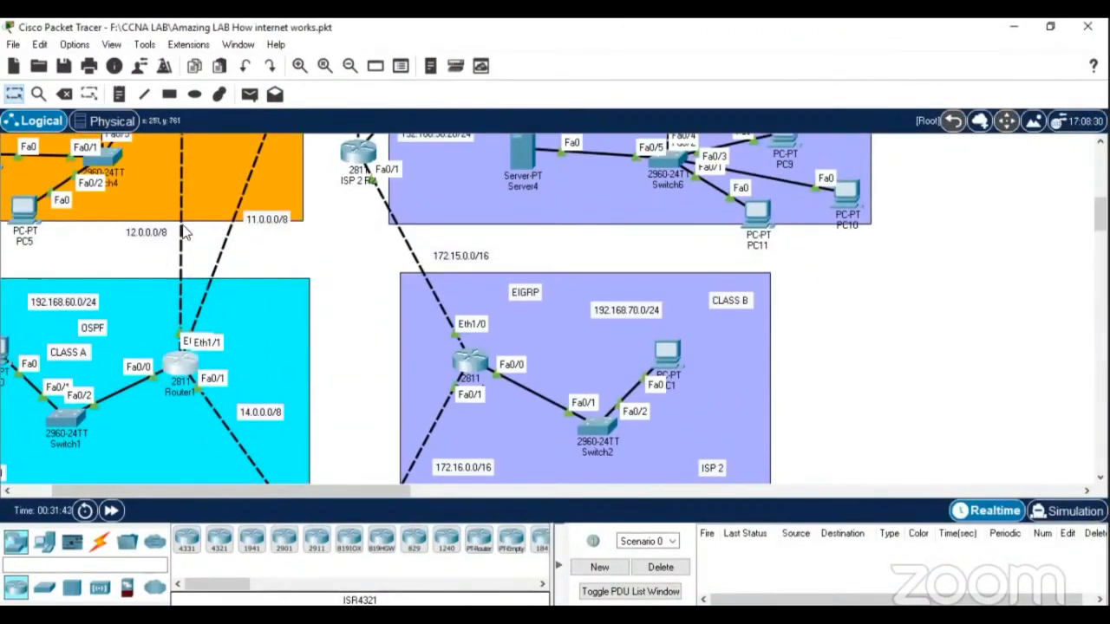
left_click(578, 618)
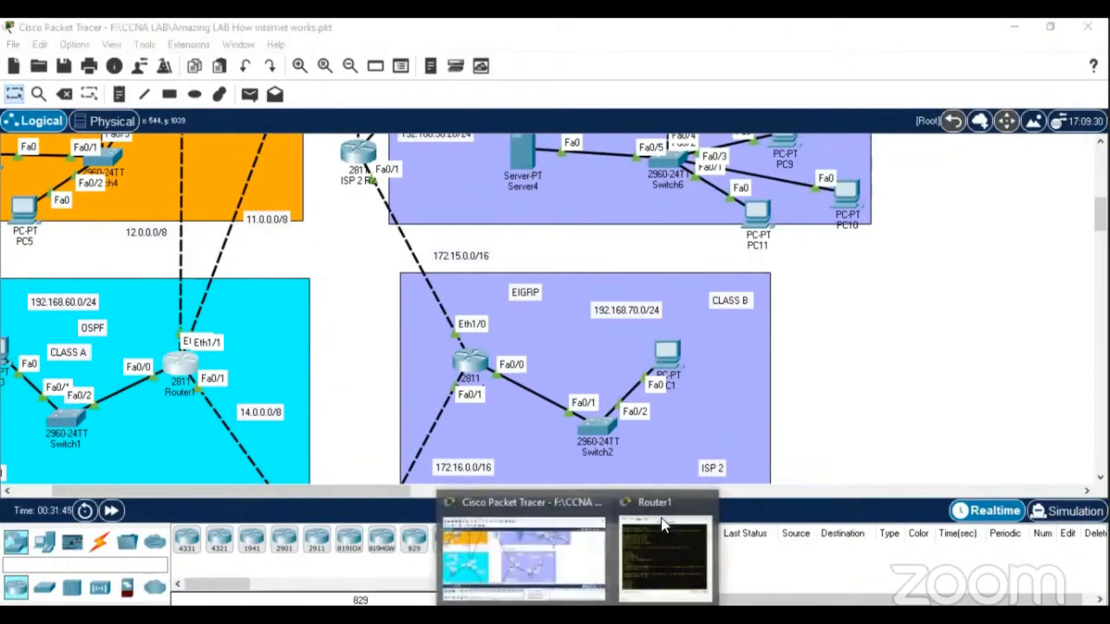
left_click(662, 524)
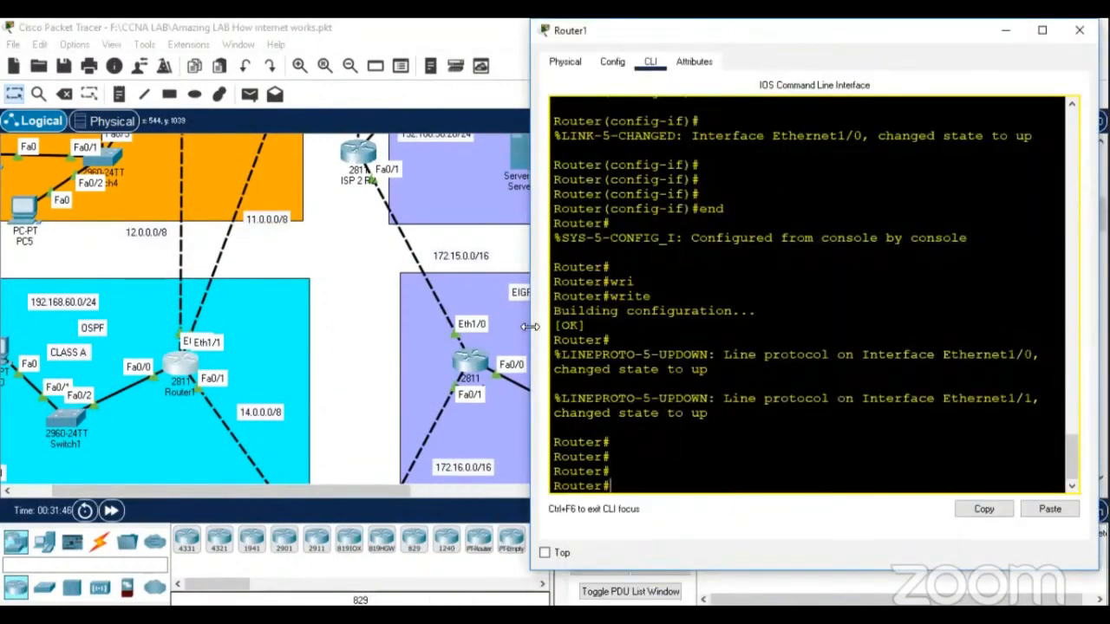
left_click_drag(530, 327, 319, 329)
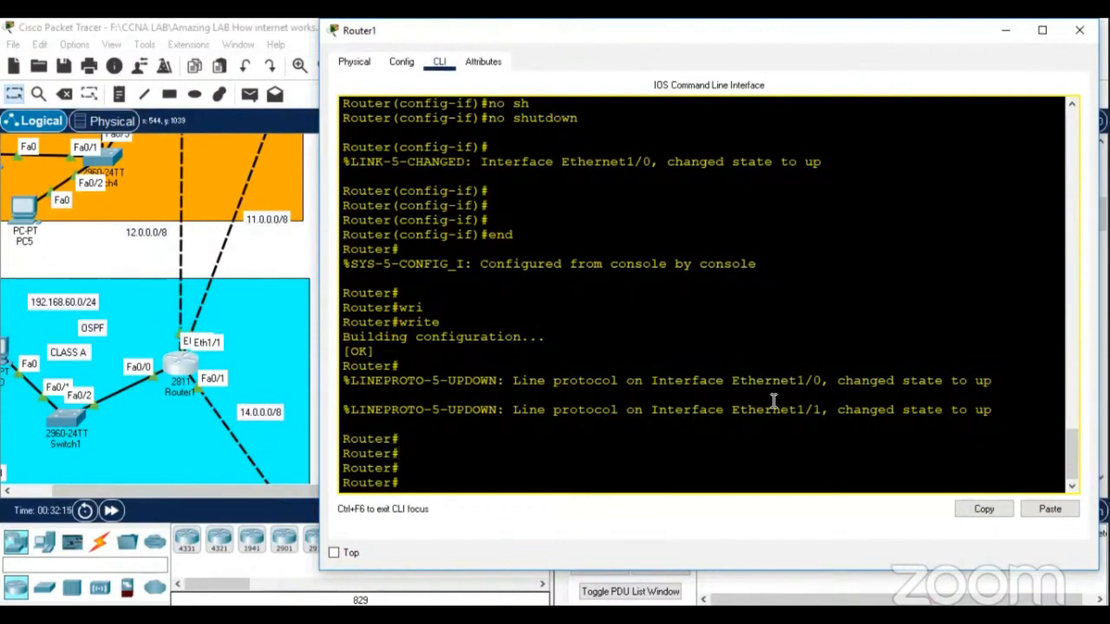
Enter global configuration mode on Router1 and start OSPF routing with process ID 1
key("Return")
key("Return")
key("Return")
type("c")
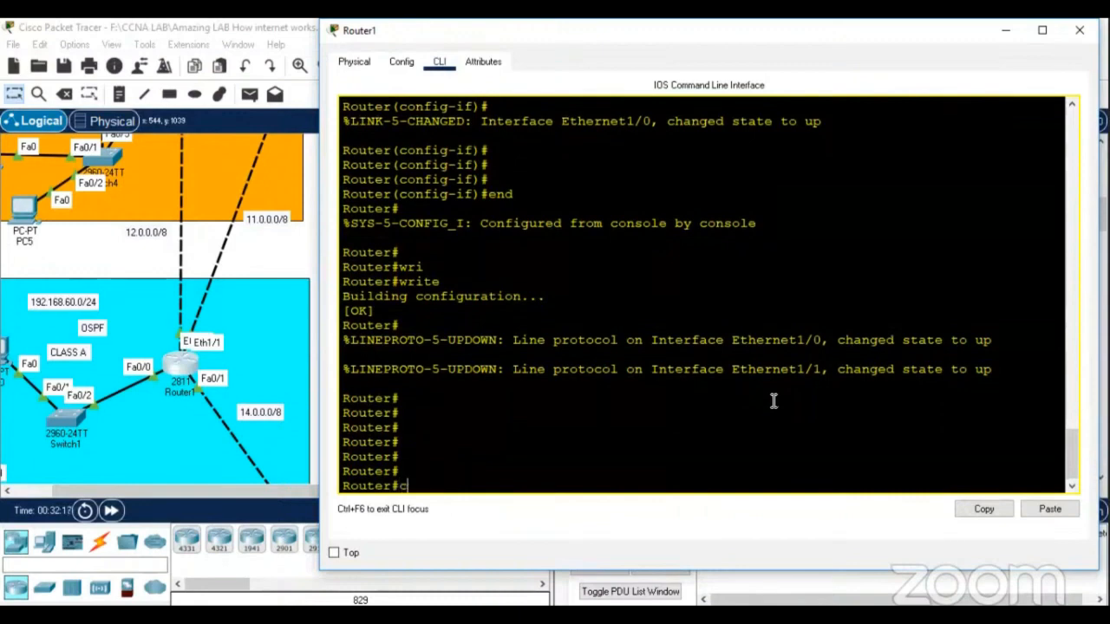
type("onf t")
key("Return")
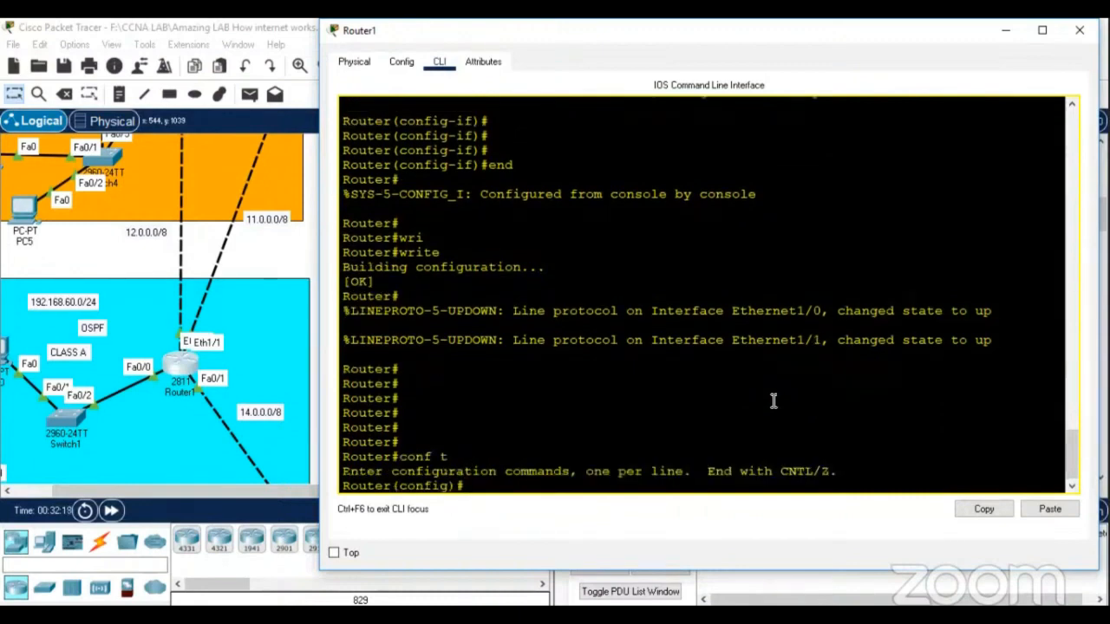
type("router ospf")
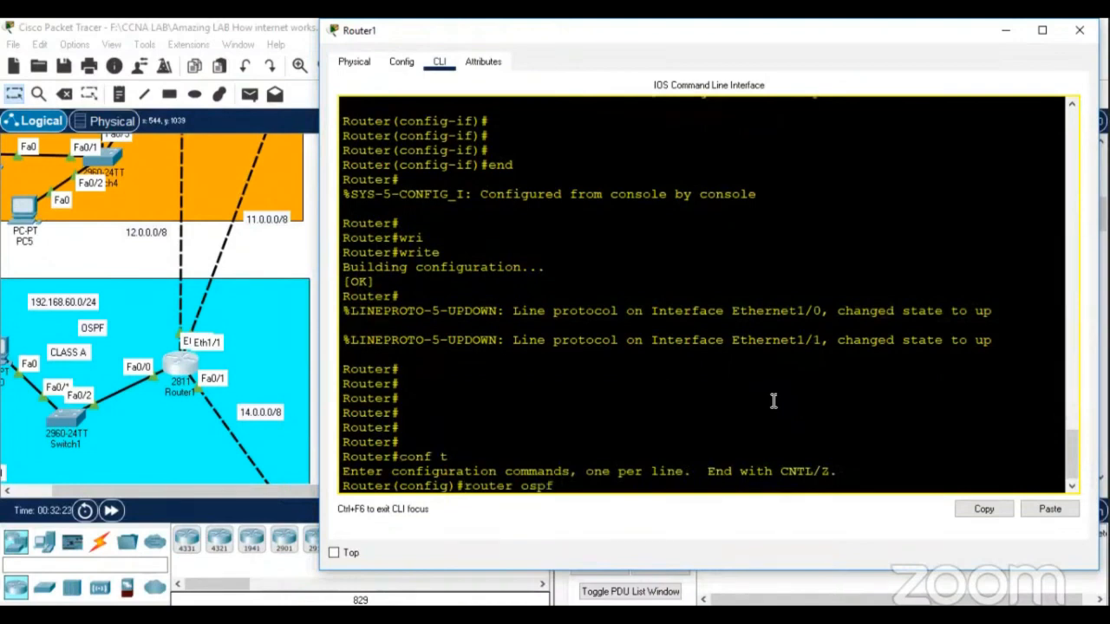
type(" 1")
key("Return")
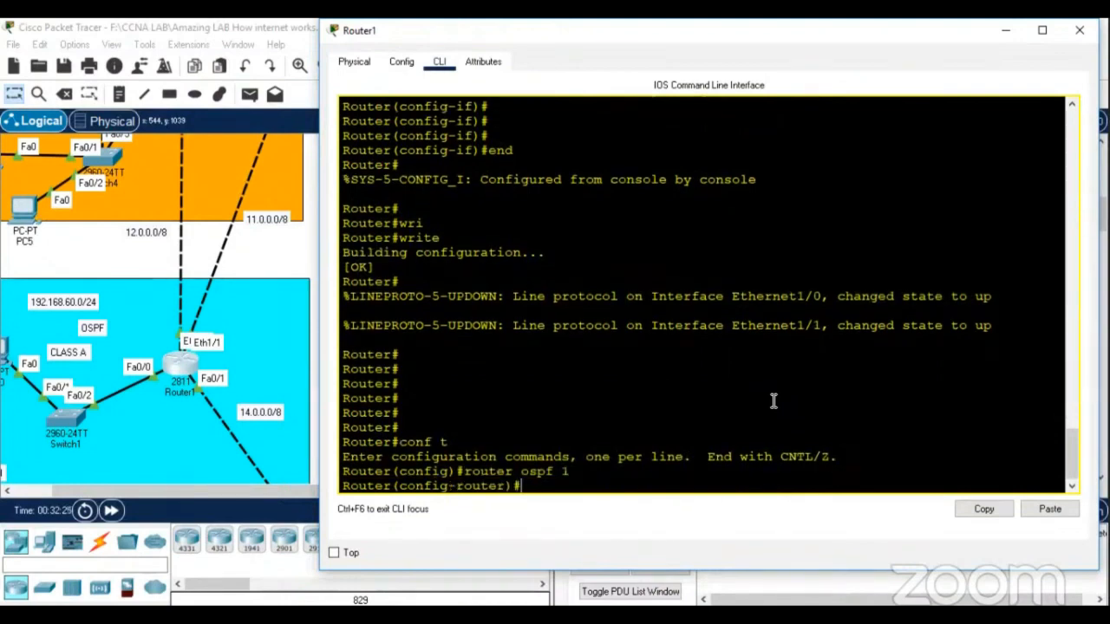
Set the OSPF router ID of Router1 to 11.11.11.11
type("rou")
key("Tab")
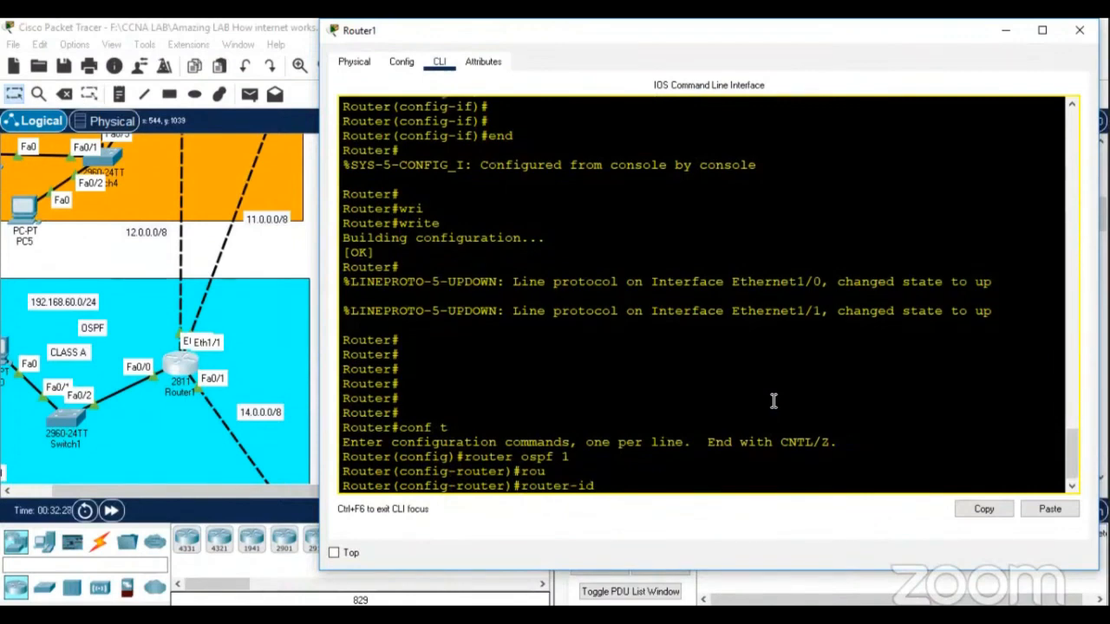
type("11.11.11.11")
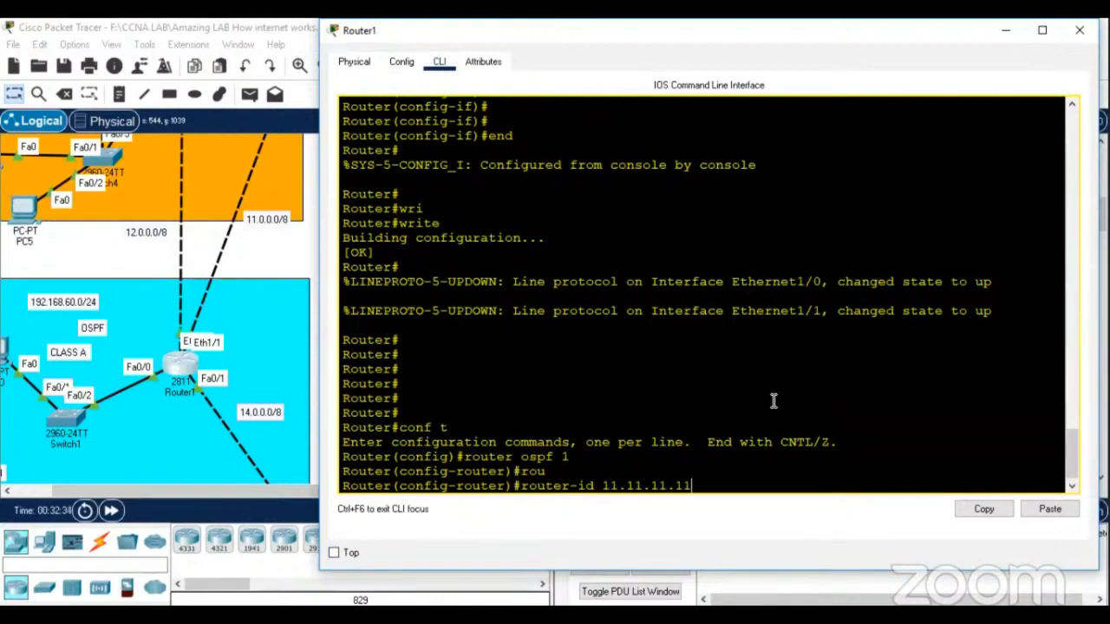
key("Return")
Advertise network 192.168.60.0 with wildcard mask 0.0.0.255 in OSPF area 0 on Router1
type("net")
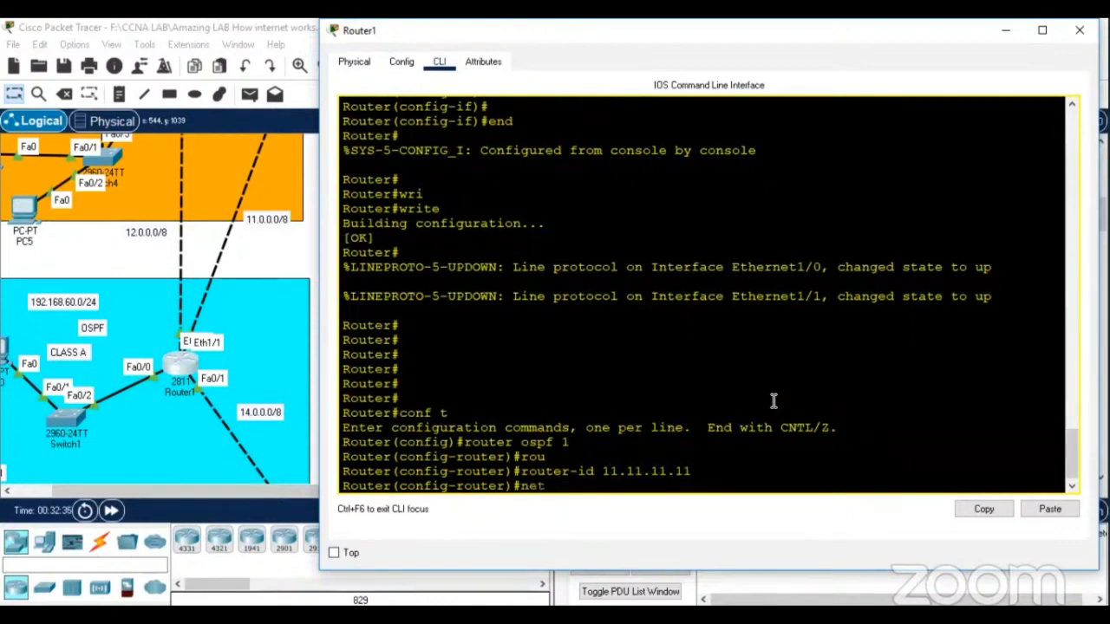
key("Tab")
type("192.168.")
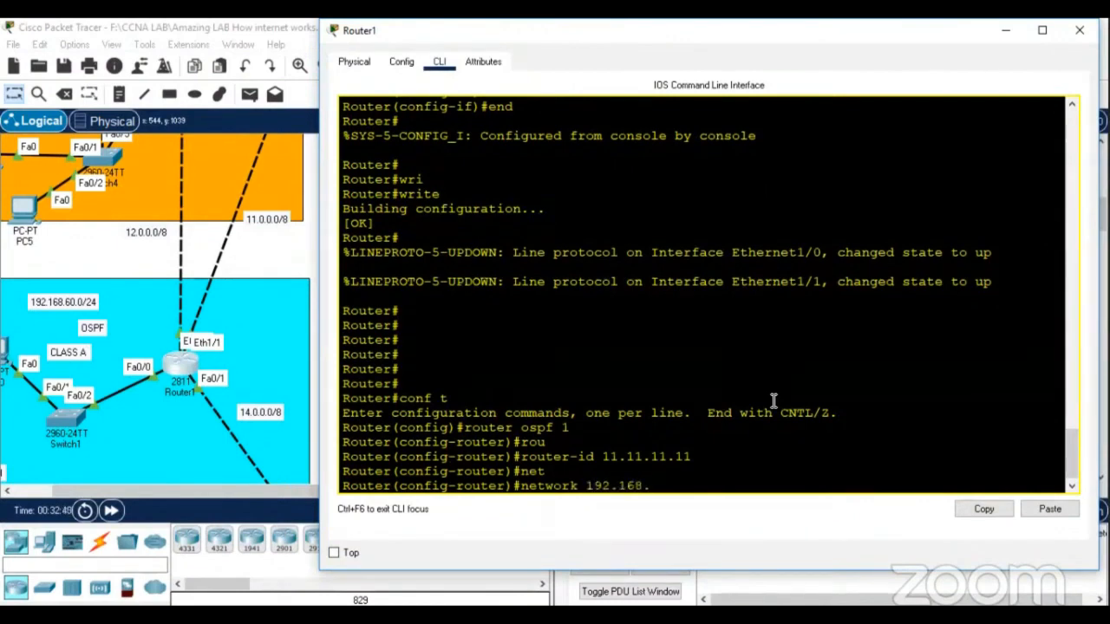
type("60.0 0.0.0.2")
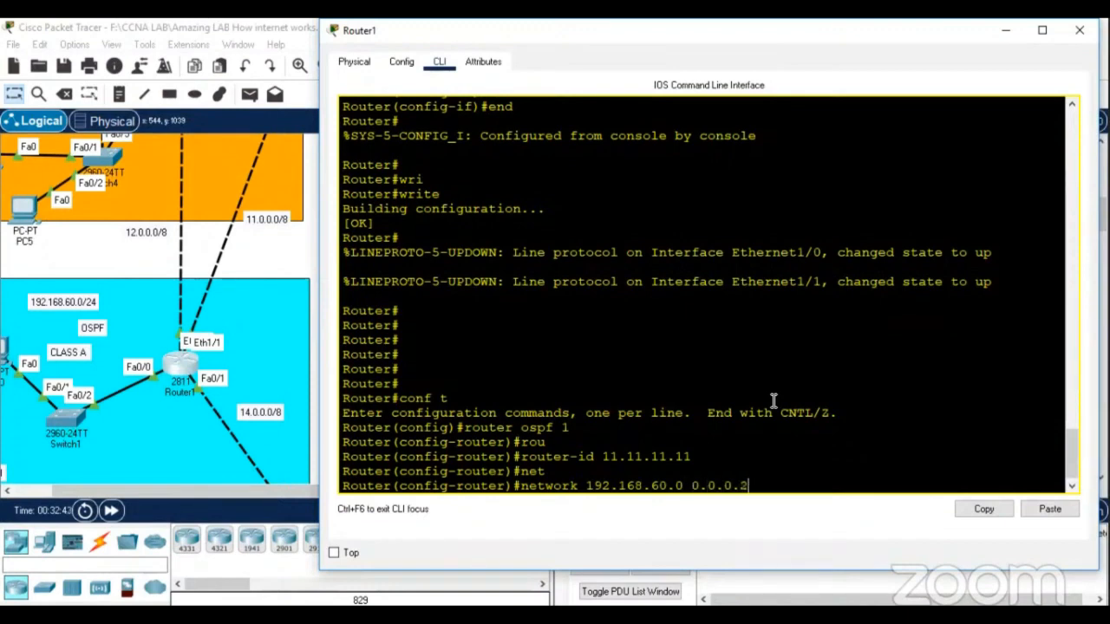
type("55 ar")
key("Tab")
type("0")
key("Return")
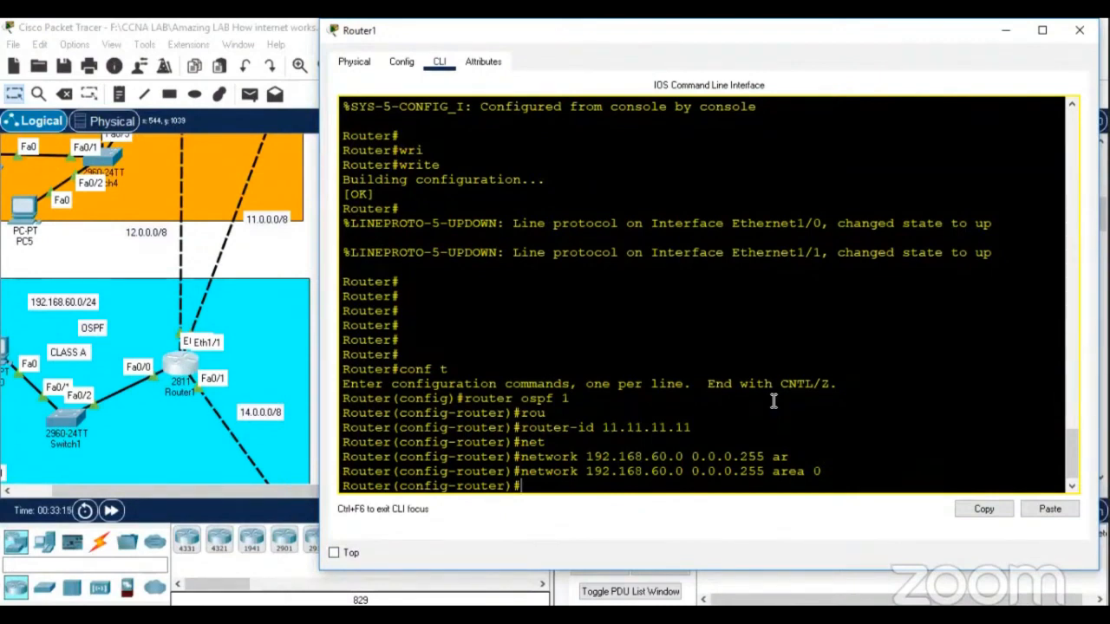
Advertise network 12.0.0.0 with wildcard mask 0.255.255.255 in OSPF area 0 on Router1
type("net")
key("Tab")
type("12.0.0.0")
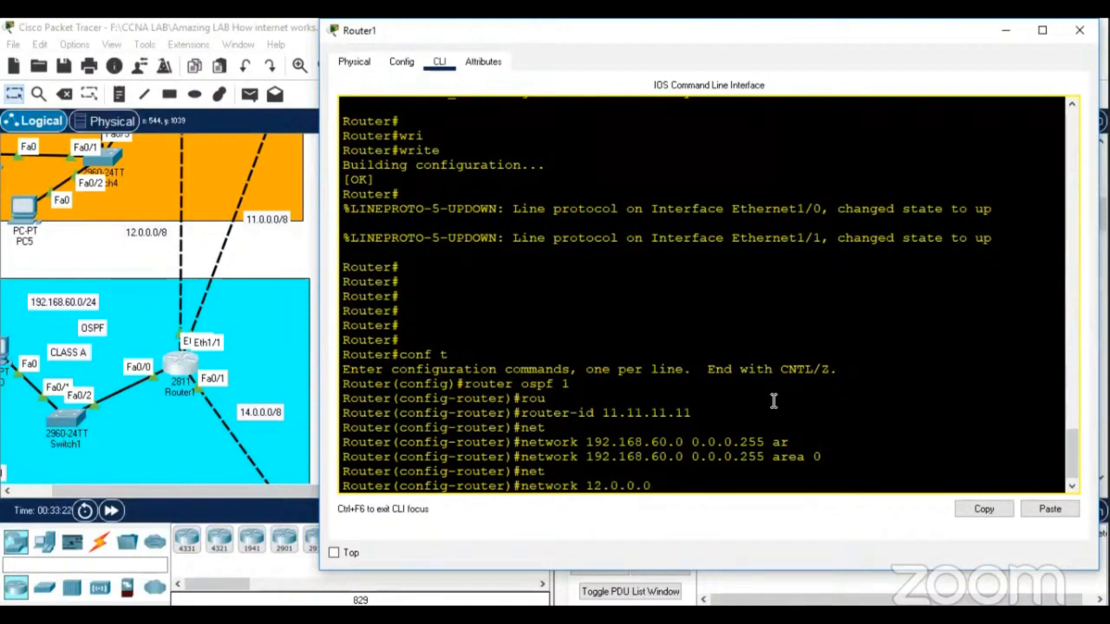
type(" 0.255.255")
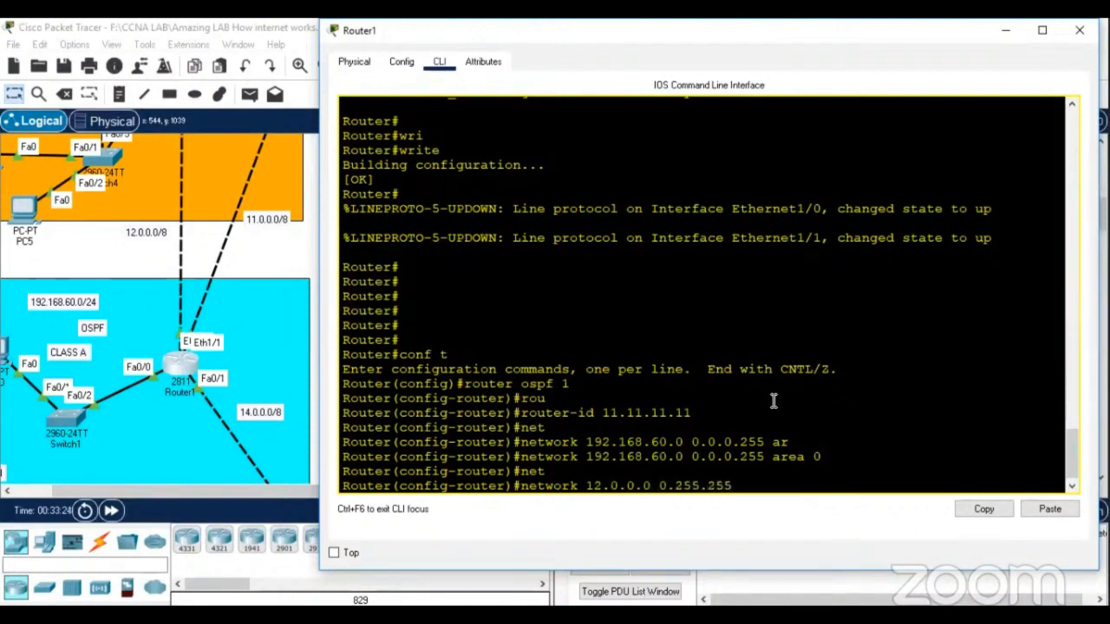
type(".255")
type(" r")
key("Tab")
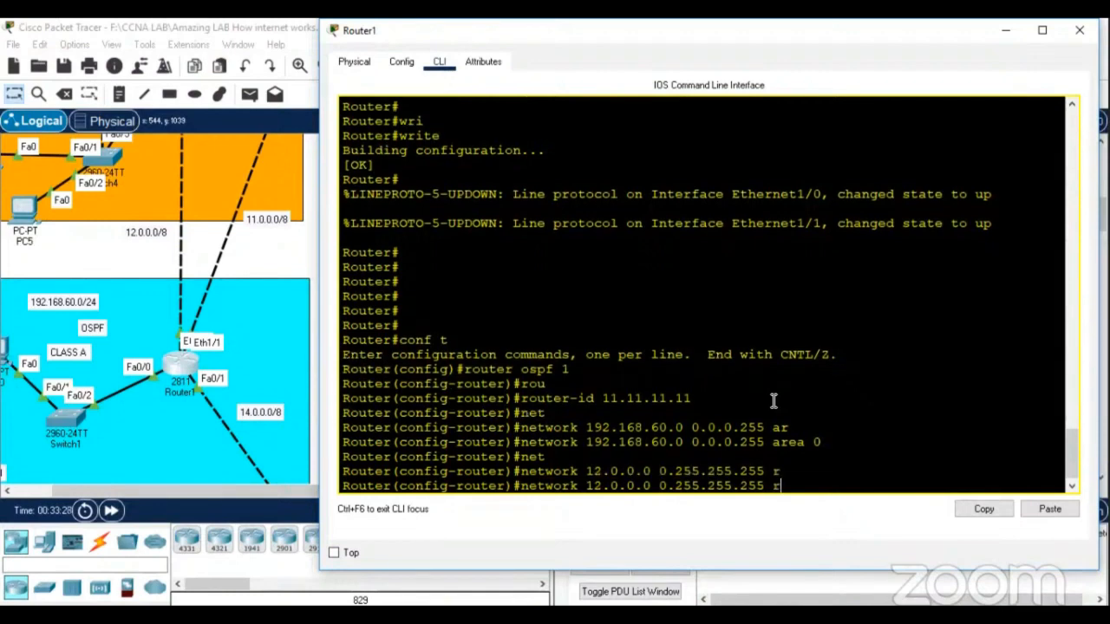
key("BackSpace")
type("ar")
key("Tab")
type("0")
key("Return")
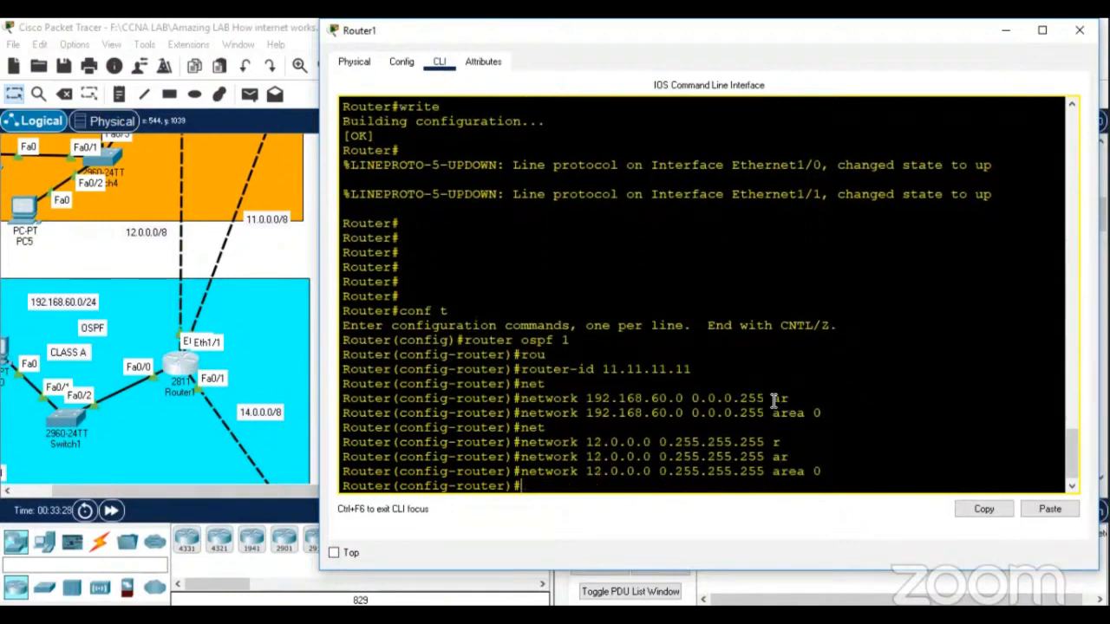
Advertise network 11.0.0.0 with wildcard mask 0.255.255.255 in OSPF area 0 on Router1
type("net")
key("Tab")
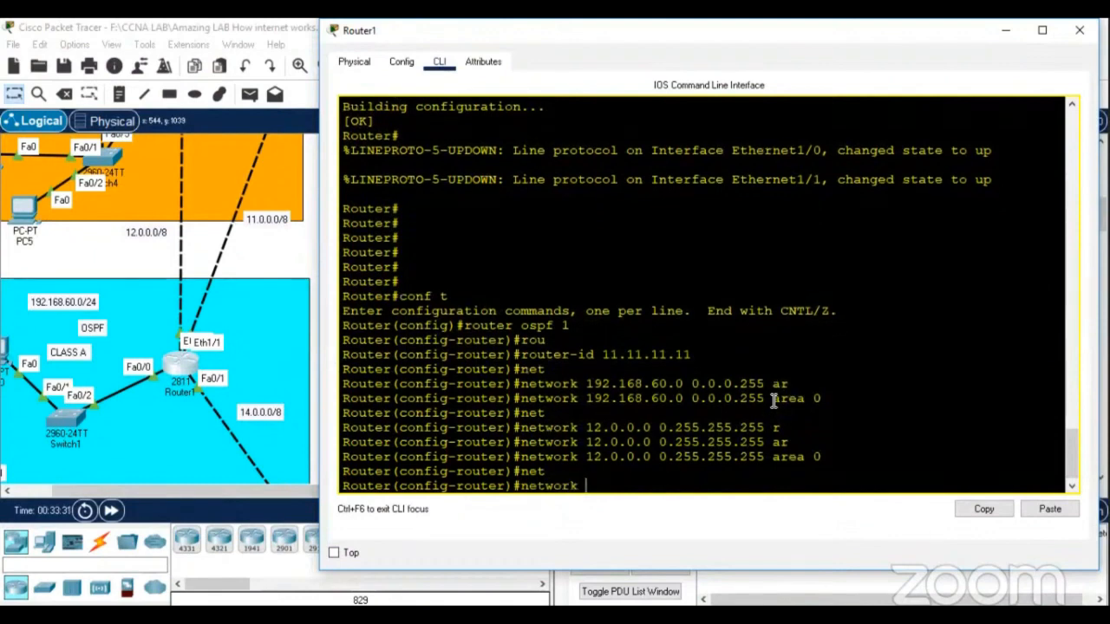
type("11.0.0.0 0.")
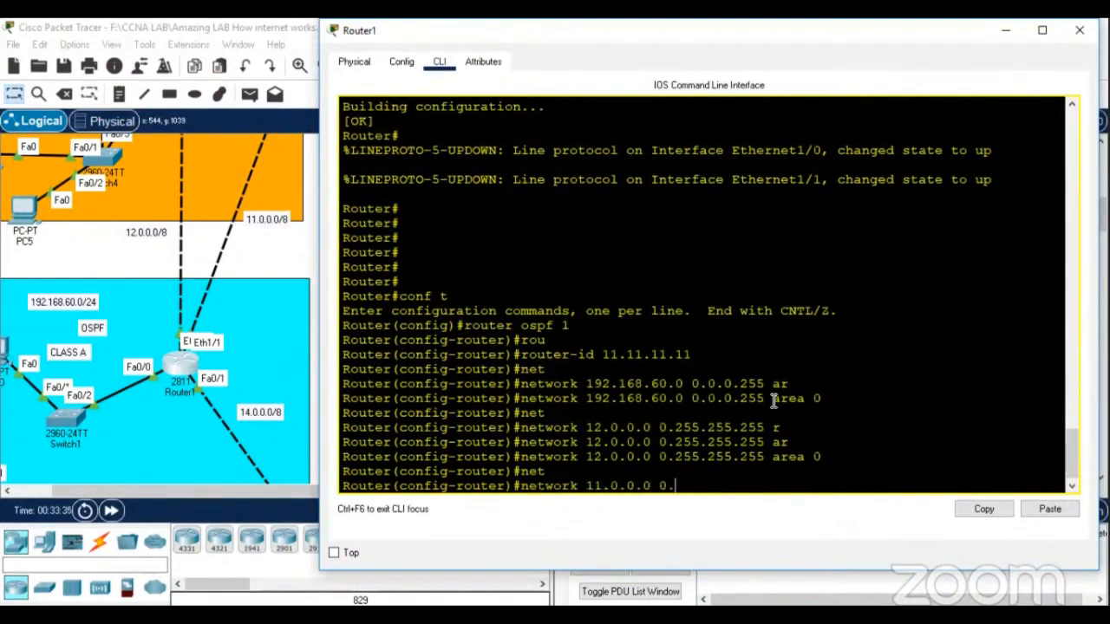
type("255.255.255.255")
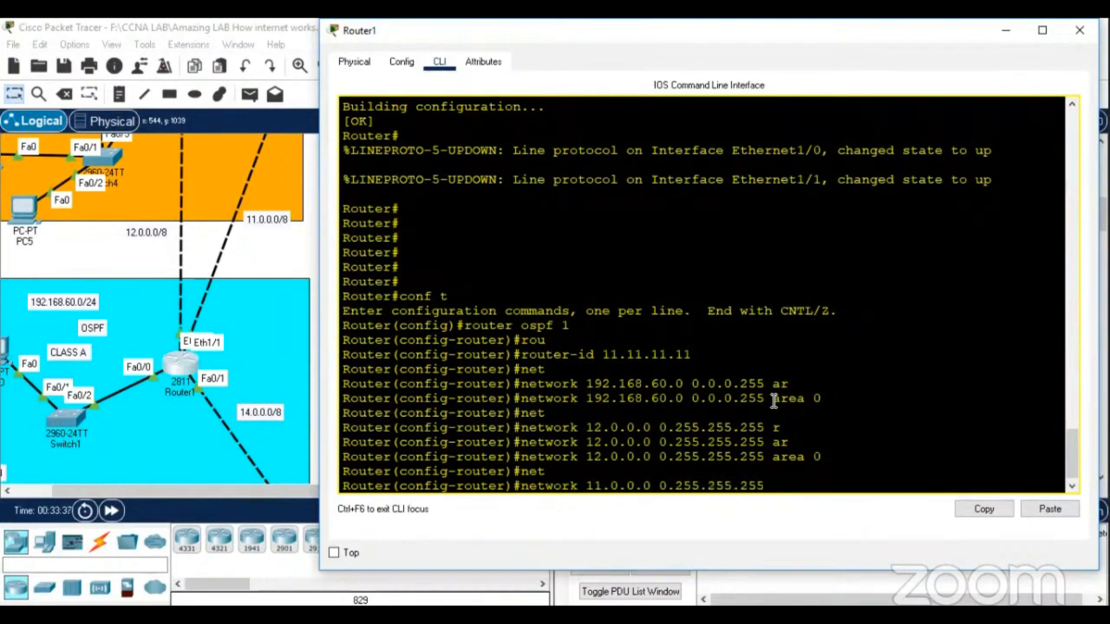
type(" ar")
key("Tab")
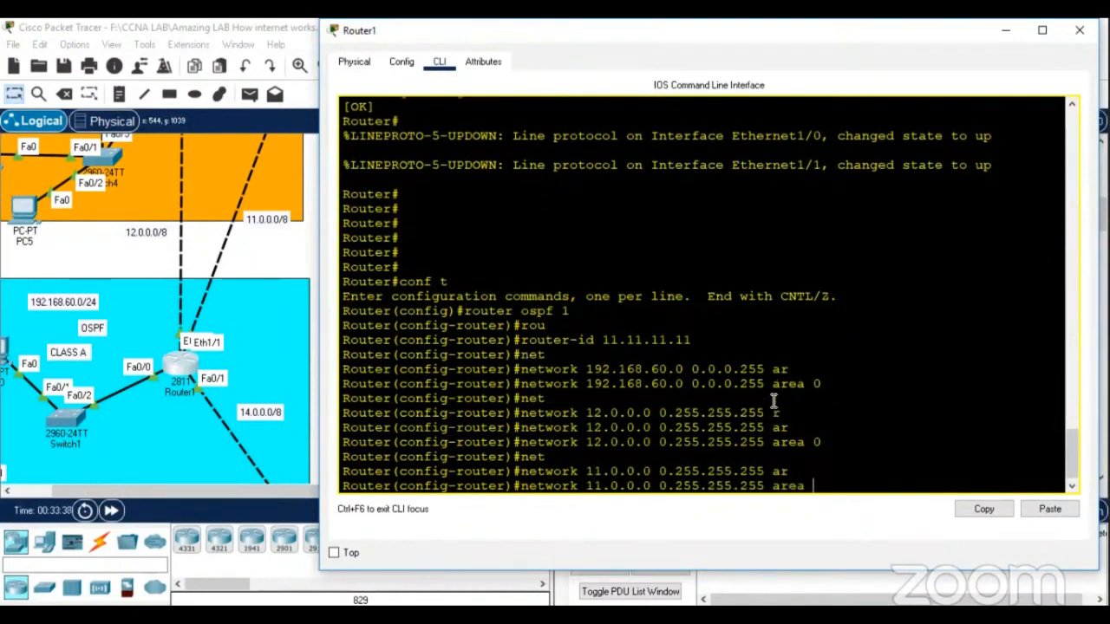
type("0")
key("Return")
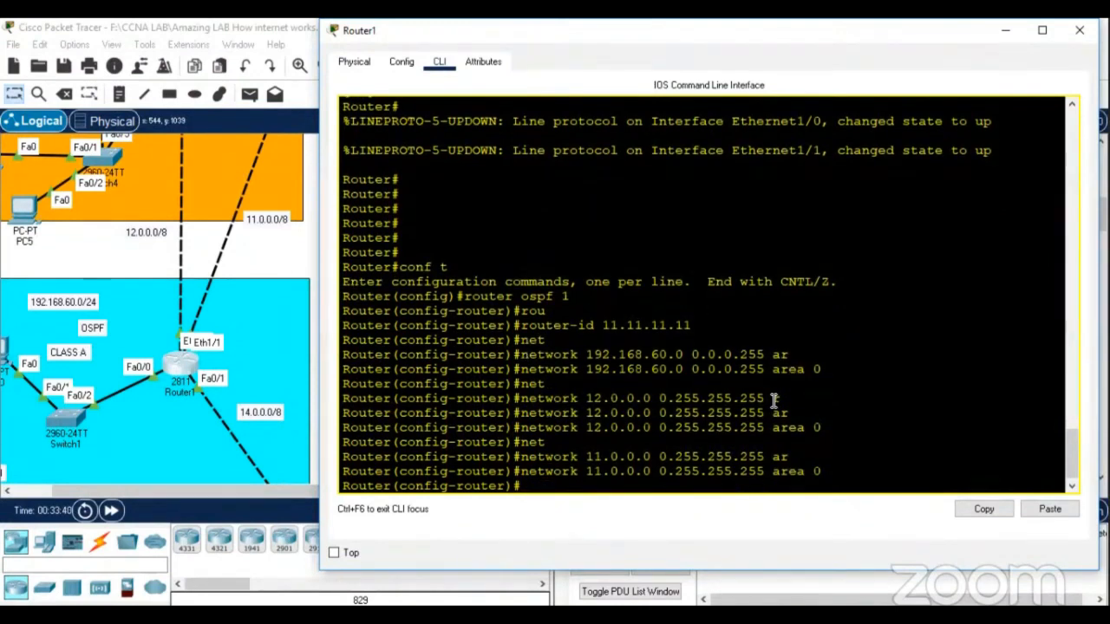
Advertise network 14.0.0.0 with wildcard mask 0.255.255.255 in OSPF area 0 on Router1
type("net")
key("Tab")
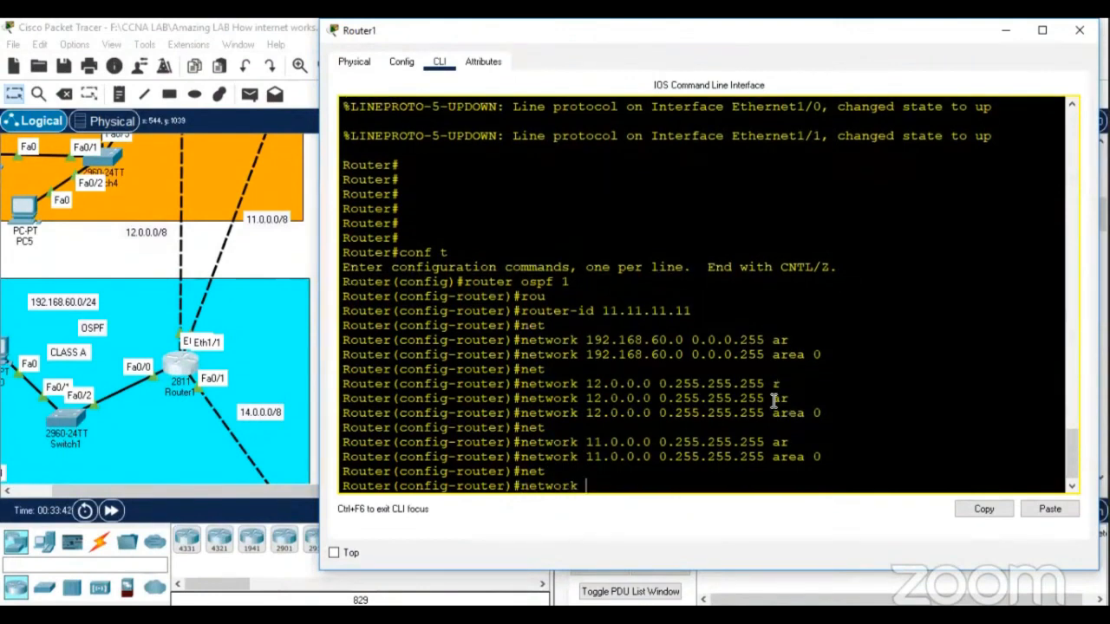
type("14.0.0.0 ")
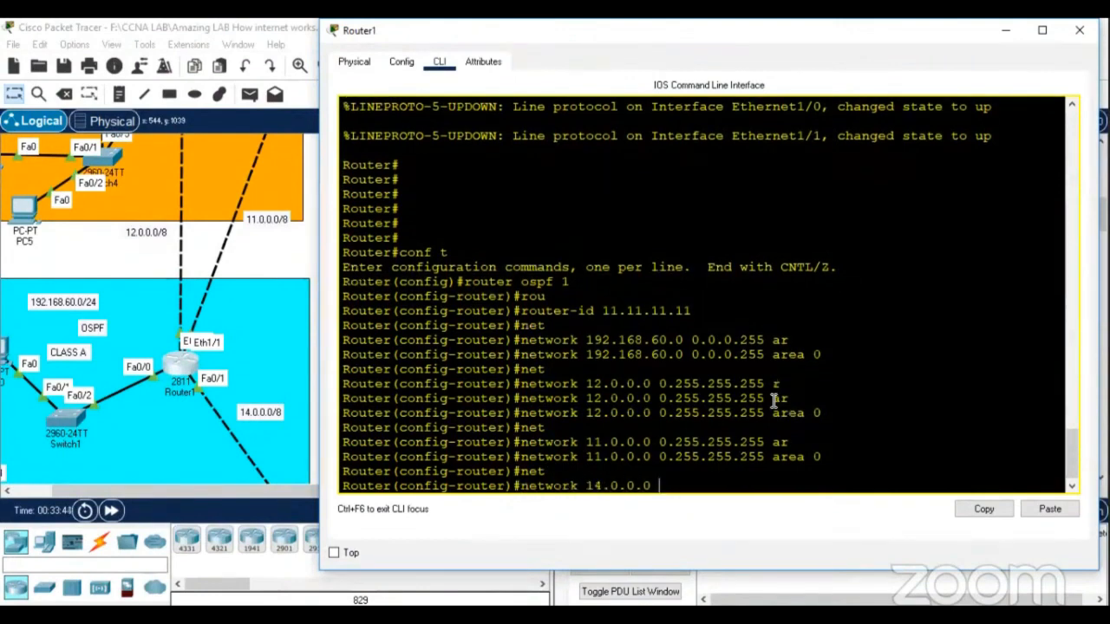
type("0.255.255")
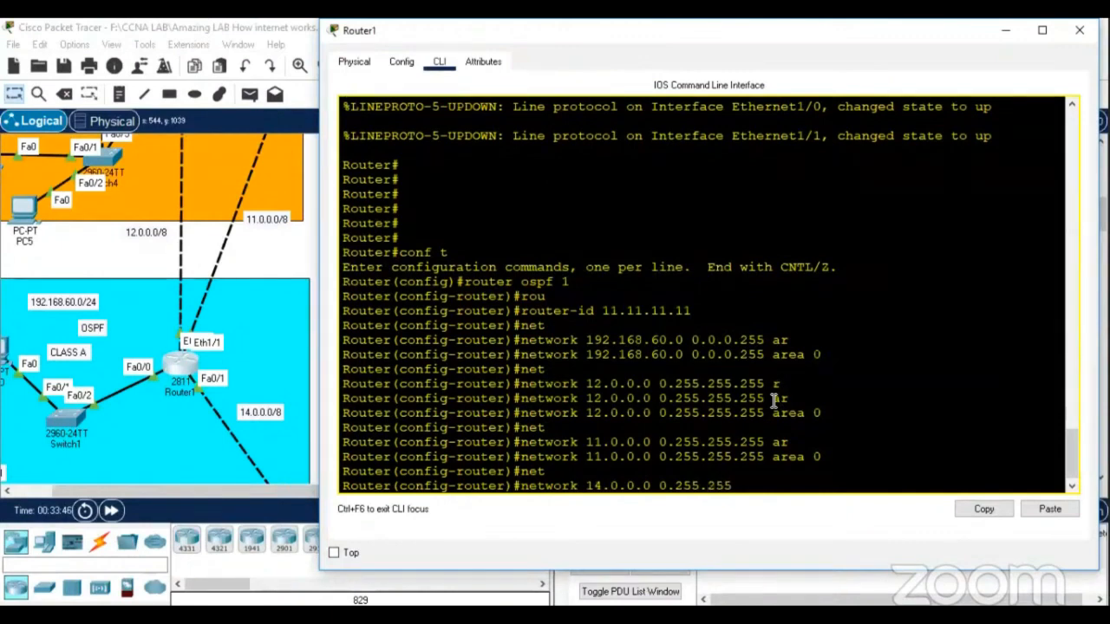
type(".255")
type(" ar")
key("Tab")
type("0")
key("Return")
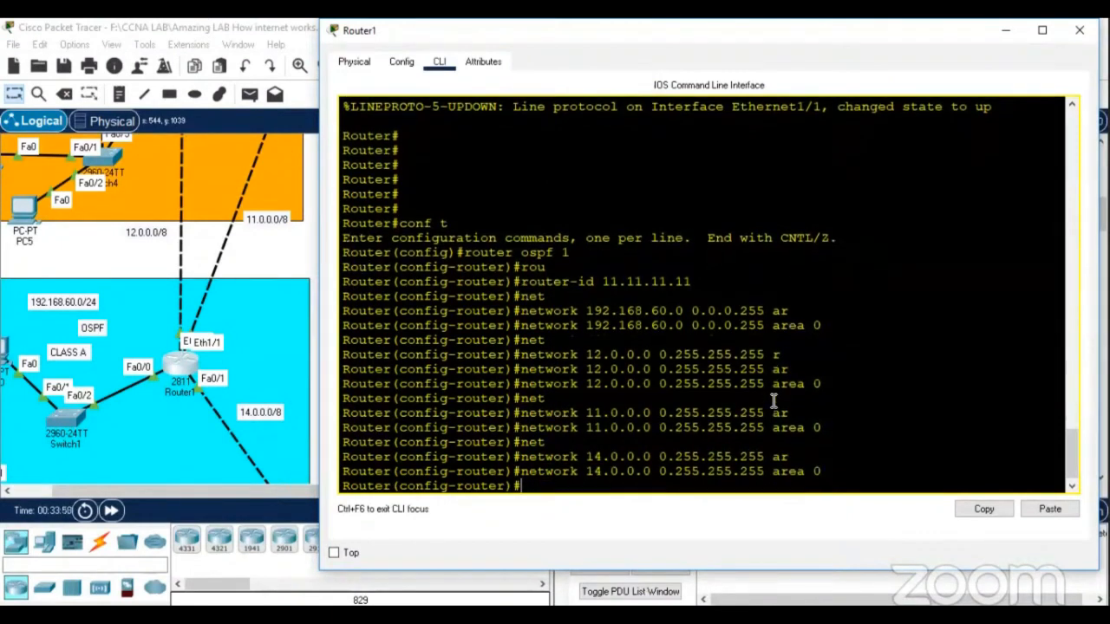
Leave configuration mode on Router1, save its configuration with write and close its window
type("e")
key("BackSpace")
key("Return")
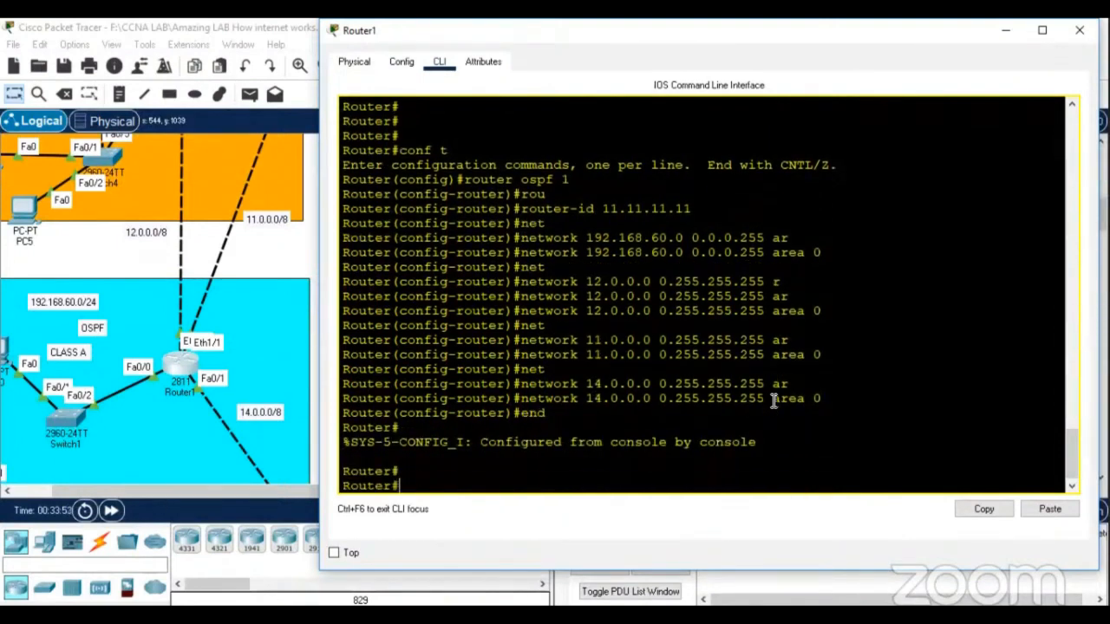
type("wri")
key("Tab")
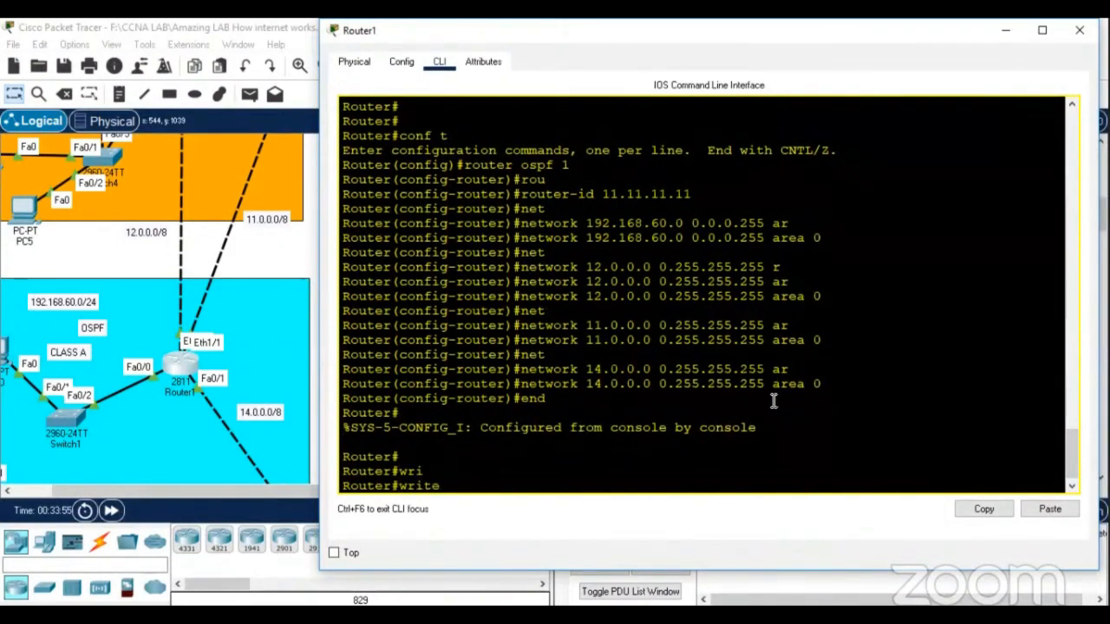
key("Return")
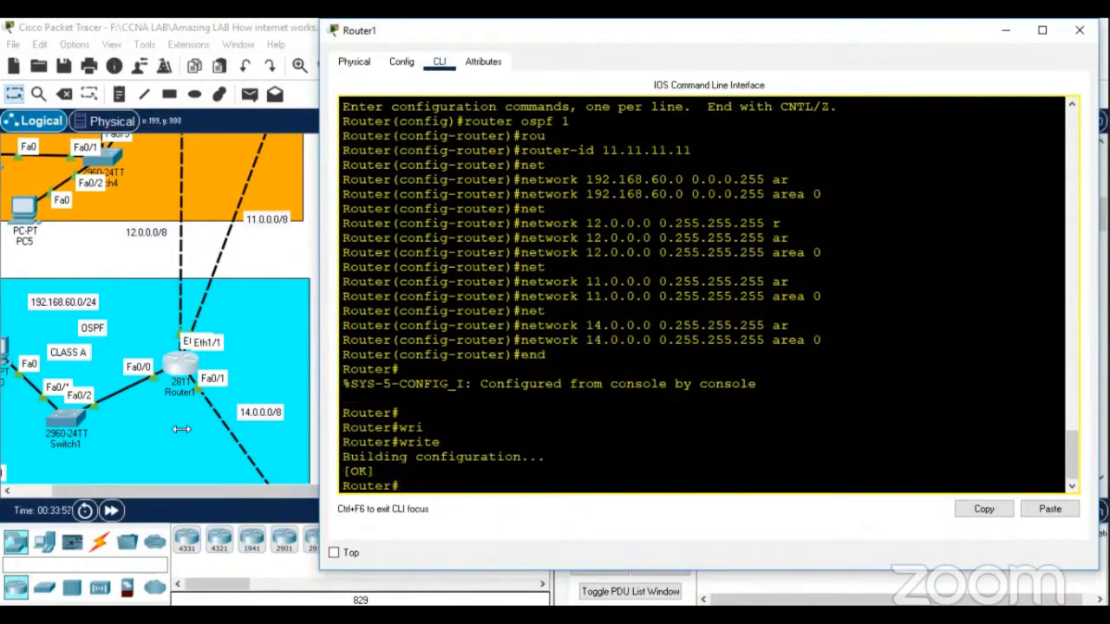
left_click(1084, 31)
Open the command line of Router0 in the orange server network and move its window clear of the router's links
scroll(496, 372, "down", 3)
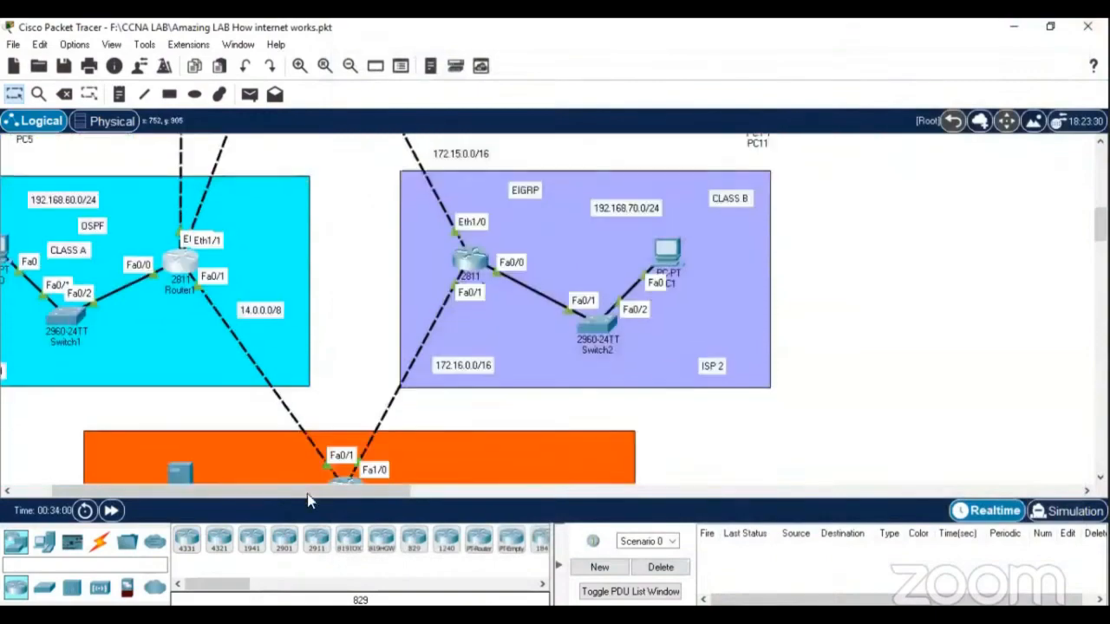
scroll(425, 425, "up", 2)
scroll(425, 425, "down", 2)
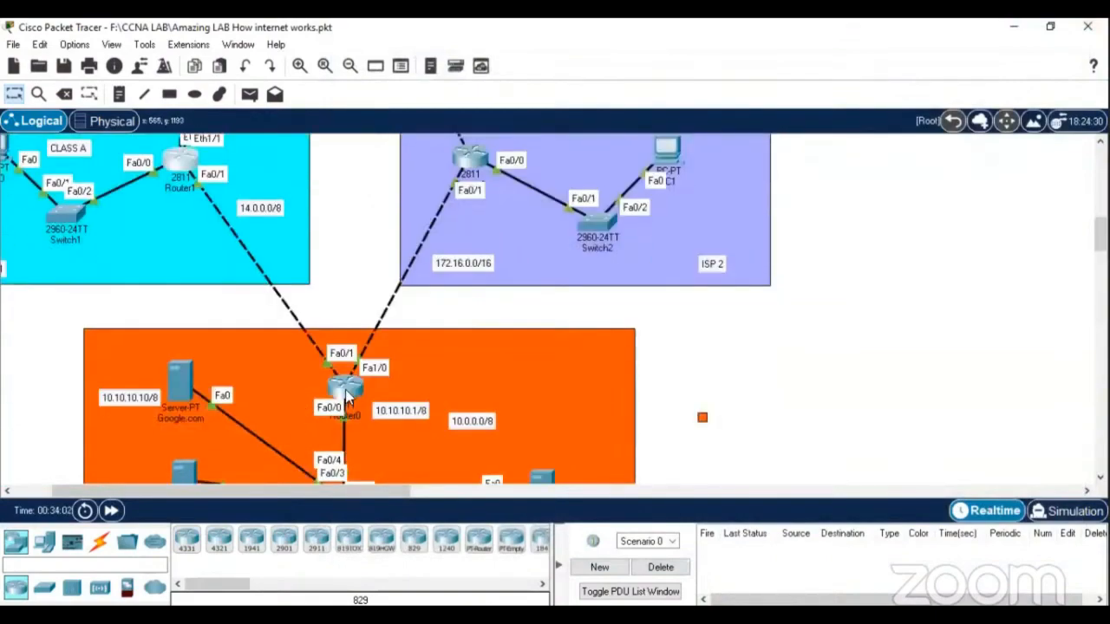
left_click(346, 388)
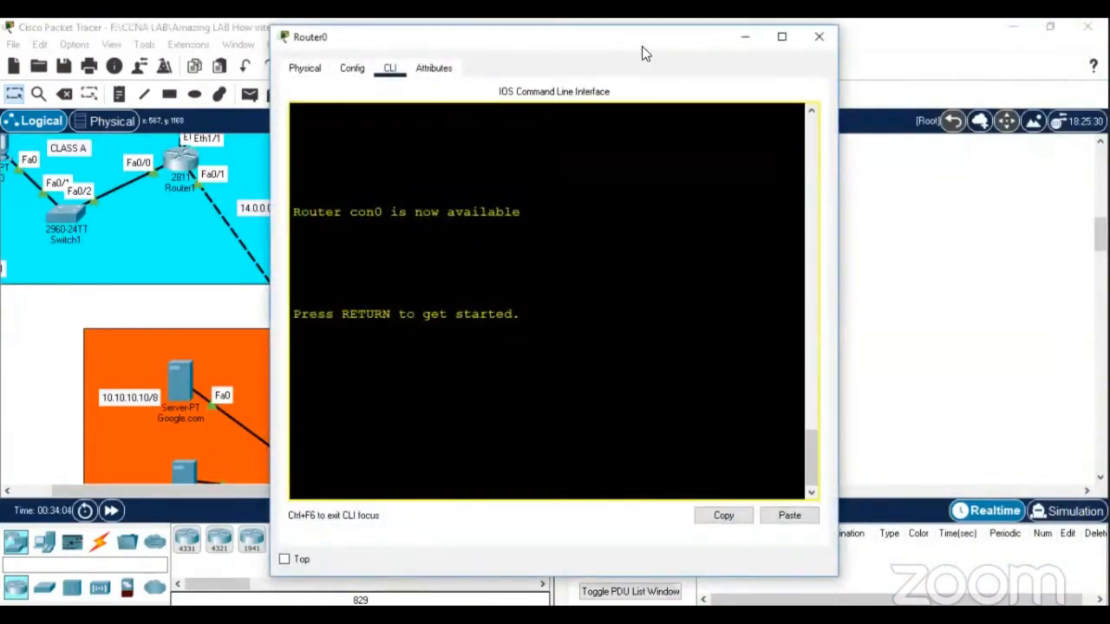
left_click_drag(642, 46, 856, 47)
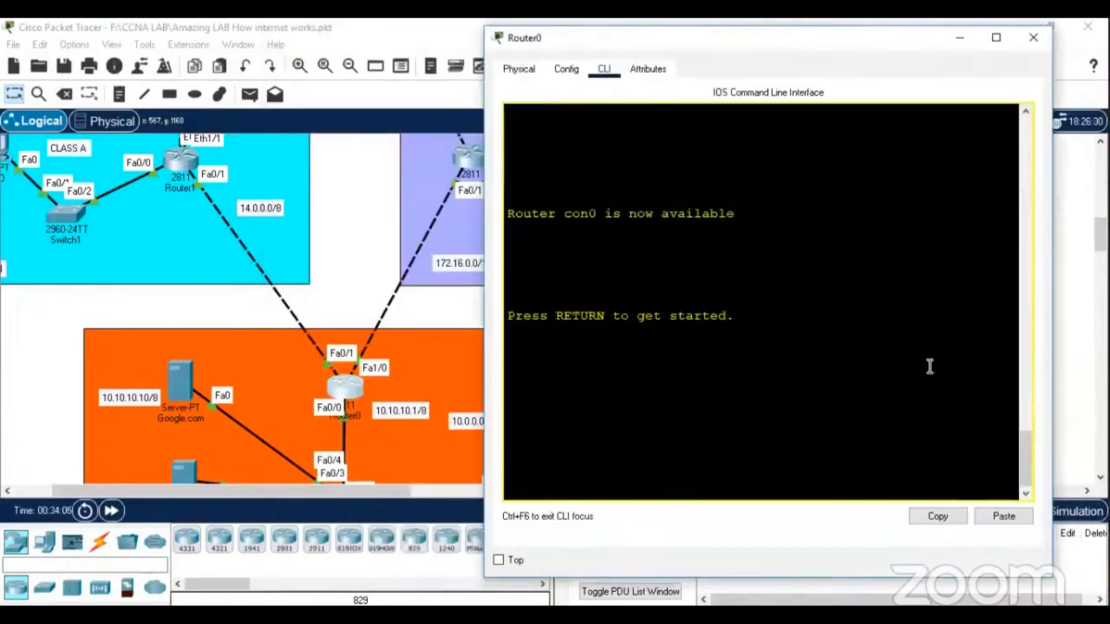
Start the console session on Router0 and enter privileged EXEC mode
key("Return")
key("Return")
key("Return")
key("Return")
type("en")
key("Return")
key("Return")
key("Return")
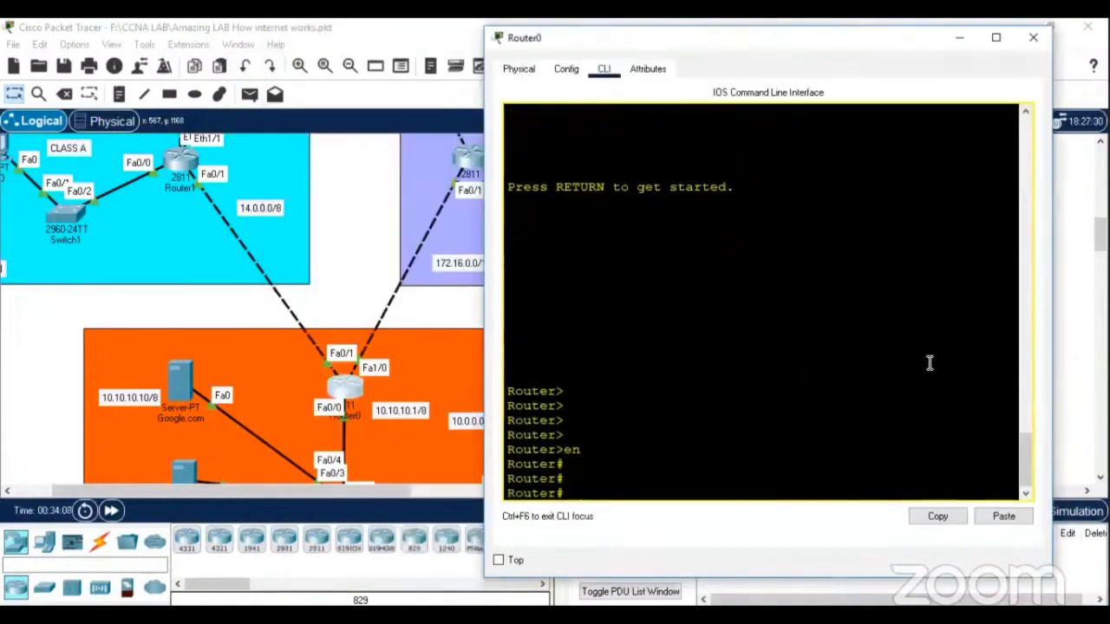
Enter global configuration mode on Router0 and start OSPF routing with process ID 1
type("conf t")
key("Return")
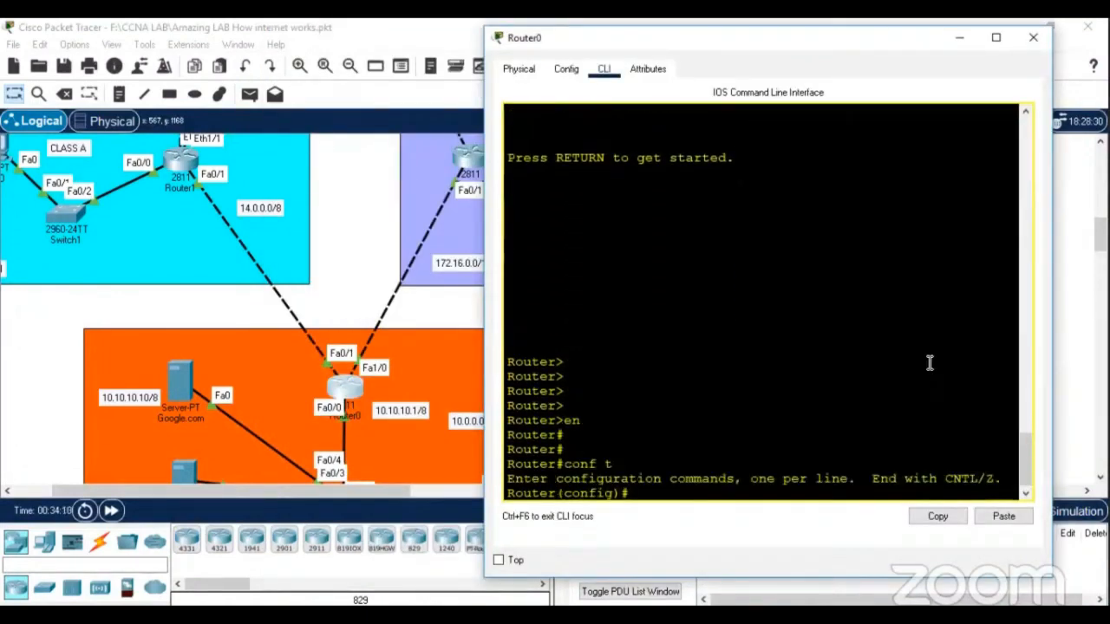
type("router ospf 1")
key("Return")
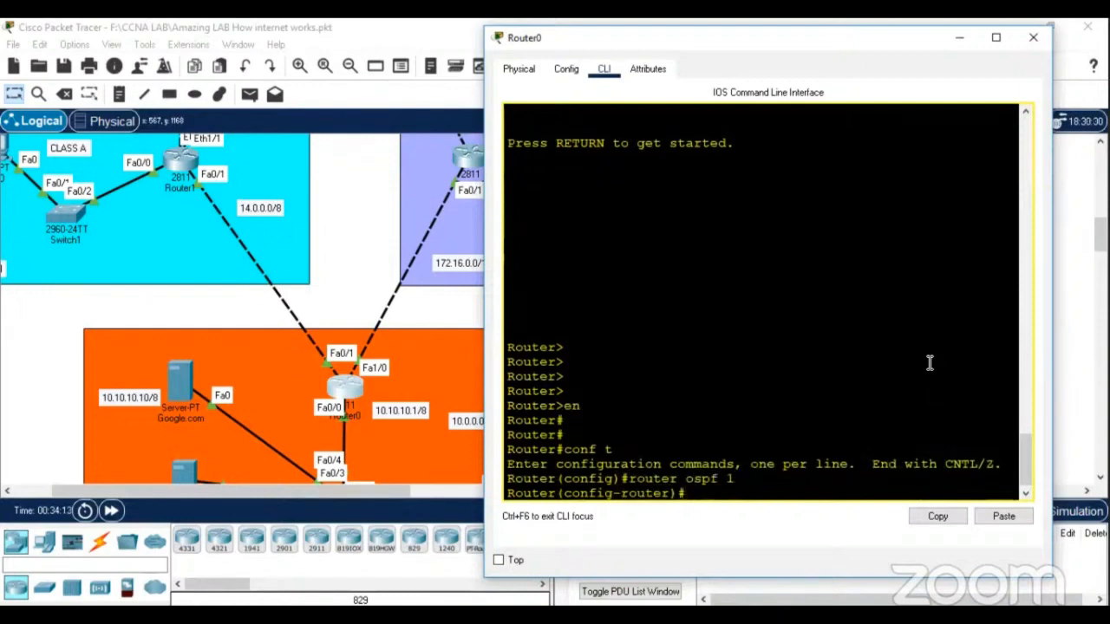
Set the OSPF router ID of Router0 to 22.22.22.22
type("ro")
key("Tab")
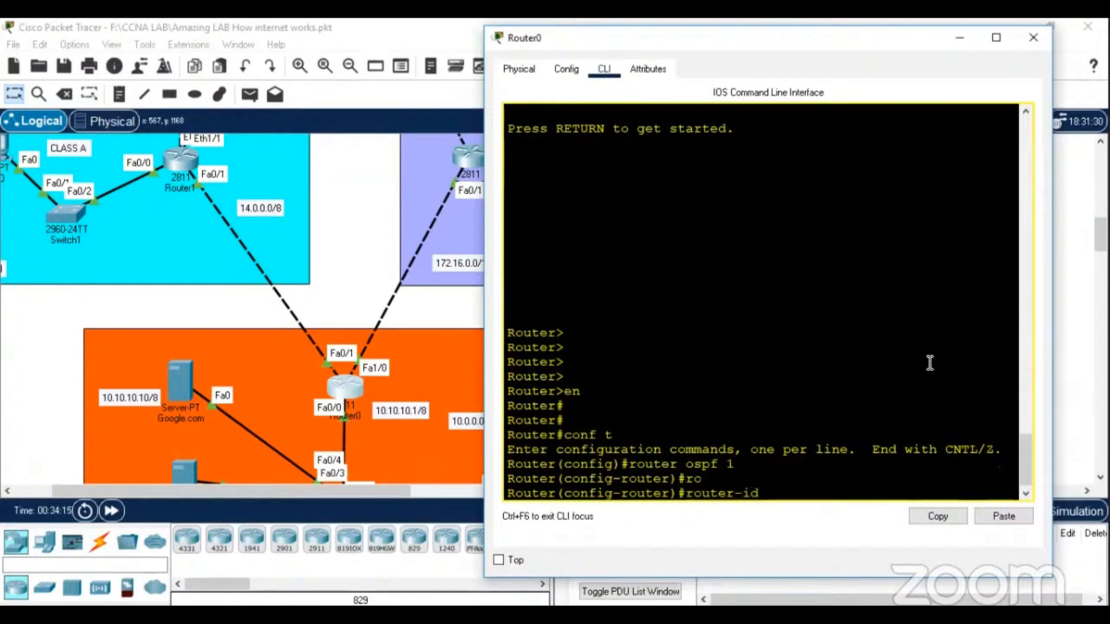
type("22.22.222..22")
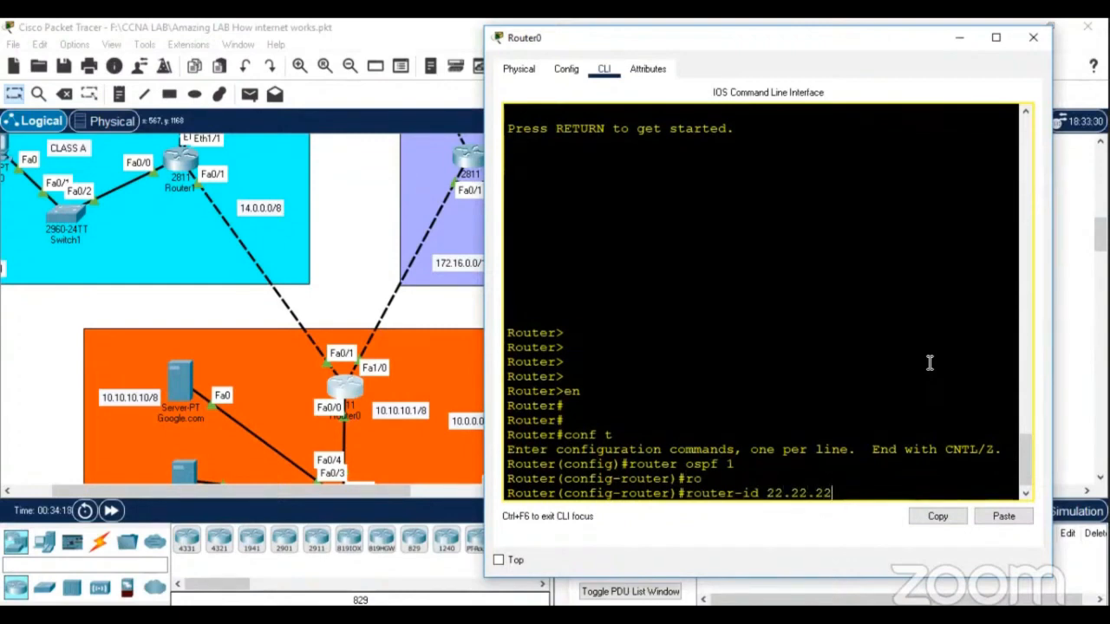
key("Return")
Advertise network 14.0.0.0 with wildcard mask 0.255.255.255 in OSPF area 0 on Router0
type("net")
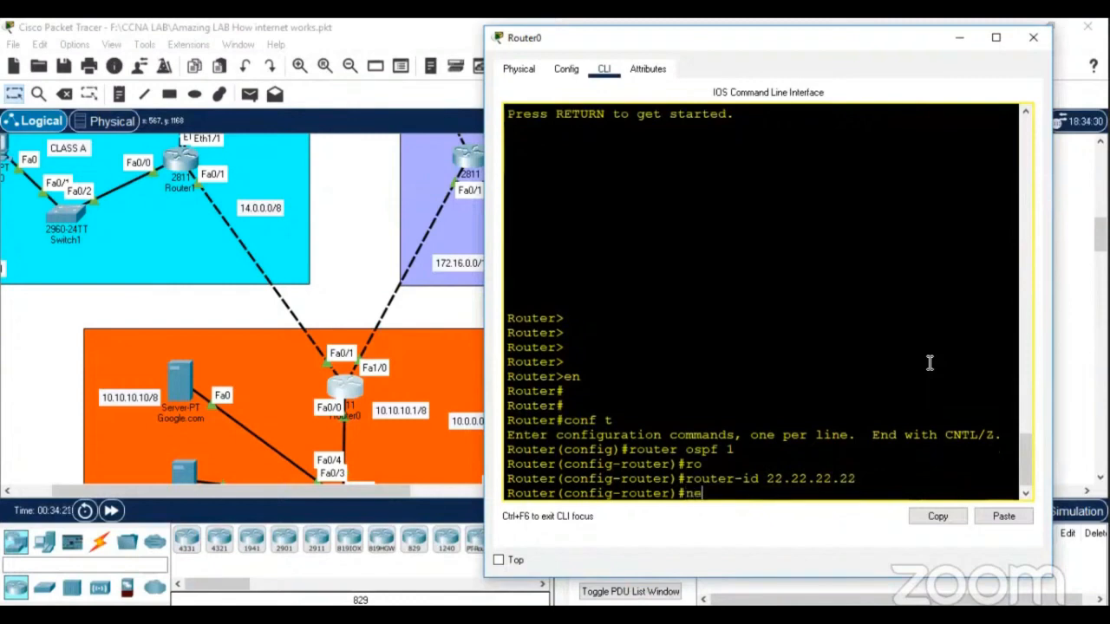
key("Tab")
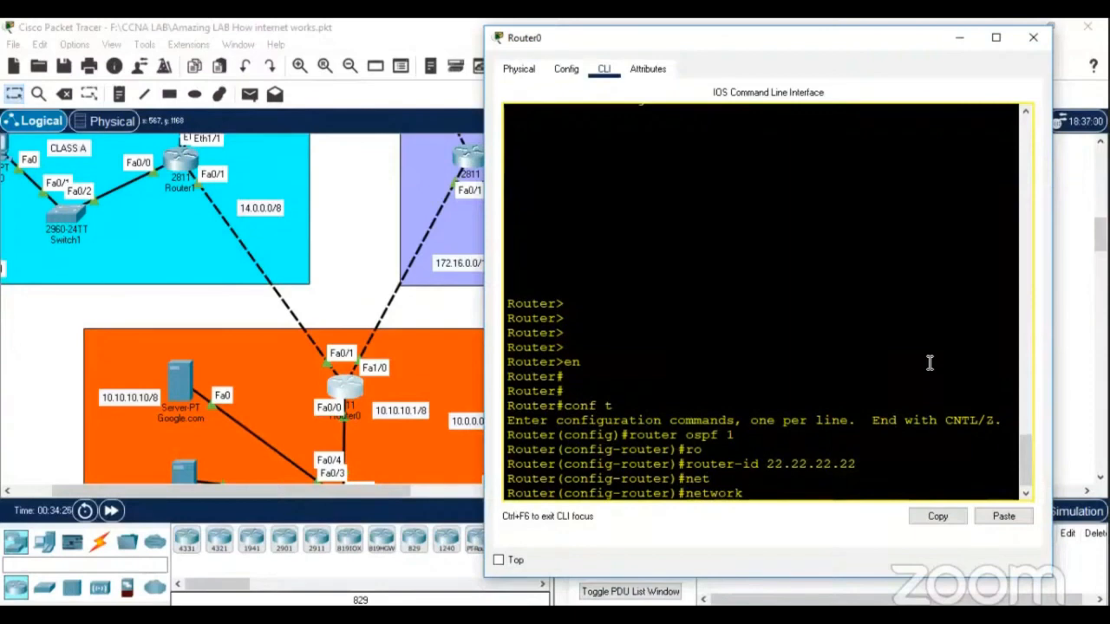
type("14.0.0.0 0.02255.255.255")
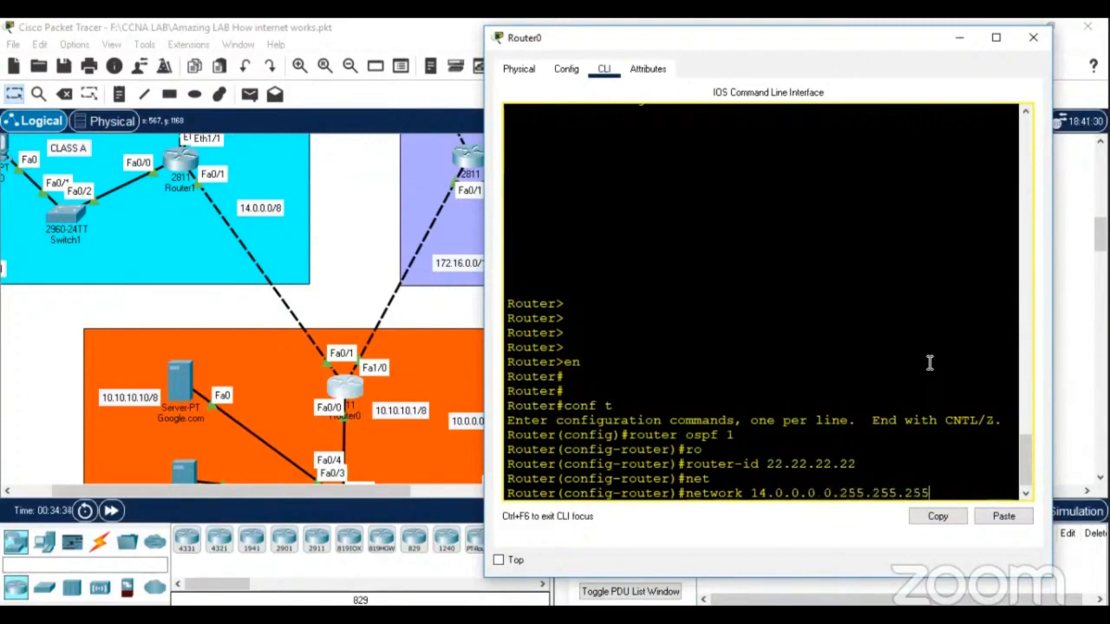
type(" are")
key("Tab")
type("0")
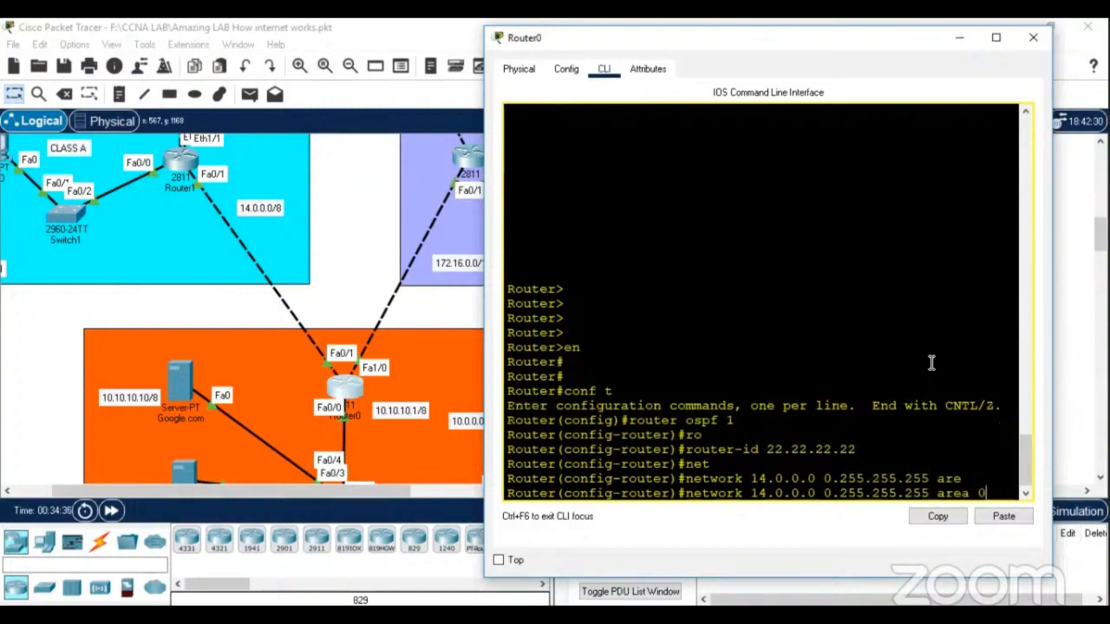
key("Return")
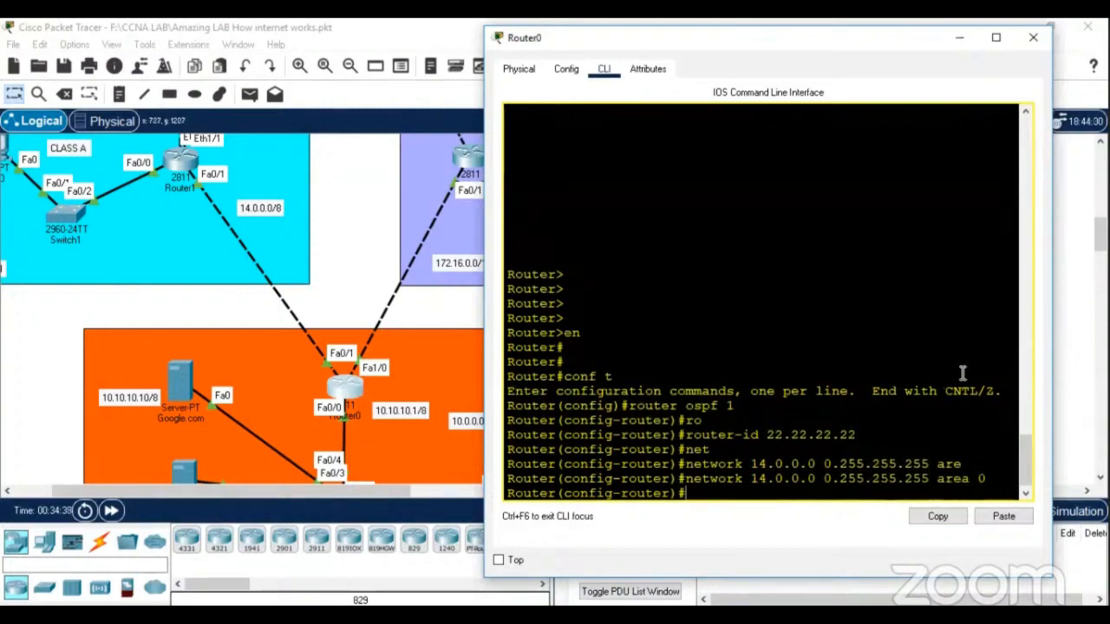
type("n")
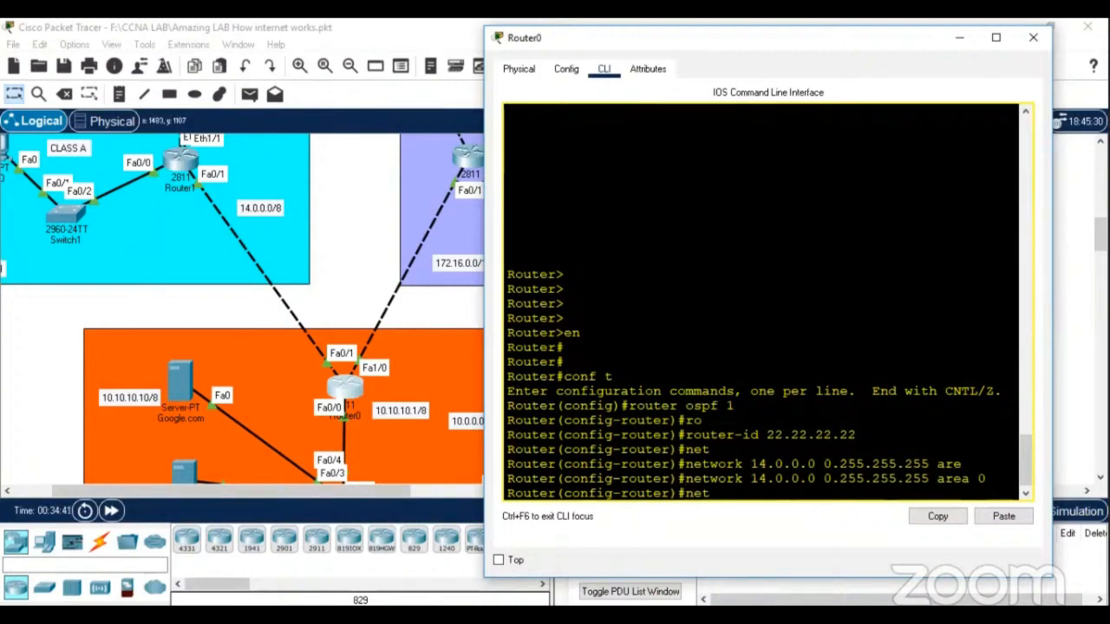
type("et")
key("Tab")
type("10.0")
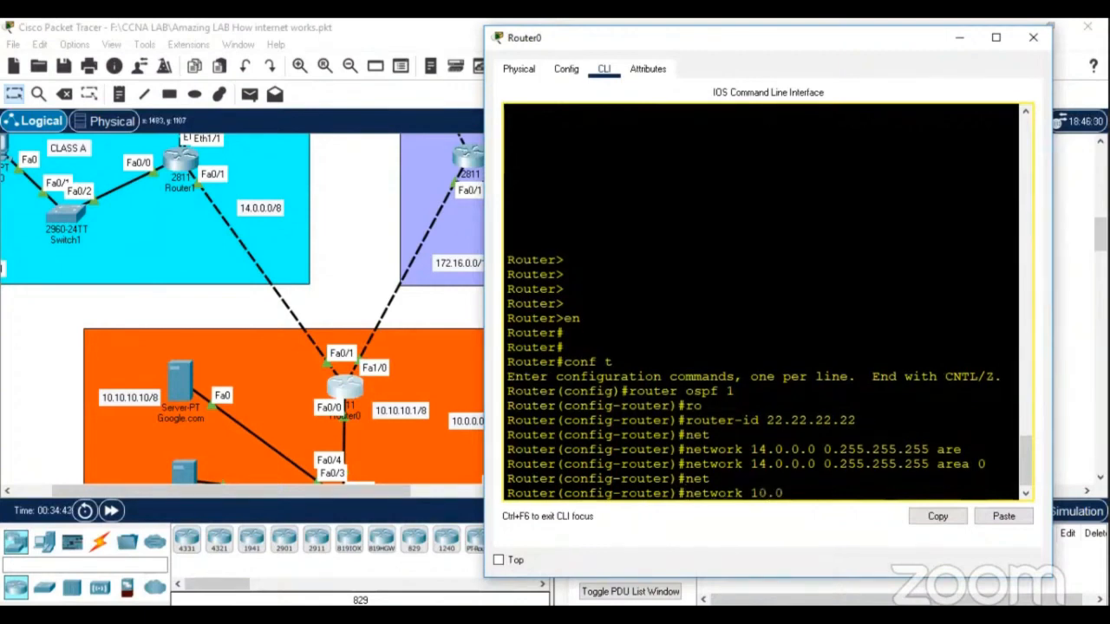
type(".0.0")
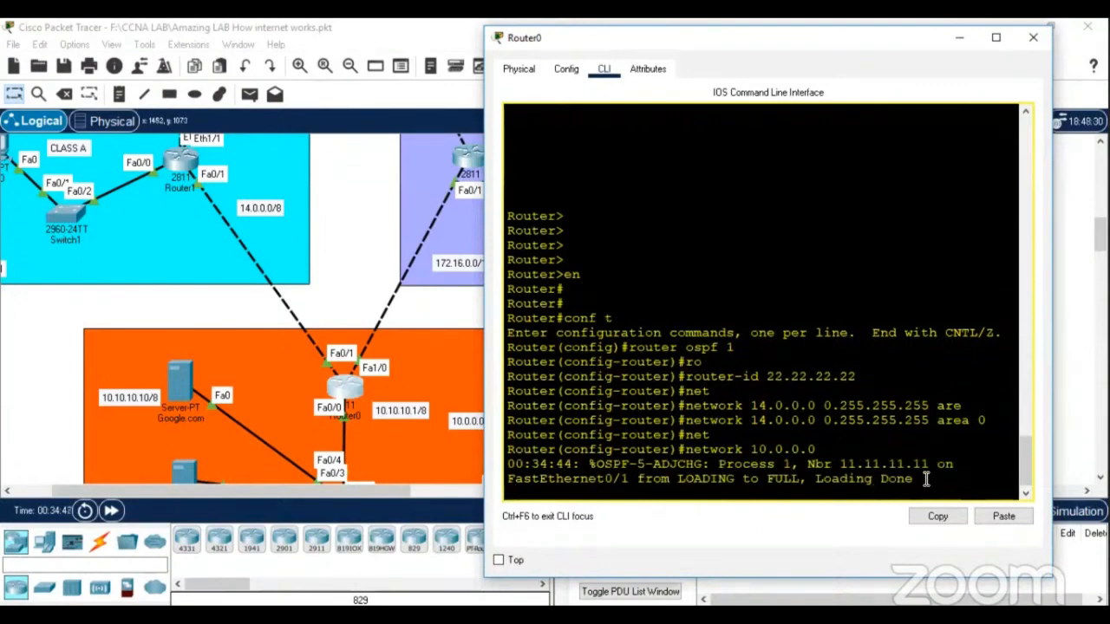
key("Up")
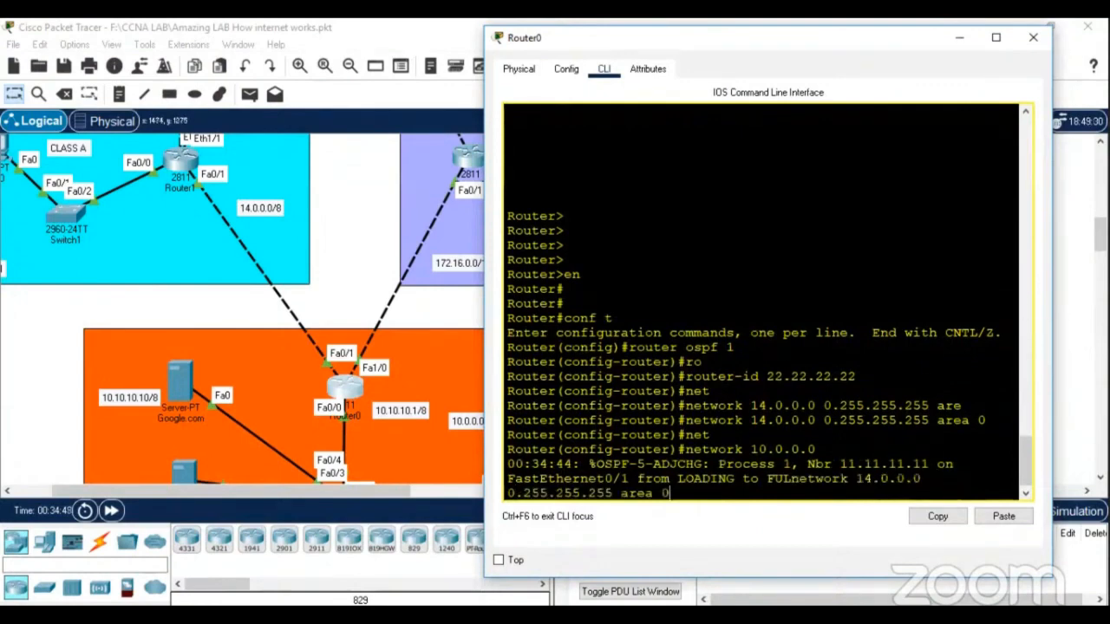
key("Down")
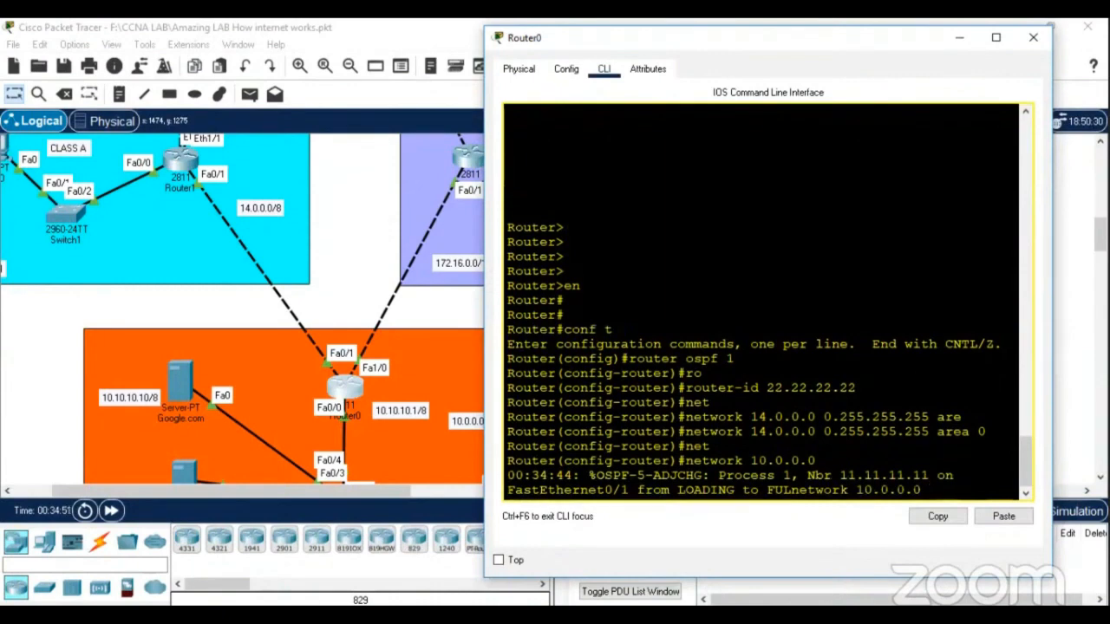
key("BackSpace")
key("BackSpace")
key("BackSpace")
key("BackSpace")
key("BackSpace")
key("BackSpace")
key("BackSpace")
key("BackSpace")
key("BackSpace")
key("BackSpace")
key("BackSpace")
key("BackSpace")
key("BackSpace")
key("BackSpace")
key("BackSpace")
key("BackSpace")
key("Return")
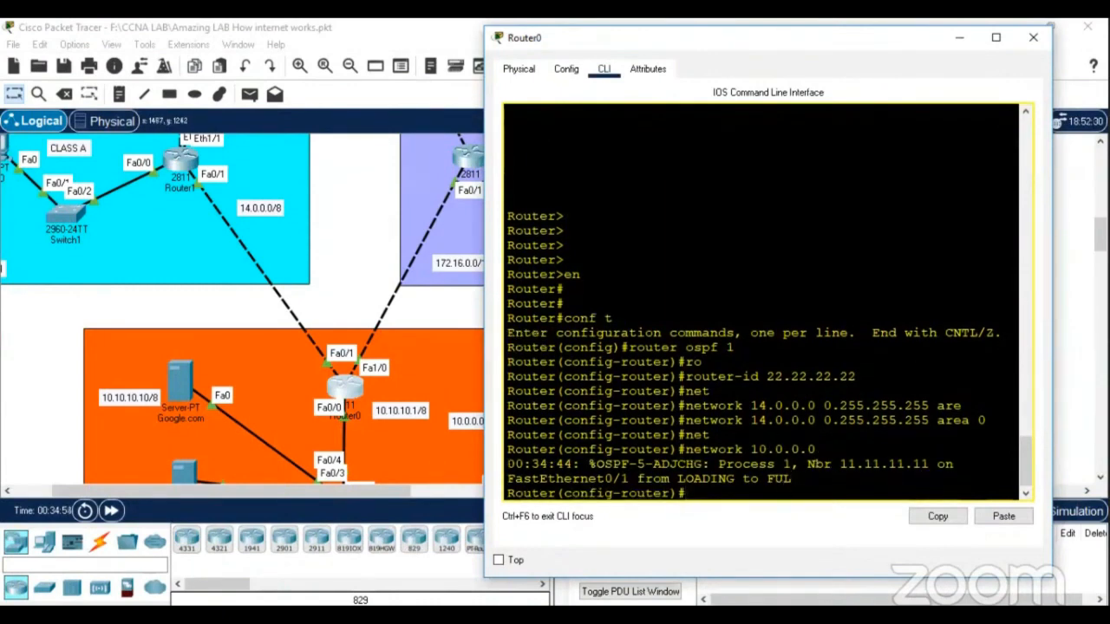
Advertise network 10.0.0.0 with wildcard mask 0.255.255.255 in OSPF area 0 on Router0
type("net")
key("Tab")
type("1")
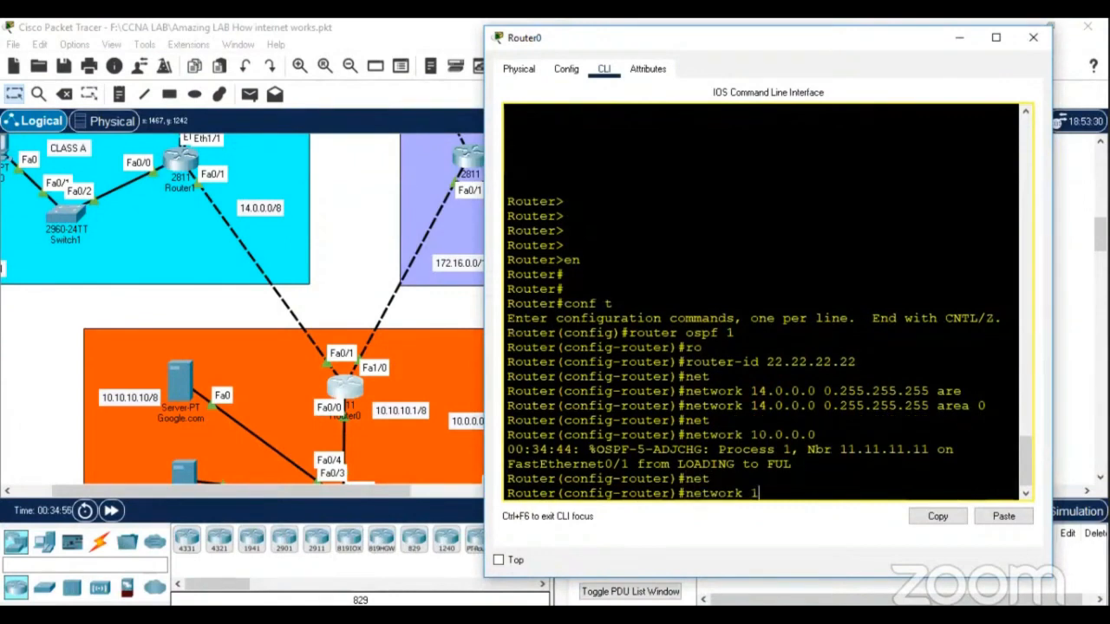
type("0.0.0.0 0.255.")
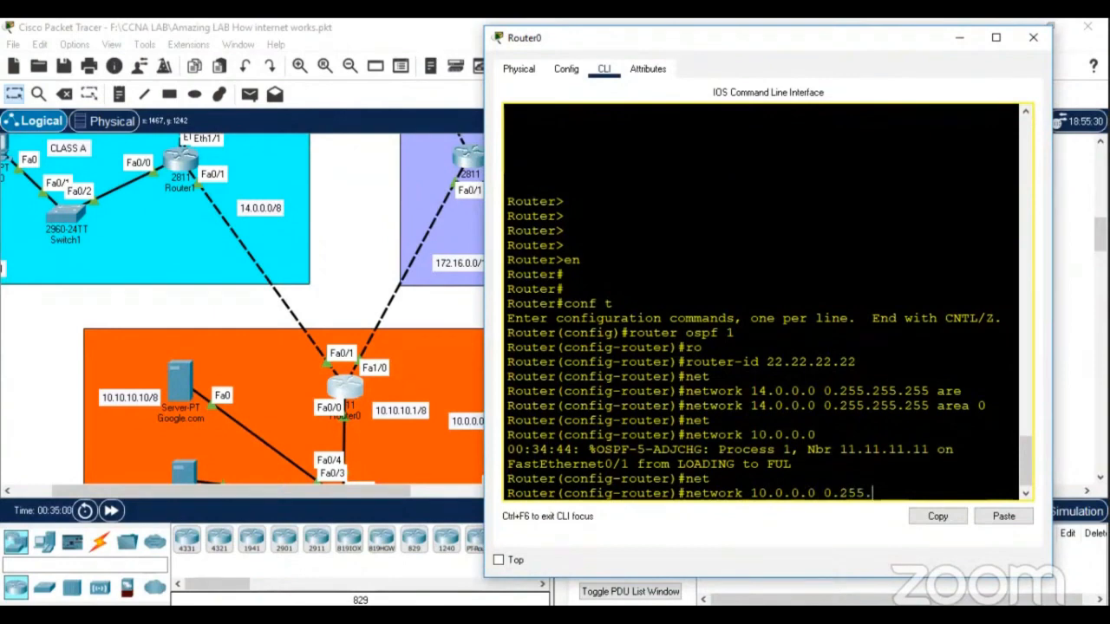
type("255.255")
type(" ar")
key("Tab")
type("0")
key("Return")
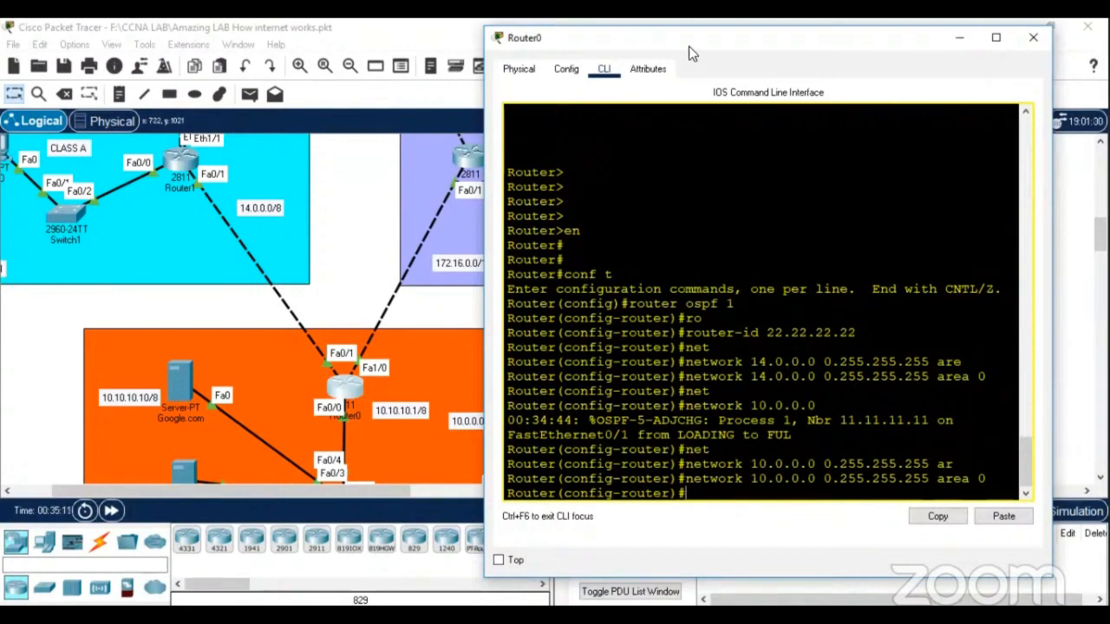
Leave OSPF configuration on Router0 and start EIGRP routing with autonomous system number 2
left_click_drag(688, 46, 822, 39)
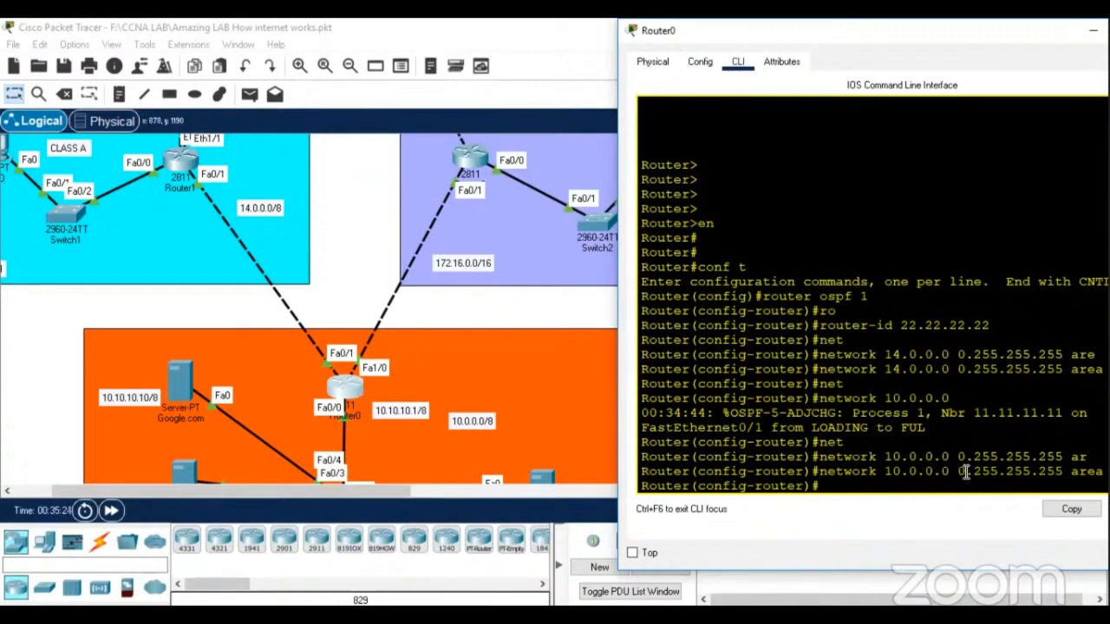
type("exit")
key("Return")
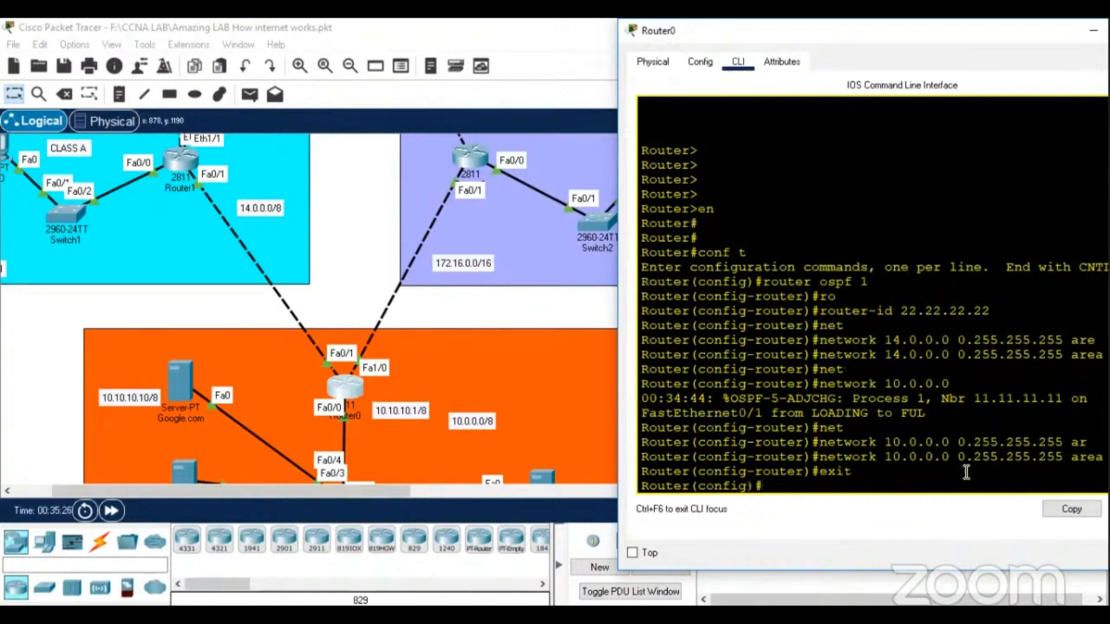
type("router eigrp 1")
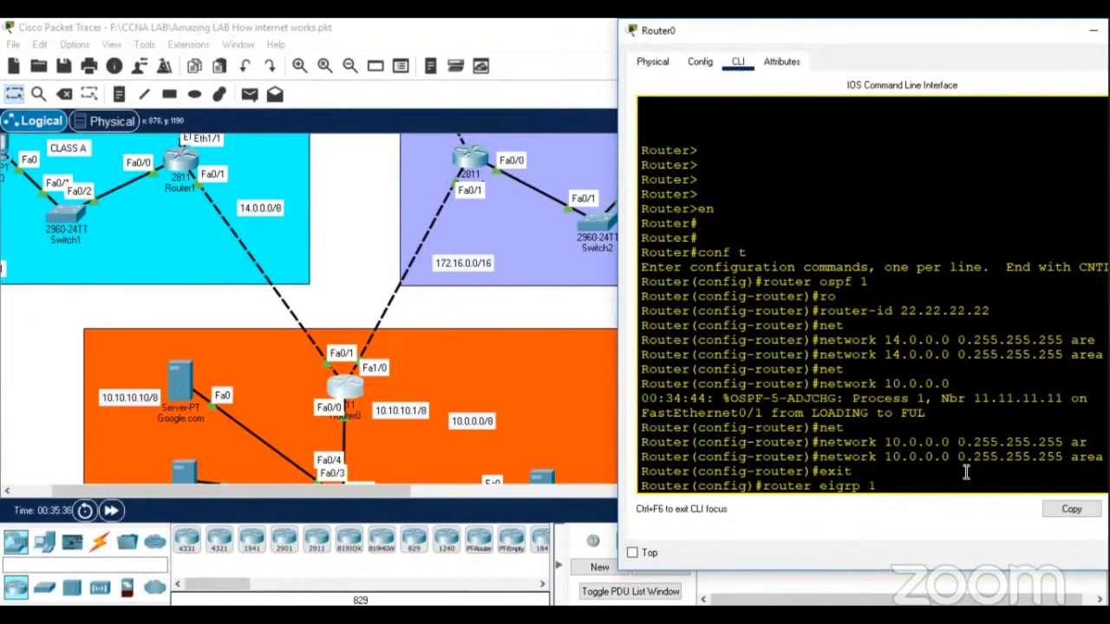
key("BackSpace")
type("2")
key("Return")
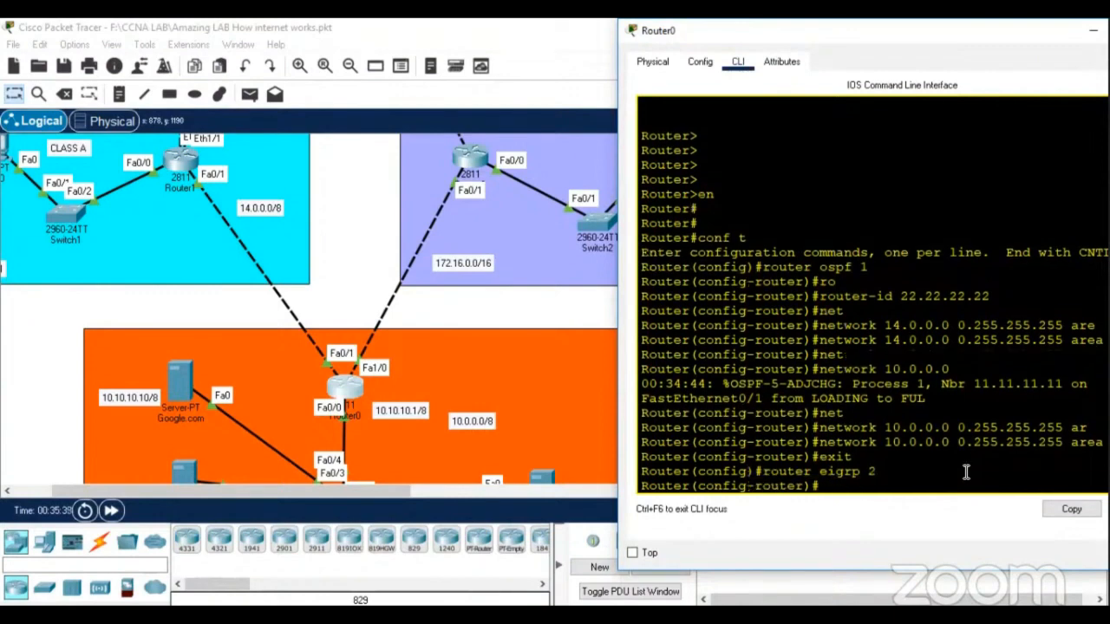
Disable automatic route summarization for EIGRP 2 on Router0
type("ner")
key("Tab")
key("BackSpace")
key("BackSpace")
key("BackSpace")
type("nne")
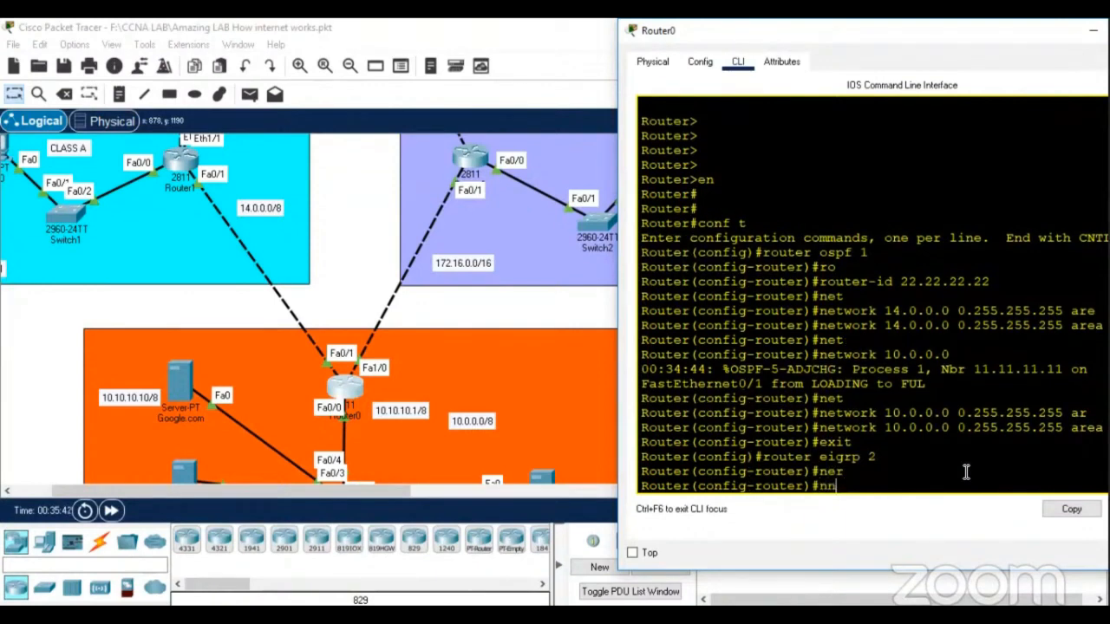
key("BackSpace")
key("BackSpace")
type("o ah")
key("Tab")
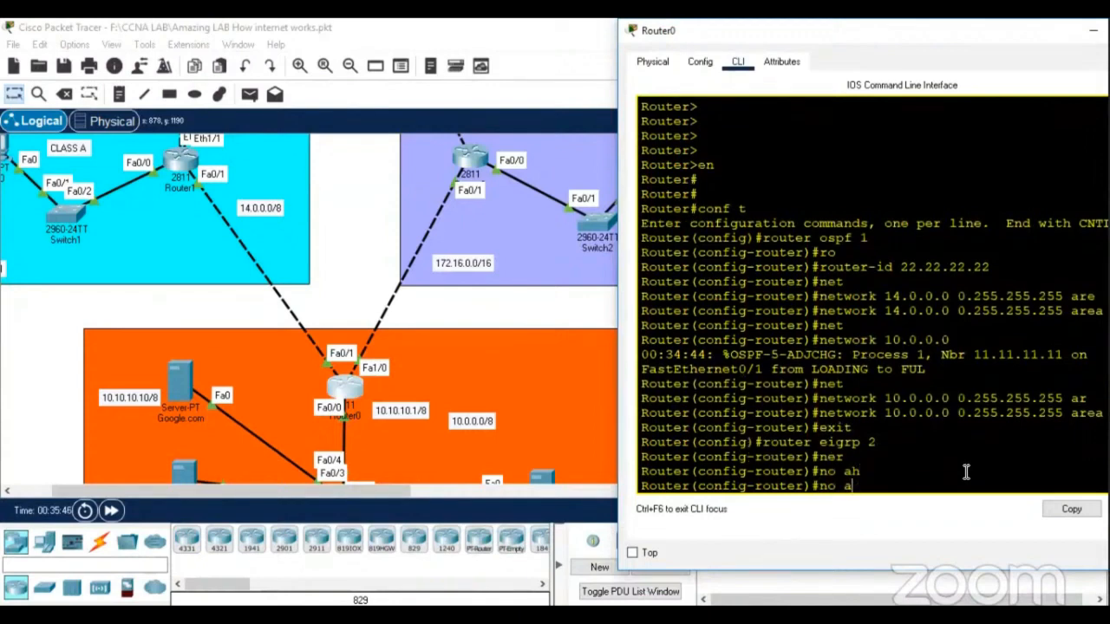
type("u")
key("Tab")
key("Return")
key("Return")
key("Return")
key("Return")
Advertise network 172.16.0.0 in EIGRP 2 on Router0
type("ne")
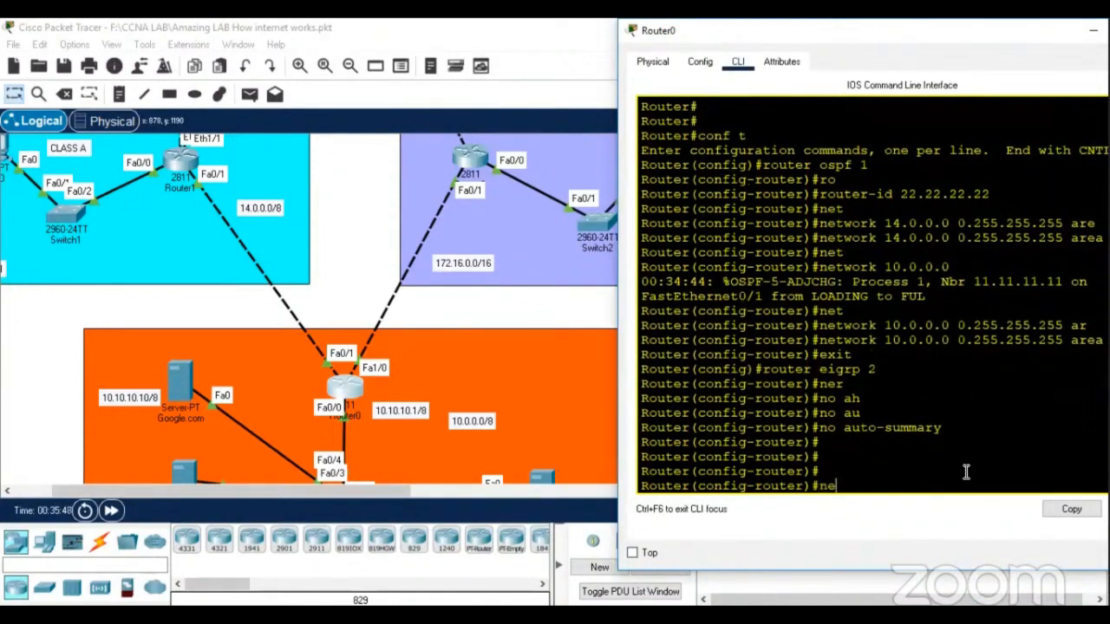
type("t")
key("Tab")
type("172.16")
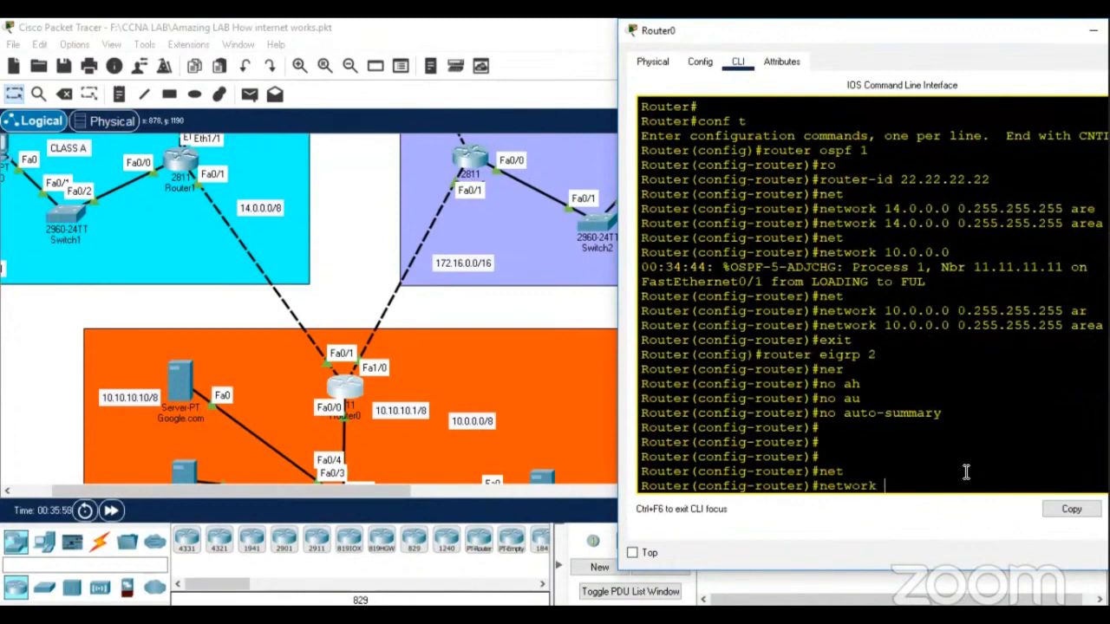
type(".0.0")
key("Return")
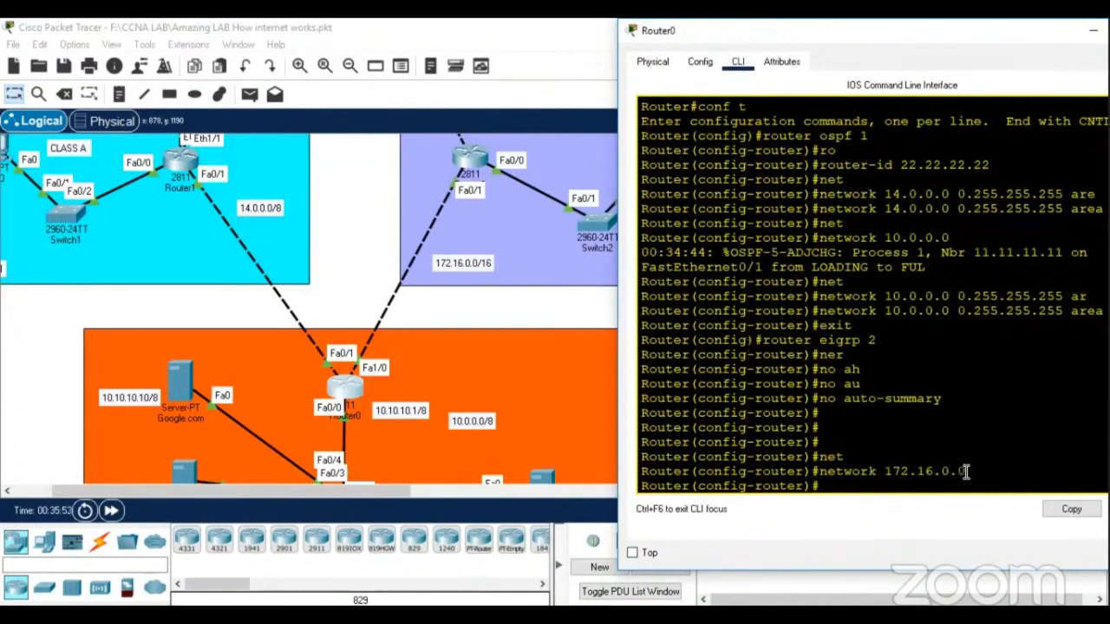
Advertise network 10.0.0.0 in EIGRP 2 on Router0
type("net")
key("Tab")
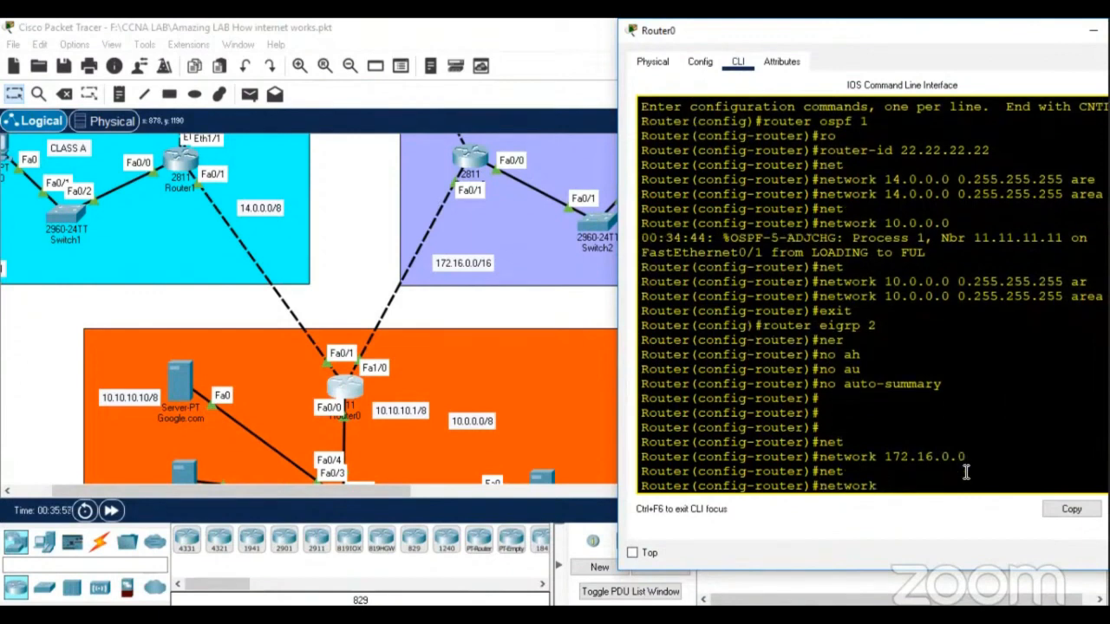
type("10.0.0.0")
key("Return")
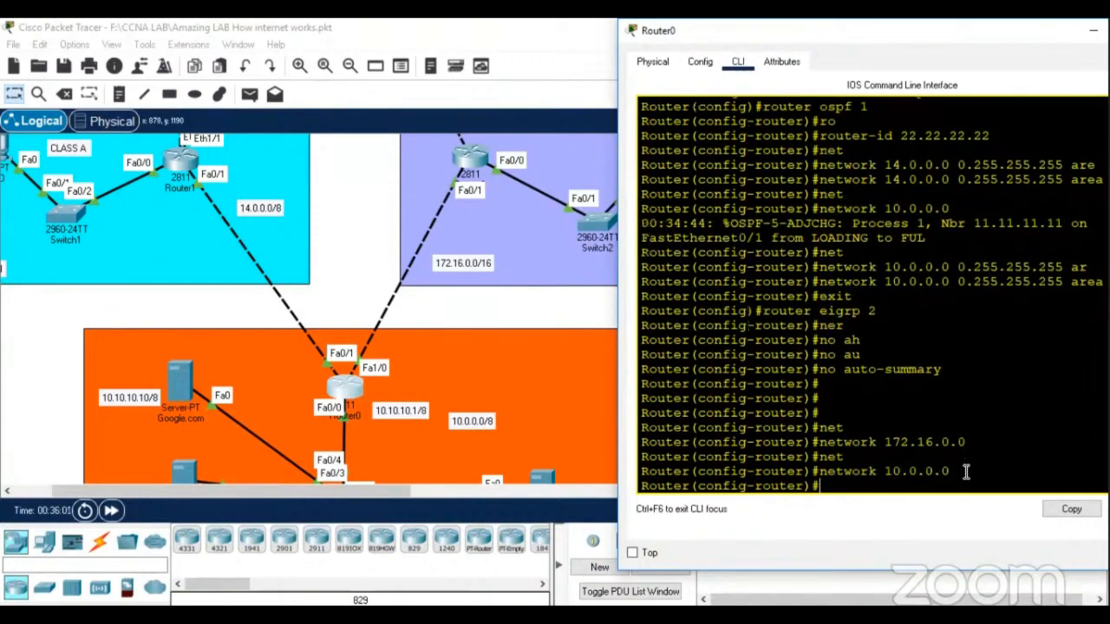
End configuration mode on Router0, save its configuration with the write command and close its window
type("end")
key("Return")
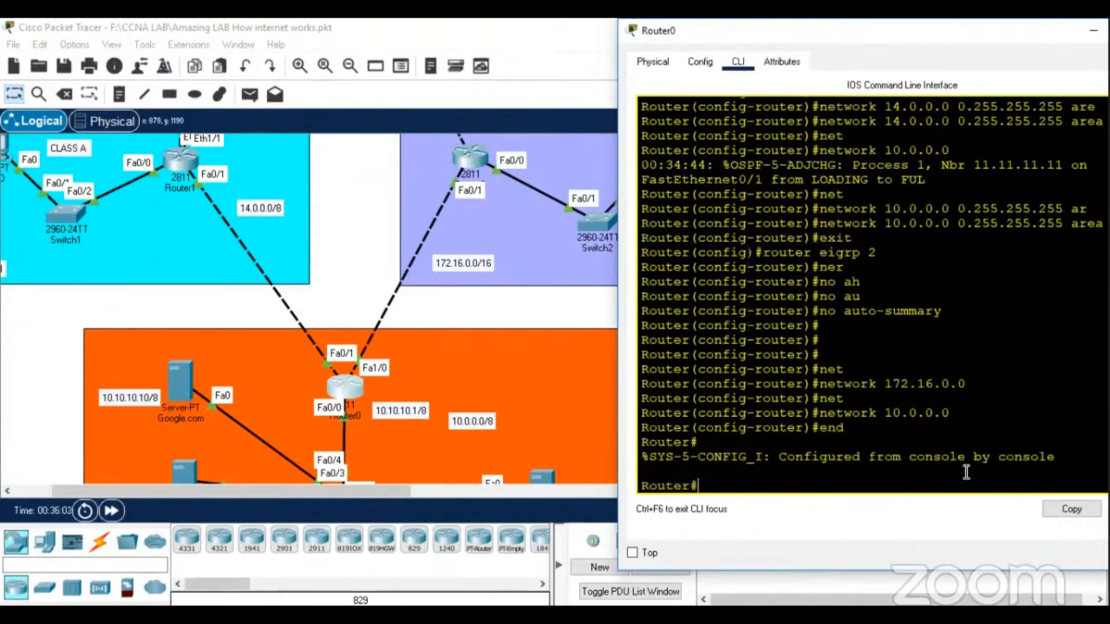
type("wri")
key("Tab")
key("Return")
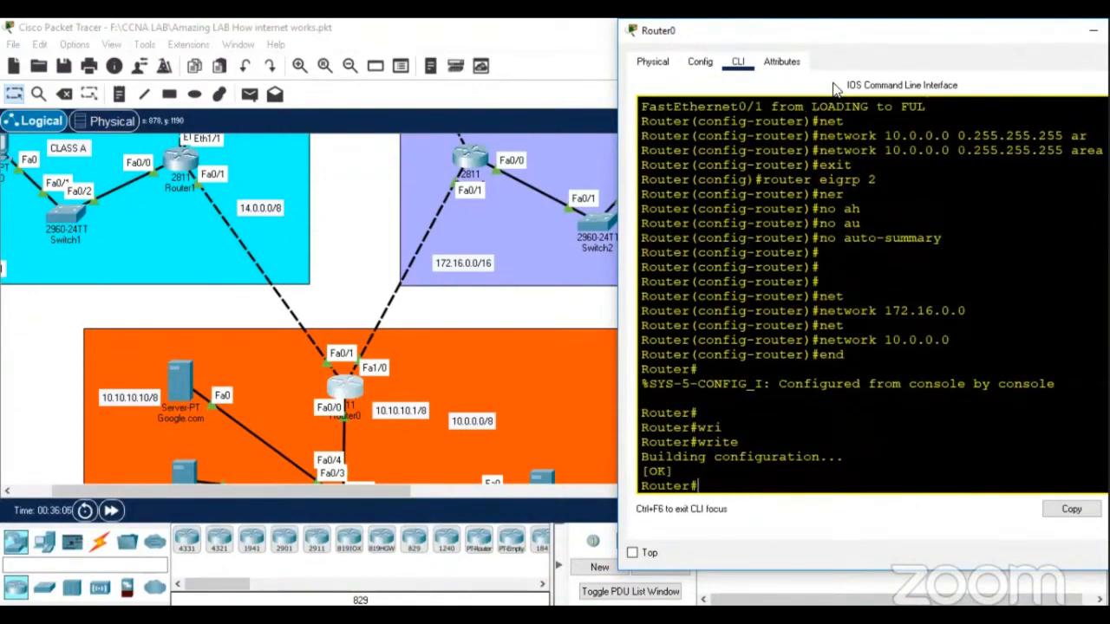
left_click_drag(1013, 31, 839, 82)
left_click(989, 81)
Open the console of the ISP 2 router in the 192.168.40.0/24 area and enter privileged EXEC mode
scroll(170, 216, "up", 3)
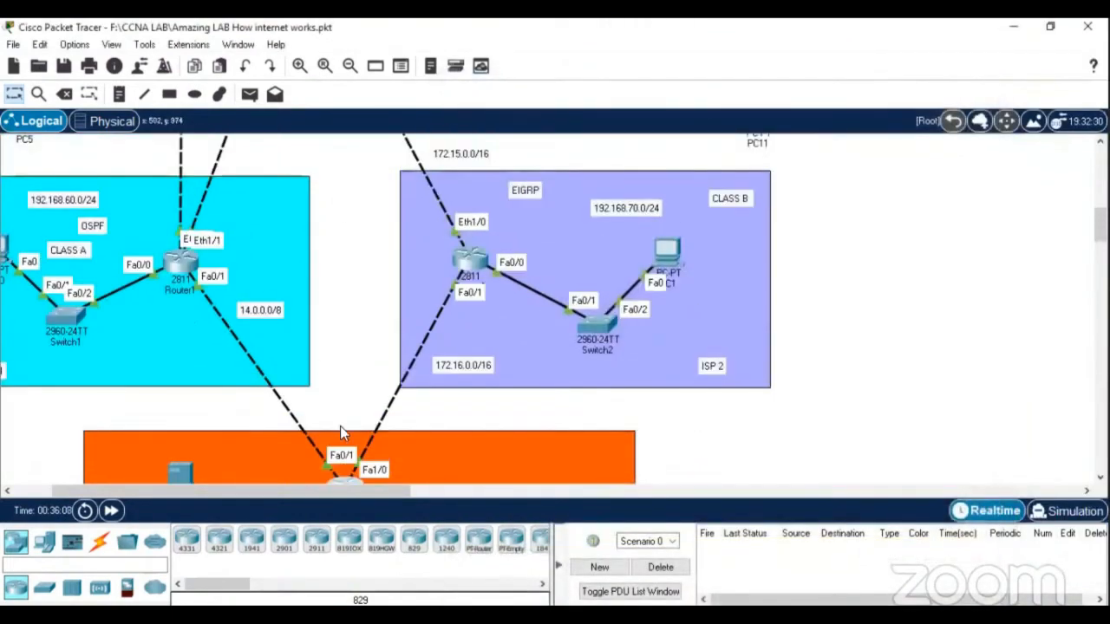
scroll(486, 427, "down", 3)
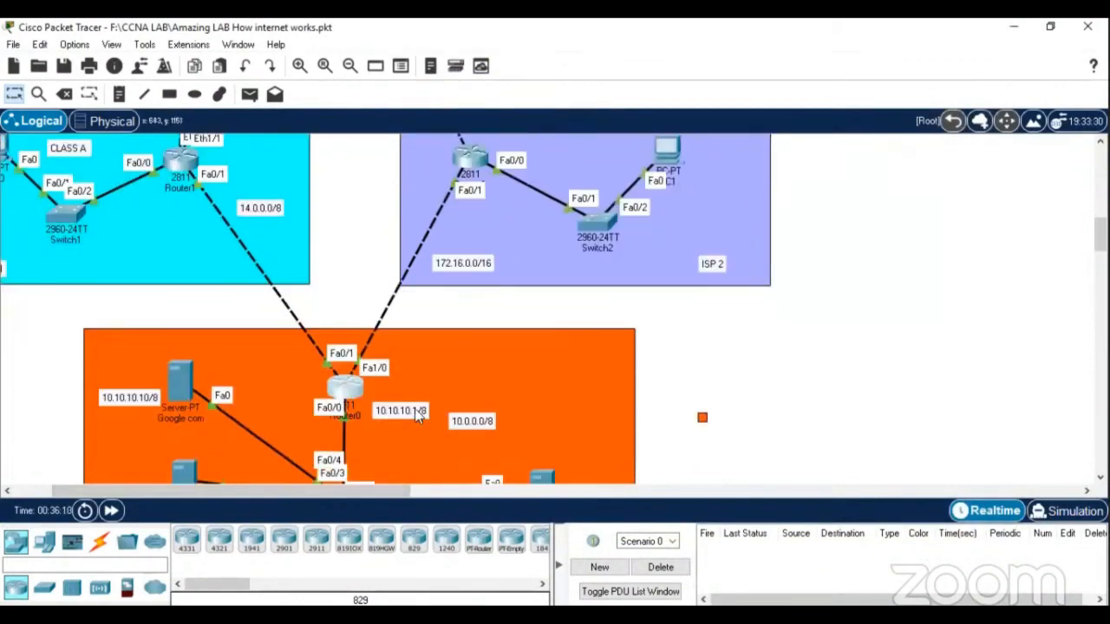
scroll(443, 383, "up", 3)
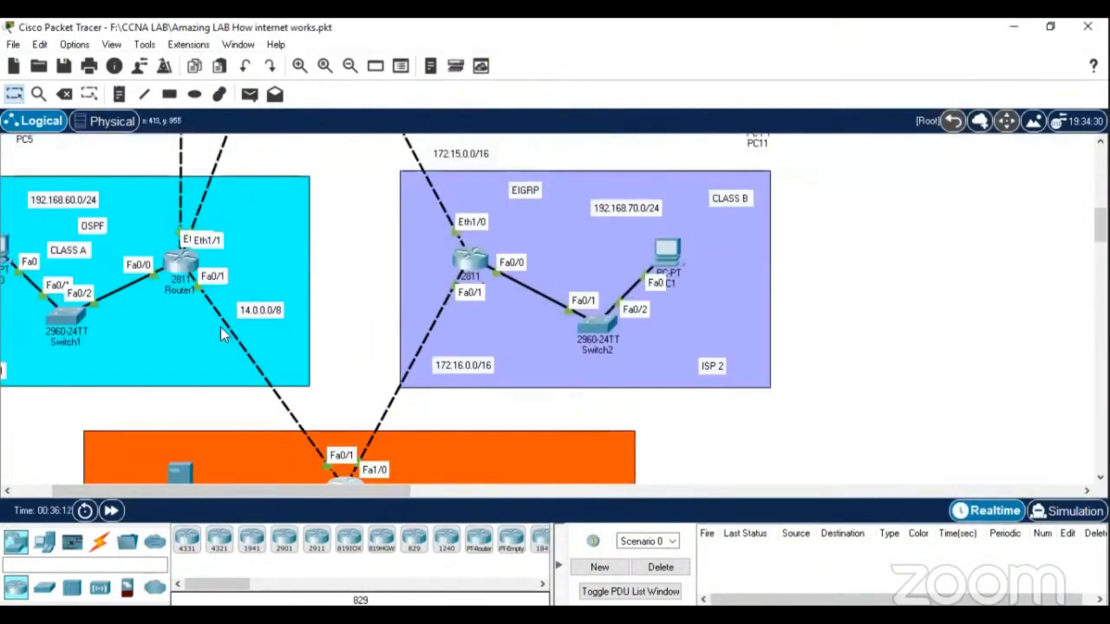
scroll(267, 372, "up", 5)
scroll(296, 386, "up", 5)
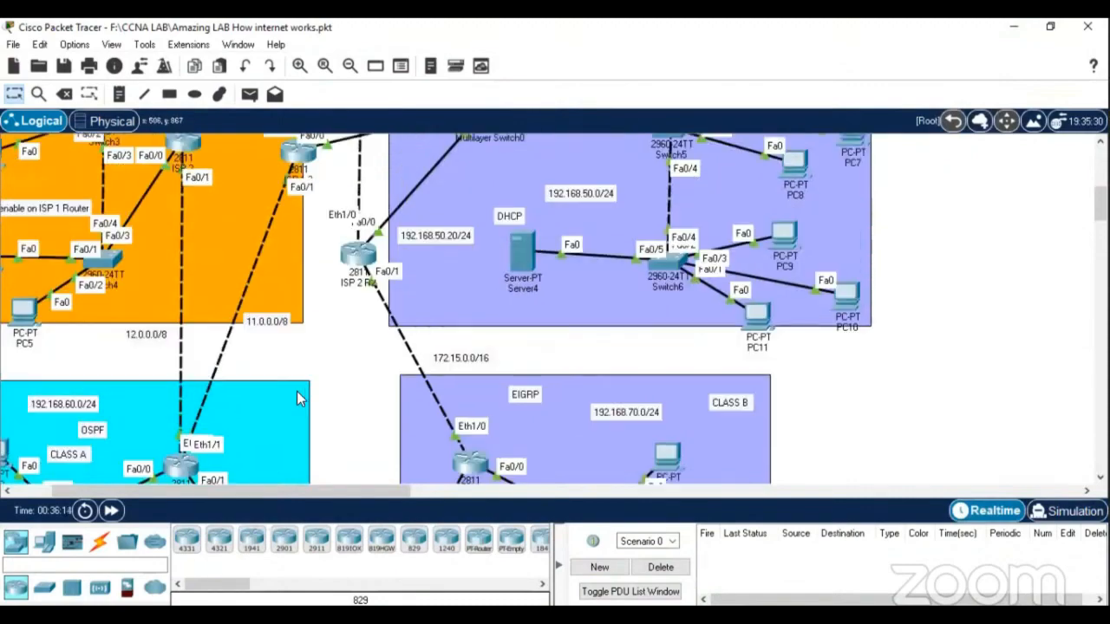
left_click(182, 245)
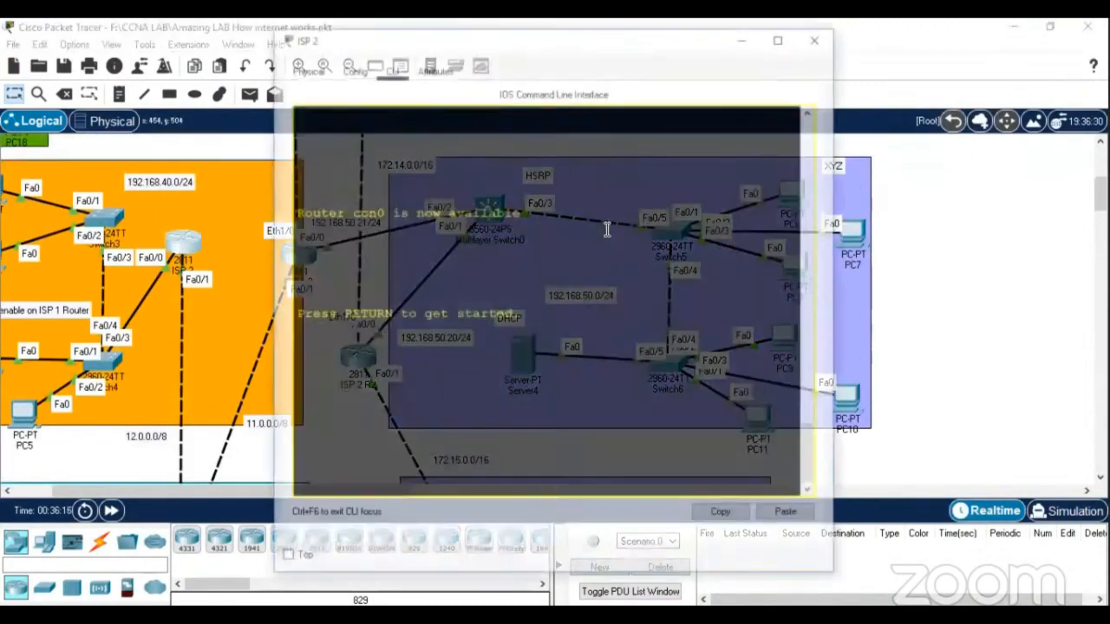
left_click_drag(586, 48, 907, 48)
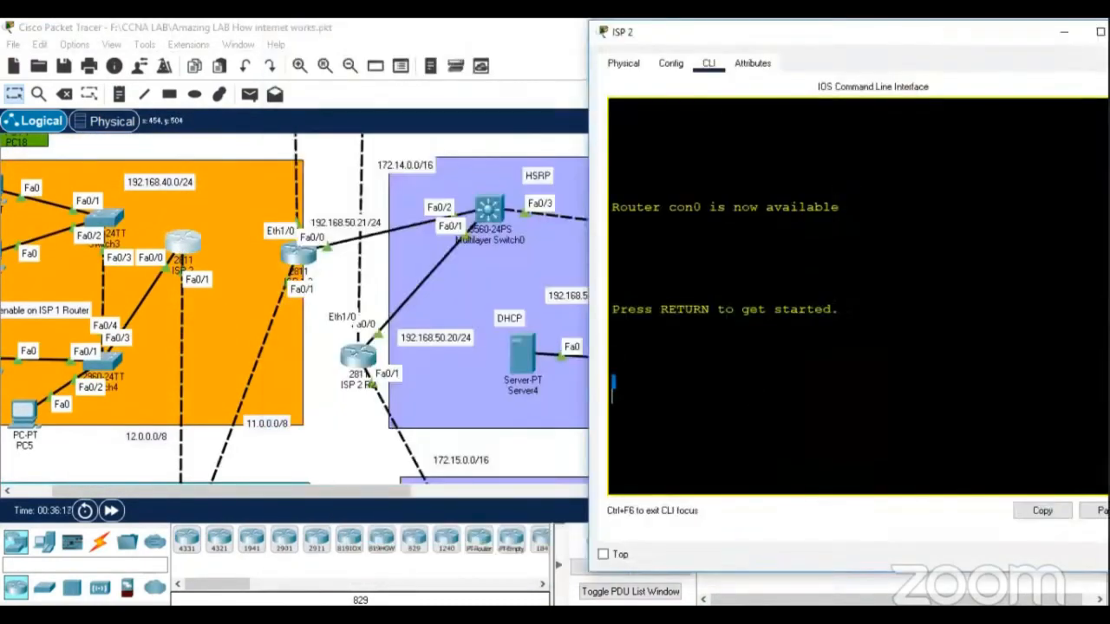
key("Return")
key("Return")
key("Return")
key("Return")
key("Return")
type("en")
key("Return")
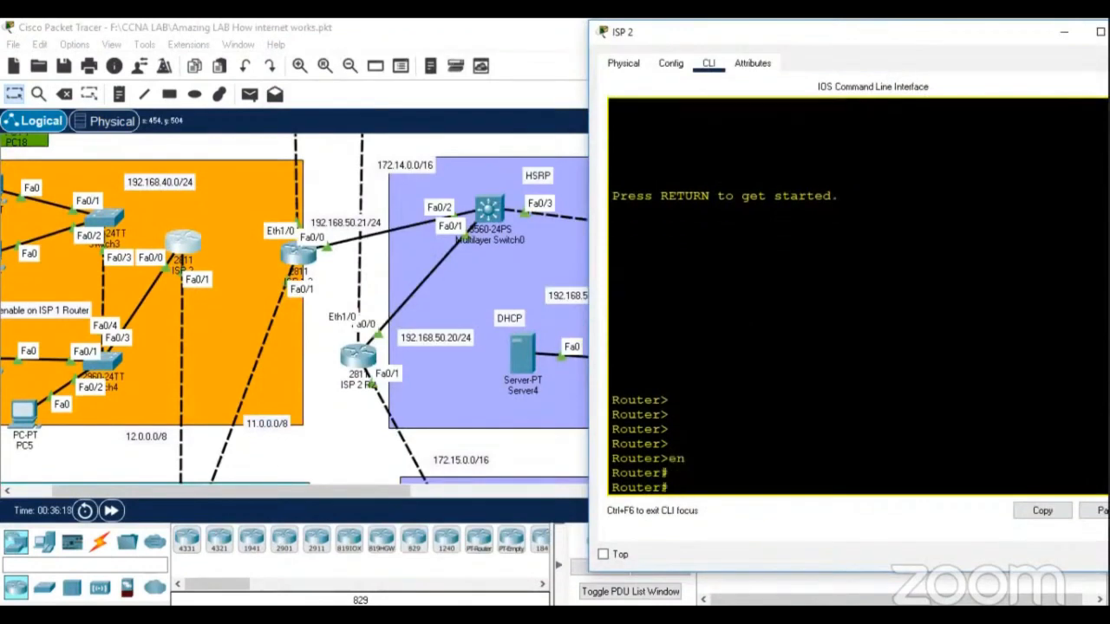
Enter global configuration mode on the ISP 2 router and start OSPF routing with process ID 1
type("conf t")
key("Return")
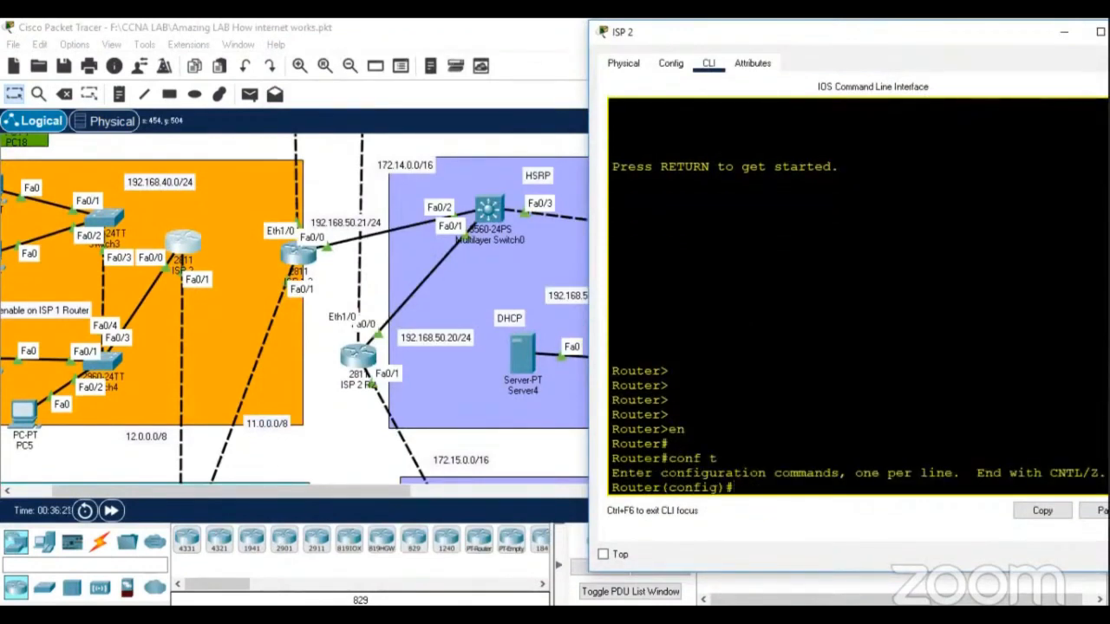
type("router ospf")
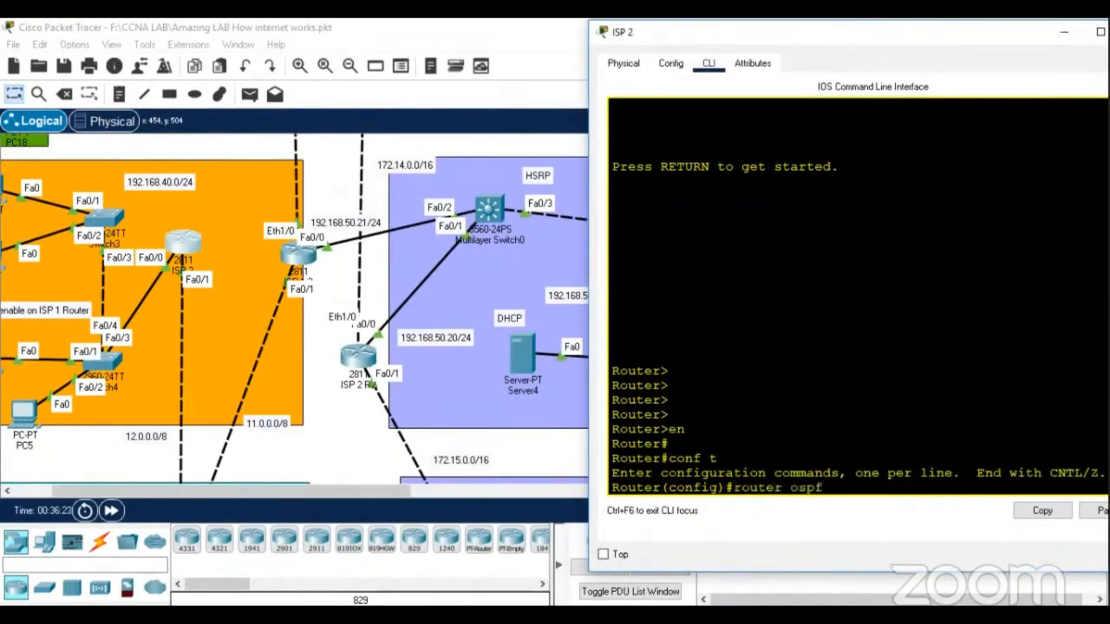
type(" 1")
key("Return")
Set the OSPF router ID of the ISP 2 router to 33.33.33.33
type("router)#ro")
key("Tab")
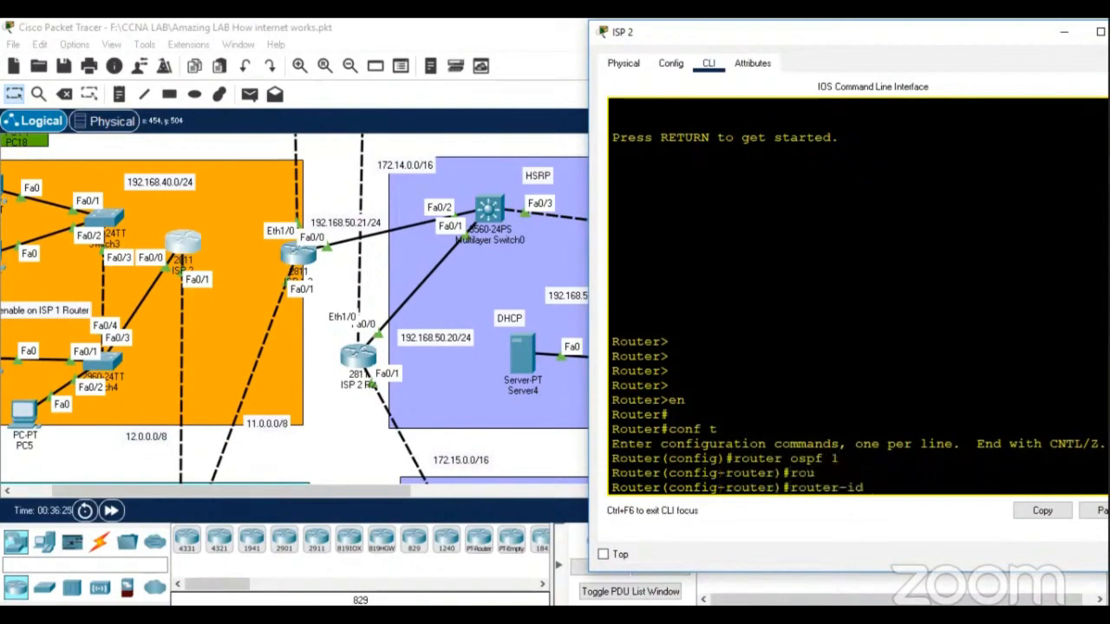
type("33.33.3")
key("BackSpace")
type(".33.33")
key("Return")
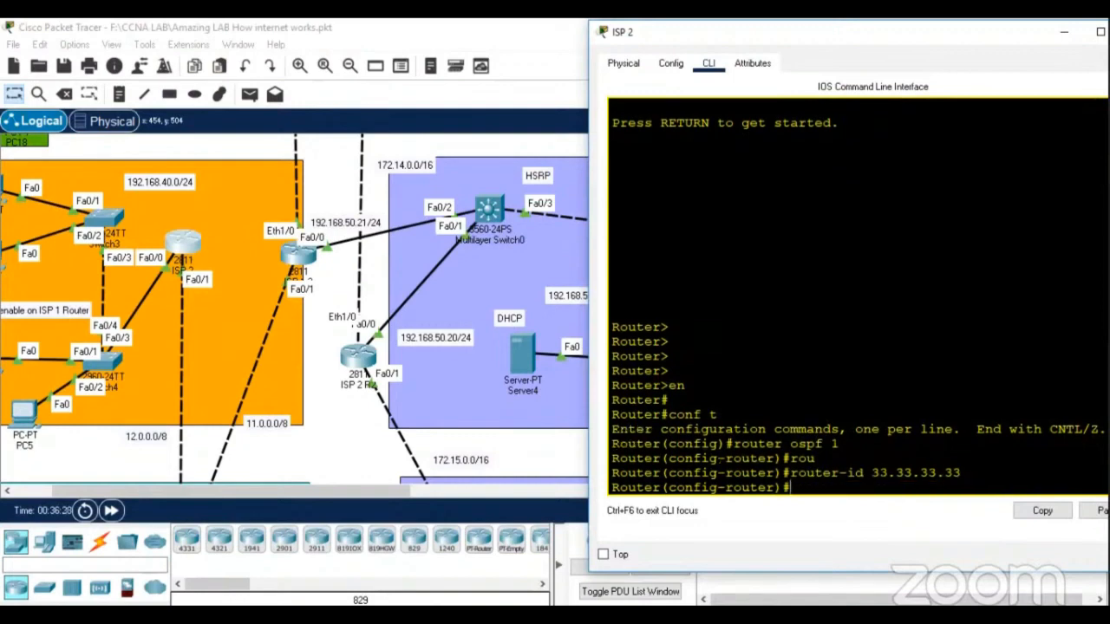
Advertise network 192.168.40.0 with wildcard mask 0.0.0.255 in OSPF area 0 on the ISP 2 router
type("net")
key("Tab")
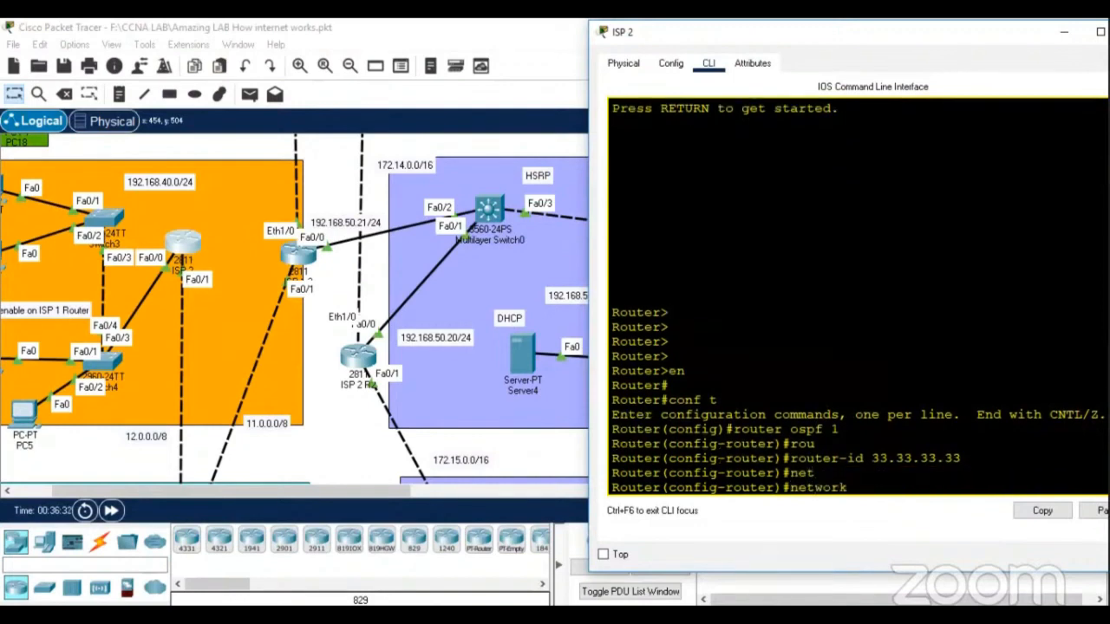
type("192.168.40.0 0.255.")
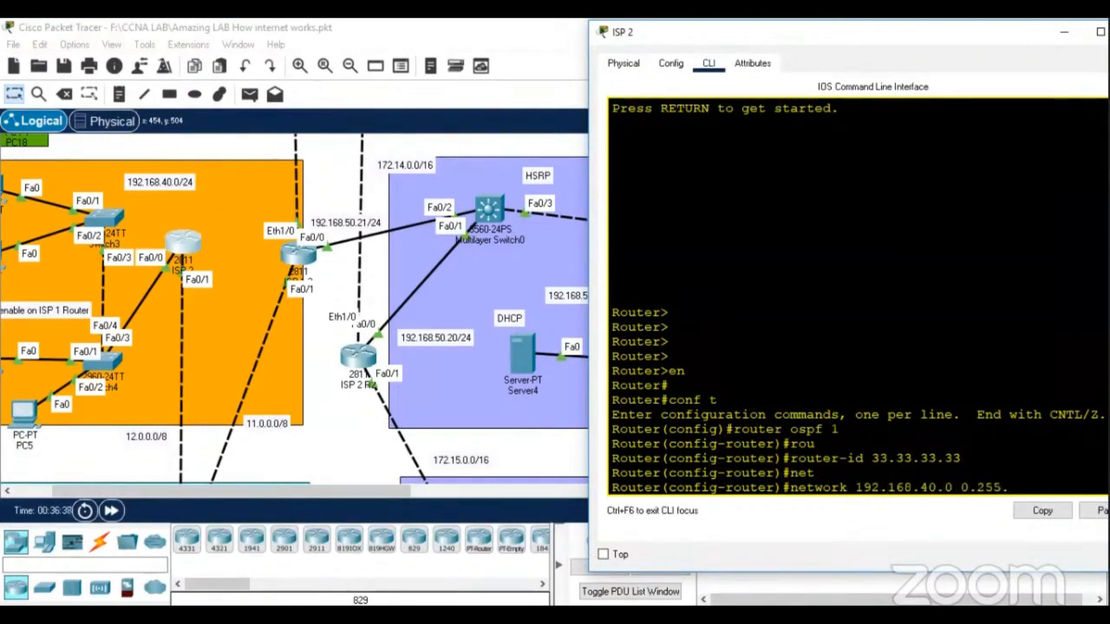
key("BackSpace")
key("BackSpace")
key("BackSpace")
type("0.0.255 ar")
key("Tab")
type("0")
key("Return")
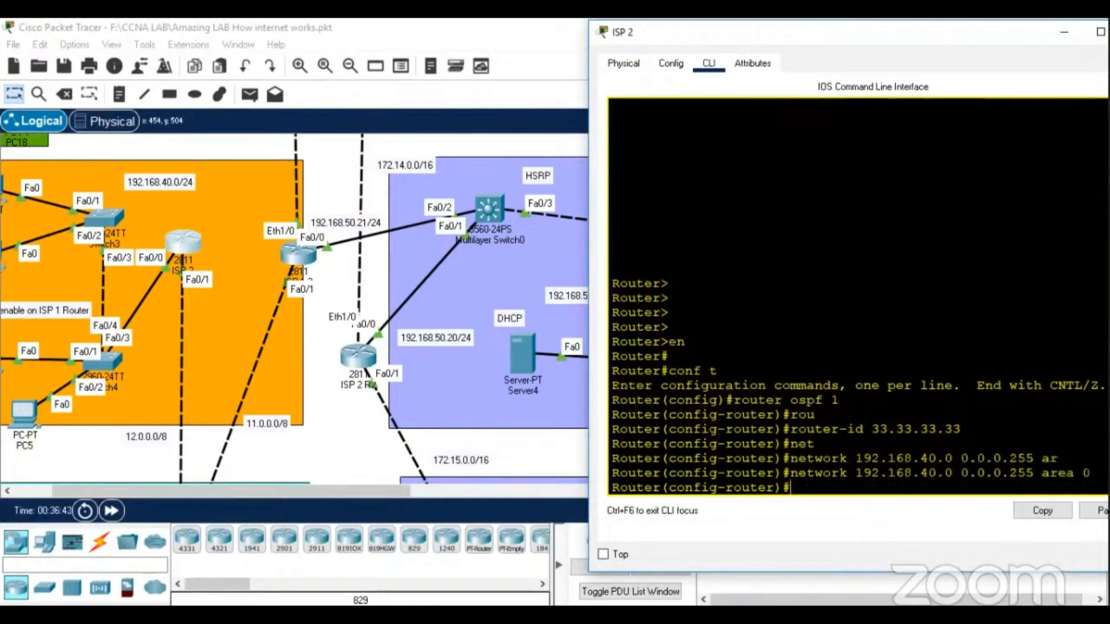
Advertise network 12.0.0.0 with wildcard mask 0.255.255.255 in OSPF area 0 on the ISP 2 router
type("net")
key("Tab")
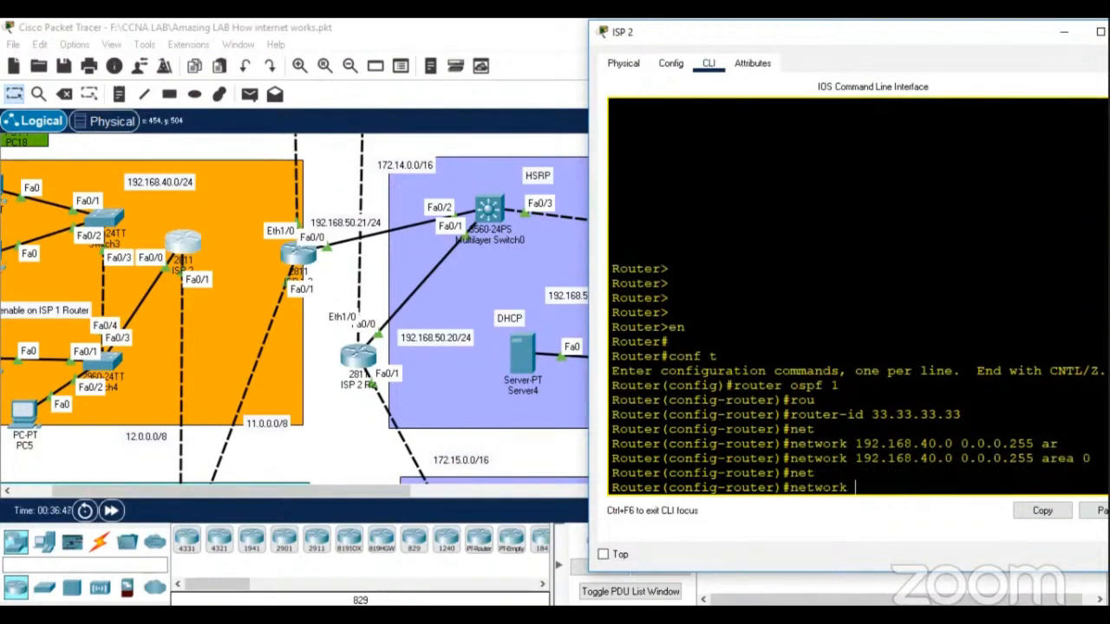
type("12.0.0.0")
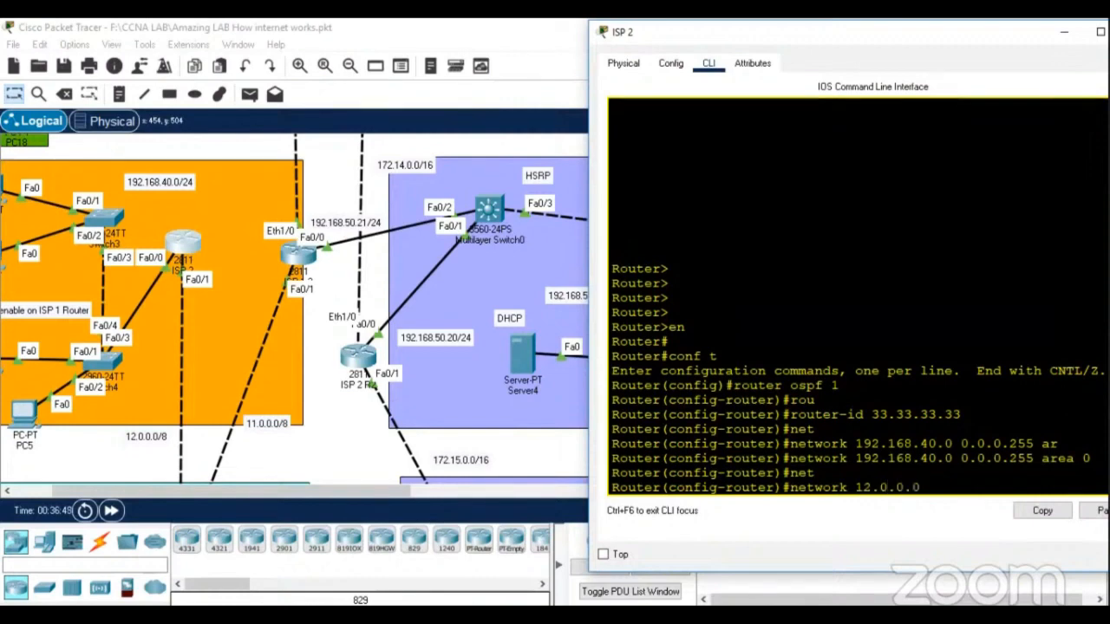
type(" 0.255.255.255")
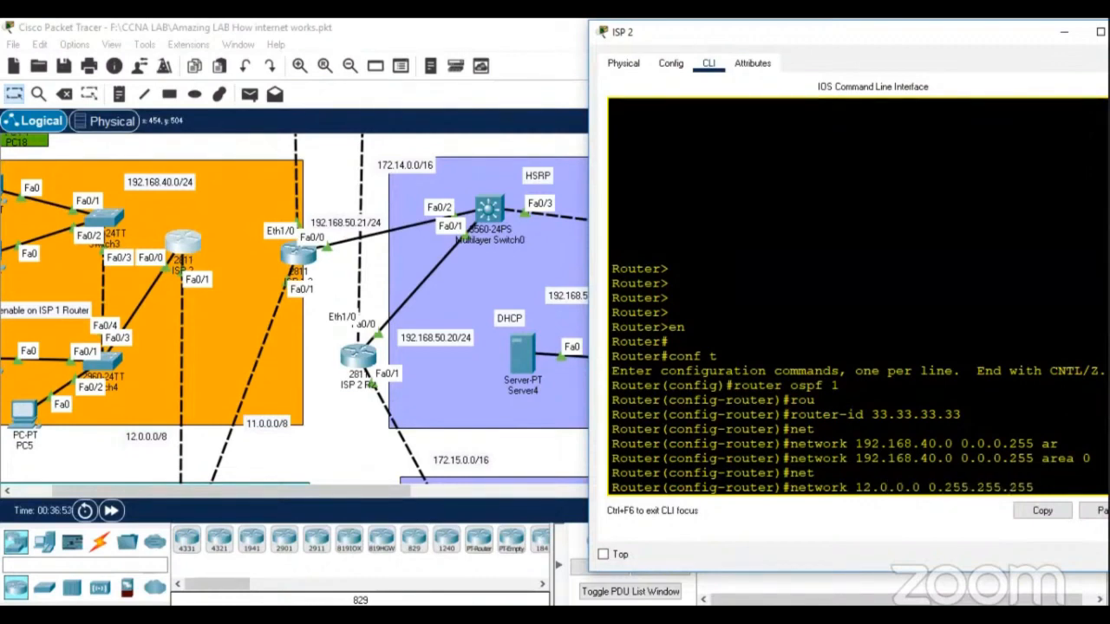
type(" ar")
key("Tab")
type("0")
key("Return")
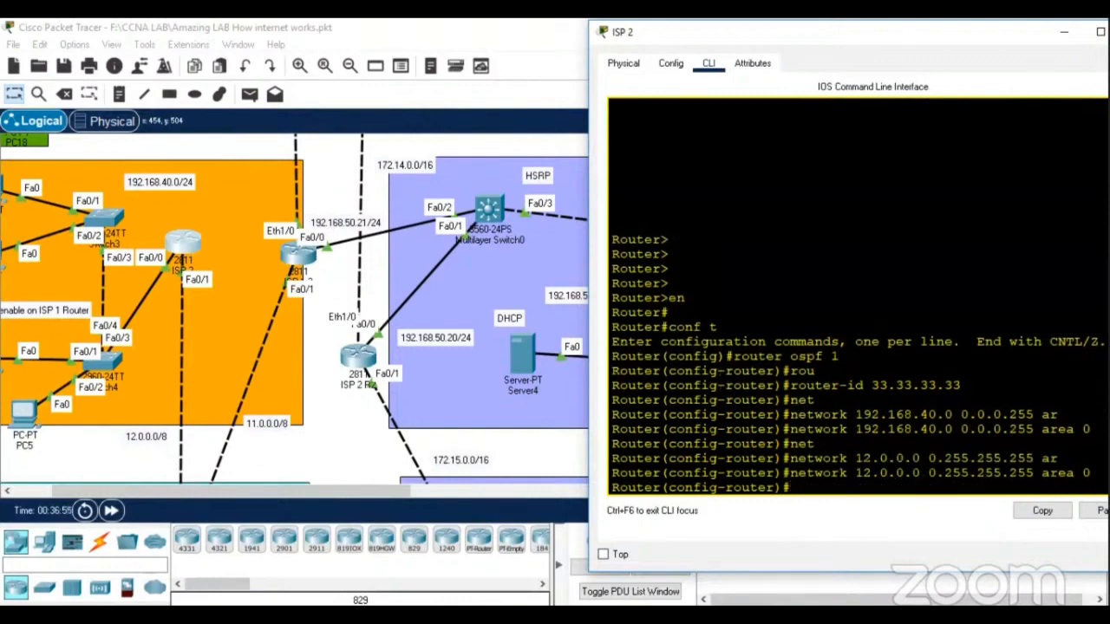
Exit configuration mode on the ISP 2 router, save its configuration with the write command and close its window
type("exit")
key("Return")
key("Return")
key("Return")
type("xit")
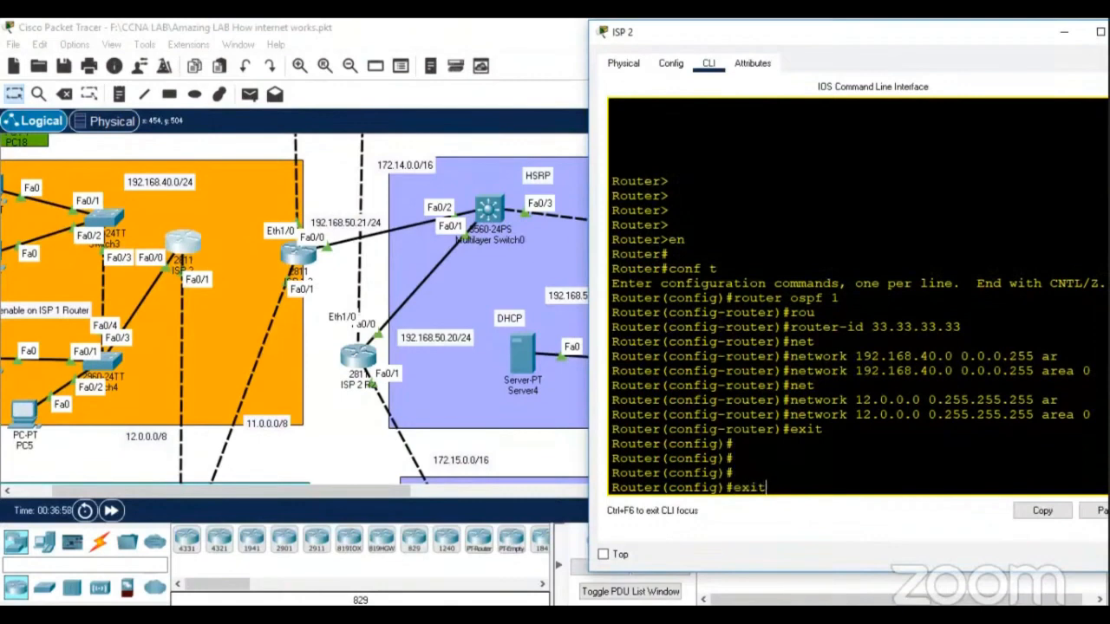
key("Return")
type("wri")
key("Tab")
key("Return")
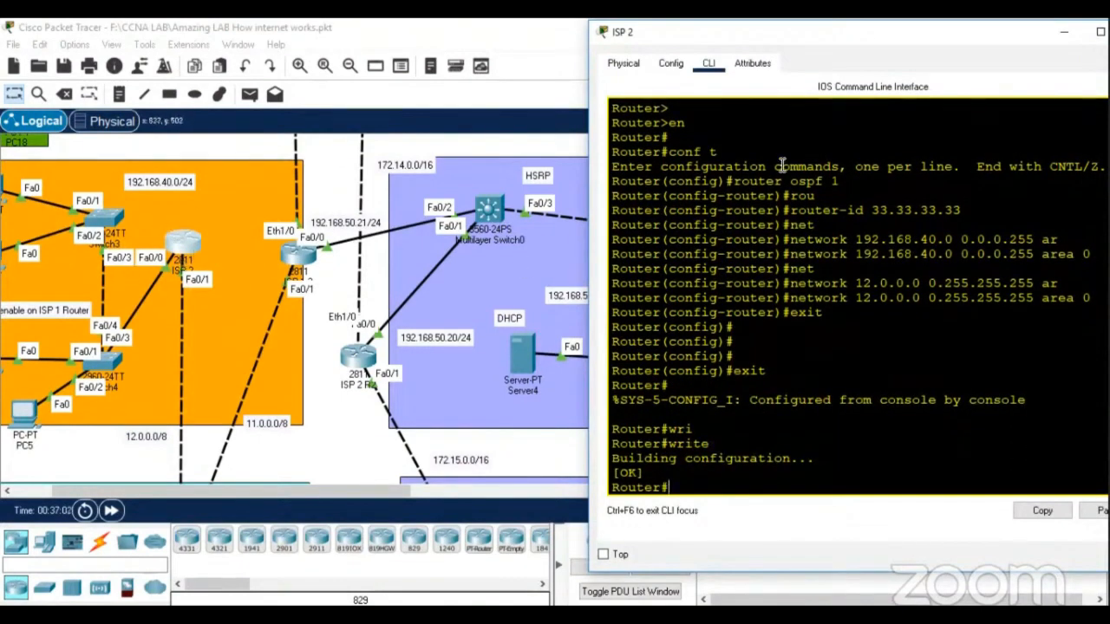
left_click_drag(936, 35, 693, 71)
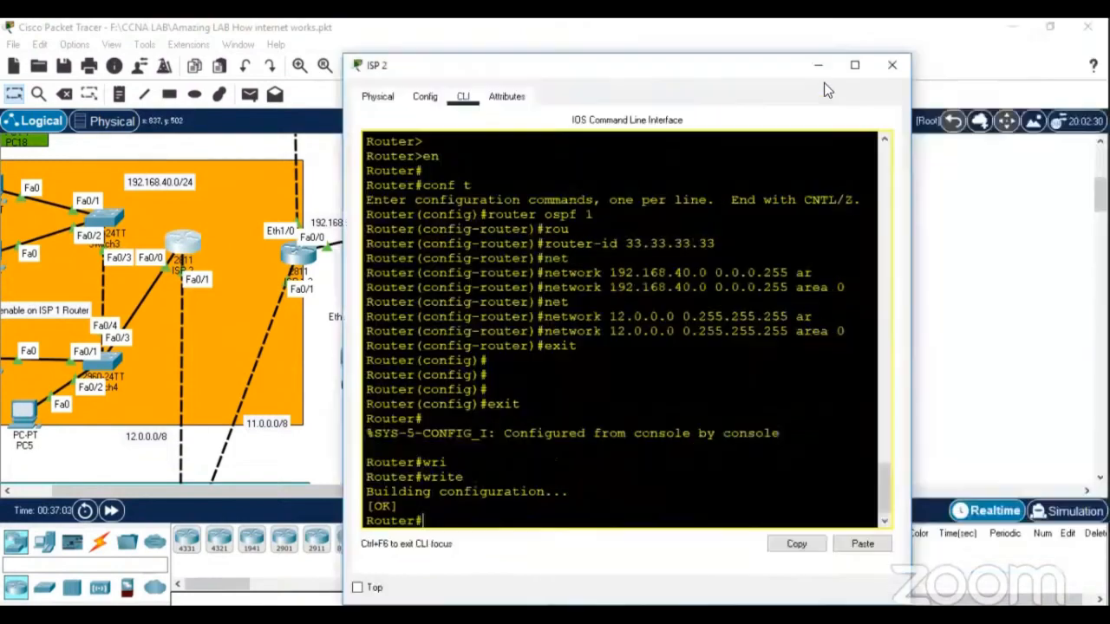
left_click(903, 67)
Open the console of the ISP 1 3 router beside the 192.168.50.21/24 label and enter privileged EXEC mode
left_click(355, 355)
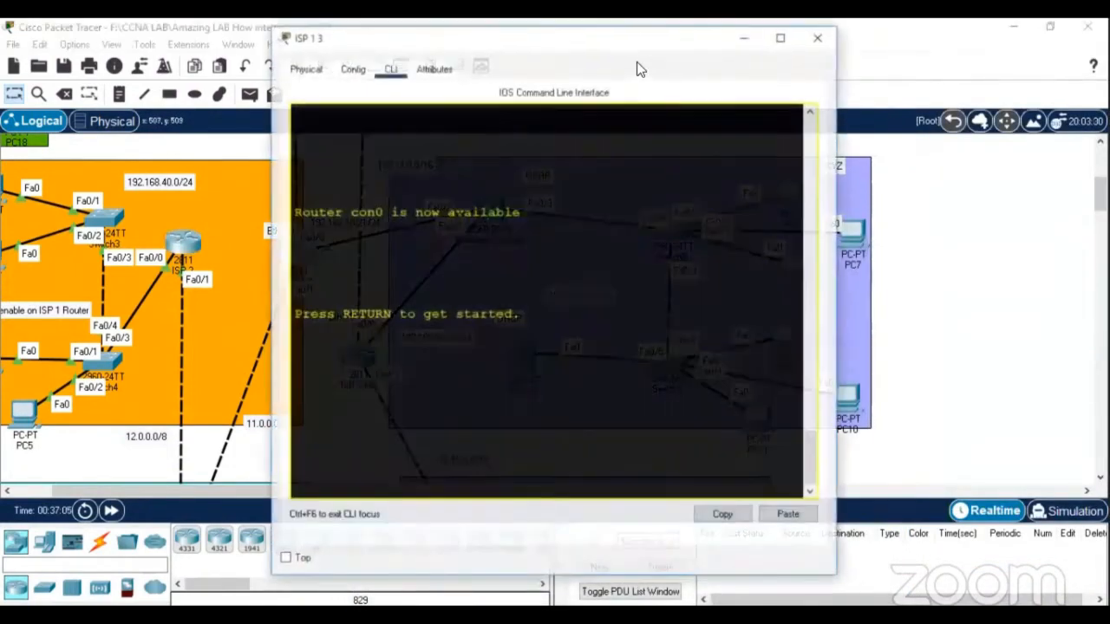
left_click_drag(617, 44, 898, 38)
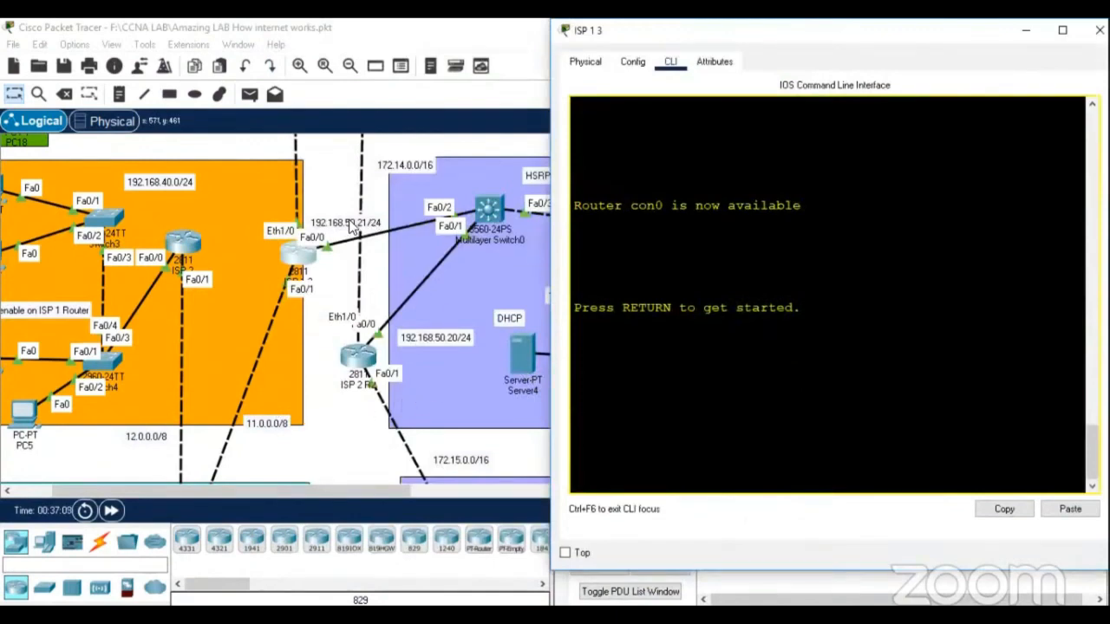
scroll(522, 359, "up", 1)
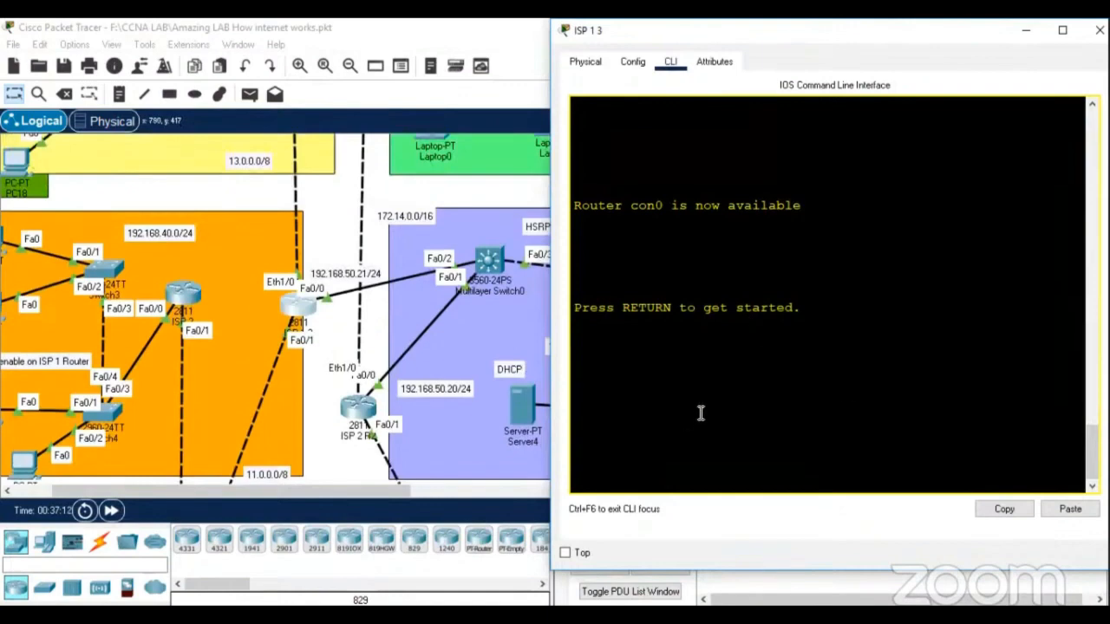
key("Return")
key("Return")
key("Return")
key("Return")
key("Return")
key("Return")
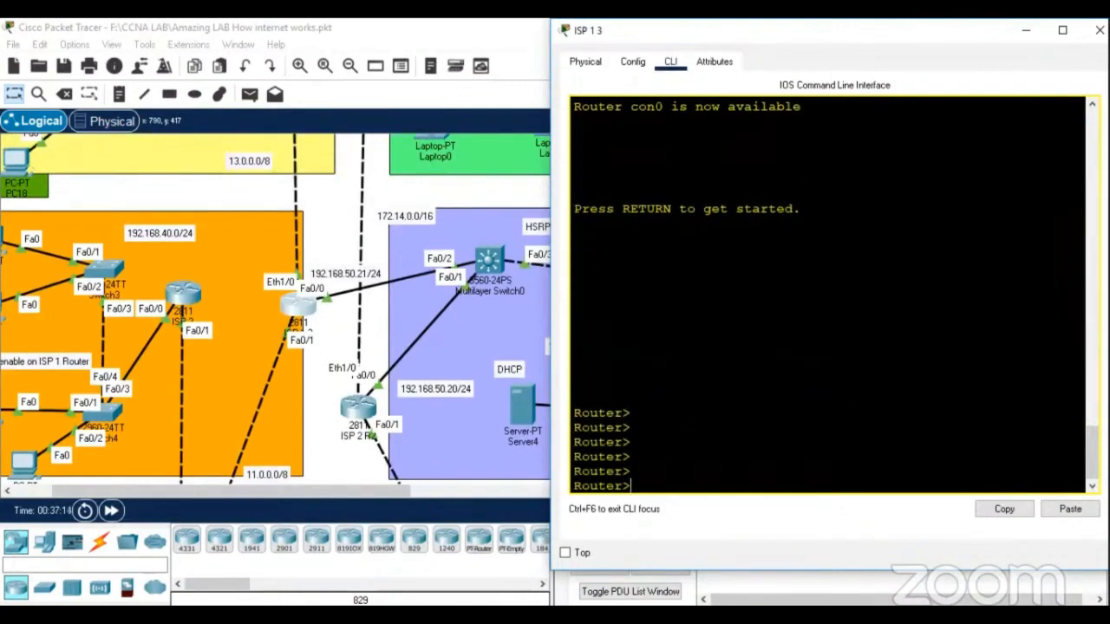
type("en")
key("Return")
key("Return")
key("Return")
Enter global configuration mode on the ISP 1 3 router and start OSPF routing with process ID 1
type("conf t")
key("Return")
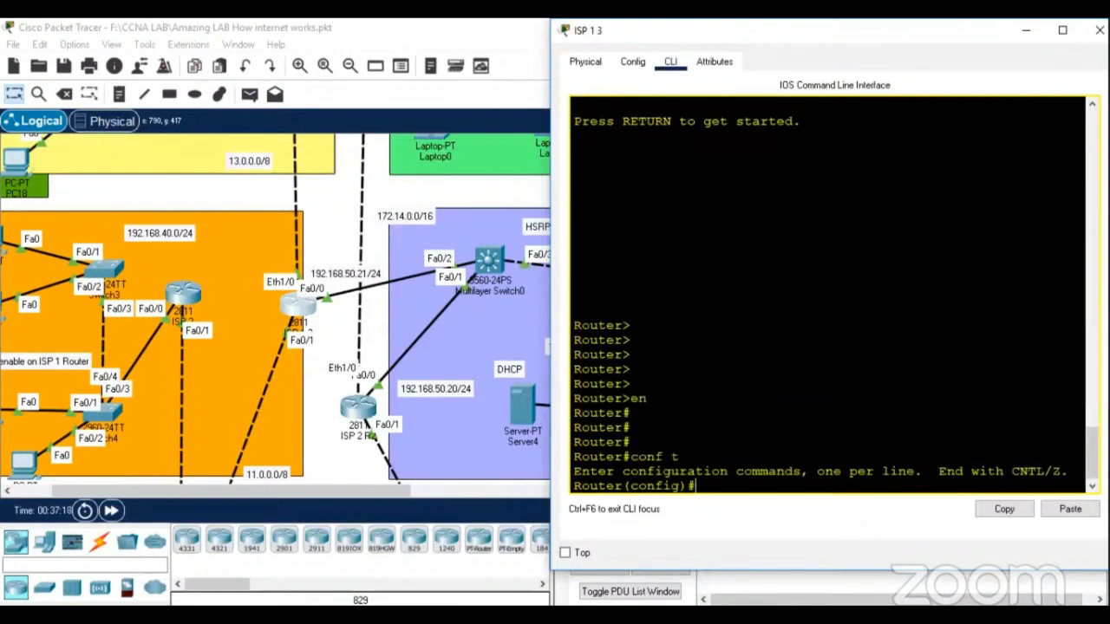
type("router ospf ")
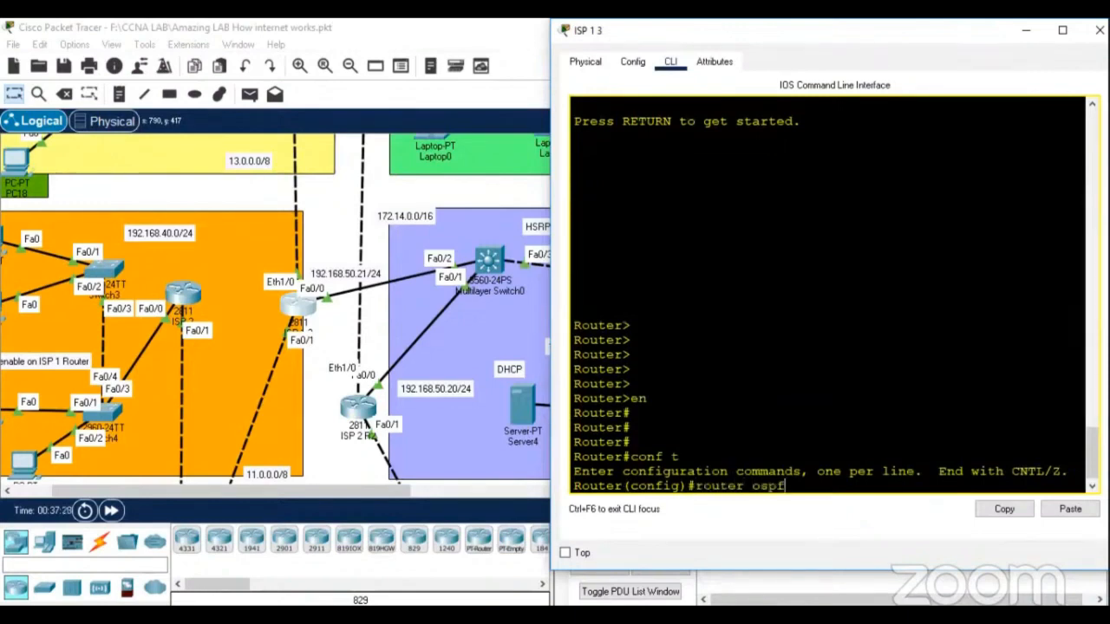
type("1")
key("Return")
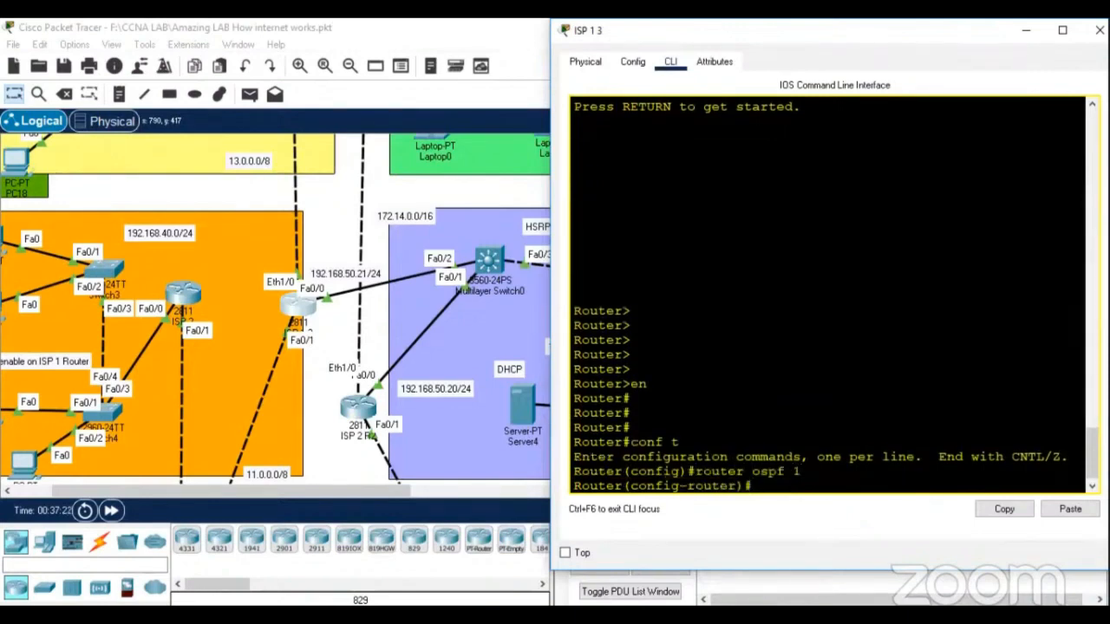
type("net")
key("Tab")
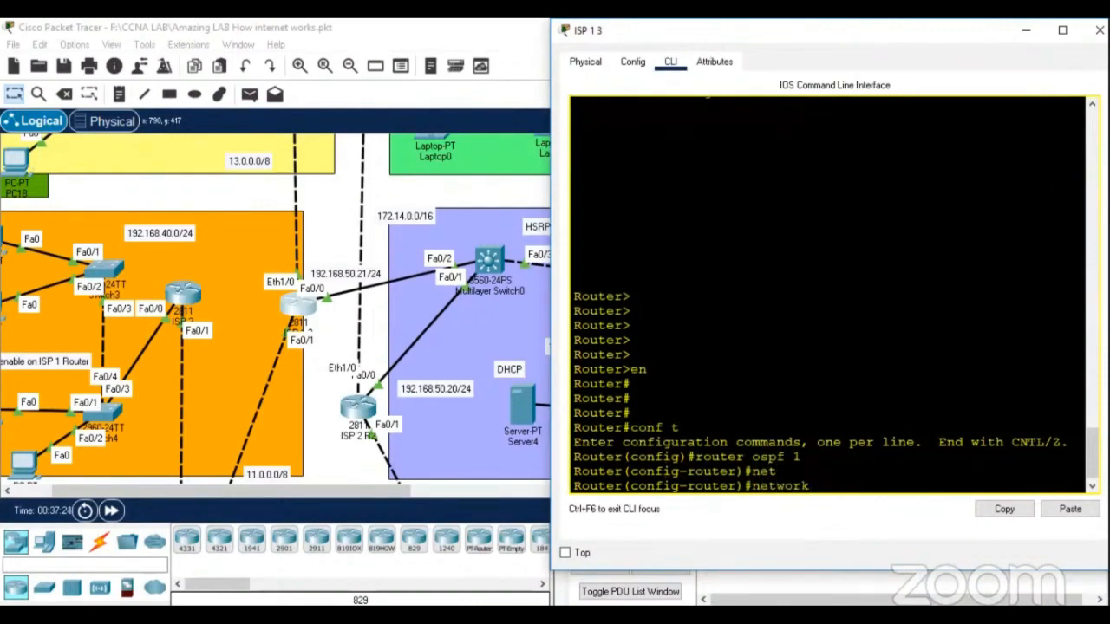
key("BackSpace")
key("BackSpace")
key("BackSpace")
key("BackSpace")
key("BackSpace")
key("BackSpace")
key("BackSpace")
Set the OSPF router ID of the ISP 1 3 router to 44.44.44.44
type("rou")
key("Tab")
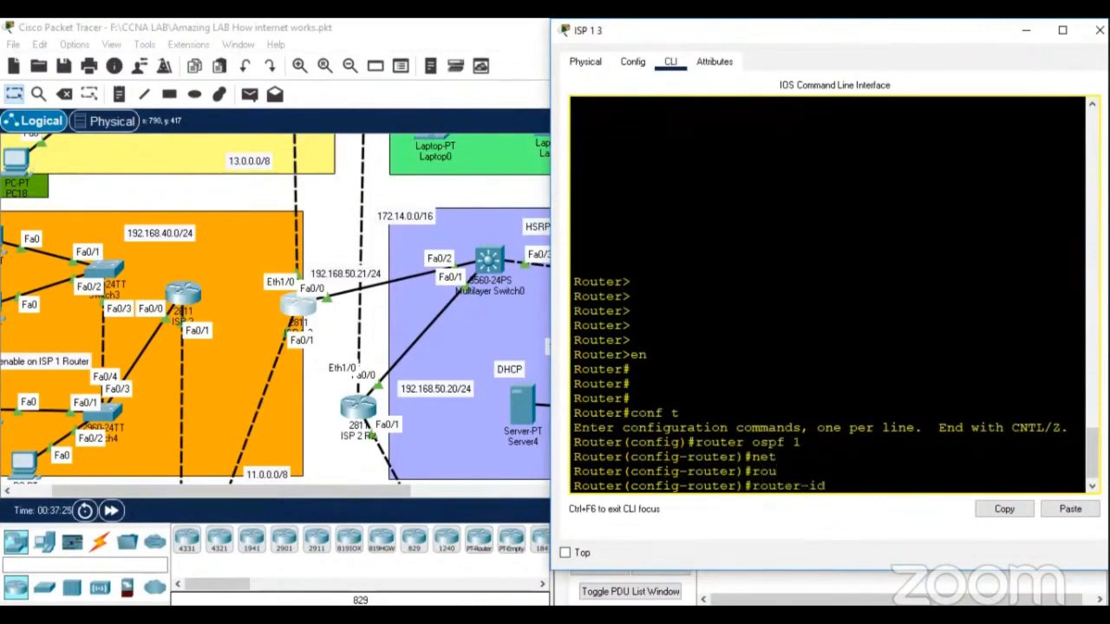
type("44.44.44.44")
key("Return")
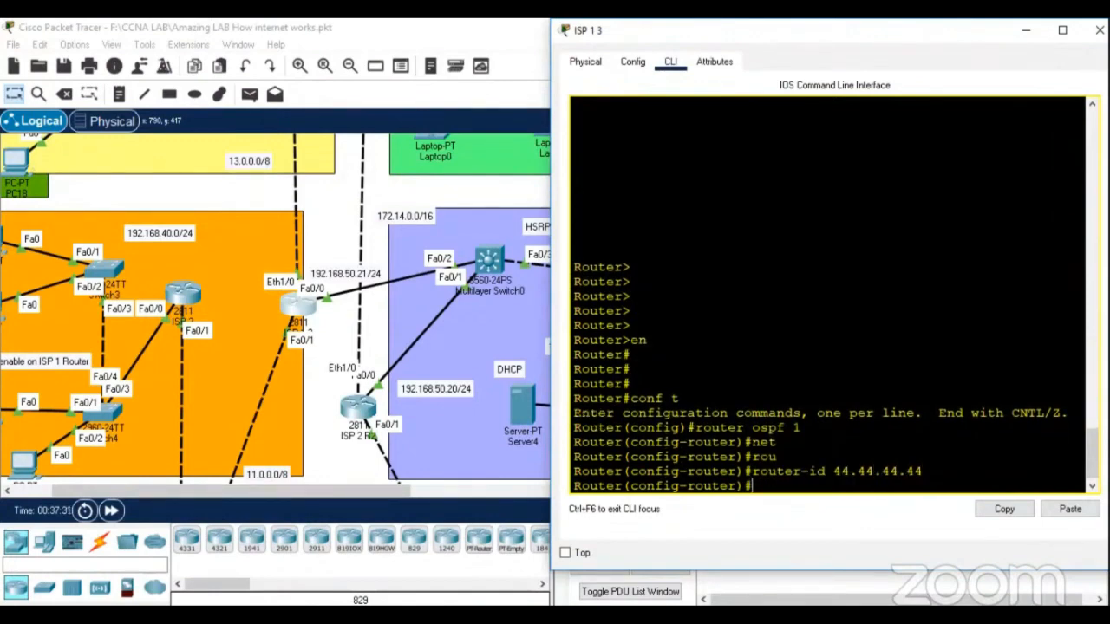
Advertise network 13.0.0.0 with wildcard mask 0.255.255.255 in OSPF area 0 on the ISP 1 3 router
type("netq")
key("Tab")
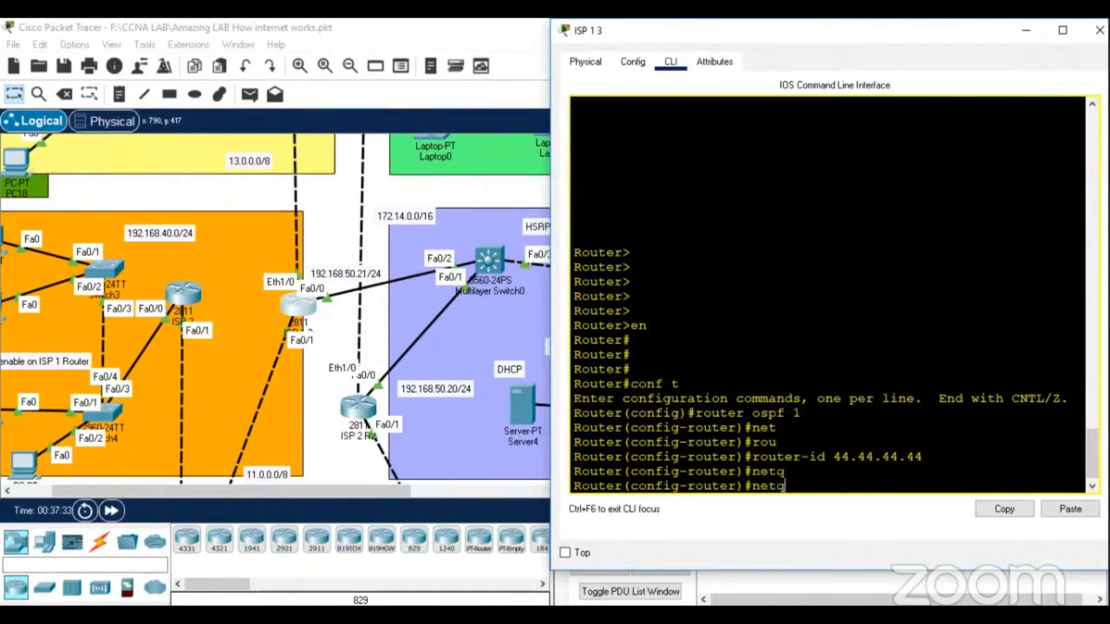
key("BackSpace")
key("Tab")
type("130")
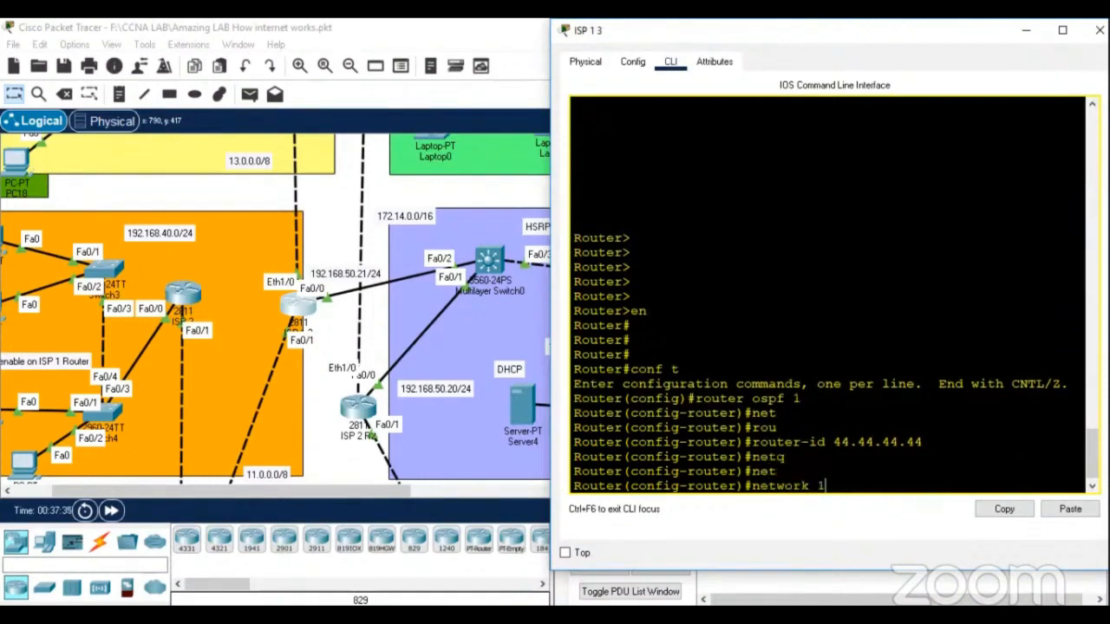
key("BackSpace")
key("BackSpace")
type(".0.0.0 0.255.255.255")
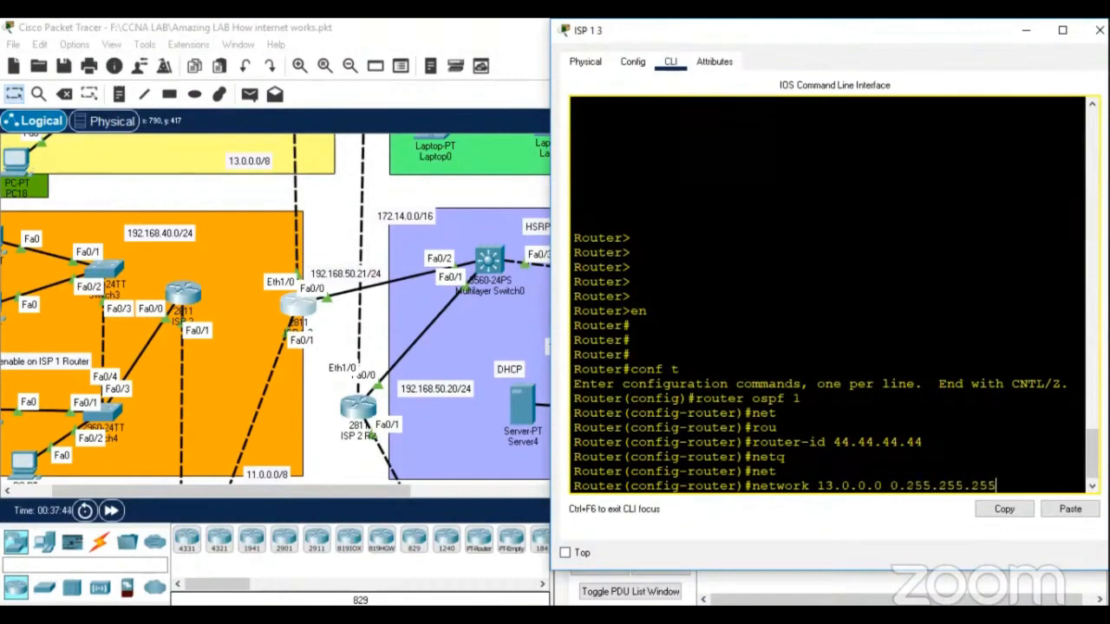
type(" r")
key("Tab")
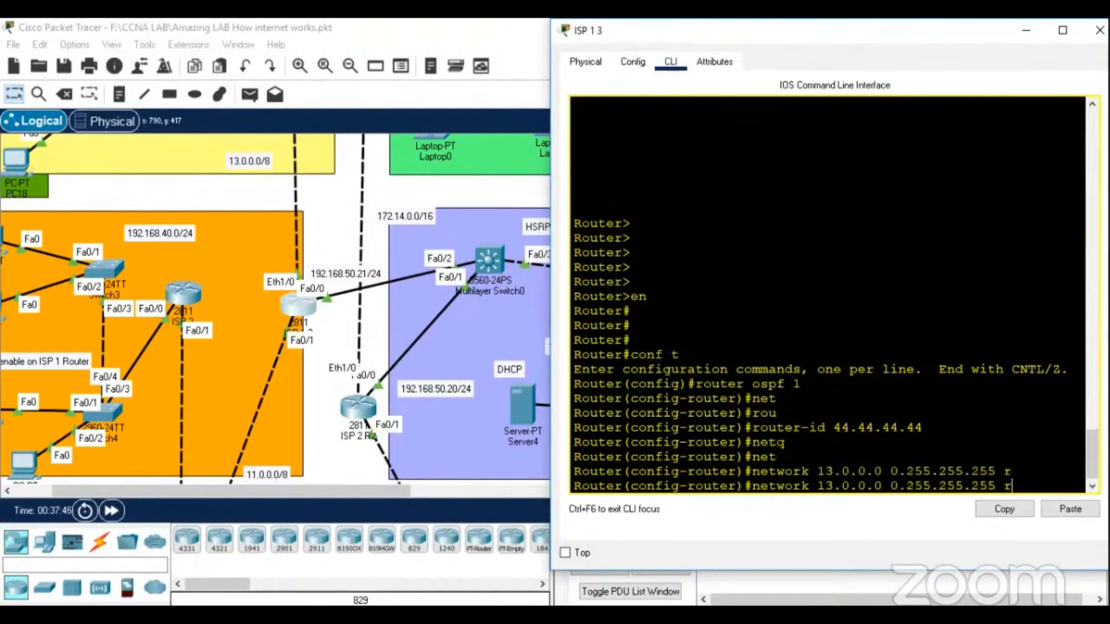
type("a")
key("Tab")
key("Return")
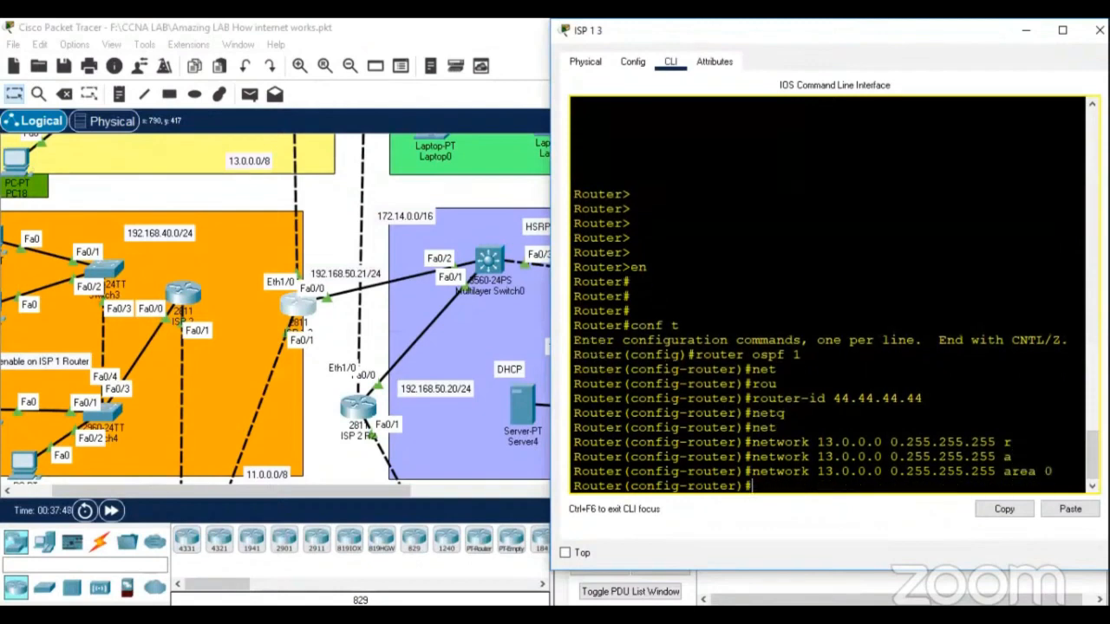
Advertise network 192.168.50.0 with wildcard mask 0.0.0.255 in OSPF area 0 on the ISP 1 3 router
type("net")
key("Tab")
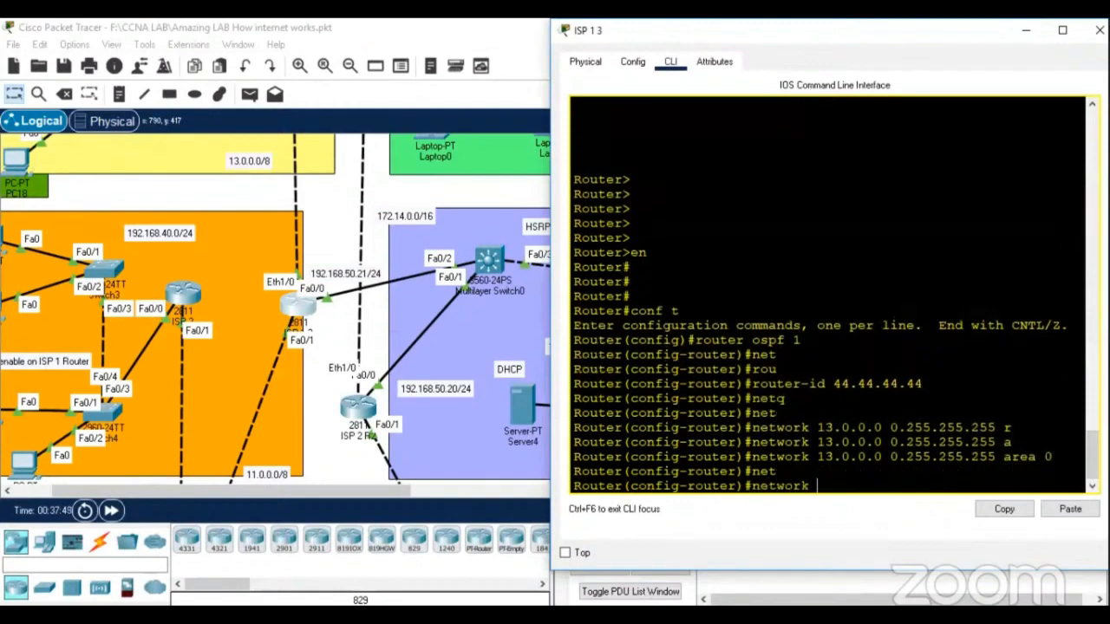
type("192.168.50.0")
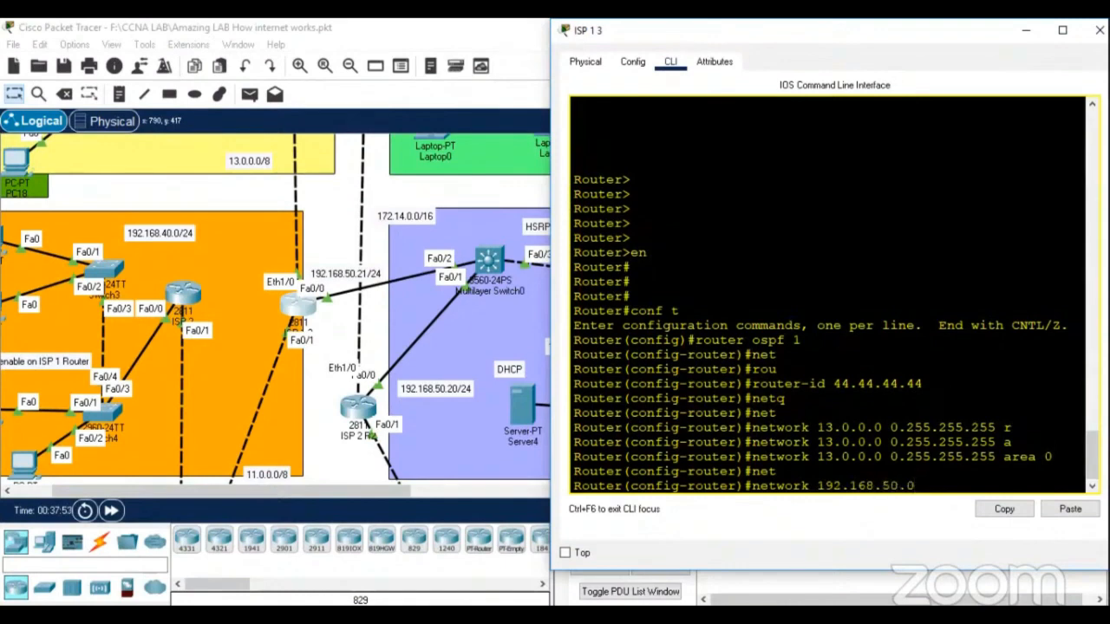
type(" 0.0.0.255 ar")
key("Tab")
type("0")
key("Return")
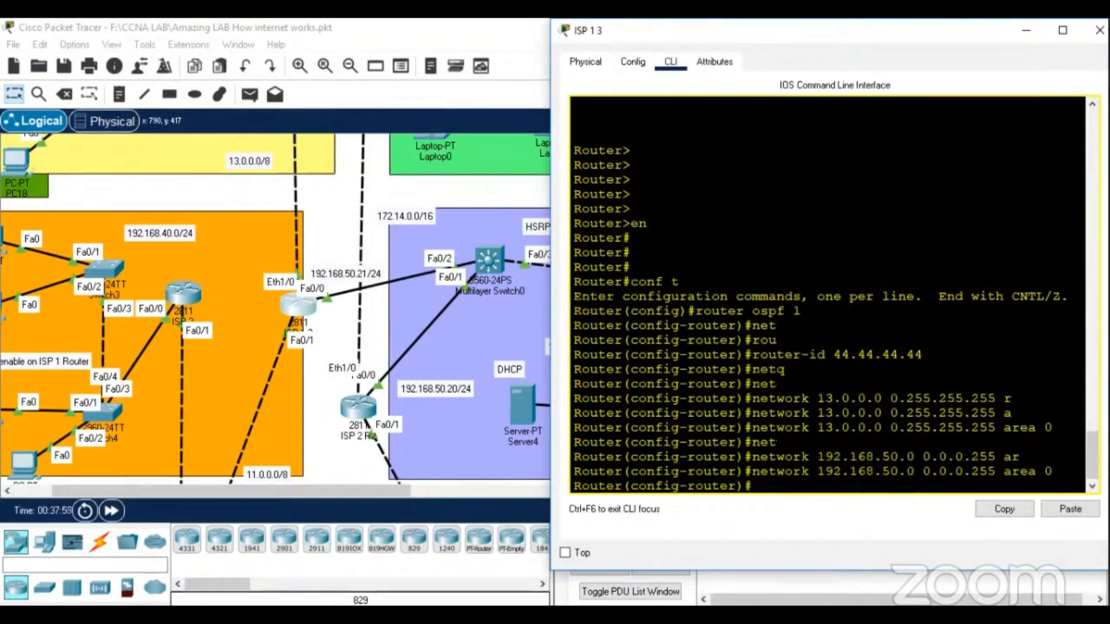
Advertise network 11.0.0.0 with wildcard mask 0.255.255.255 in OSPF area 0 on the ISP 1 3 router
type("net")
key("Tab")
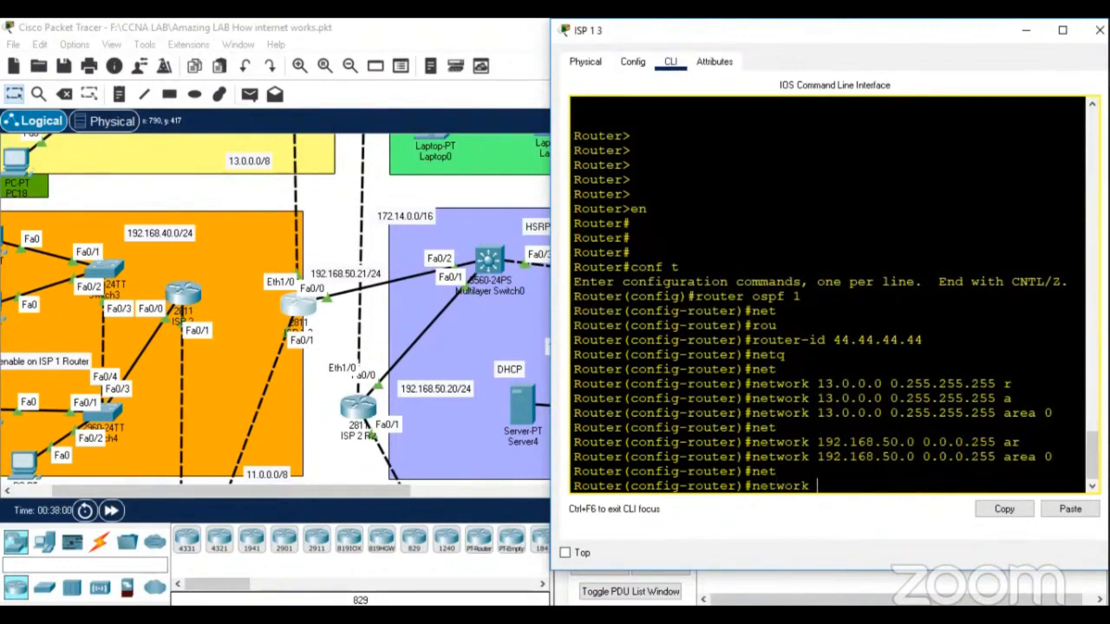
type("11.0.0.0 0.")
key("BackSpace")
type("0.2")
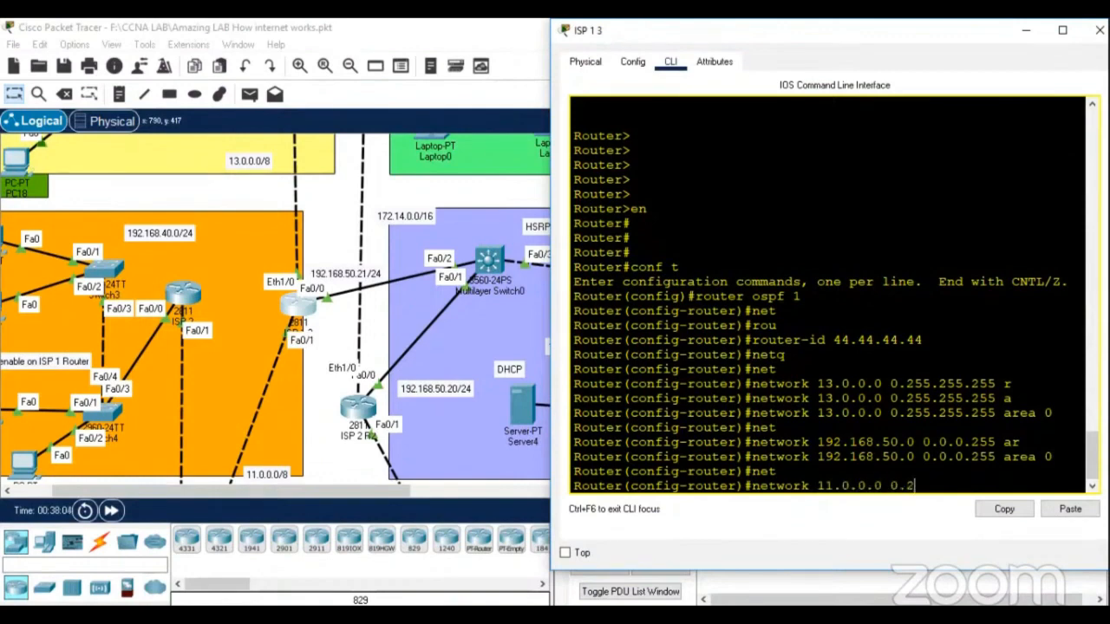
type("55.255.25")
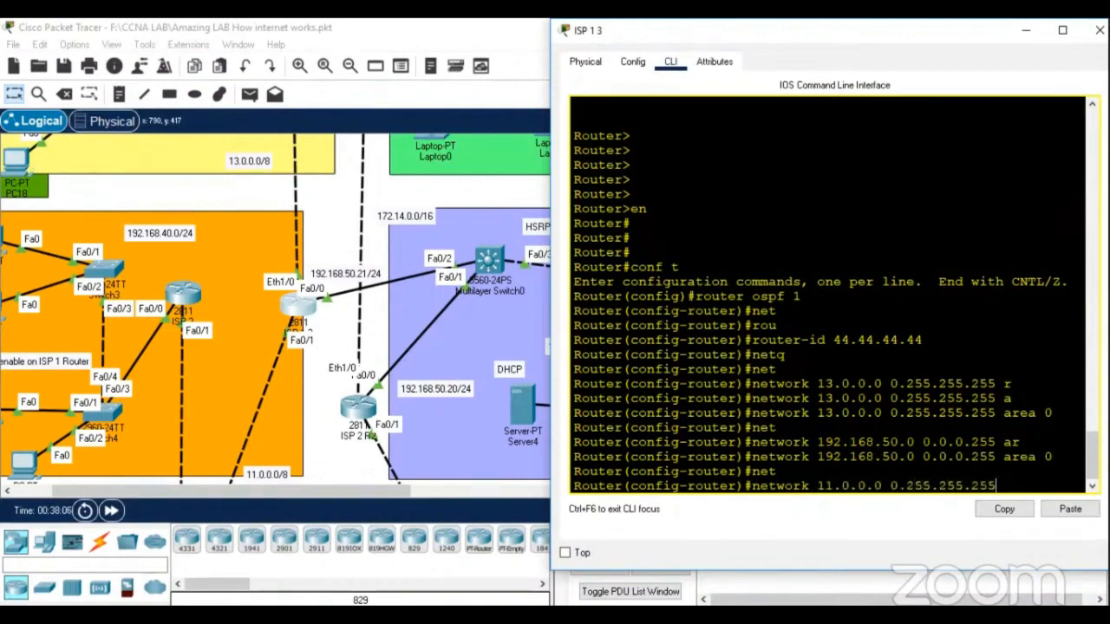
type("5 ar")
key("Tab")
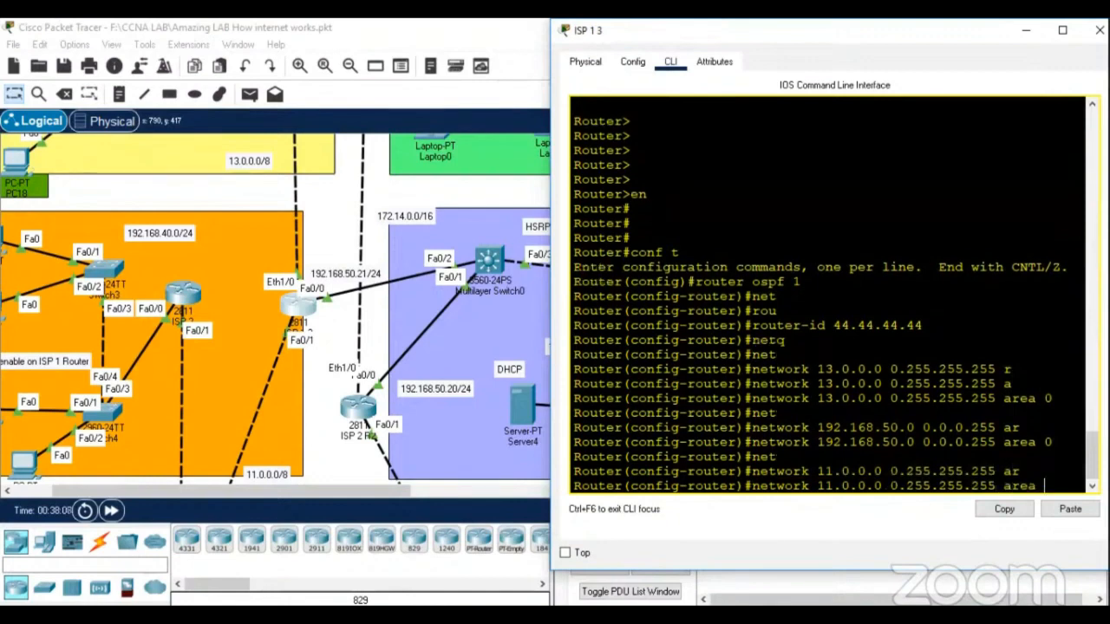
type("0")
key("Return")
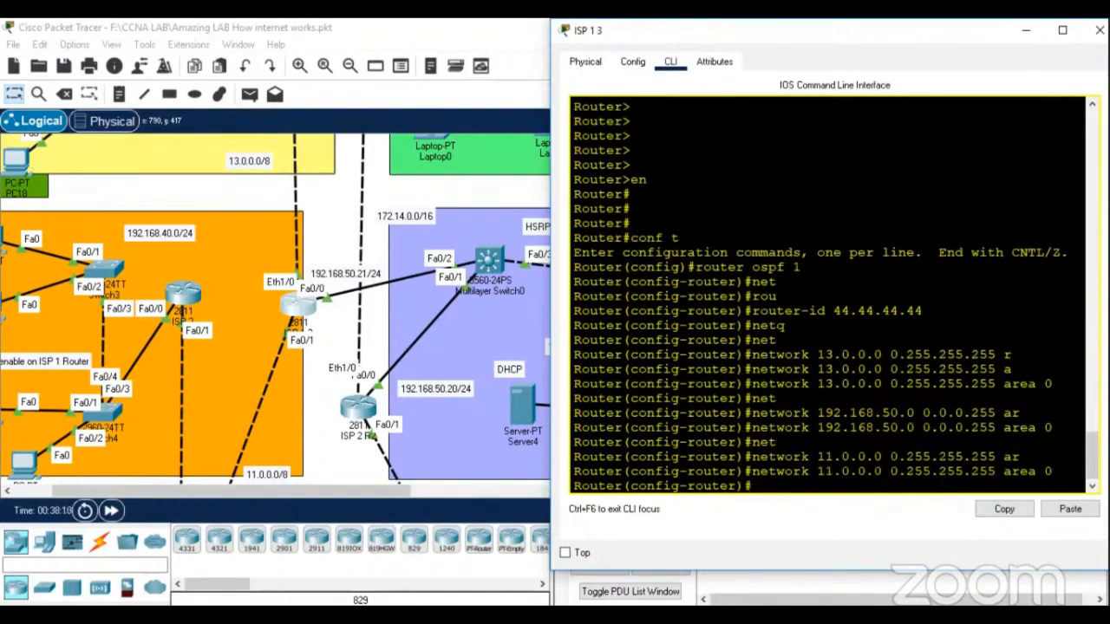
End configuration mode on the ISP 1 3 router and save its configuration with the write command
type("end")
key("Return")
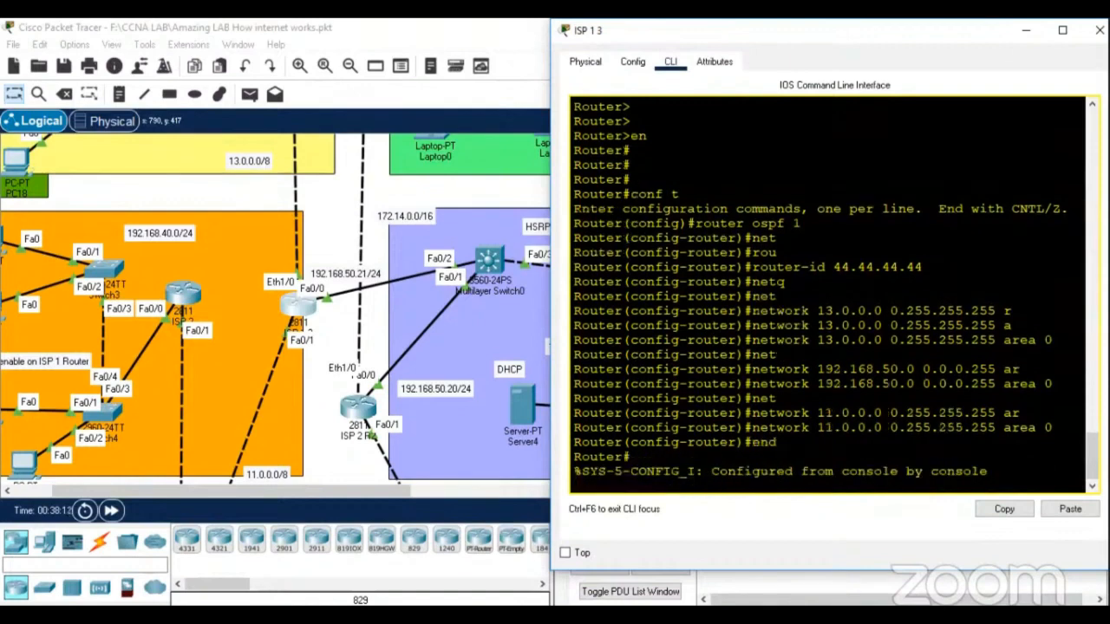
key("Return")
key("Return")
type("wr")
key("Tab")
key("Return")
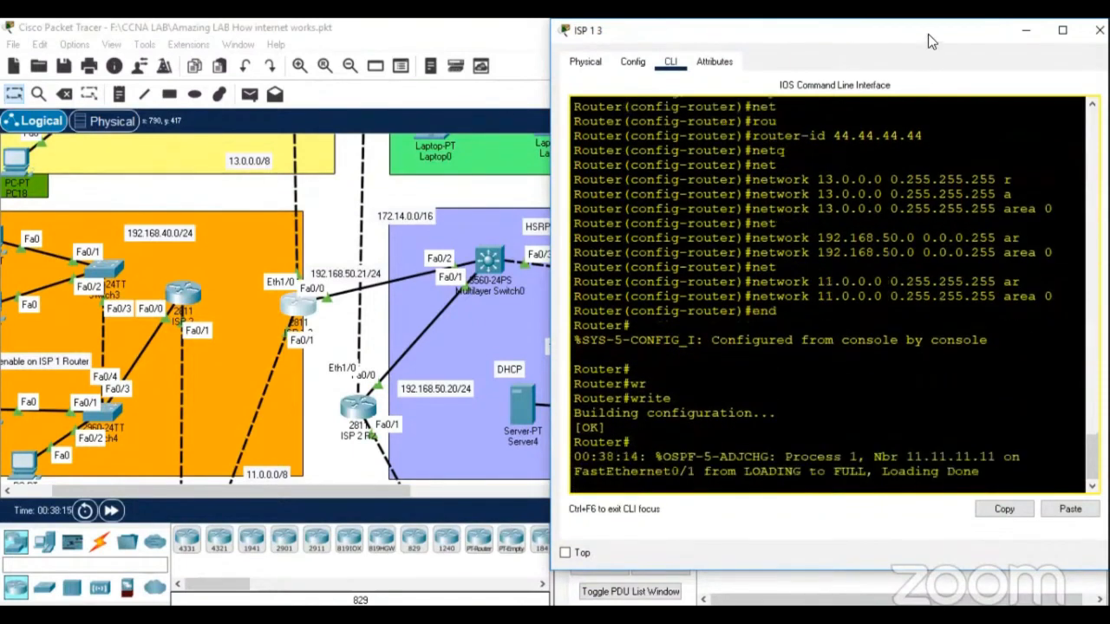
Check the neighbour ID in the OSPF adjacency message on the ISP 1 3 console and close that router's window
left_click_drag(899, 457, 1003, 457)
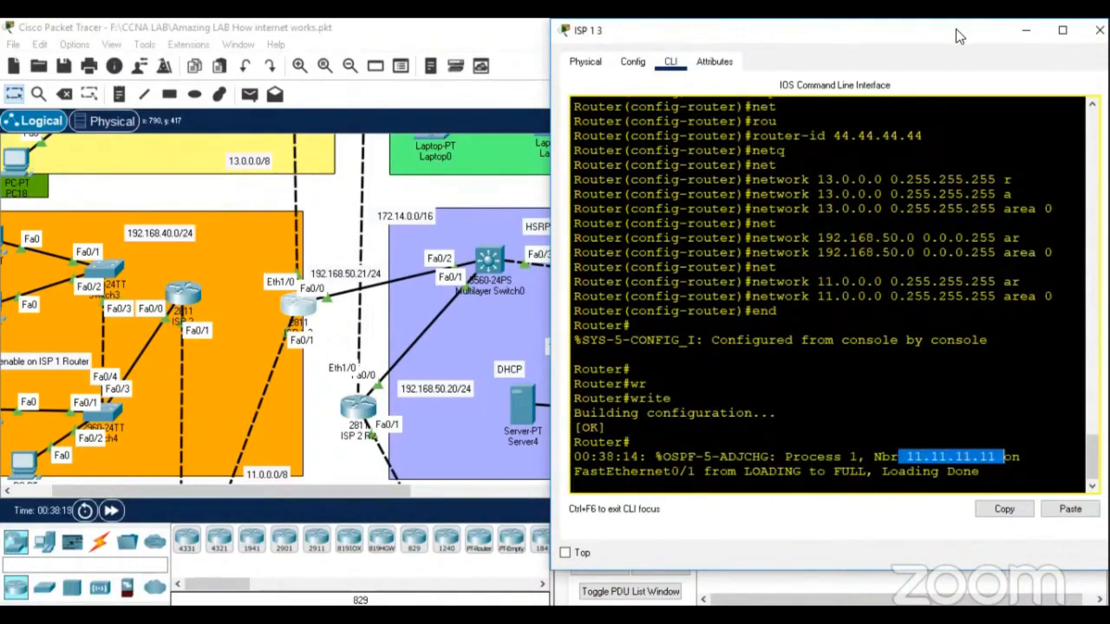
left_click_drag(952, 32, 770, 116)
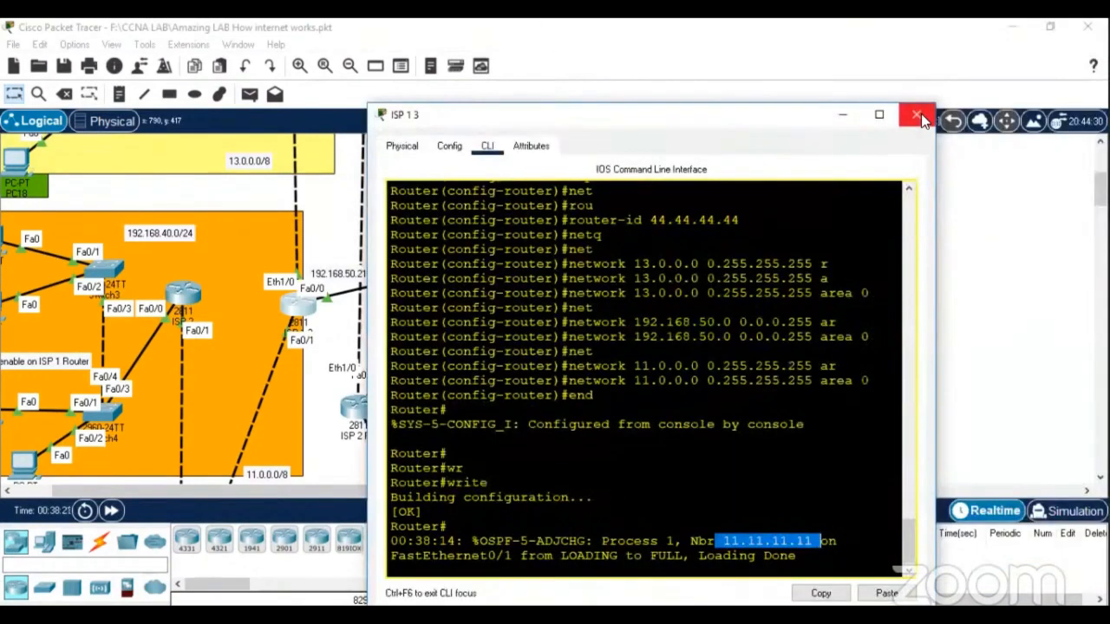
left_click(917, 115)
Open Router8's command line beside the topology and enter global configuration mode
scroll(304, 295, "up", 3)
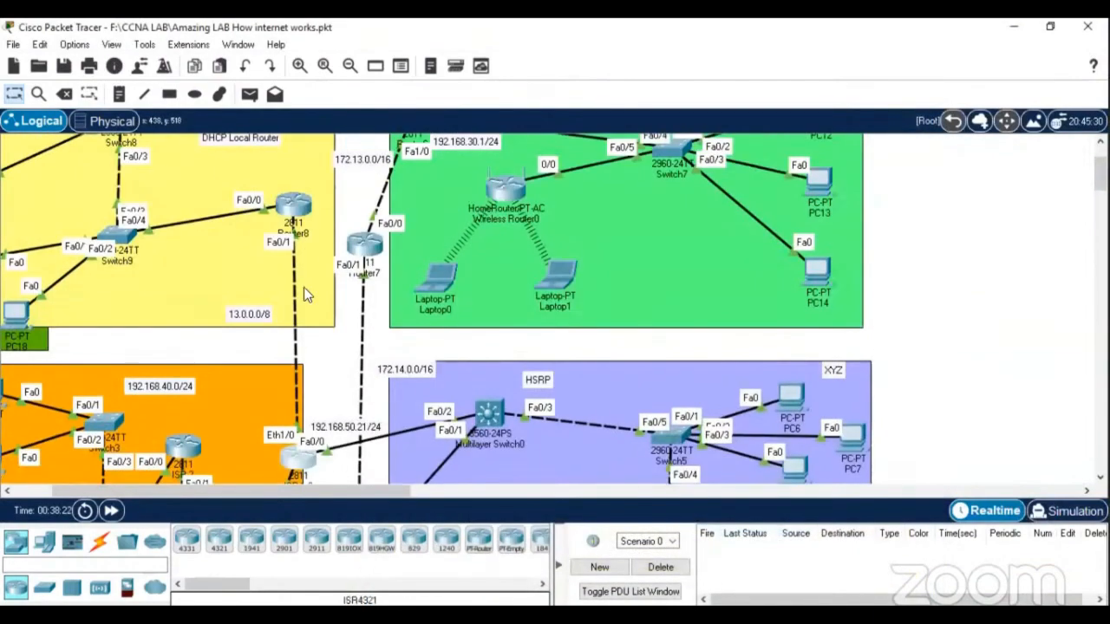
scroll(291, 259, "up", 2)
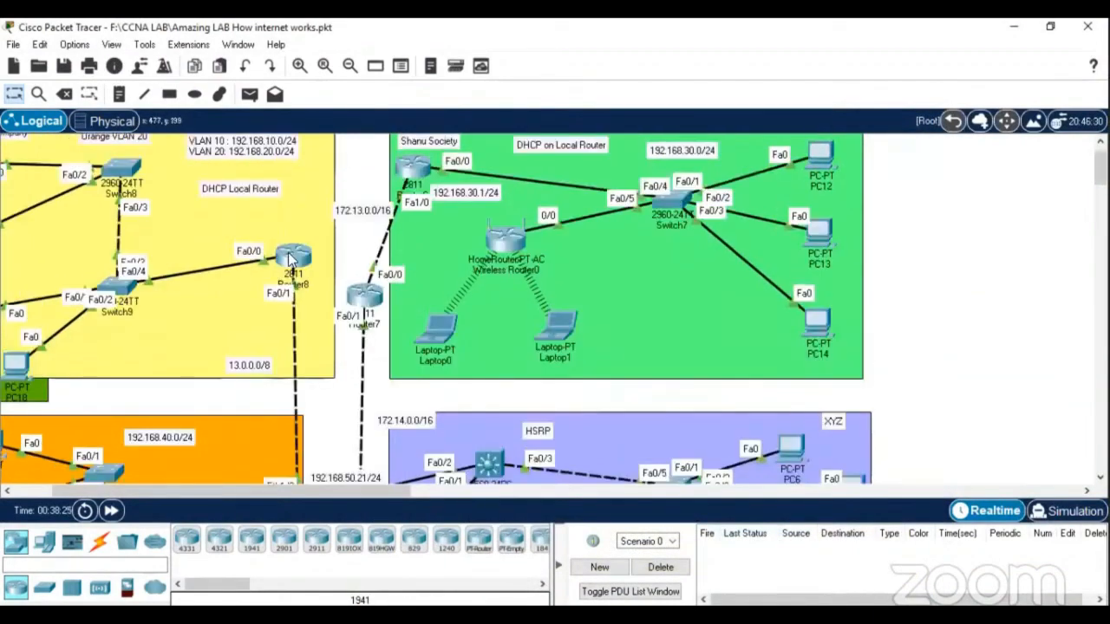
scroll(277, 278, "up", 1)
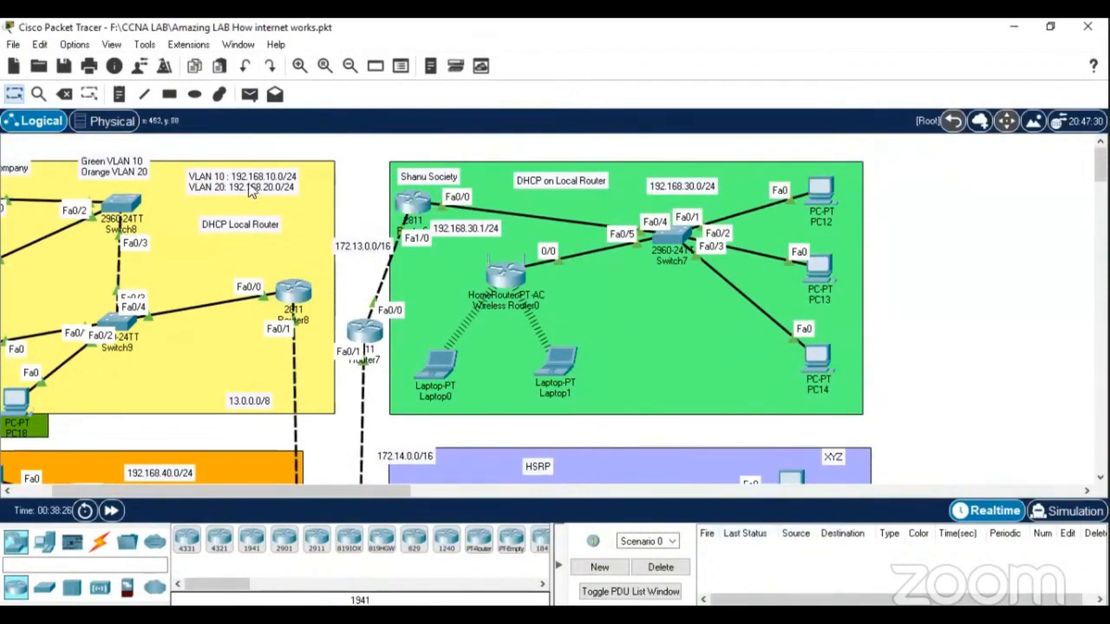
left_click(295, 300)
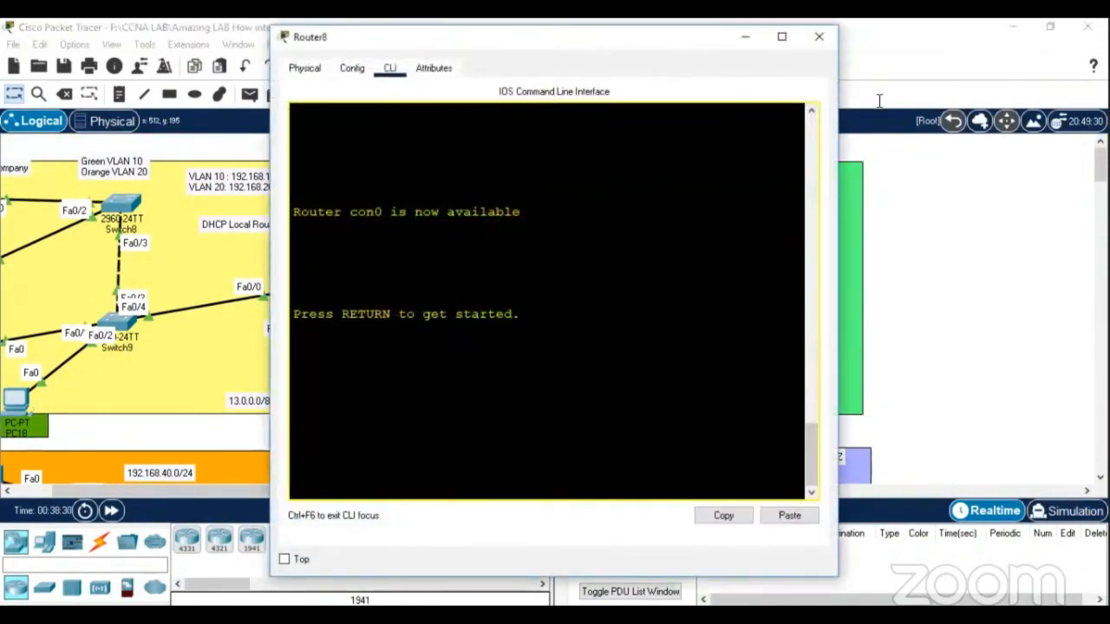
left_click_drag(643, 42, 931, 48)
key("Return")
key("Return")
key("Return")
key("Return")
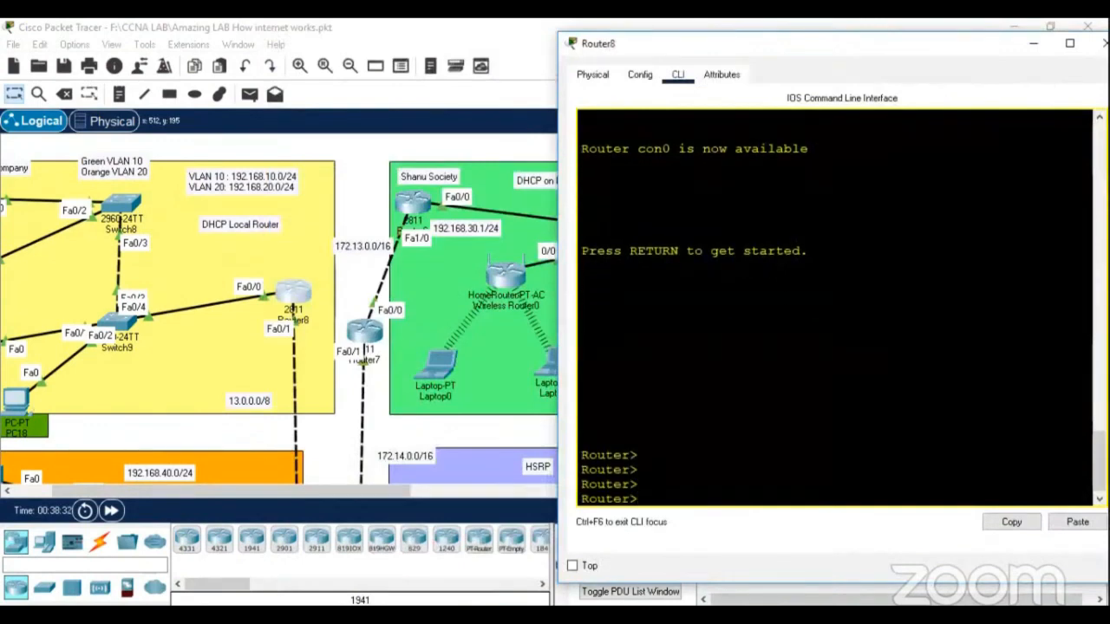
type("en")
key("Return")
key("Return")
type("conf t")
key("Return")
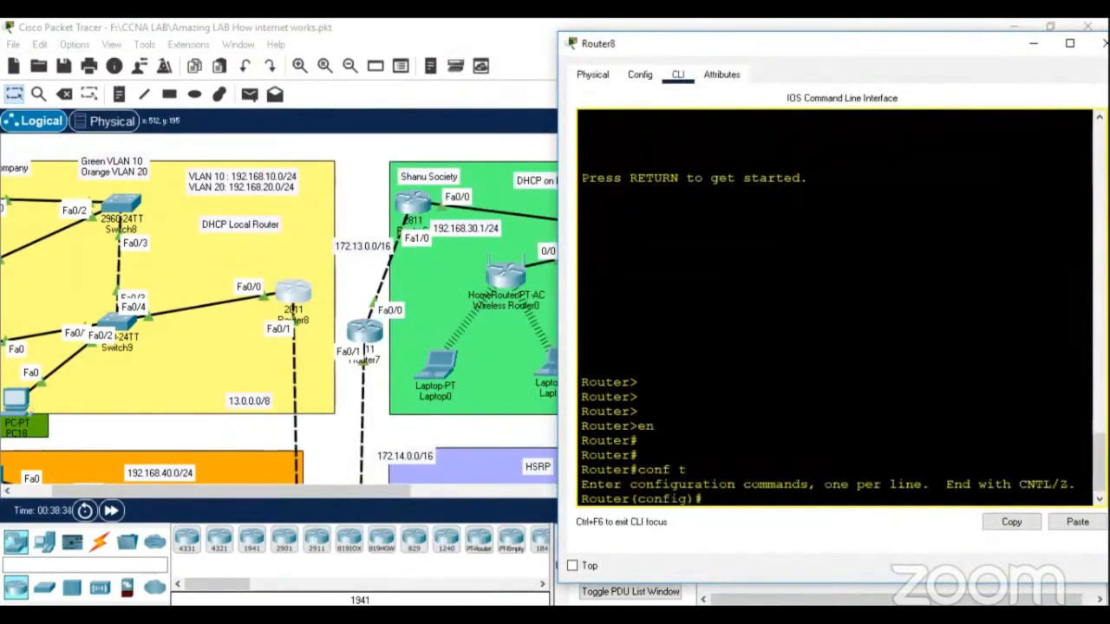
Start OSPF process 1 on Router8 and set its router ID to 55.55.55.55
type("router ospf ")
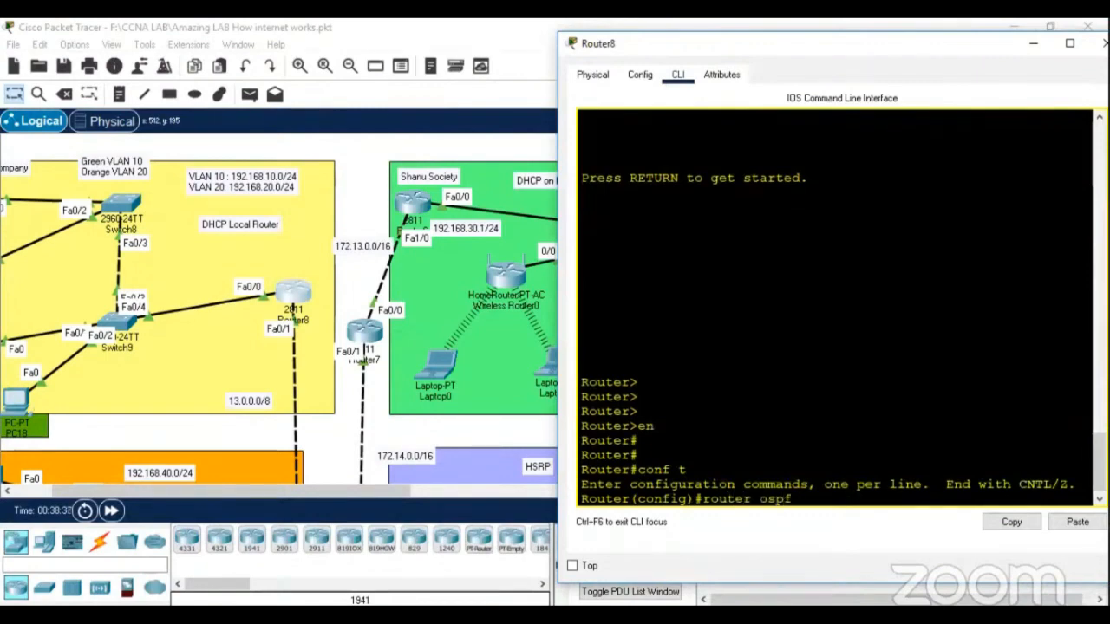
type("1")
key("Return")
type("router)#")
key("Tab")
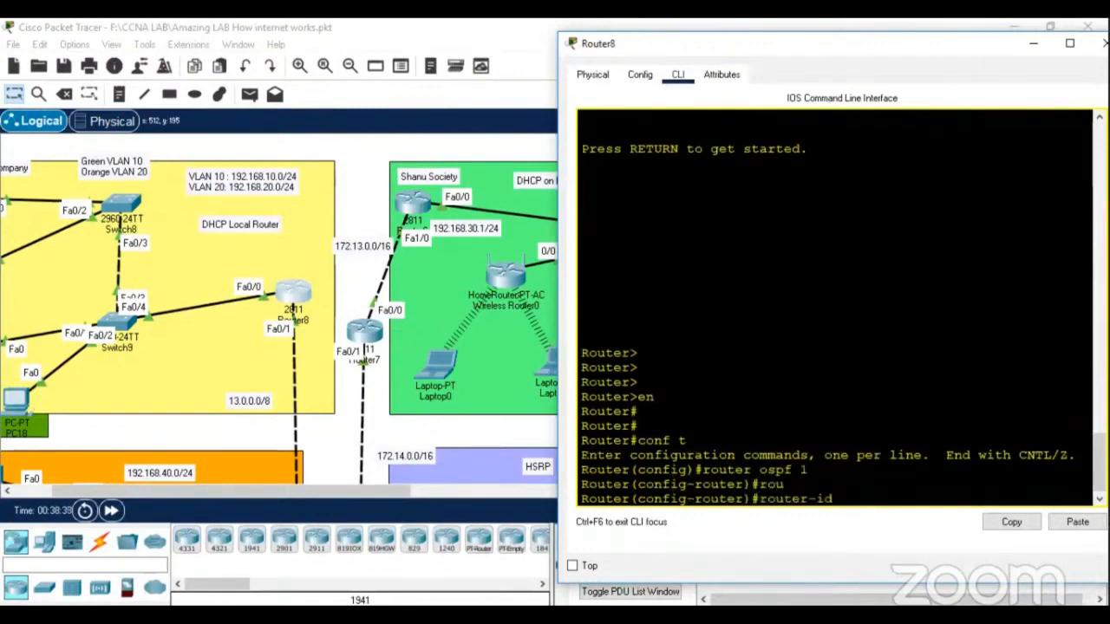
type("55.55.55.55")
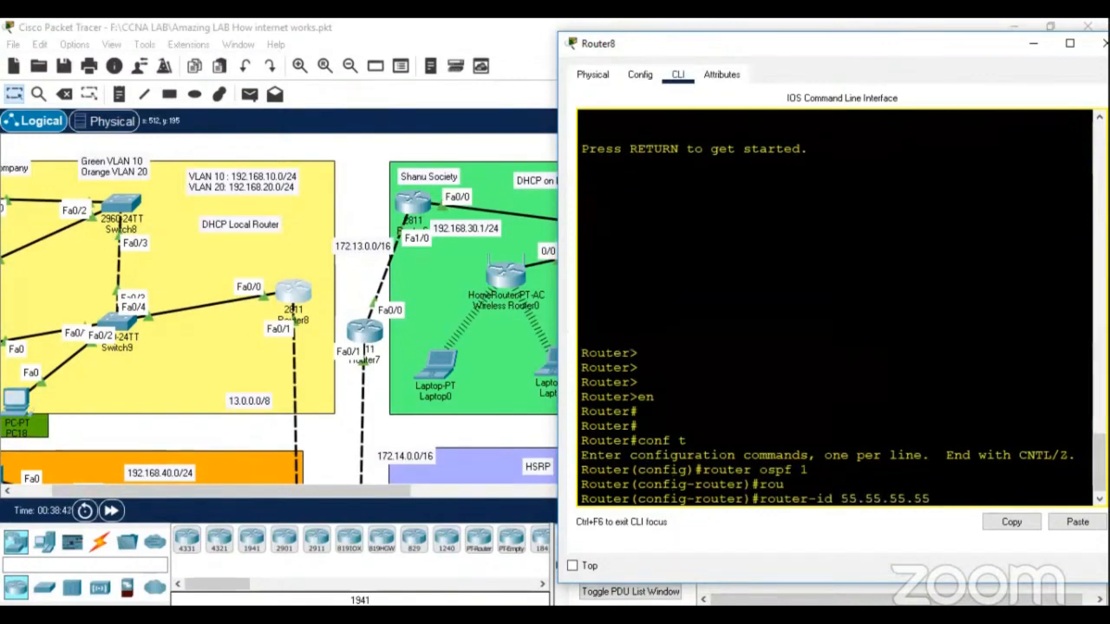
key("Return")
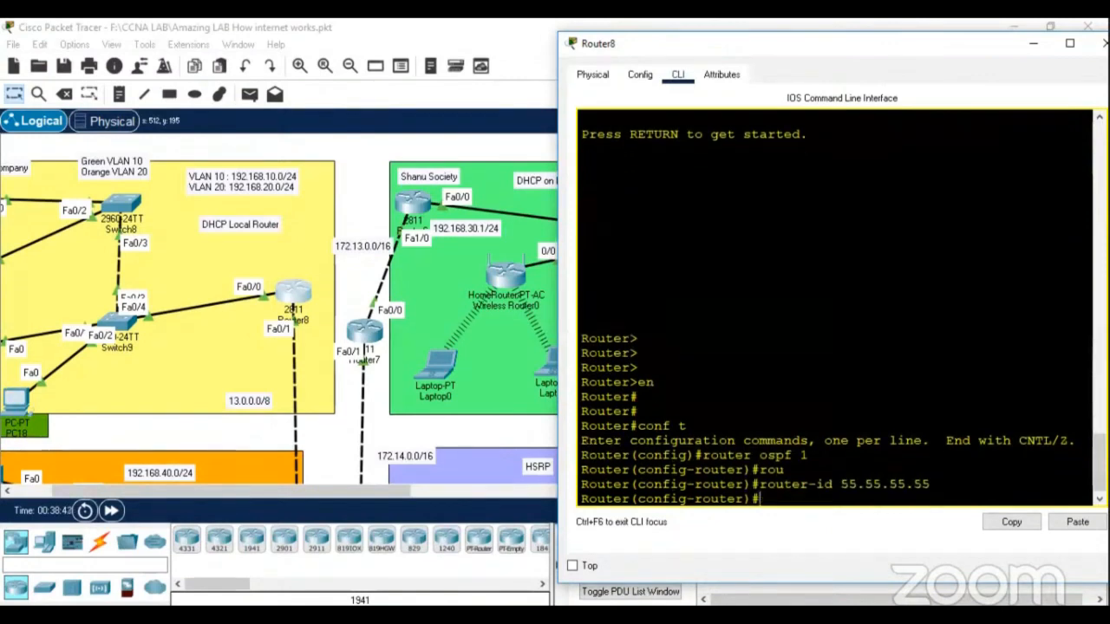
Advertise network 192.168.10.0 with wildcard mask 0.0.0.255 in OSPF area 0 on Router8
type("net")
key("Tab")
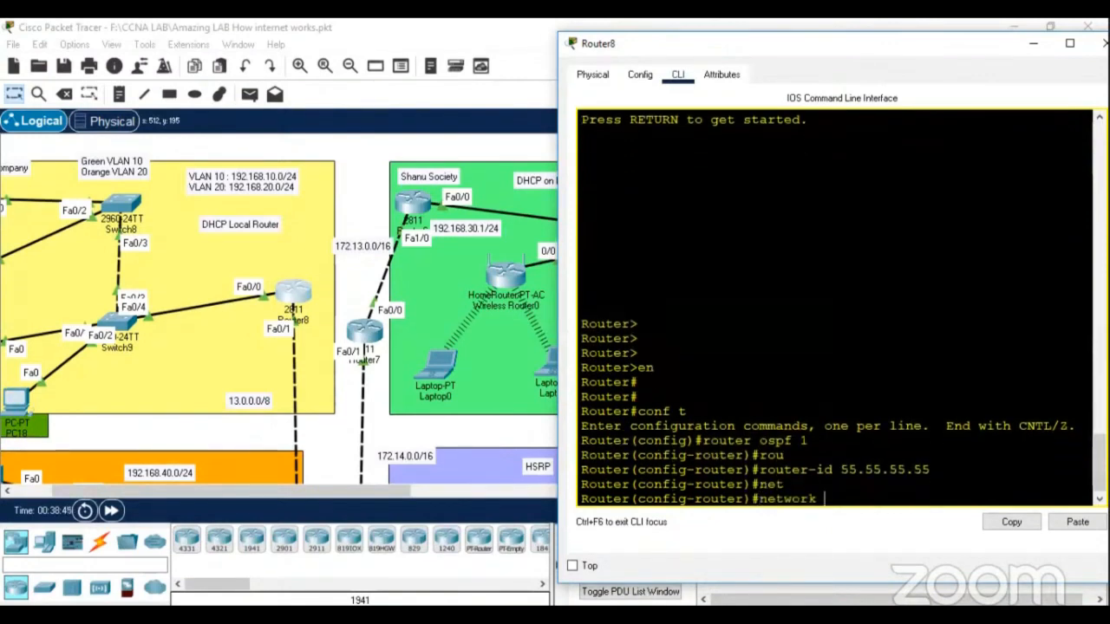
type("192.168.10.0")
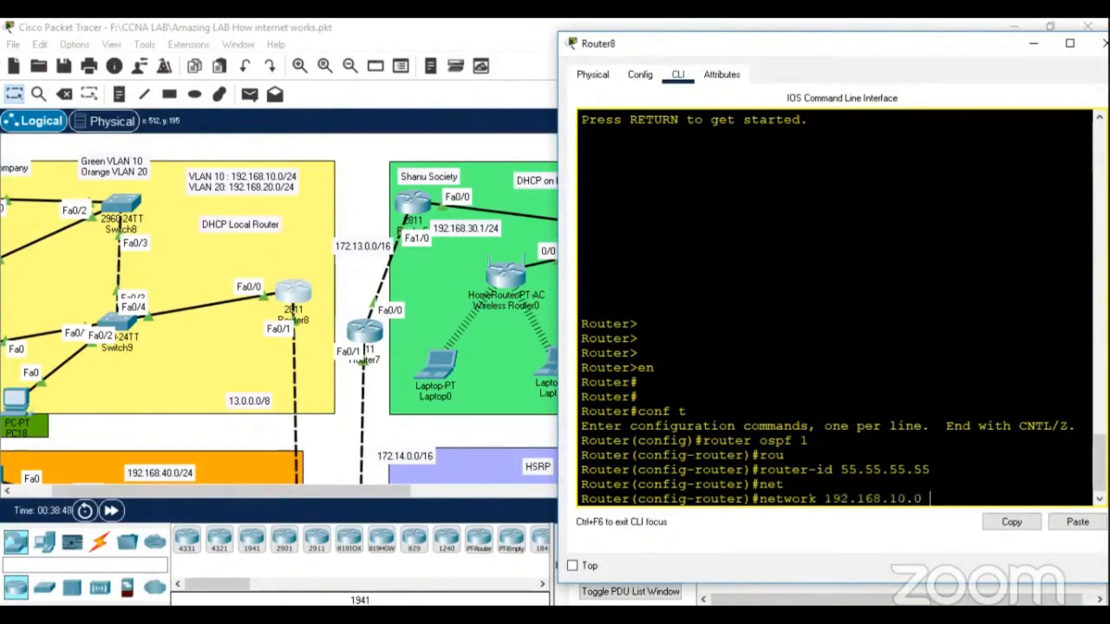
type(" 0.0.0.255 ar")
key("Tab")
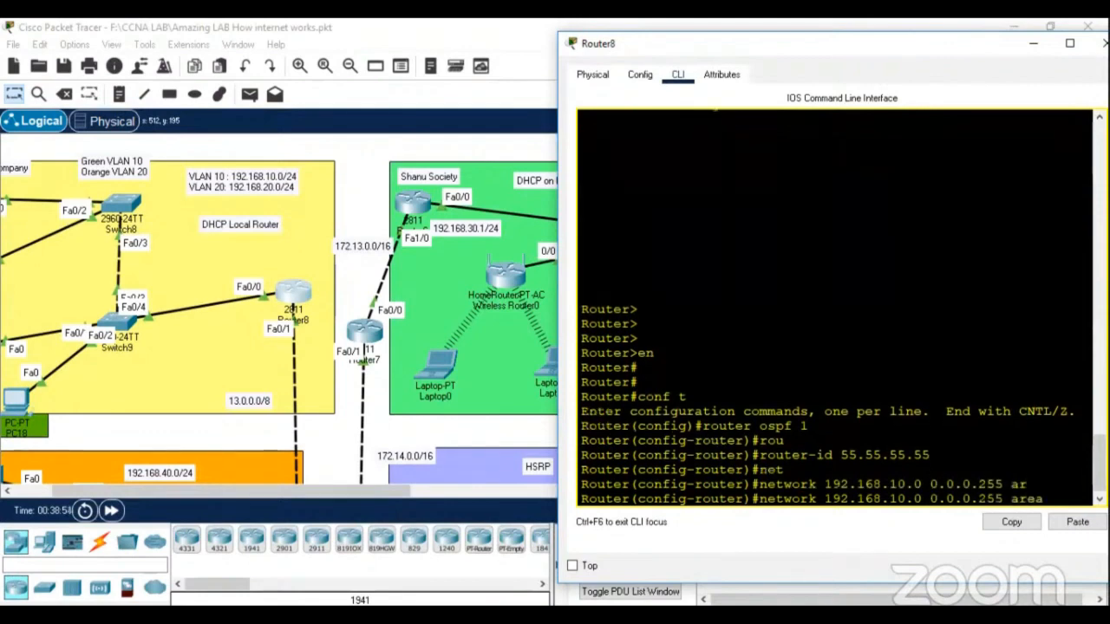
type("0")
key("Return")
Advertise network 192.168.20.0 with wildcard mask 0.0.0.255 in OSPF area 0 on Router8
type("net")
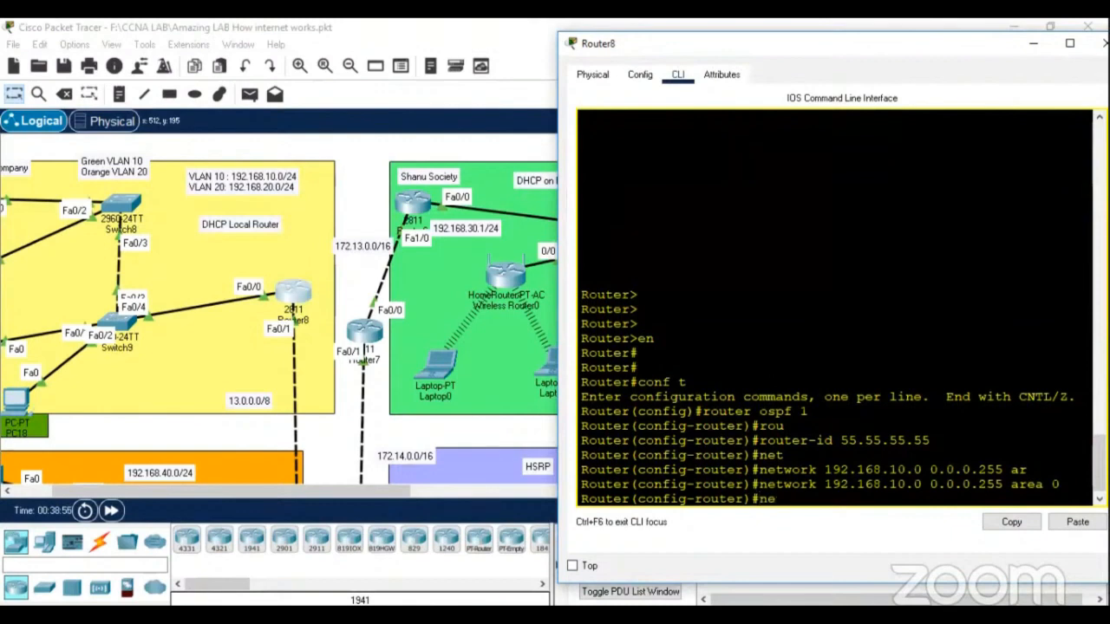
key("Tab")
type("192.168.20.0")
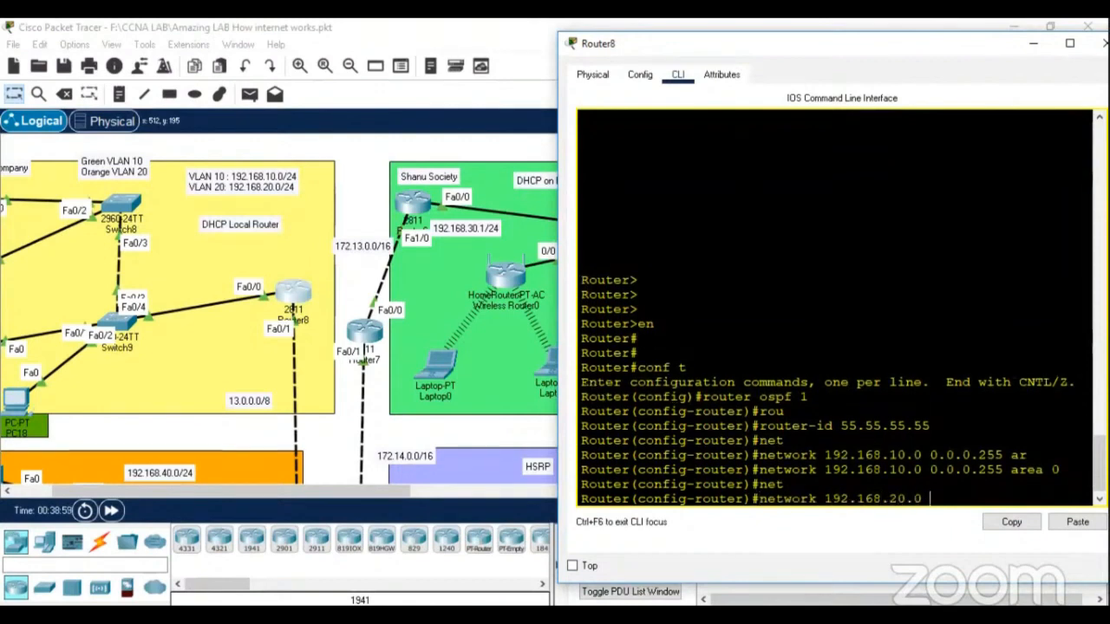
type(" 0.0.0.255 ar")
key("Tab")
type("0")
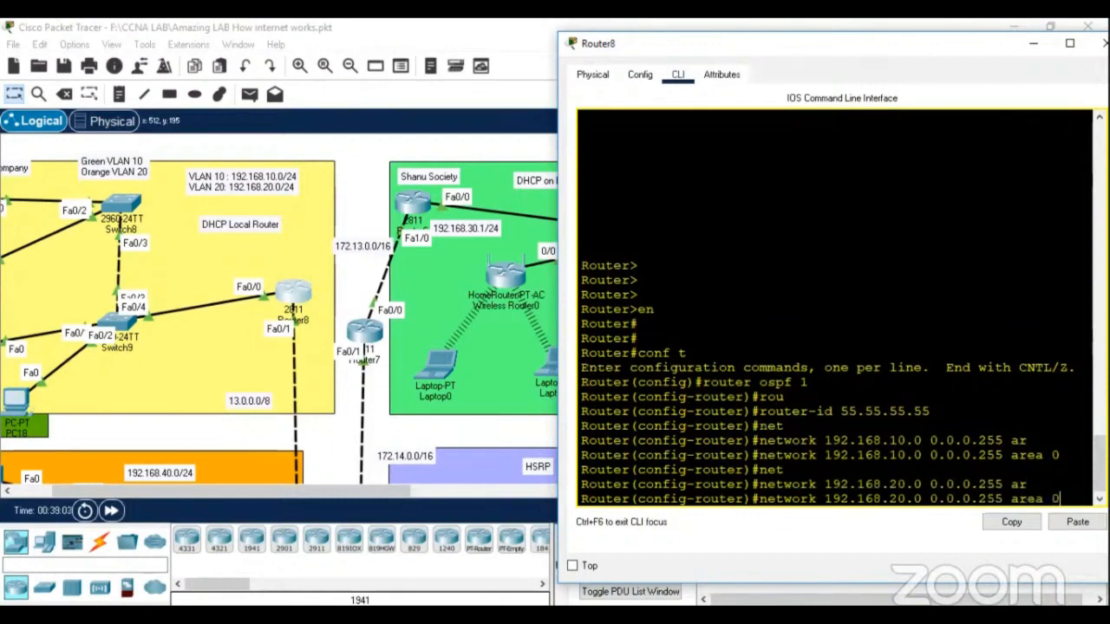
key("Return")
Advertise network 13.0.0.0 with wildcard mask 0.255.255.255 in OSPF area 0 on Router8
type("net")
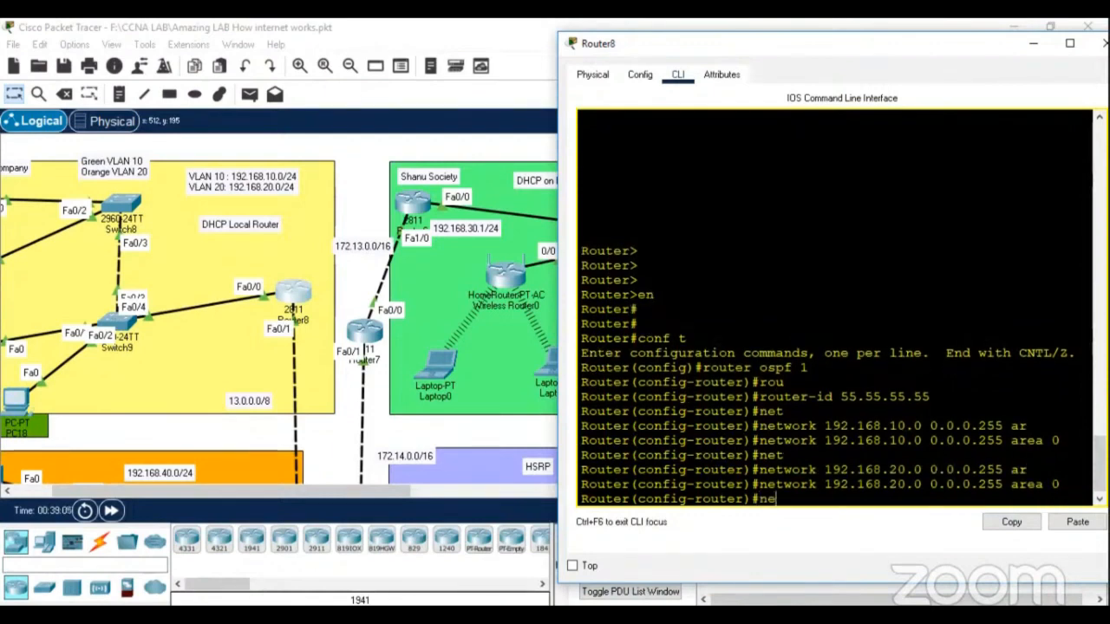
key("Tab")
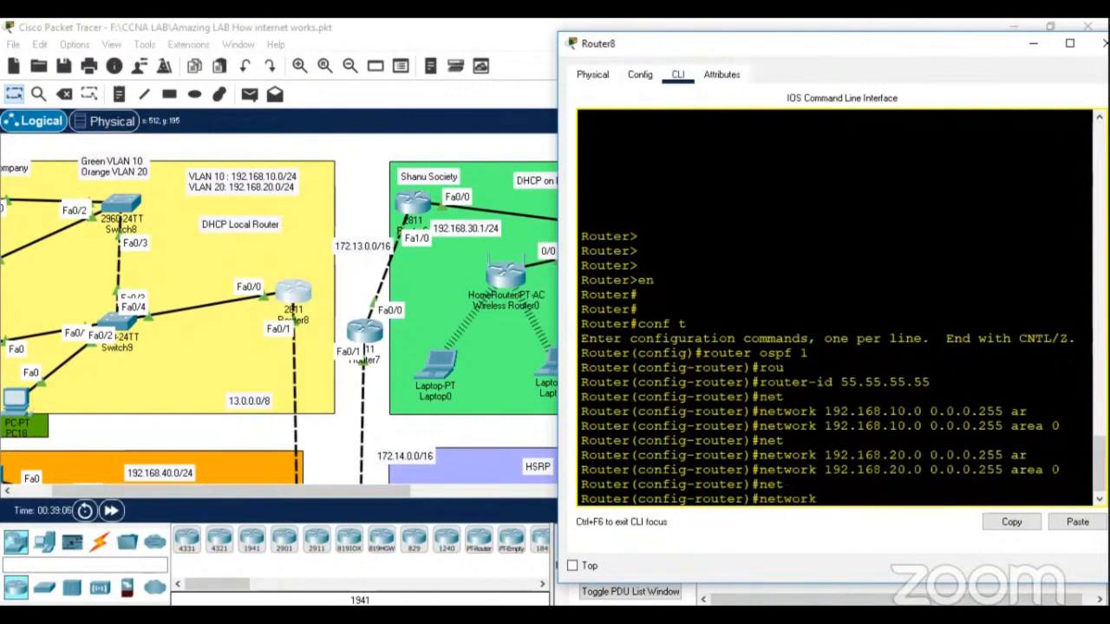
type("13.0.0.0 0.255")
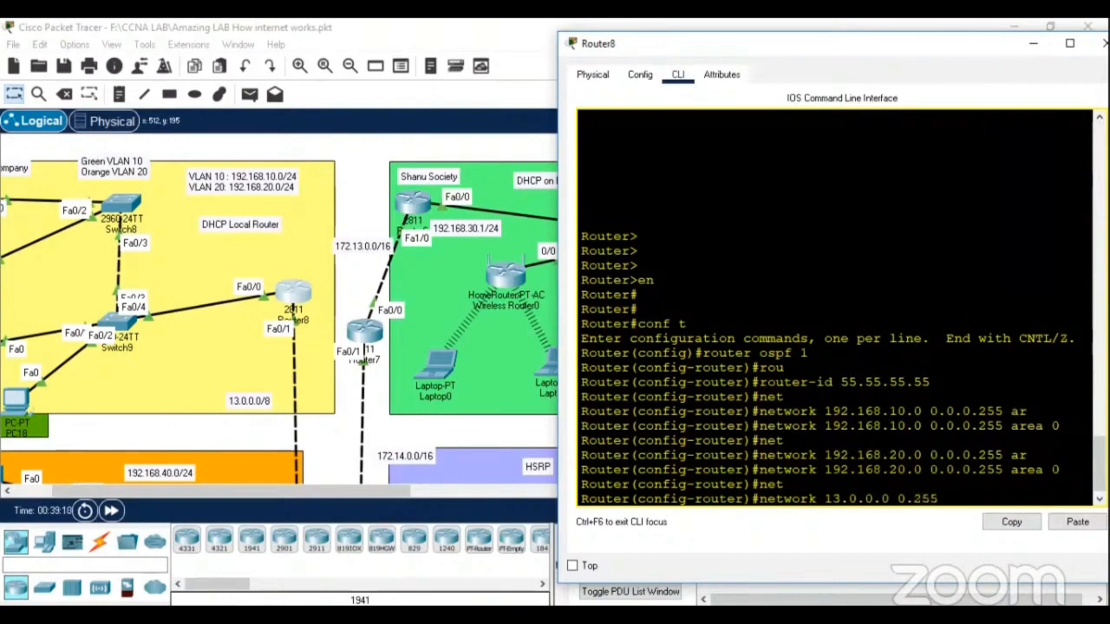
type(".255.255 ar")
key("Tab")
type("0")
key("Return")
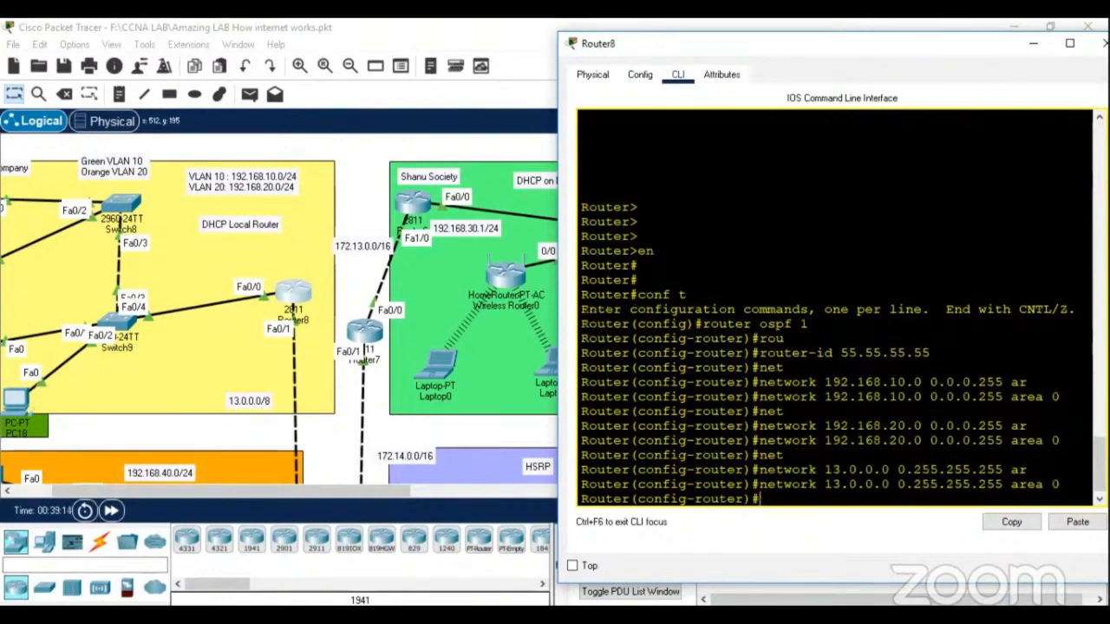
End configuration mode on Router8, save its configuration with the write command and close its window
type("end")
key("Return")
key("Return")
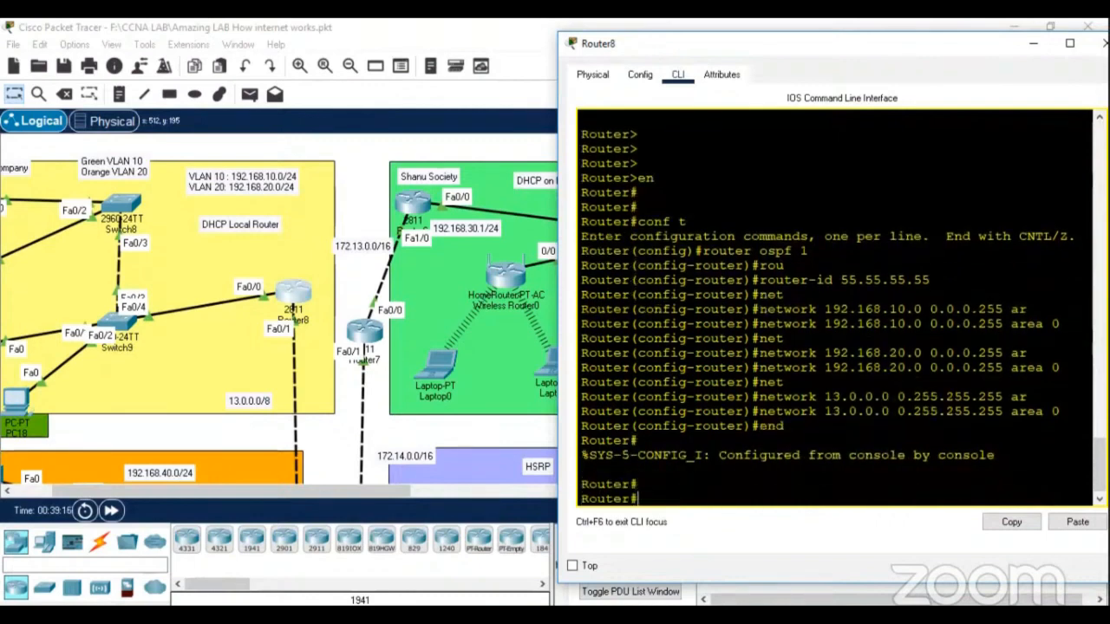
type("wri")
key("Tab")
key("Return")
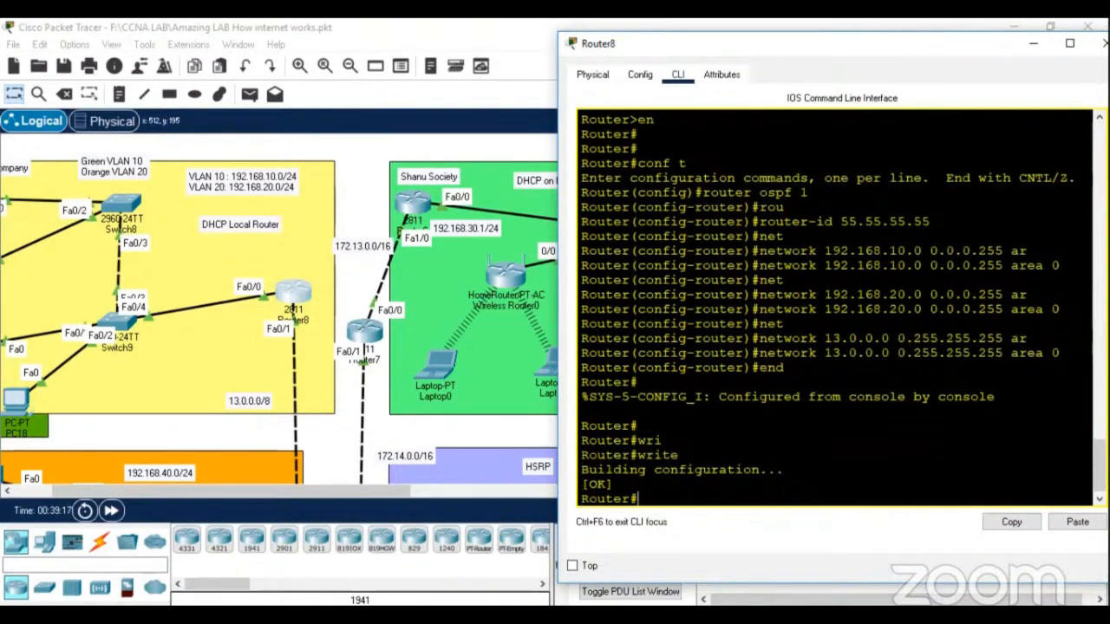
left_click_drag(968, 46, 736, 62)
left_click(876, 60)
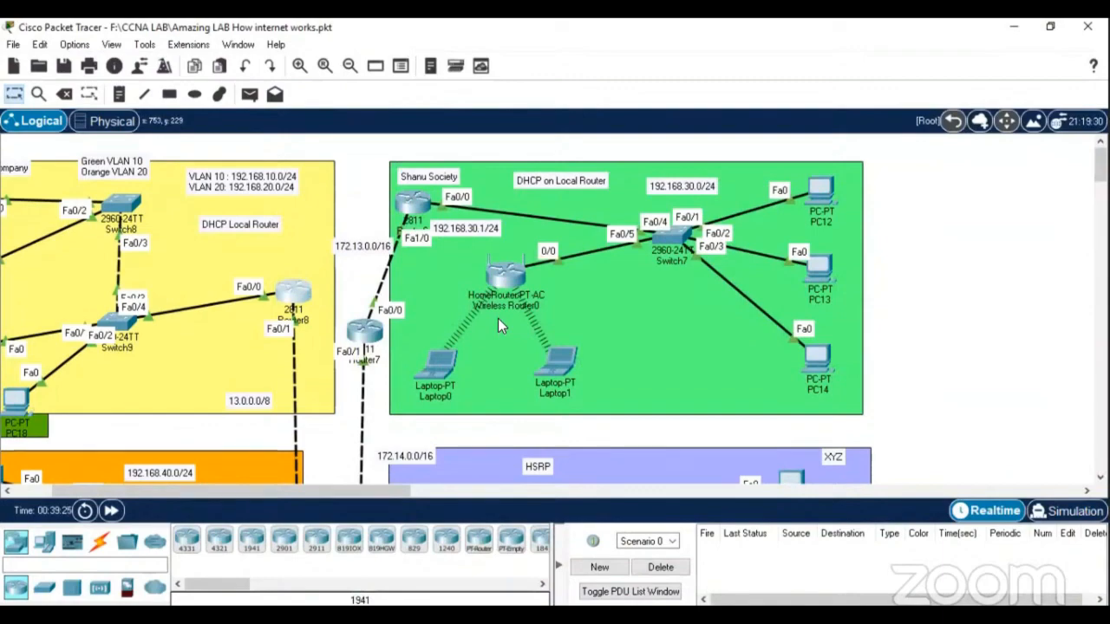
Change the EIGRP note in the ISP 2 Class B area to read EIGRP 1
scroll(497, 318, "down", 5)
scroll(513, 327, "down", 5)
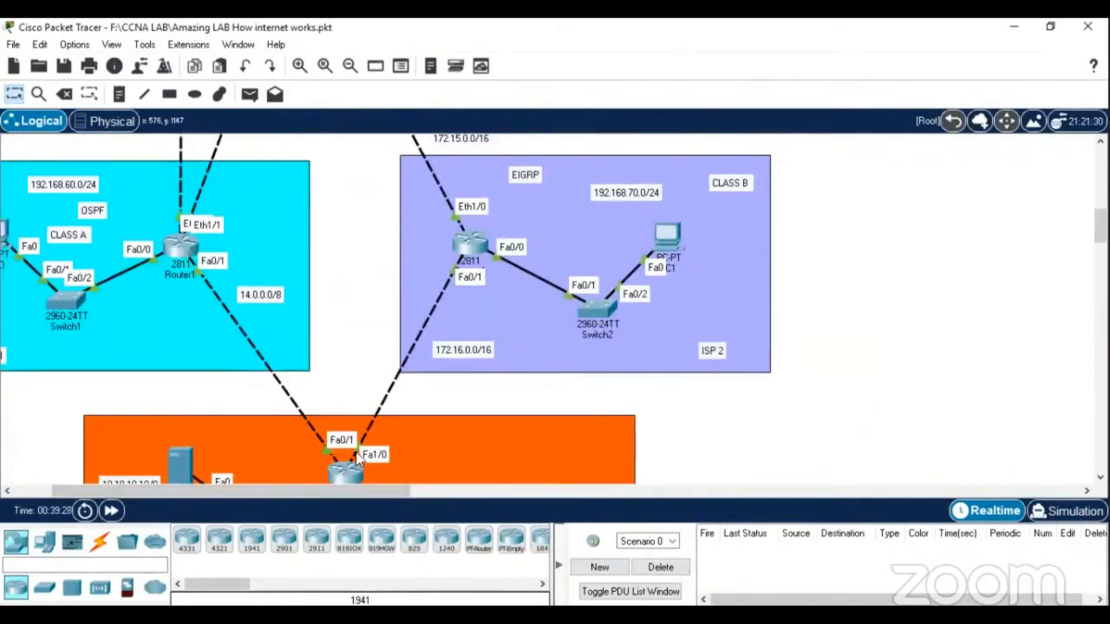
double_click(533, 174)
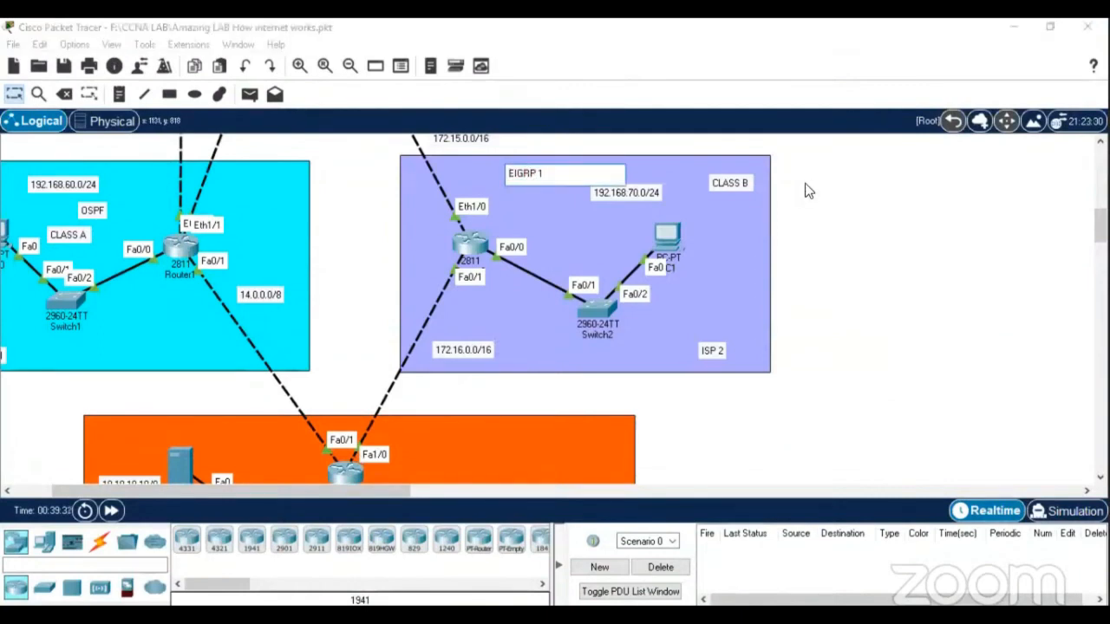
left_click(598, 216)
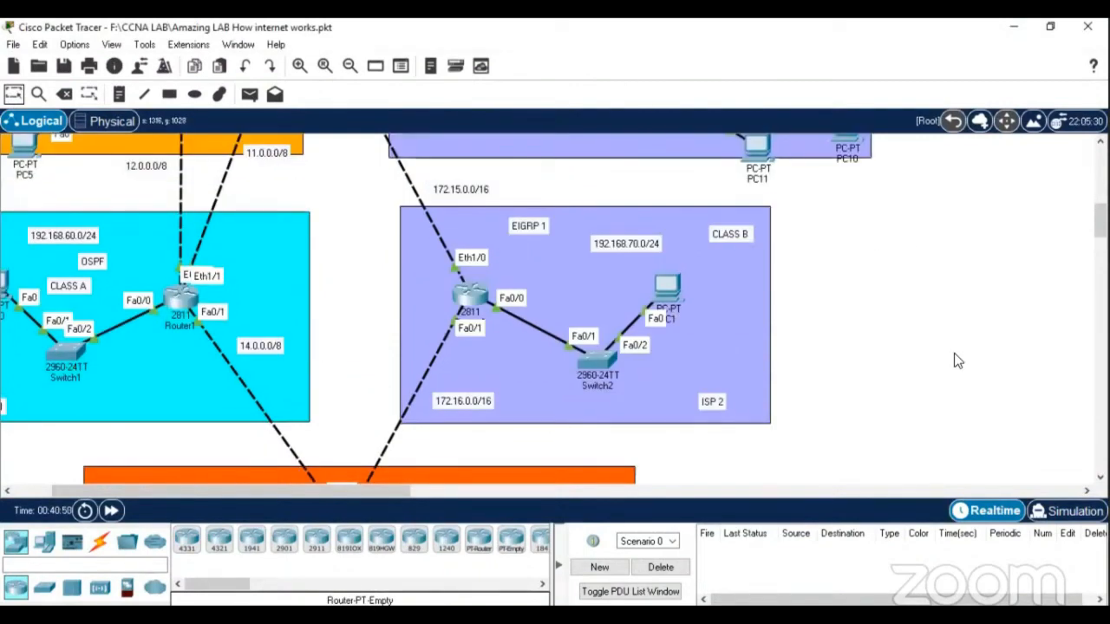
Open Router2's command line and arrange its widened window beside the ISP 2 part of the topology
left_click(472, 297)
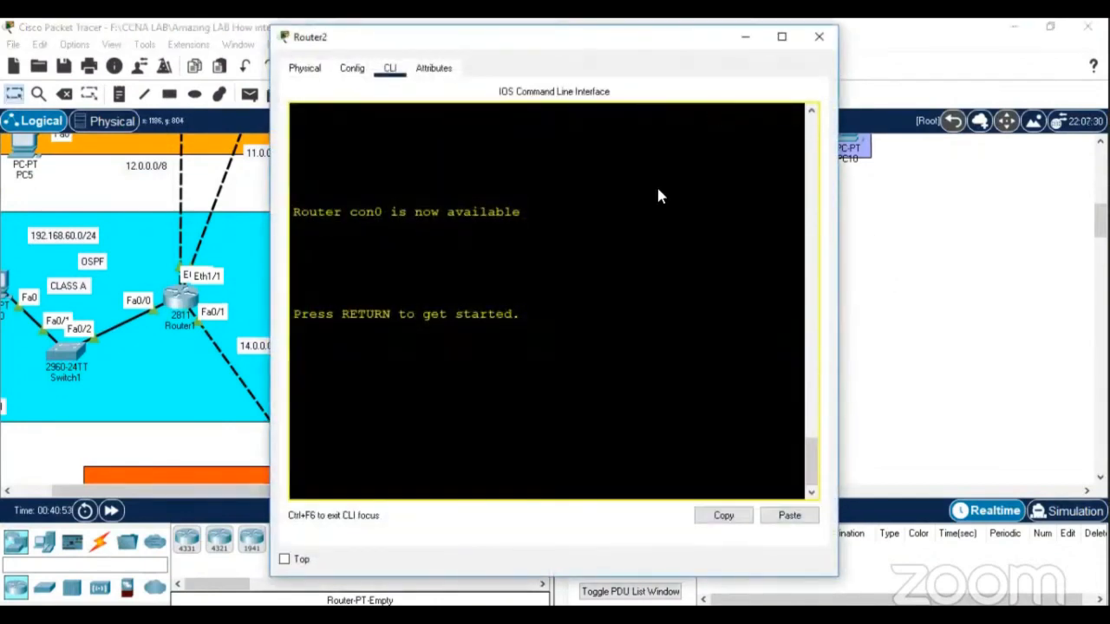
left_click_drag(656, 37, 953, 44)
left_click(347, 494)
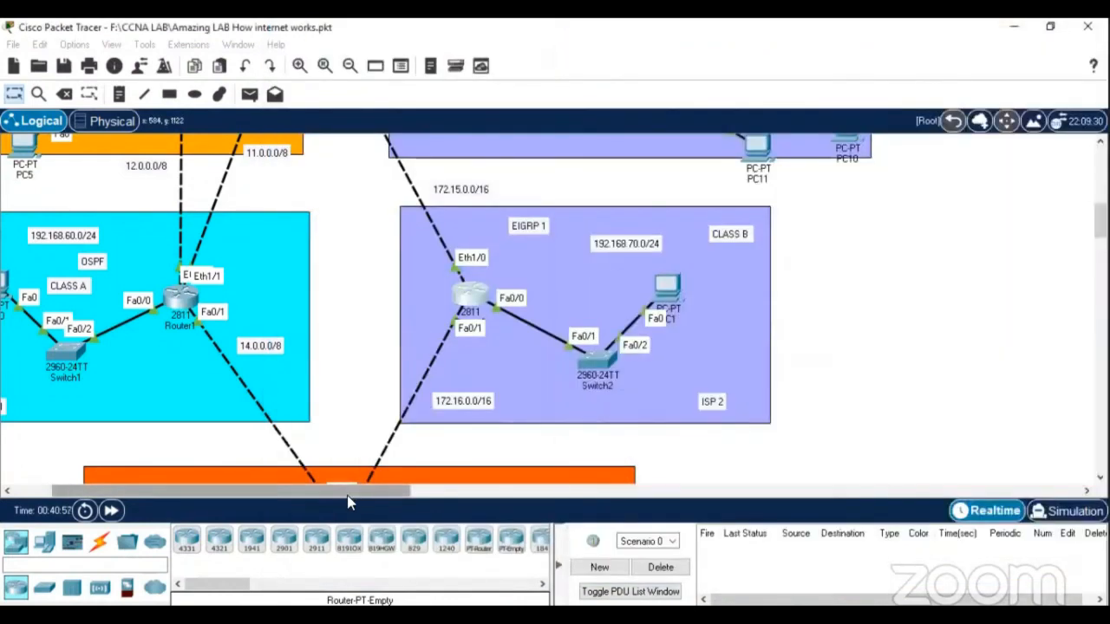
left_click_drag(346, 502, 451, 494)
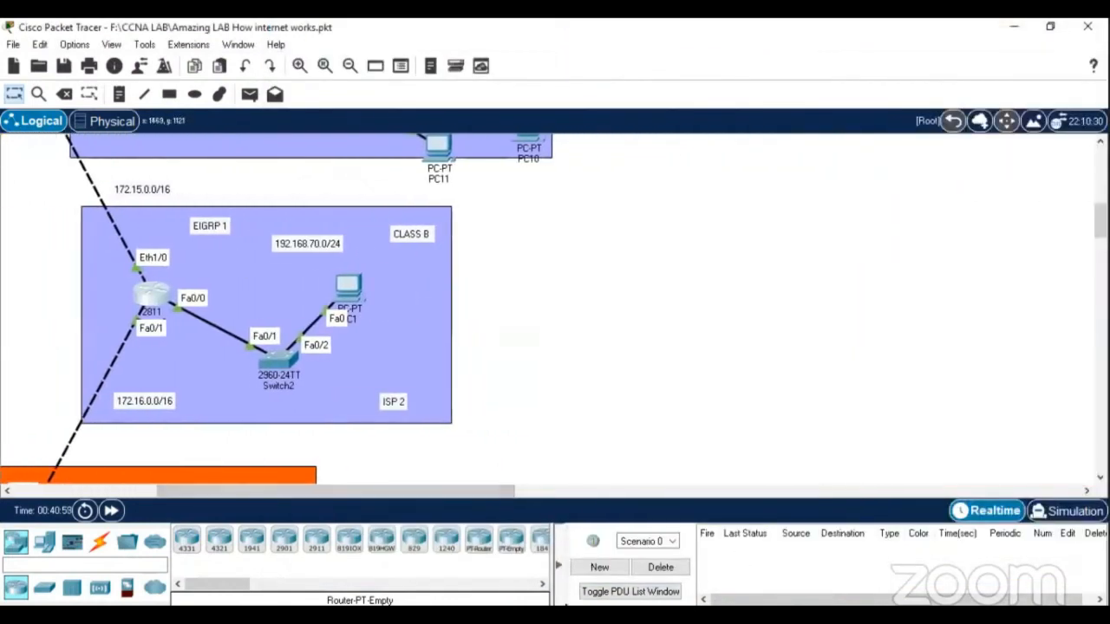
left_click(590, 617)
left_click(650, 555)
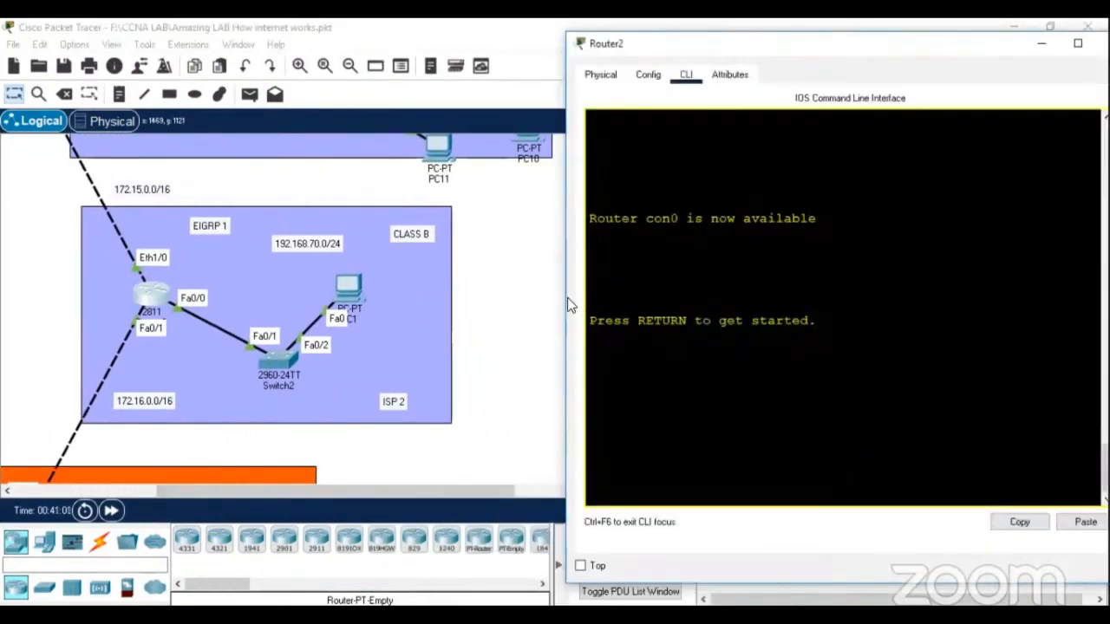
left_click_drag(564, 296, 371, 295)
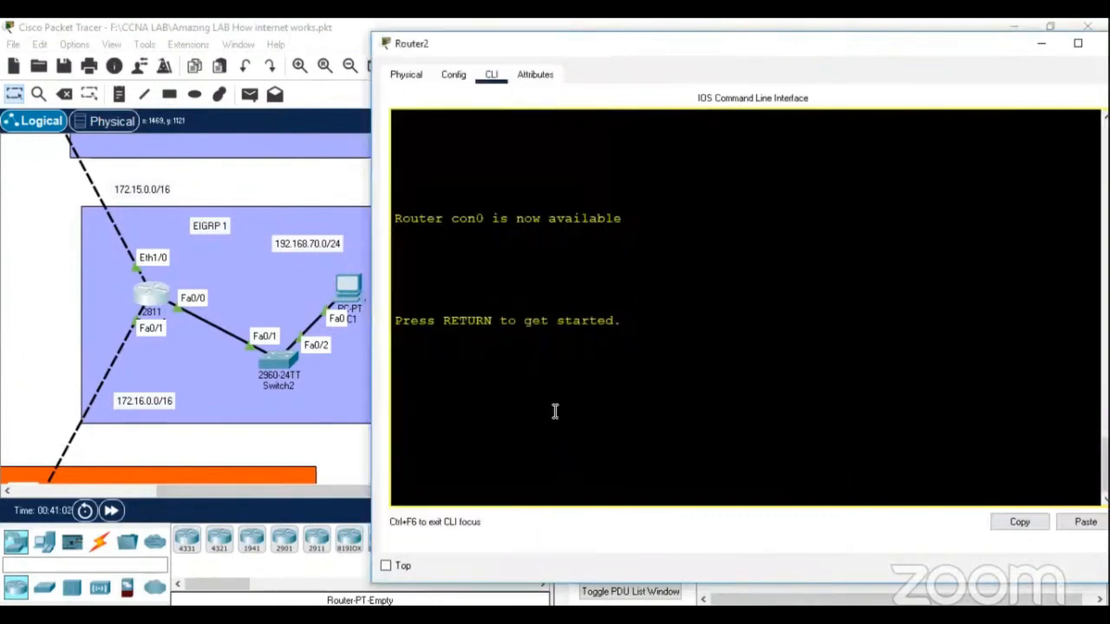
Enter privileged mode and global configuration mode on Router2
key("Return")
key("Return")
type("en")
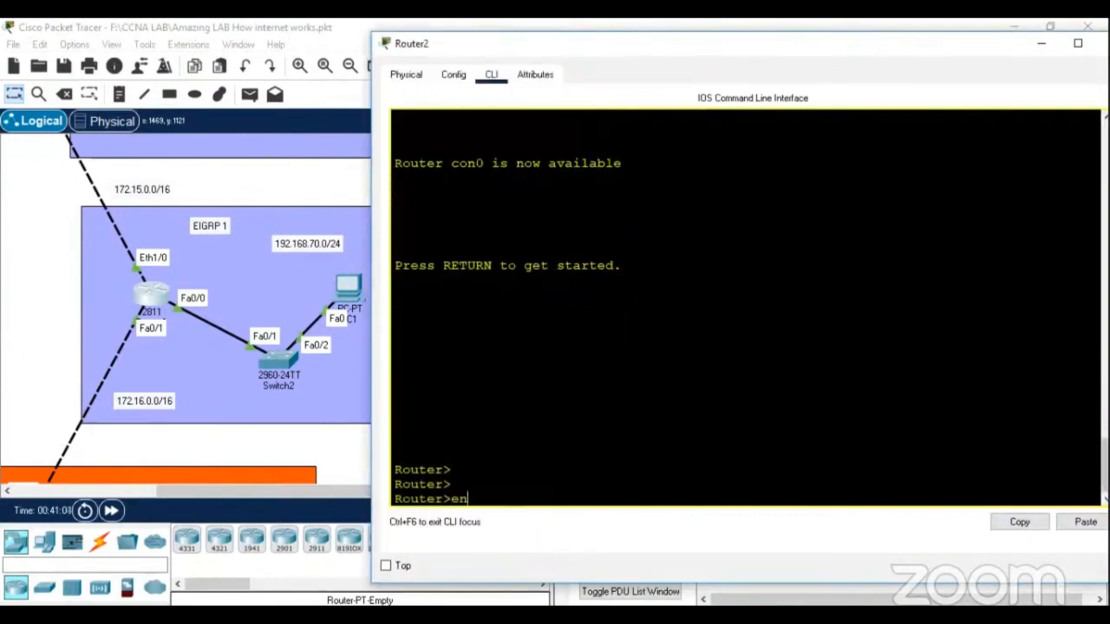
key("Return")
key("Return")
type("conf t")
key("Return")
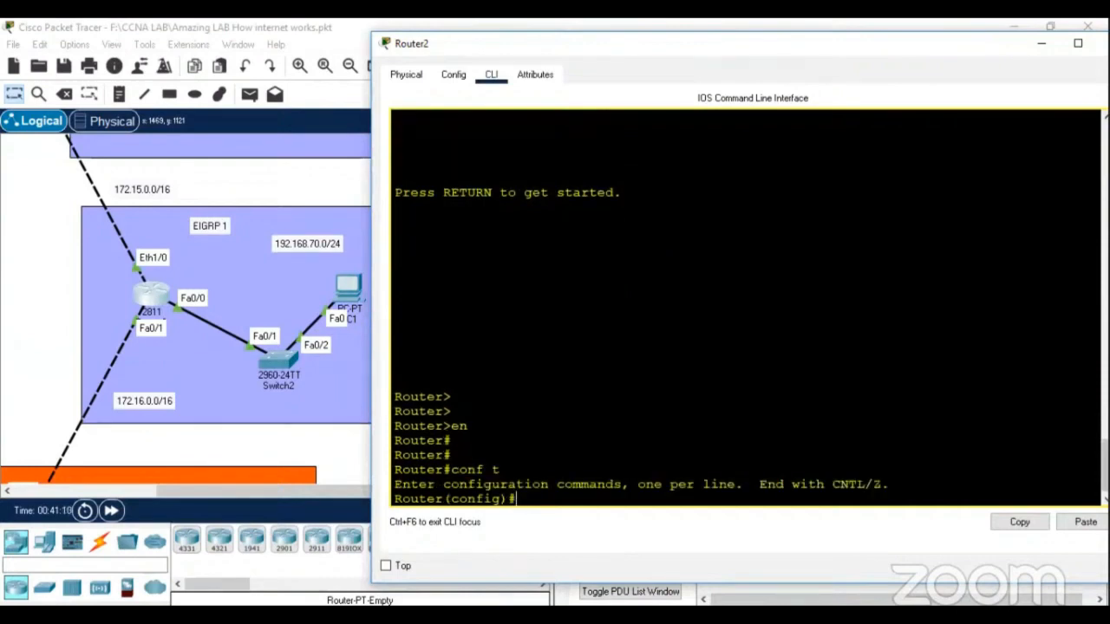
Start EIGRP process 1 on Router2 and disable automatic summarization
type("router ei")
type("grp 1")
key("Return")
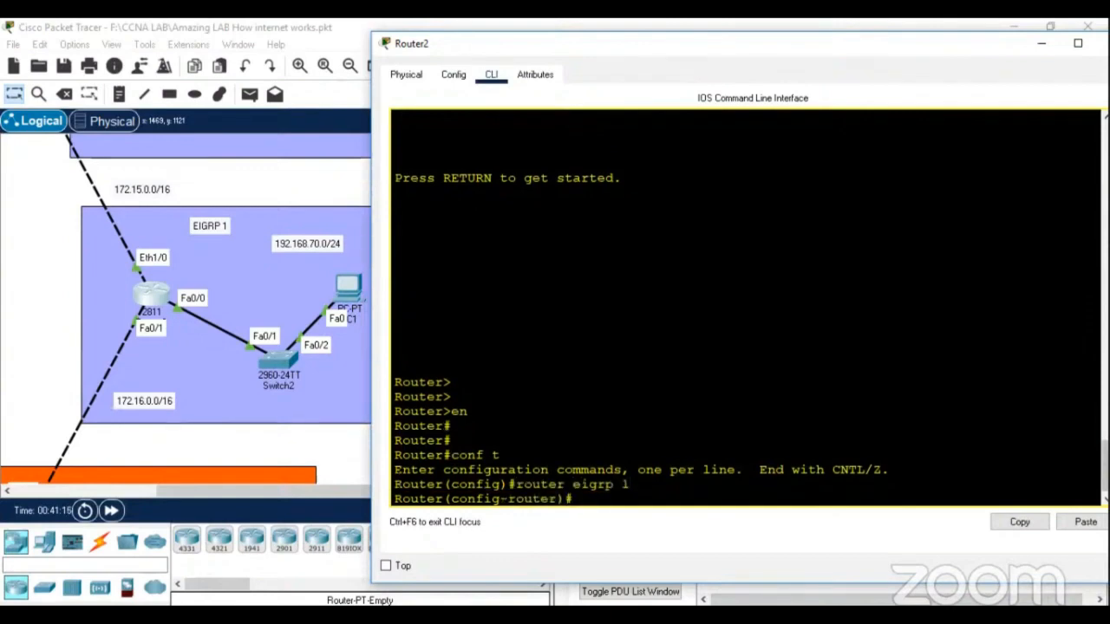
type("no au")
key("Tab")
key("Return")
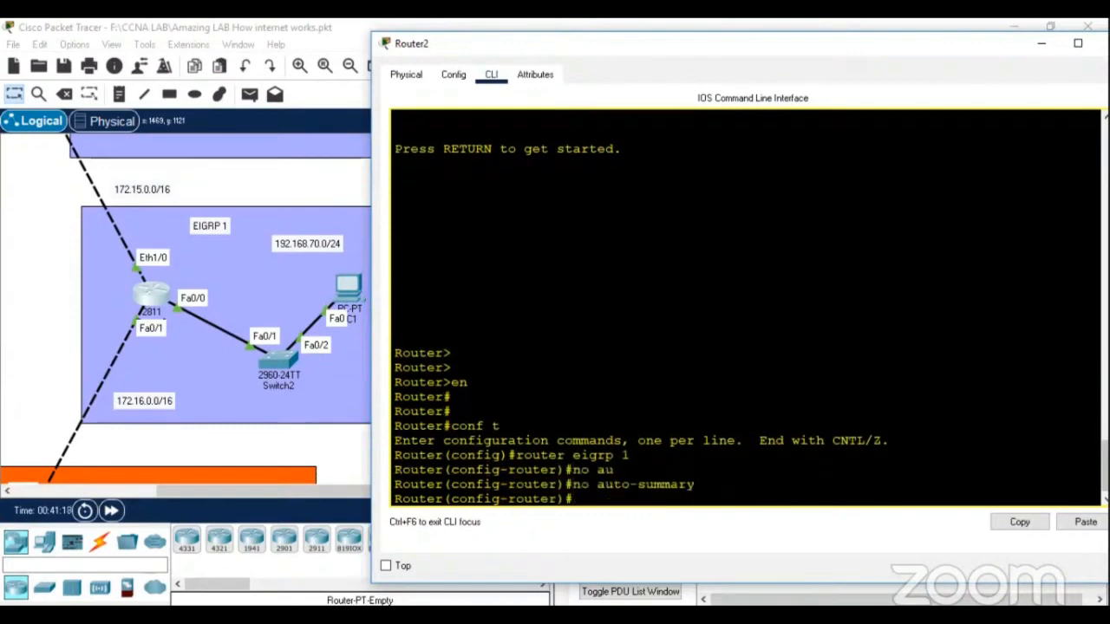
Advertise network 172.15.0.0 in Router2's EIGRP 1 process
type("net")
key("Tab")
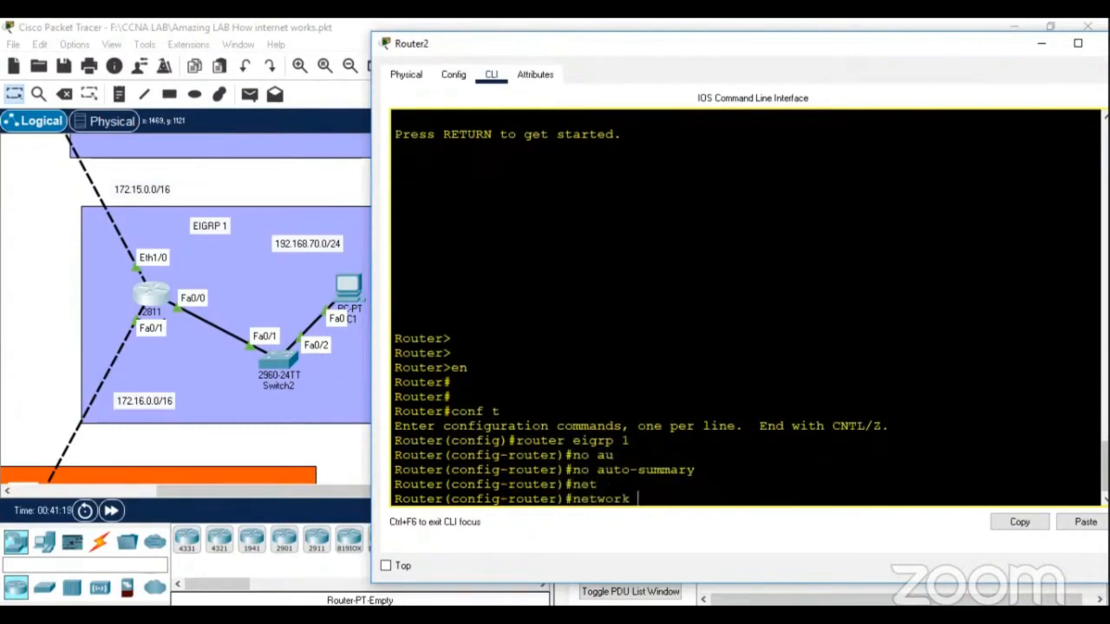
type("172.165")
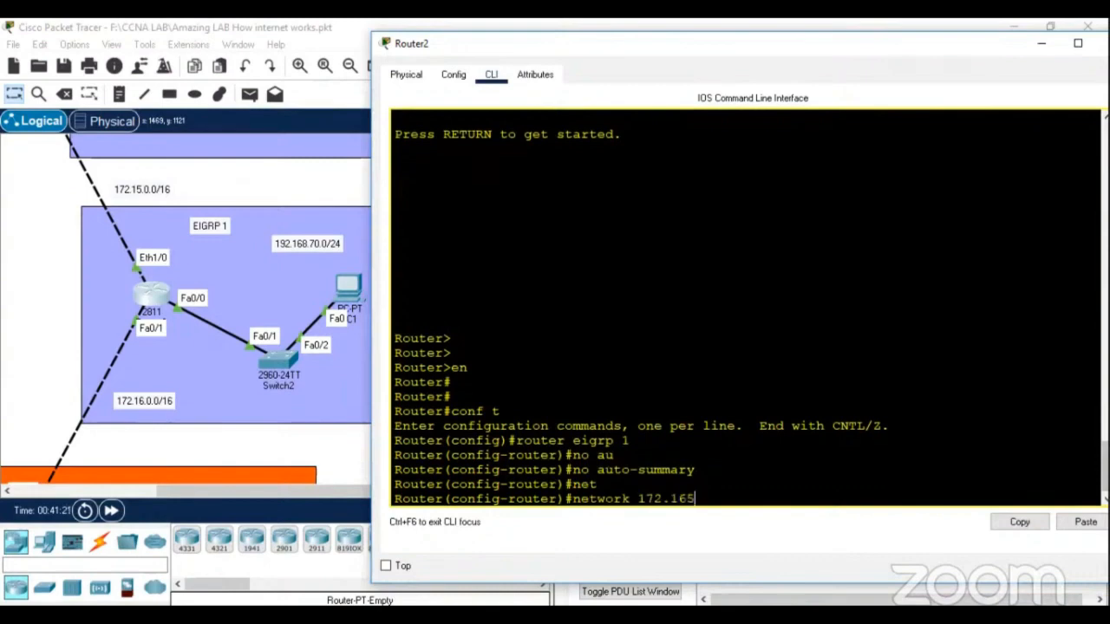
key("BackSpace")
key("BackSpace")
type("5.0.0")
key("Return")
Advertise networks 172.16.0.0 and 192.168.70.0 in Router2's EIGRP 1 process
type("net")
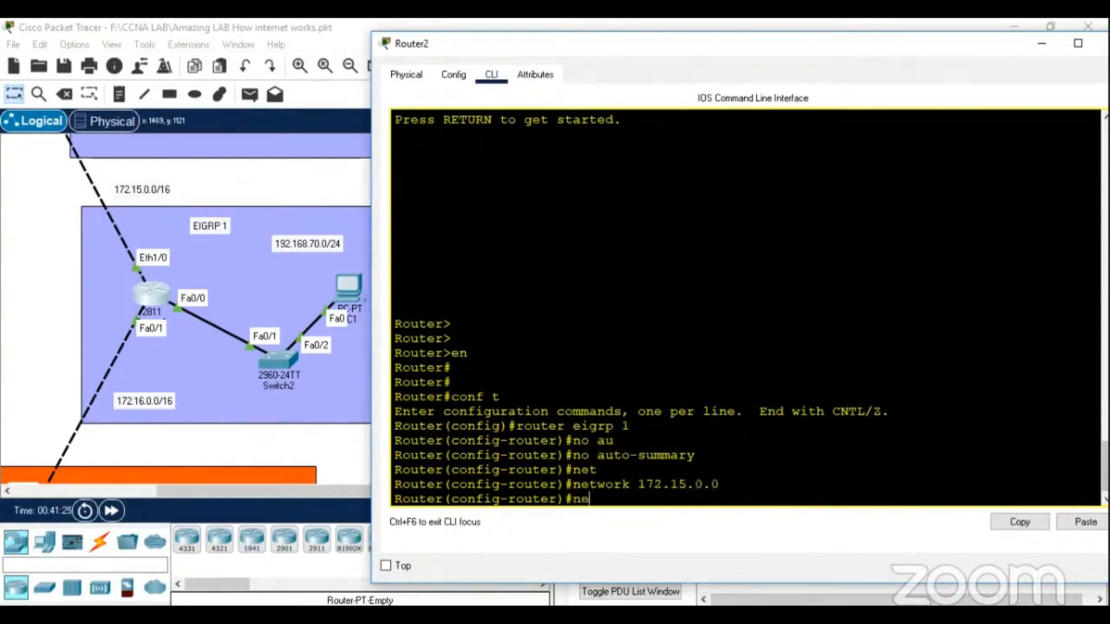
key("Tab")
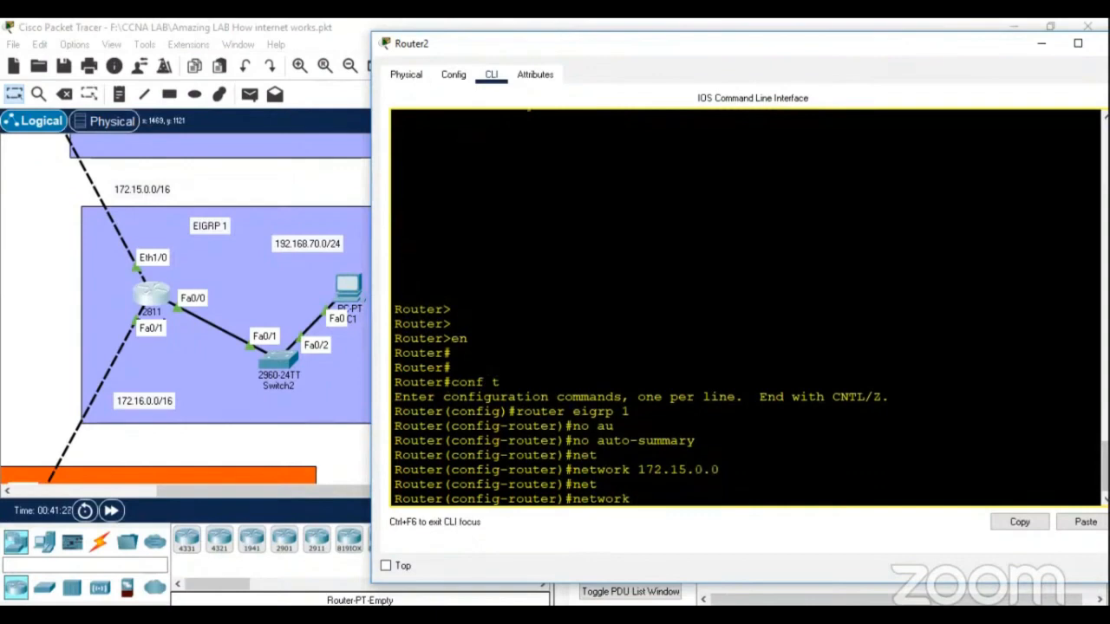
type("172.16.0.0")
key("Return")
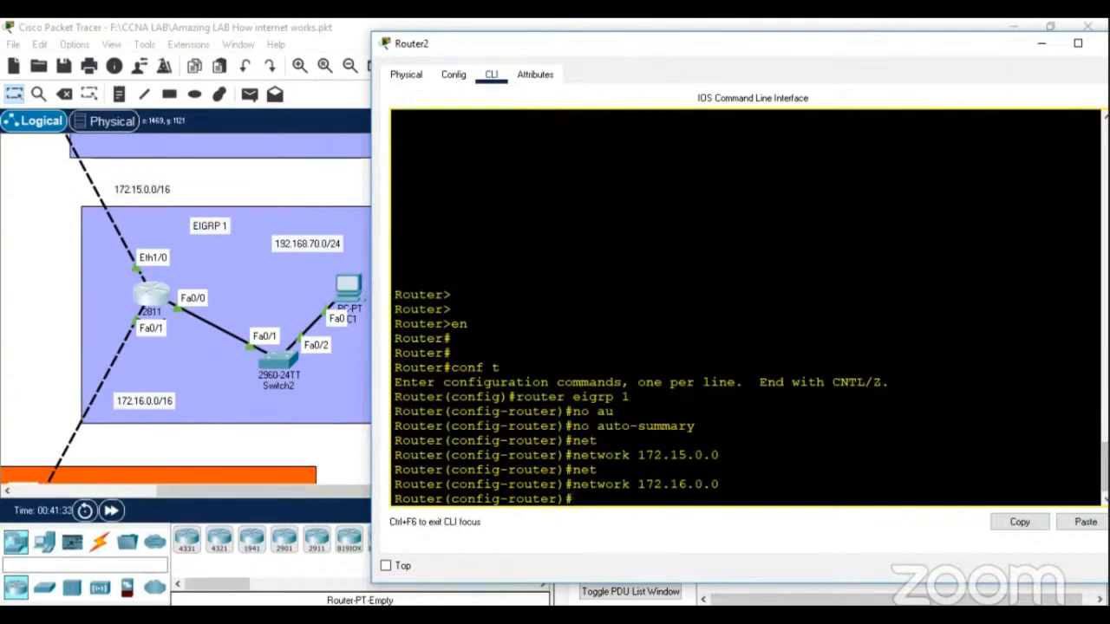
type("net")
key("Tab")
type("192.16")
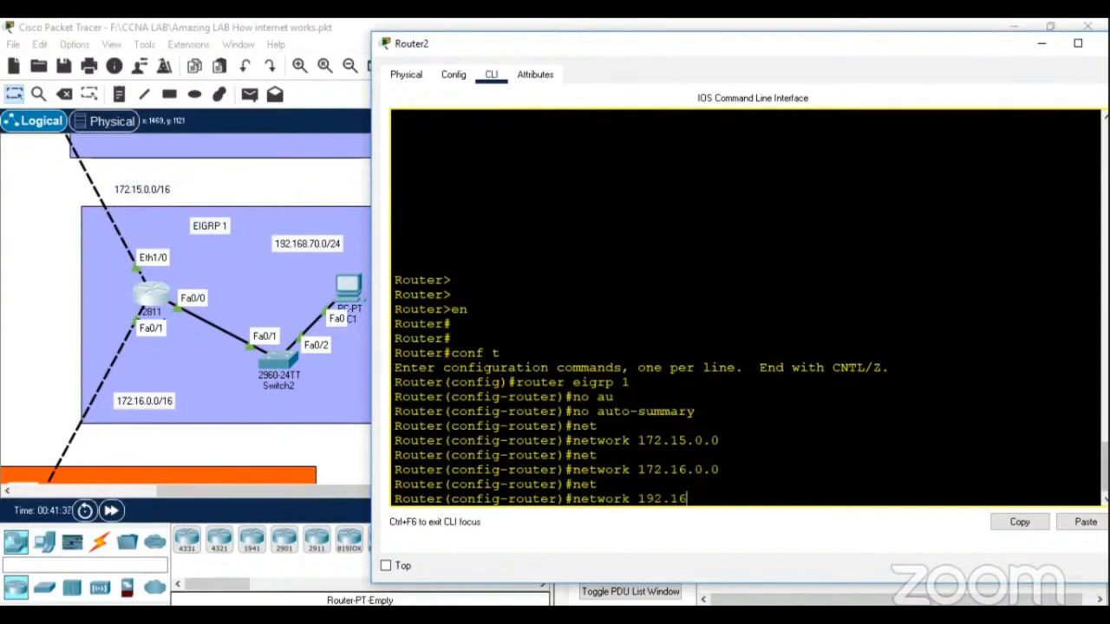
type("8.70.0")
key("Return")
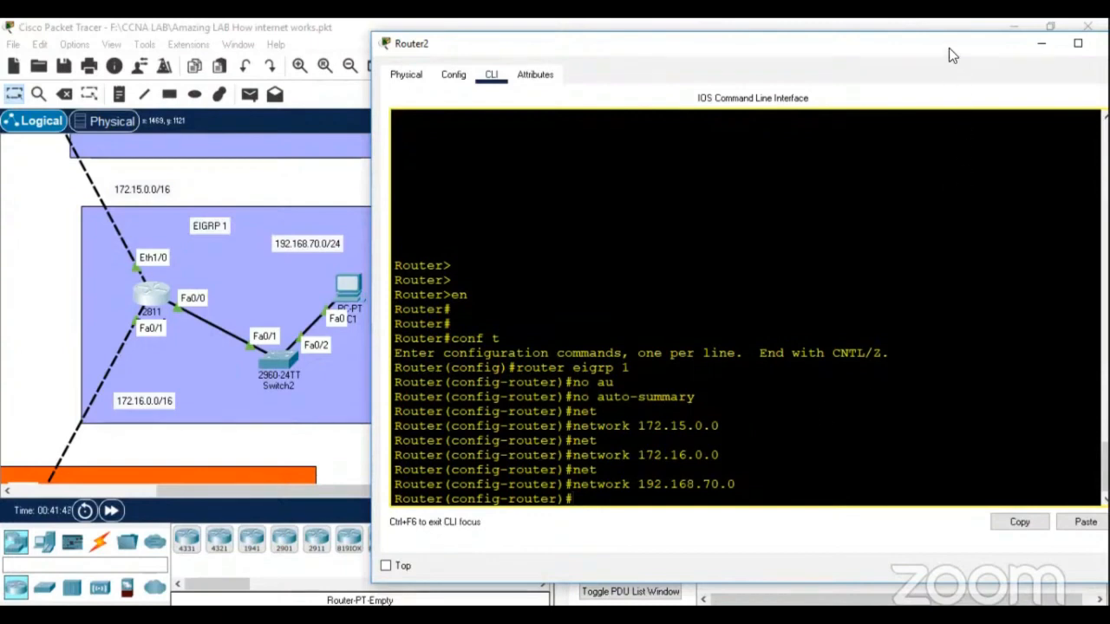
End configuration mode on Router2, save its configuration with the write command and close its window
left_click_drag(948, 48, 823, 116)
type("end")
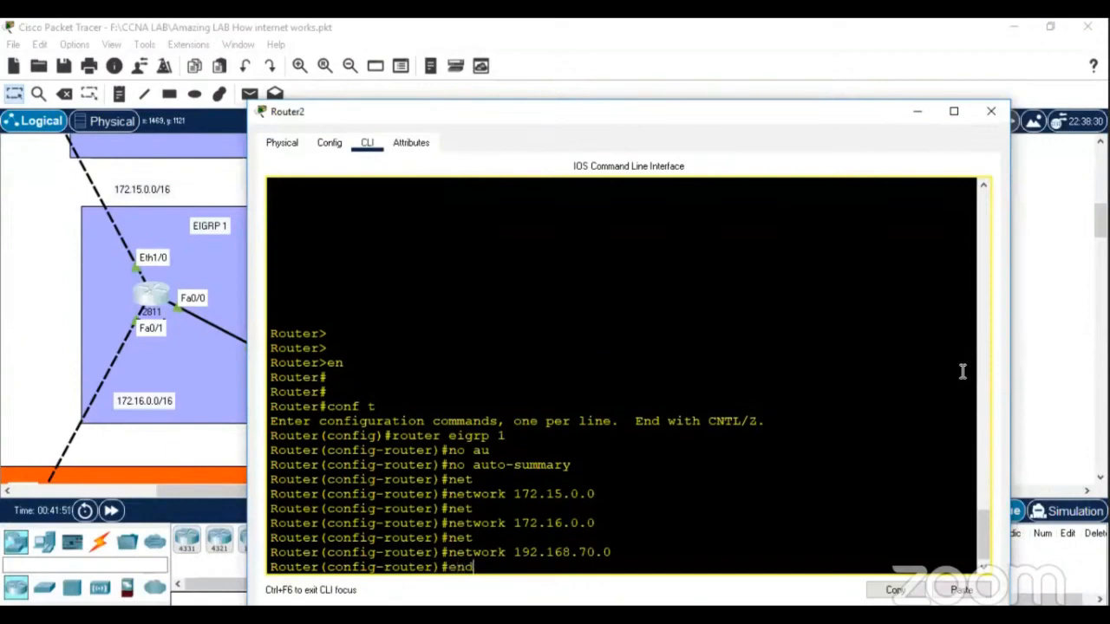
key("Return")
type("wri")
key("Tab")
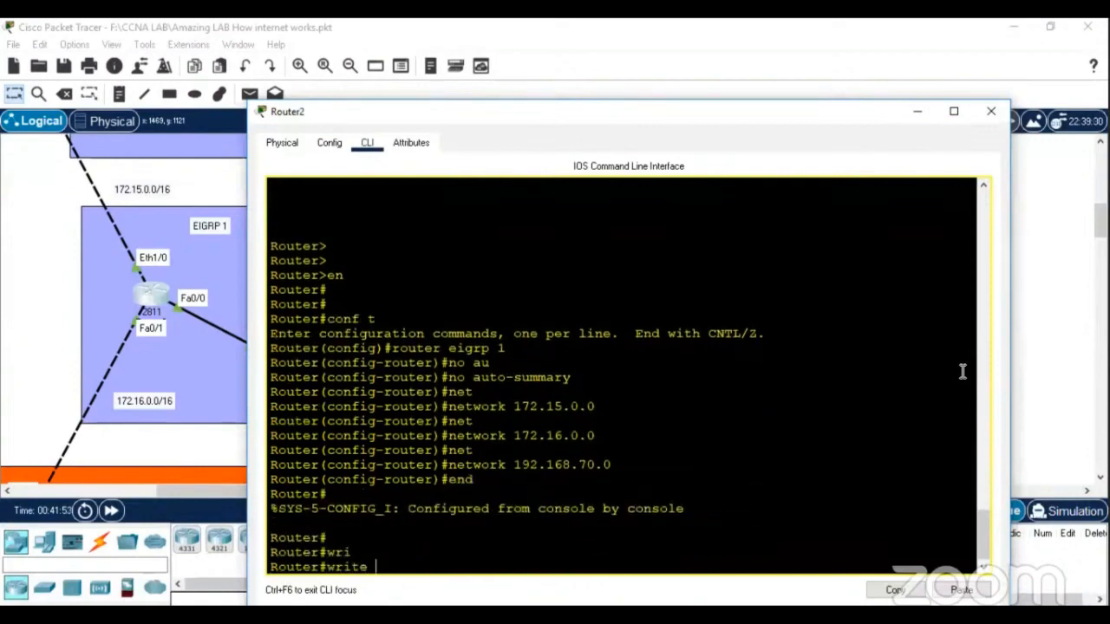
key("Return")
left_click(989, 113)
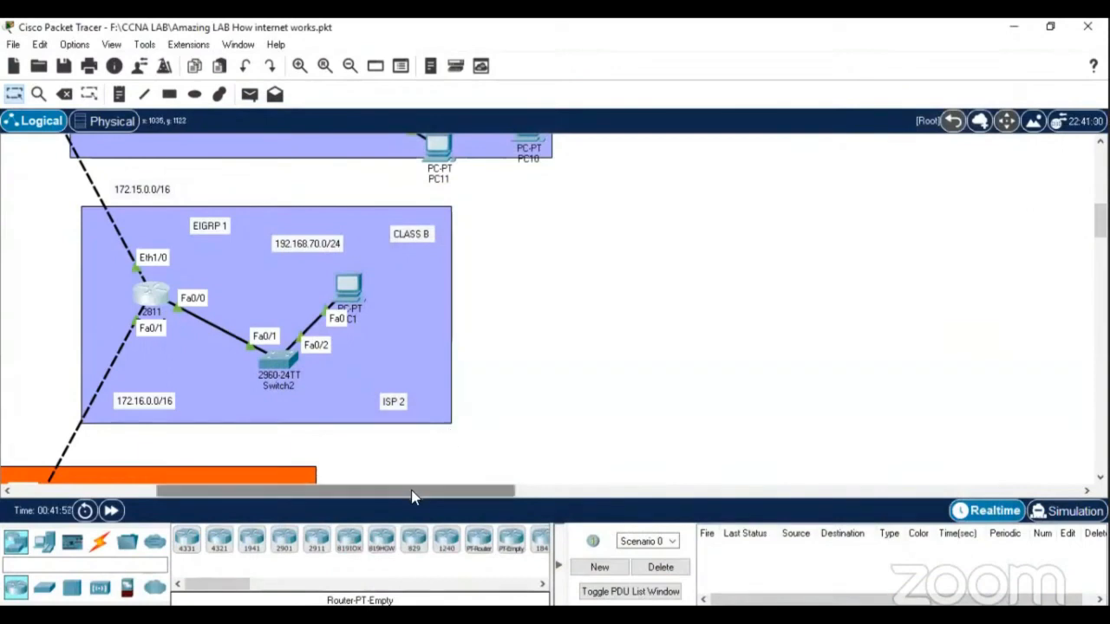
Open the ISP 2 R2 router's command line and place its window beside the XYZ part of the topology
left_click_drag(411, 490, 372, 510)
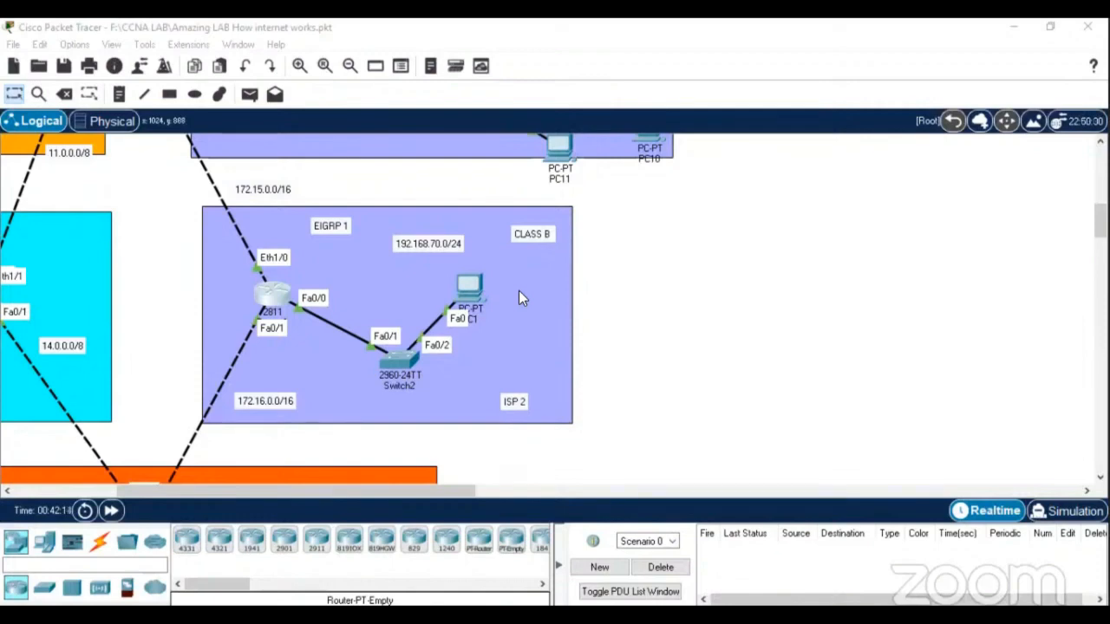
scroll(563, 342, "up", 1)
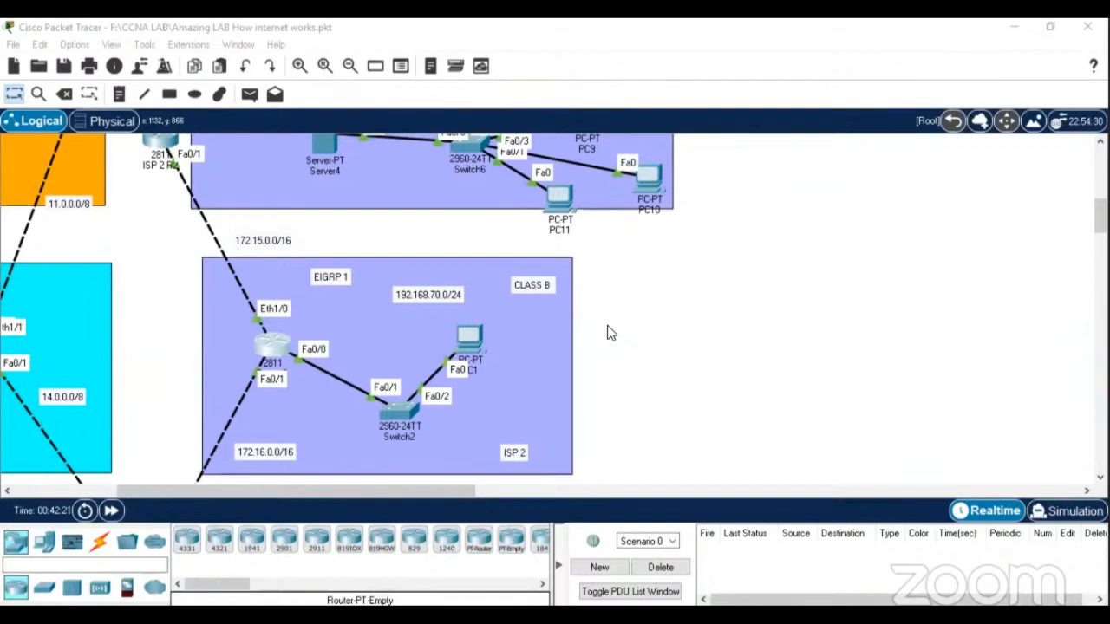
scroll(607, 325, "up", 3)
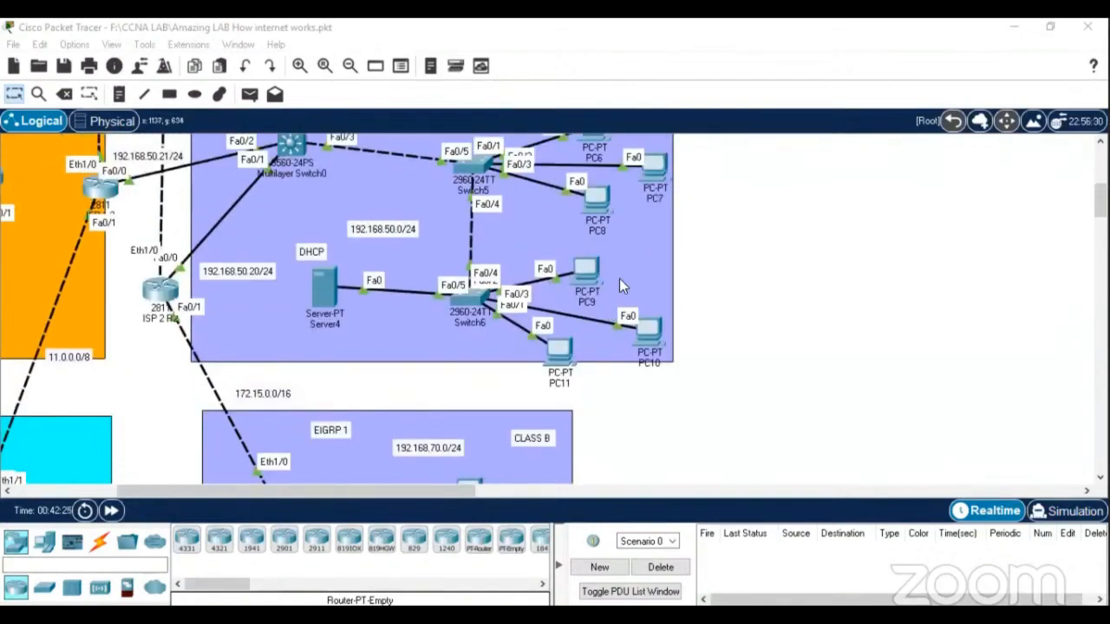
scroll(381, 373, "up", 2)
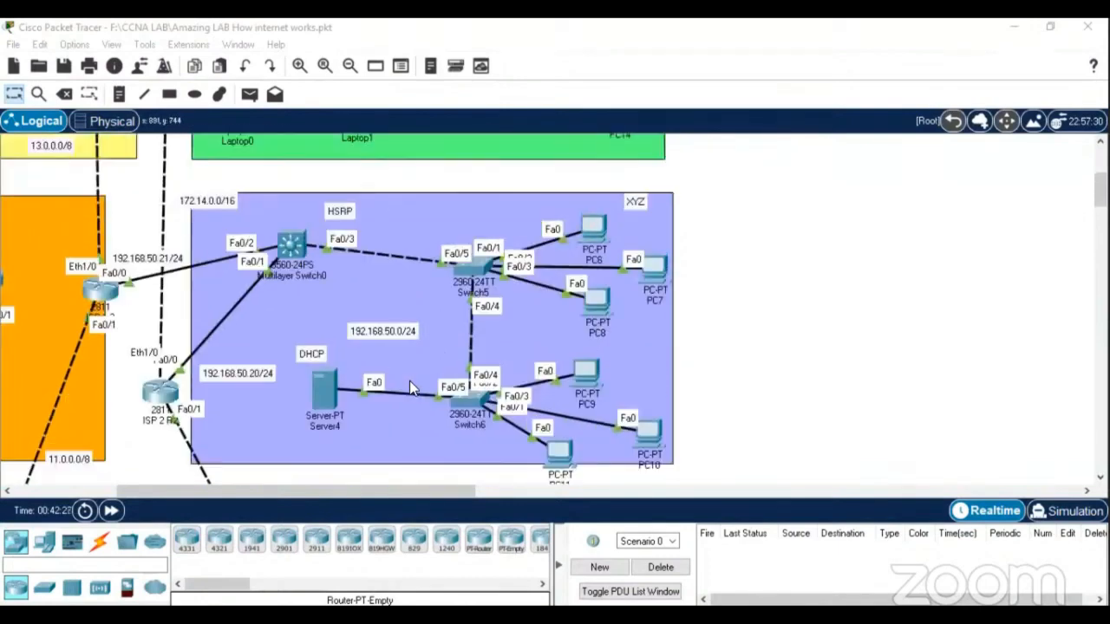
scroll(303, 400, "down", 1)
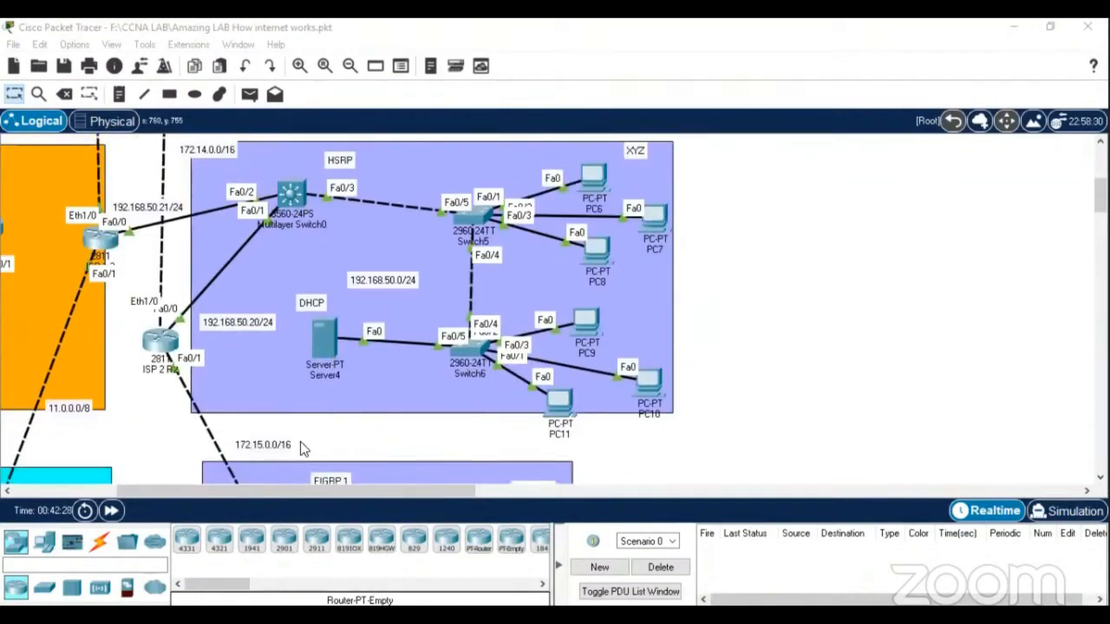
left_click(160, 340)
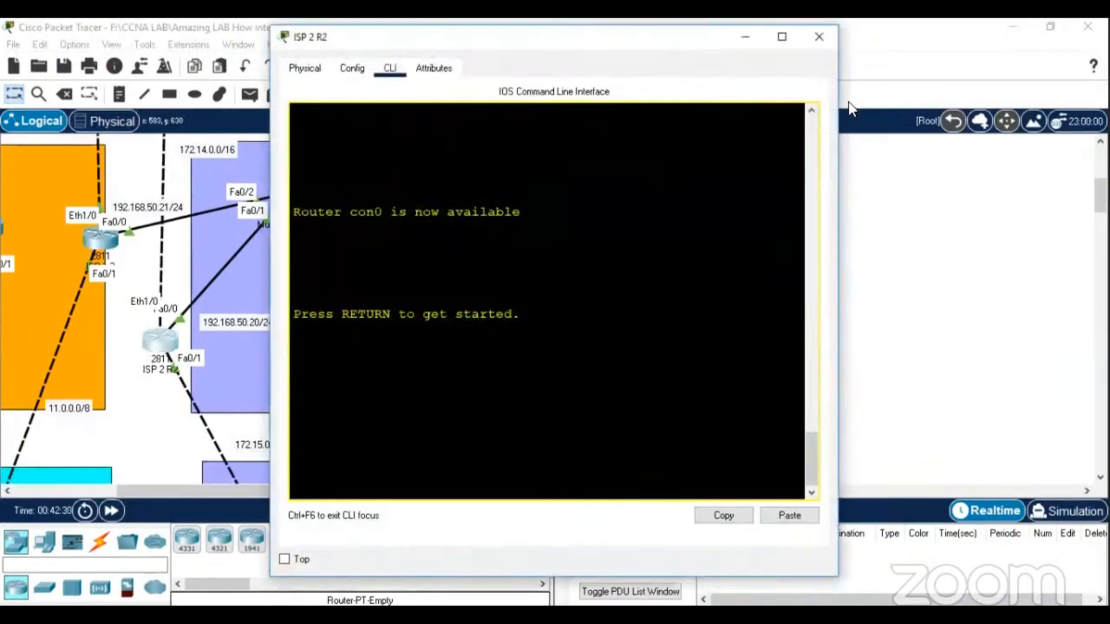
left_click_drag(658, 49, 878, 69)
key("Return")
key("Return")
key("Return")
key("Return")
key("Return")
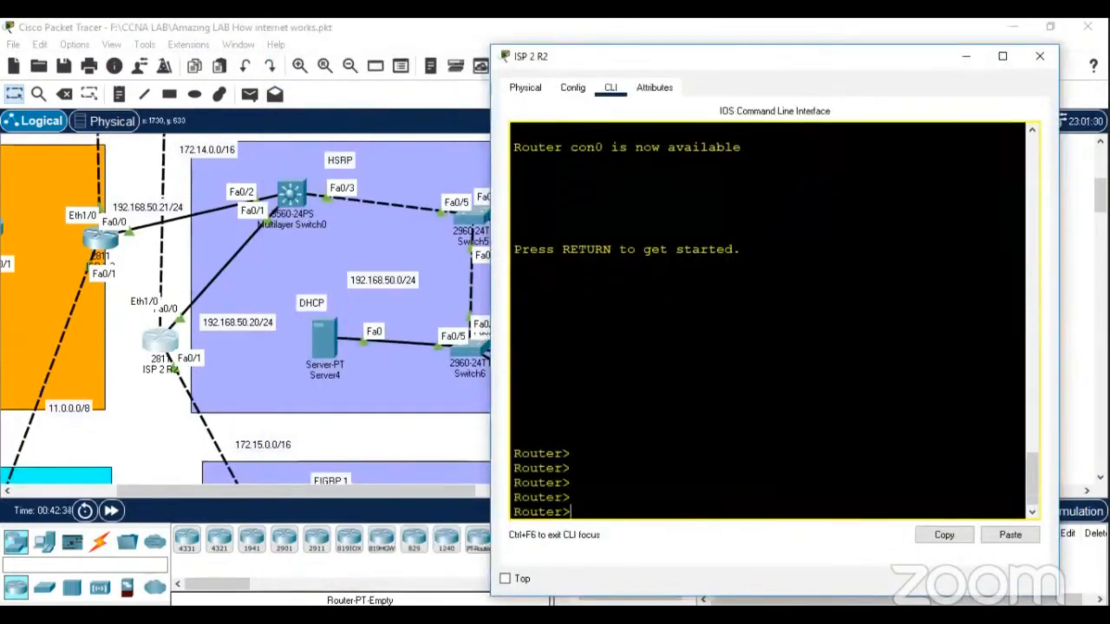
Enter privileged mode and global configuration mode on ISP 2 R2
type("en")
key("Return")
key("Return")
type("conf t")
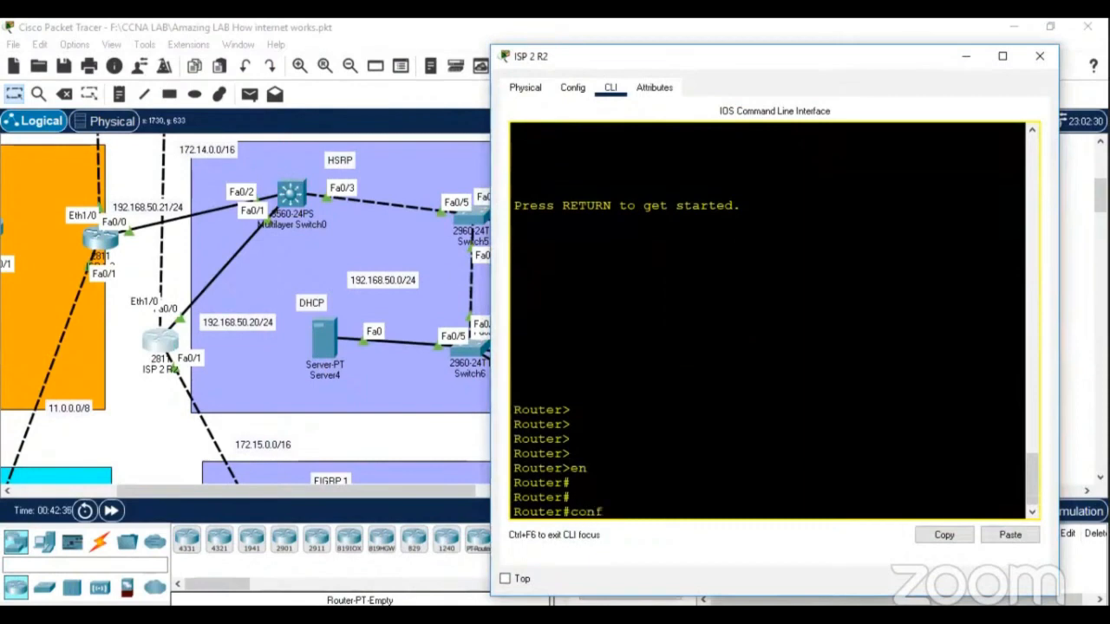
key("Return")
Start EIGRP process 1 on ISP 2 R2 and disable automatic summarization
type("router e")
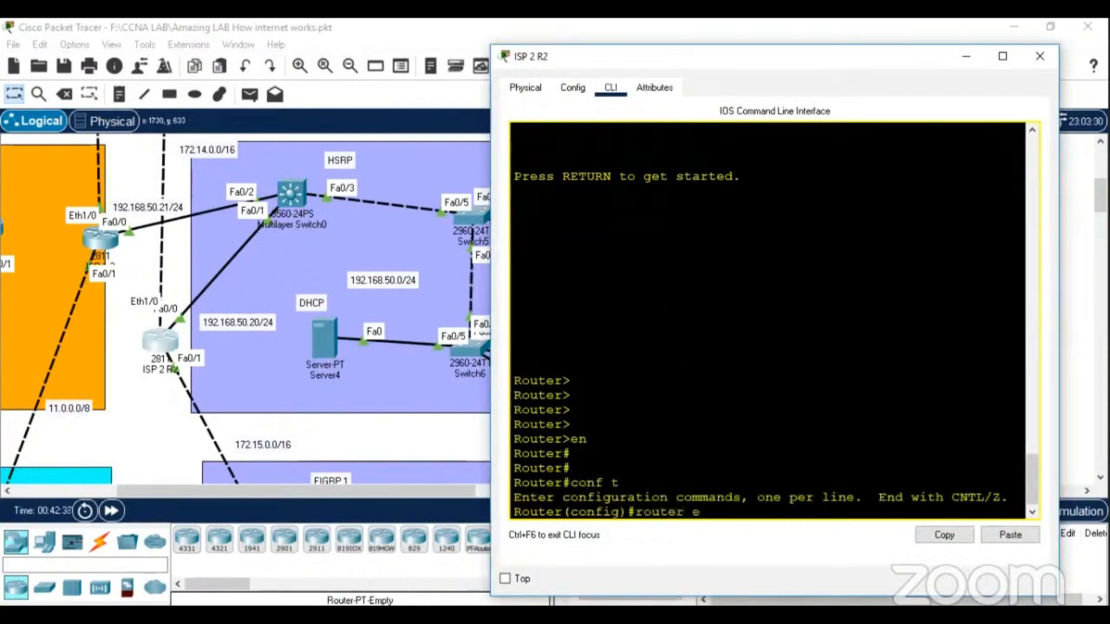
type("igrp 1")
key("Return")
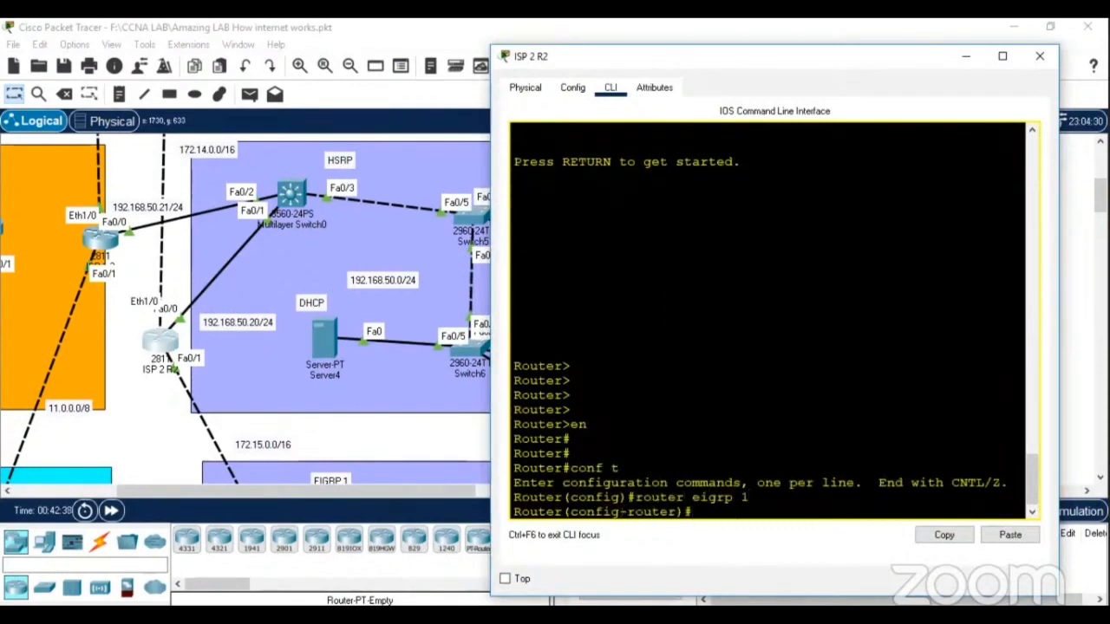
type("no au")
key("Tab")
key("Return")
Advertise networks 172.14.0.0 and 192.168.50.0 in ISP 2 R2's EIGRP 1 process
type("net")
key("Tab")
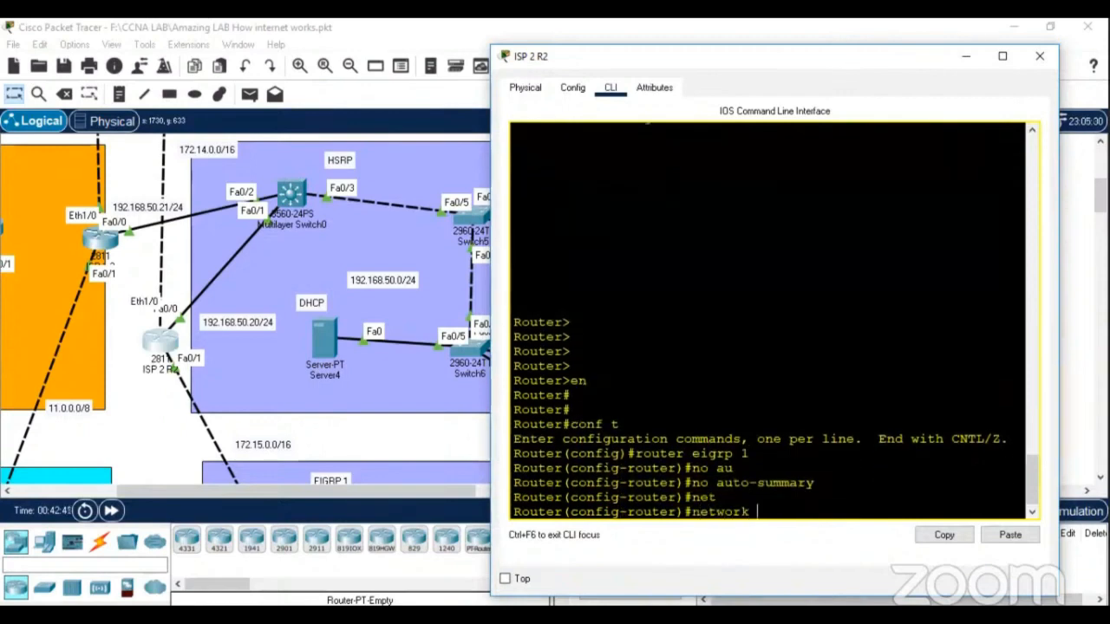
type("172.14.0.0")
key("Return")
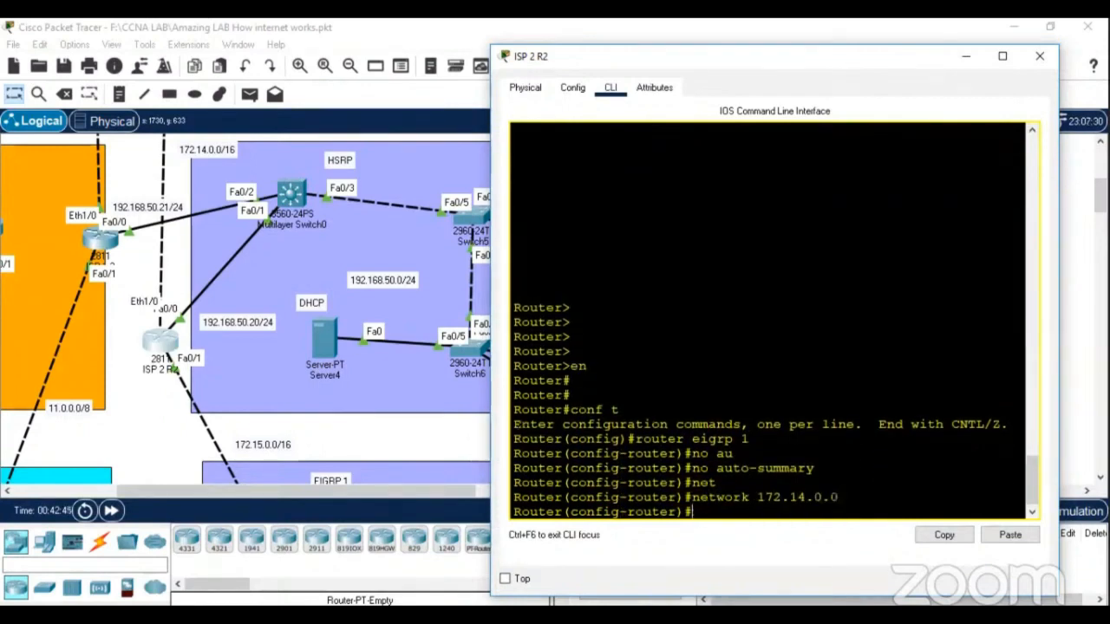
type("net")
key("Tab")
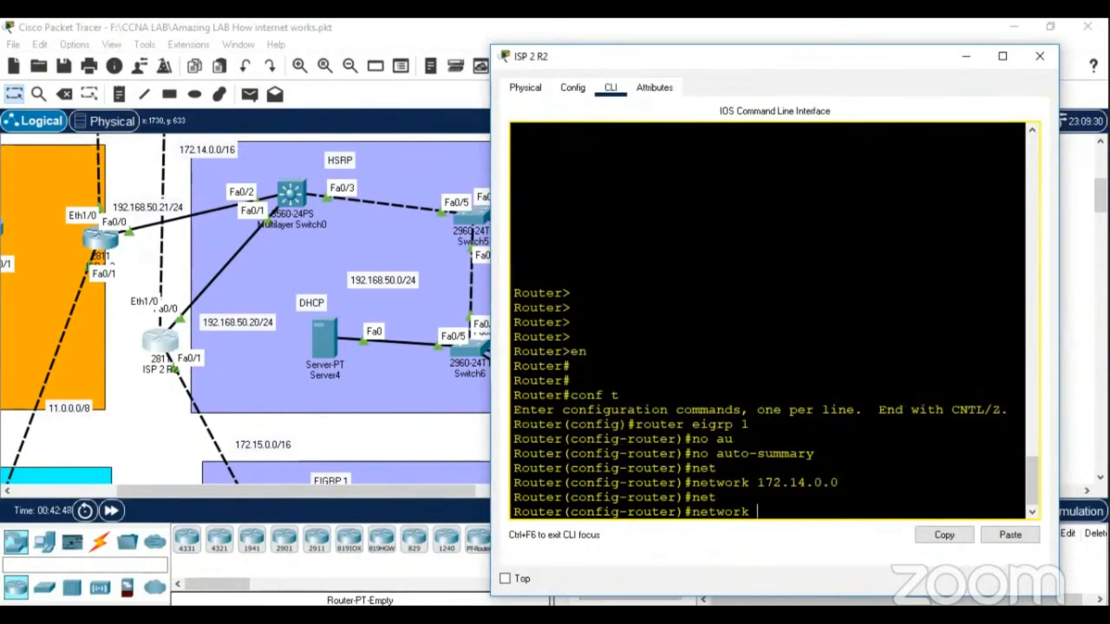
type("192.168.50.0")
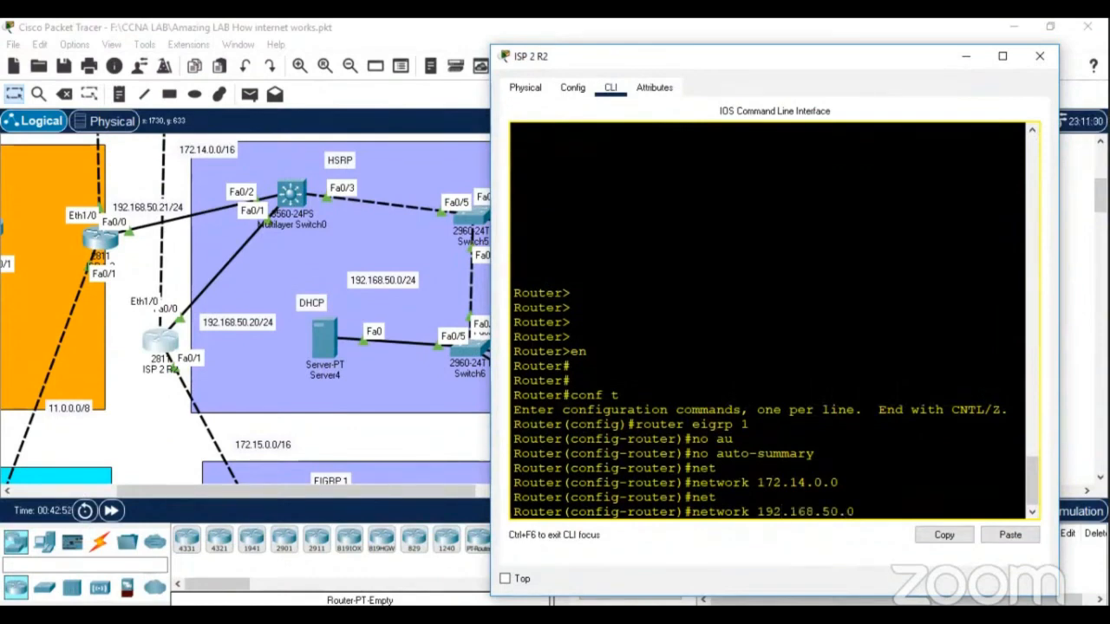
key("Return")
Advertise network 172.15.0.0 in ISP 2 R2's EIGRP 1 process
type("net")
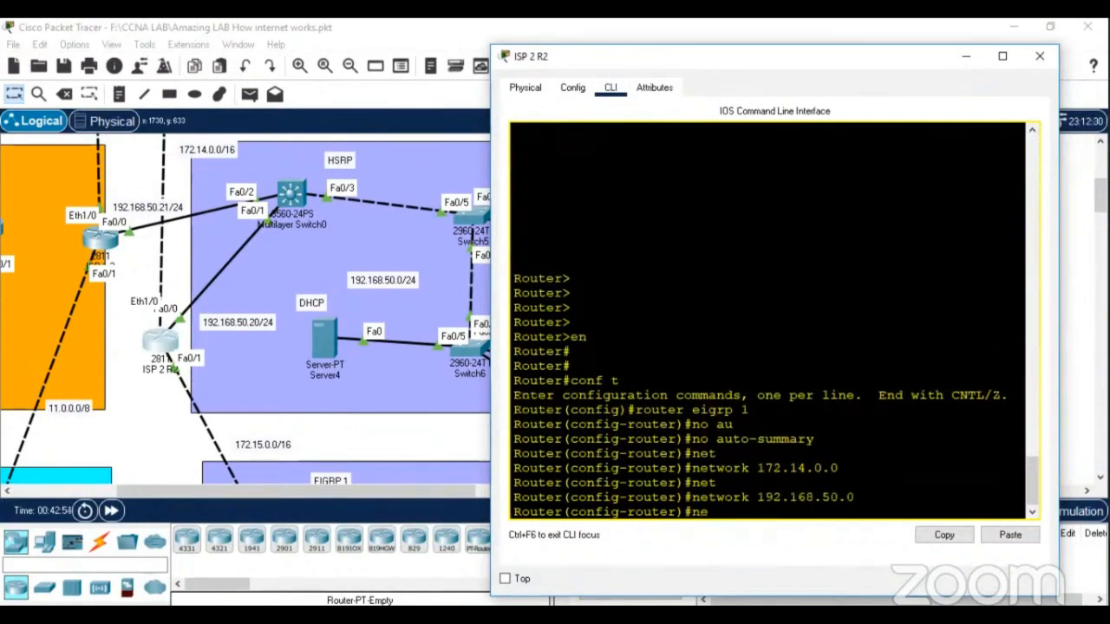
key("Tab")
type("172.165")
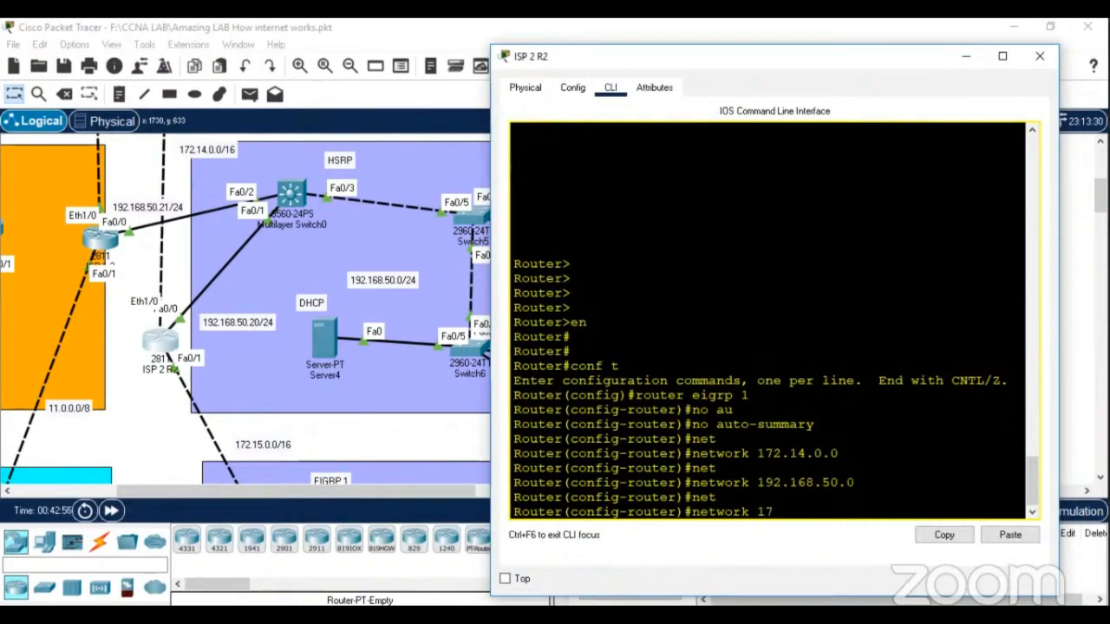
key("BackSpace")
key("BackSpace")
type("5.0.0")
key("Return")
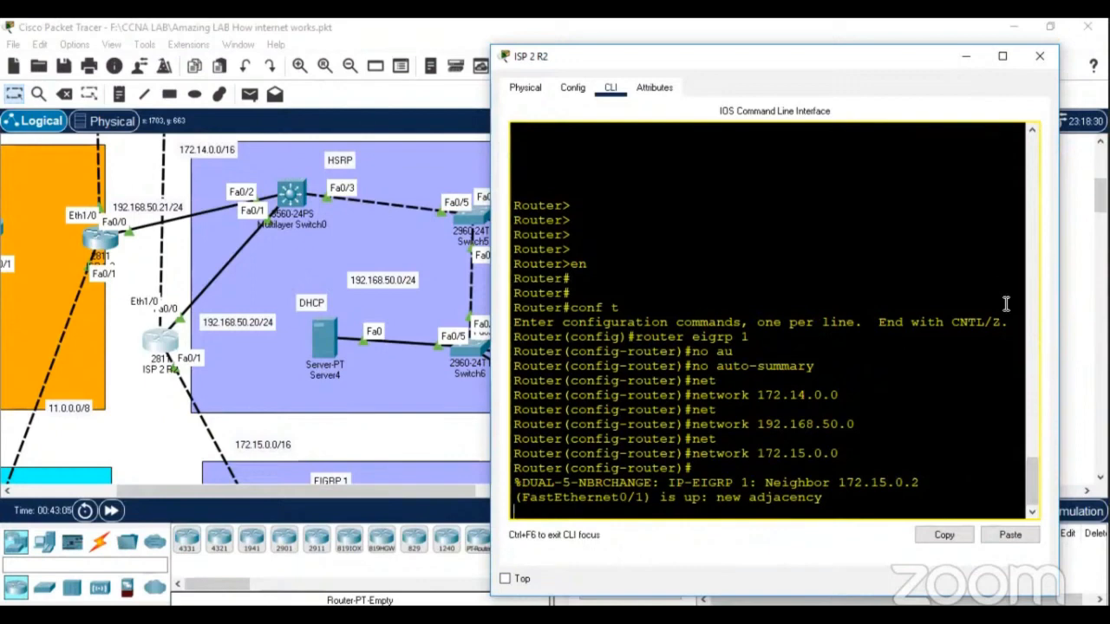
Close the ISP 2 R2 window and reopen the router's command line
left_click(1040, 57)
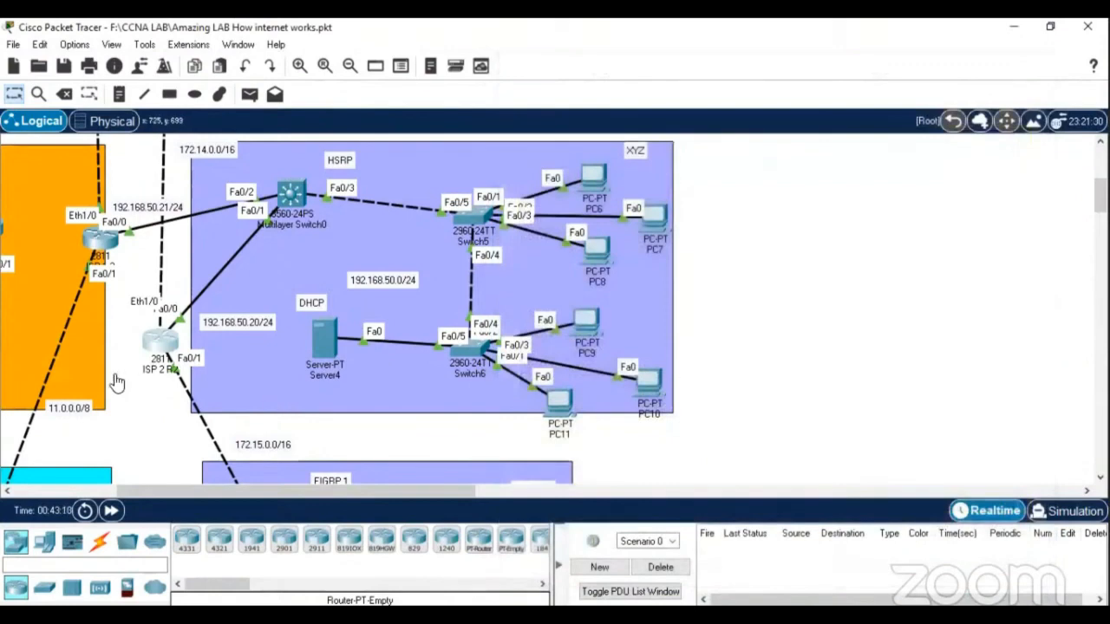
left_click(161, 345)
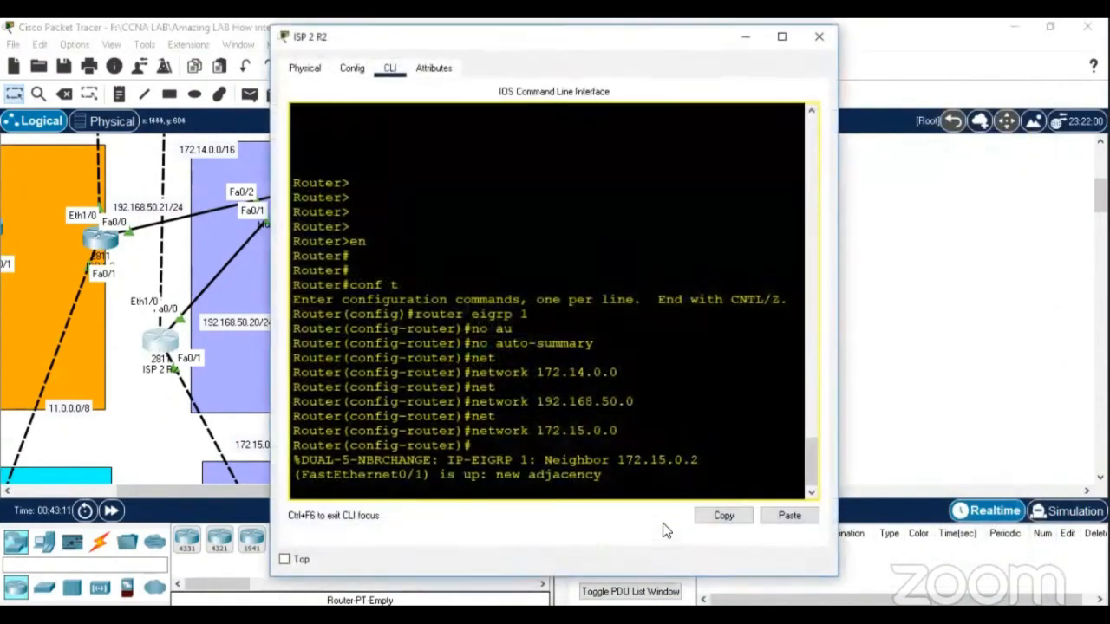
key("Return")
key("Return")
key("Return")
key("Return")
End configuration mode on ISP 2 R2 and save its configuration with the write command
type("end")
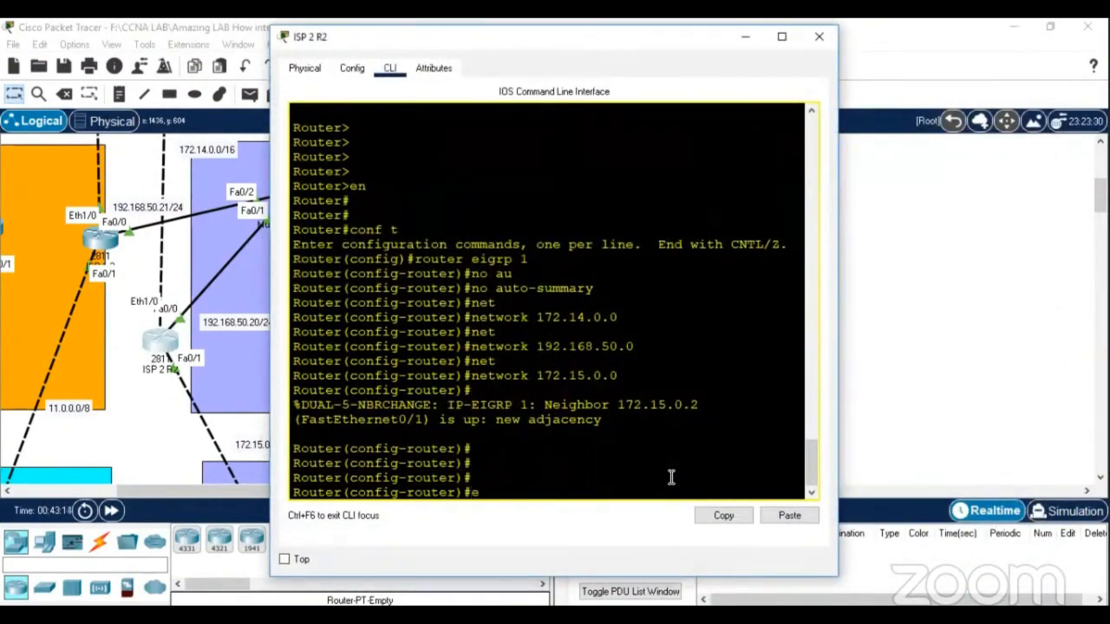
key("Return")
key("Return")
key("Return")
type("wr")
key("Tab")
key("Return")
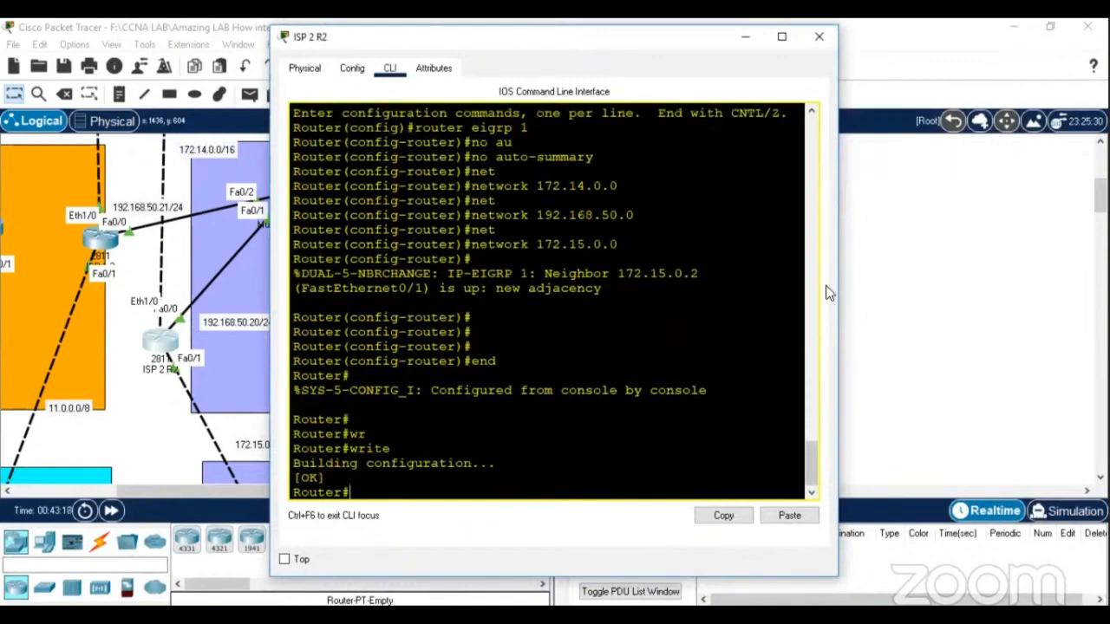
Widen the ISP 2 R2 window and highlight the write command in its console
left_click_drag(841, 280, 1106, 319)
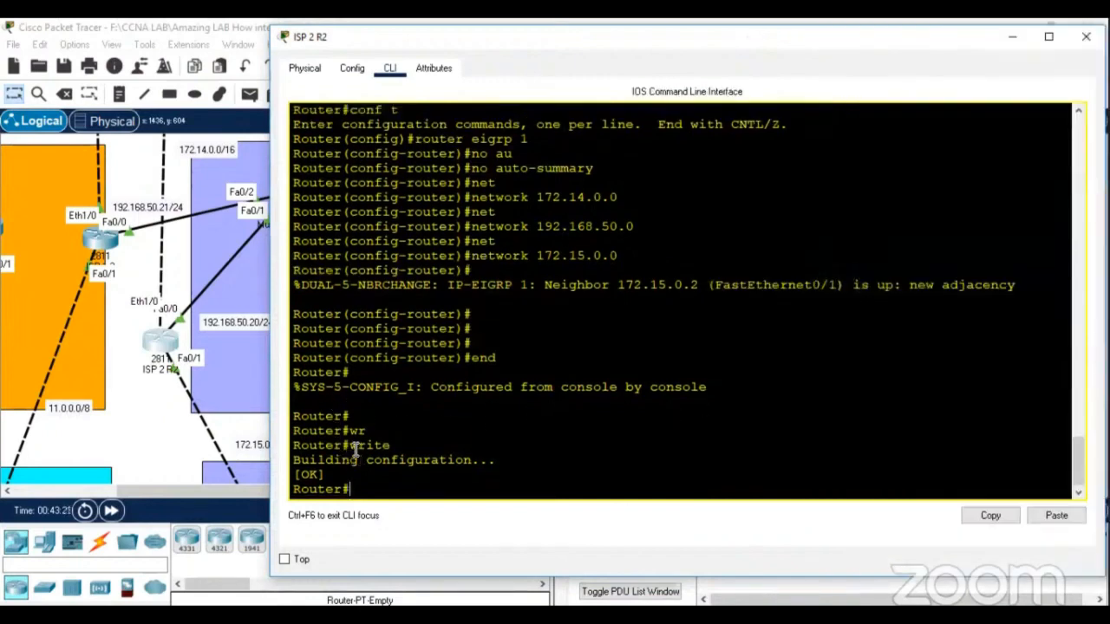
left_click_drag(351, 445, 471, 460)
left_click(548, 451)
left_click_drag(397, 446, 354, 449)
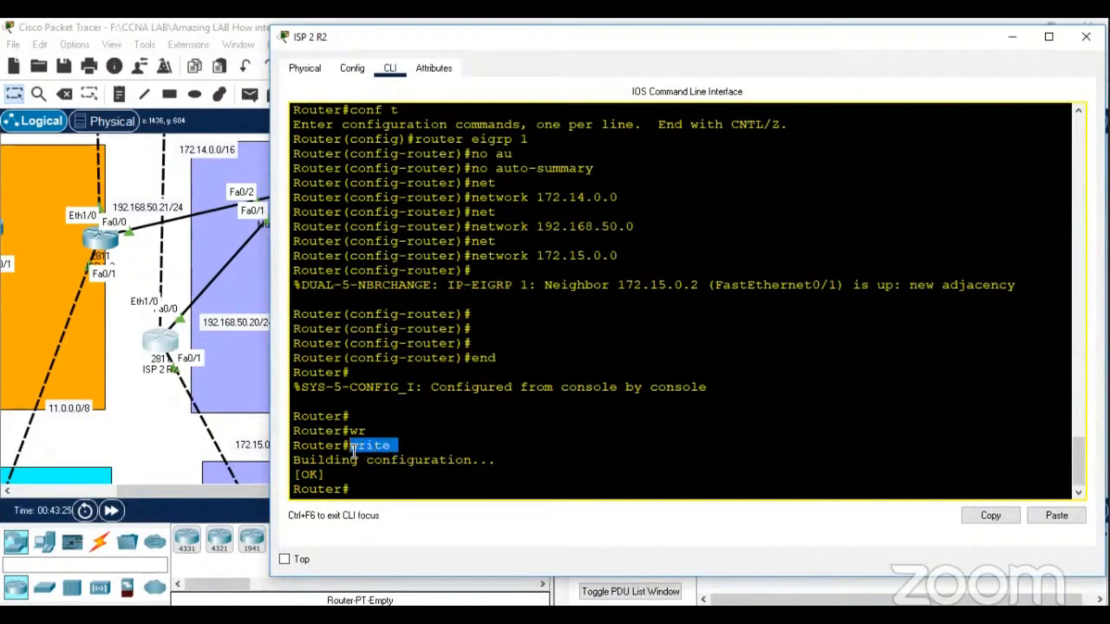
Close the ISP 2 R2 window and open Router7's command line in a widened window
left_click(465, 452)
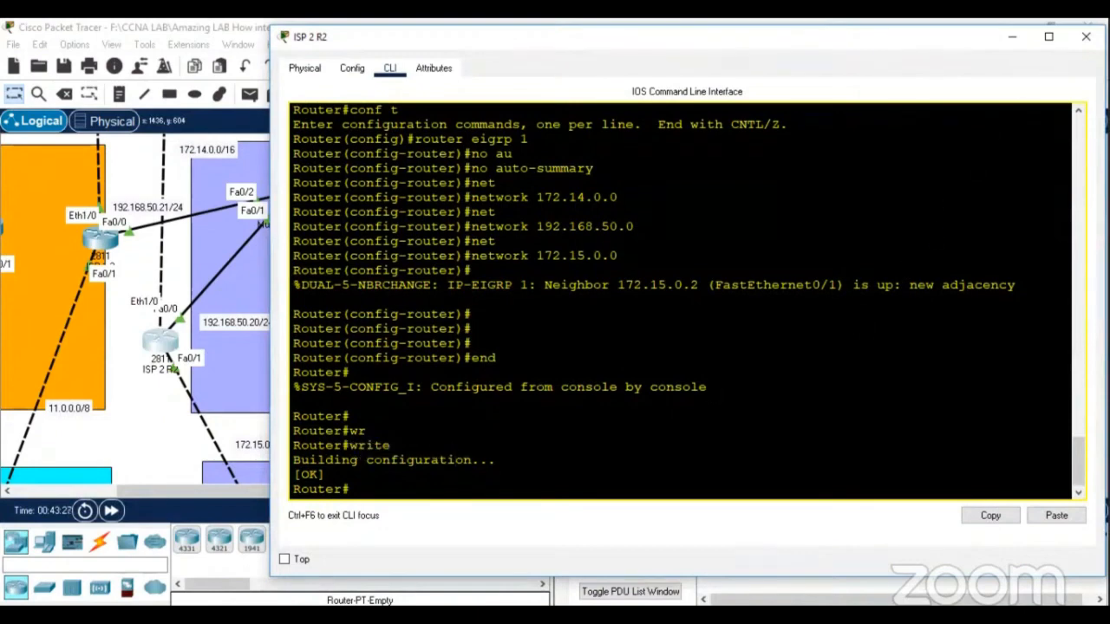
left_click(1086, 37)
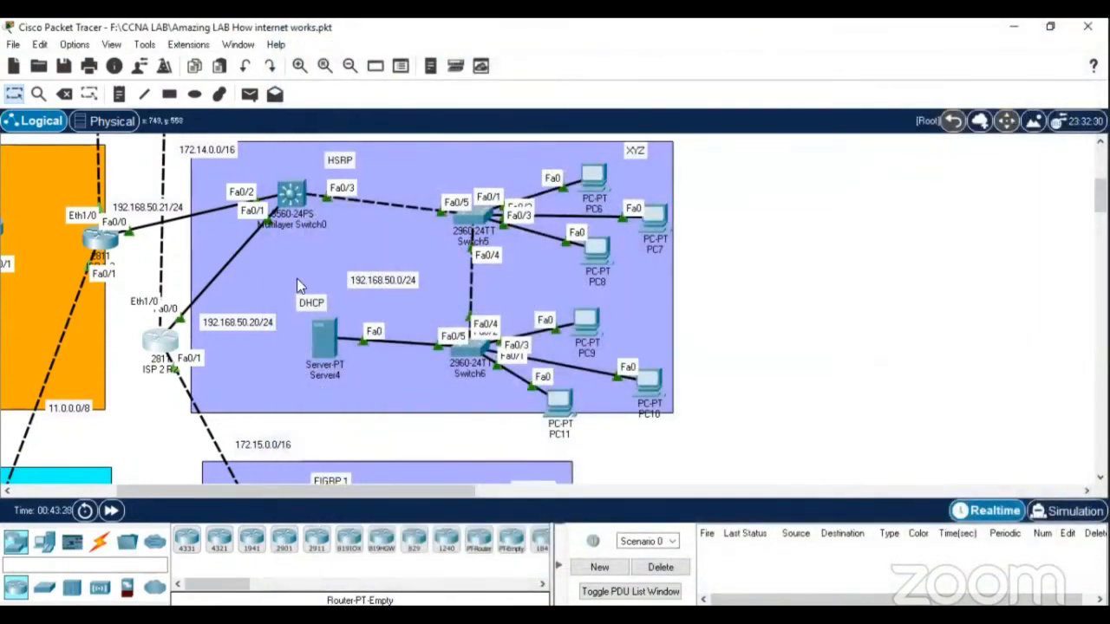
scroll(292, 276, "up", 3)
scroll(291, 277, "up", 3)
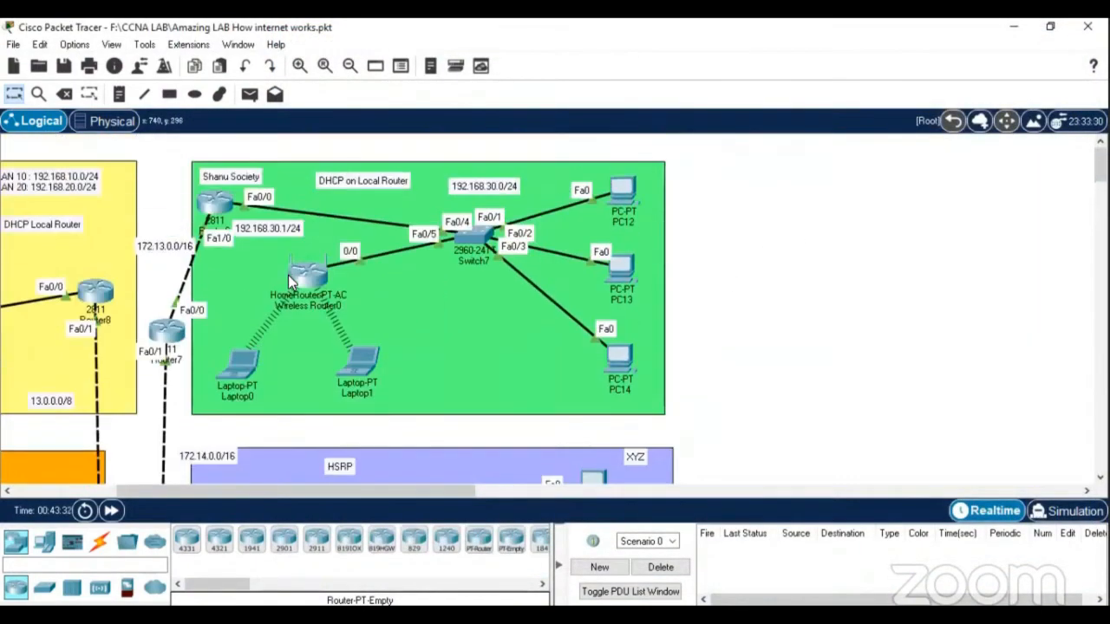
left_click(168, 335)
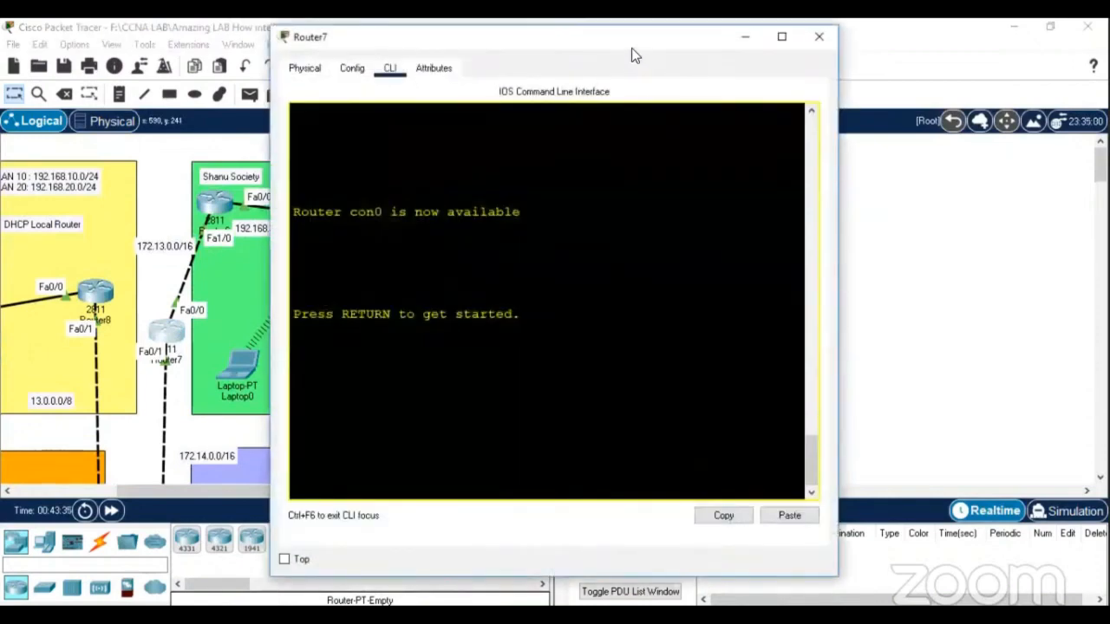
left_click_drag(631, 54, 760, 54)
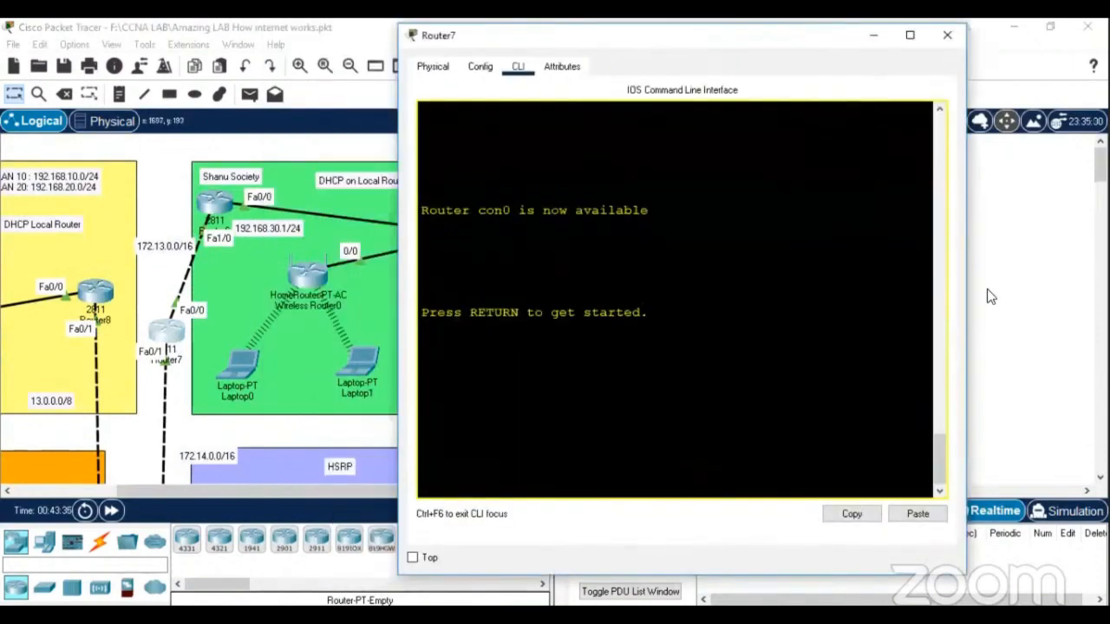
left_click_drag(955, 288, 1108, 288)
Enter privileged mode on Router7 and close its window
key("Return")
key("Return")
key("Return")
key("Return")
key("Return")
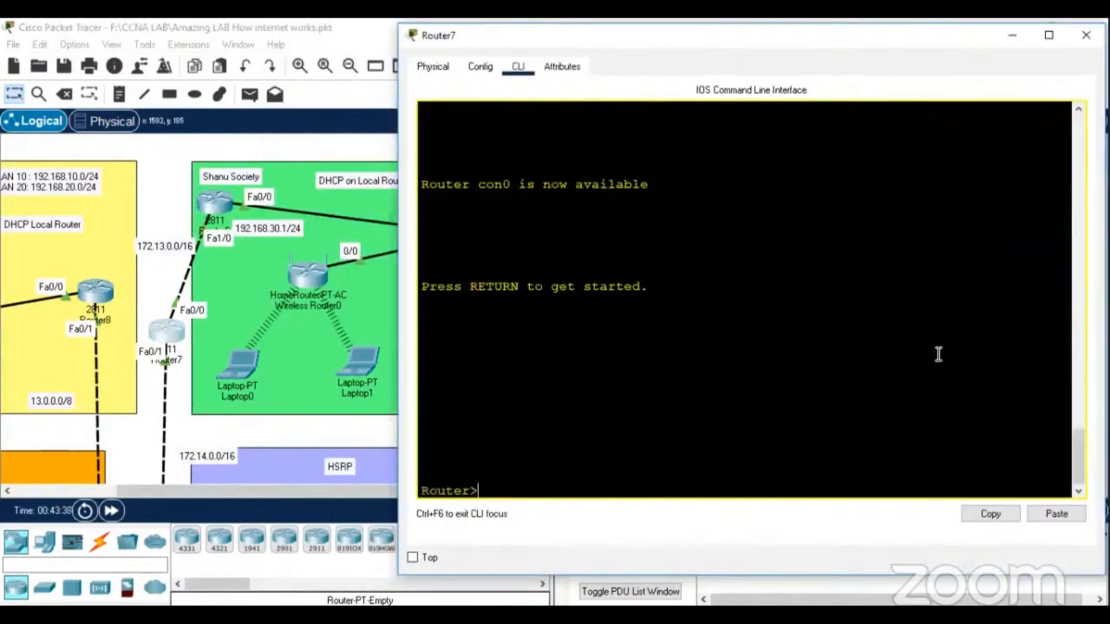
type("en")
key("Return")
type("\\")
key("Return")
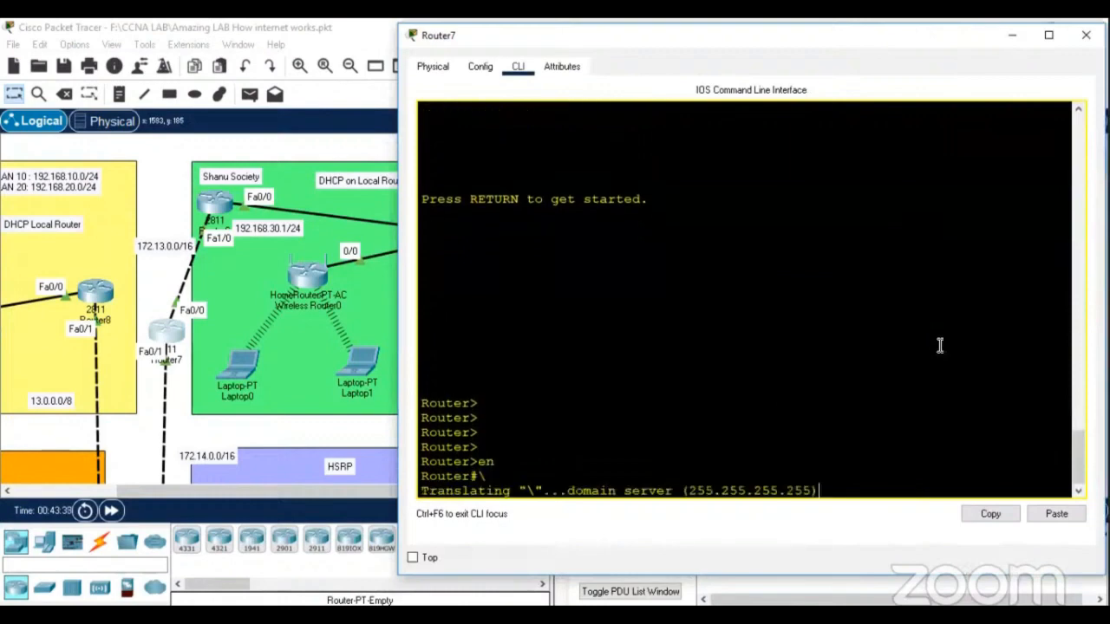
left_click(1085, 34)
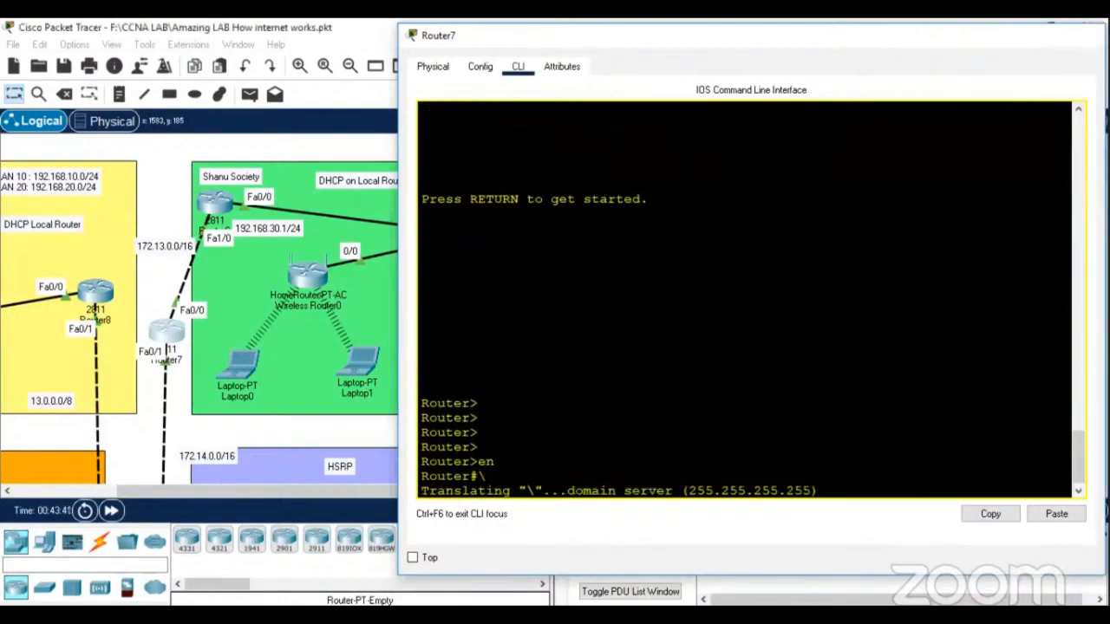
Open the command line of Router6 in the Shanu Society area and widen its window
left_click(214, 202)
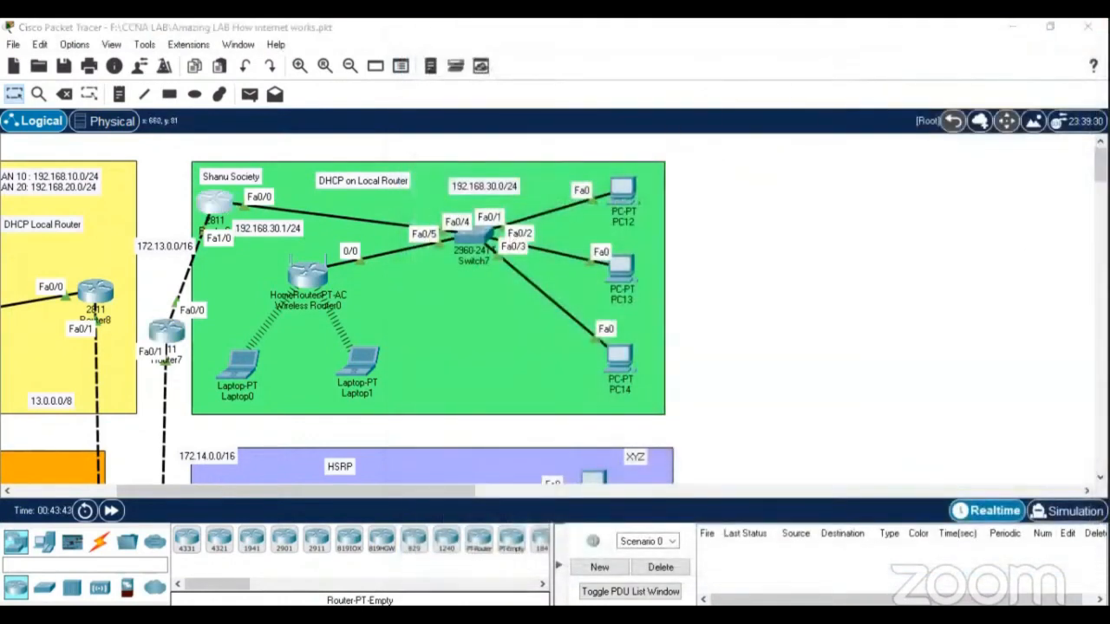
left_click_drag(663, 45, 892, 40)
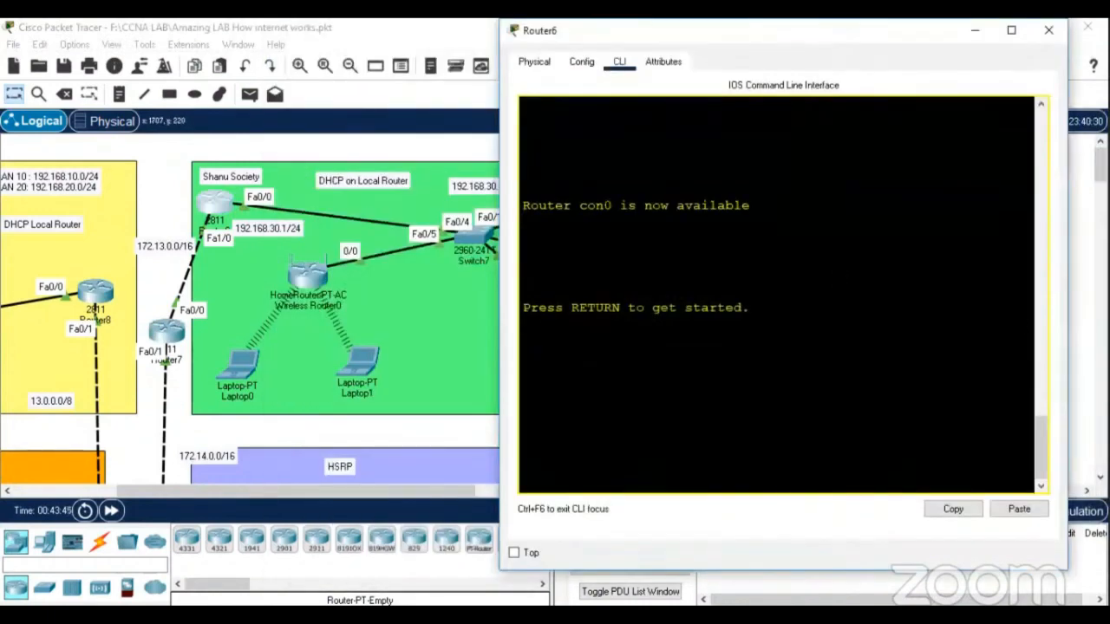
left_click_drag(1067, 252, 1106, 252)
left_click(565, 410)
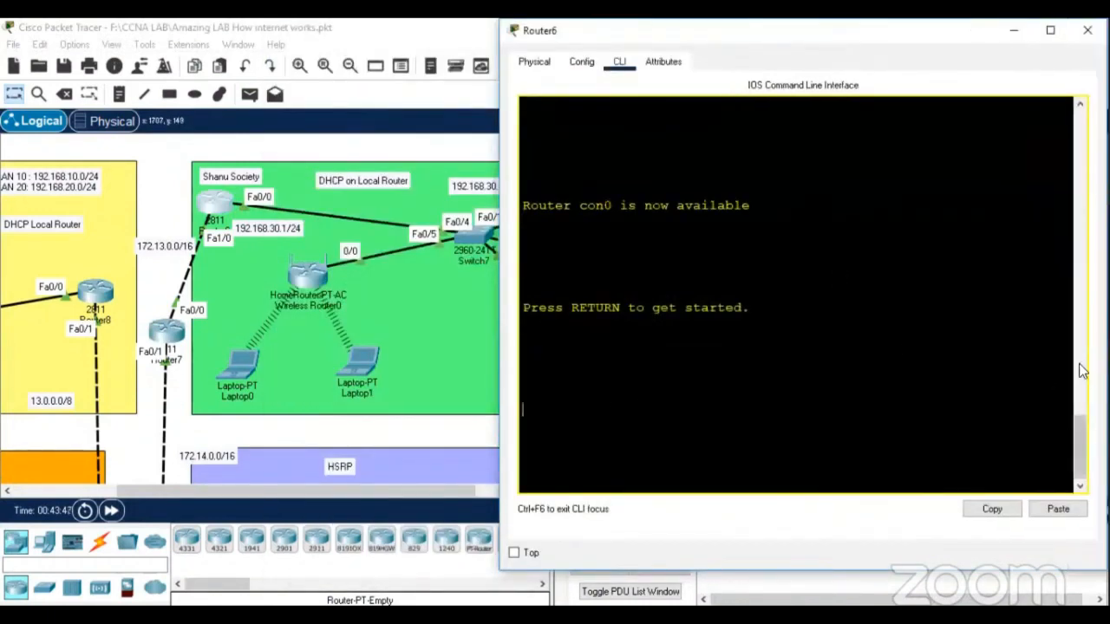
Enter privileged mode and global configuration mode on Router6
key("Return")
key("Return")
key("Return")
key("Return")
type("en")
key("Return")
key("Return")
key("Return")
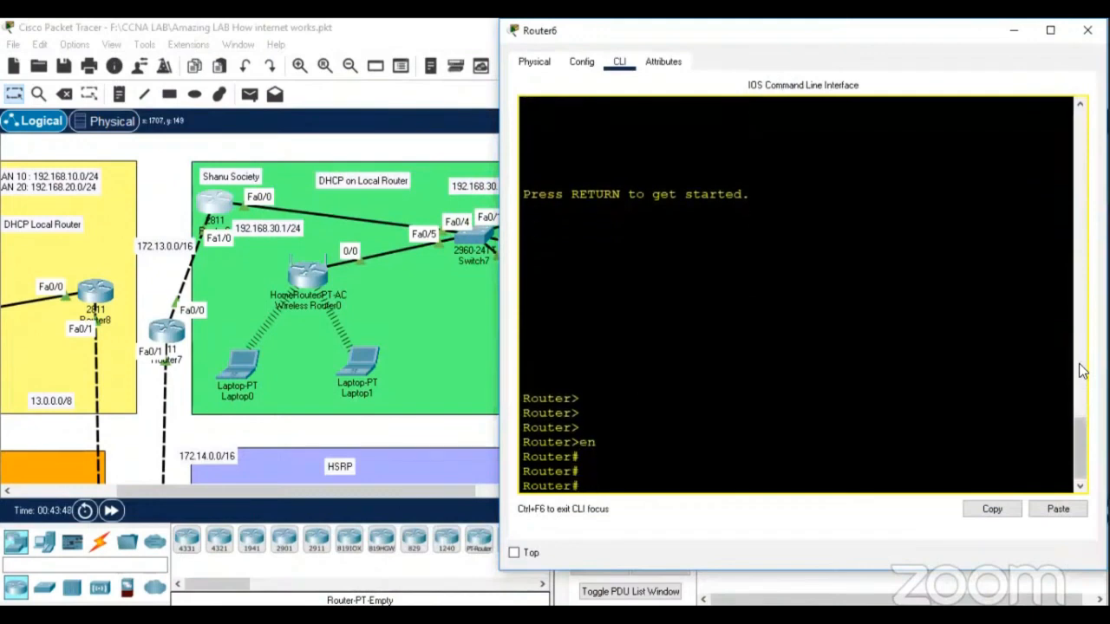
type("conf t")
key("Return")
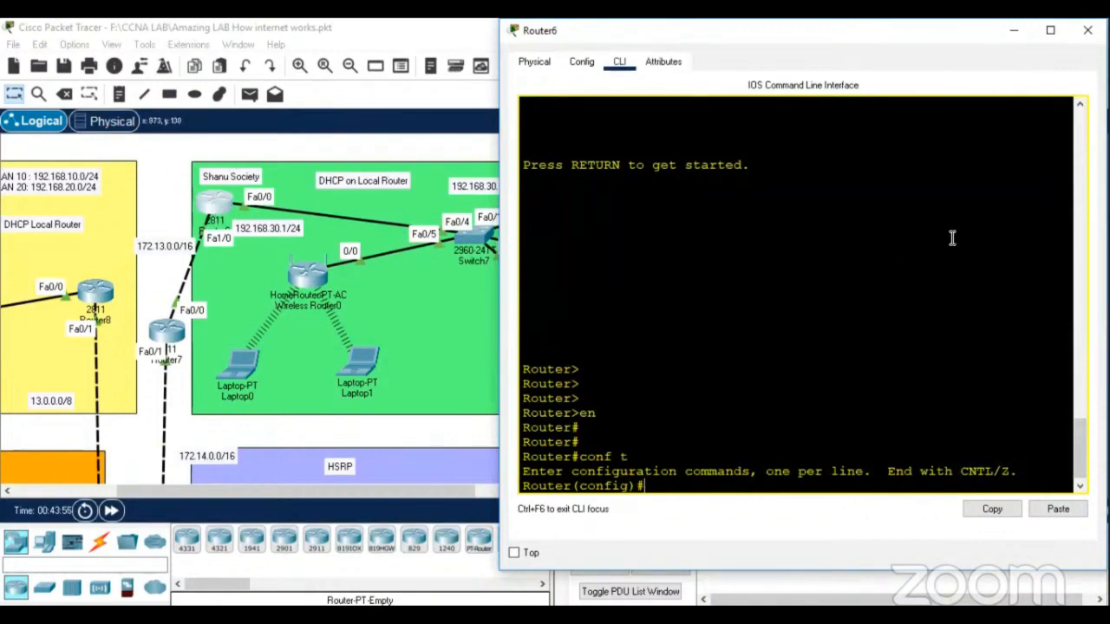
Start EIGRP process 1 on Router6 and disable its automatic summarization
type("router eigrp 1")
key("Return")
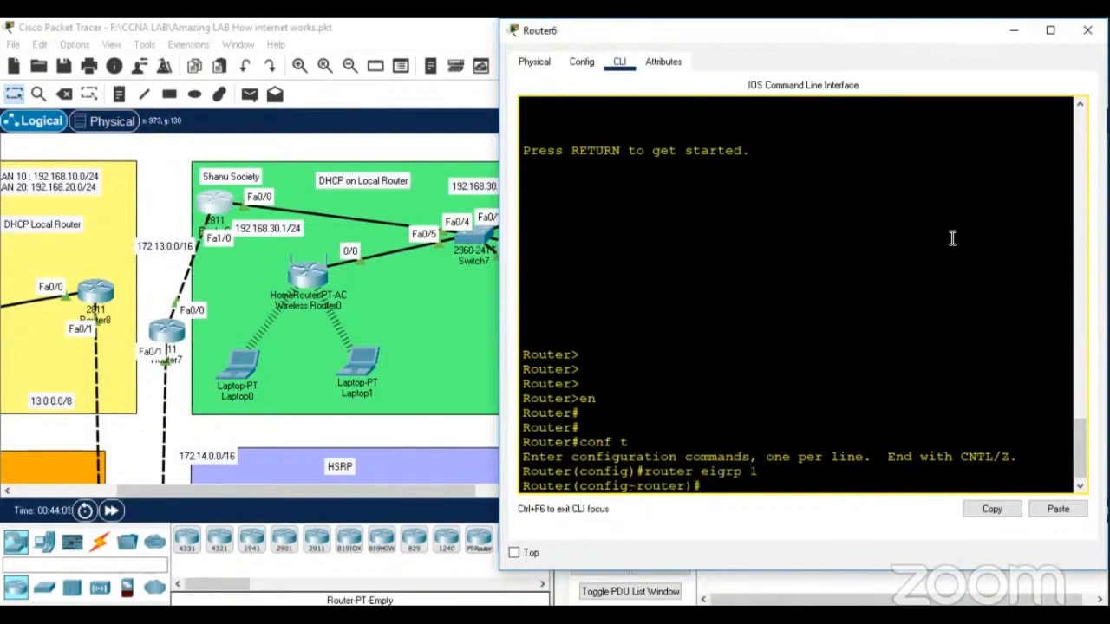
type("no au")
key("Tab")
key("Return")
key("Return")
Advertise networks 192.168.30.0 and 172.13.0.0 in Router6's EIGRP 1 process
type("net")
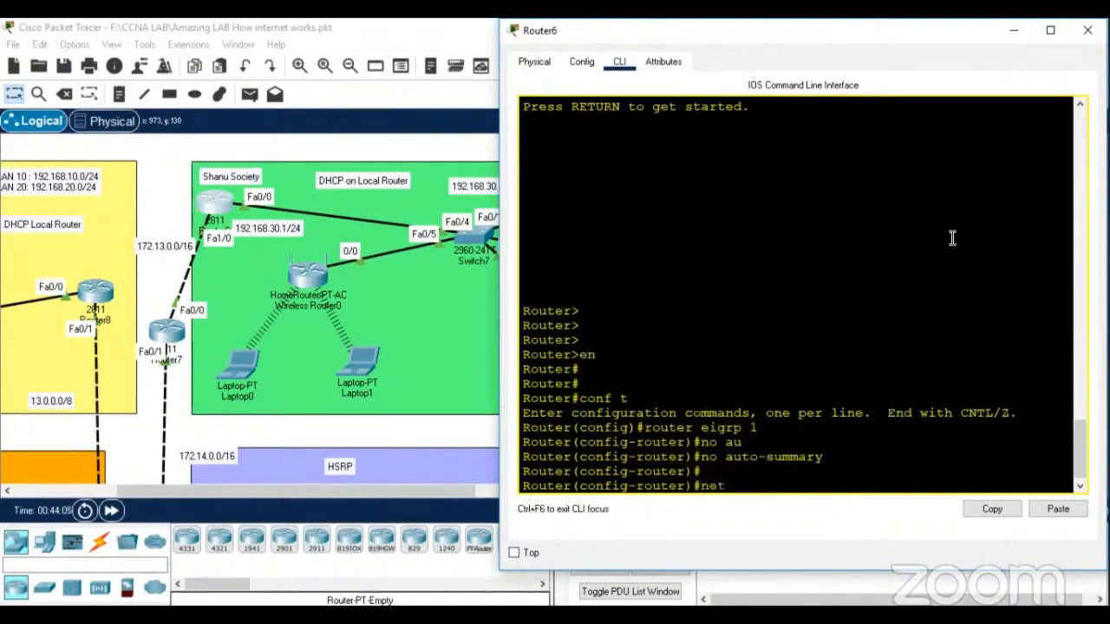
key("Tab")
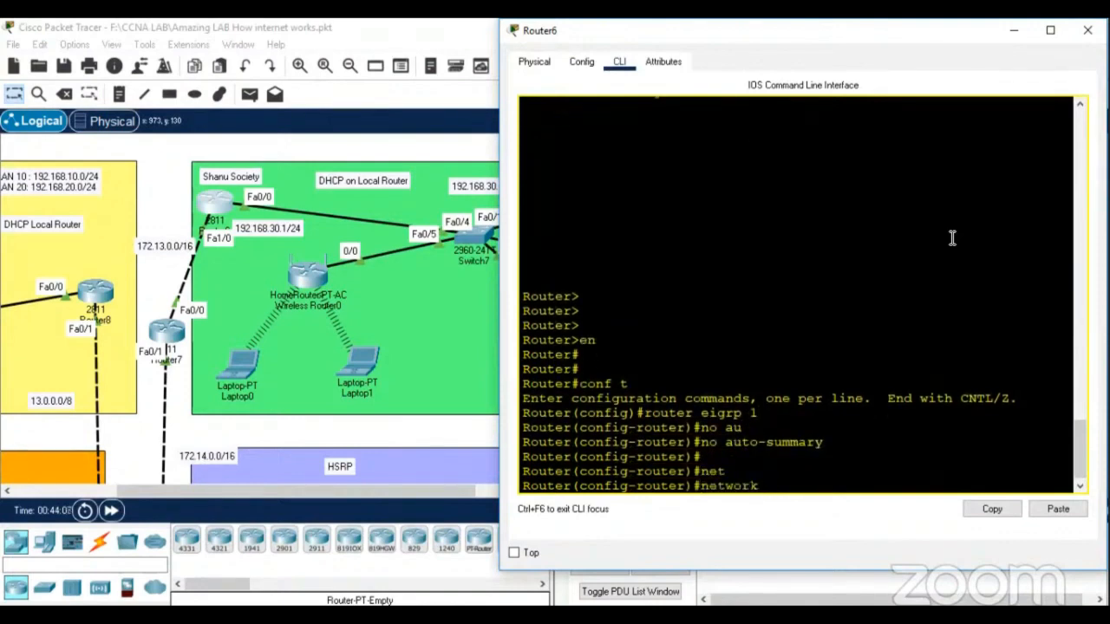
type("192.168.30.0")
key("Return")
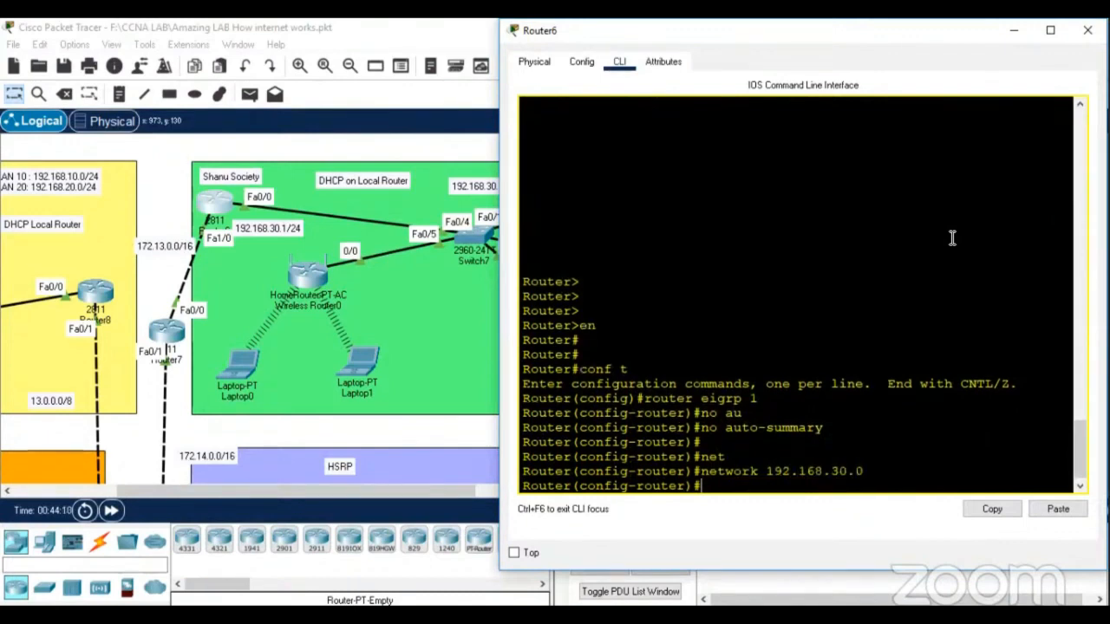
type("net")
key("Return")
type("network 172")
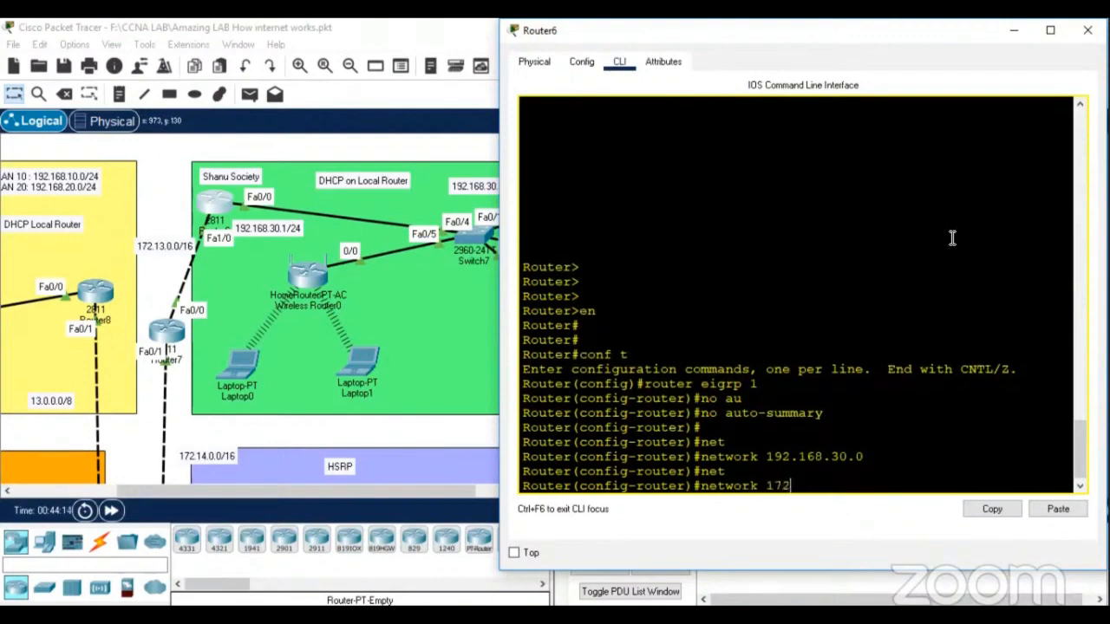
type(".13.0.0")
key("Return")
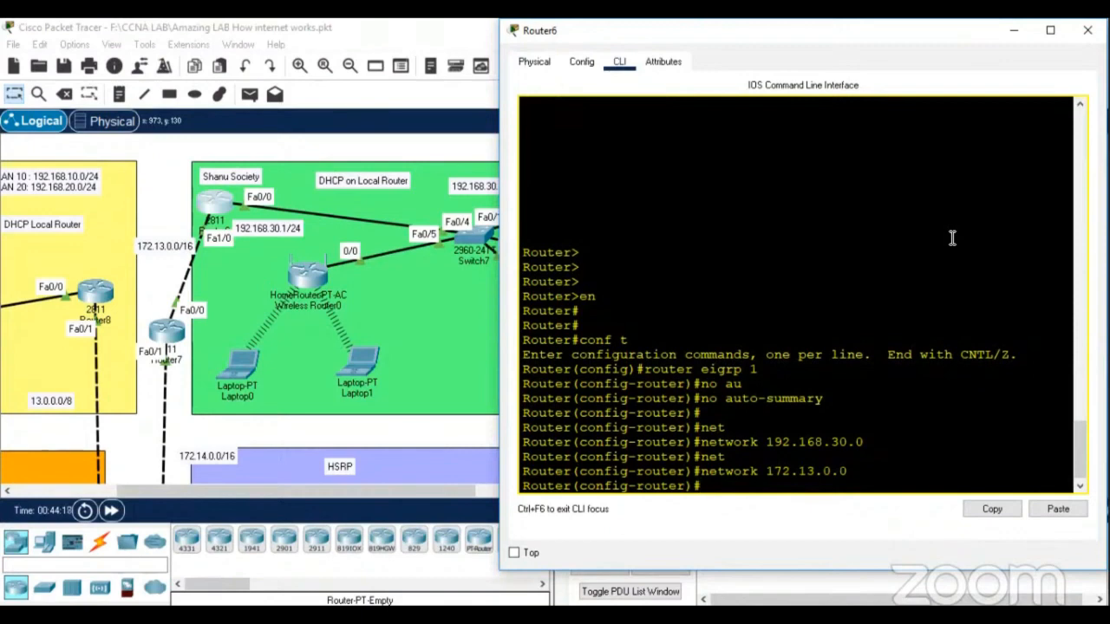
End configuration mode on Router6, save its configuration with the write command and close its window
type("end")
key("Return")
key("Return")
key("Return")
key("Return")
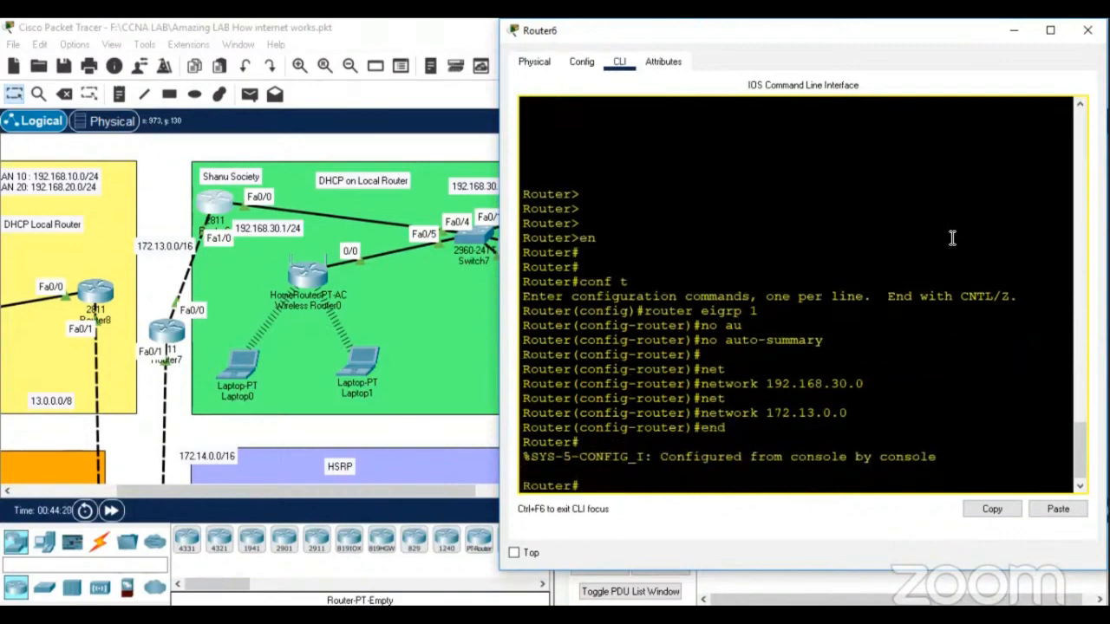
type("wri")
key("Tab")
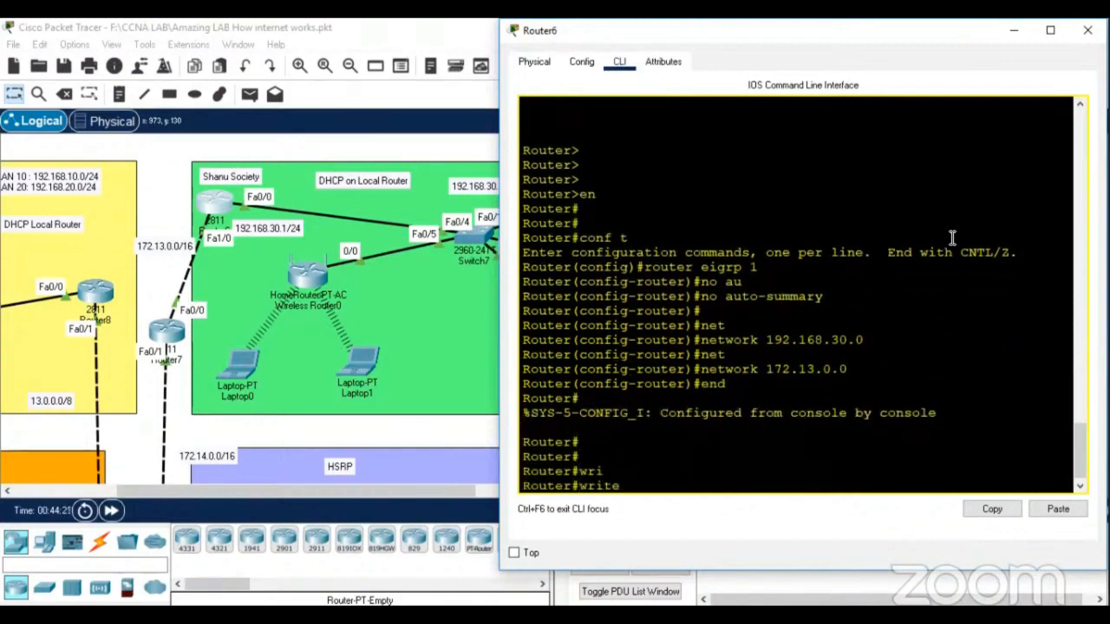
key("Return")
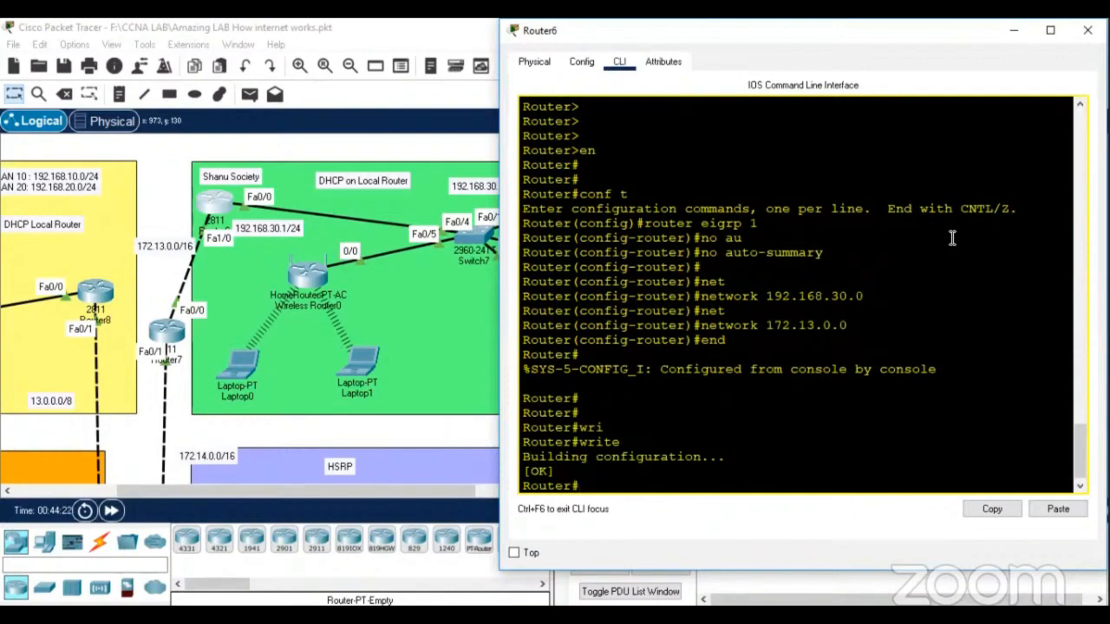
left_click(1087, 31)
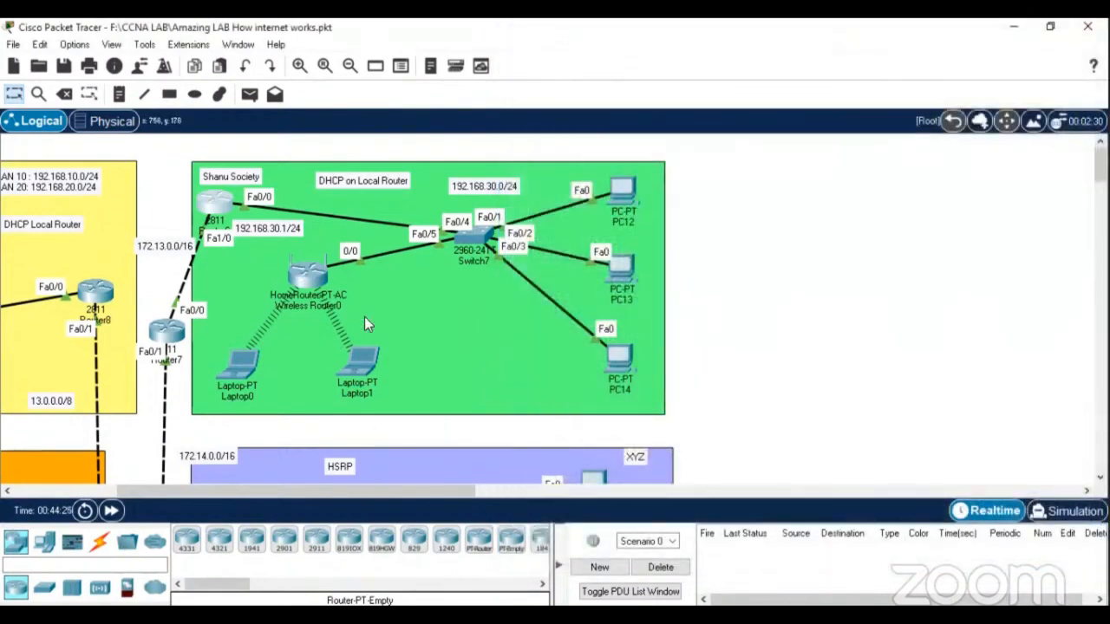
Reopen Router7's command line, enlarge its window and highlight the domain server translation message
scroll(414, 283, "down", 3)
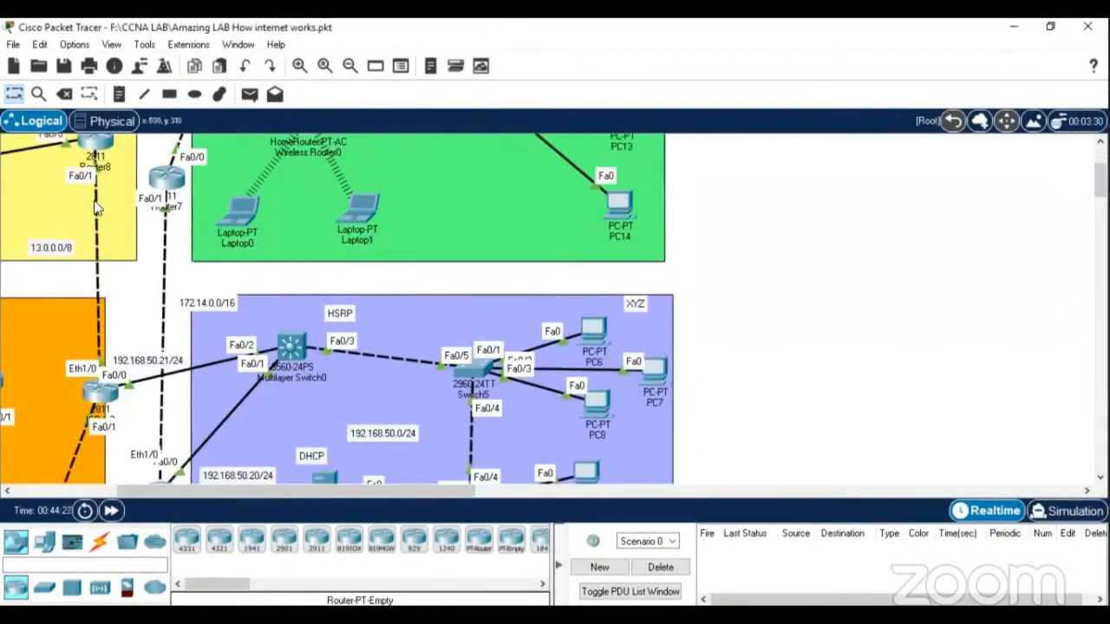
left_click(169, 182)
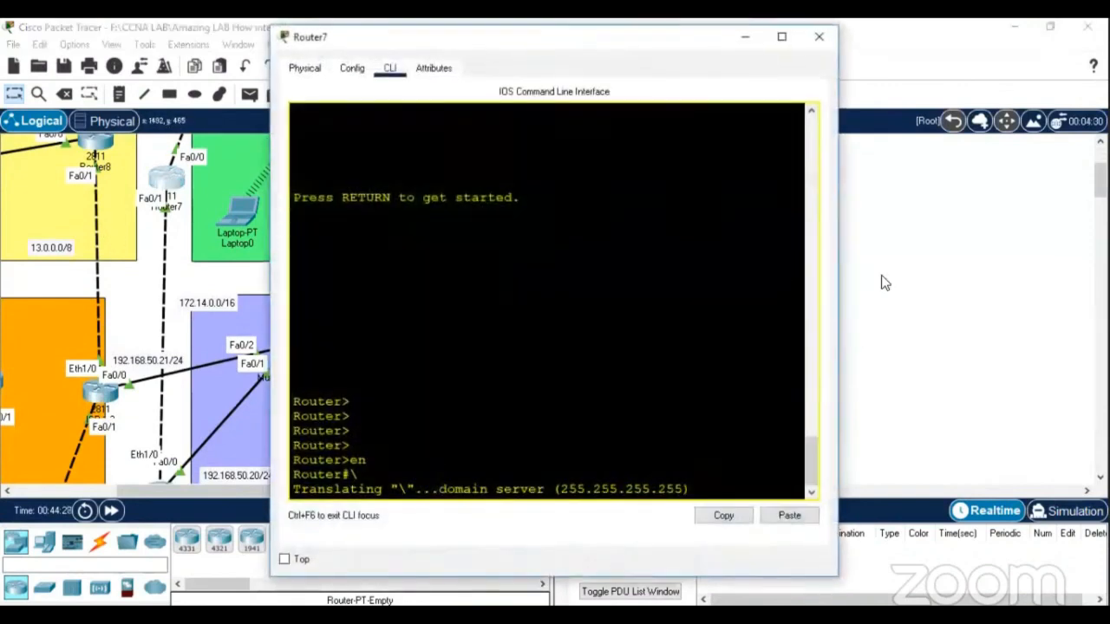
left_click_drag(838, 156, 1105, 156)
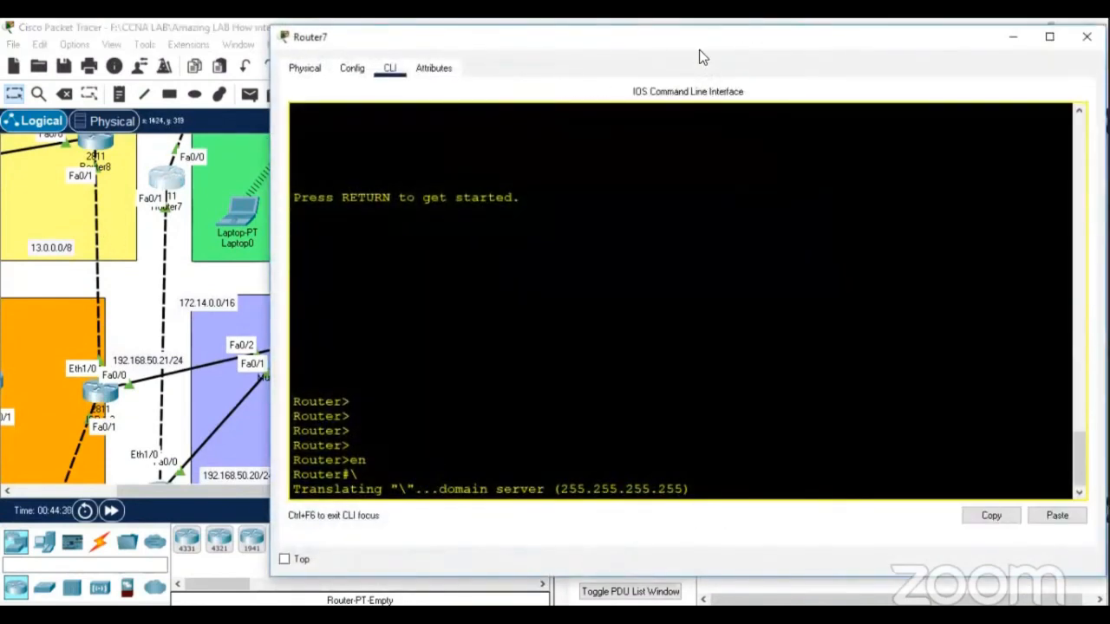
left_click_drag(699, 48, 741, 41)
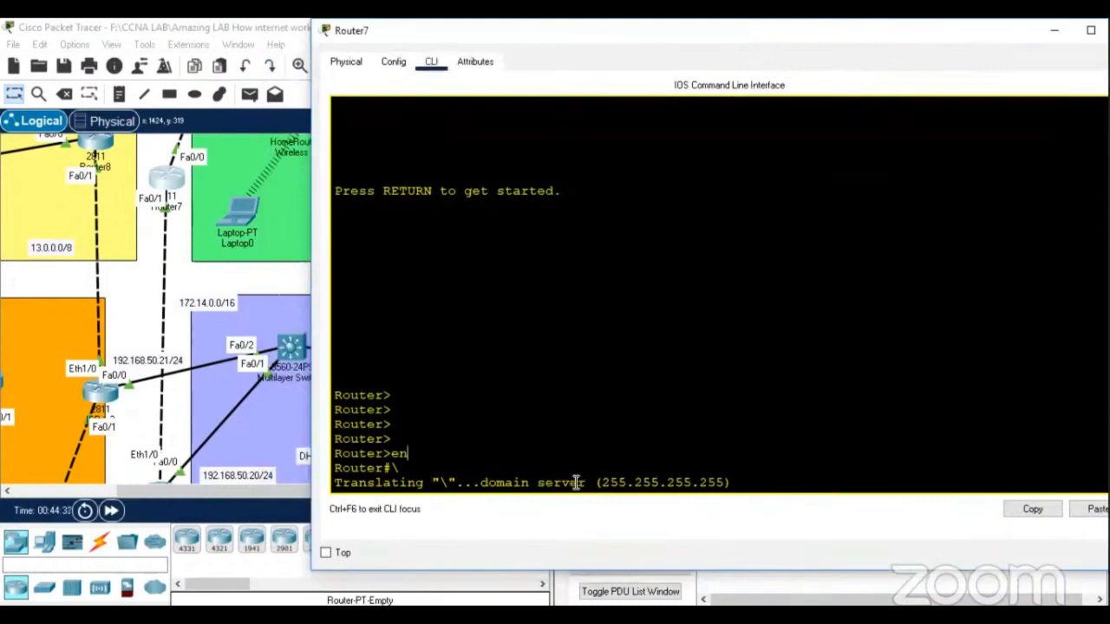
left_click_drag(446, 482, 709, 484)
left_click(709, 484)
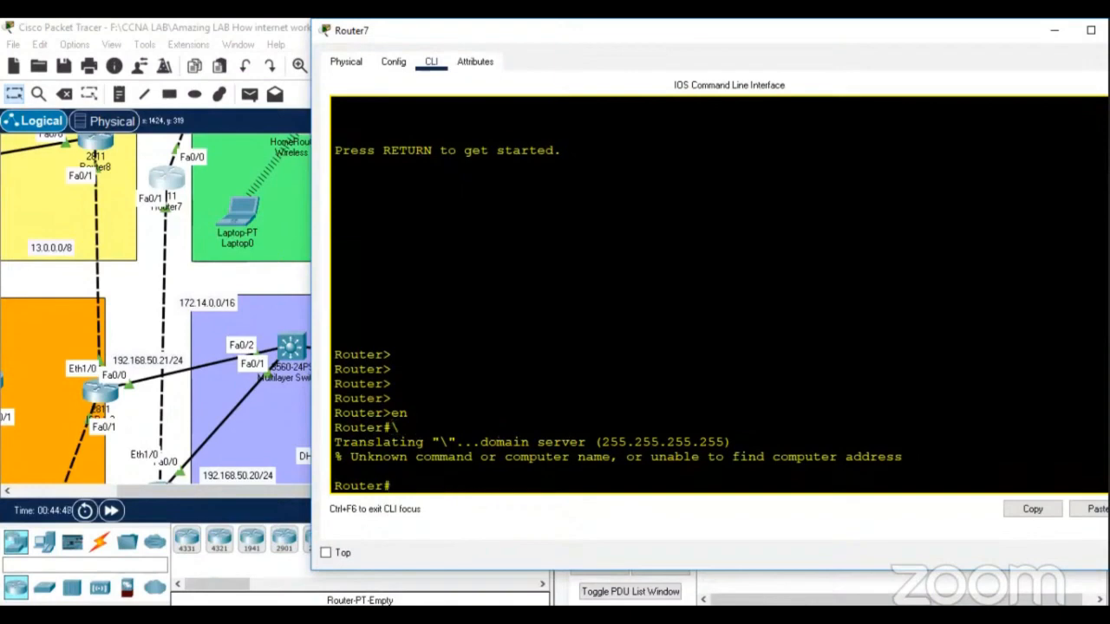
Enter global configuration mode on Router7 and start EIGRP process 1 with automatic summarization disabled
type("conf t")
key("Return")
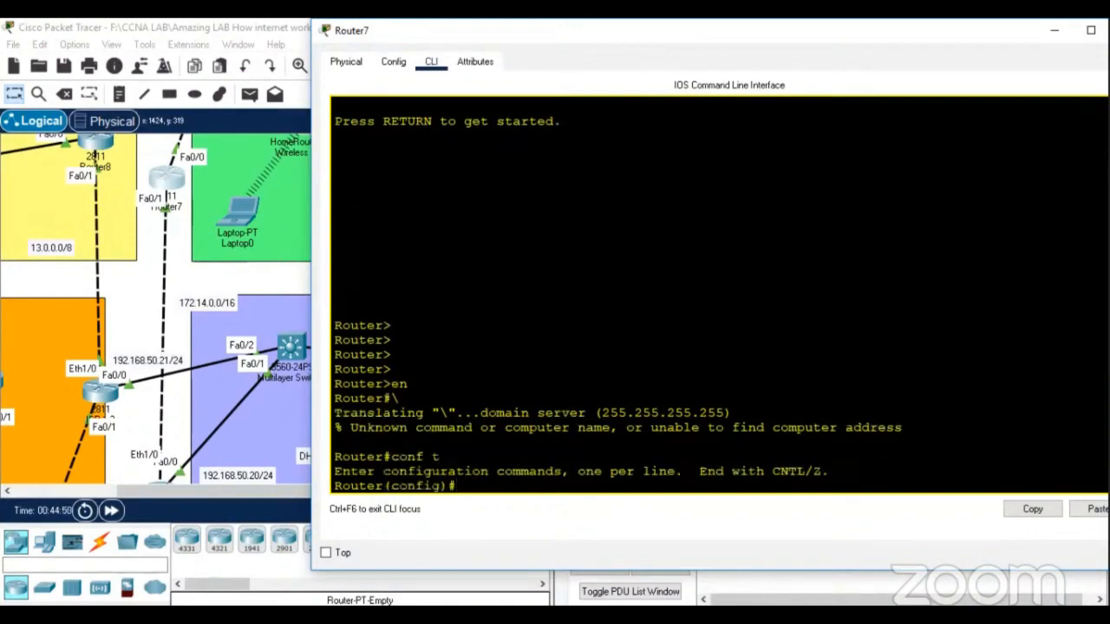
type("router eigrp 1")
key("Return")
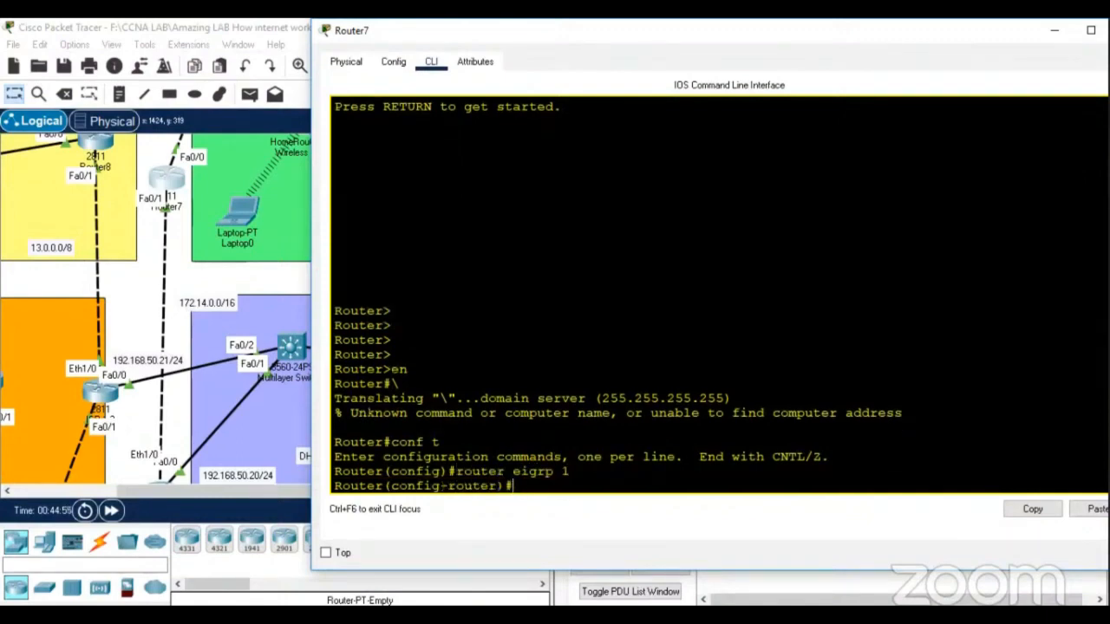
type("no au")
key("Tab")
key("Return")
key("Return")
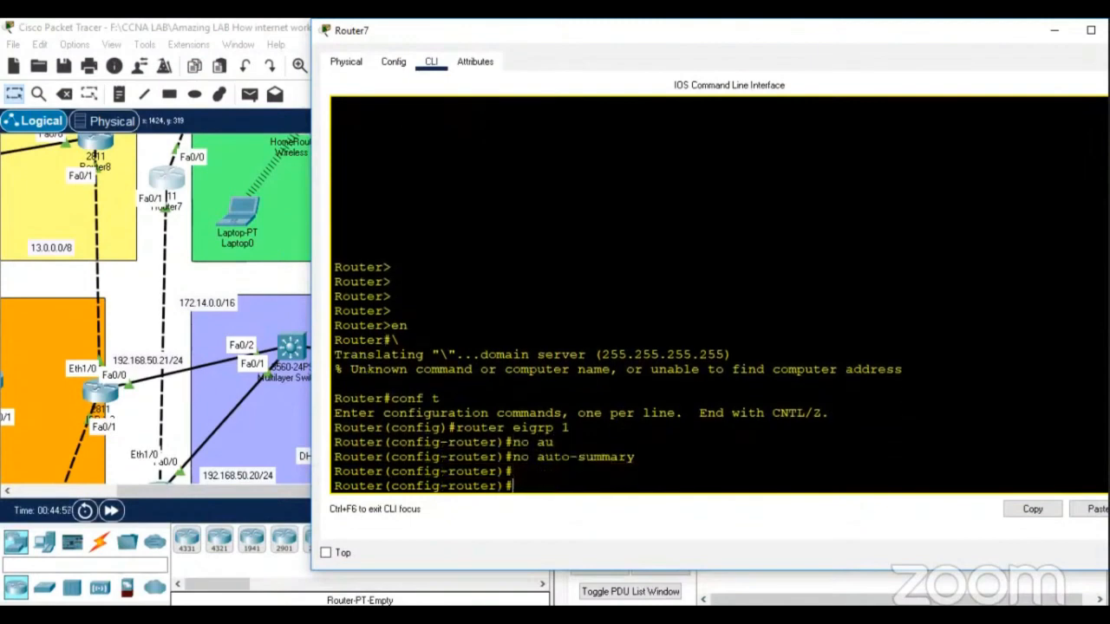
Advertise network 172.14.0.0 in Router7's EIGRP 1 process
type("net")
key("Tab")
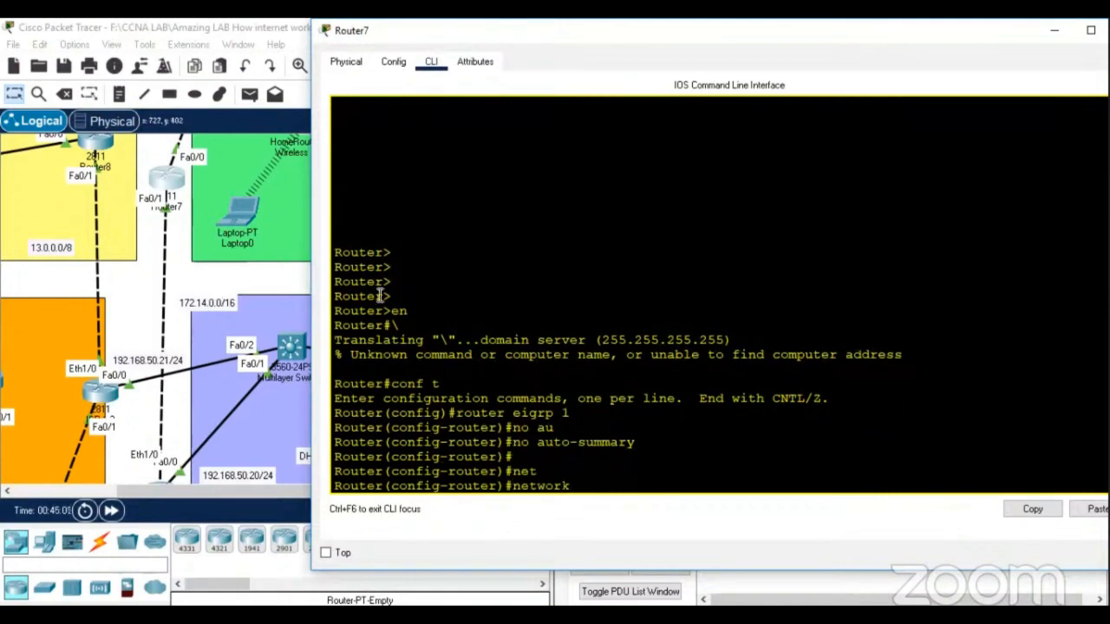
scroll(233, 258, "up", 1)
scroll(233, 251, "up", 1)
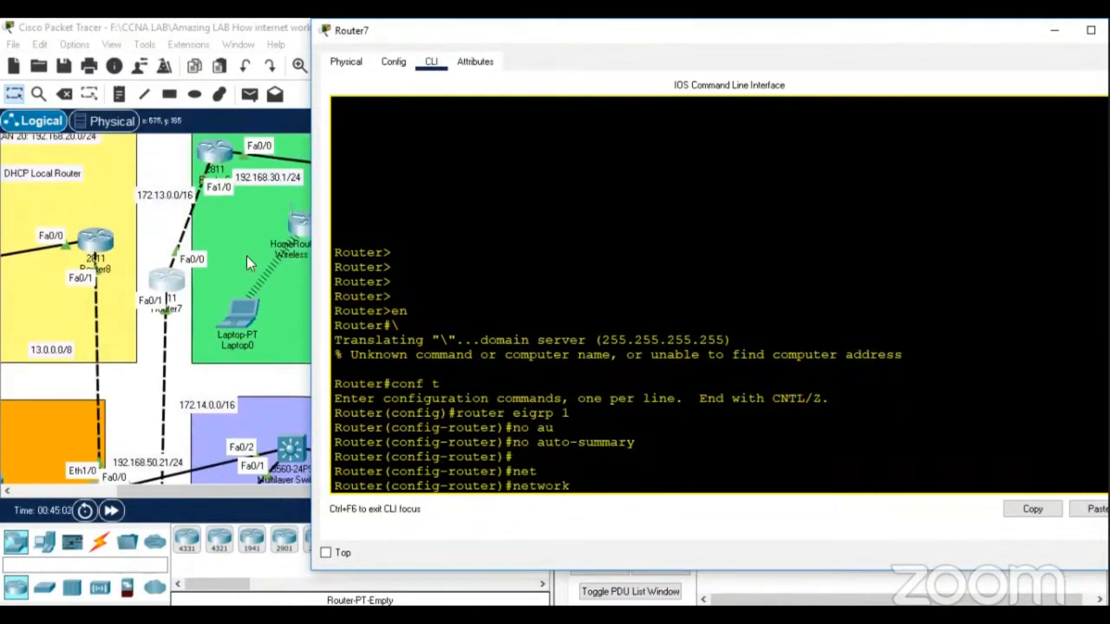
type("4.")
key("BackSpace")
key("BackSpace")
key("BackSpace")
type("172.14.0.0")
key("Return")
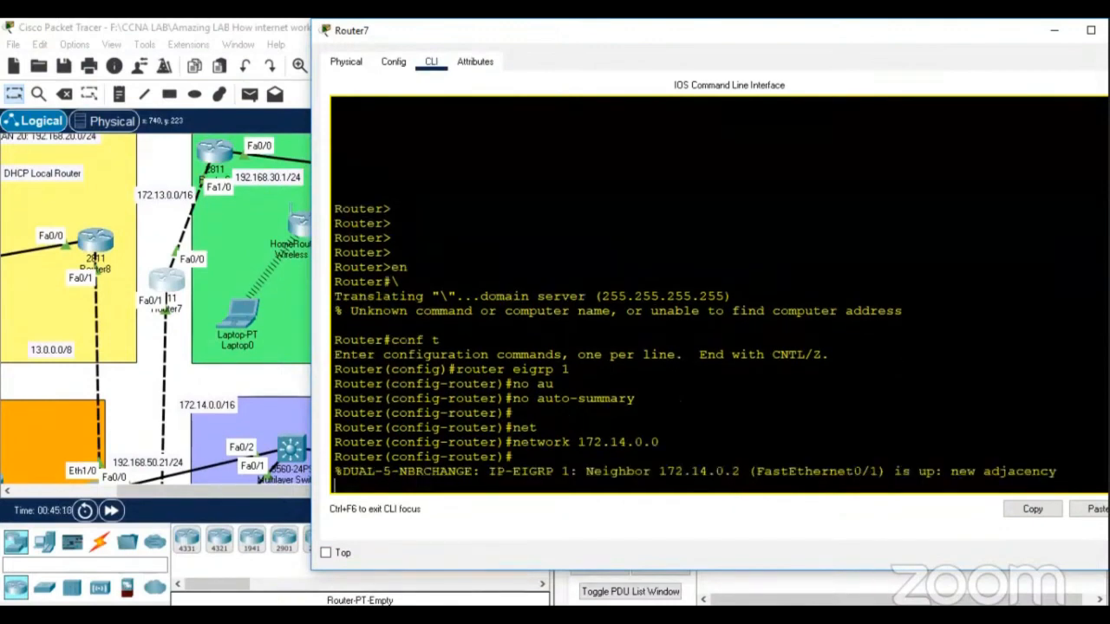
Advertise network 172.13.0.0 in Router7's EIGRP 1 process
key("Up")
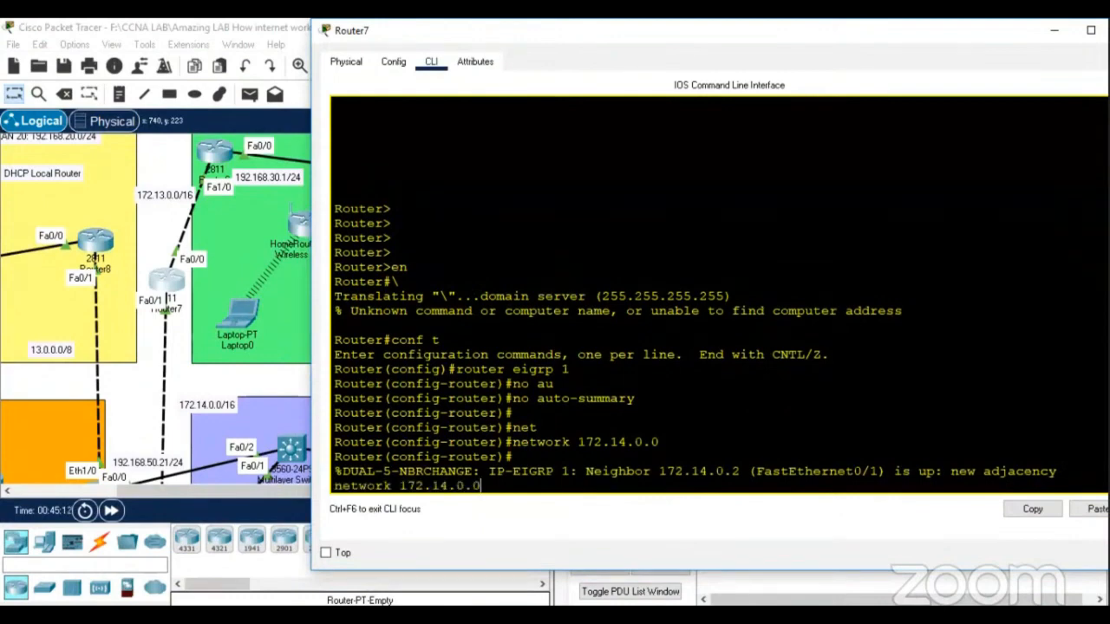
key("BackSpace")
key("BackSpace")
key("BackSpace")
key("BackSpace")
key("BackSpace")
key("BackSpace")
type("13.0.0")
key("Return")
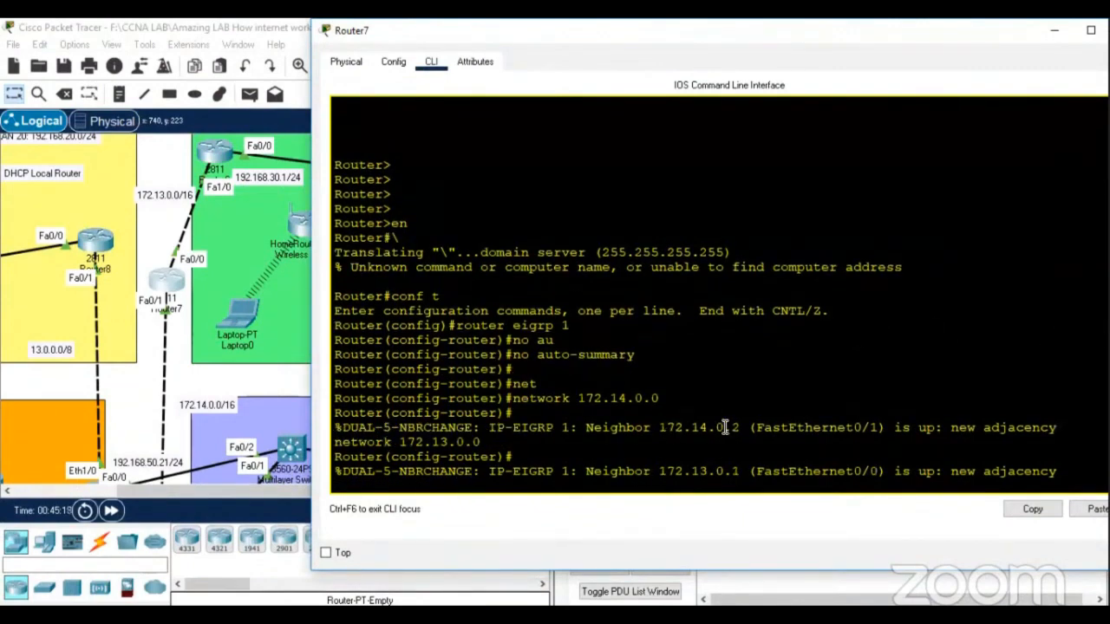
End configuration mode on Router7, save its configuration with the write command and close its window
key("Return")
key("Return")
type("end")
key("Return")
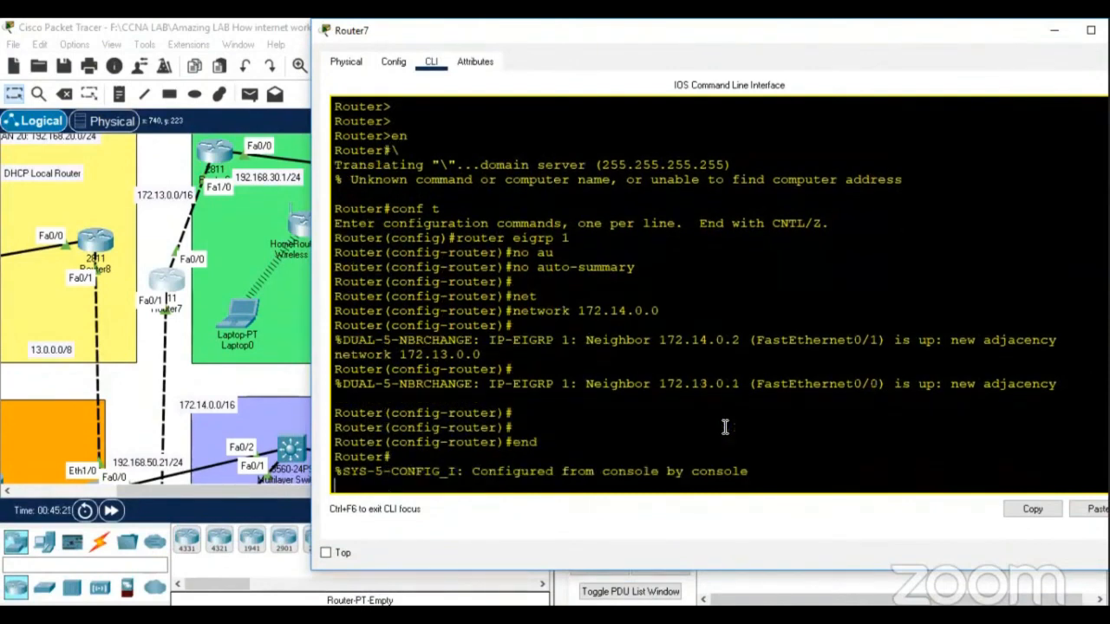
key("Return")
key("Return")
type("wr")
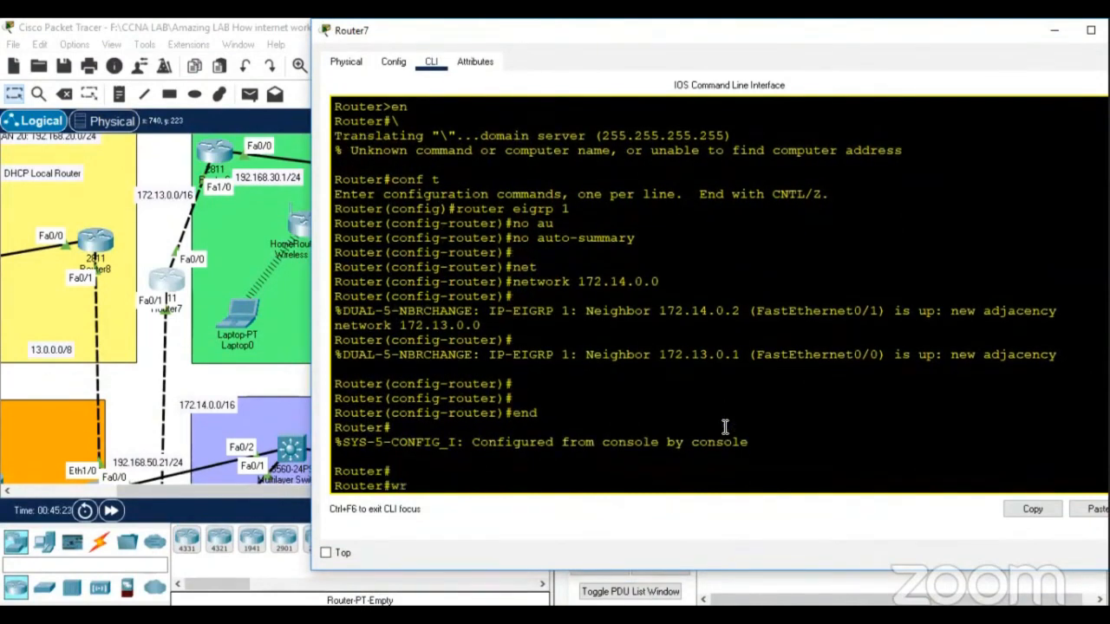
type("i")
key("Tab")
key("Return")
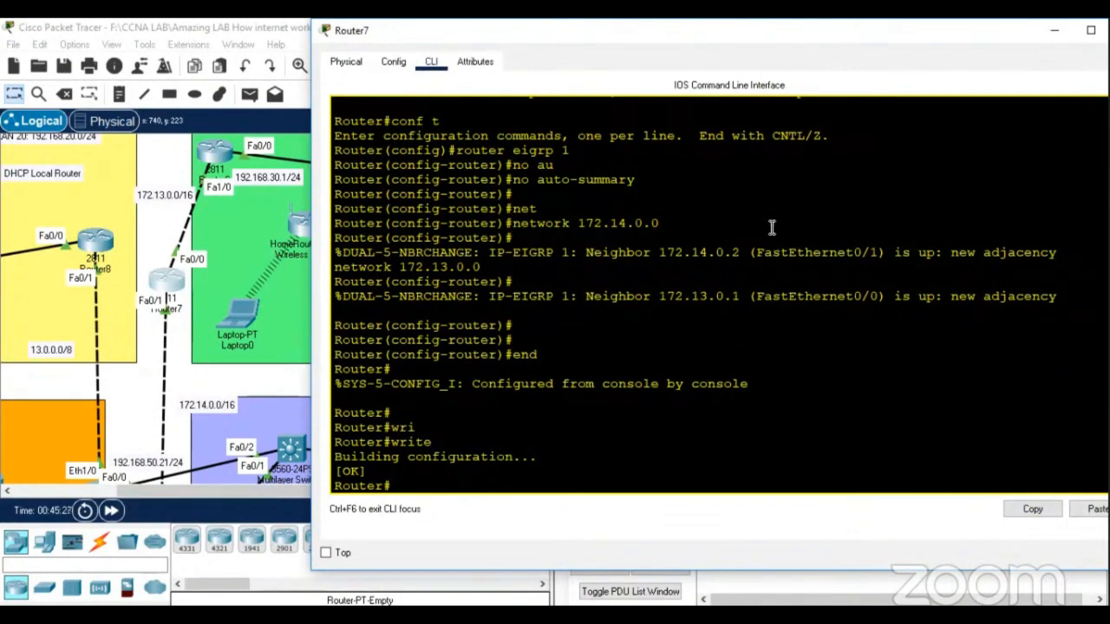
left_click_drag(881, 34, 743, 96)
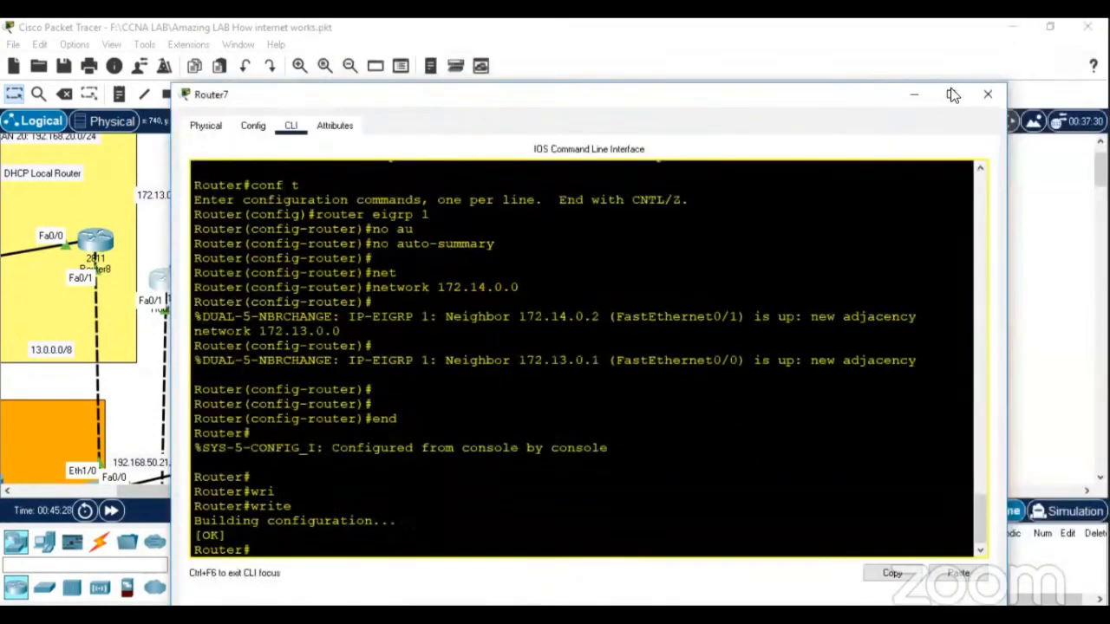
left_click(988, 94)
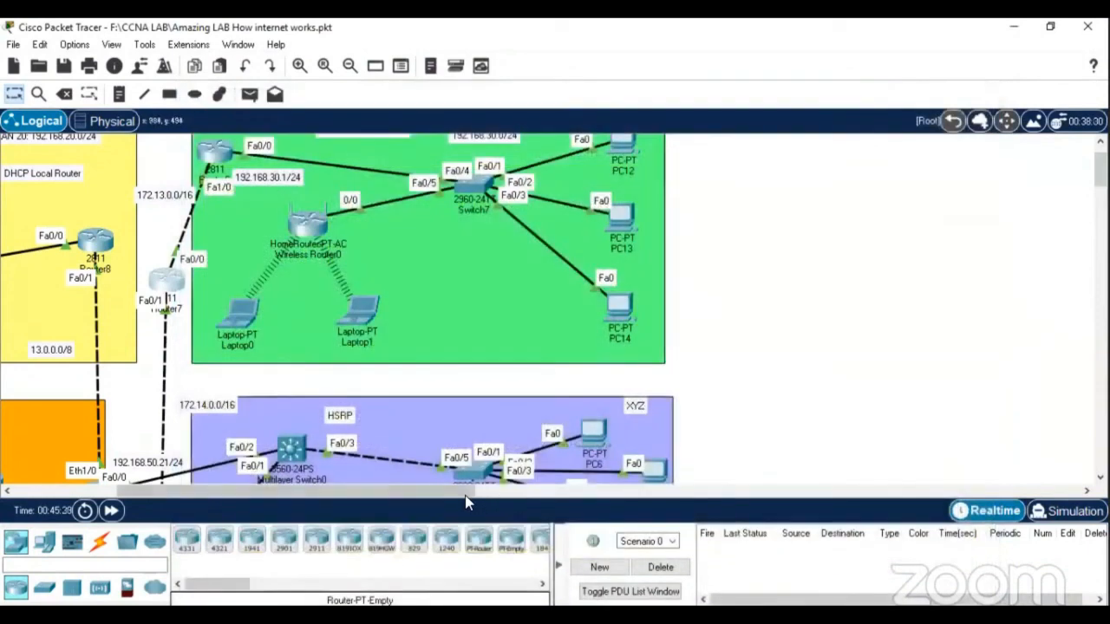
left_click_drag(448, 492, 347, 499)
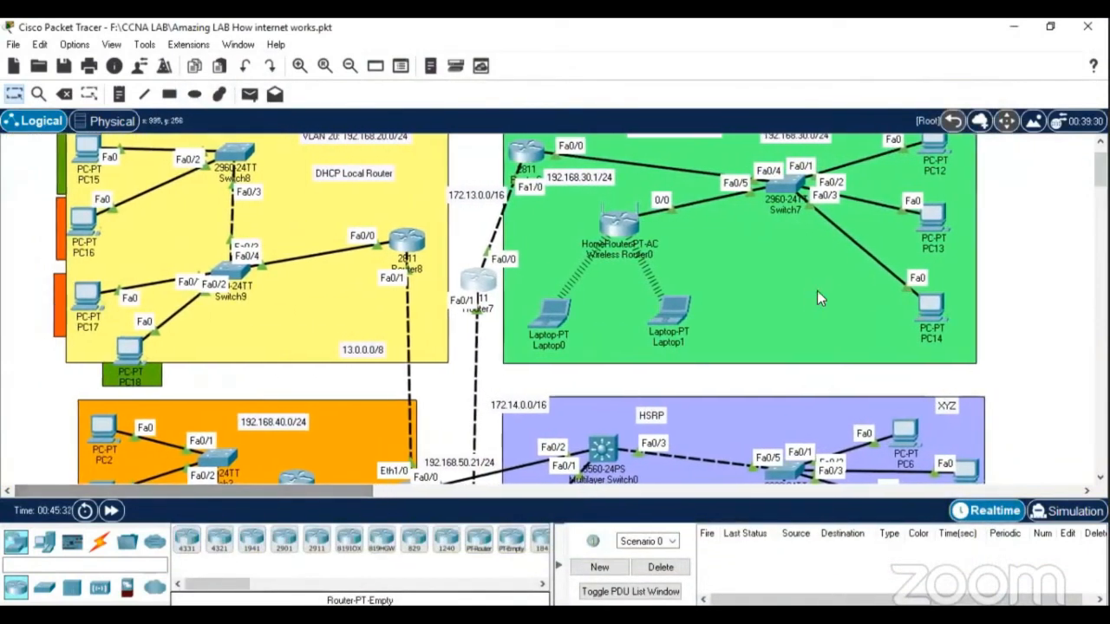
scroll(837, 291, "up", 2)
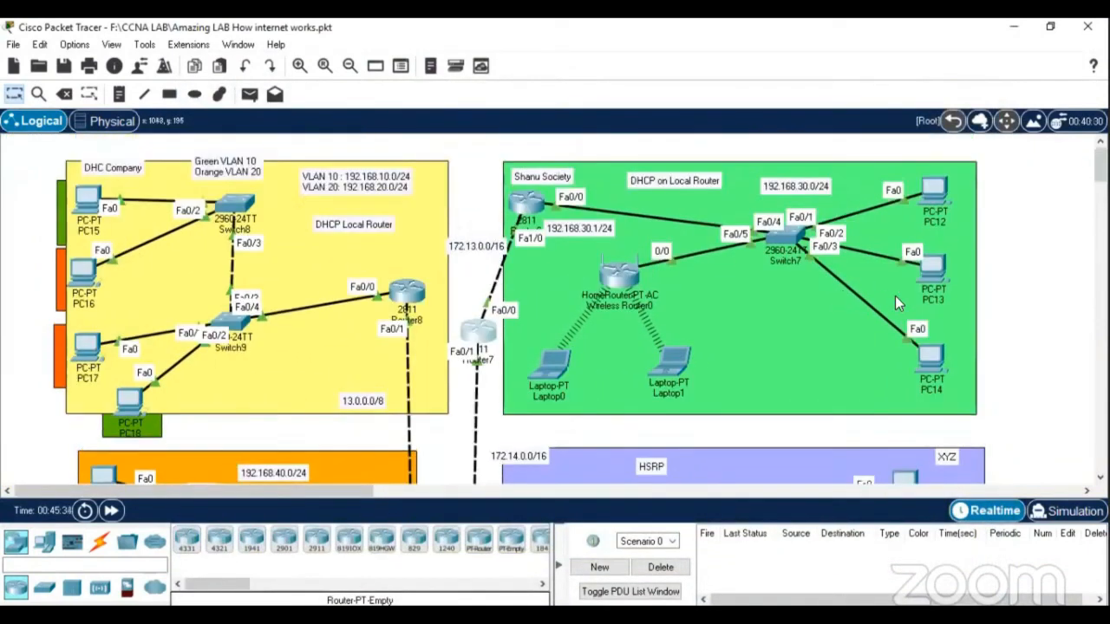